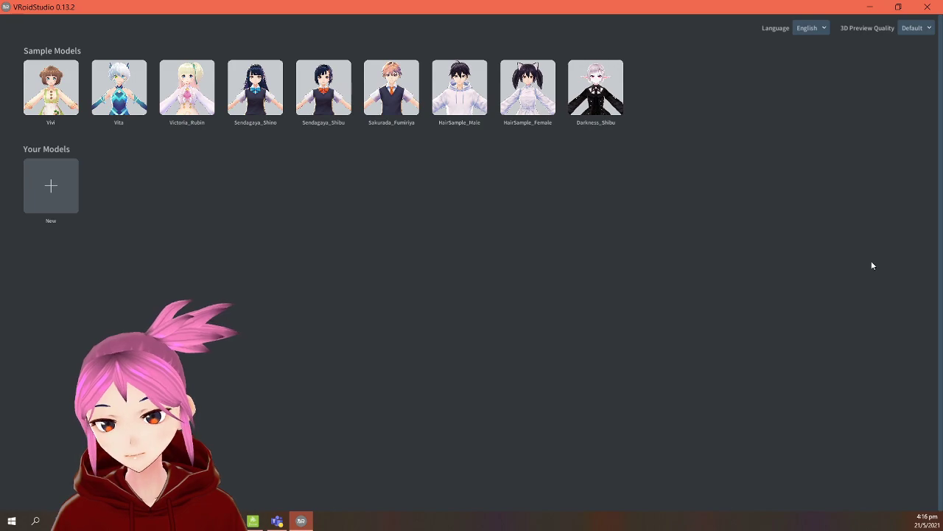
Create a new model from the female base type and inspect its face up close.
{"action": "left_click", "coordinate": [66, 191]}
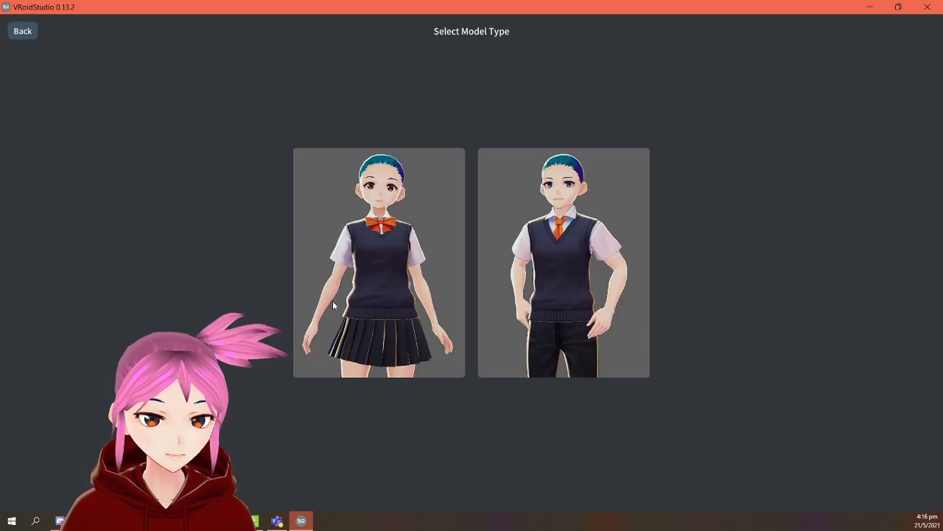
{"action": "left_click", "coordinate": [380, 305]}
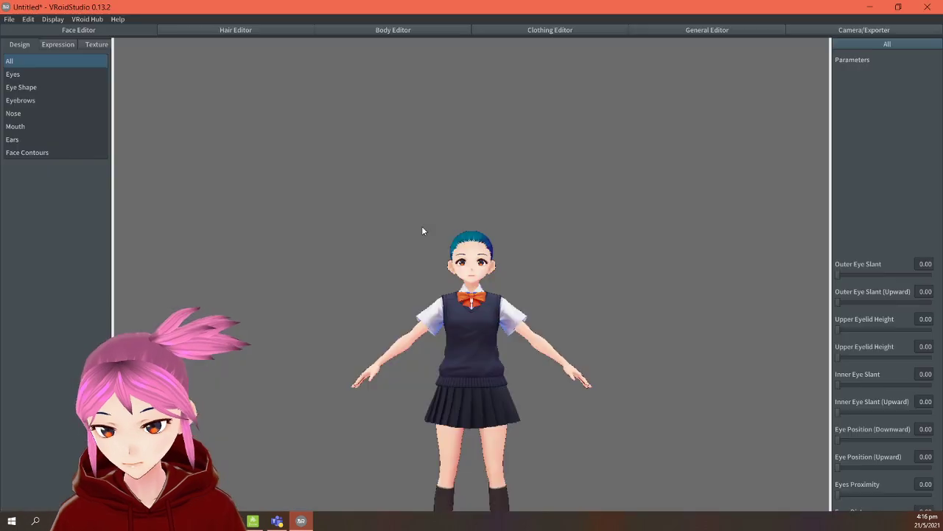
{"action": "scroll", "coordinate": [489, 314], "scroll_direction": "up", "scroll_amount": 2}
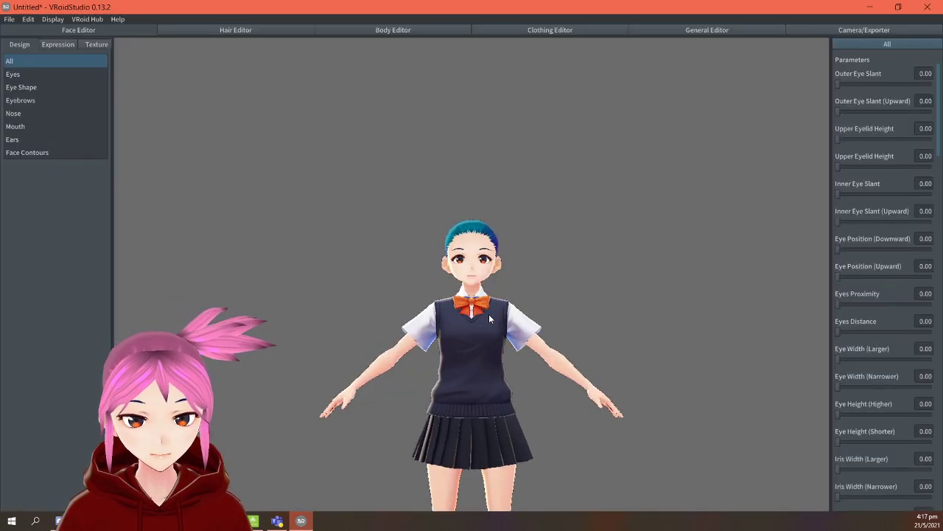
{"action": "mouse_move", "coordinate": [491, 324]}
{"action": "middle_mouse_down"}
{"action": "mouse_move", "coordinate": [491, 337]}
{"action": "mouse_move", "coordinate": [482, 307]}
{"action": "middle_mouse_up"}
{"action": "scroll", "coordinate": [483, 308], "scroll_direction": "up", "scroll_amount": 1}
{"action": "scroll", "coordinate": [487, 315], "scroll_direction": "up", "scroll_amount": 5}
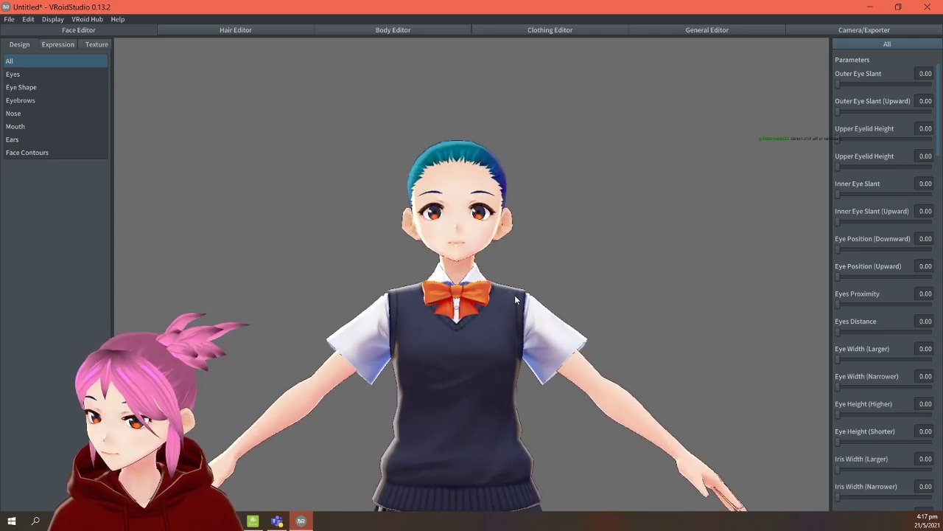
{"action": "scroll", "coordinate": [472, 306], "scroll_direction": "up", "scroll_amount": 3}
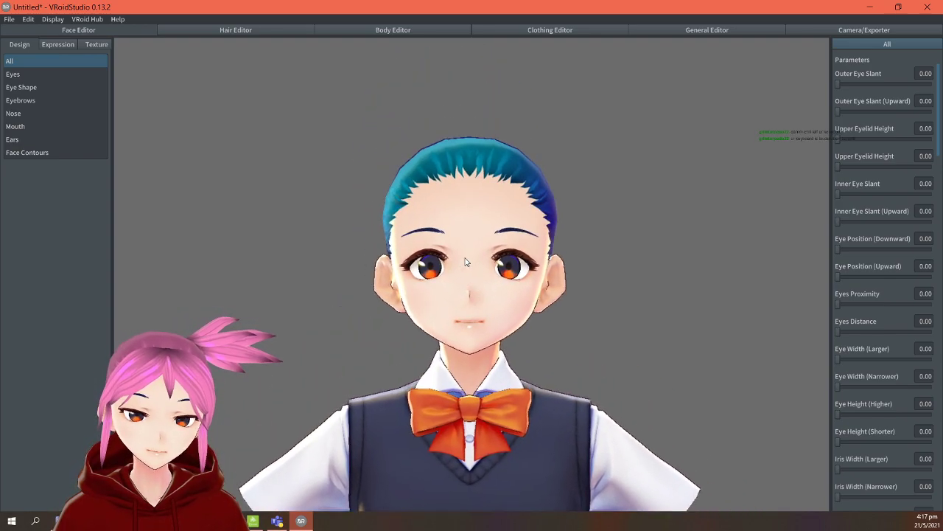
{"action": "scroll", "coordinate": [479, 287], "scroll_direction": "up", "scroll_amount": 3}
{"action": "scroll", "coordinate": [480, 290], "scroll_direction": "up", "scroll_amount": 3}
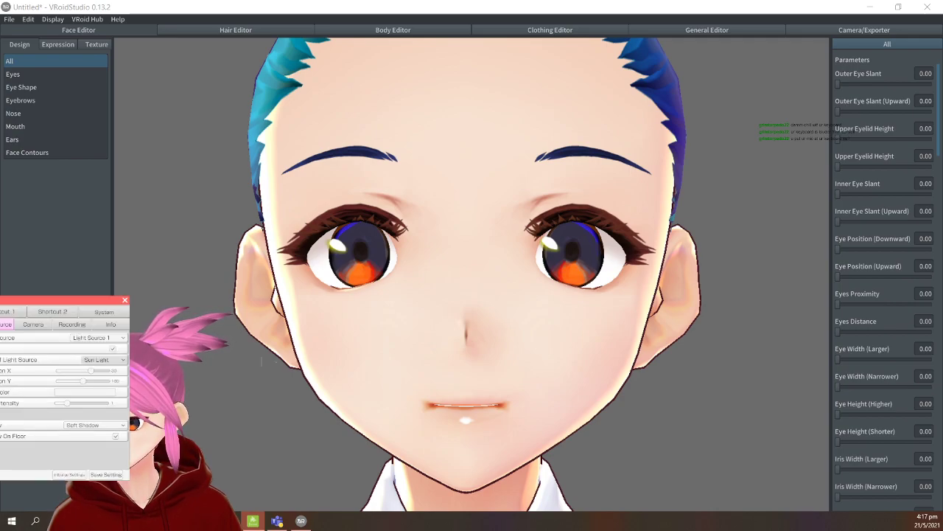
Check the camera settings of the avatar overlay, close them and reframe the avatar as a head-and-chest close-up.
{"action": "left_click", "coordinate": [33, 324]}
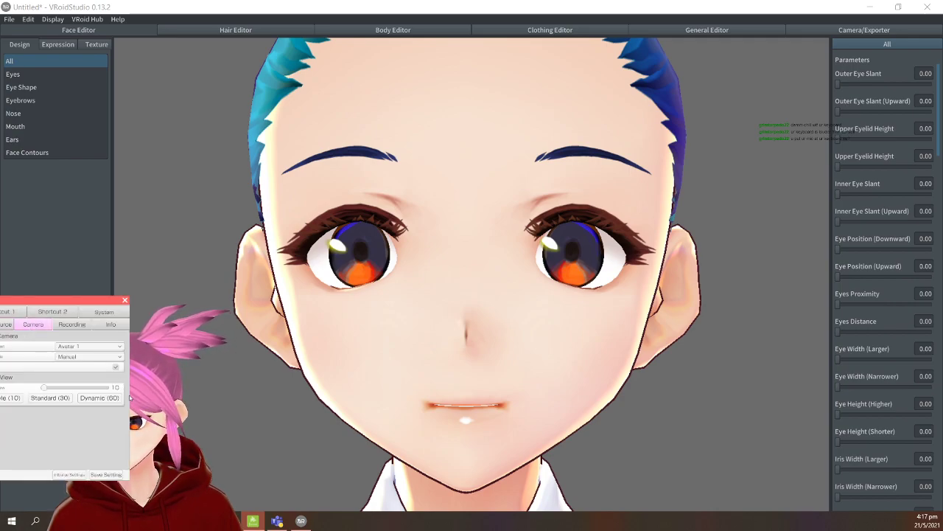
{"action": "left_click_drag", "start_coordinate": [942, 79], "coordinate": [942, 126]}
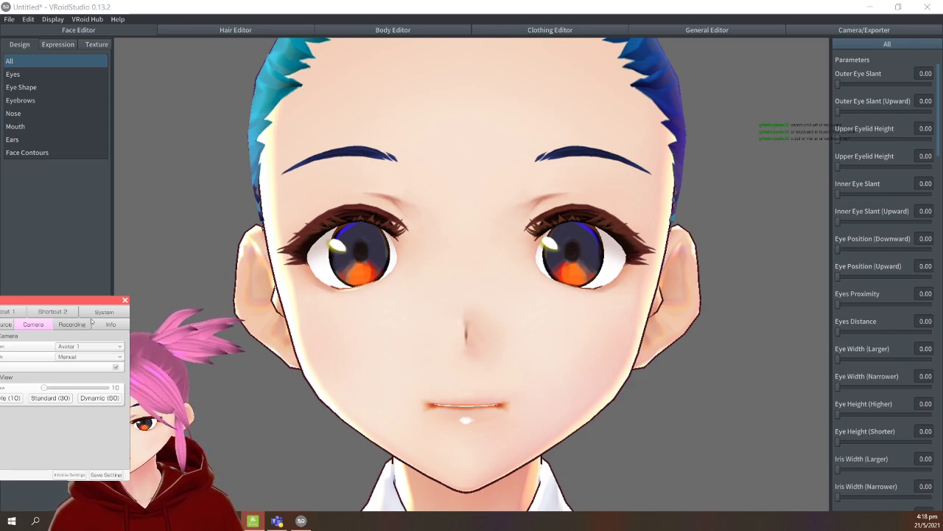
{"action": "left_click", "coordinate": [125, 300]}
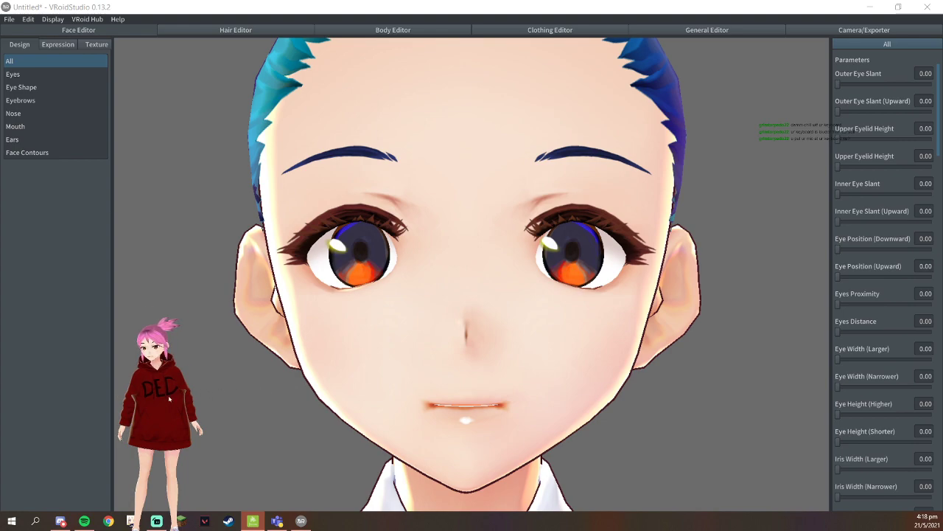
{"action": "scroll", "coordinate": [190, 383], "scroll_direction": "up", "scroll_amount": 5}
{"action": "middle_click_drag", "start_coordinate": [192, 375], "coordinate": [179, 436]}
{"action": "scroll", "coordinate": [179, 435], "scroll_direction": "down", "scroll_amount": 5}
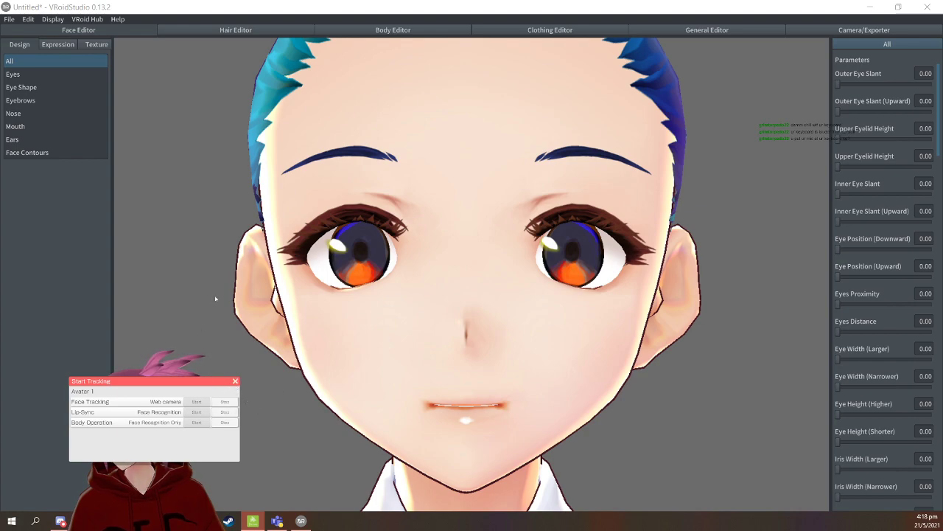
Start webcam face tracking for Avatar 1 and decline displaying the webcam image.
{"action": "left_click_drag", "start_coordinate": [206, 393], "coordinate": [288, 350]}
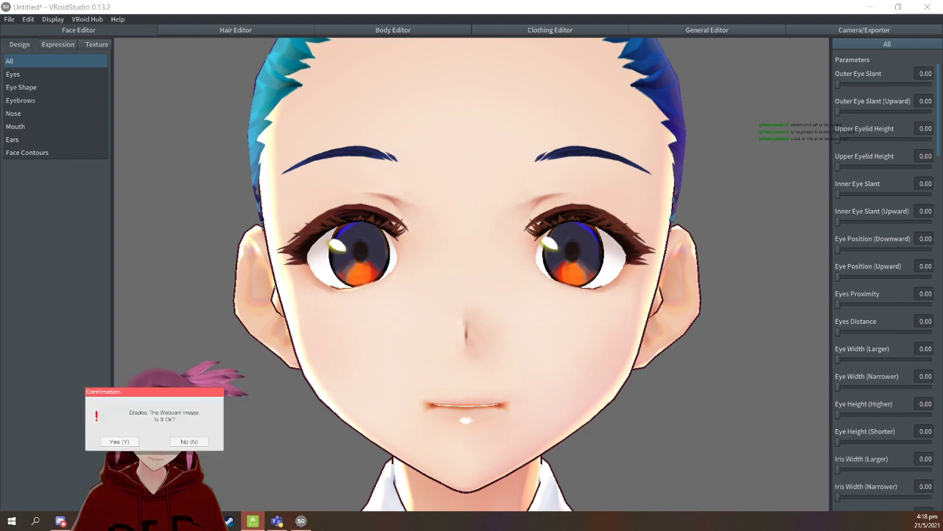
{"action": "left_click", "coordinate": [190, 440]}
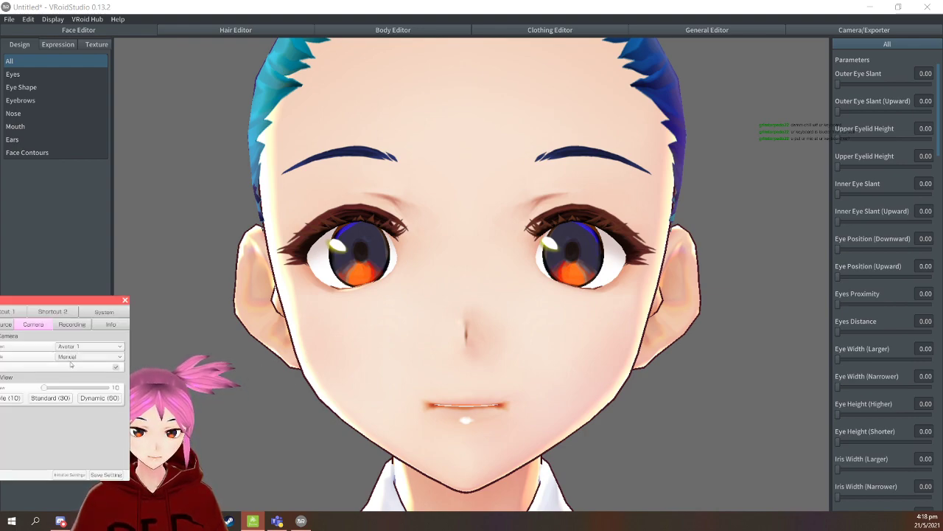
Try the Follow By Moving camera mode for Avatar 1 and return it to Manual.
{"action": "left_click", "coordinate": [80, 357]}
{"action": "left_click", "coordinate": [81, 333]}
{"action": "left_click", "coordinate": [80, 358]}
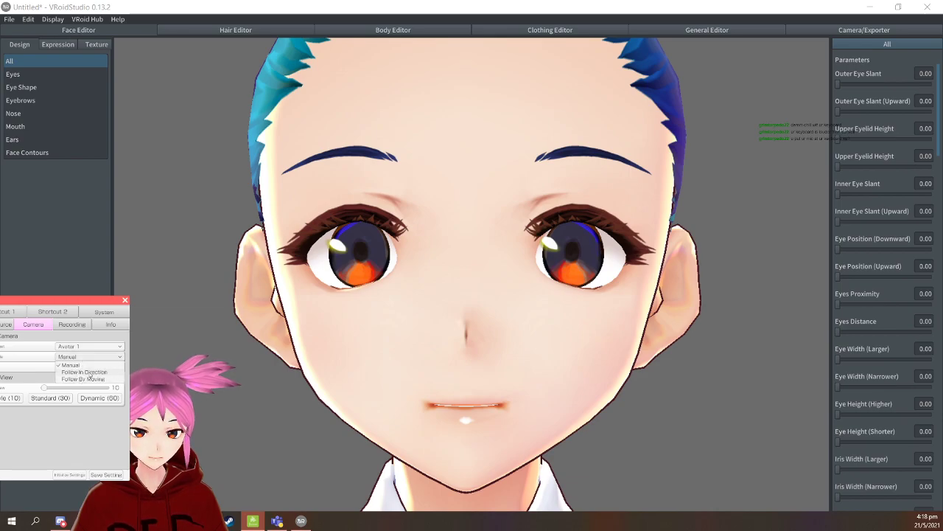
{"action": "left_click", "coordinate": [85, 378]}
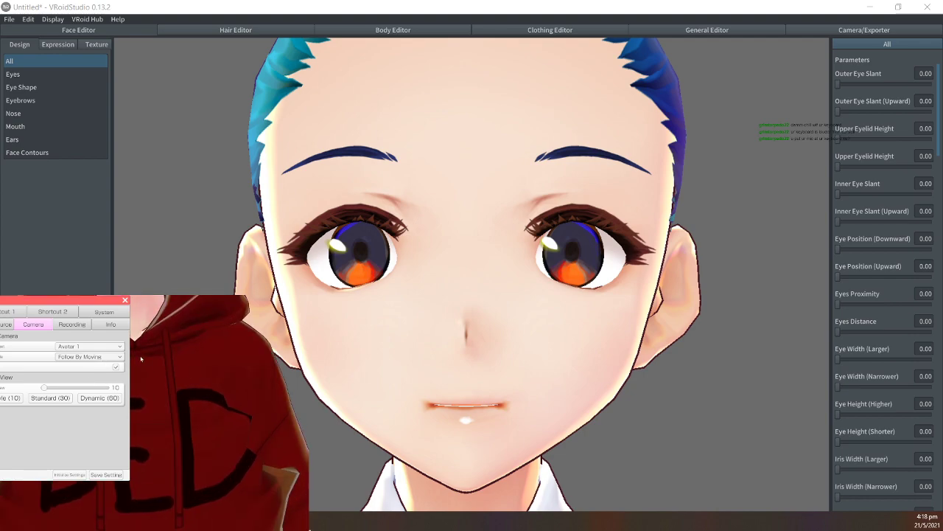
{"action": "left_click", "coordinate": [116, 366]}
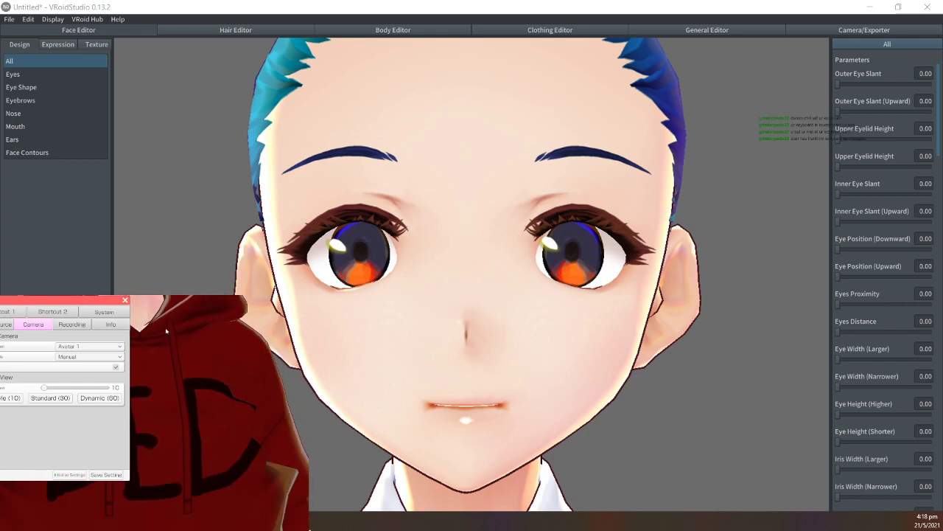
Reframe the overlay avatar to its head and upper body, close the camera settings and check the tracking settings.
{"action": "scroll", "coordinate": [164, 350], "scroll_direction": "up", "scroll_amount": 2}
{"action": "scroll", "coordinate": [173, 362], "scroll_direction": "down", "scroll_amount": 5}
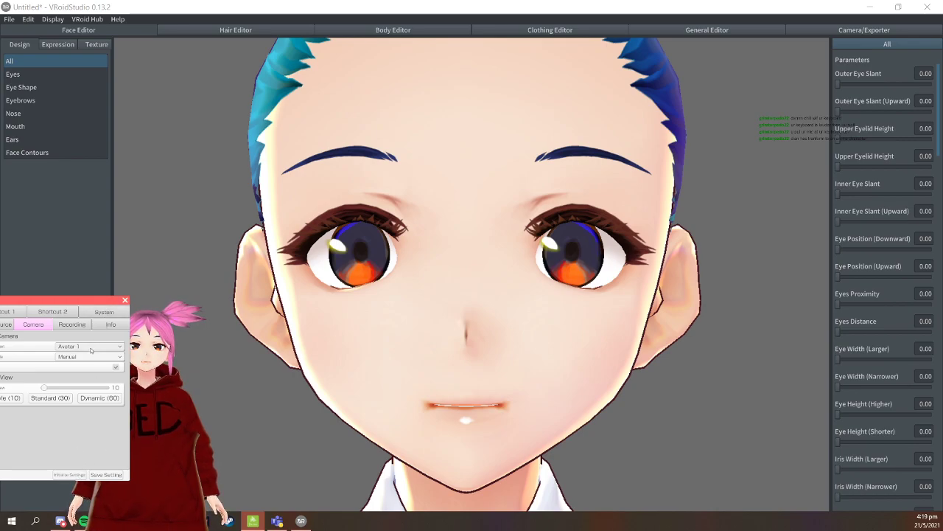
{"action": "left_click", "coordinate": [80, 325]}
{"action": "left_click", "coordinate": [123, 301]}
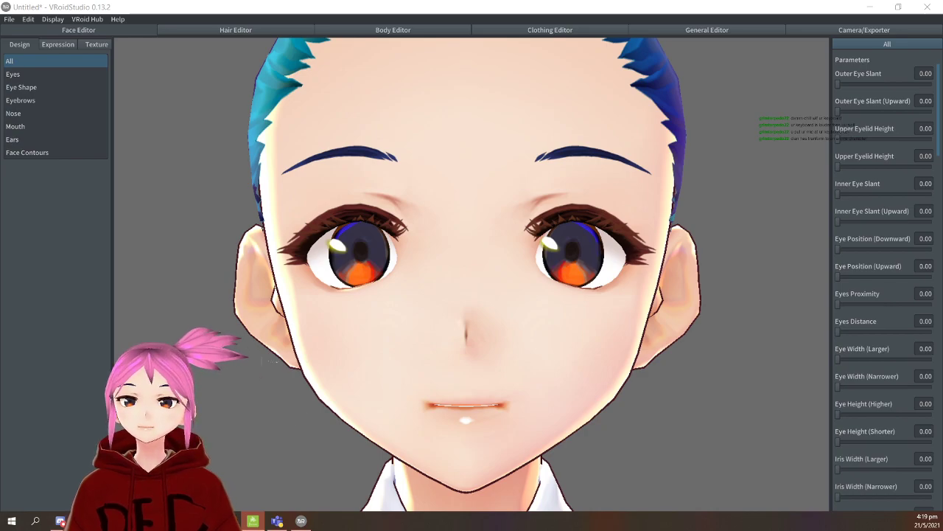
{"action": "left_click", "coordinate": [204, 418]}
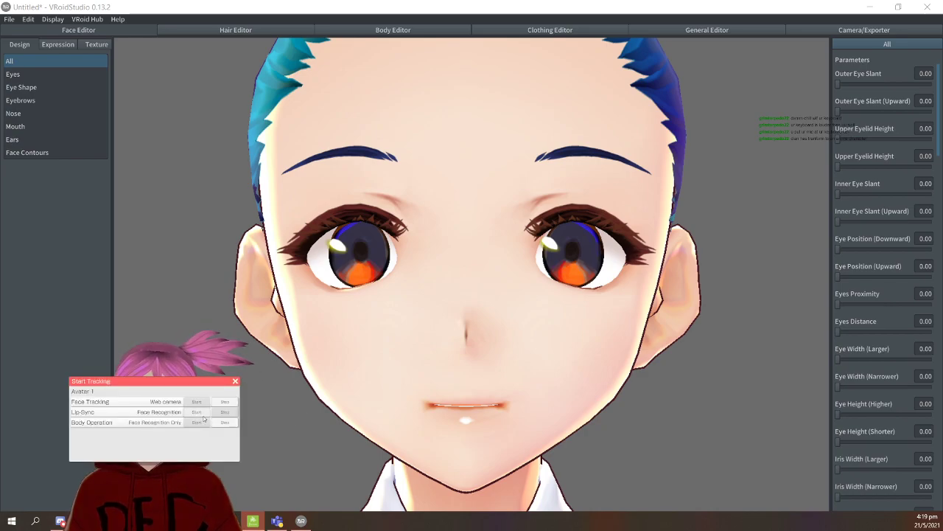
{"action": "left_click", "coordinate": [235, 381]}
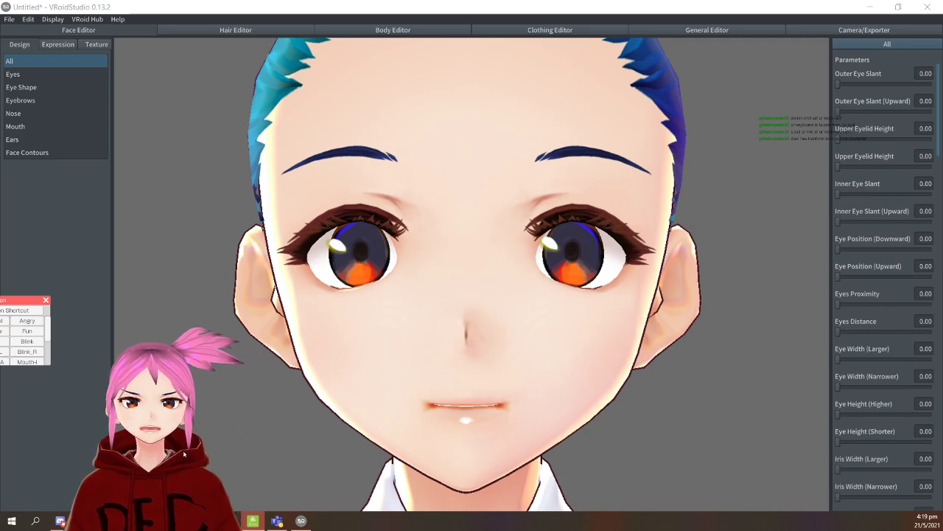
Preview the Fun and Blink facial expressions on the overlay avatar.
{"action": "scroll", "coordinate": [13, 339], "scroll_direction": "down", "scroll_amount": 1}
{"action": "left_click", "coordinate": [28, 327]}
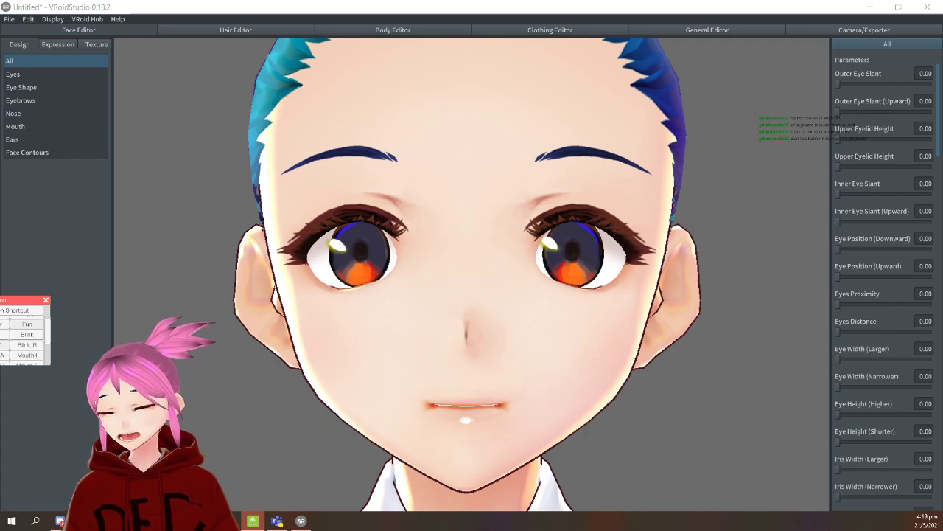
{"action": "left_click", "coordinate": [21, 336]}
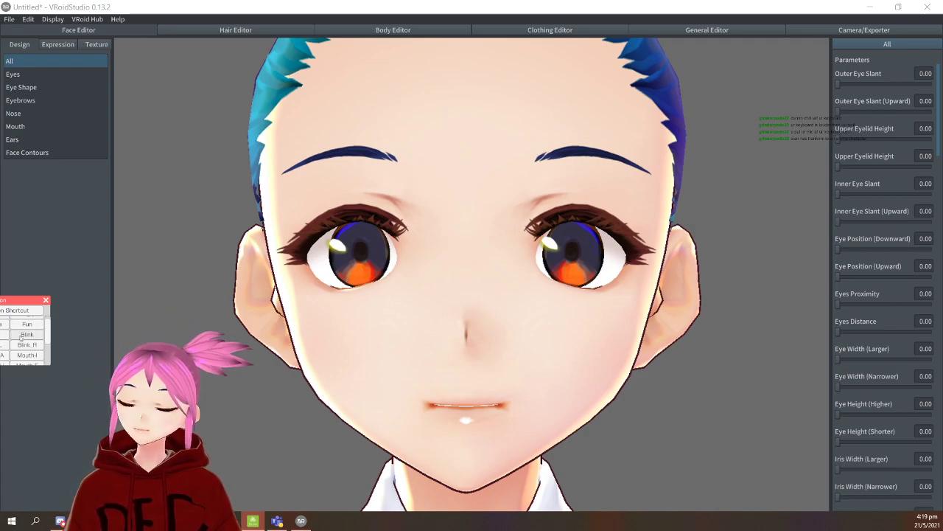
{"action": "scroll", "coordinate": [9, 333], "scroll_direction": "up", "scroll_amount": 1}
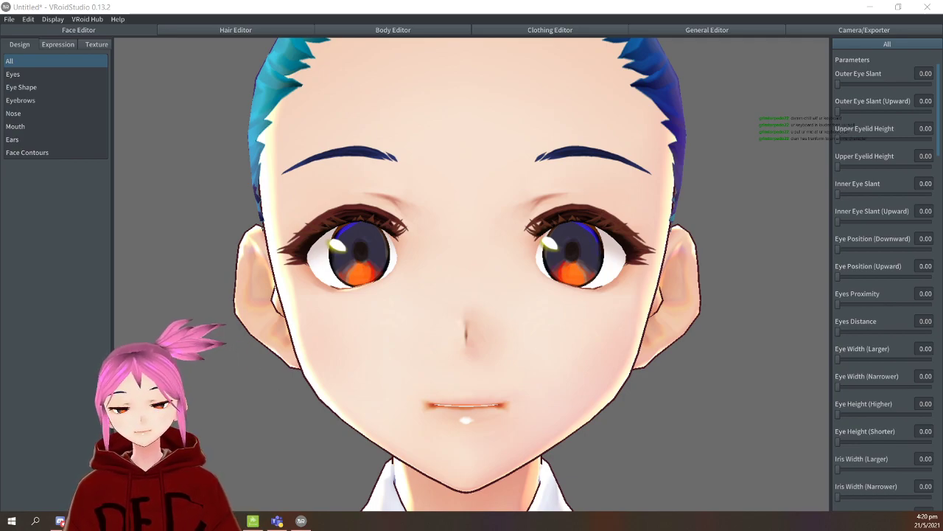
Quit VRoid Studio, discarding the untitled model.
{"action": "mouse_move", "coordinate": [575, 222]}
{"action": "right_mouse_down"}
{"action": "mouse_move", "coordinate": [575, 239]}
{"action": "mouse_move", "coordinate": [579, 222]}
{"action": "mouse_move", "coordinate": [578, 232]}
{"action": "right_mouse_up"}
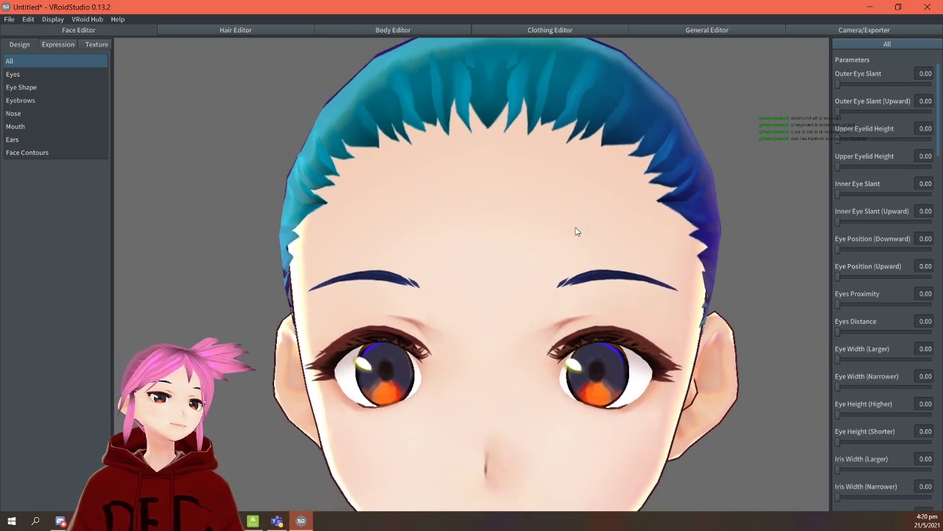
{"action": "left_click", "coordinate": [12, 18]}
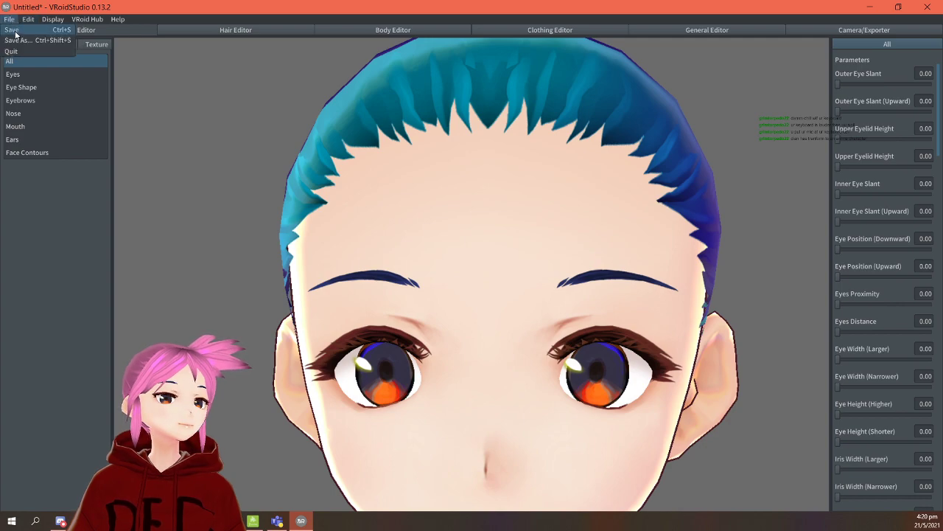
{"action": "mouse_move", "coordinate": [87, 18]}
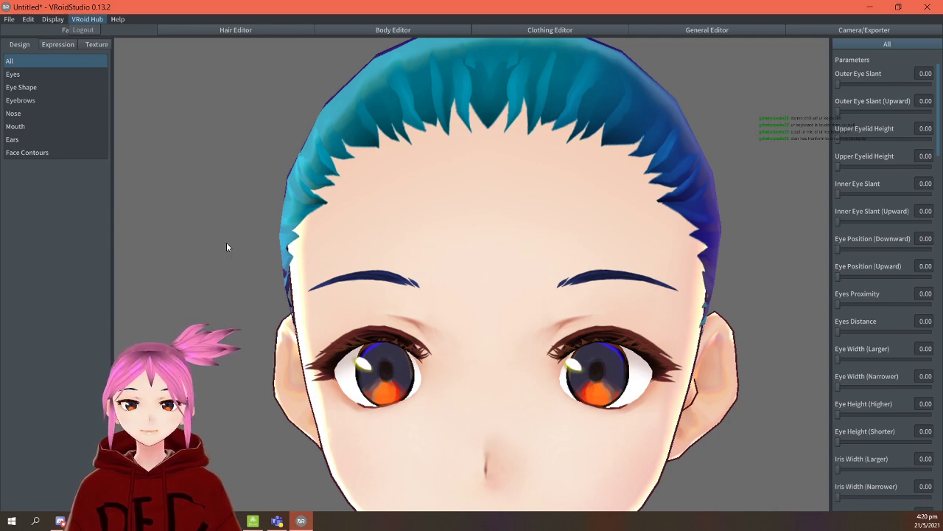
{"action": "left_click", "coordinate": [10, 18]}
{"action": "left_click", "coordinate": [10, 18]}
{"action": "left_click", "coordinate": [20, 47]}
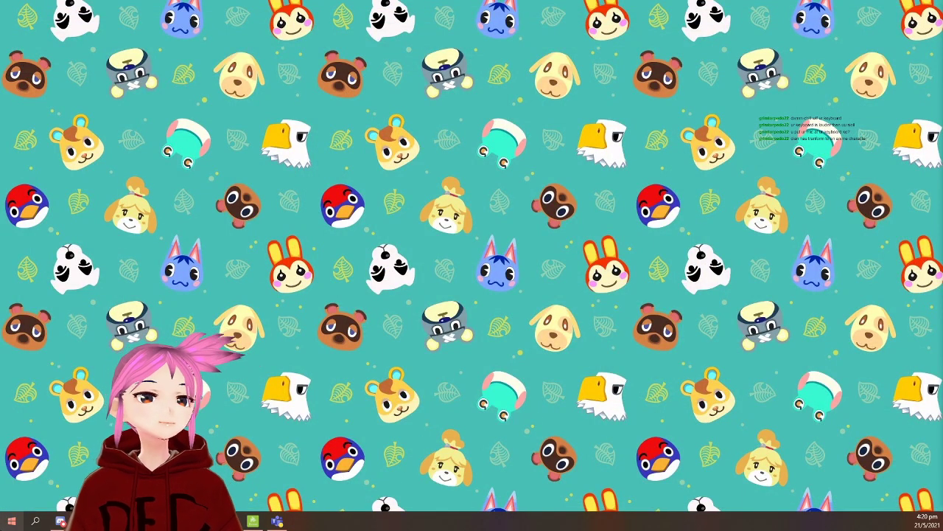
Relaunch VRoid Studio from the recent Windows searches and maximize its window.
{"action": "left_click", "coordinate": [11, 521]}
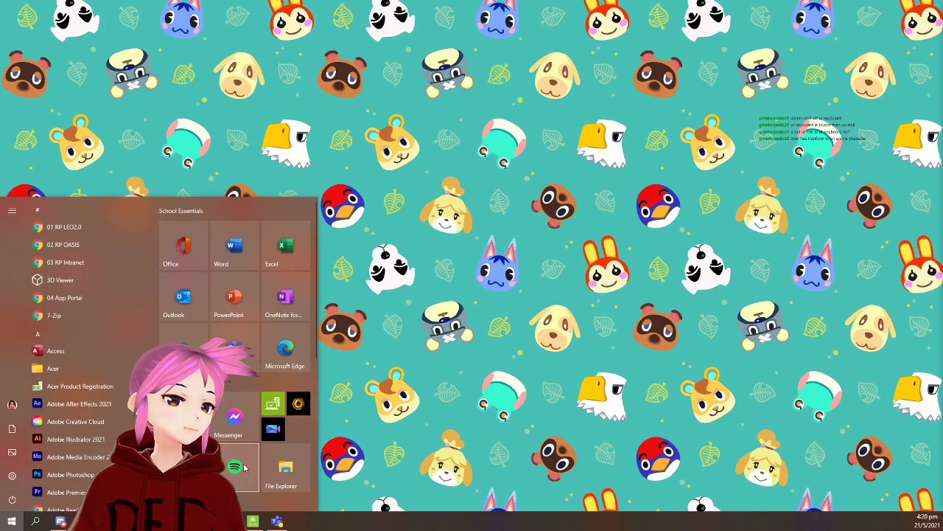
{"action": "left_click", "coordinate": [35, 522]}
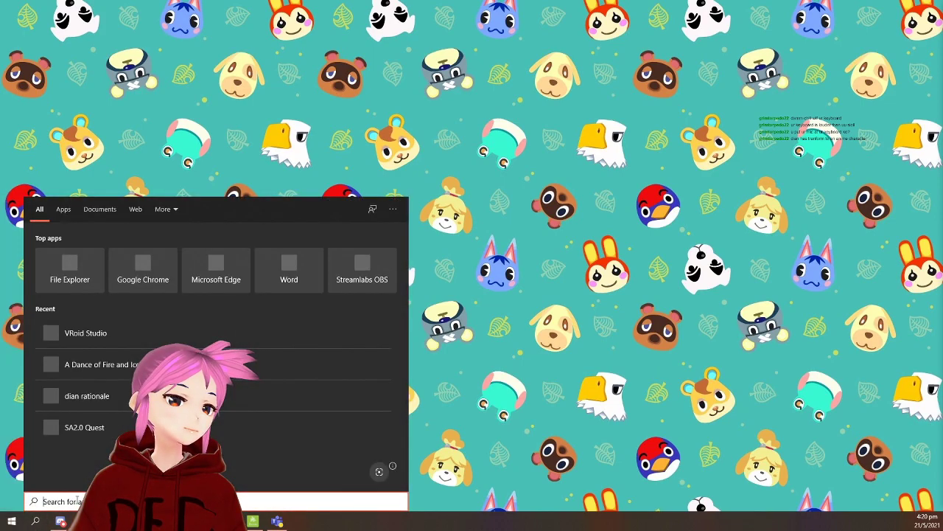
{"action": "left_click", "coordinate": [129, 344]}
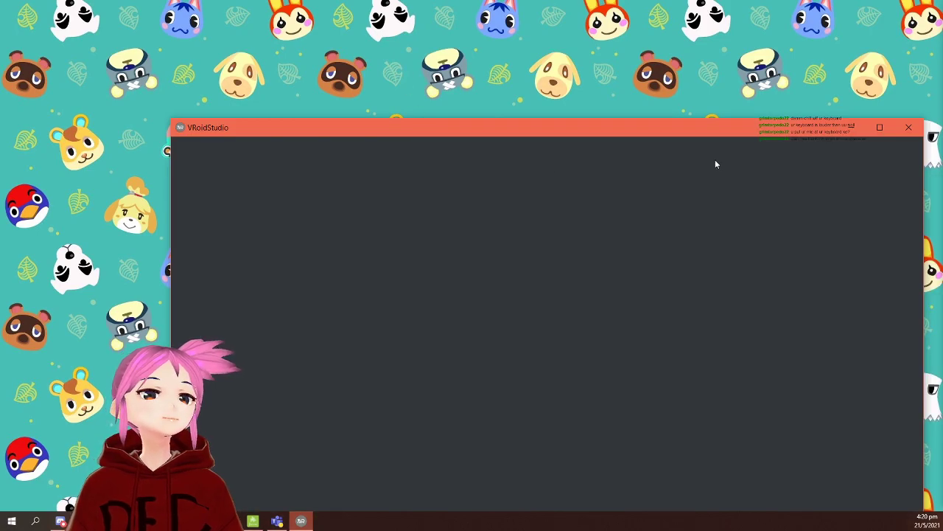
{"action": "left_click_drag", "start_coordinate": [627, 133], "coordinate": [535, 1]}
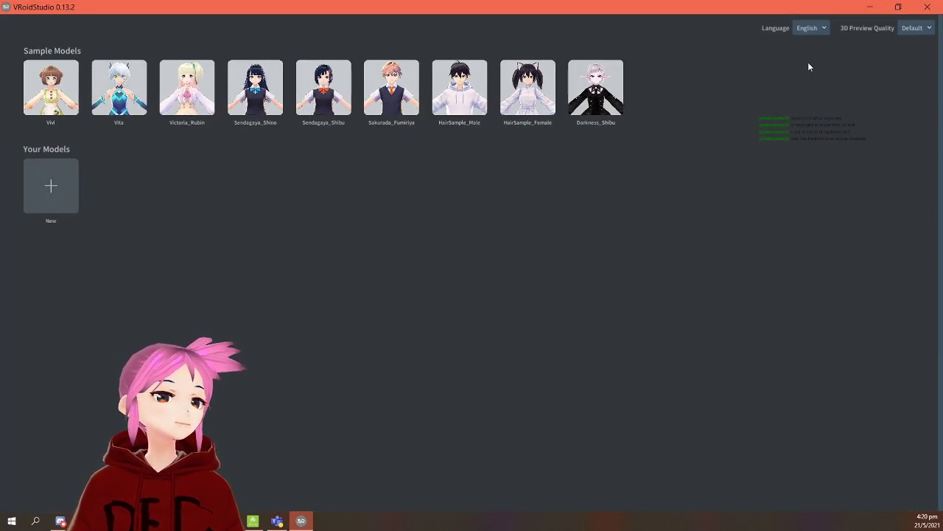
Keep the 3D preview quality at Default and create a new model from the female base type.
{"action": "left_click", "coordinate": [914, 32]}
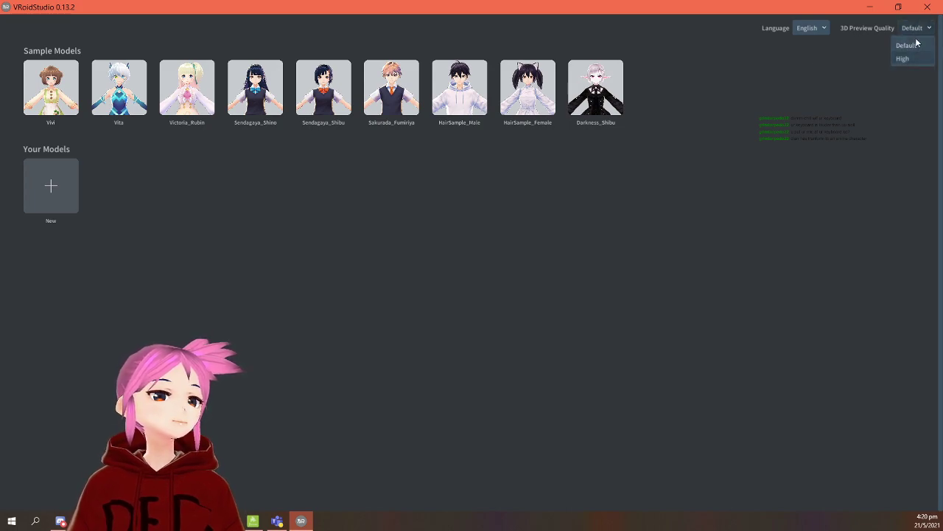
{"action": "left_click", "coordinate": [914, 45]}
{"action": "left_click", "coordinate": [54, 178]}
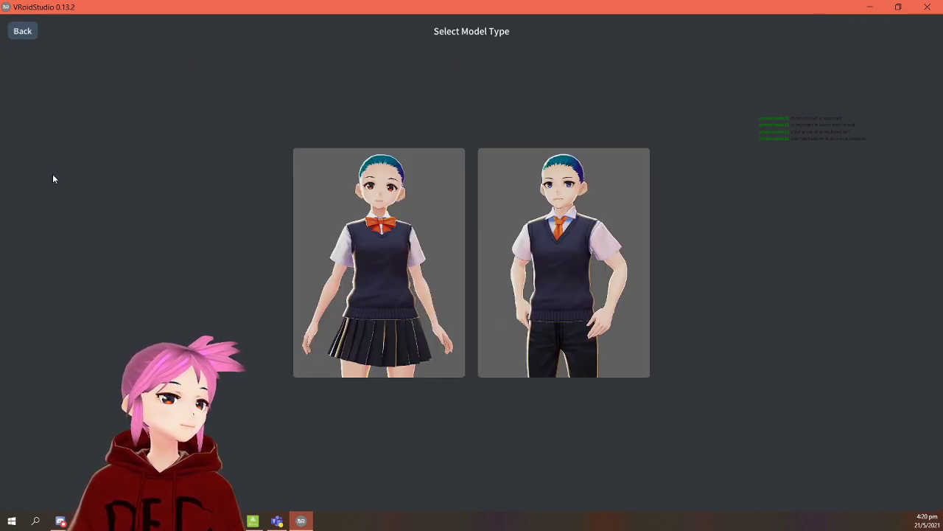
{"action": "left_click", "coordinate": [308, 260]}
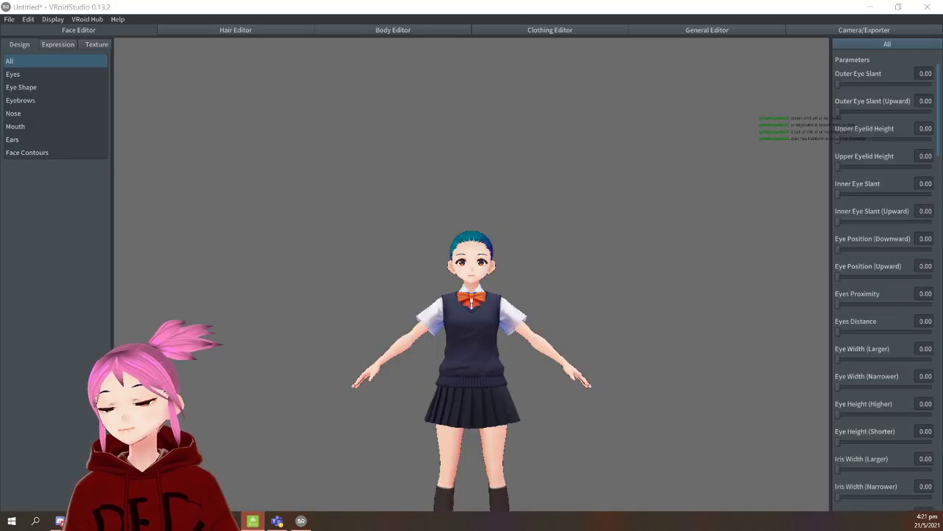
{"action": "key", "text": "alt+Tab"}
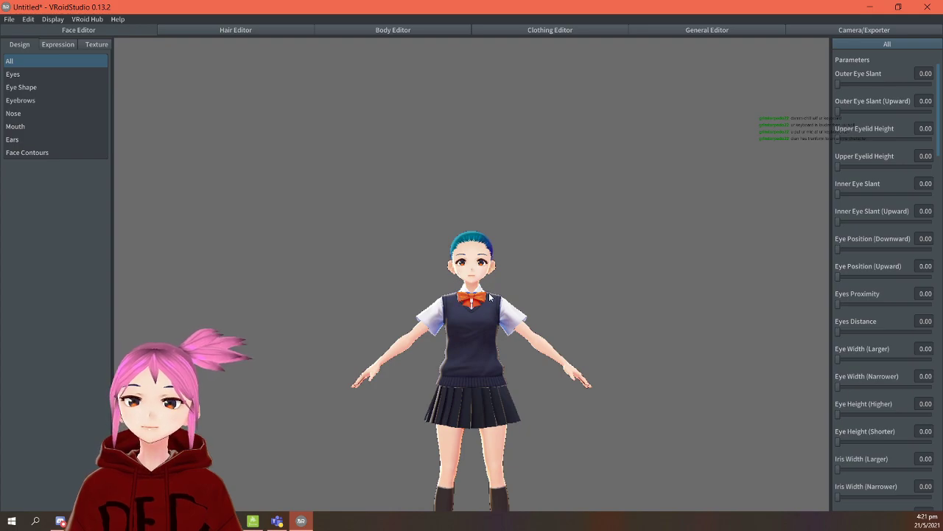
{"action": "scroll", "coordinate": [490, 297], "scroll_direction": "up", "scroll_amount": 5}
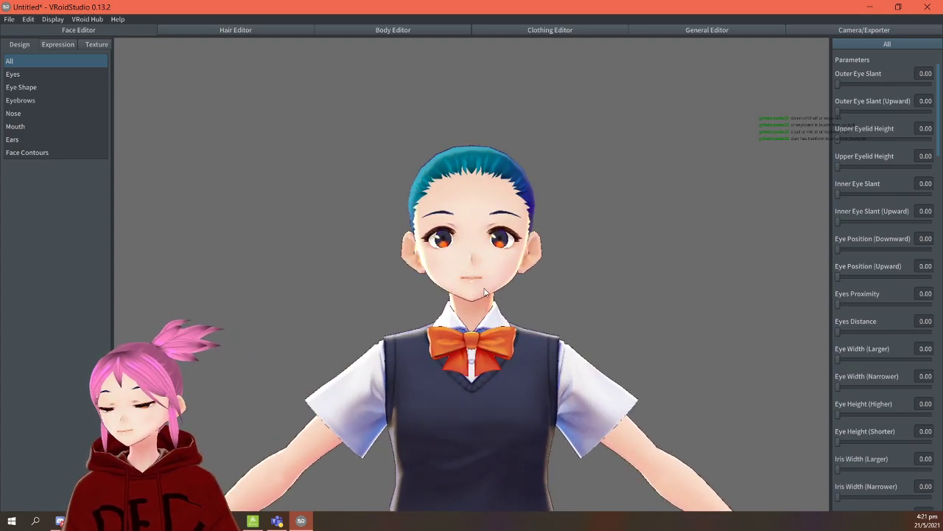
Look over the model's face up close, then change the clothing preset to Base Model.
{"action": "scroll", "coordinate": [471, 282], "scroll_direction": "up", "scroll_amount": 8}
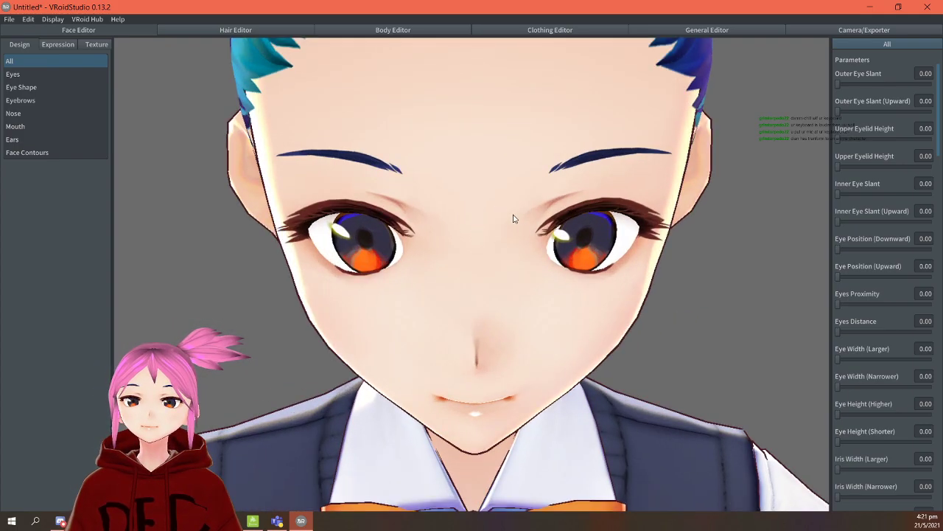
{"action": "scroll", "coordinate": [519, 227], "scroll_direction": "up", "scroll_amount": 2}
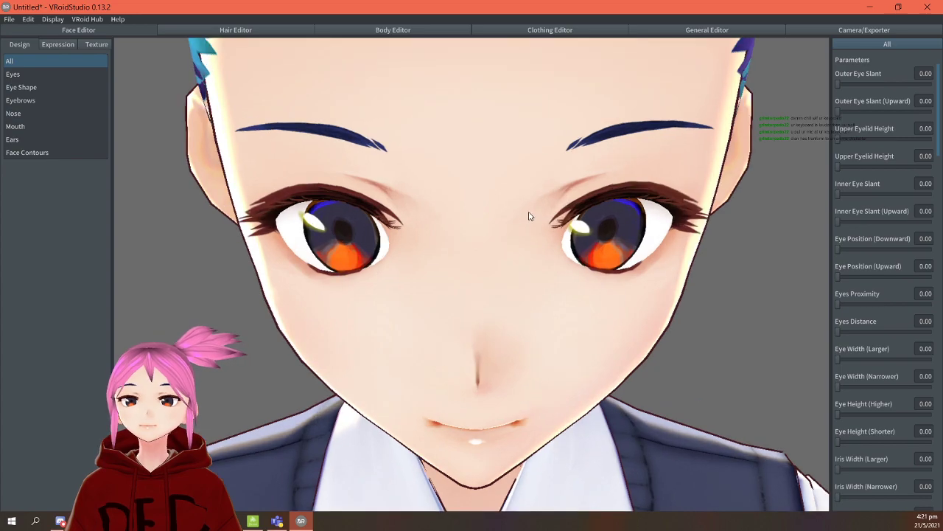
{"action": "scroll", "coordinate": [516, 246], "scroll_direction": "down", "scroll_amount": 8}
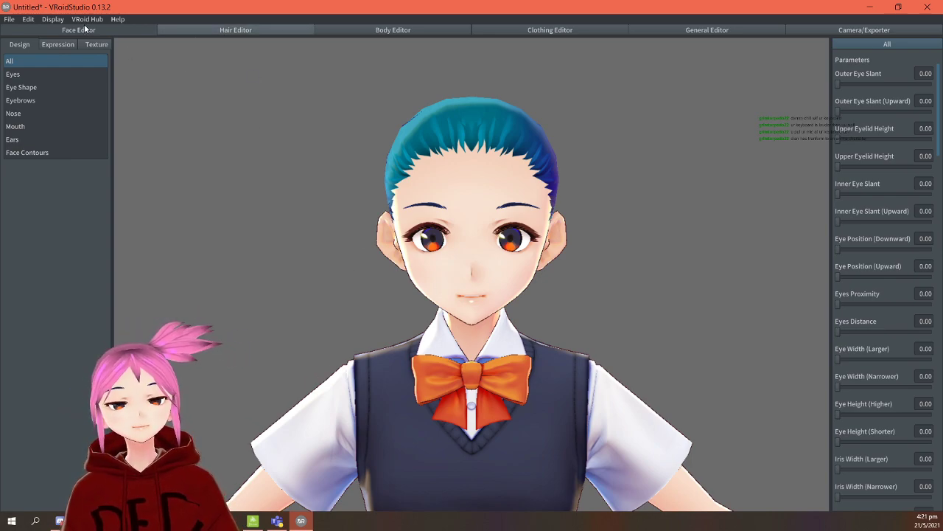
{"action": "left_click", "coordinate": [67, 69]}
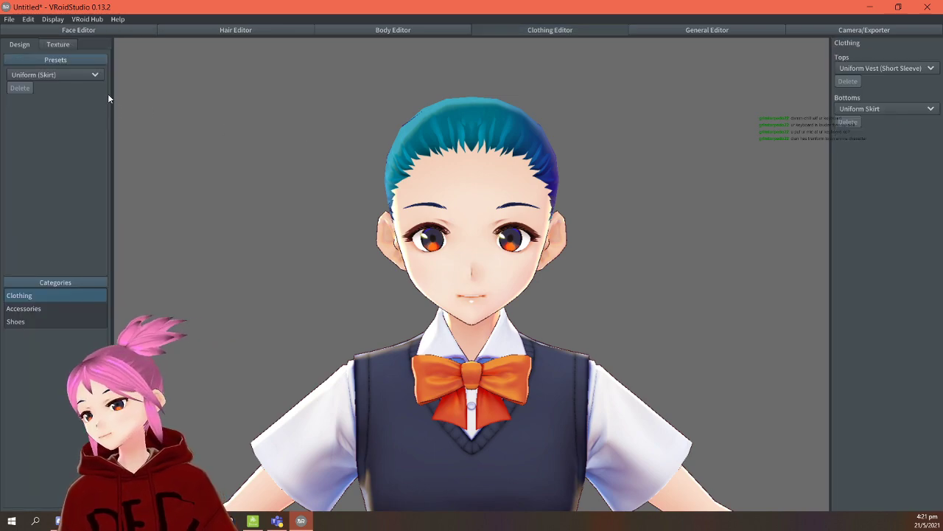
{"action": "left_click", "coordinate": [44, 74]}
{"action": "left_click", "coordinate": [44, 87]}
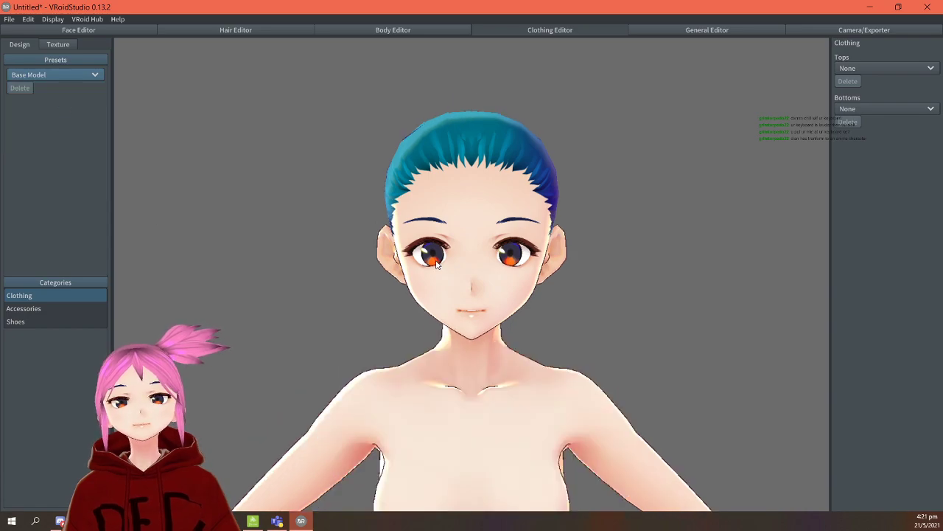
Return to the face design's Eyes parameters and try lowering the eye position.
{"action": "scroll", "coordinate": [437, 265], "scroll_direction": "up", "scroll_amount": 3}
{"action": "left_click", "coordinate": [88, 30]}
{"action": "left_click", "coordinate": [64, 43]}
{"action": "left_click", "coordinate": [19, 45]}
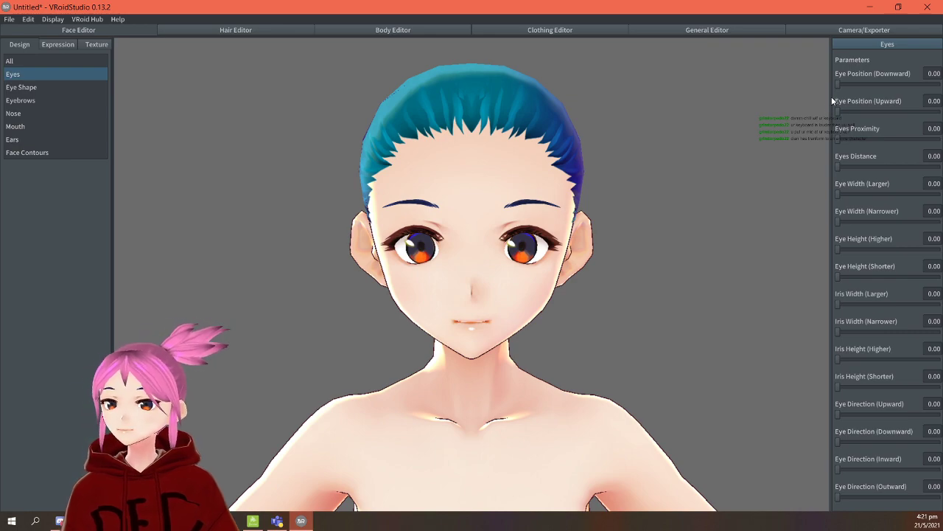
{"action": "mouse_move", "coordinate": [851, 85]}
{"action": "left_mouse_down"}
{"action": "mouse_move", "coordinate": [940, 86]}
{"action": "mouse_move", "coordinate": [836, 89]}
{"action": "left_mouse_up"}
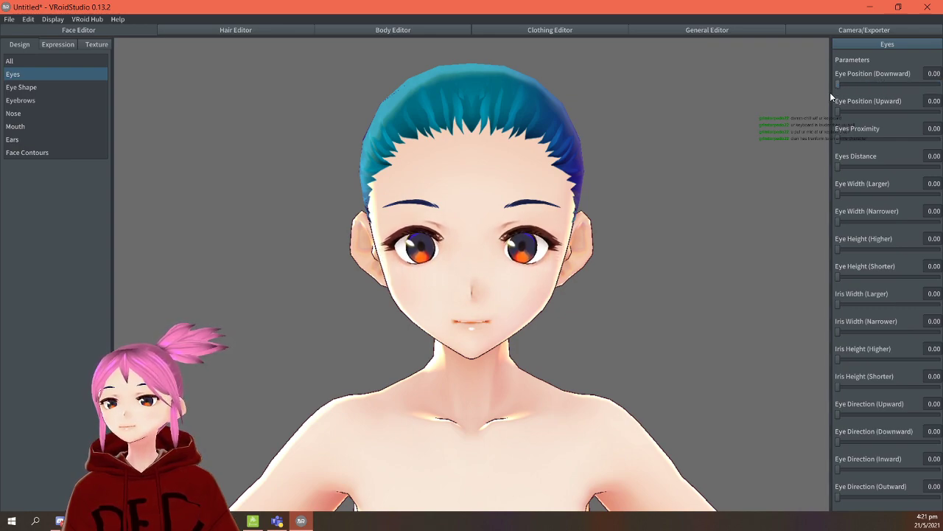
Set the Eye Shape's downward outer eye slant to 0.28 and both the lower and higher upper eyelid heights to 1.00.
{"action": "left_click", "coordinate": [59, 85]}
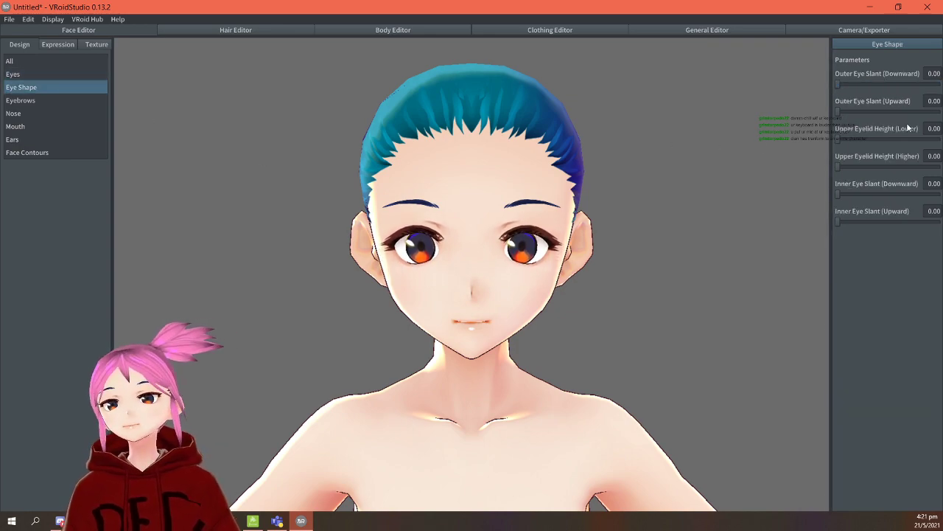
{"action": "left_click_drag", "start_coordinate": [838, 84], "coordinate": [906, 86]}
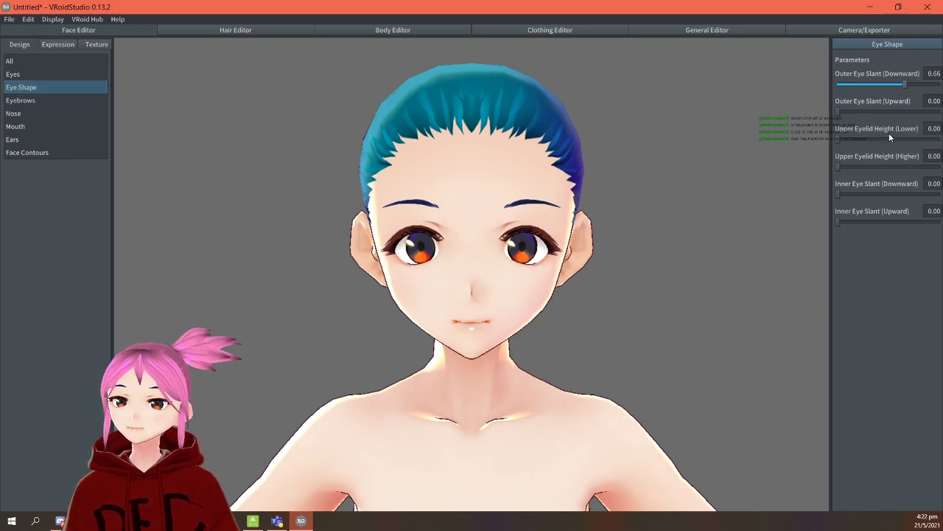
{"action": "left_click_drag", "start_coordinate": [841, 112], "coordinate": [940, 111]}
{"action": "left_click_drag", "start_coordinate": [904, 82], "coordinate": [816, 116]}
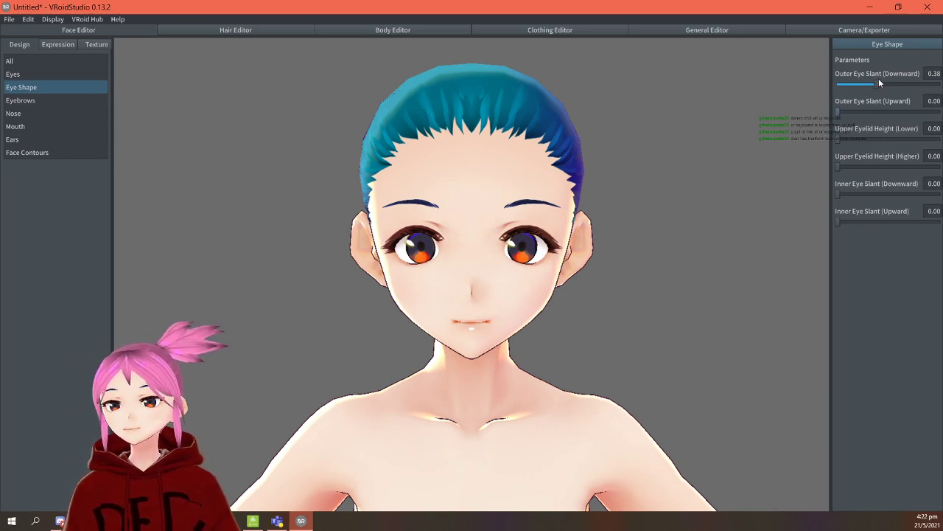
{"action": "left_click_drag", "start_coordinate": [877, 86], "coordinate": [867, 87]}
{"action": "left_click_drag", "start_coordinate": [844, 140], "coordinate": [937, 157]}
{"action": "left_click_drag", "start_coordinate": [840, 168], "coordinate": [941, 170]}
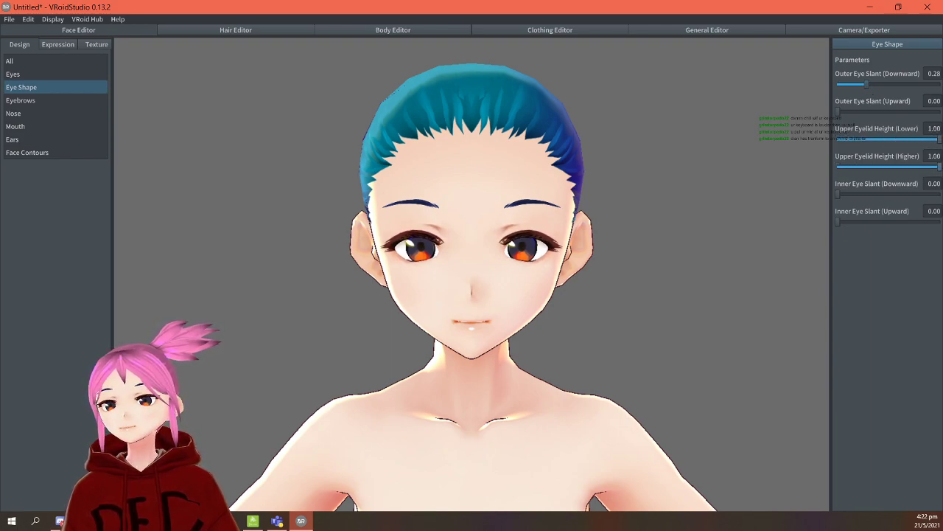
Set the inner eye slant to 0.59 downward and 0.26 upward, and the outer eye slant to 0.00 downward and 0.25 upward.
{"action": "left_click_drag", "start_coordinate": [847, 193], "coordinate": [942, 196]}
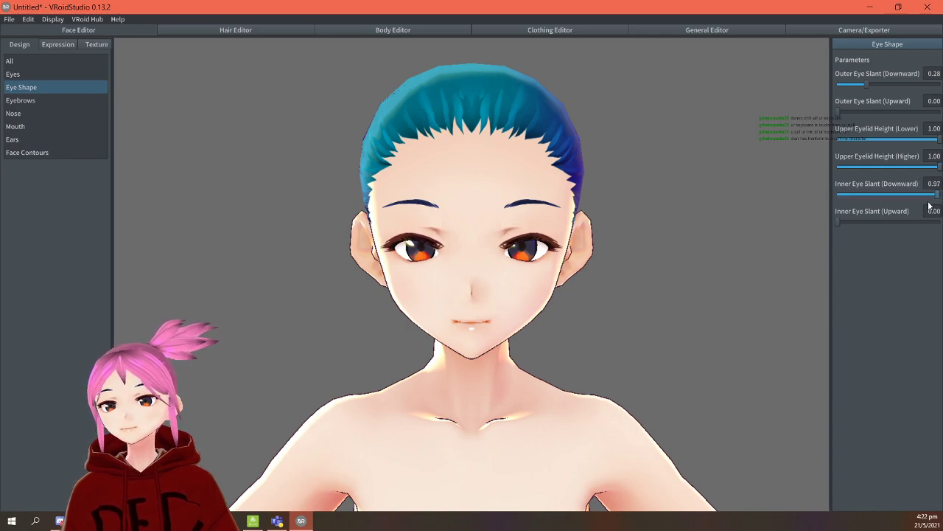
{"action": "mouse_move", "coordinate": [846, 225]}
{"action": "left_mouse_down"}
{"action": "mouse_move", "coordinate": [922, 223]}
{"action": "mouse_move", "coordinate": [864, 223]}
{"action": "left_mouse_up"}
{"action": "left_click", "coordinate": [897, 195]}
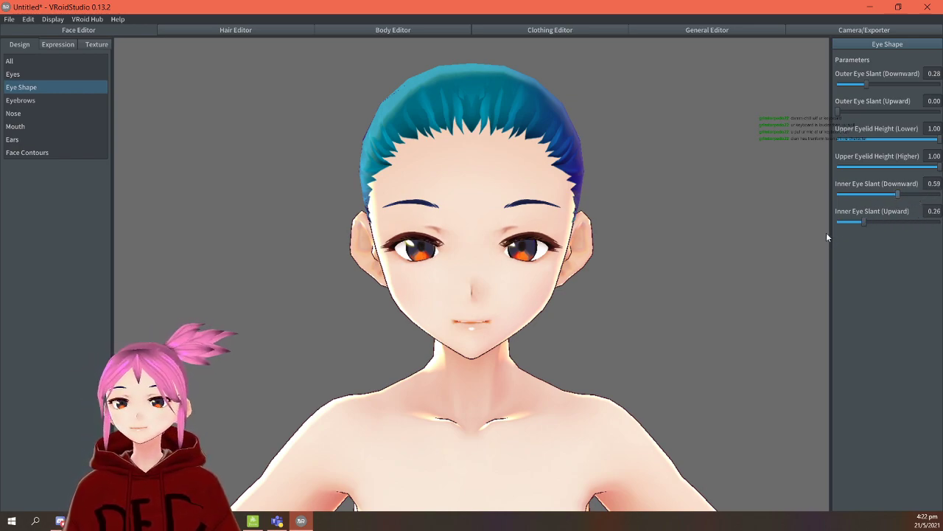
{"action": "left_click_drag", "start_coordinate": [867, 85], "coordinate": [867, 121]}
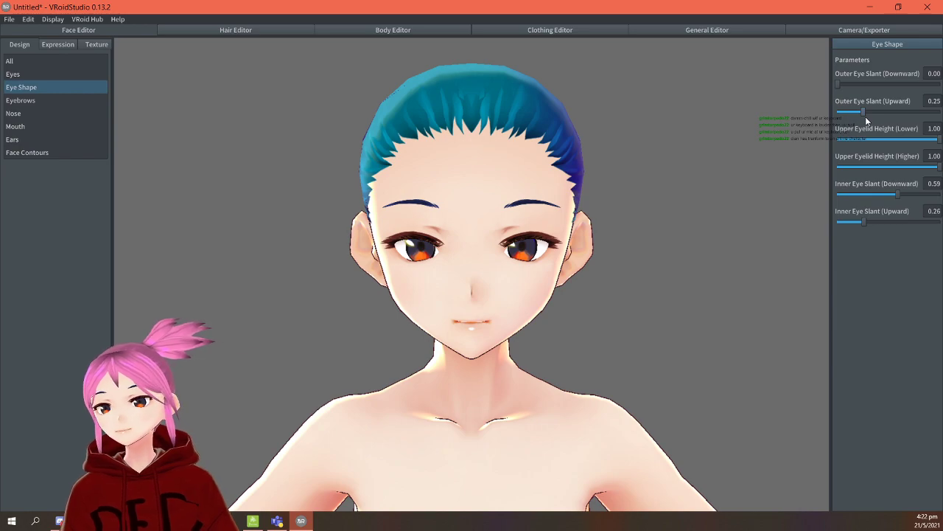
Lower the eyebrows with Eyebrow Position at 0.76 and bring them closer with Eyebrows Proximity at 0.36, keeping Eyebrow Position (Upward) at 0.00.
{"action": "left_click", "coordinate": [30, 101]}
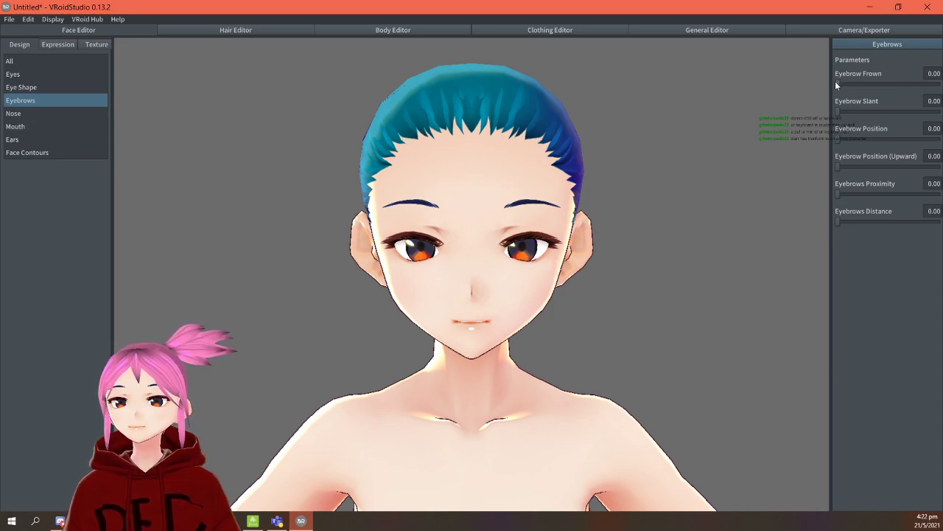
{"action": "left_click_drag", "start_coordinate": [841, 84], "coordinate": [916, 144]}
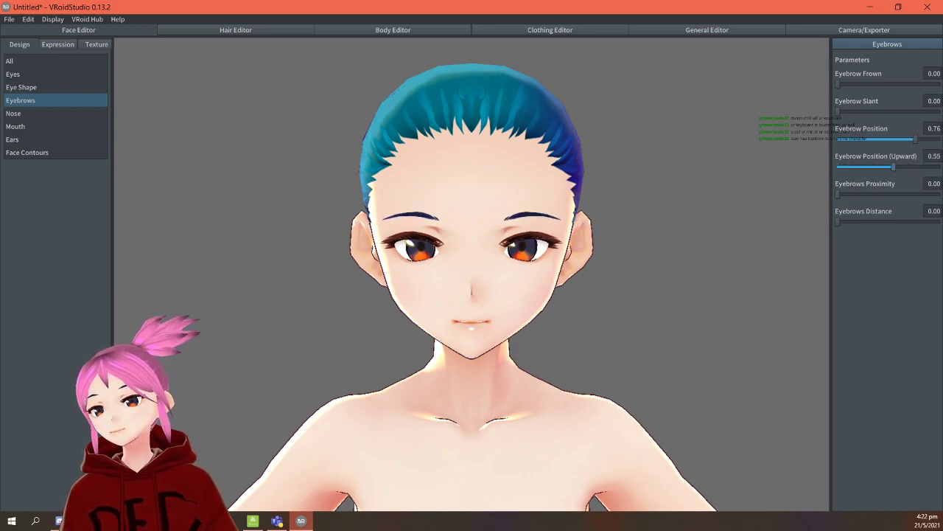
{"action": "left_click_drag", "start_coordinate": [843, 193], "coordinate": [876, 197]}
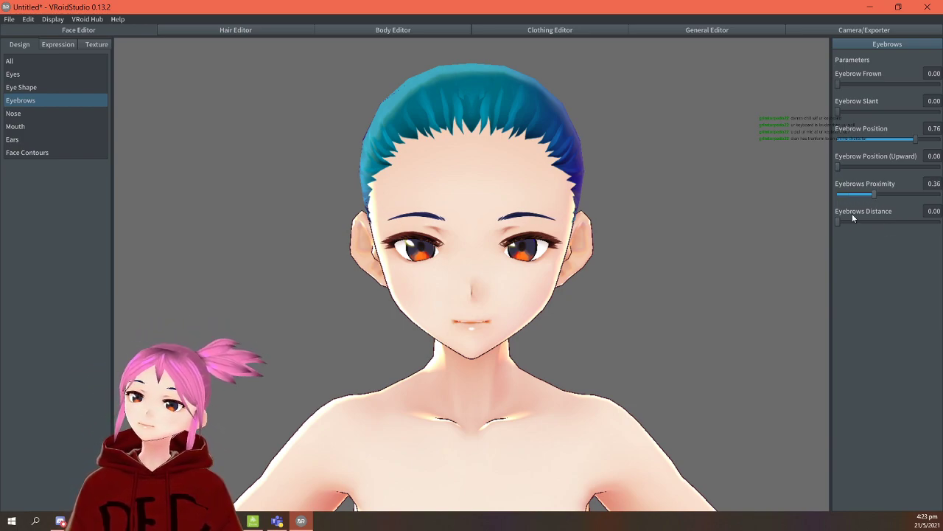
{"action": "mouse_move", "coordinate": [848, 221]}
{"action": "left_mouse_down"}
{"action": "mouse_move", "coordinate": [918, 223]}
{"action": "mouse_move", "coordinate": [831, 222]}
{"action": "left_mouse_up"}
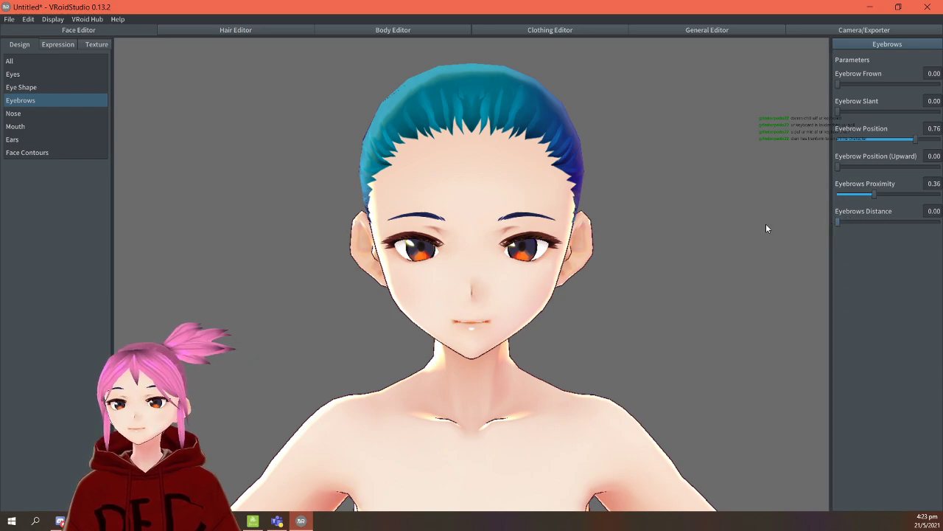
Try out the Nose Width parameter while viewing the face from a slight angle.
{"action": "left_click", "coordinate": [45, 115]}
{"action": "right_click_drag", "start_coordinate": [600, 219], "coordinate": [571, 221]}
{"action": "left_click_drag", "start_coordinate": [838, 83], "coordinate": [819, 92]}
{"action": "right_click_drag", "start_coordinate": [626, 226], "coordinate": [620, 231]}
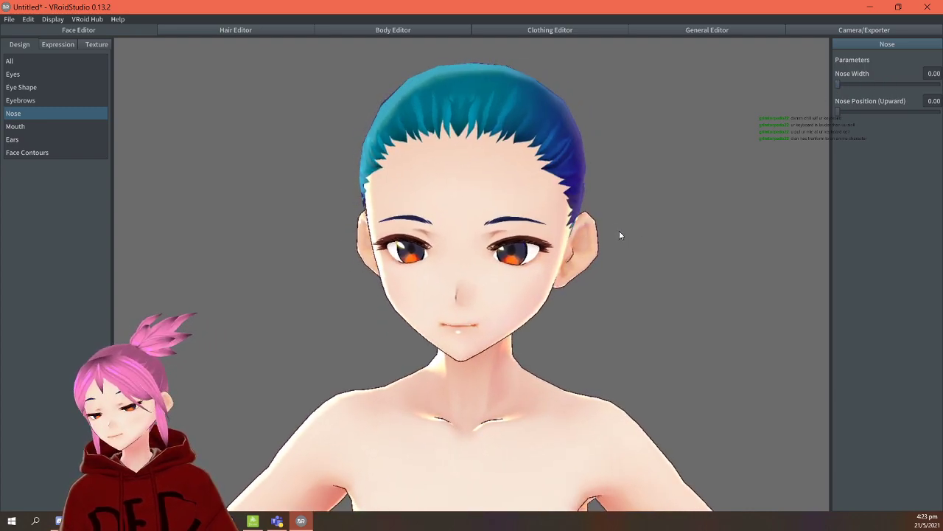
Widen the mouth by setting Mouth Width (Wider) to 0.45.
{"action": "left_click", "coordinate": [52, 150]}
{"action": "left_click", "coordinate": [52, 130]}
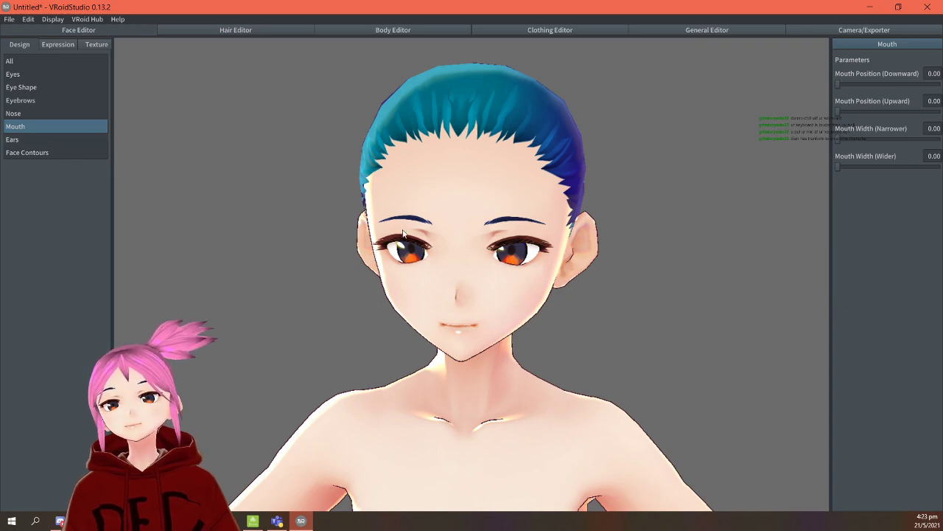
{"action": "left_click_drag", "start_coordinate": [838, 111], "coordinate": [794, 135]}
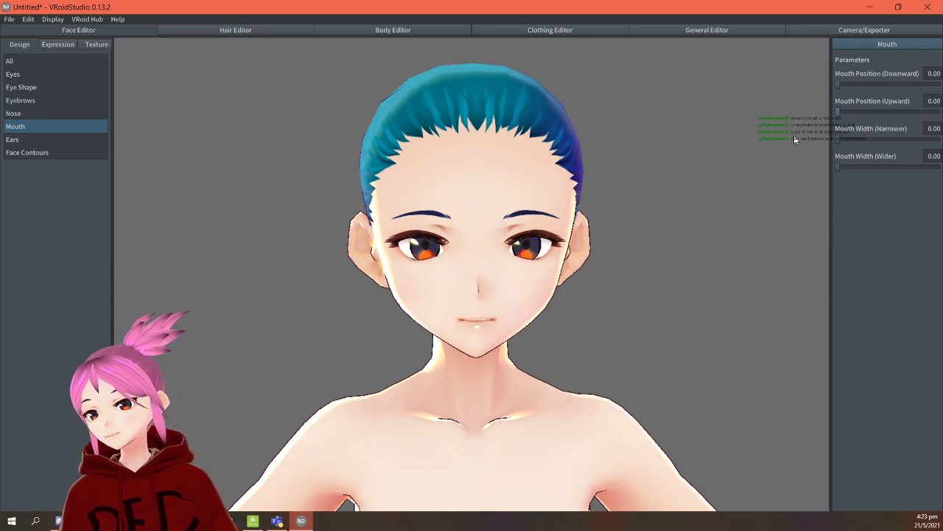
{"action": "left_click_drag", "start_coordinate": [905, 145], "coordinate": [838, 141]}
{"action": "left_click_drag", "start_coordinate": [840, 167], "coordinate": [883, 173]}
{"action": "mouse_move", "coordinate": [594, 221]}
{"action": "right_mouse_down"}
{"action": "mouse_move", "coordinate": [509, 224]}
{"action": "mouse_move", "coordinate": [608, 224]}
{"action": "right_mouse_up"}
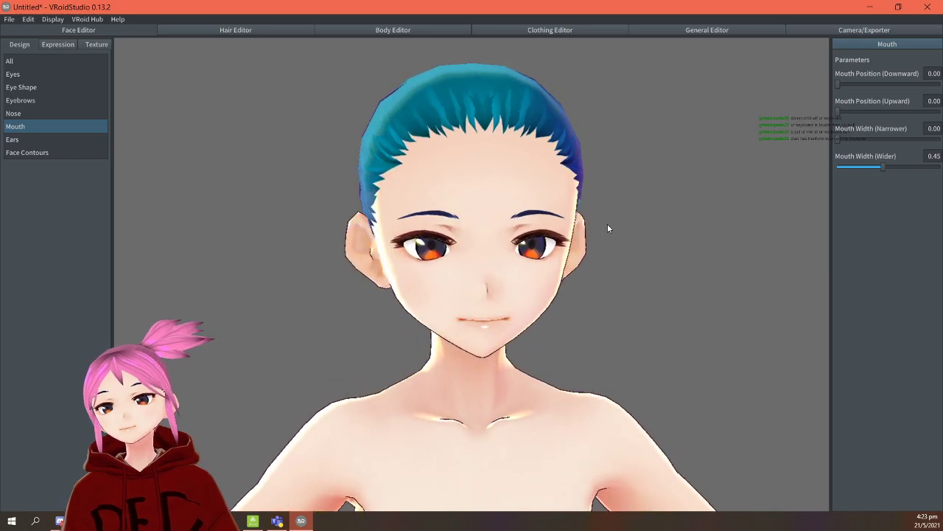
Set the Face Contours' Faceline Position (Upward) to 1.00, with the plain Faceline Position at 0.00.
{"action": "left_click", "coordinate": [41, 150]}
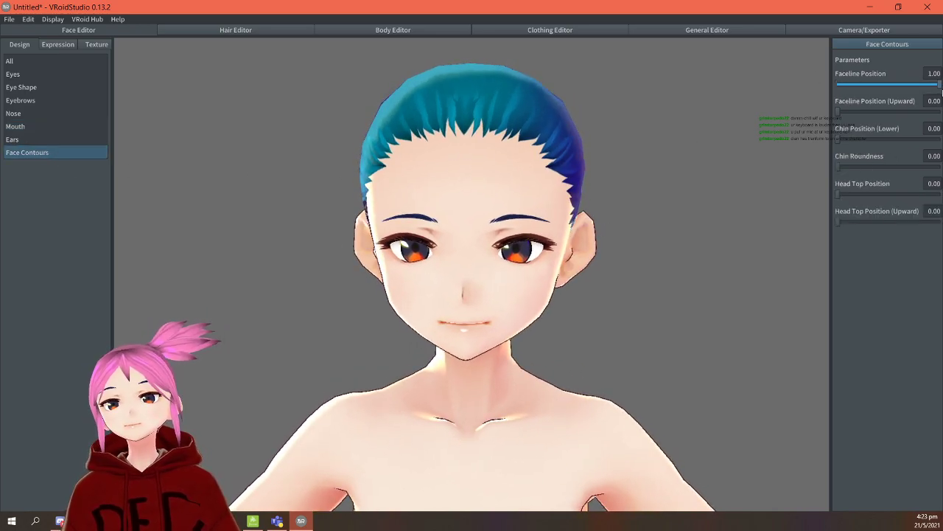
{"action": "left_click_drag", "start_coordinate": [839, 111], "coordinate": [941, 111]}
{"action": "left_click_drag", "start_coordinate": [560, 209], "coordinate": [600, 210]}
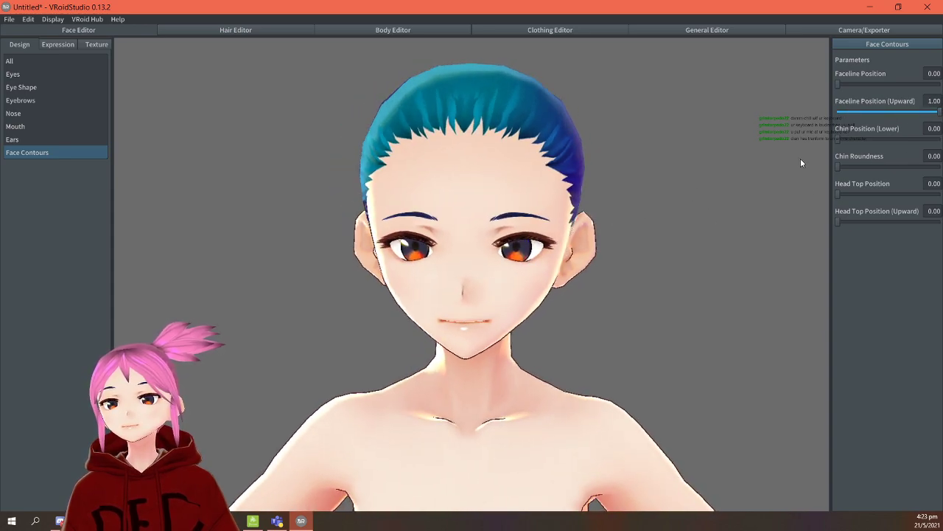
Set the Chin Position (Lower) to 0.17 and the Head Top Position to 0.16.
{"action": "left_click_drag", "start_coordinate": [838, 139], "coordinate": [905, 167]}
{"action": "key", "text": "ctrl+z"}
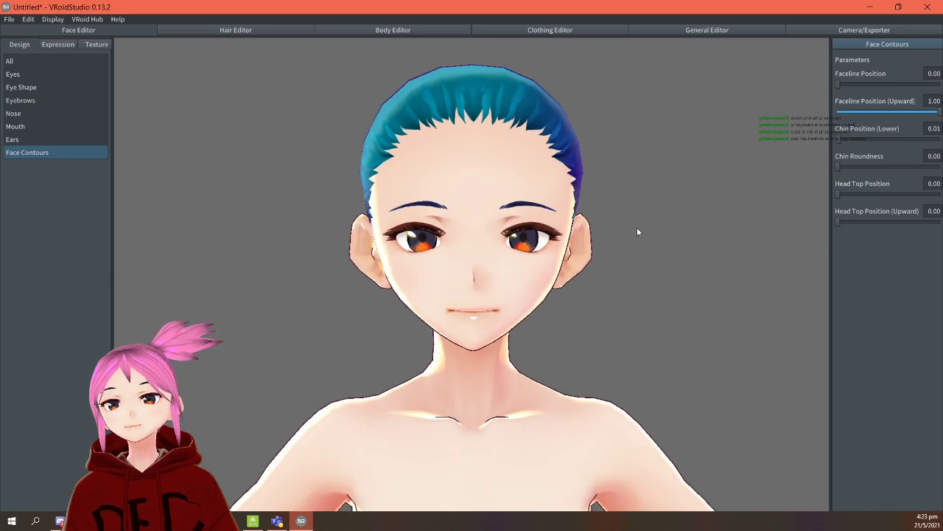
{"action": "left_click_drag", "start_coordinate": [845, 140], "coordinate": [855, 139]}
{"action": "left_click_drag", "start_coordinate": [838, 194], "coordinate": [759, 213]}
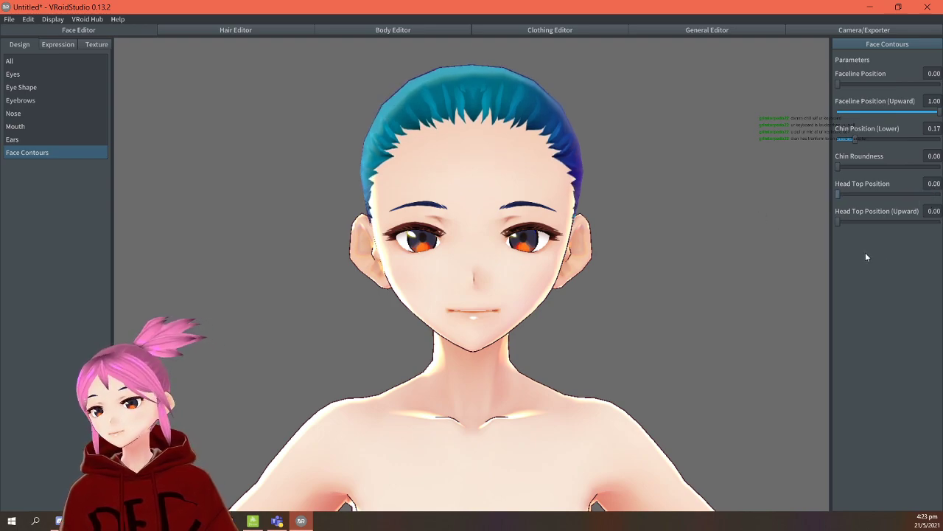
{"action": "left_click_drag", "start_coordinate": [844, 194], "coordinate": [856, 195]}
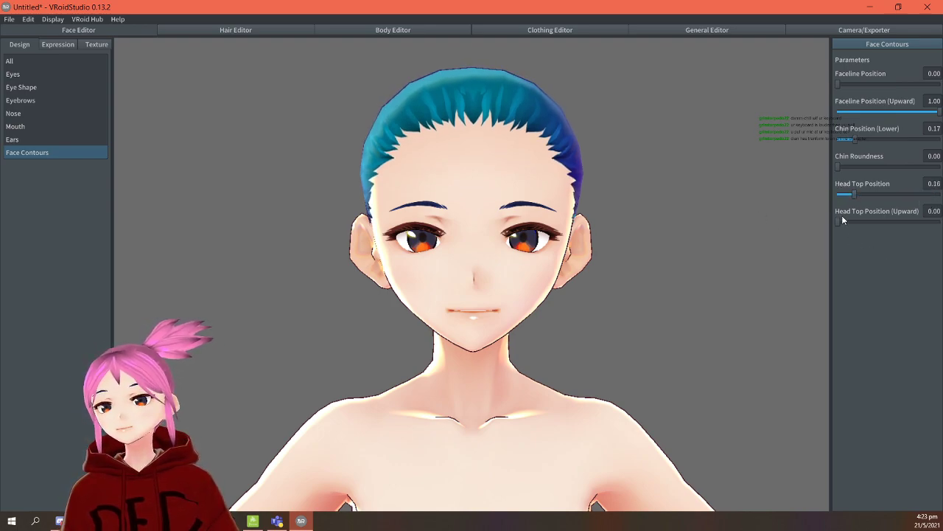
Open the NEUTRAL expression's parameters and try out the Smiling eyebrows setting.
{"action": "left_click", "coordinate": [62, 44]}
{"action": "right_click_drag", "start_coordinate": [522, 163], "coordinate": [522, 169]}
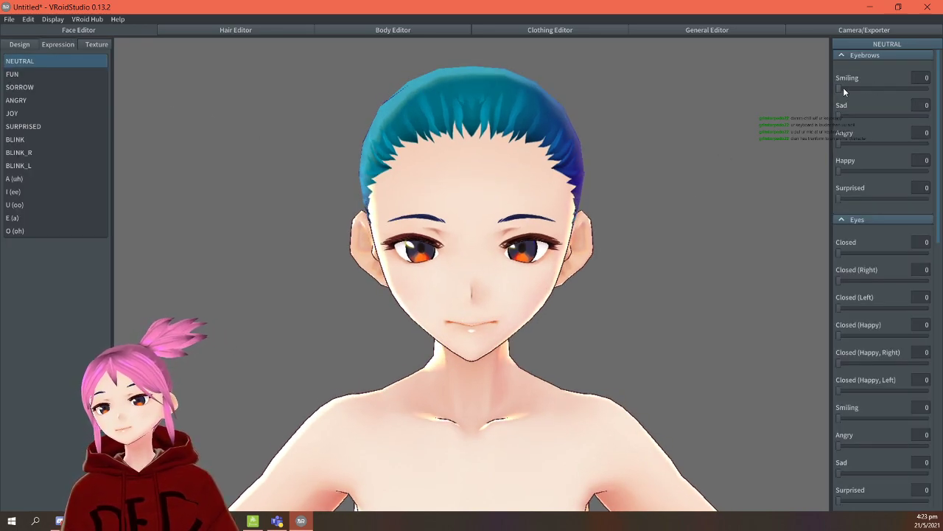
{"action": "left_click_drag", "start_coordinate": [848, 85], "coordinate": [817, 103]}
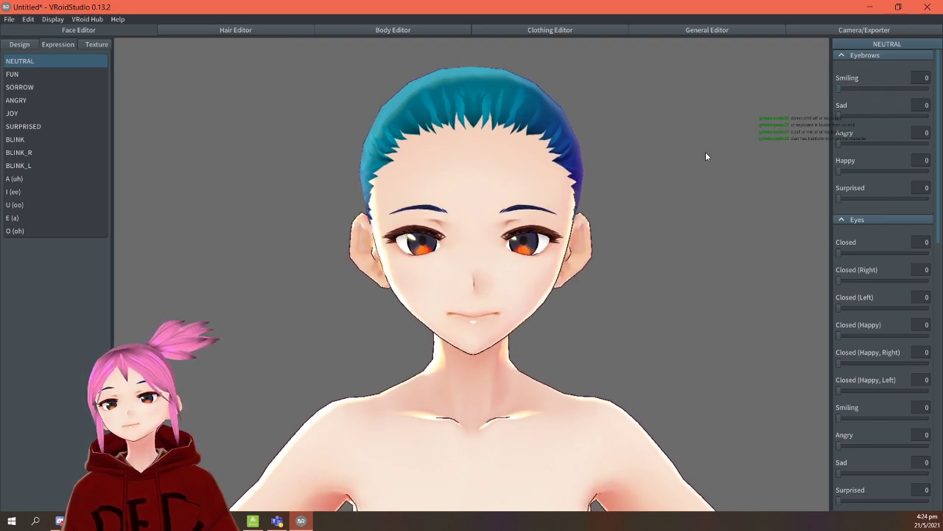
For the NEUTRAL expression's mouth, set Default to 0 and Smiling to 21.
{"action": "left_click", "coordinate": [869, 56]}
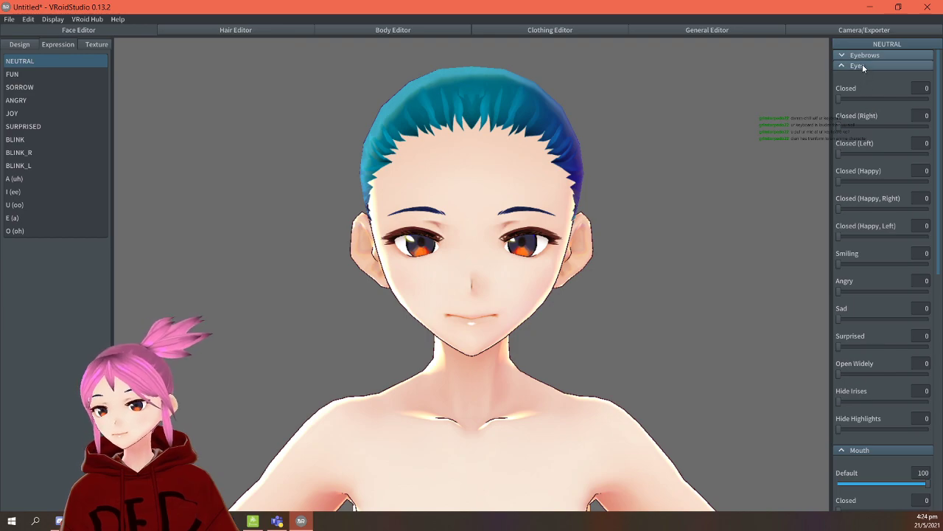
{"action": "left_click", "coordinate": [863, 65]}
{"action": "left_click_drag", "start_coordinate": [925, 109], "coordinate": [812, 111]}
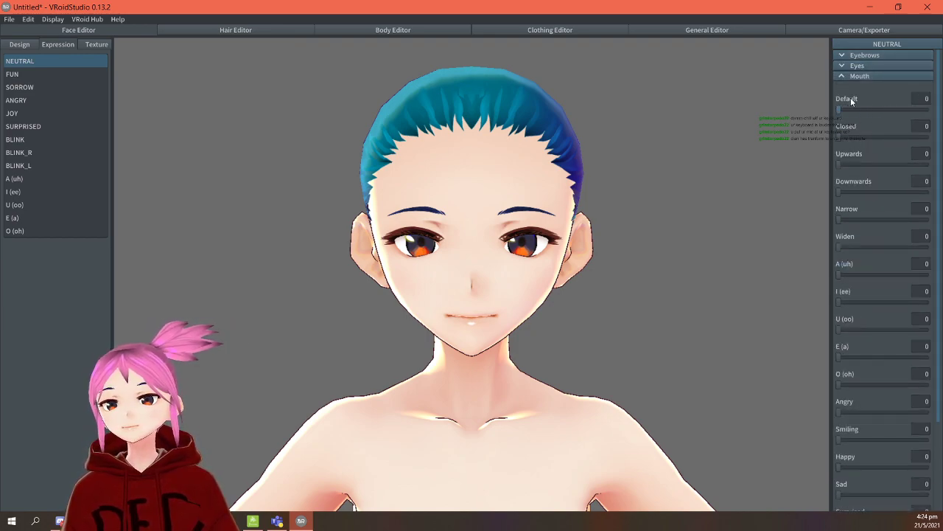
{"action": "left_click", "coordinate": [879, 76]}
{"action": "left_click", "coordinate": [879, 76]}
{"action": "scroll", "coordinate": [867, 230], "scroll_direction": "down", "scroll_amount": 1}
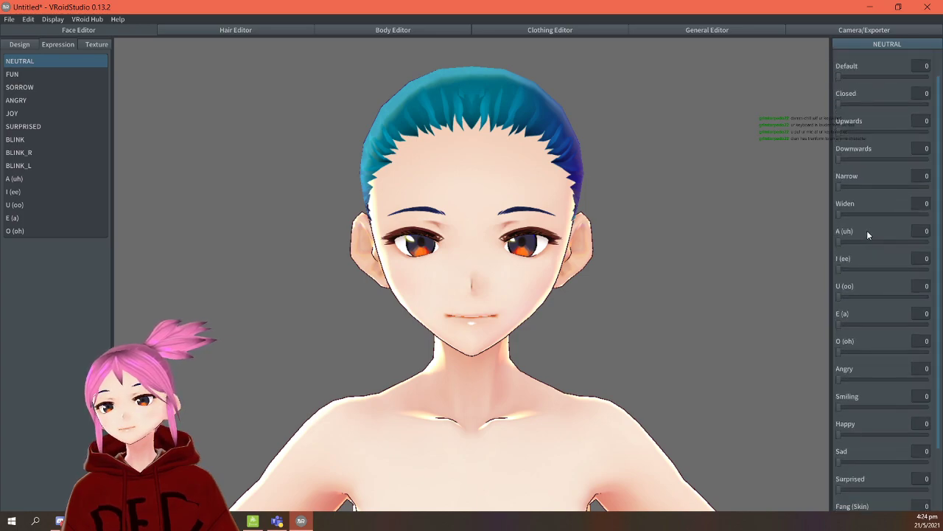
{"action": "scroll", "coordinate": [888, 225], "scroll_direction": "down", "scroll_amount": 1}
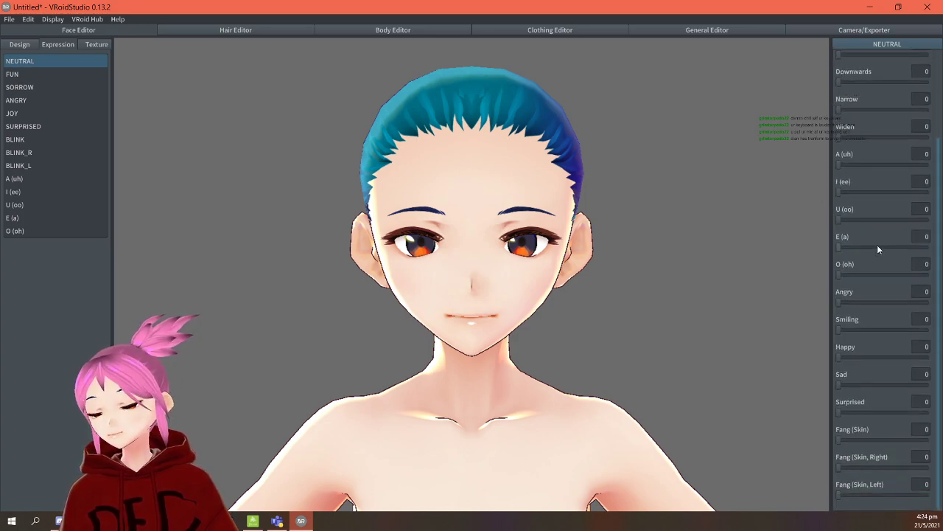
{"action": "left_click_drag", "start_coordinate": [840, 331], "coordinate": [858, 332]}
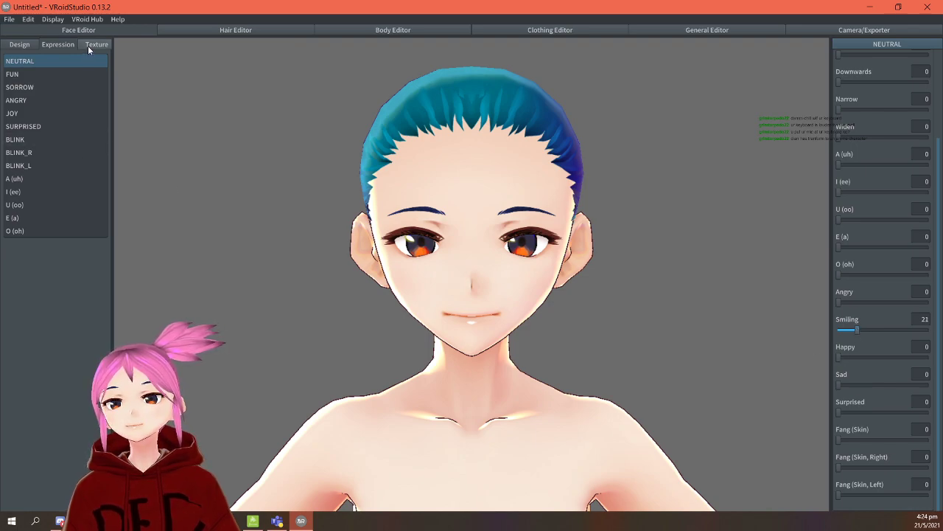
Select the FUN expression and set its mouth's Smiling value to 0.
{"action": "left_click", "coordinate": [59, 74]}
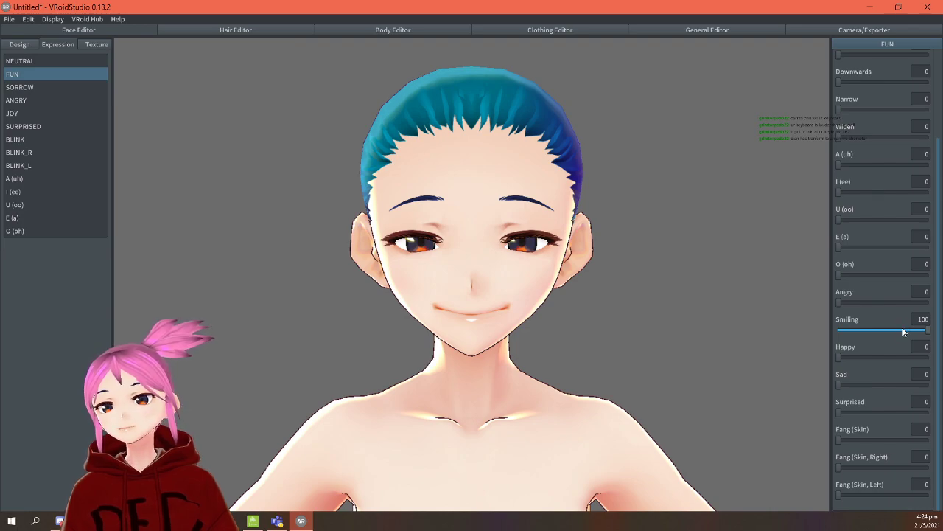
{"action": "left_click_drag", "start_coordinate": [903, 331], "coordinate": [742, 333]}
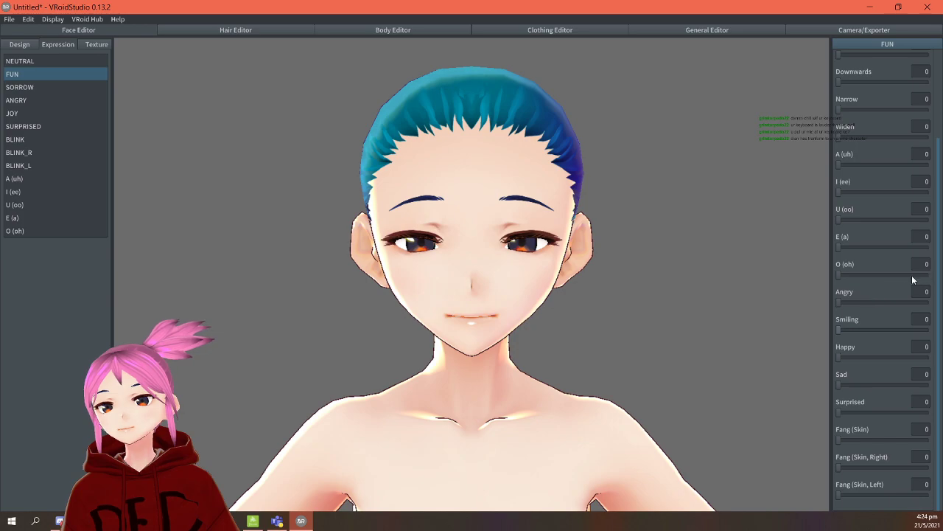
{"action": "scroll", "coordinate": [885, 214], "scroll_direction": "up", "scroll_amount": 3}
{"action": "left_click", "coordinate": [878, 55]}
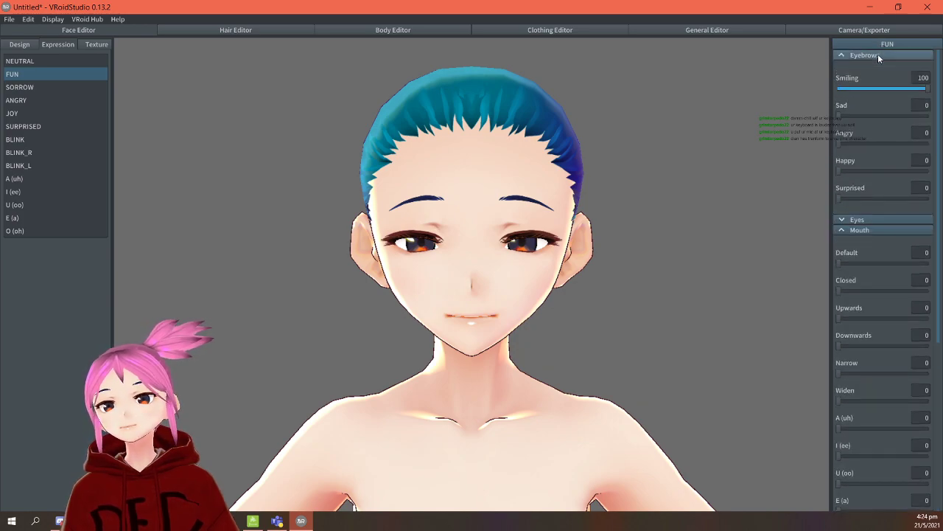
{"action": "left_click", "coordinate": [885, 55]}
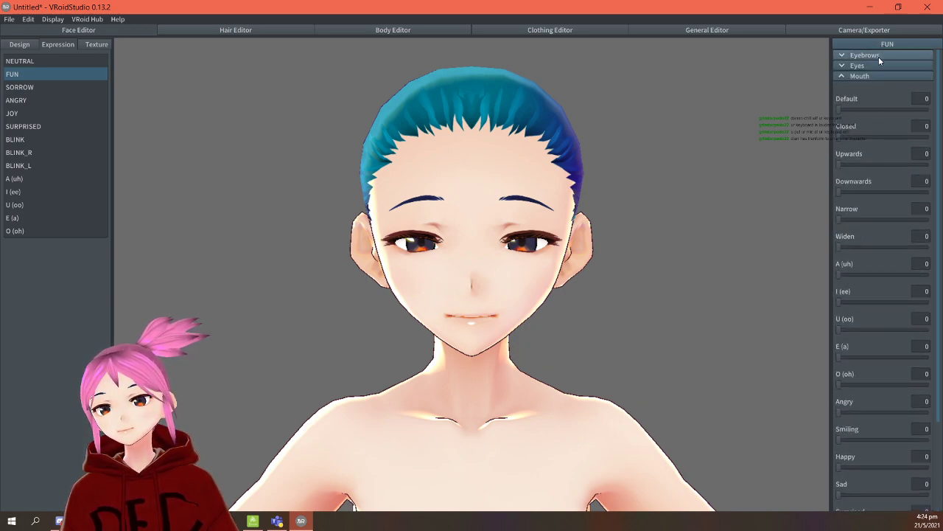
For the FUN expression's eyes, set Smiling to 0 and Closed to 70.
{"action": "left_click", "coordinate": [879, 64]}
{"action": "left_click_drag", "start_coordinate": [925, 265], "coordinate": [826, 267]}
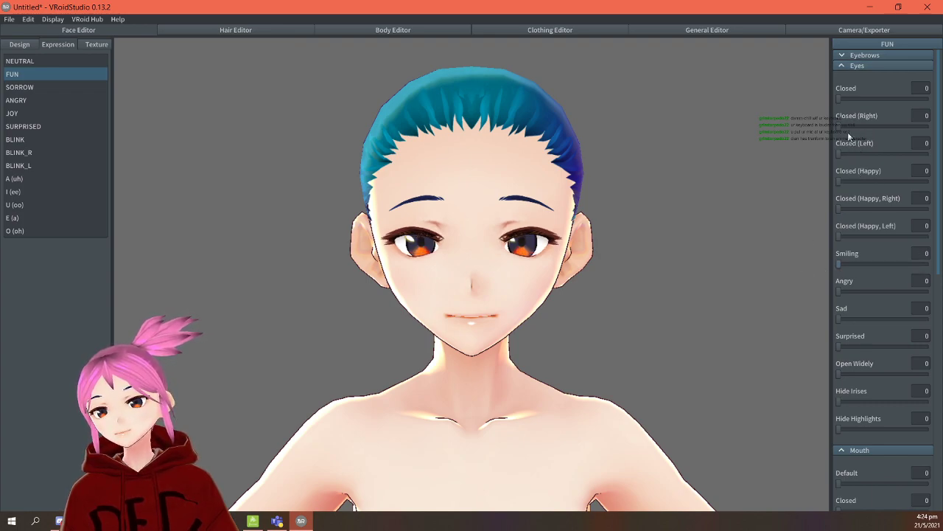
{"action": "left_click_drag", "start_coordinate": [839, 99], "coordinate": [905, 106]}
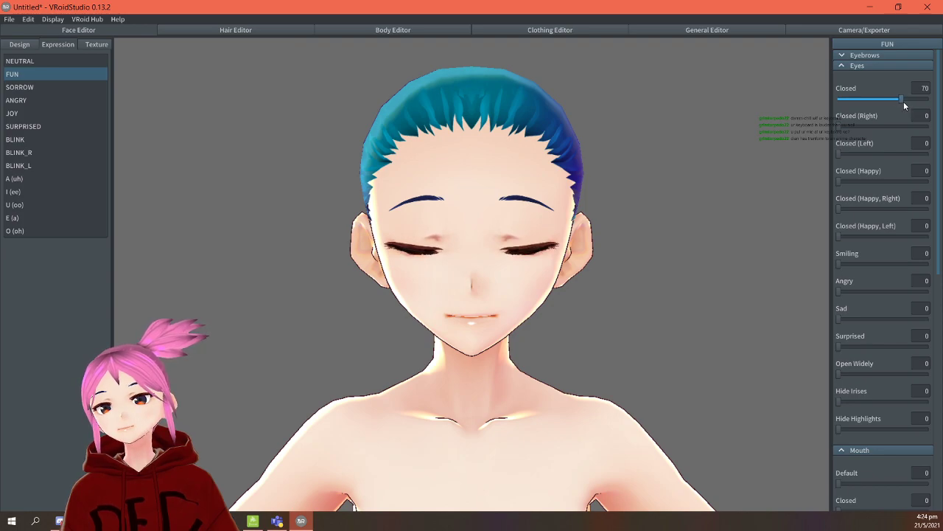
{"action": "left_click", "coordinate": [876, 64]}
{"action": "left_click", "coordinate": [887, 54]}
{"action": "left_click", "coordinate": [887, 55]}
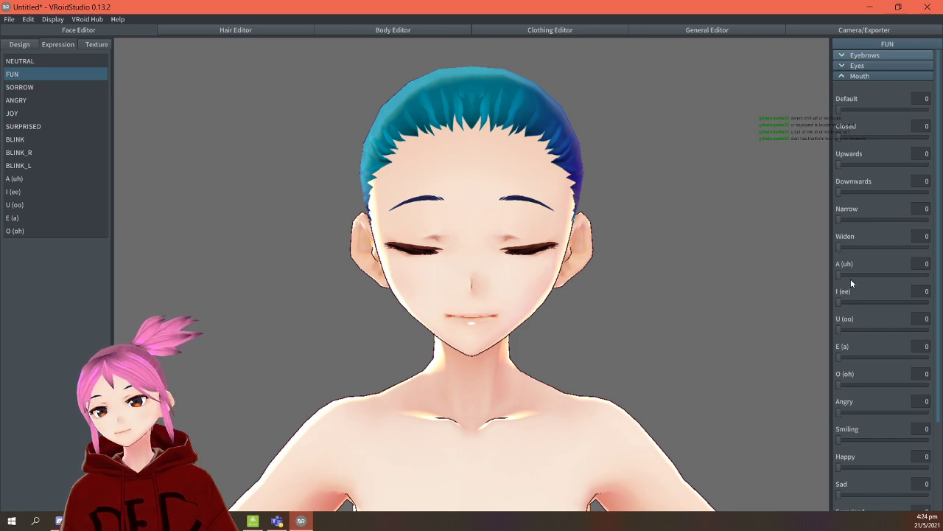
For the FUN expression's mouth, set Happy to 69 and Sad to 45.
{"action": "mouse_move", "coordinate": [841, 356]}
{"action": "left_mouse_down"}
{"action": "mouse_move", "coordinate": [920, 352]}
{"action": "mouse_move", "coordinate": [839, 356]}
{"action": "left_mouse_up"}
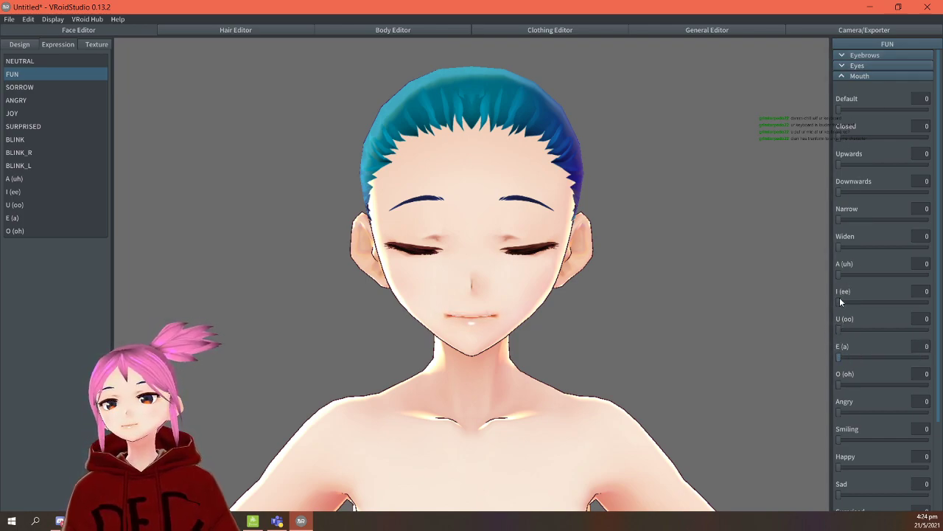
{"action": "left_click_drag", "start_coordinate": [838, 302], "coordinate": [900, 357]}
{"action": "scroll", "coordinate": [869, 262], "scroll_direction": "down", "scroll_amount": 3}
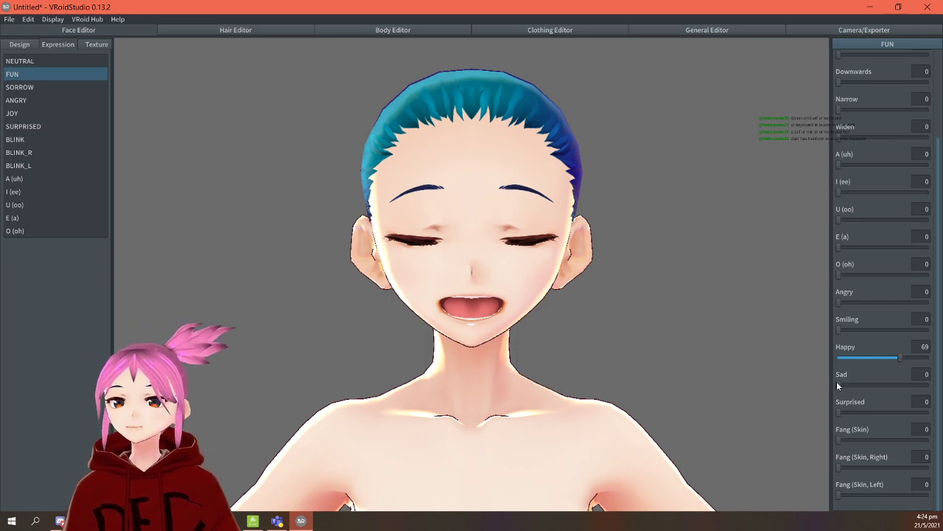
{"action": "left_click_drag", "start_coordinate": [838, 384], "coordinate": [877, 384]}
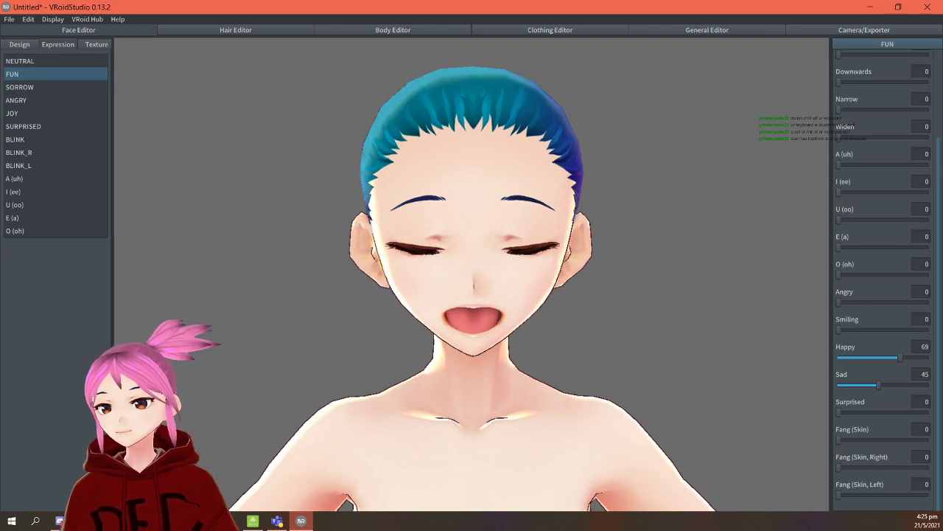
Switch to the streaming avatar's expression shortcut window, trigger its Fun expression for comparison, and close the window.
{"action": "key", "text": "alt+Tab"}
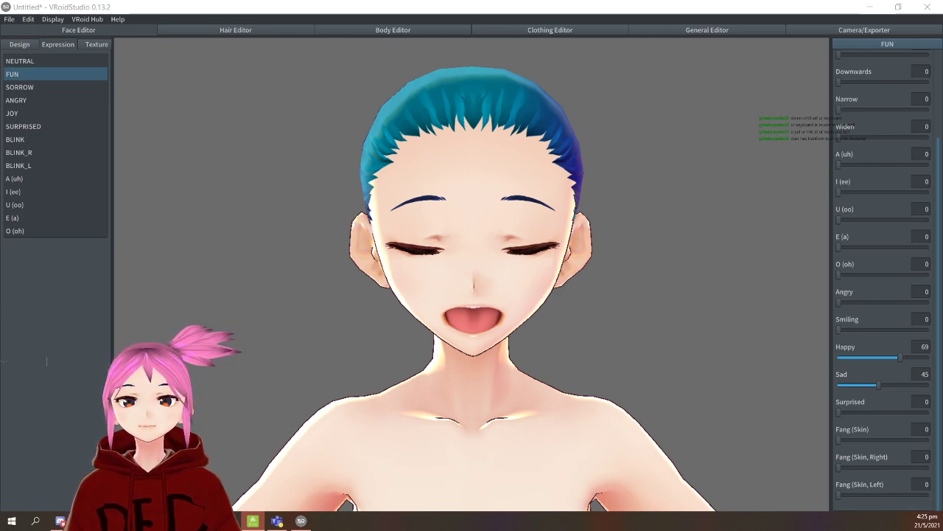
{"action": "left_click", "coordinate": [27, 331]}
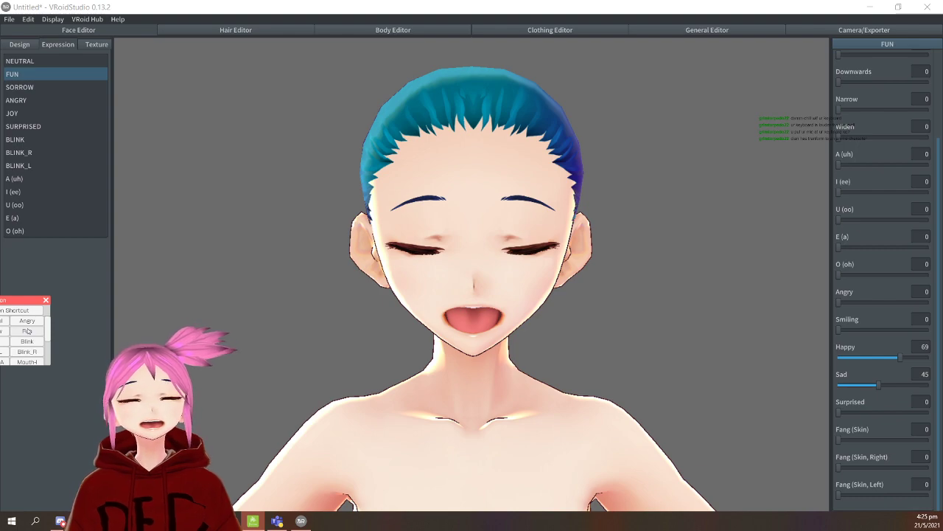
{"action": "left_click", "coordinate": [45, 300]}
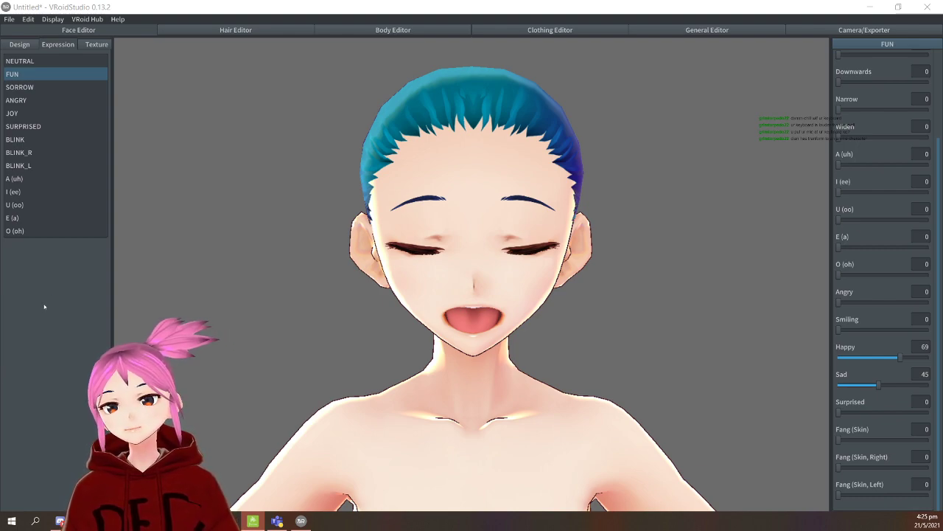
{"action": "mouse_move", "coordinate": [20, 335]}
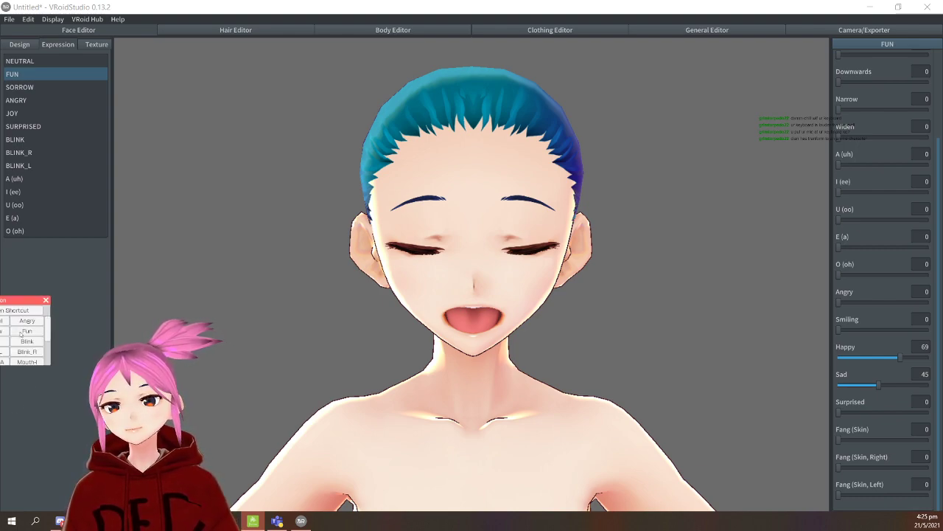
{"action": "left_click", "coordinate": [45, 301]}
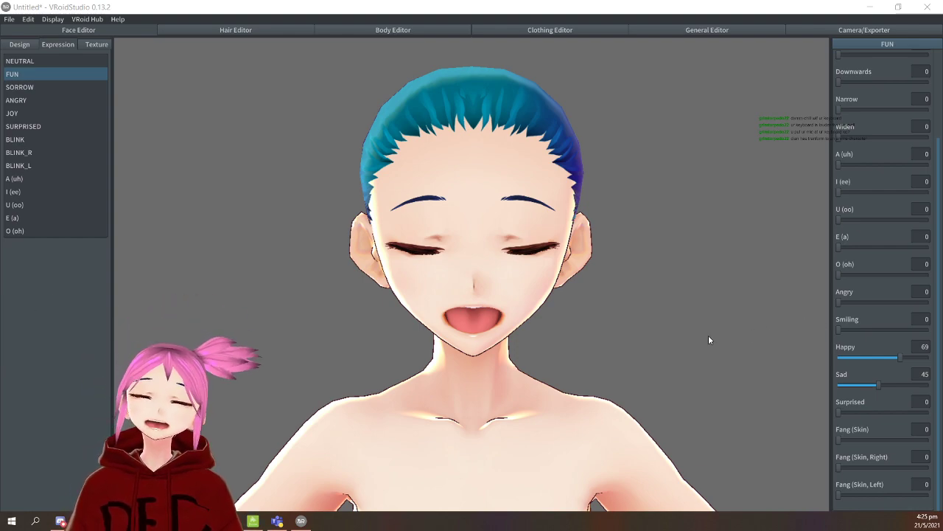
Adjust the FUN expression's mouth to Smiling 36, Happy 67, Sad 0 and Surprised 17.
{"action": "left_click_drag", "start_coordinate": [838, 330], "coordinate": [914, 331]}
{"action": "left_click_drag", "start_coordinate": [870, 358], "coordinate": [927, 358]}
{"action": "mouse_move", "coordinate": [667, 345]}
{"action": "right_mouse_down"}
{"action": "mouse_move", "coordinate": [609, 344]}
{"action": "mouse_move", "coordinate": [661, 349]}
{"action": "right_mouse_up"}
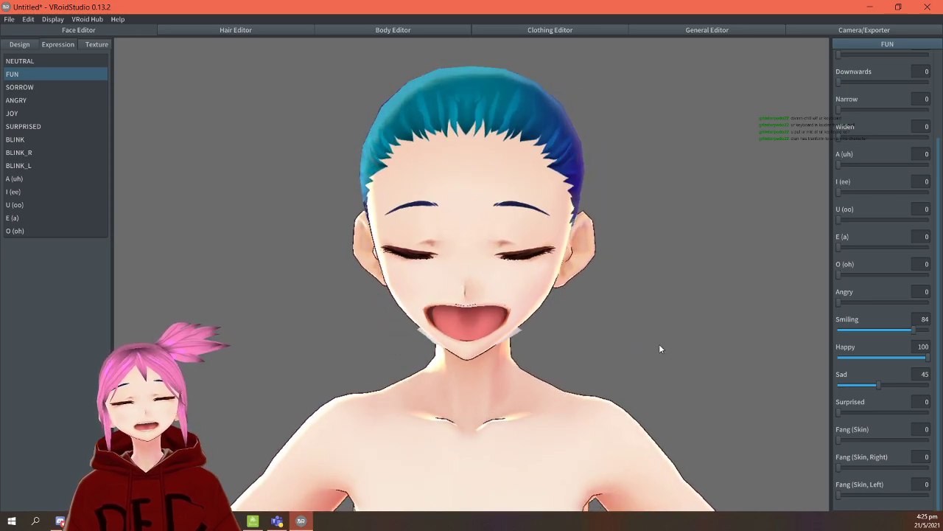
{"action": "left_click", "coordinate": [889, 357]}
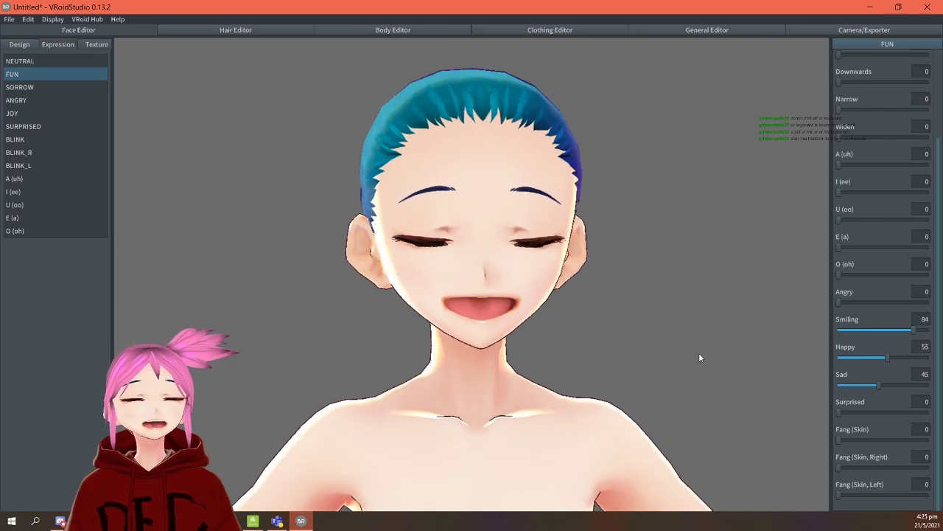
{"action": "left_click_drag", "start_coordinate": [878, 386], "coordinate": [826, 388]}
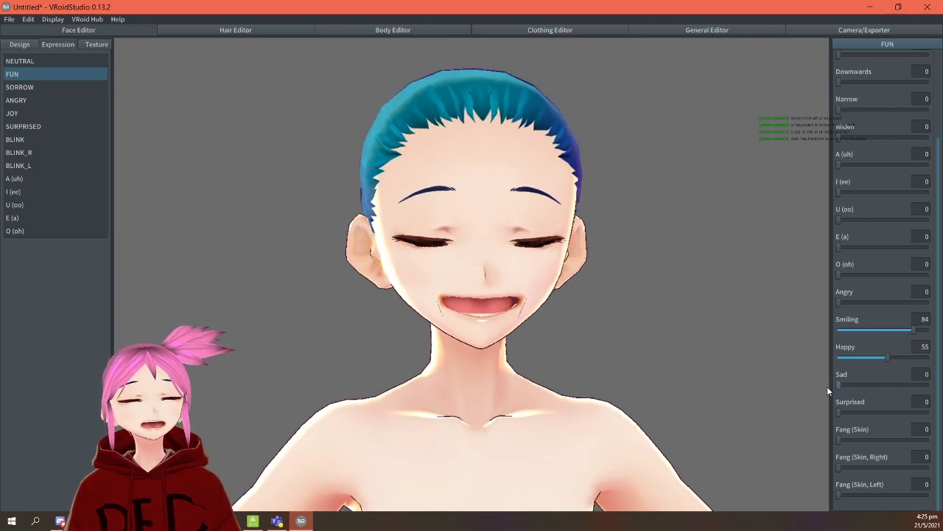
{"action": "mouse_move", "coordinate": [885, 360]}
{"action": "left_mouse_down"}
{"action": "mouse_move", "coordinate": [858, 366]}
{"action": "mouse_move", "coordinate": [899, 369]}
{"action": "left_mouse_up"}
{"action": "left_click_drag", "start_coordinate": [912, 330], "coordinate": [870, 340]}
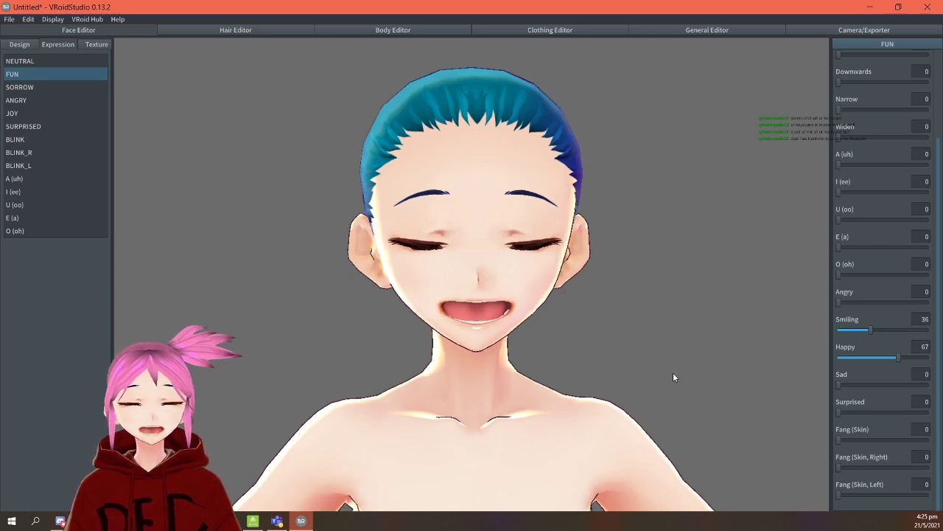
{"action": "mouse_move", "coordinate": [844, 410]}
{"action": "left_mouse_down"}
{"action": "mouse_move", "coordinate": [894, 413]}
{"action": "mouse_move", "coordinate": [853, 412]}
{"action": "left_mouse_up"}
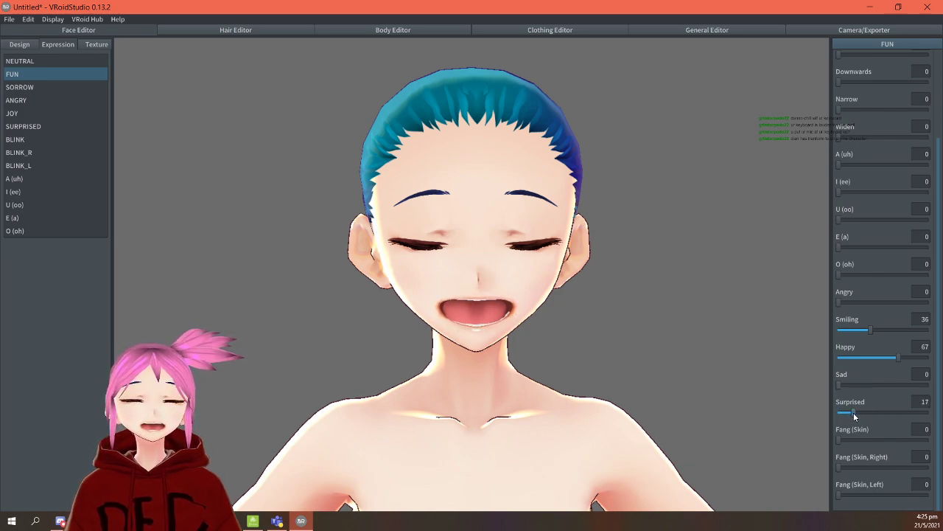
Try out the FUN mouth's vowel and Upwards settings, return them to 0, and set Narrow to 44.
{"action": "scroll", "coordinate": [897, 394], "scroll_direction": "up", "scroll_amount": 3}
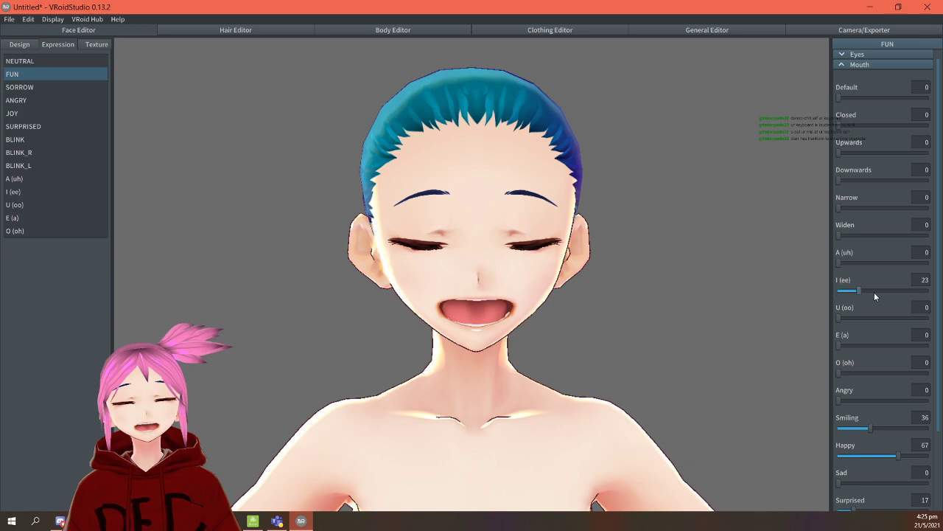
{"action": "left_click_drag", "start_coordinate": [883, 290], "coordinate": [830, 301]}
{"action": "left_click_drag", "start_coordinate": [840, 345], "coordinate": [830, 373]}
{"action": "left_click_drag", "start_coordinate": [838, 319], "coordinate": [816, 324]}
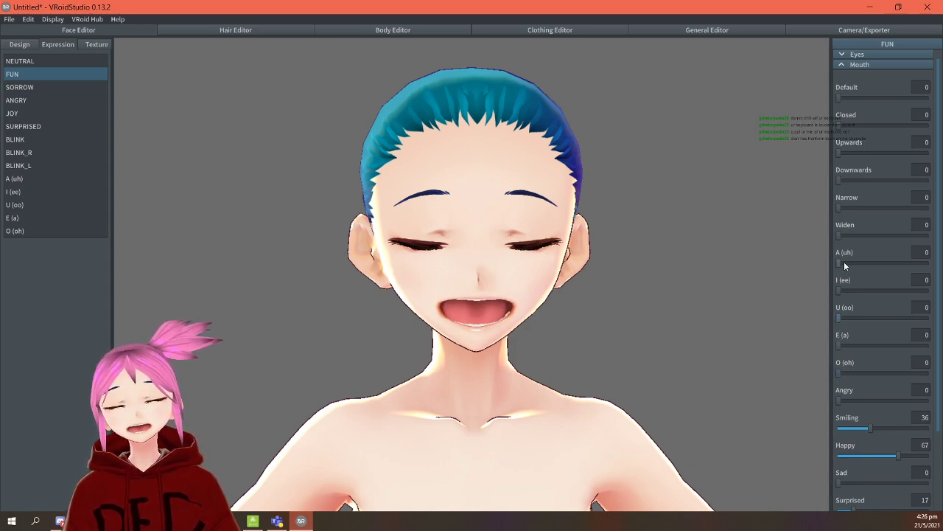
{"action": "mouse_move", "coordinate": [840, 263]}
{"action": "left_mouse_down"}
{"action": "mouse_move", "coordinate": [867, 261]}
{"action": "mouse_move", "coordinate": [827, 268]}
{"action": "left_mouse_up"}
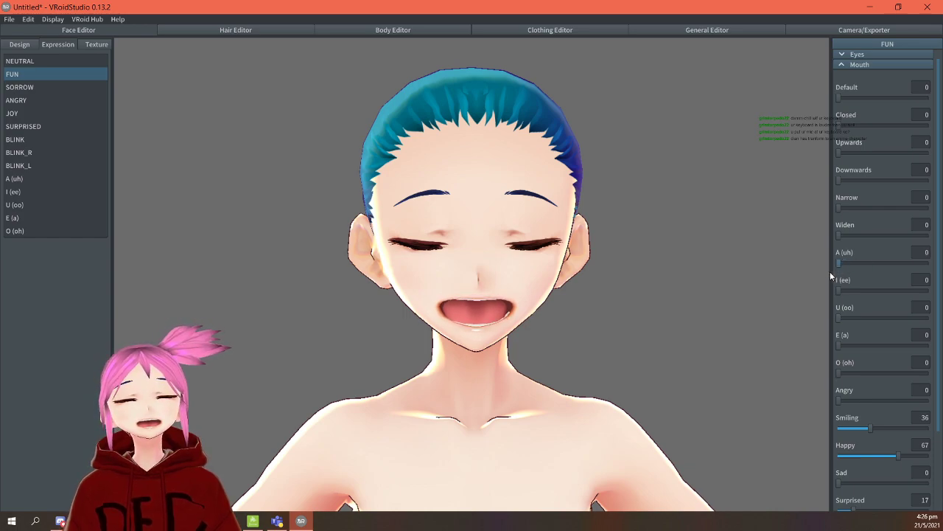
{"action": "left_click_drag", "start_coordinate": [844, 212], "coordinate": [882, 216]}
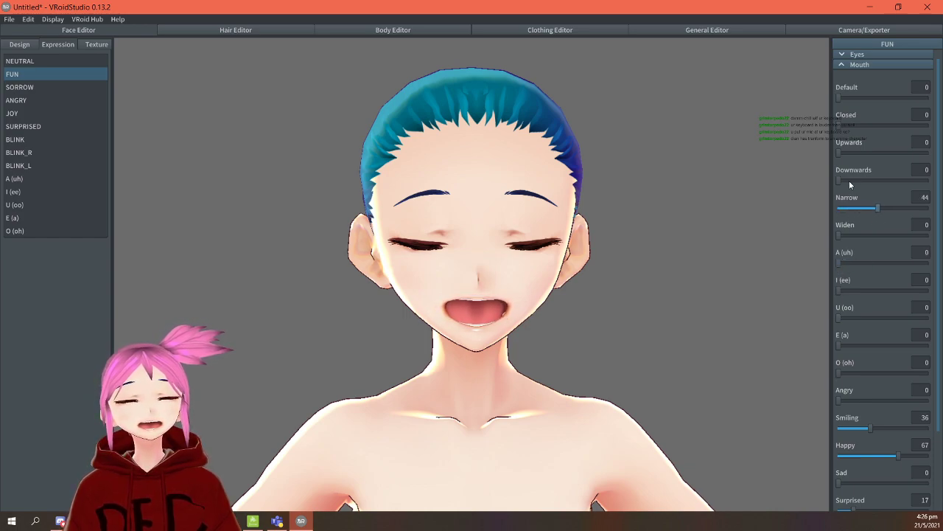
{"action": "mouse_move", "coordinate": [839, 154]}
{"action": "left_mouse_down"}
{"action": "mouse_move", "coordinate": [875, 163]}
{"action": "mouse_move", "coordinate": [837, 164]}
{"action": "mouse_move", "coordinate": [908, 165]}
{"action": "mouse_move", "coordinate": [825, 164]}
{"action": "left_mouse_up"}
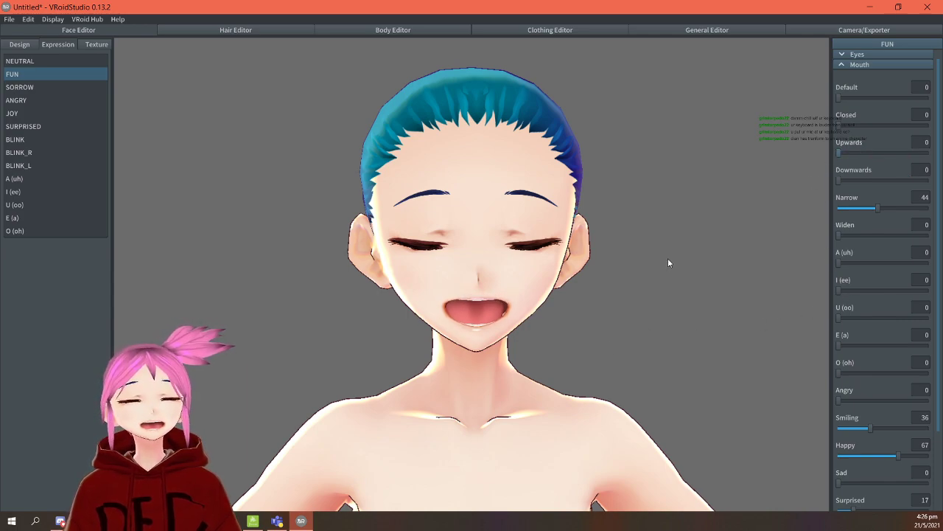
For the FUN expression's eyebrows, keep Smiling at 100 and set Sad to 6, Angry to 48, Happy to 72 and Surprised to 91.
{"action": "left_click", "coordinate": [899, 62]}
{"action": "left_click", "coordinate": [900, 54]}
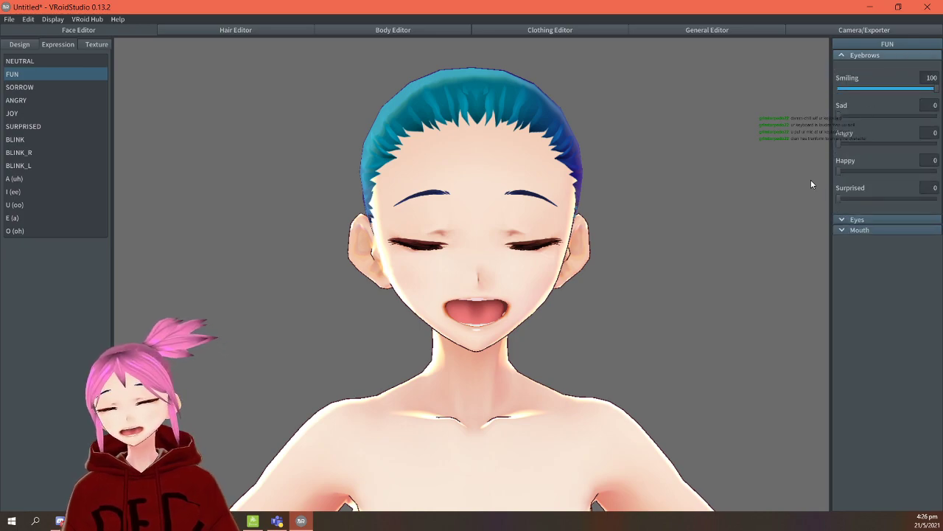
{"action": "left_click_drag", "start_coordinate": [922, 89], "coordinate": [942, 111]}
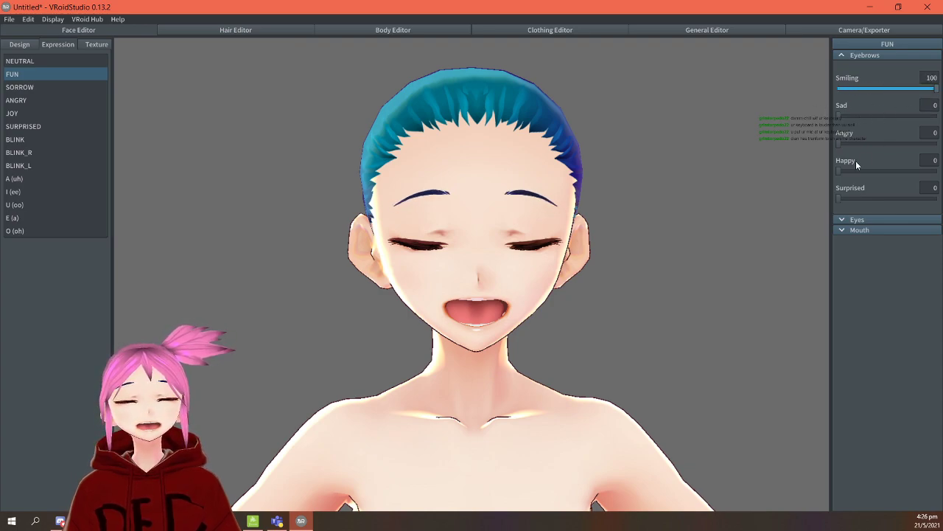
{"action": "left_click_drag", "start_coordinate": [861, 170], "coordinate": [833, 196]}
{"action": "left_click_drag", "start_coordinate": [839, 144], "coordinate": [904, 146]}
{"action": "left_click_drag", "start_coordinate": [840, 197], "coordinate": [928, 197]}
{"action": "left_click_drag", "start_coordinate": [884, 116], "coordinate": [844, 117]}
{"action": "left_click_drag", "start_coordinate": [895, 143], "coordinate": [887, 143]}
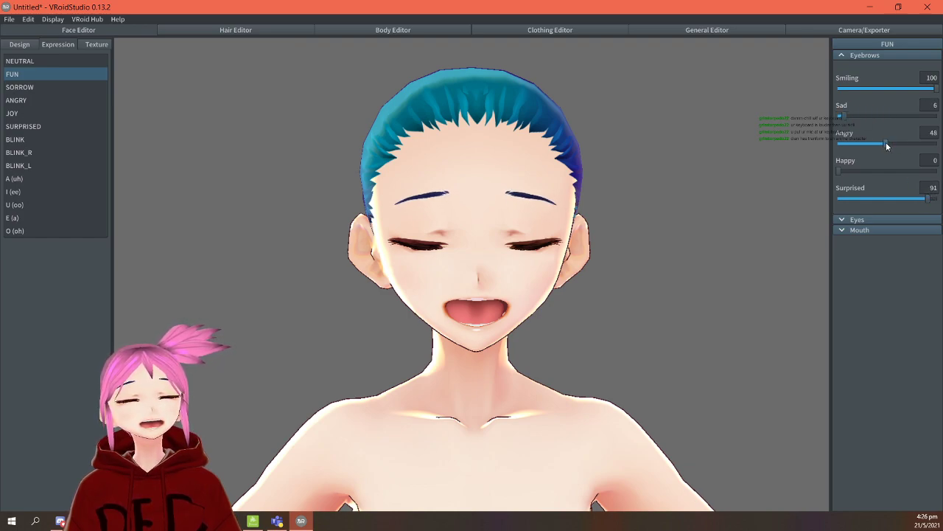
{"action": "left_click_drag", "start_coordinate": [851, 173], "coordinate": [910, 174]}
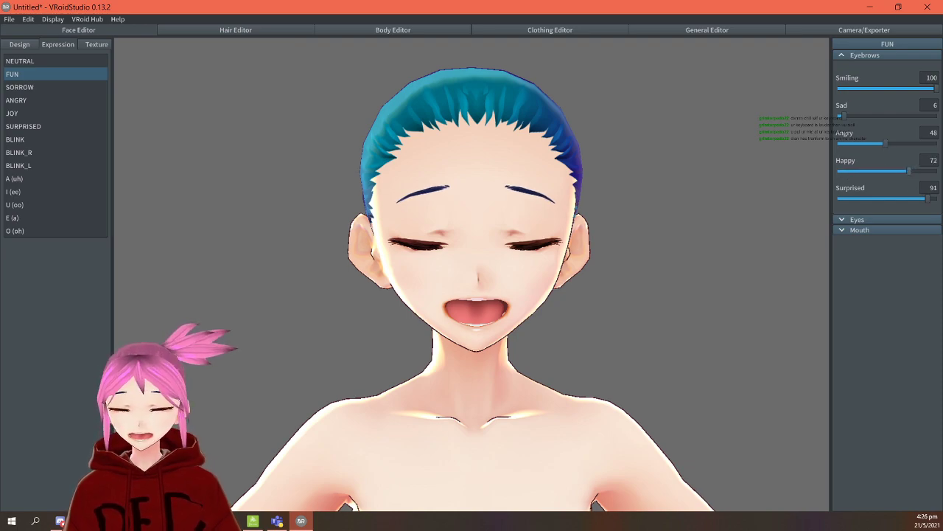
{"action": "right_click_drag", "start_coordinate": [575, 263], "coordinate": [580, 262]}
Review the FUN expression's eye settings and set its mouth's Narrow value to 2.
{"action": "left_click", "coordinate": [885, 220]}
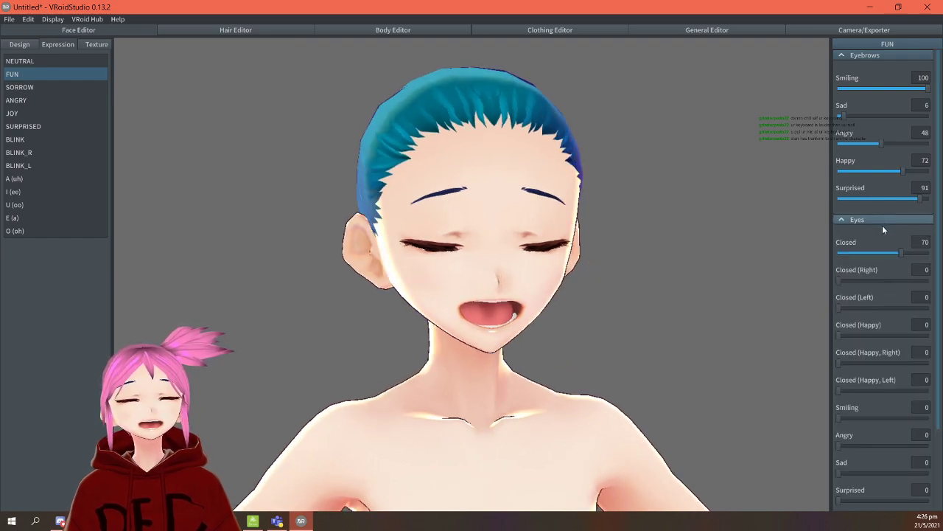
{"action": "left_click", "coordinate": [880, 219]}
{"action": "left_click", "coordinate": [901, 54]}
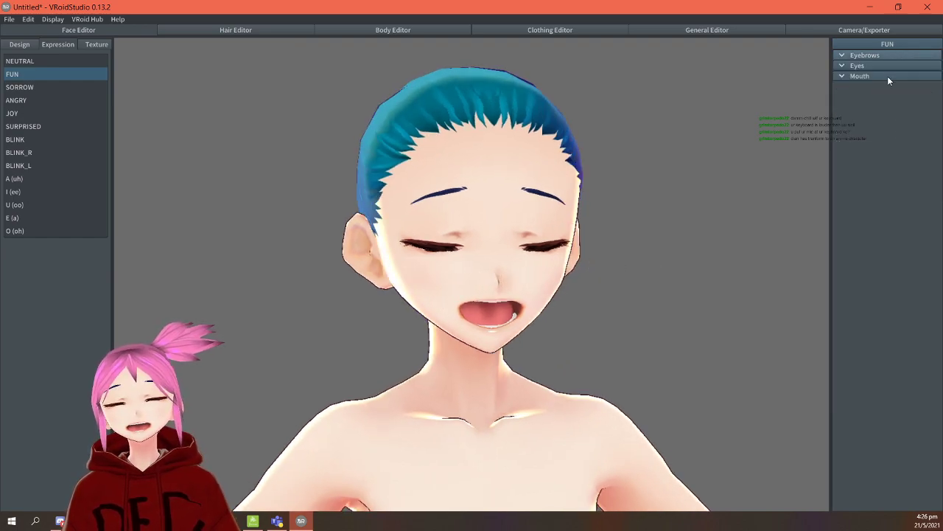
{"action": "left_click", "coordinate": [894, 67]}
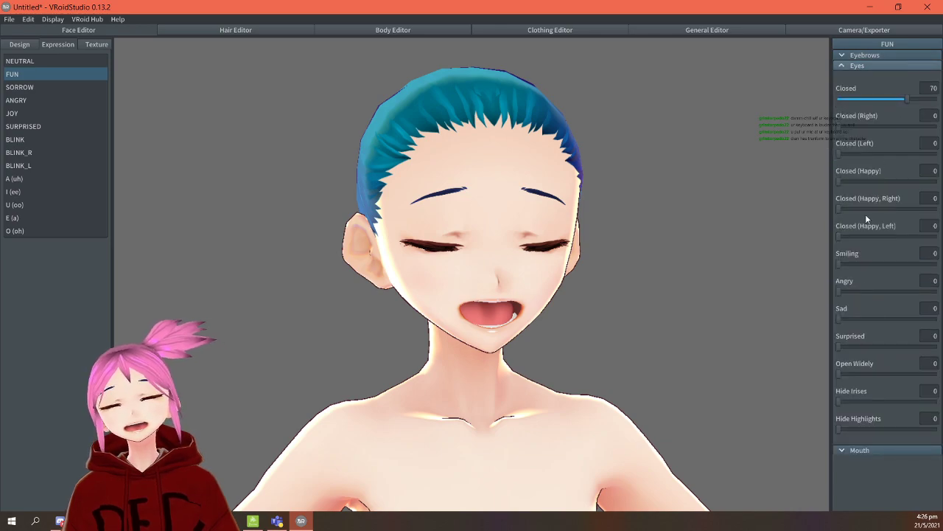
{"action": "left_click", "coordinate": [878, 66]}
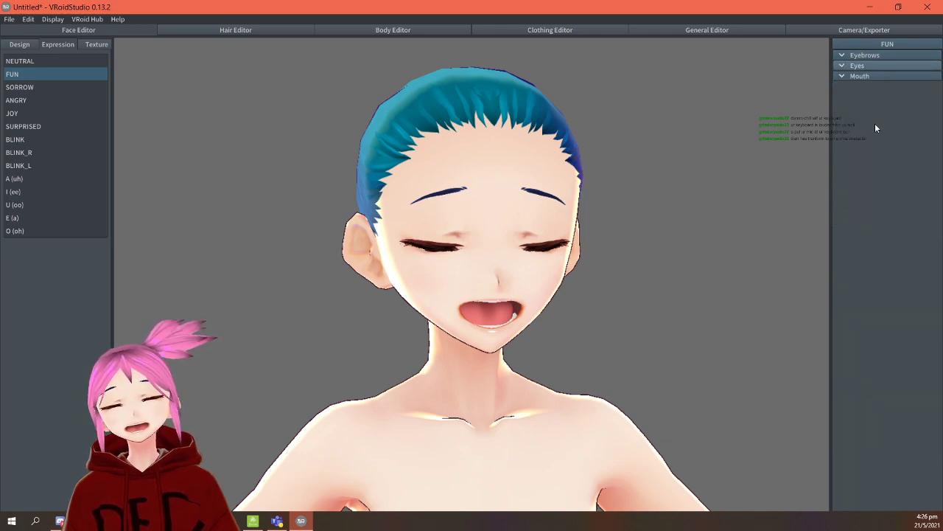
{"action": "left_click", "coordinate": [892, 76]}
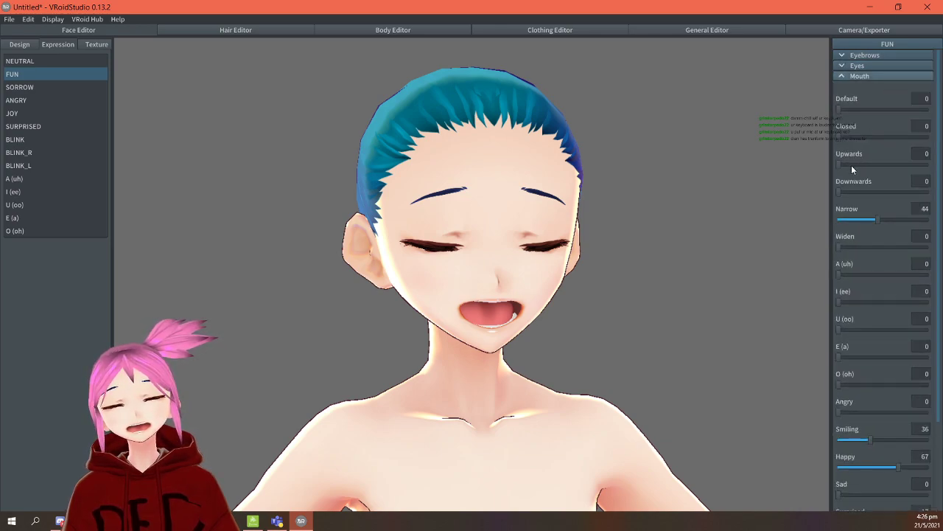
{"action": "left_click", "coordinate": [839, 219]}
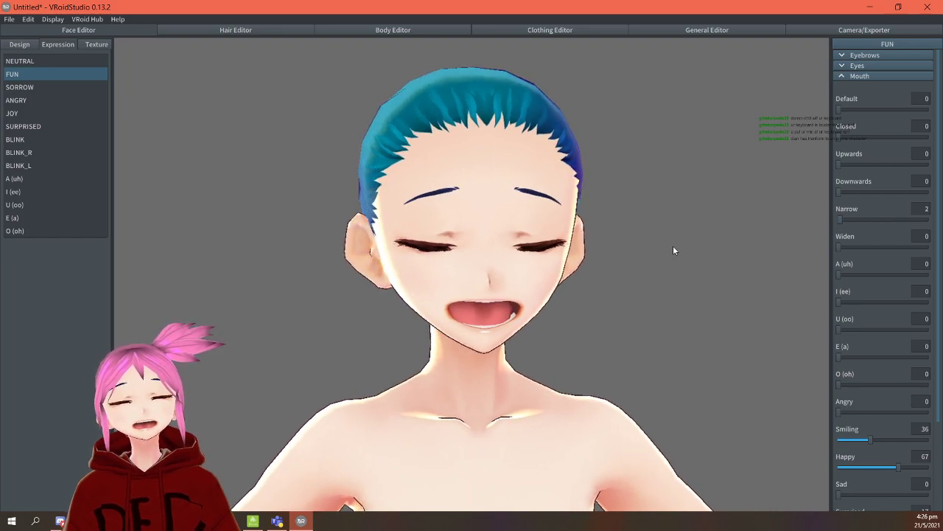
Set the FUN mouth's Narrow to 78, Widen to 0, I (ee) to 66, U (oo) to 0 and E (a) to 12.
{"action": "left_click_drag", "start_coordinate": [840, 247], "coordinate": [860, 220]}
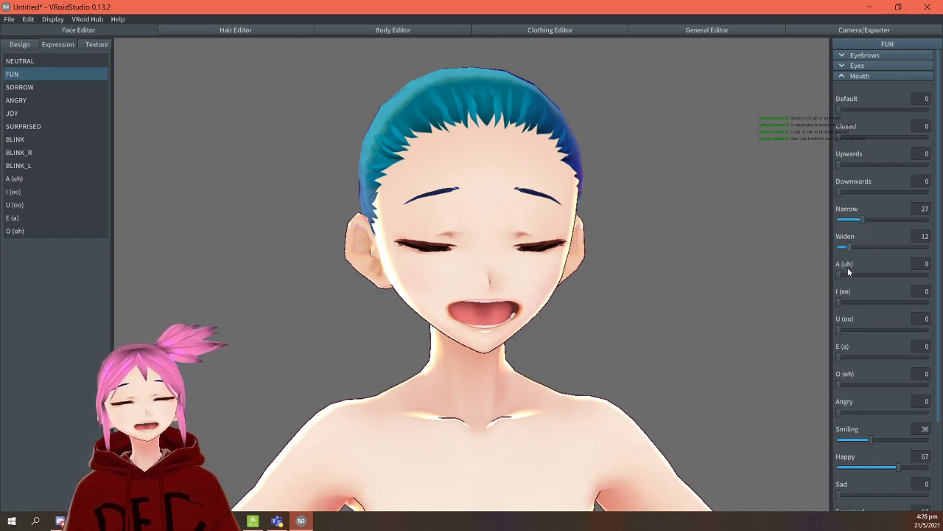
{"action": "left_click_drag", "start_coordinate": [840, 358], "coordinate": [889, 357]}
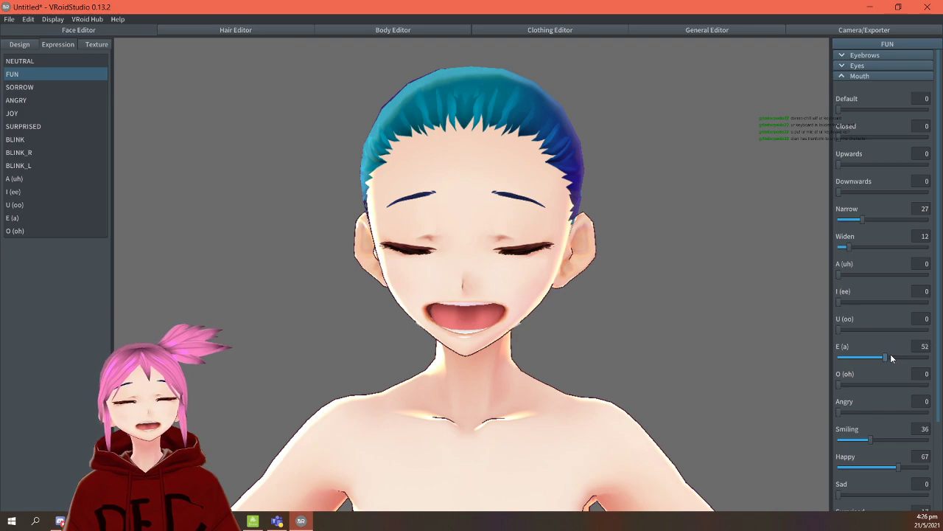
{"action": "left_click_drag", "start_coordinate": [865, 220], "coordinate": [908, 222]}
{"action": "left_click_drag", "start_coordinate": [852, 249], "coordinate": [801, 257]}
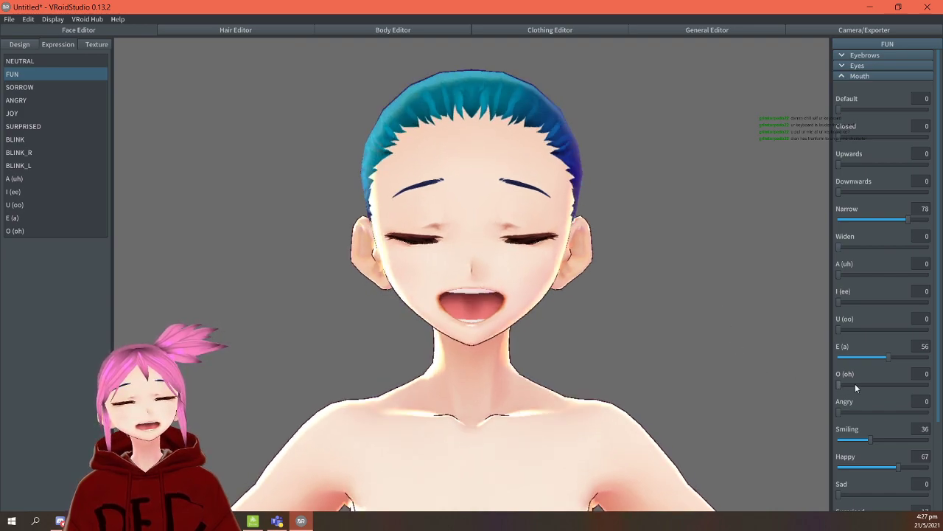
{"action": "left_click_drag", "start_coordinate": [841, 329], "coordinate": [802, 332]}
{"action": "left_click_drag", "start_coordinate": [858, 301], "coordinate": [899, 302]}
{"action": "left_click_drag", "start_coordinate": [888, 357], "coordinate": [849, 361]}
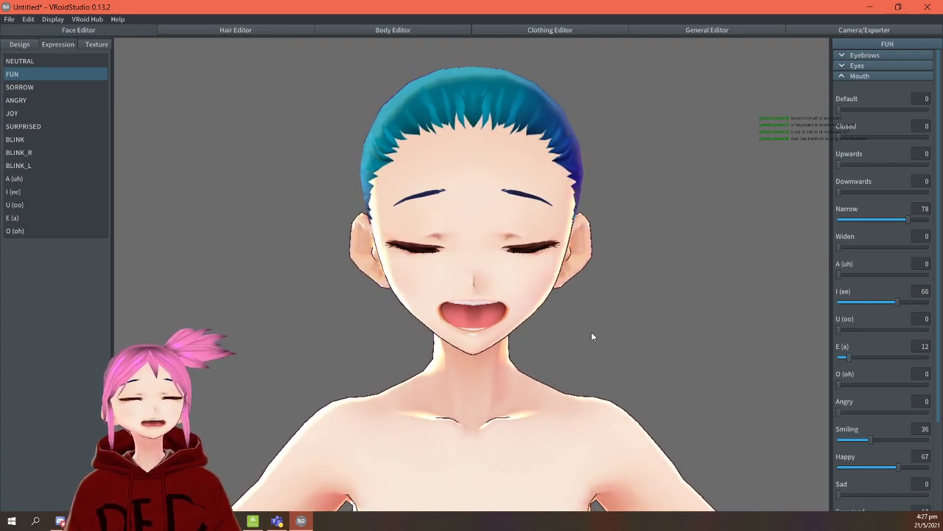
{"action": "scroll", "coordinate": [875, 453], "scroll_direction": "down", "scroll_amount": 3}
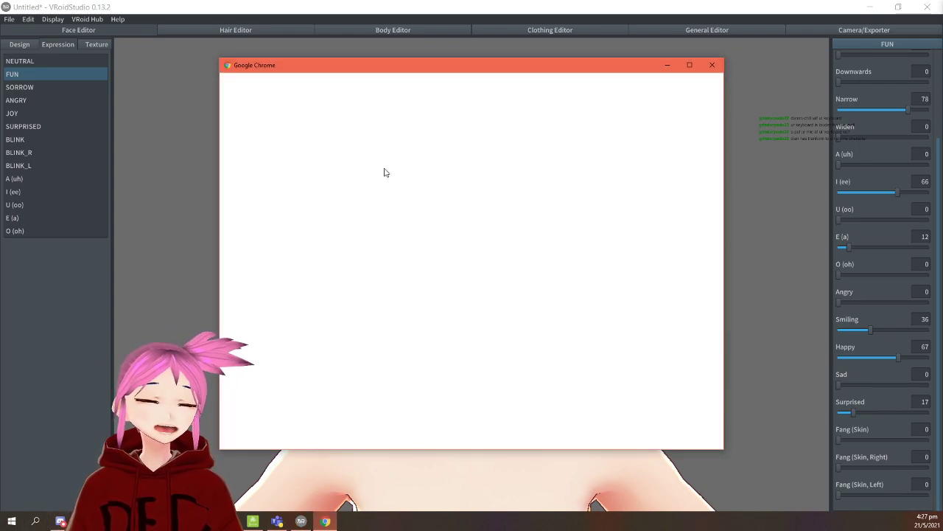
Switch to Google Chrome, search for "vtube expression", shrink the browser window over the model's lower corner, and show the image results.
{"action": "left_click", "coordinate": [460, 283]}
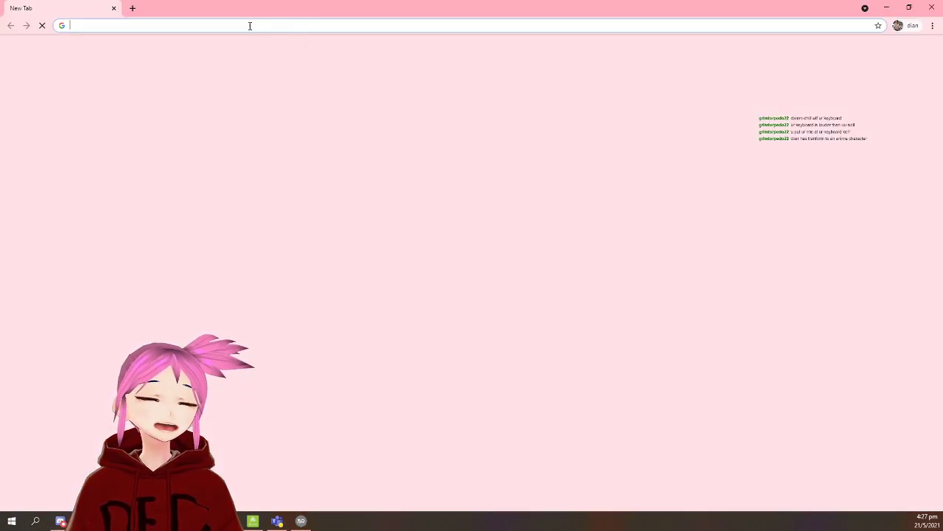
{"action": "type", "text": "v"}
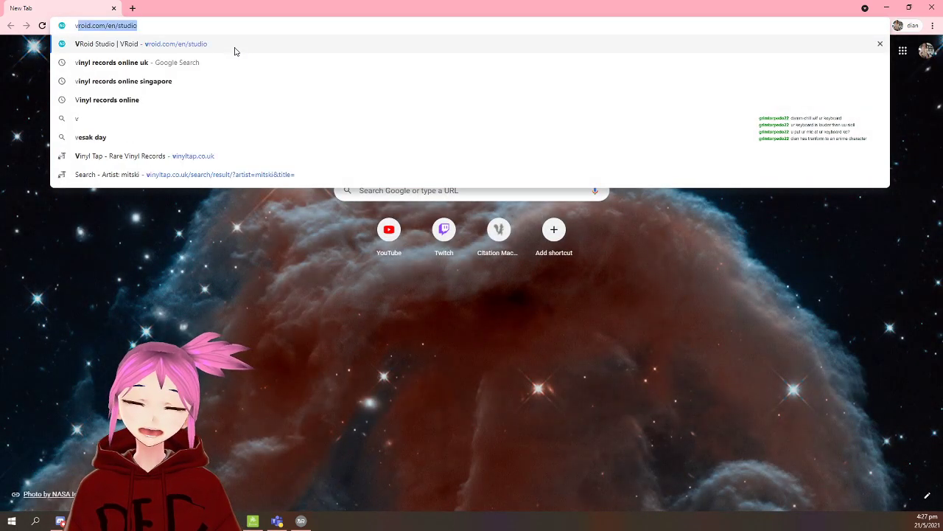
{"action": "type", "text": "tube exp"}
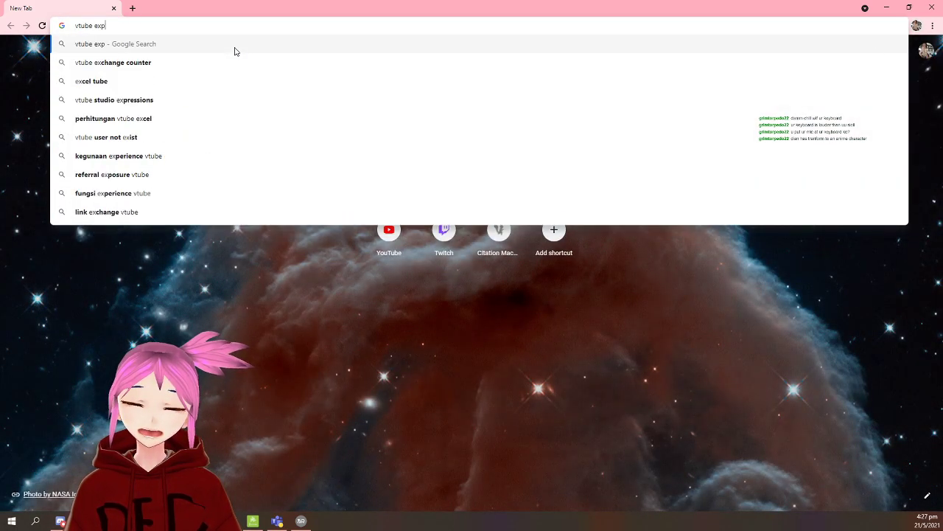
{"action": "type", "text": "ression"}
{"action": "key", "text": "Return"}
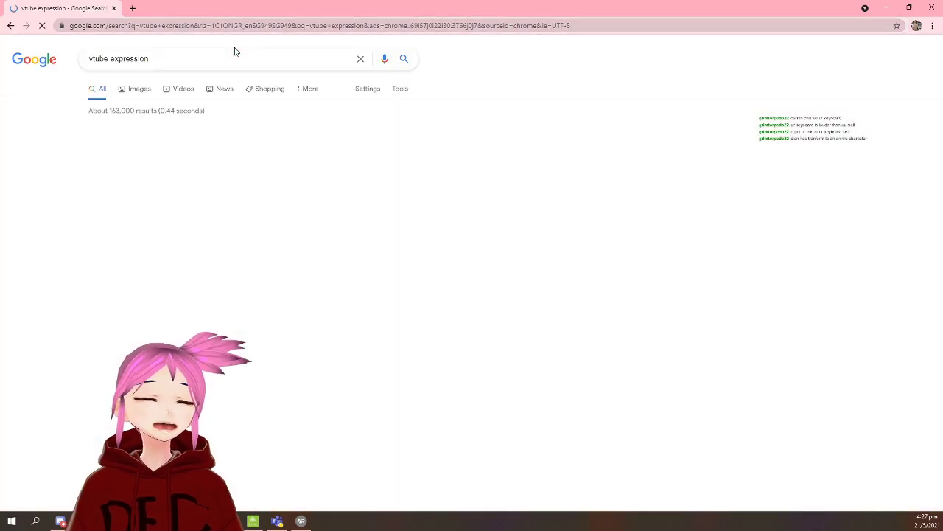
{"action": "left_click_drag", "start_coordinate": [327, 9], "coordinate": [940, 527]}
{"action": "left_click", "coordinate": [598, 351]}
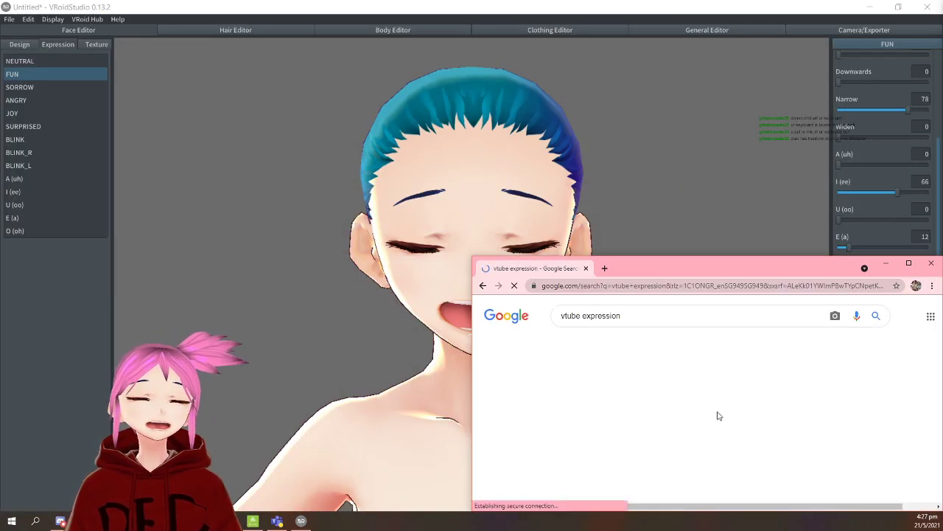
Search images for "vtube expression fun", preview the WIRED anime avatar picture as a reference, and minimize the browser to return to VRoid Studio.
{"action": "scroll", "coordinate": [719, 416], "scroll_direction": "down", "scroll_amount": 3}
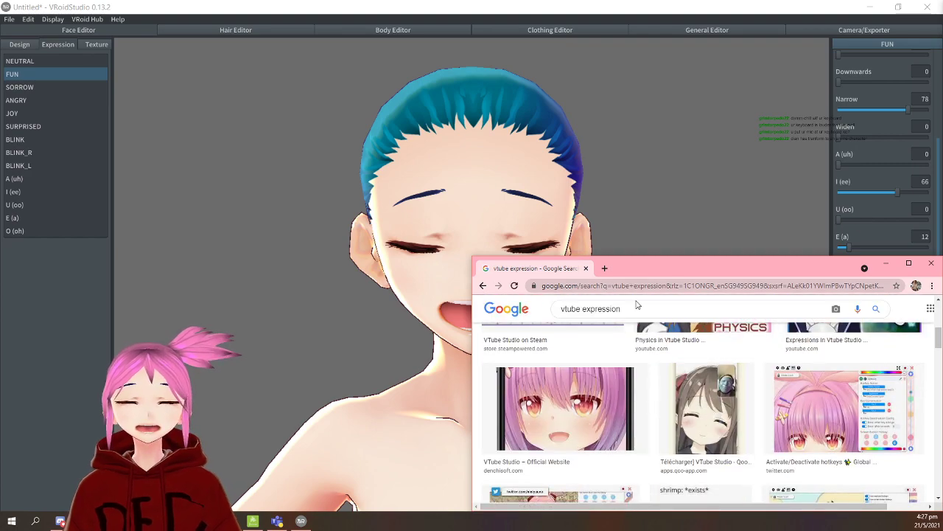
{"action": "type", "text": "fun"}
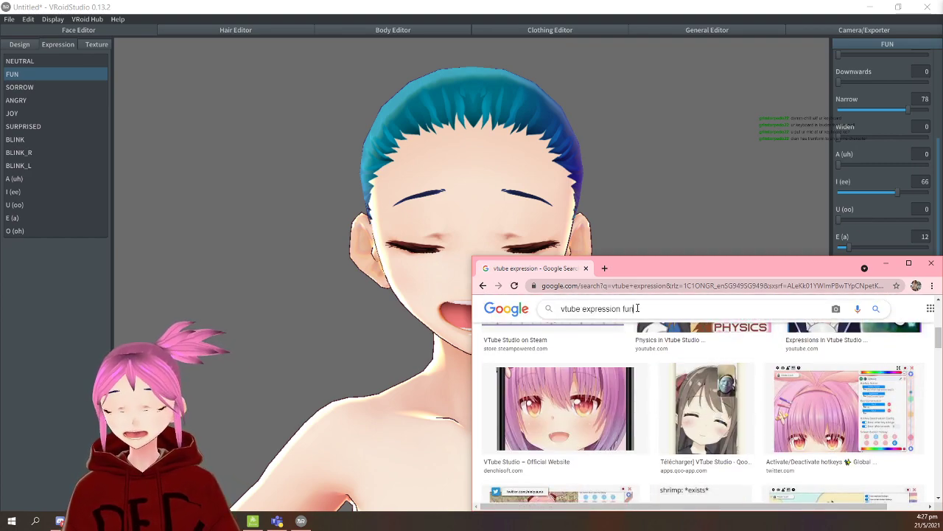
{"action": "key", "text": "Return"}
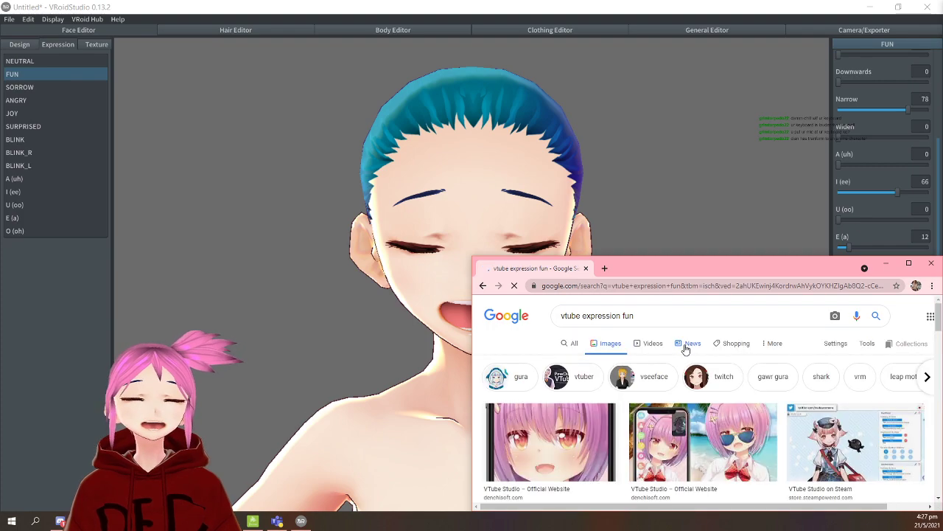
{"action": "scroll", "coordinate": [685, 317], "scroll_direction": "down", "scroll_amount": 3}
{"action": "scroll", "coordinate": [679, 356], "scroll_direction": "down", "scroll_amount": 3}
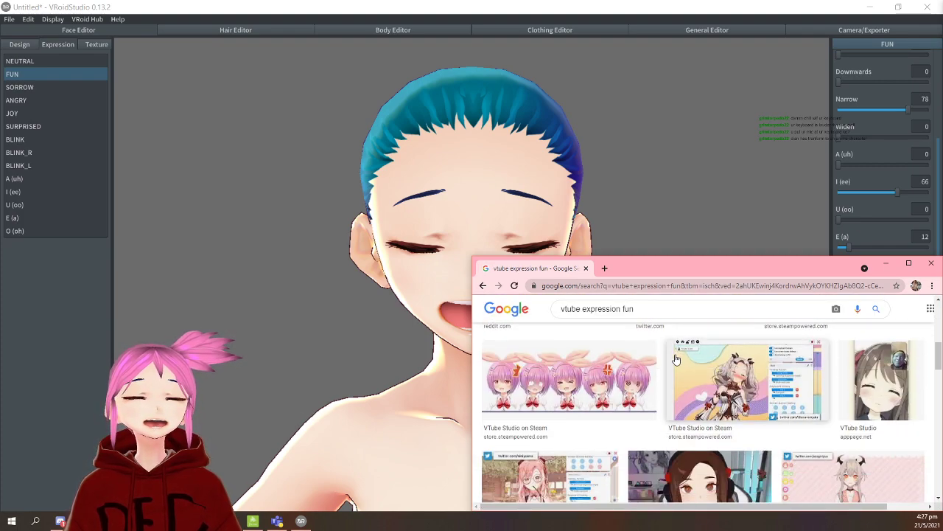
{"action": "scroll", "coordinate": [676, 359], "scroll_direction": "down", "scroll_amount": 1}
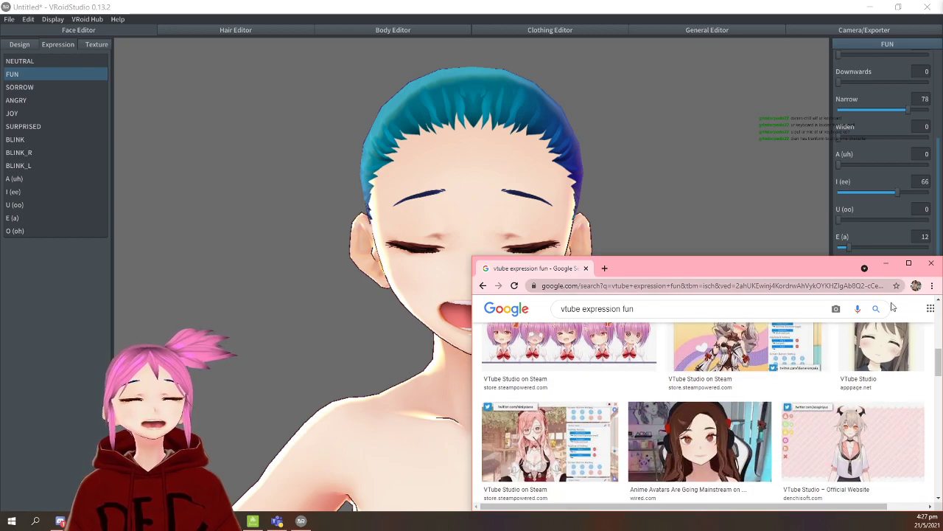
{"action": "left_click", "coordinate": [718, 461]}
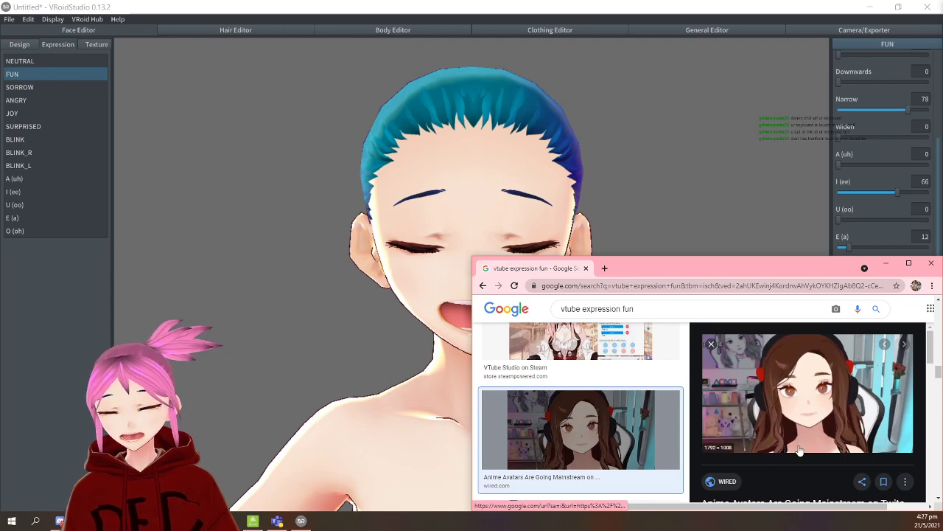
{"action": "left_click", "coordinate": [887, 264]}
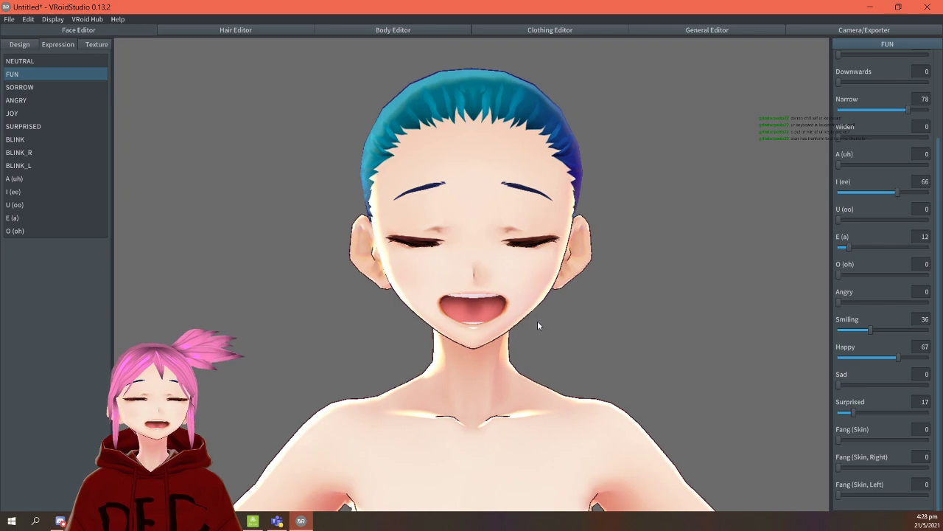
Set the FUN mouth's Surprised to 28 and the FUN eyes to Closed 0, Closed (Happy) 43 and Smiling 100.
{"action": "mouse_move", "coordinate": [853, 413]}
{"action": "left_mouse_down"}
{"action": "mouse_move", "coordinate": [874, 411]}
{"action": "mouse_move", "coordinate": [864, 413]}
{"action": "left_mouse_up"}
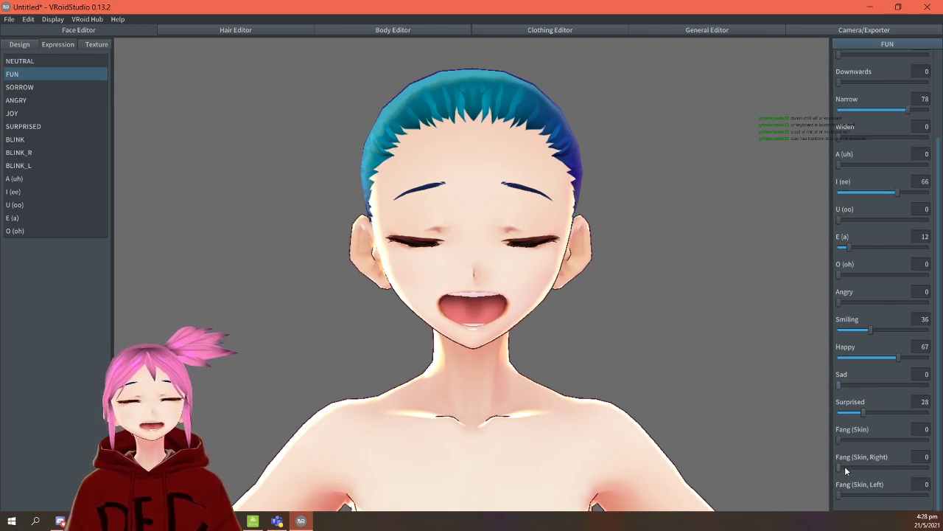
{"action": "left_click", "coordinate": [836, 445]}
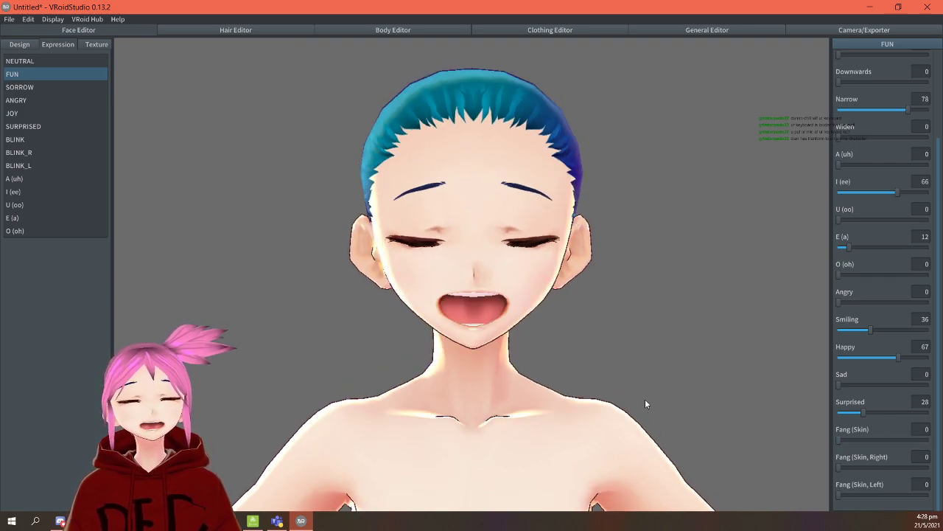
{"action": "scroll", "coordinate": [883, 147], "scroll_direction": "up", "scroll_amount": 5}
{"action": "left_click", "coordinate": [872, 68]}
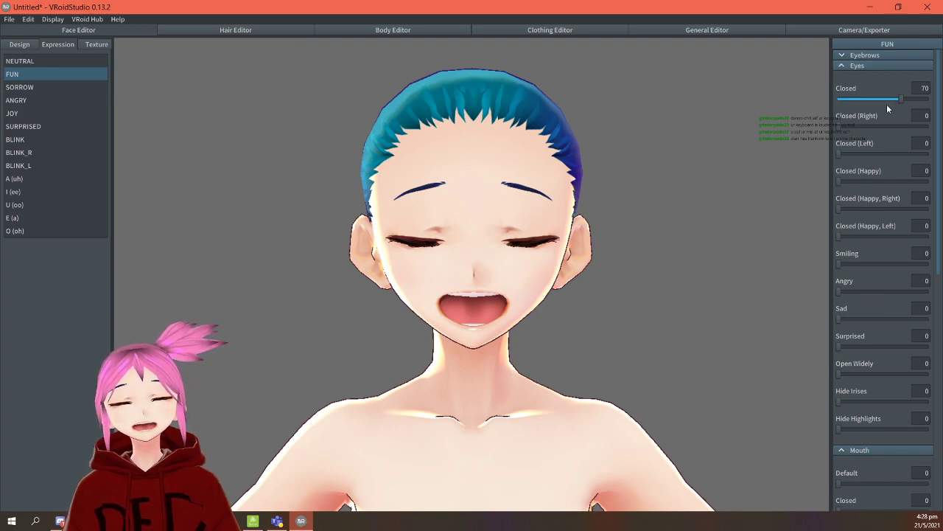
{"action": "left_click_drag", "start_coordinate": [900, 108], "coordinate": [906, 102]}
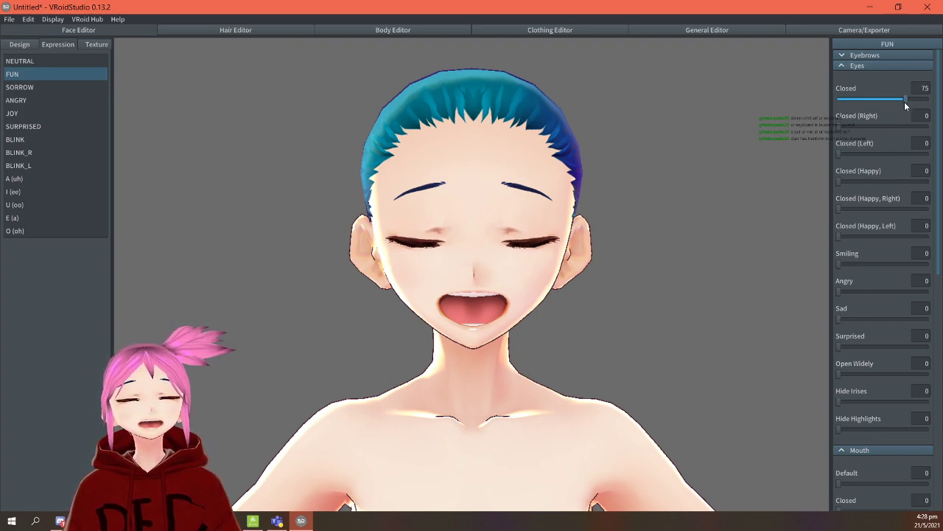
{"action": "left_click_drag", "start_coordinate": [841, 264], "coordinate": [913, 264]}
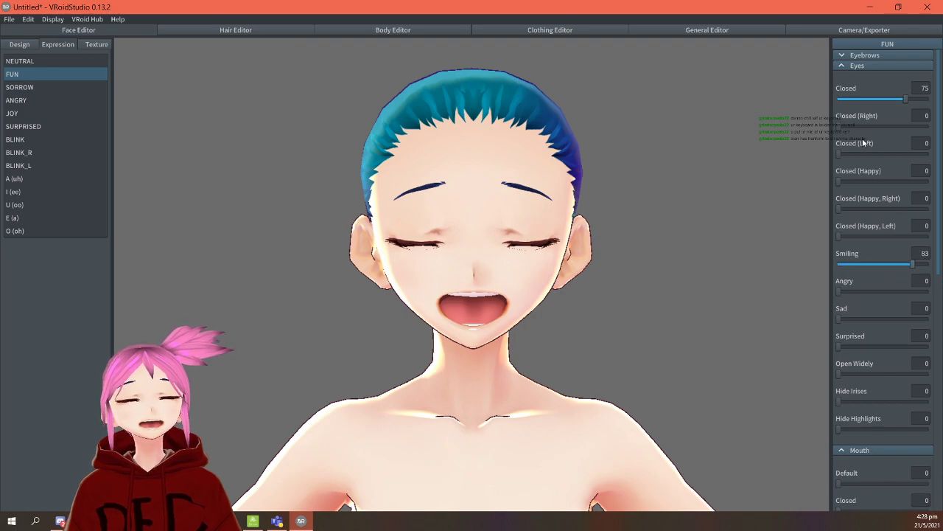
{"action": "left_click_drag", "start_coordinate": [903, 100], "coordinate": [807, 124]}
{"action": "left_click_drag", "start_coordinate": [919, 268], "coordinate": [933, 266]}
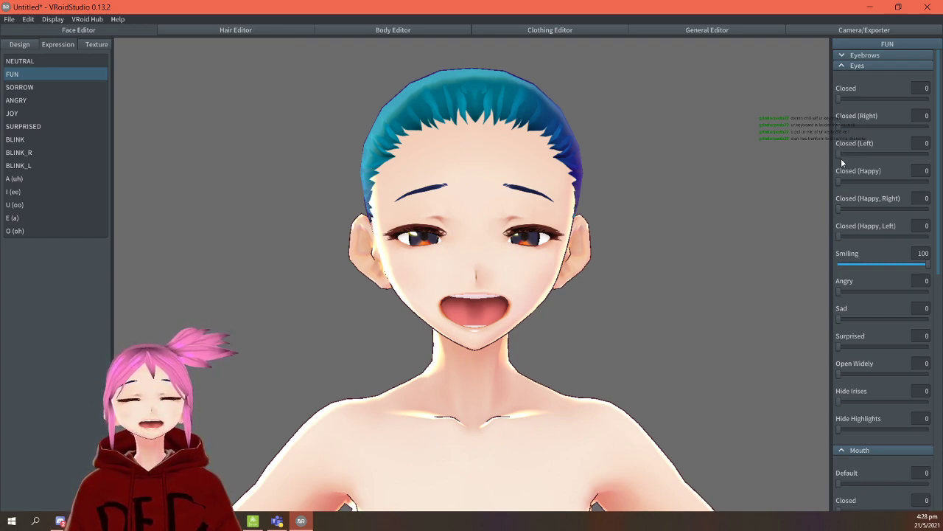
{"action": "left_click_drag", "start_coordinate": [839, 181], "coordinate": [878, 184]}
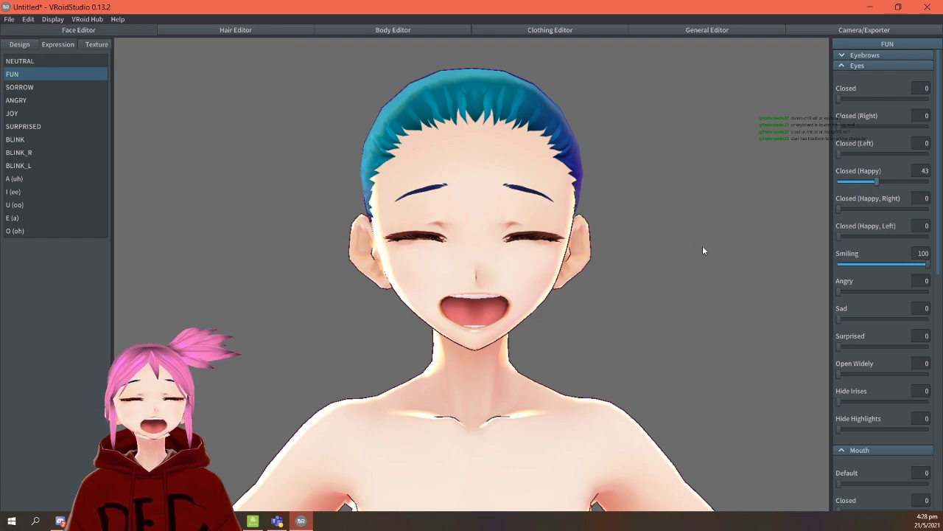
Set the FUN expression's eyebrows to Smiling 44 and Sad 0.
{"action": "left_click", "coordinate": [876, 65]}
{"action": "left_click", "coordinate": [888, 55]}
{"action": "left_click_drag", "start_coordinate": [807, 120], "coordinate": [804, 119]}
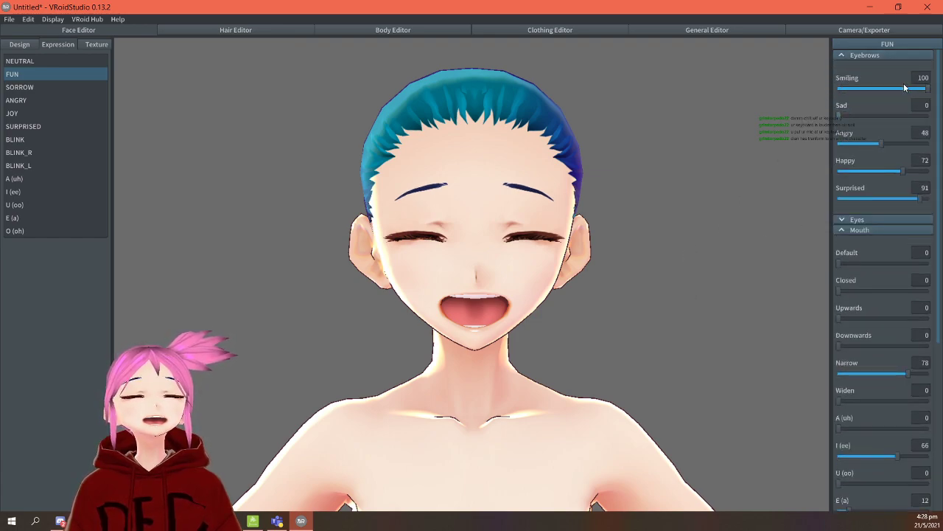
{"action": "left_click_drag", "start_coordinate": [920, 89], "coordinate": [878, 97]}
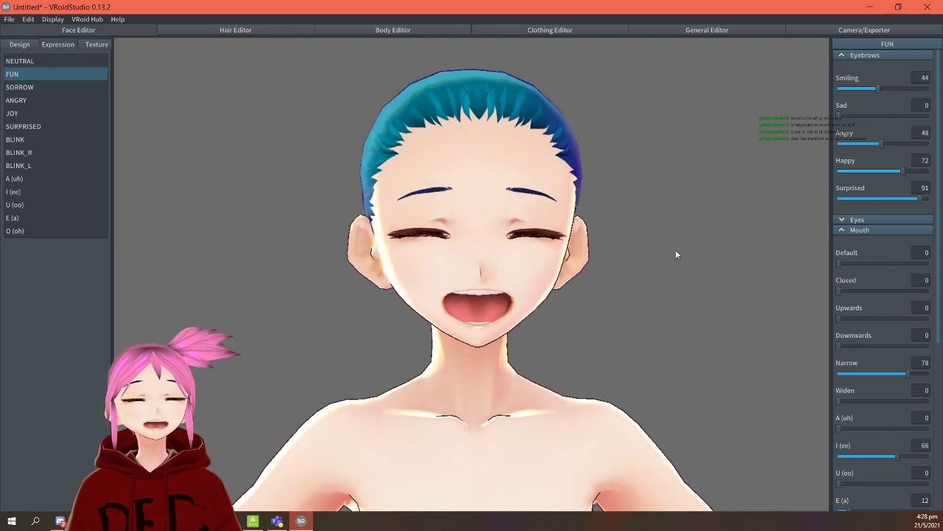
{"action": "left_click", "coordinate": [916, 55]}
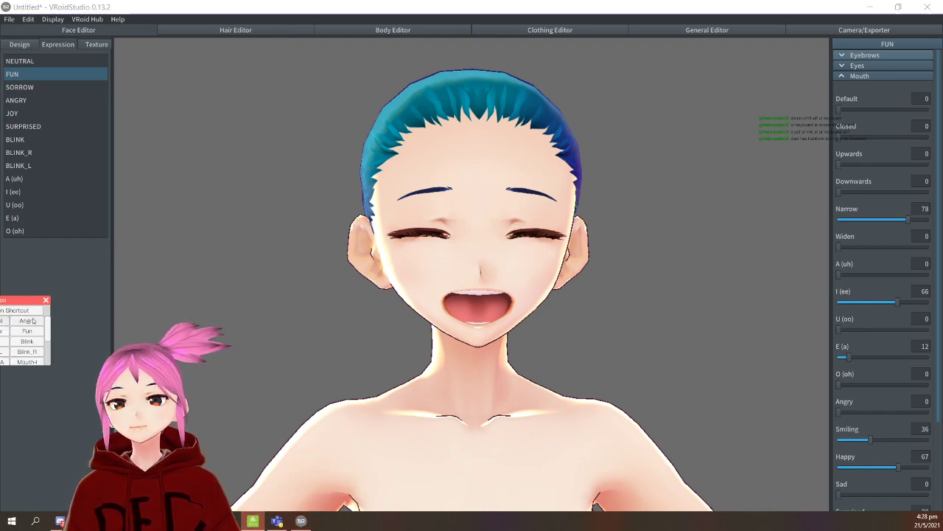
Close the avatar-tracking app's expression shortcut and Start Tracking windows and switch back to VRoid Studio.
{"action": "left_click", "coordinate": [46, 301]}
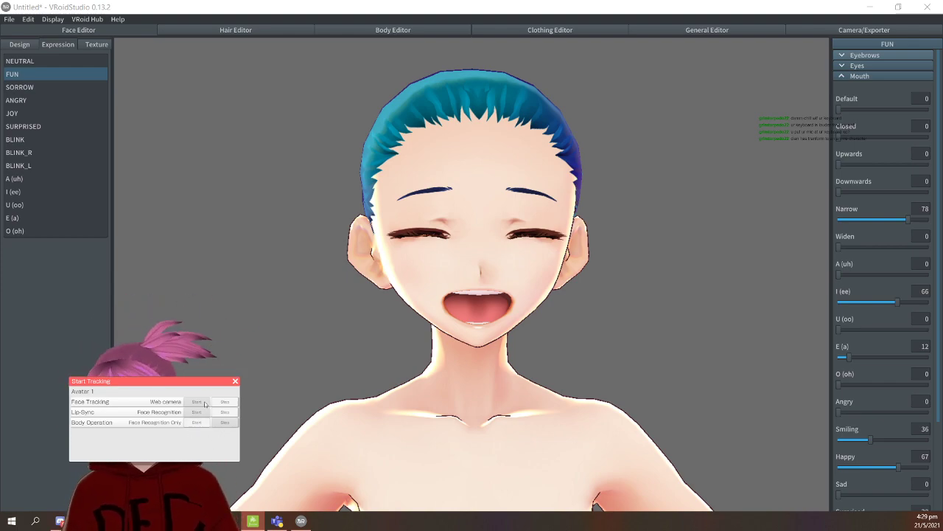
{"action": "left_click", "coordinate": [235, 381]}
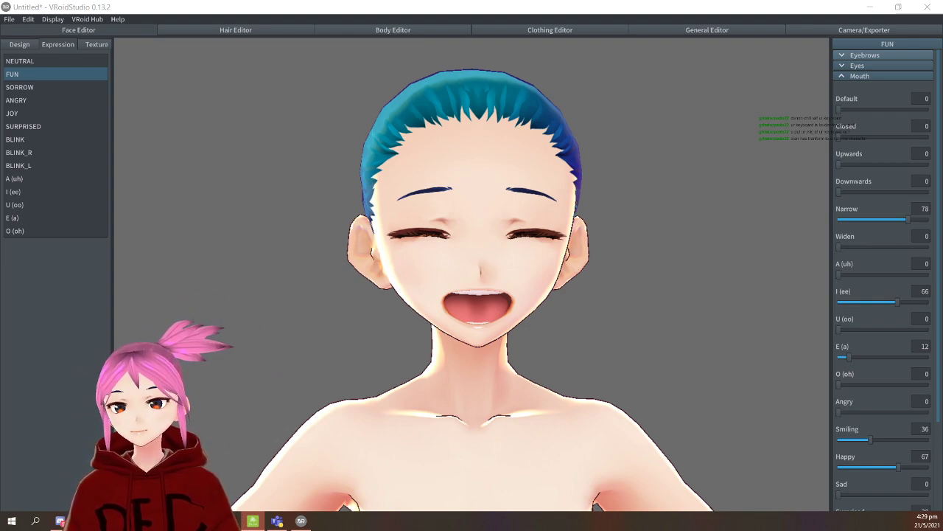
{"action": "key", "text": "alt+Tab"}
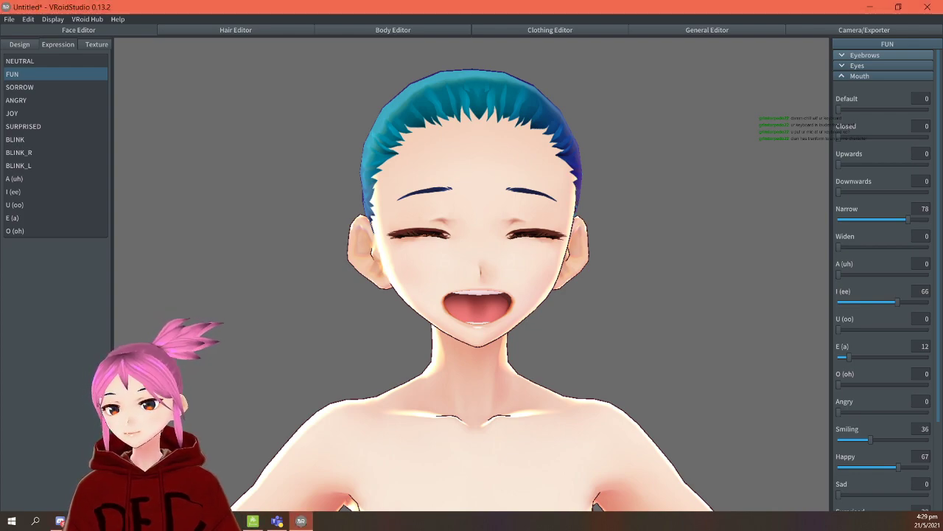
For the SORROW expression's eyebrows, try different Sad and Angry strengths, settling on Sad 100 and Angry 0.
{"action": "left_click", "coordinate": [38, 87]}
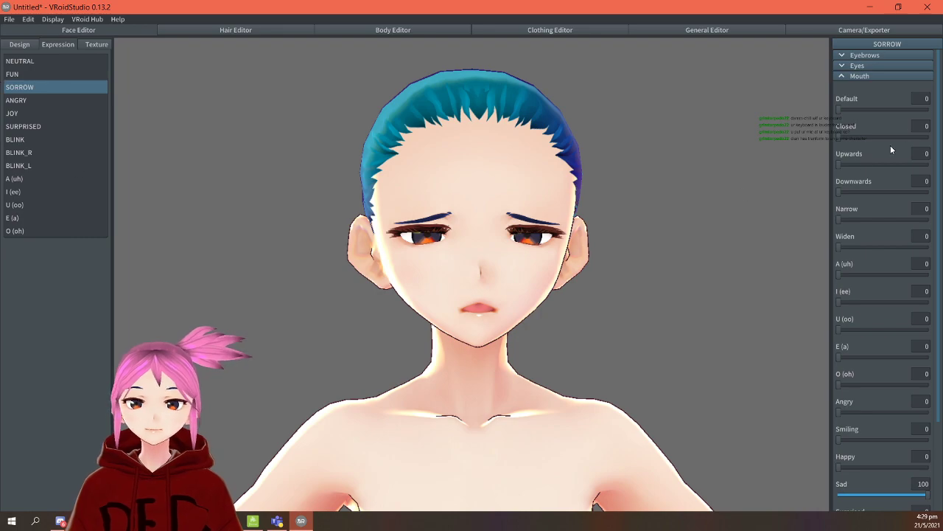
{"action": "left_click", "coordinate": [914, 76]}
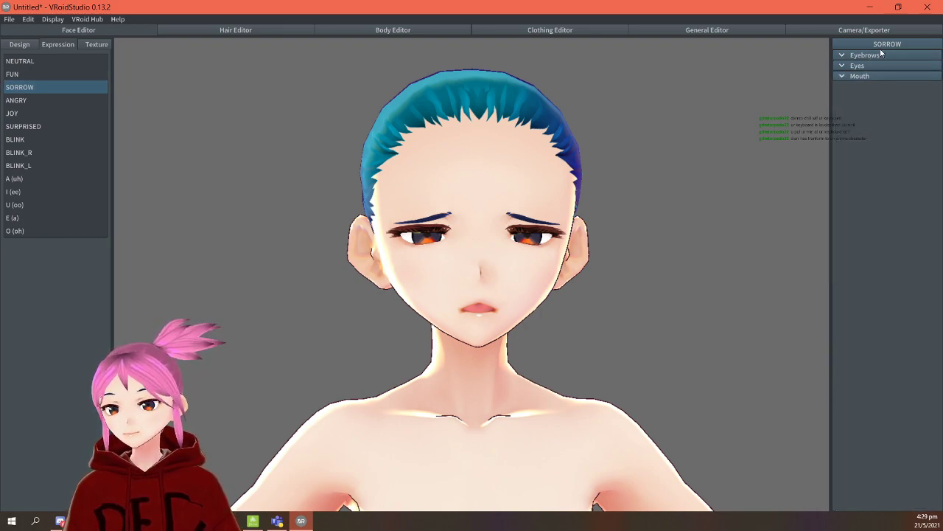
{"action": "left_click", "coordinate": [873, 56]}
{"action": "left_click_drag", "start_coordinate": [874, 116], "coordinate": [903, 145]}
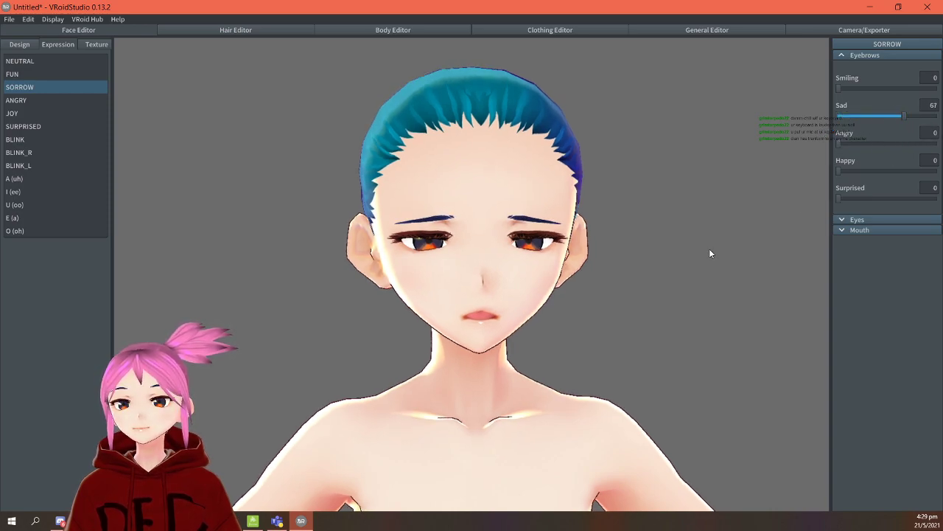
{"action": "left_click_drag", "start_coordinate": [898, 111], "coordinate": [932, 115]}
{"action": "mouse_move", "coordinate": [840, 143]}
{"action": "left_mouse_down"}
{"action": "mouse_move", "coordinate": [886, 146]}
{"action": "mouse_move", "coordinate": [838, 143]}
{"action": "left_mouse_up"}
{"action": "left_click_drag", "start_coordinate": [932, 116], "coordinate": [897, 117]}
{"action": "left_click_drag", "start_coordinate": [852, 144], "coordinate": [907, 118]}
{"action": "left_click_drag", "start_coordinate": [857, 144], "coordinate": [833, 149]}
{"action": "left_click_drag", "start_coordinate": [905, 116], "coordinate": [942, 118]}
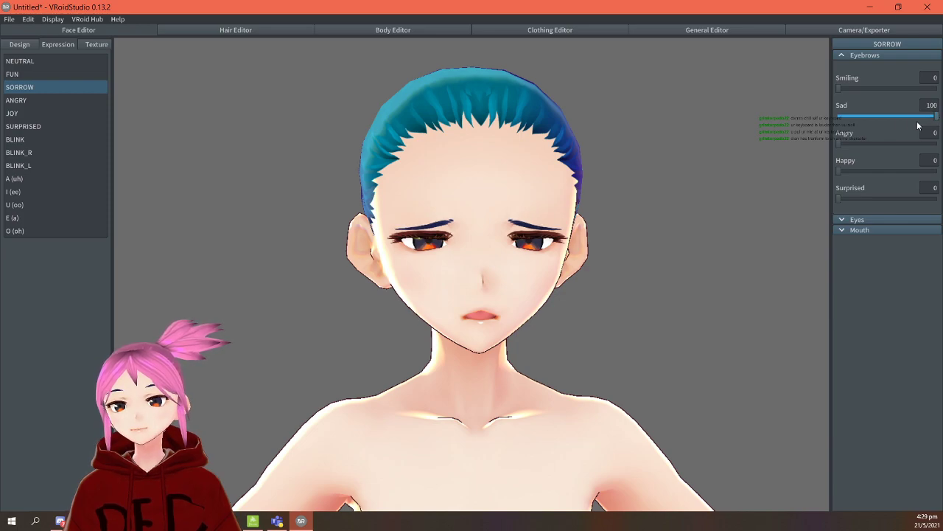
Set the SORROW expression's eyes to Closed (Happy) 72 and Sad 0.
{"action": "left_click", "coordinate": [877, 56]}
{"action": "left_click", "coordinate": [884, 65]}
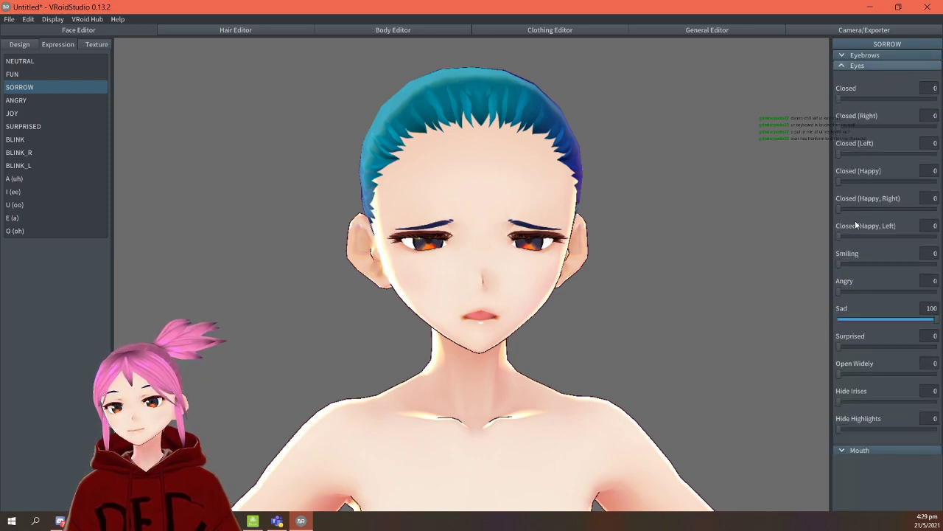
{"action": "mouse_move", "coordinate": [841, 127]}
{"action": "left_mouse_down"}
{"action": "mouse_move", "coordinate": [922, 127]}
{"action": "mouse_move", "coordinate": [823, 131]}
{"action": "left_mouse_up"}
{"action": "left_click_drag", "start_coordinate": [856, 96], "coordinate": [873, 186]}
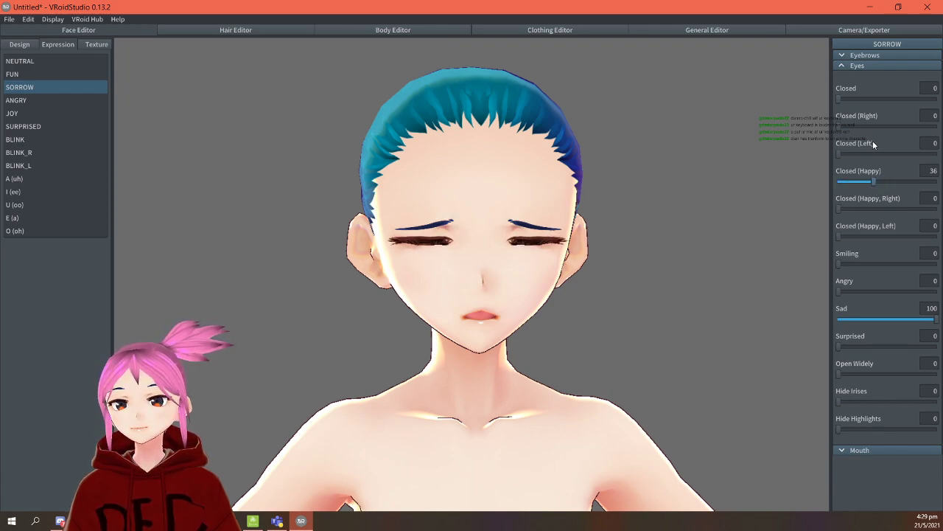
{"action": "left_click_drag", "start_coordinate": [908, 321], "coordinate": [835, 322]}
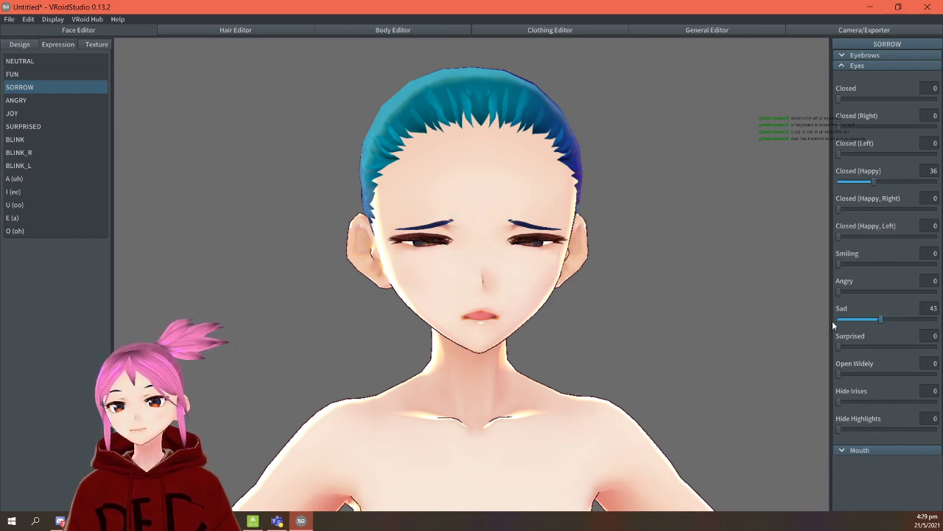
{"action": "left_click_drag", "start_coordinate": [874, 182], "coordinate": [911, 180]}
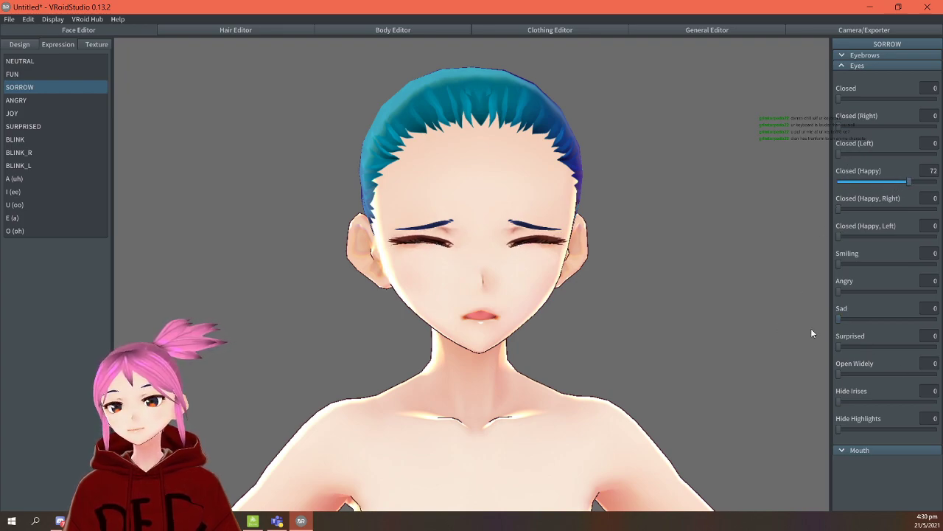
{"action": "left_click", "coordinate": [882, 66]}
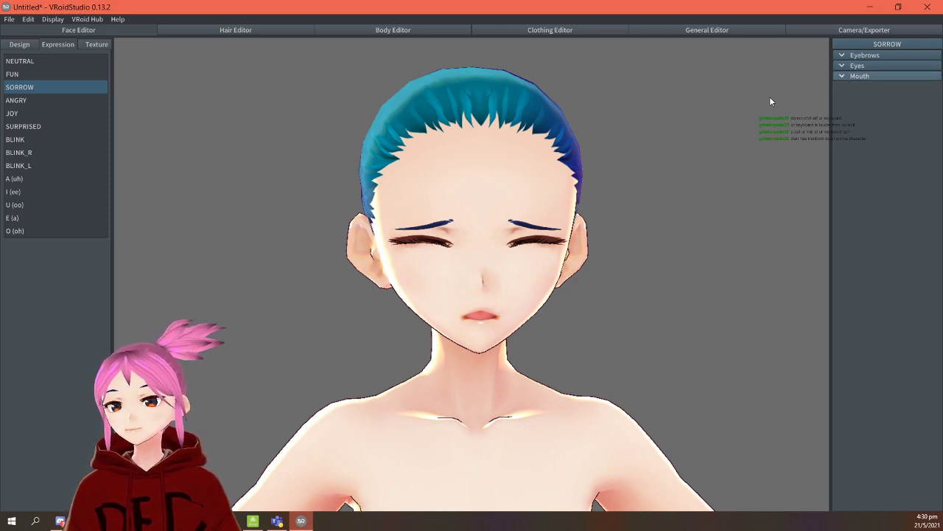
Set the SORROW expression's mouth to Sad 0 and O (oh) 57.
{"action": "left_click", "coordinate": [855, 77]}
{"action": "scroll", "coordinate": [881, 383], "scroll_direction": "down", "scroll_amount": 2}
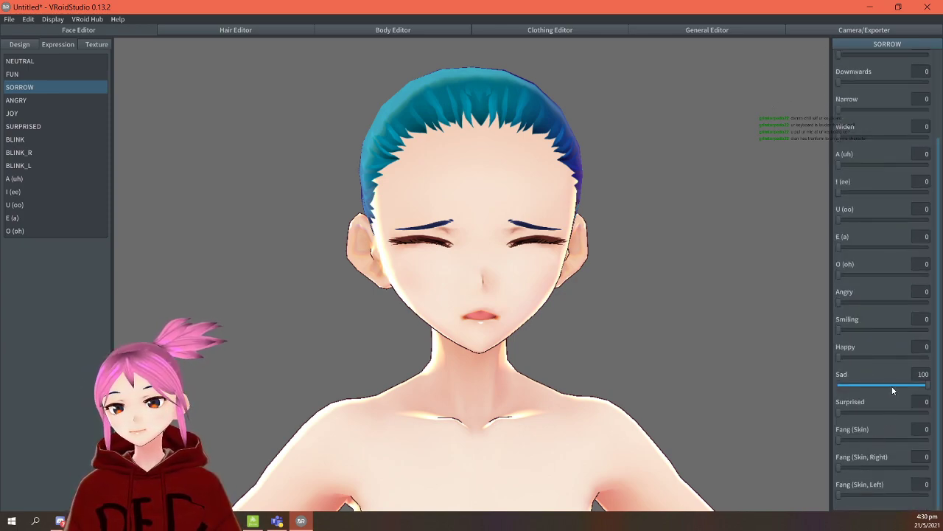
{"action": "left_click_drag", "start_coordinate": [914, 387], "coordinate": [789, 390]}
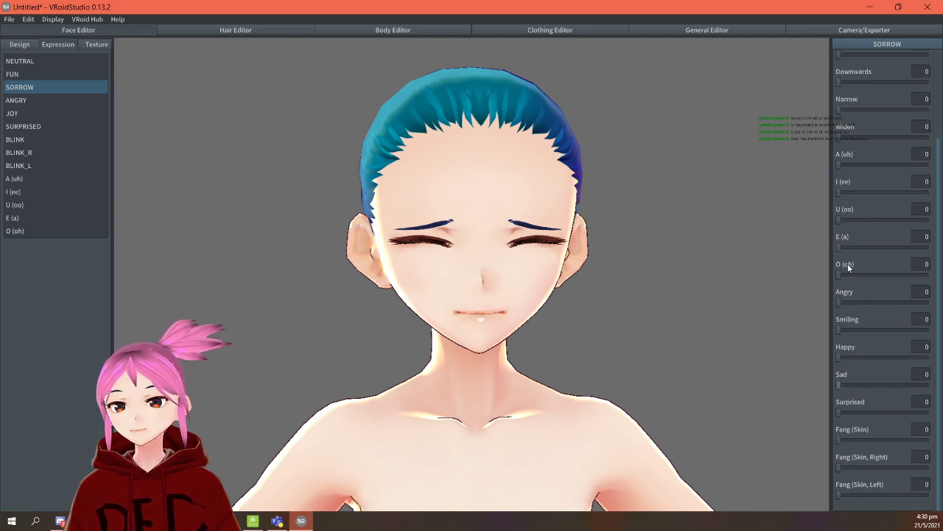
{"action": "left_click_drag", "start_coordinate": [863, 275], "coordinate": [890, 274]}
{"action": "left_click_drag", "start_coordinate": [845, 385], "coordinate": [827, 381]}
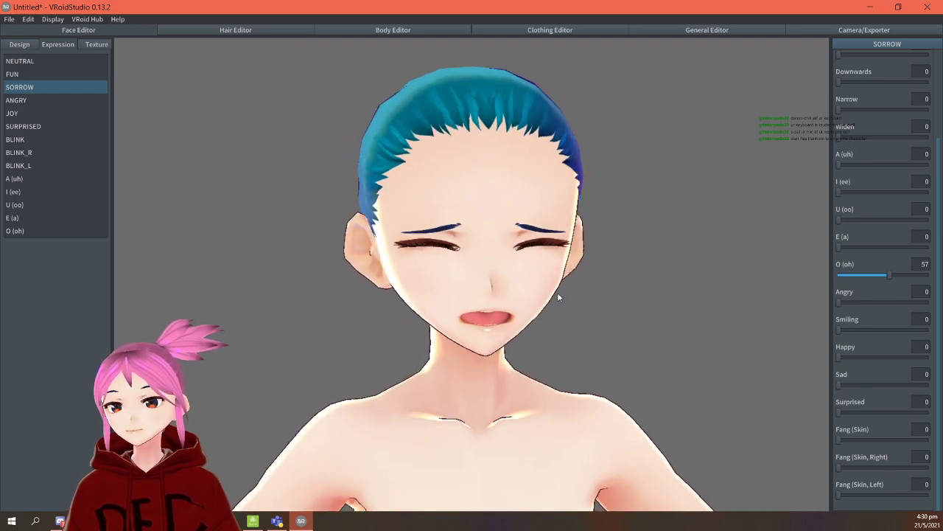
Try the Default, Downwards, Widen and E (a) shapes on the SORROW mouth and return each to 0.
{"action": "scroll", "coordinate": [844, 192], "scroll_direction": "up", "scroll_amount": 3}
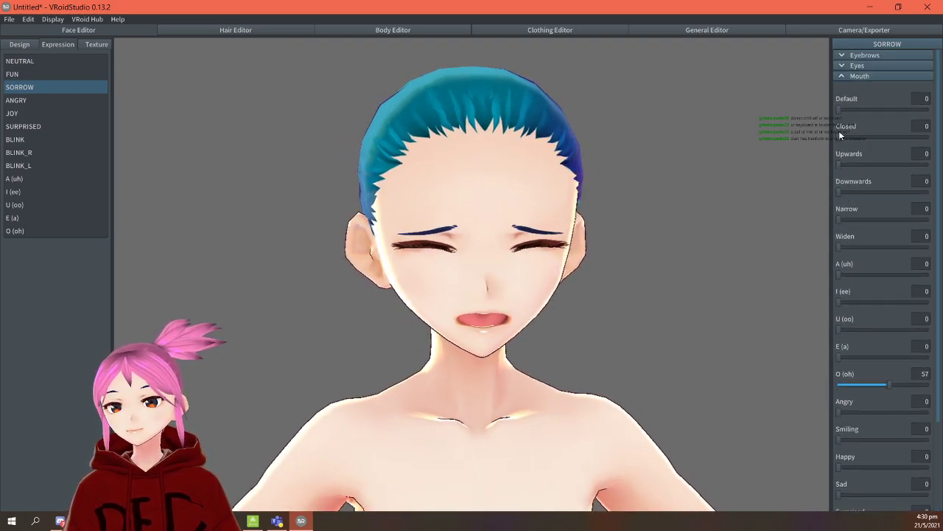
{"action": "left_click_drag", "start_coordinate": [839, 110], "coordinate": [896, 109]}
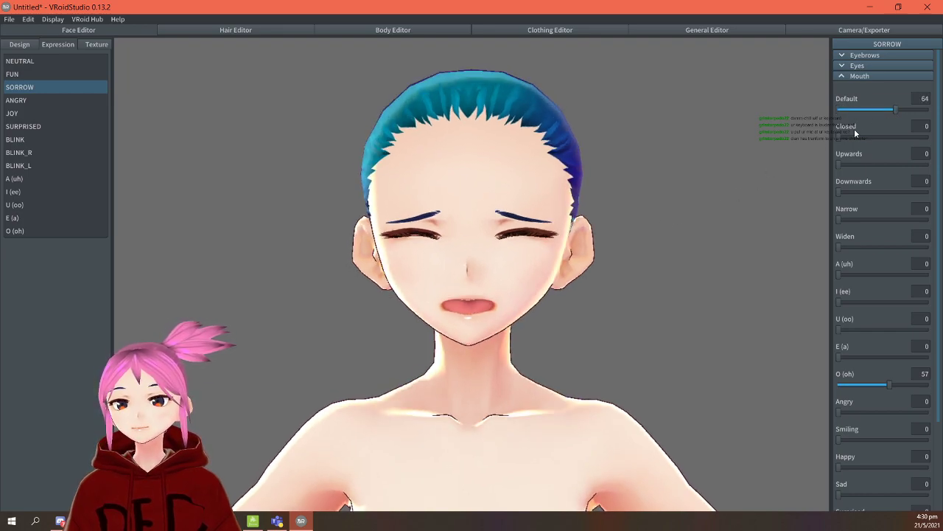
{"action": "left_click_drag", "start_coordinate": [905, 104], "coordinate": [788, 117]}
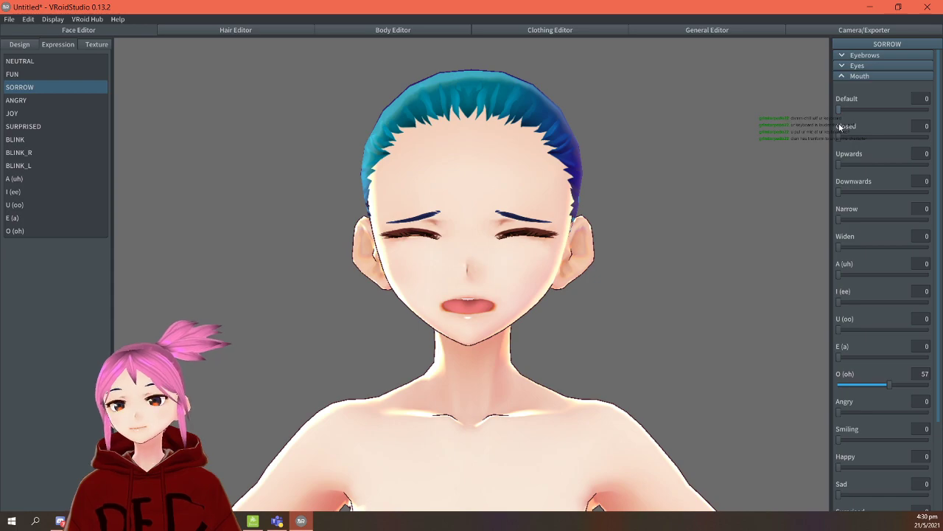
{"action": "mouse_move", "coordinate": [841, 193]}
{"action": "left_mouse_down"}
{"action": "mouse_move", "coordinate": [887, 196]}
{"action": "mouse_move", "coordinate": [838, 196]}
{"action": "left_mouse_up"}
{"action": "left_click_drag", "start_coordinate": [841, 248], "coordinate": [836, 270]}
{"action": "left_click_drag", "start_coordinate": [838, 357], "coordinate": [912, 363]}
{"action": "right_click_drag", "start_coordinate": [705, 330], "coordinate": [692, 337]}
{"action": "left_click_drag", "start_coordinate": [911, 357], "coordinate": [838, 357]}
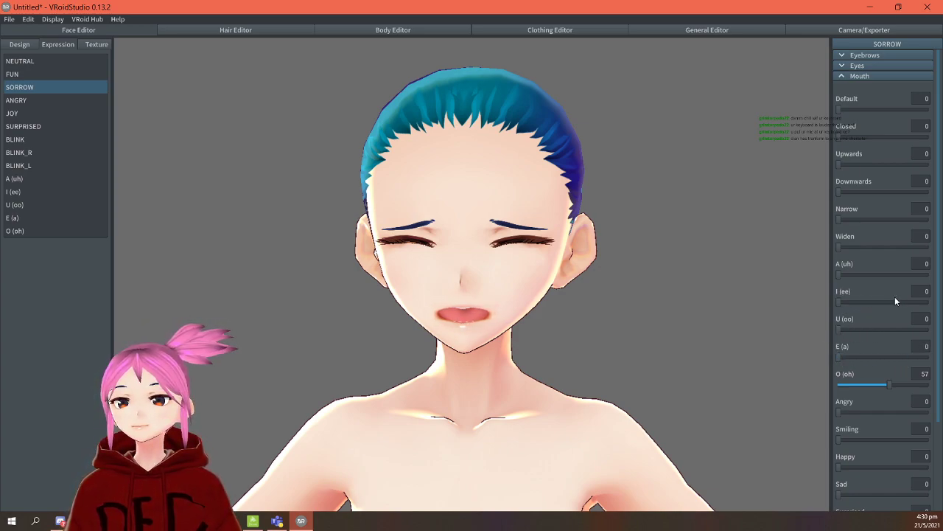
Try I (ee) at 57 on the SORROW mouth, return it to 0 and set Sad to 100.
{"action": "left_click_drag", "start_coordinate": [838, 302], "coordinate": [890, 302]}
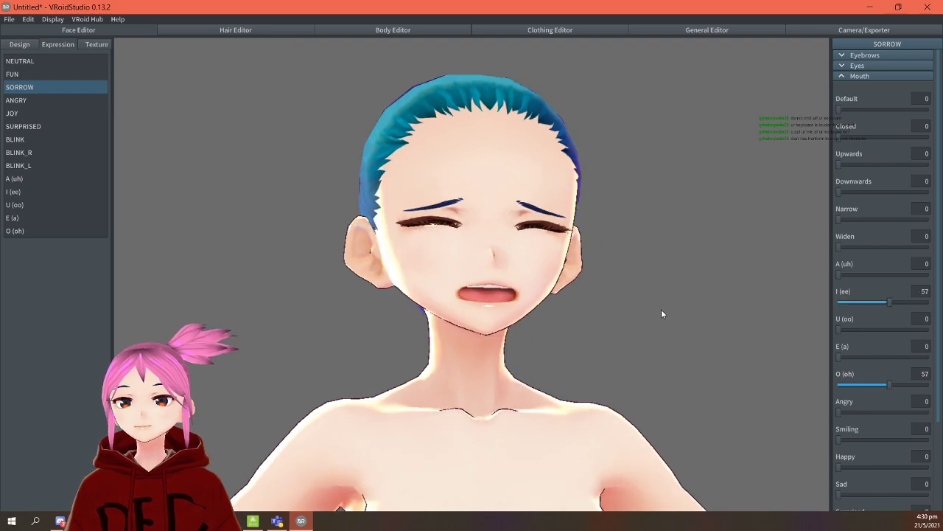
{"action": "scroll", "coordinate": [901, 365], "scroll_direction": "down", "scroll_amount": 3}
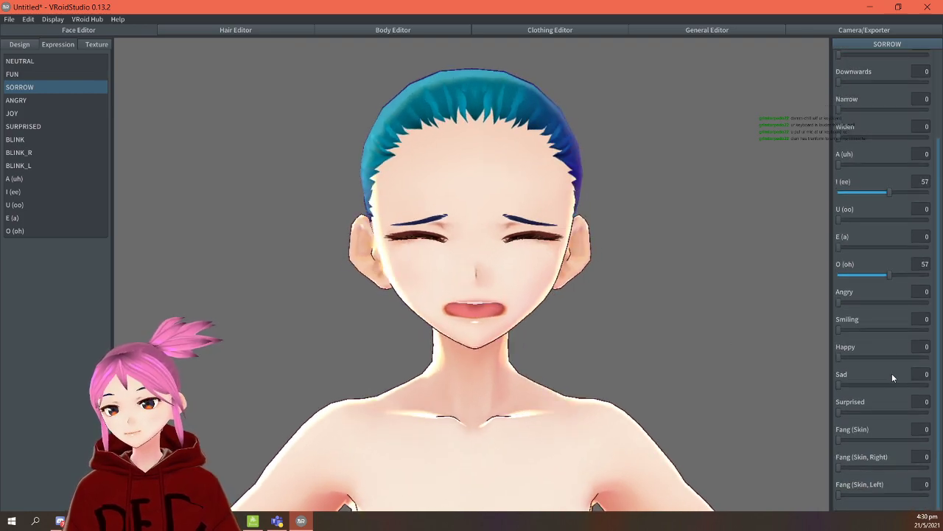
{"action": "left_click_drag", "start_coordinate": [839, 385], "coordinate": [893, 384]}
{"action": "left_click_drag", "start_coordinate": [888, 190], "coordinate": [819, 191]}
{"action": "mouse_move", "coordinate": [839, 412]}
{"action": "left_mouse_down"}
{"action": "mouse_move", "coordinate": [890, 410]}
{"action": "mouse_move", "coordinate": [827, 410]}
{"action": "left_mouse_up"}
{"action": "left_click_drag", "start_coordinate": [891, 387], "coordinate": [930, 386]}
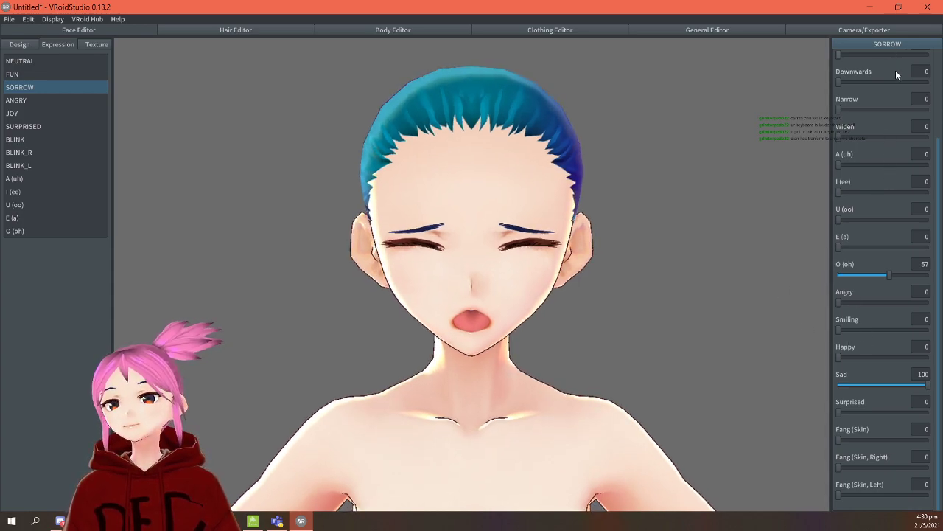
{"action": "scroll", "coordinate": [884, 172], "scroll_direction": "up", "scroll_amount": 3}
{"action": "left_click", "coordinate": [878, 76]}
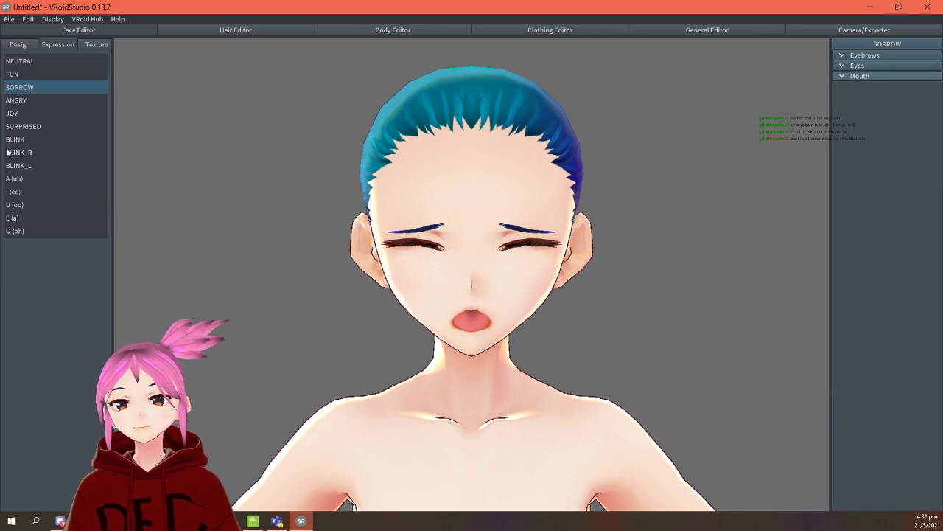
Set the ANGRY expression's eyebrows to Smiling 56 and Angry 100.
{"action": "left_click", "coordinate": [51, 100]}
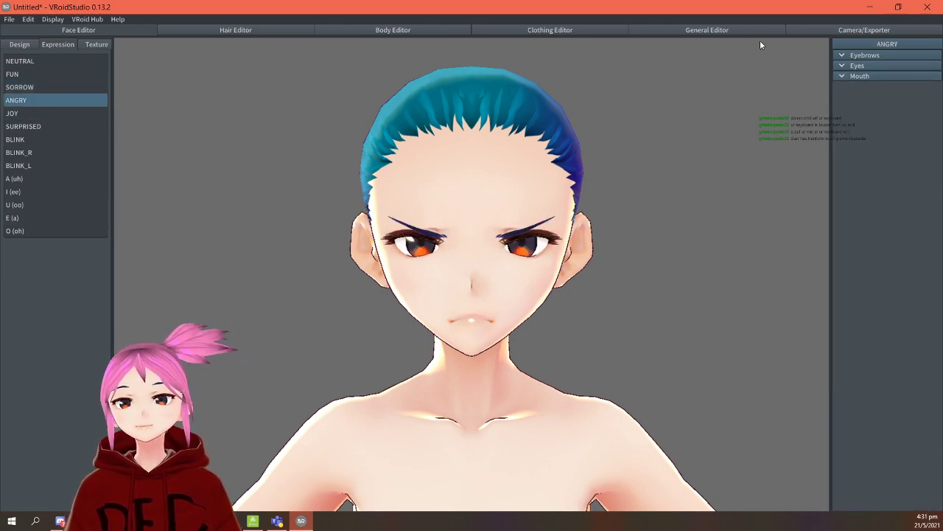
{"action": "left_click", "coordinate": [894, 57]}
{"action": "left_click_drag", "start_coordinate": [889, 143], "coordinate": [919, 150]}
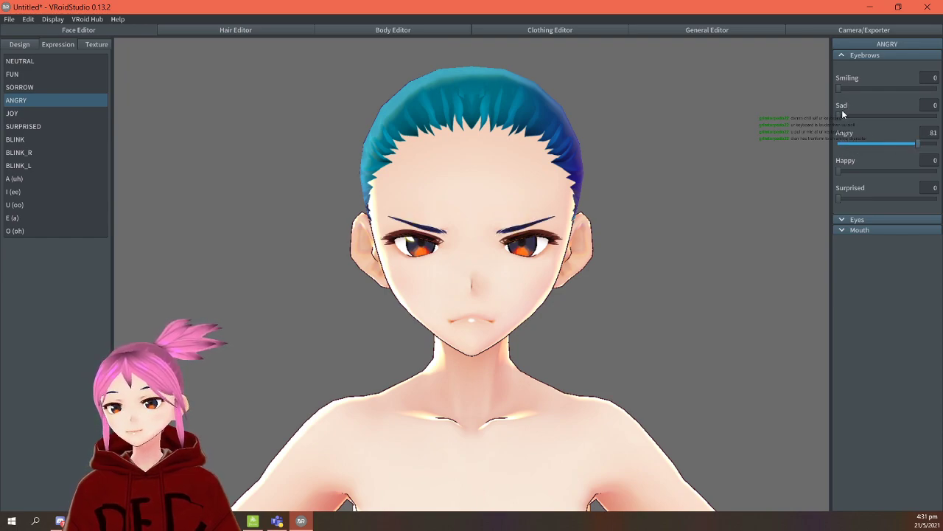
{"action": "left_click_drag", "start_coordinate": [848, 113], "coordinate": [895, 91]}
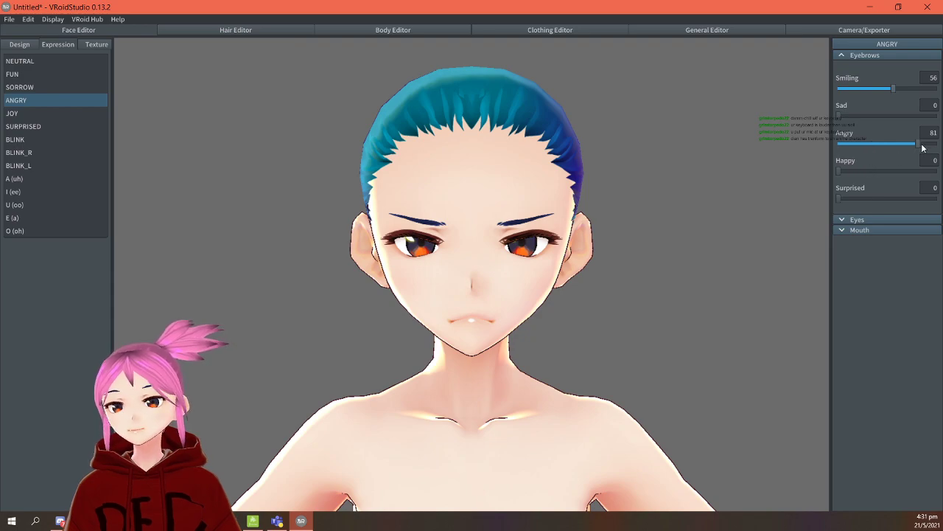
{"action": "left_click_drag", "start_coordinate": [922, 145], "coordinate": [936, 144]}
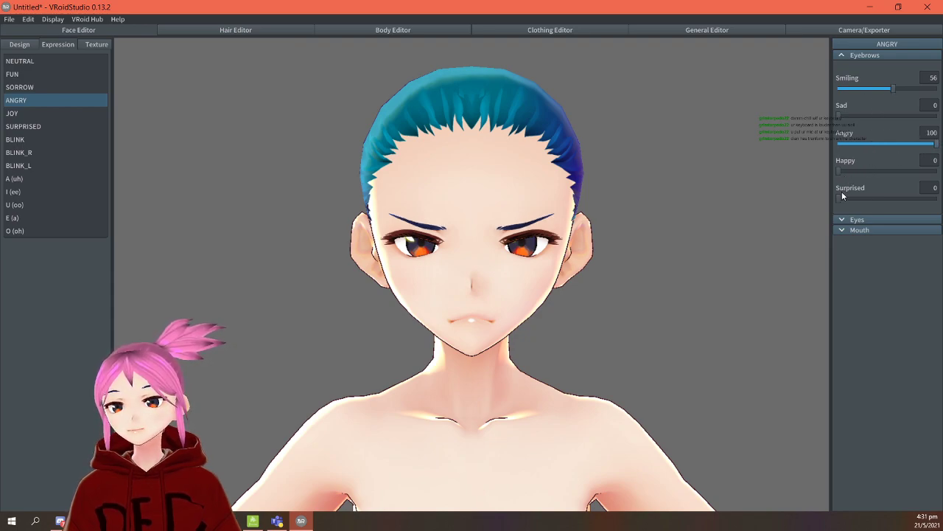
{"action": "left_click_drag", "start_coordinate": [840, 170], "coordinate": [831, 199]}
{"action": "left_click", "coordinate": [895, 55]}
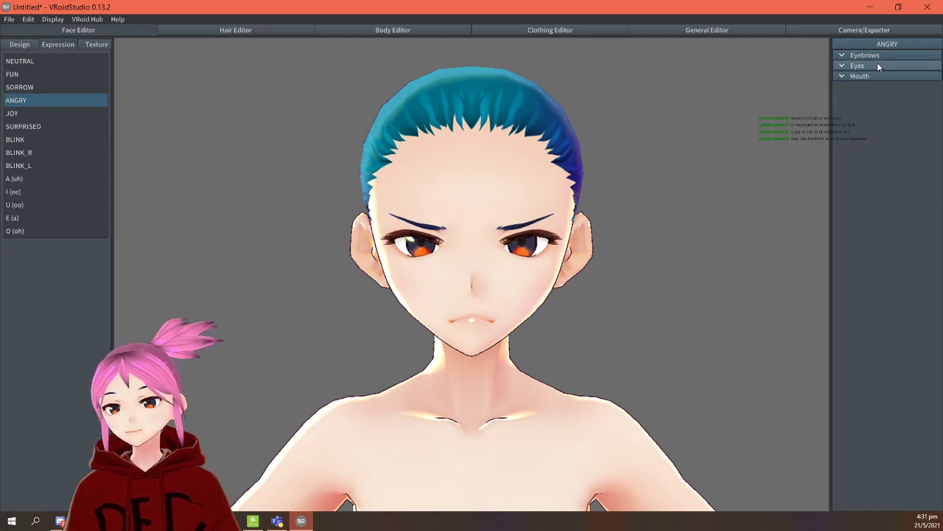
Set the ANGRY expression's eyes to Angry 0 and raise Open Widely to most of its range.
{"action": "left_click", "coordinate": [877, 64]}
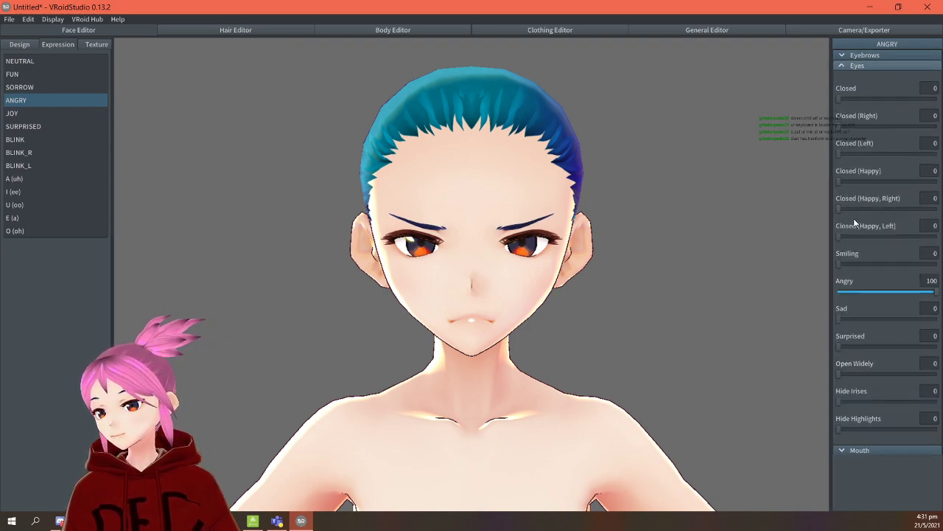
{"action": "left_click_drag", "start_coordinate": [906, 291], "coordinate": [840, 317]}
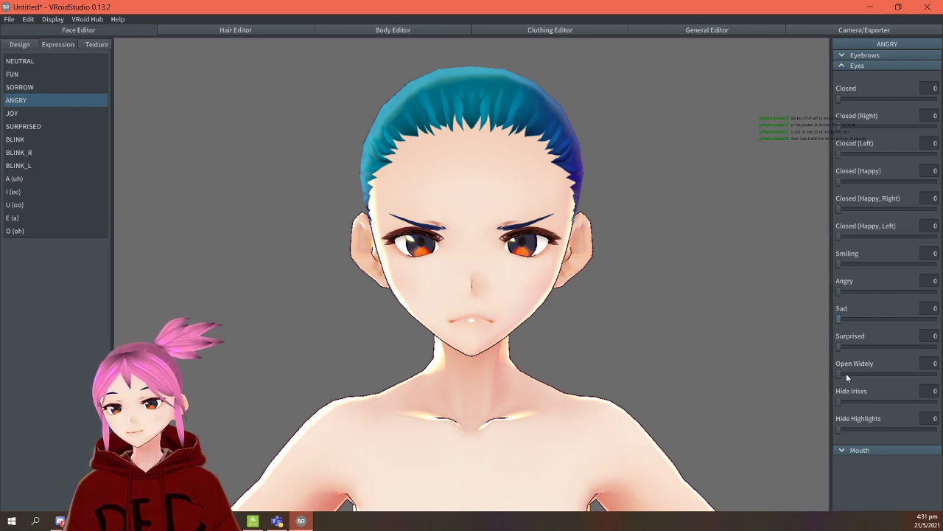
{"action": "left_click_drag", "start_coordinate": [843, 375], "coordinate": [914, 377]}
{"action": "left_click", "coordinate": [859, 66]}
Lower the ANGRY eyebrows' Angry strength to 88 and readjust their Smiling strength.
{"action": "left_click", "coordinate": [865, 56]}
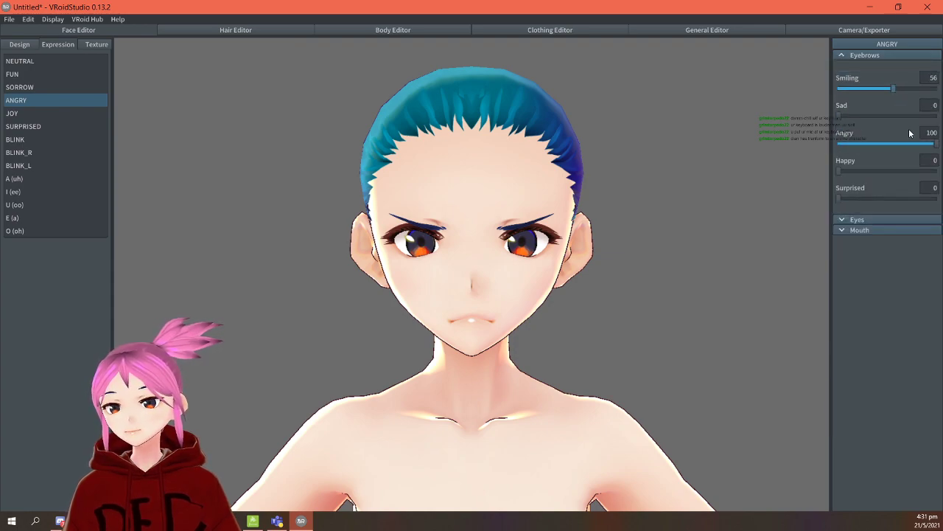
{"action": "mouse_move", "coordinate": [914, 143]}
{"action": "left_mouse_down"}
{"action": "mouse_move", "coordinate": [902, 142]}
{"action": "mouse_move", "coordinate": [926, 143]}
{"action": "left_mouse_up"}
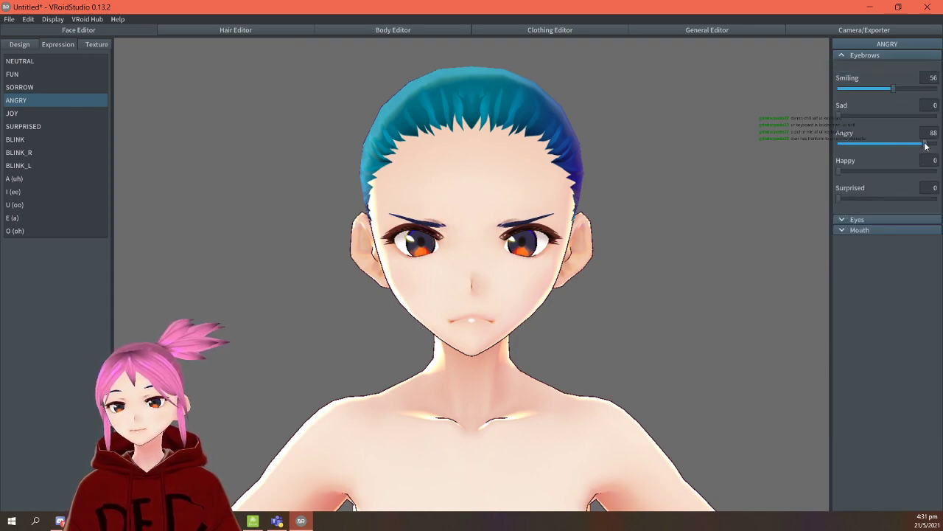
{"action": "left_click_drag", "start_coordinate": [876, 88], "coordinate": [889, 108]}
{"action": "left_click", "coordinate": [887, 55]}
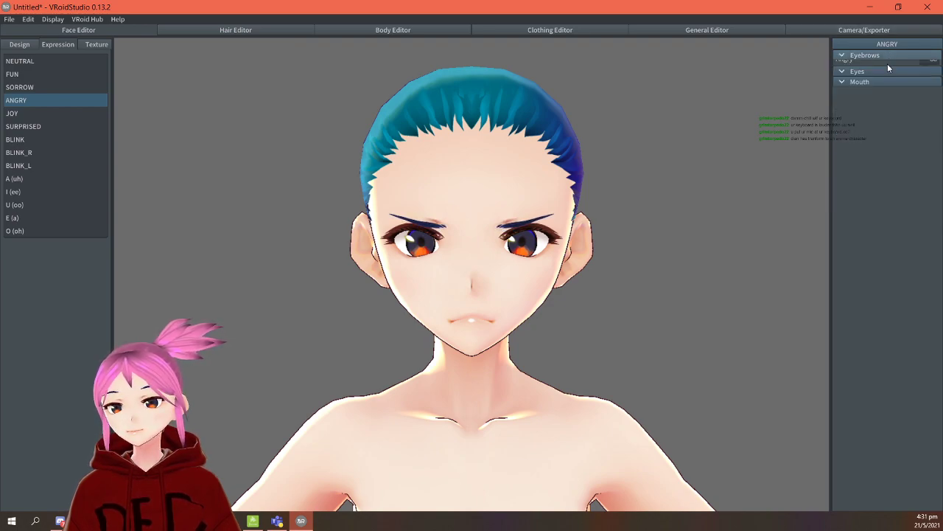
Set the ANGRY expression's mouth to U (oo) 71, E (a) 100 and Angry 12.
{"action": "left_click", "coordinate": [877, 76]}
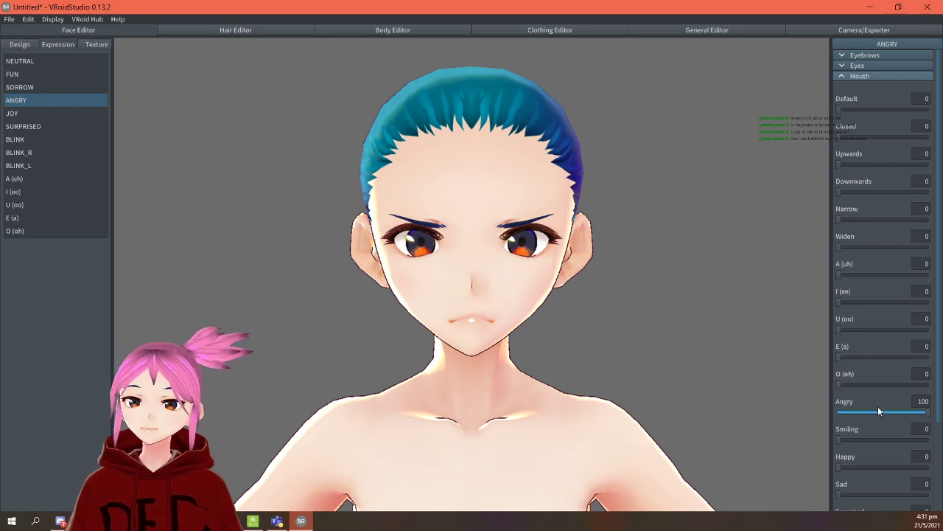
{"action": "scroll", "coordinate": [880, 398], "scroll_direction": "down", "scroll_amount": 1}
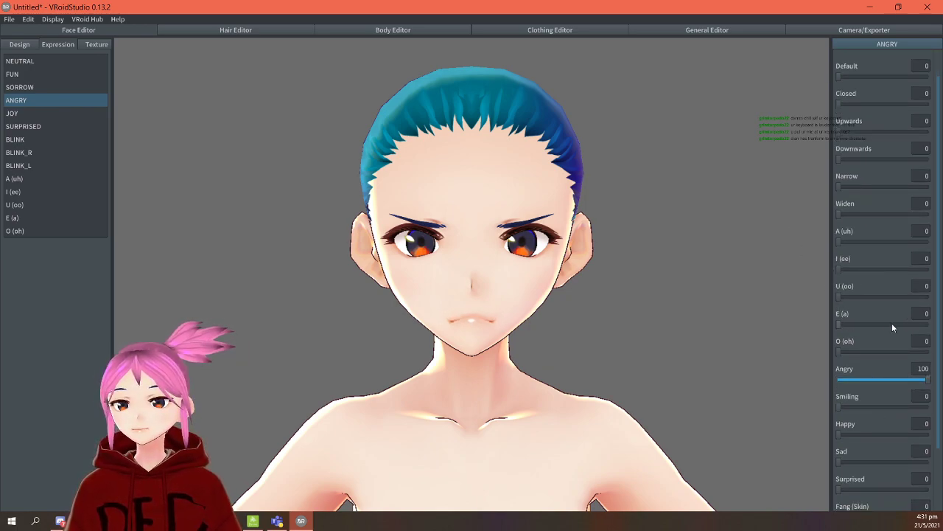
{"action": "left_click_drag", "start_coordinate": [840, 327], "coordinate": [923, 325]}
{"action": "left_click_drag", "start_coordinate": [926, 379], "coordinate": [849, 382]}
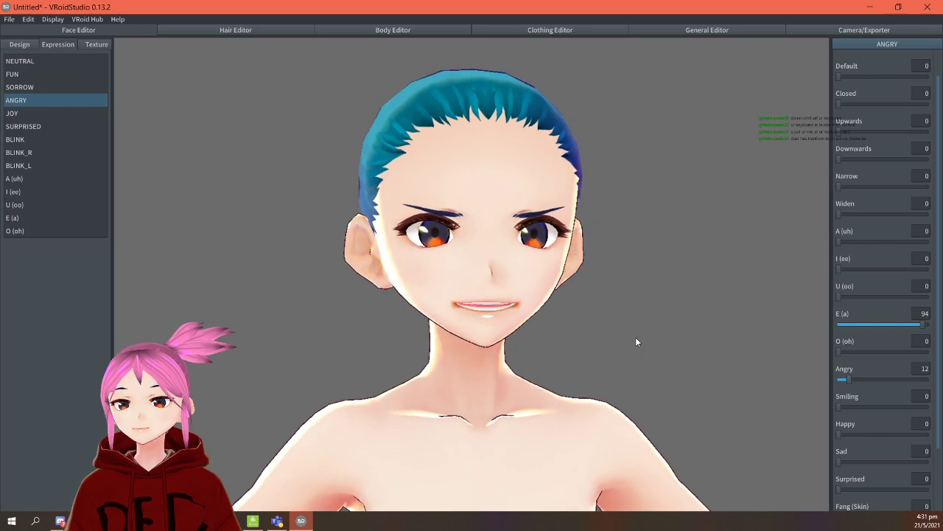
{"action": "left_click_drag", "start_coordinate": [923, 323], "coordinate": [929, 323]}
{"action": "left_click_drag", "start_coordinate": [839, 297], "coordinate": [903, 304]}
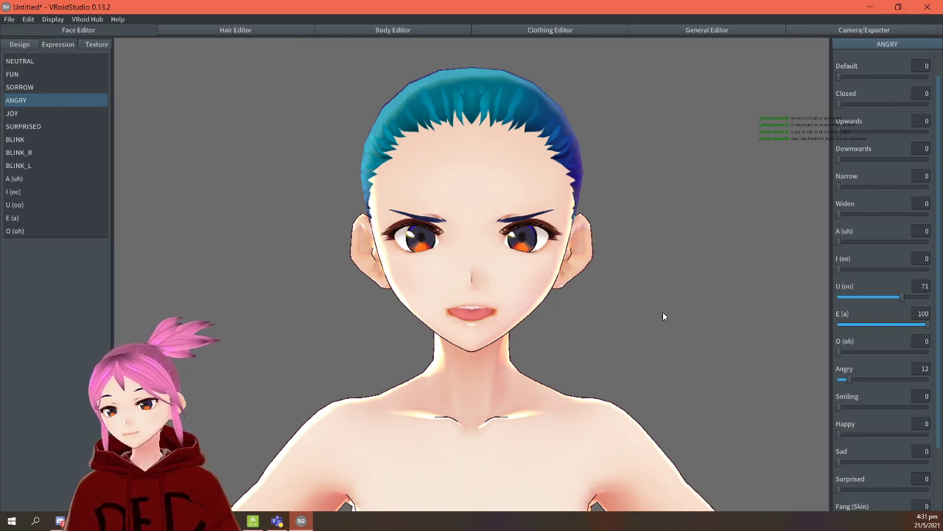
For the JOY expression, set the mouth's Happy to 58 and the eyes' Closed (Happy) to 63.
{"action": "left_click", "coordinate": [63, 113]}
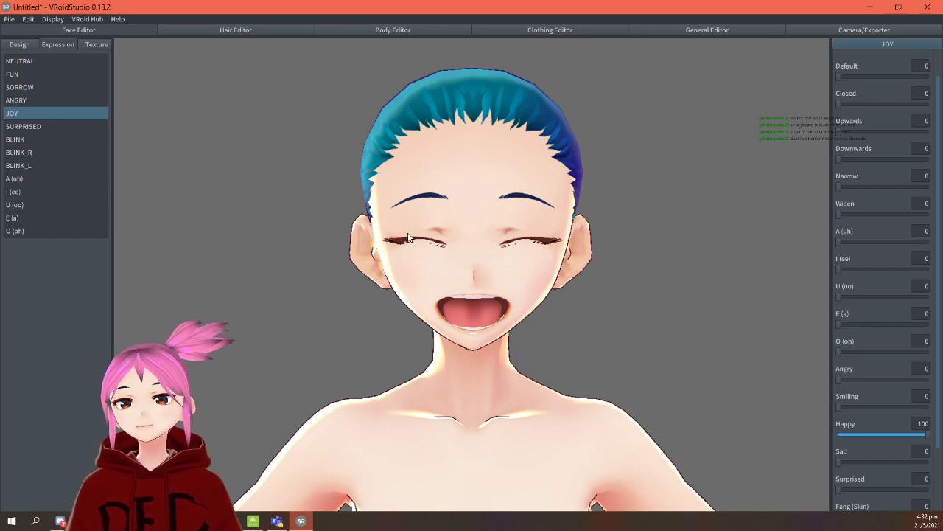
{"action": "mouse_move", "coordinate": [888, 435]}
{"action": "left_mouse_down"}
{"action": "mouse_move", "coordinate": [873, 435]}
{"action": "mouse_move", "coordinate": [891, 437]}
{"action": "left_mouse_up"}
{"action": "scroll", "coordinate": [893, 378], "scroll_direction": "up", "scroll_amount": 1}
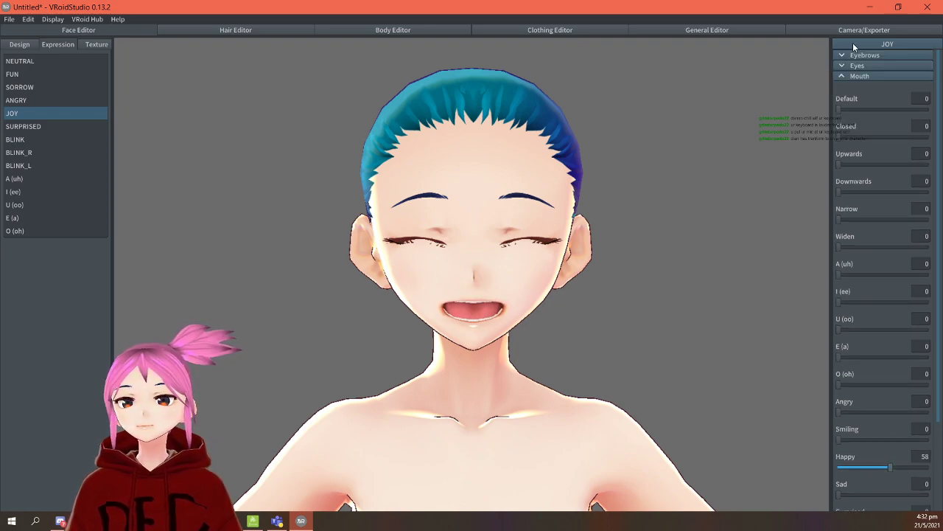
{"action": "left_click", "coordinate": [874, 68]}
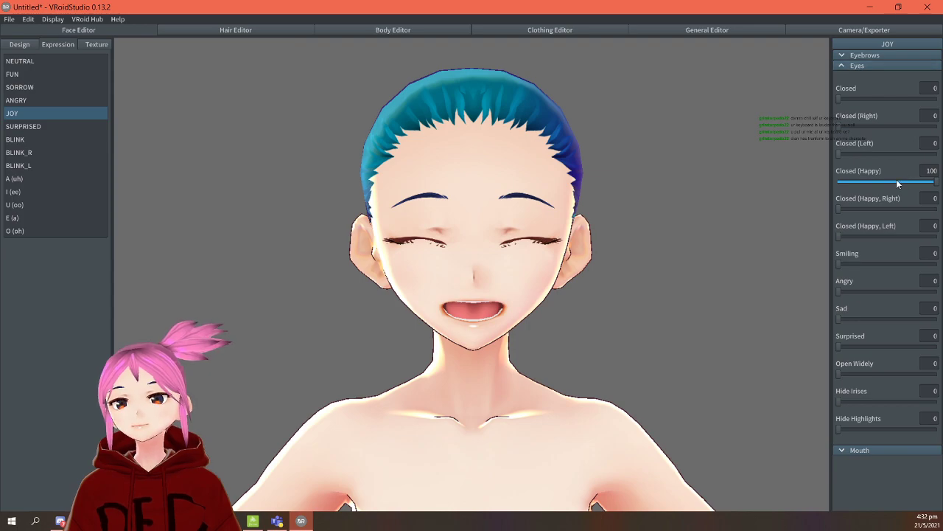
{"action": "mouse_move", "coordinate": [897, 185]}
{"action": "left_mouse_down"}
{"action": "mouse_move", "coordinate": [886, 185]}
{"action": "mouse_move", "coordinate": [902, 185]}
{"action": "left_mouse_up"}
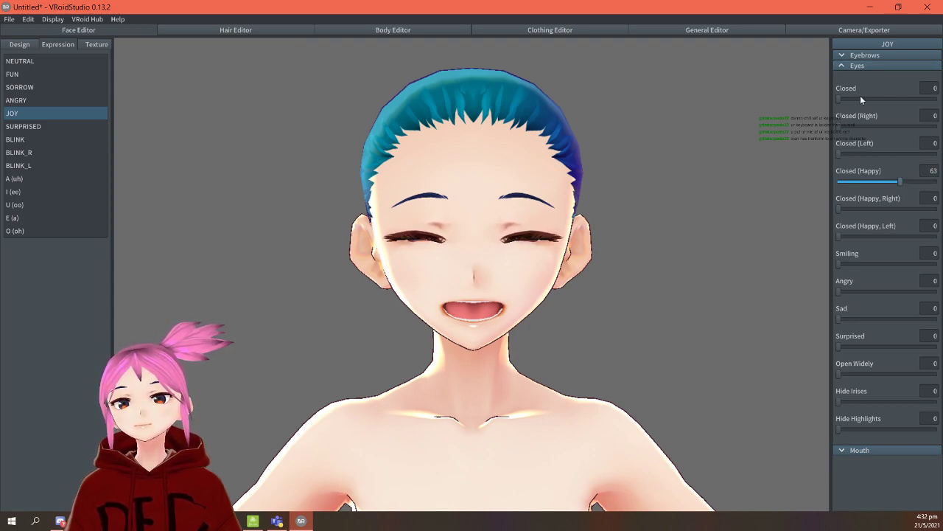
{"action": "left_click", "coordinate": [876, 64]}
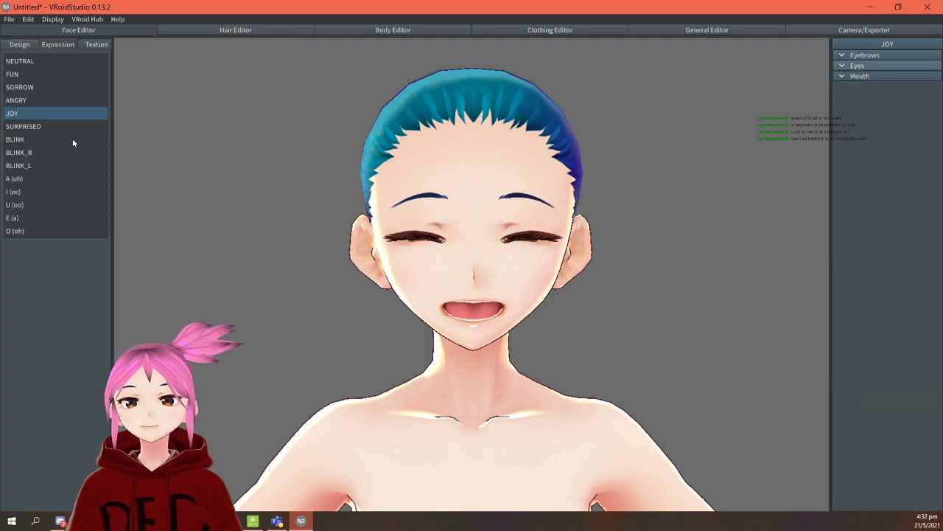
For the SURPRISED expression, slightly raise the eyebrows' Happy strength.
{"action": "left_click", "coordinate": [51, 126]}
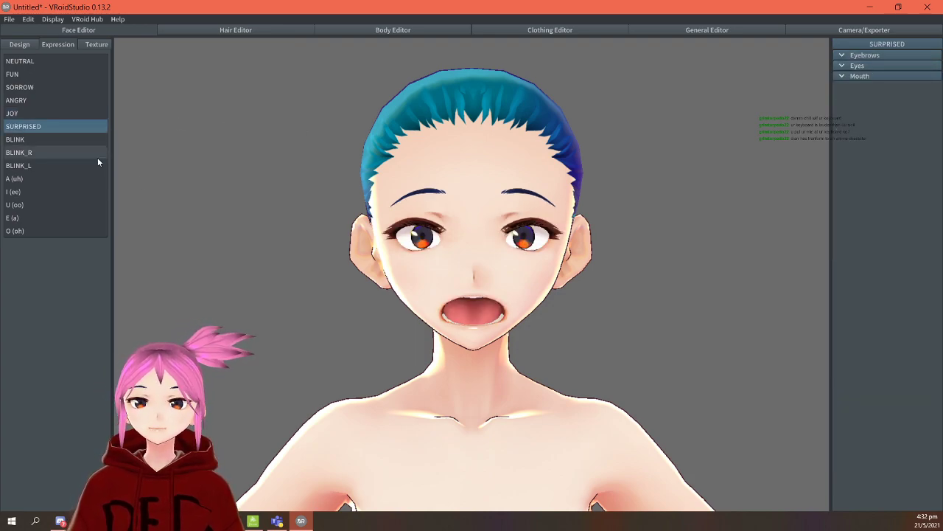
{"action": "left_click", "coordinate": [893, 55]}
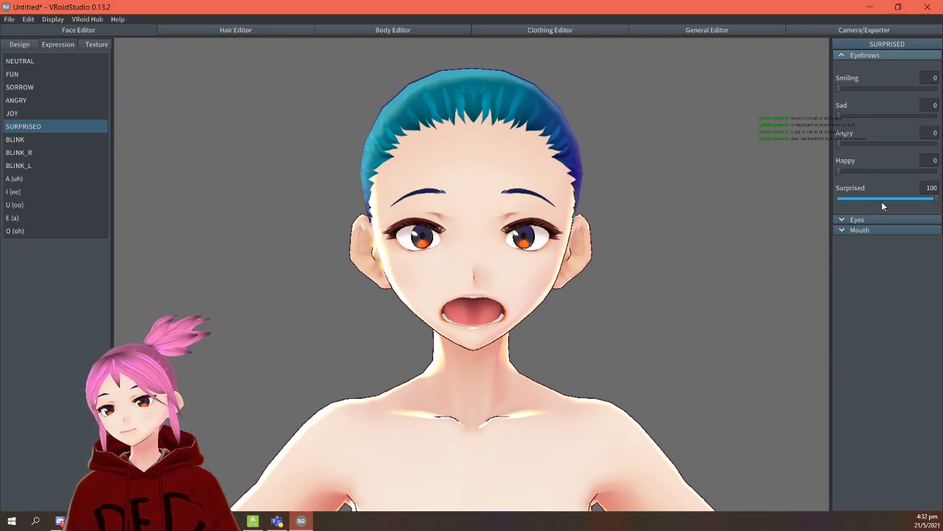
{"action": "left_click_drag", "start_coordinate": [838, 171], "coordinate": [858, 169]}
{"action": "left_click", "coordinate": [888, 53]}
Set the SURPRISED expression's eyes to Open Widely 100, Smiling 42 and Hide Irises 24.
{"action": "left_click", "coordinate": [885, 67]}
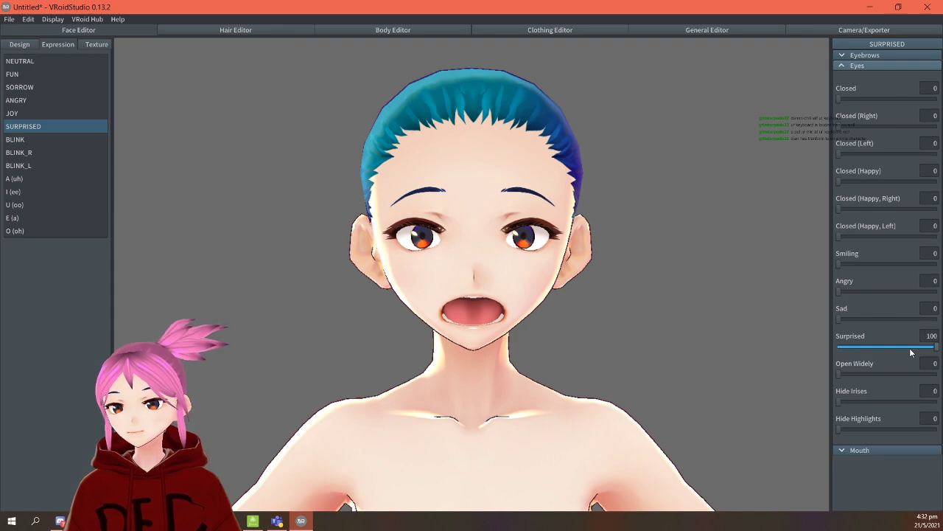
{"action": "left_click_drag", "start_coordinate": [843, 373], "coordinate": [941, 375]}
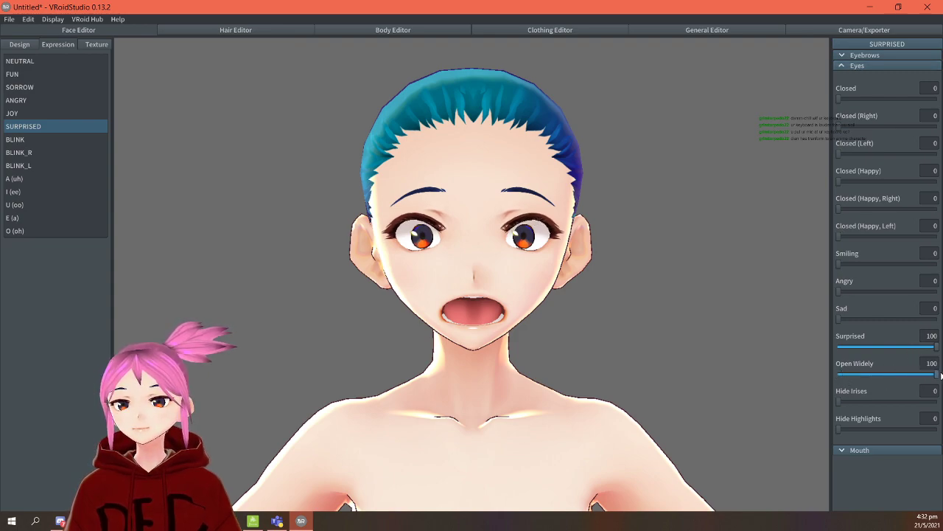
{"action": "mouse_move", "coordinate": [841, 402]}
{"action": "left_mouse_down"}
{"action": "mouse_move", "coordinate": [872, 402]}
{"action": "mouse_move", "coordinate": [857, 402]}
{"action": "left_mouse_up"}
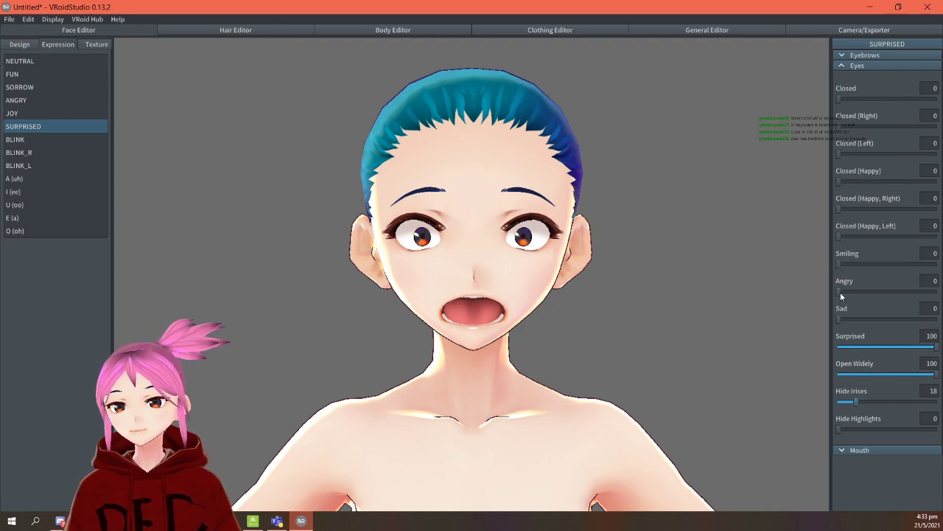
{"action": "left_click_drag", "start_coordinate": [842, 268], "coordinate": [867, 268]}
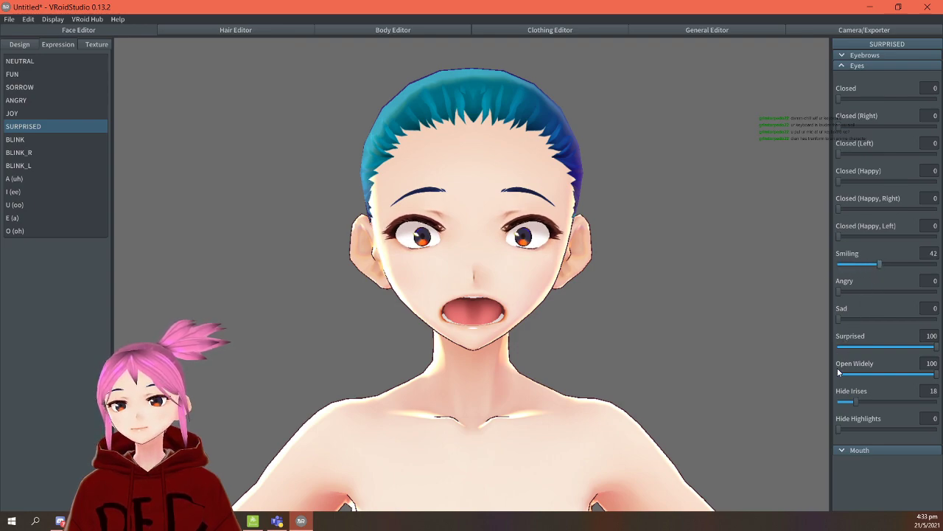
{"action": "left_click_drag", "start_coordinate": [860, 404], "coordinate": [863, 404]}
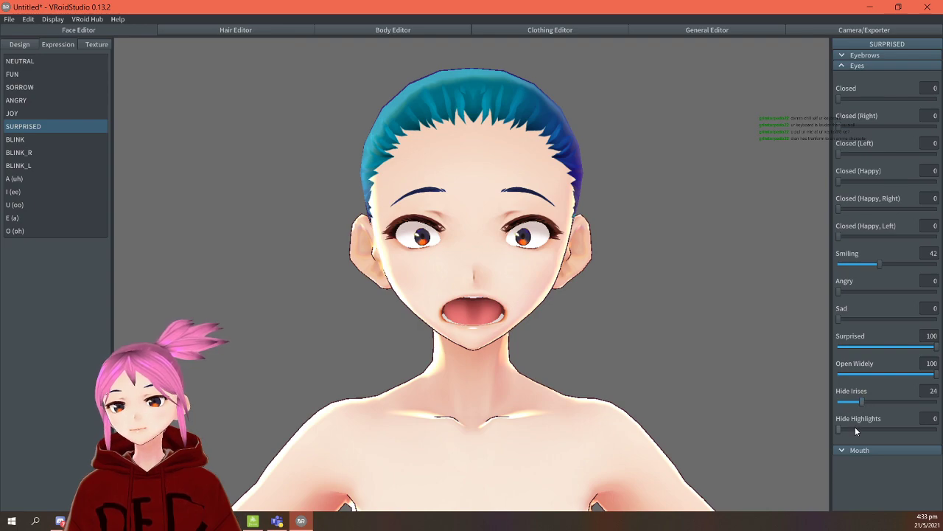
{"action": "left_click", "coordinate": [890, 65]}
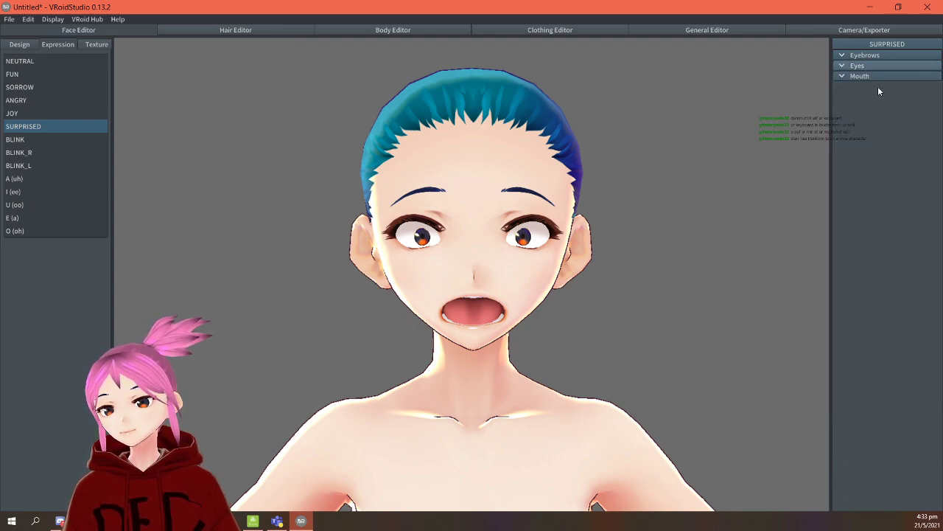
Set the SURPRISED expression's mouth to O (oh) 19 and A (uh) 10.
{"action": "left_click", "coordinate": [883, 77]}
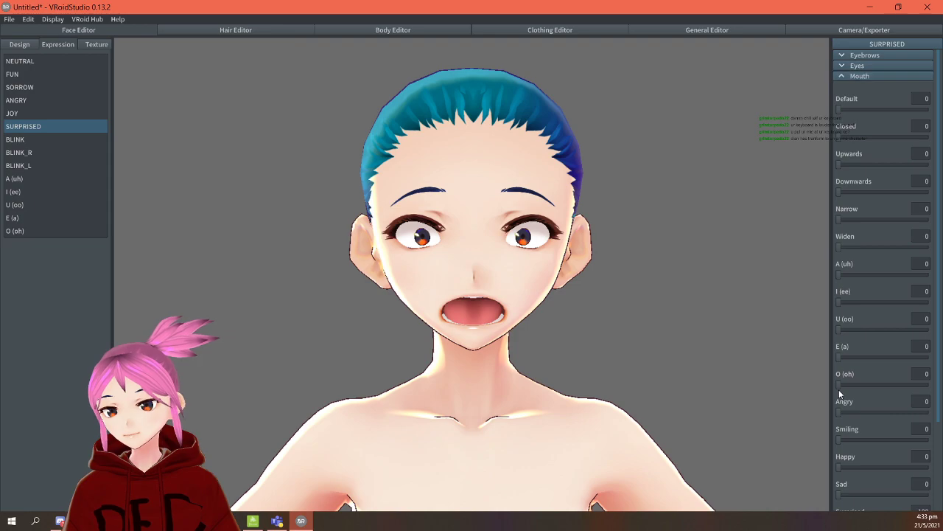
{"action": "mouse_move", "coordinate": [852, 389]}
{"action": "left_mouse_down"}
{"action": "mouse_move", "coordinate": [871, 385]}
{"action": "mouse_move", "coordinate": [857, 388]}
{"action": "left_mouse_up"}
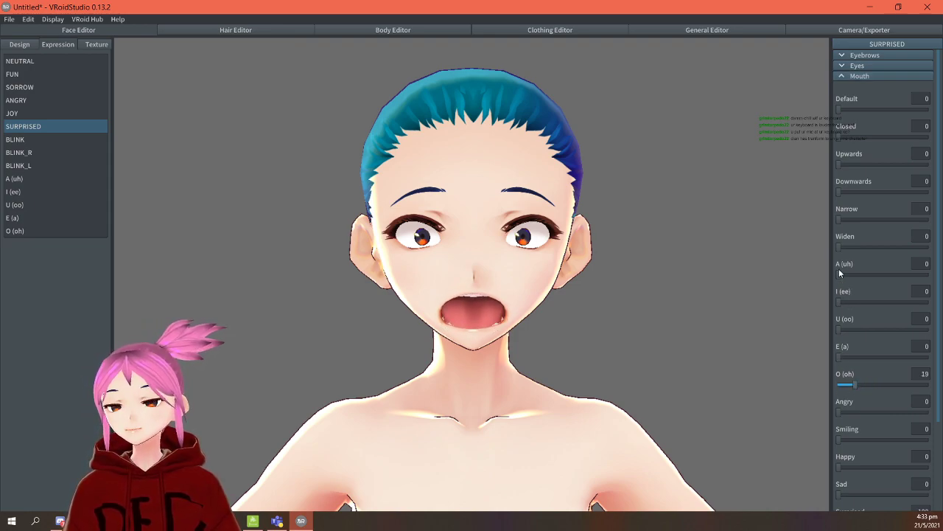
{"action": "left_click_drag", "start_coordinate": [858, 273], "coordinate": [848, 274]}
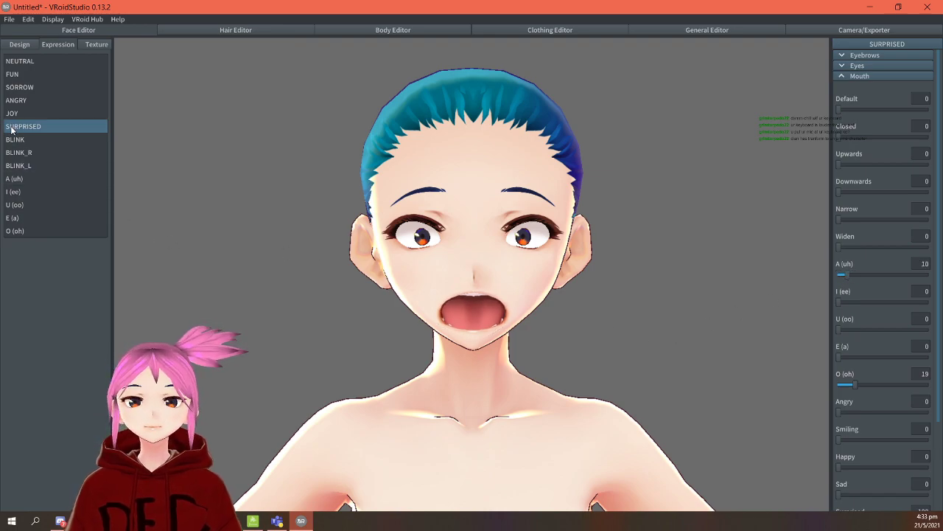
For the BLINK expression, lower the eyes' Closed strength to 70.
{"action": "left_click", "coordinate": [34, 140]}
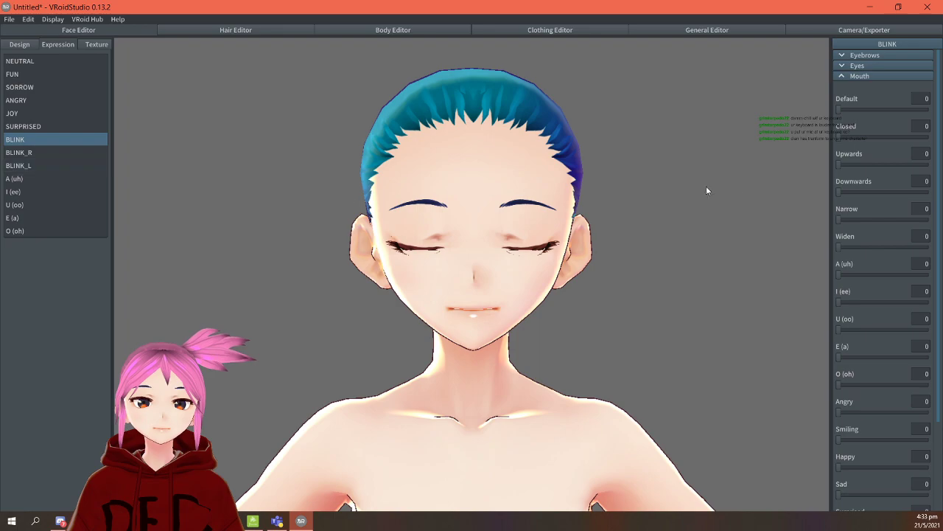
{"action": "left_click", "coordinate": [879, 75]}
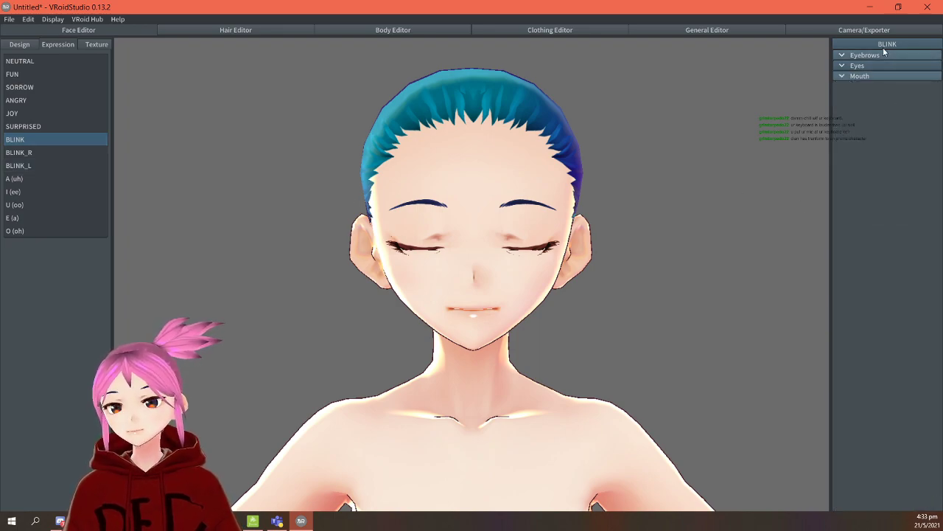
{"action": "left_click", "coordinate": [882, 55]}
{"action": "left_click", "coordinate": [881, 58]}
{"action": "left_click", "coordinate": [882, 66]}
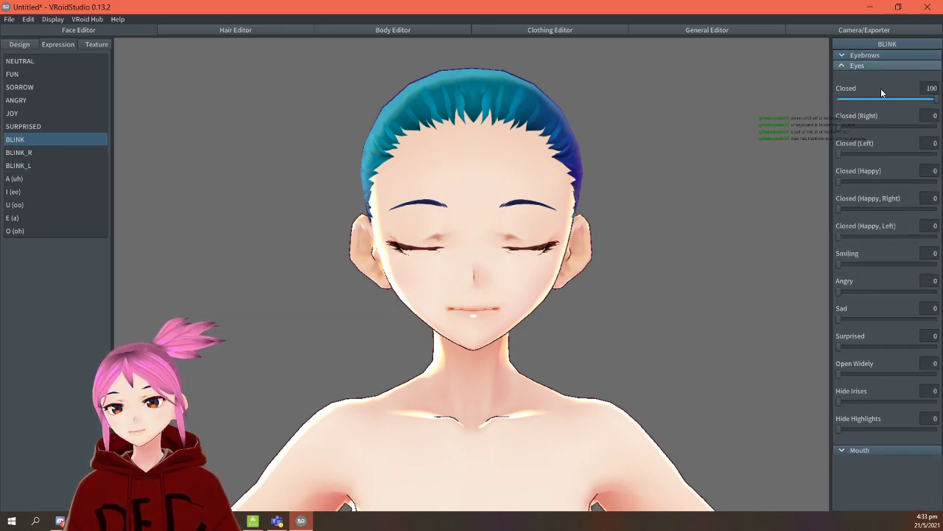
{"action": "mouse_move", "coordinate": [914, 99]}
{"action": "left_mouse_down"}
{"action": "mouse_move", "coordinate": [894, 96]}
{"action": "mouse_move", "coordinate": [908, 98]}
{"action": "left_mouse_up"}
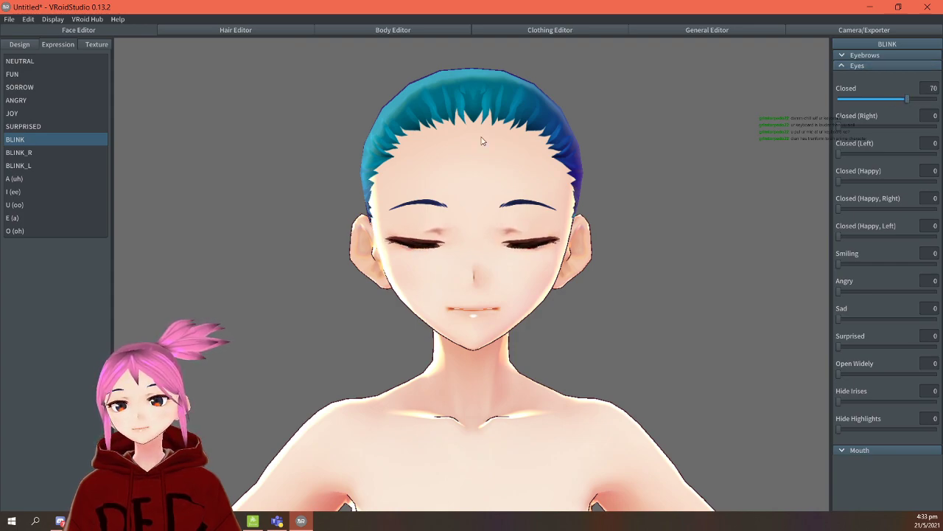
Set the eyes' Closed (Right) to 73 for BLINK_R and Closed (Left) to 70 for BLINK_L.
{"action": "left_click", "coordinate": [22, 153]}
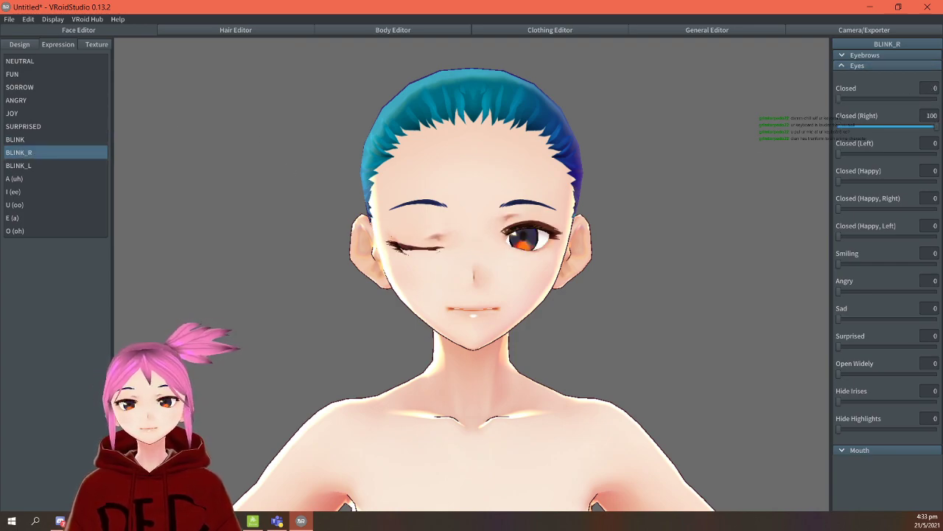
{"action": "left_click_drag", "start_coordinate": [930, 127], "coordinate": [912, 129]}
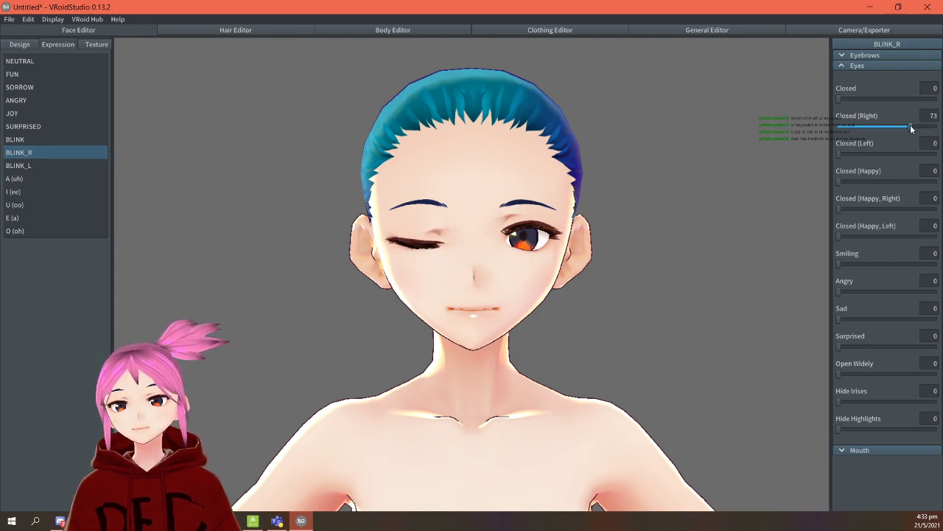
{"action": "left_click", "coordinate": [81, 164]}
{"action": "left_click_drag", "start_coordinate": [928, 156], "coordinate": [909, 157]}
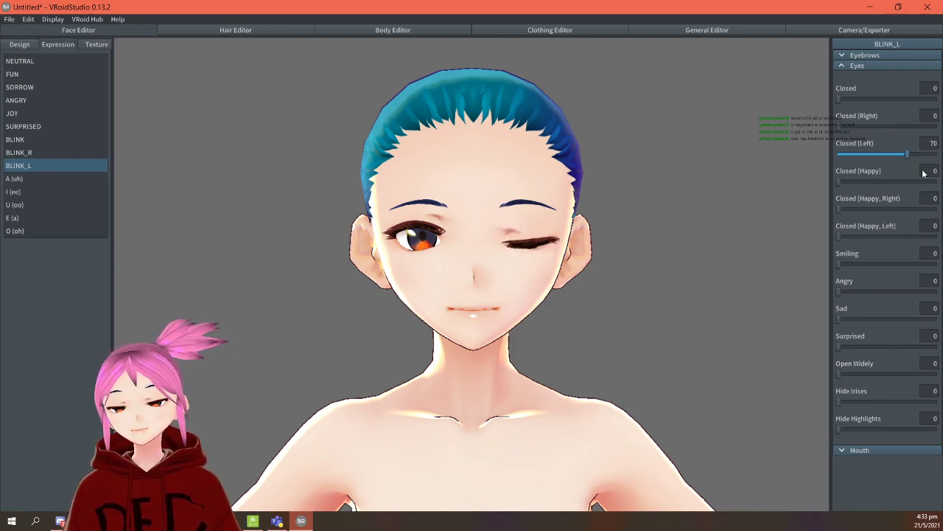
Preview the mouth shapes of the vowel expressions A (uh), I (ee), U (oo), E (a) and O (oh).
{"action": "left_click", "coordinate": [48, 178]}
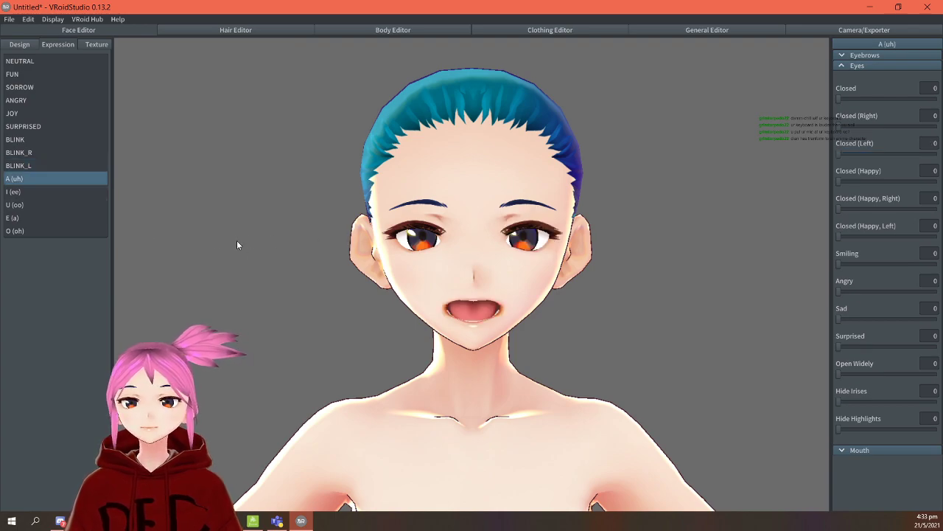
{"action": "left_click", "coordinate": [28, 194]}
{"action": "left_click", "coordinate": [28, 205]}
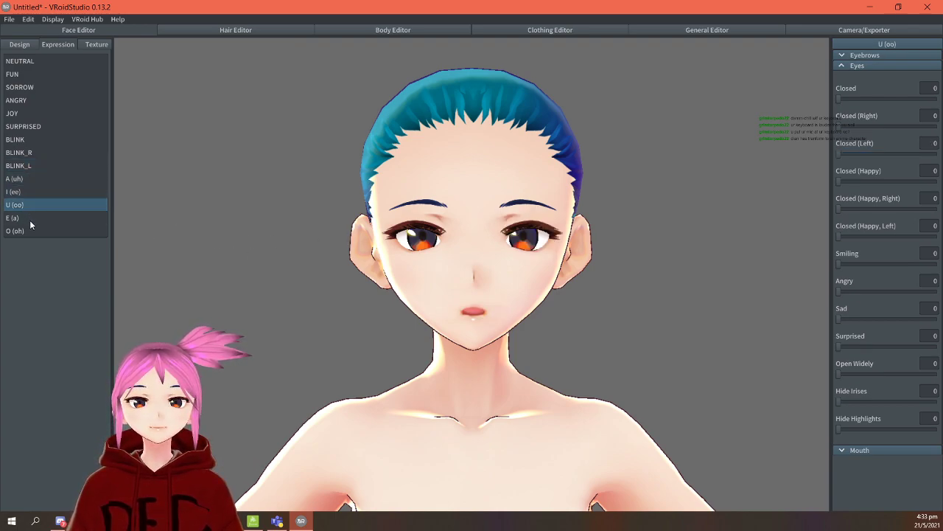
{"action": "left_click", "coordinate": [29, 217]}
{"action": "left_click", "coordinate": [33, 225]}
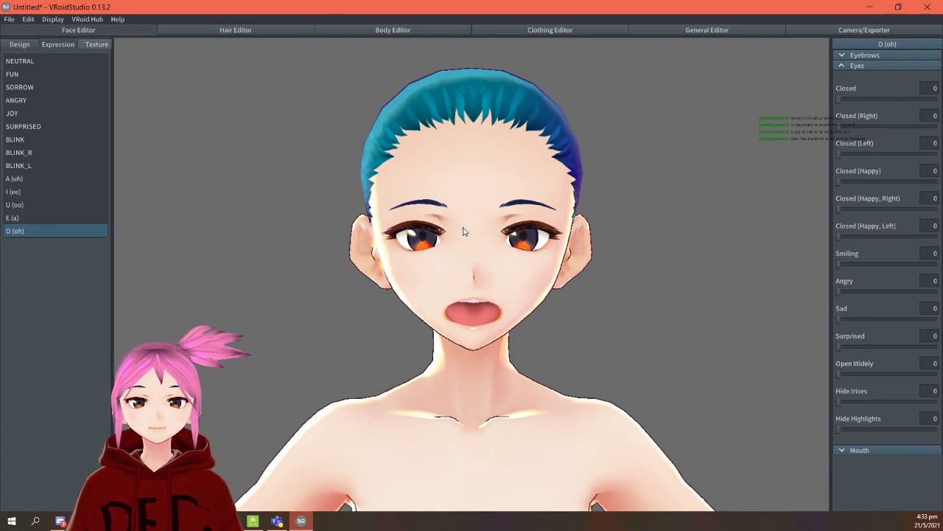
Switch the face editor to texture editing and display the mouth texture's paintable layer.
{"action": "left_click", "coordinate": [102, 46]}
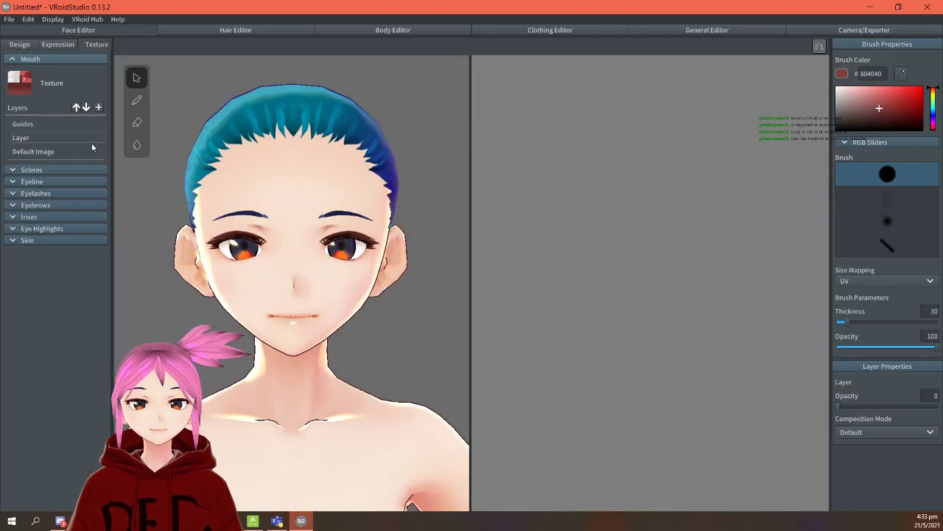
{"action": "scroll", "coordinate": [299, 209], "scroll_direction": "up", "scroll_amount": 2}
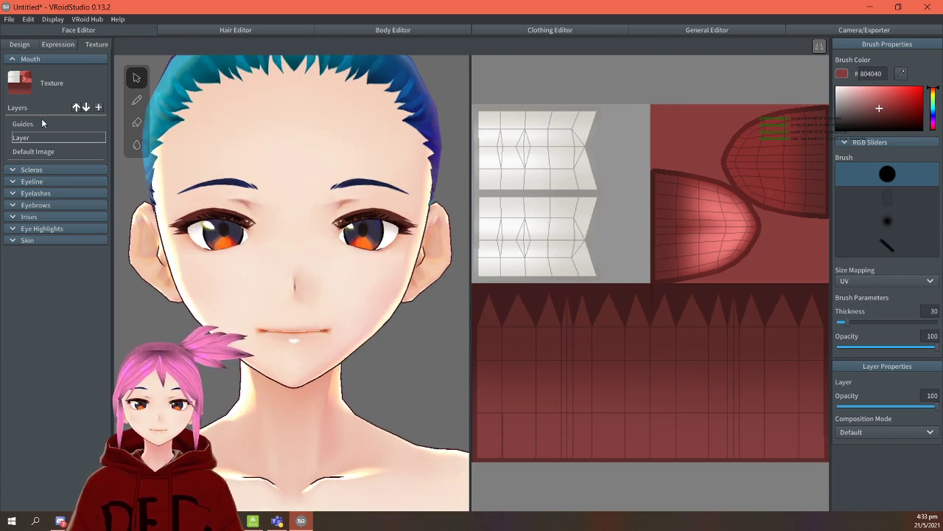
Add a layer to the mouth texture, try painting the mouth interior in colour 804040, and undo the strokes.
{"action": "left_click", "coordinate": [99, 108]}
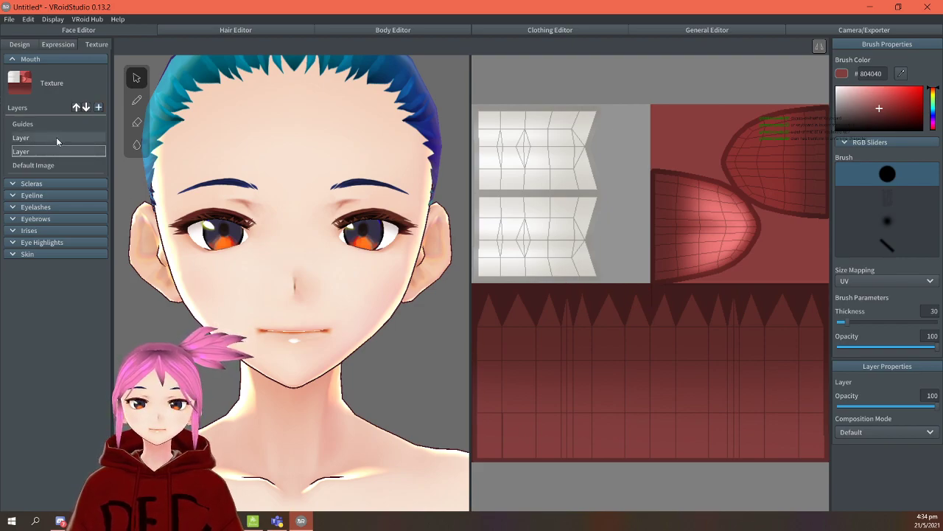
{"action": "mouse_move", "coordinate": [672, 306]}
{"action": "left_mouse_down"}
{"action": "mouse_move", "coordinate": [623, 328]}
{"action": "mouse_move", "coordinate": [713, 339]}
{"action": "mouse_move", "coordinate": [589, 350]}
{"action": "mouse_move", "coordinate": [682, 369]}
{"action": "mouse_move", "coordinate": [560, 390]}
{"action": "mouse_move", "coordinate": [745, 398]}
{"action": "mouse_move", "coordinate": [520, 347]}
{"action": "mouse_move", "coordinate": [580, 313]}
{"action": "mouse_move", "coordinate": [528, 348]}
{"action": "left_mouse_up"}
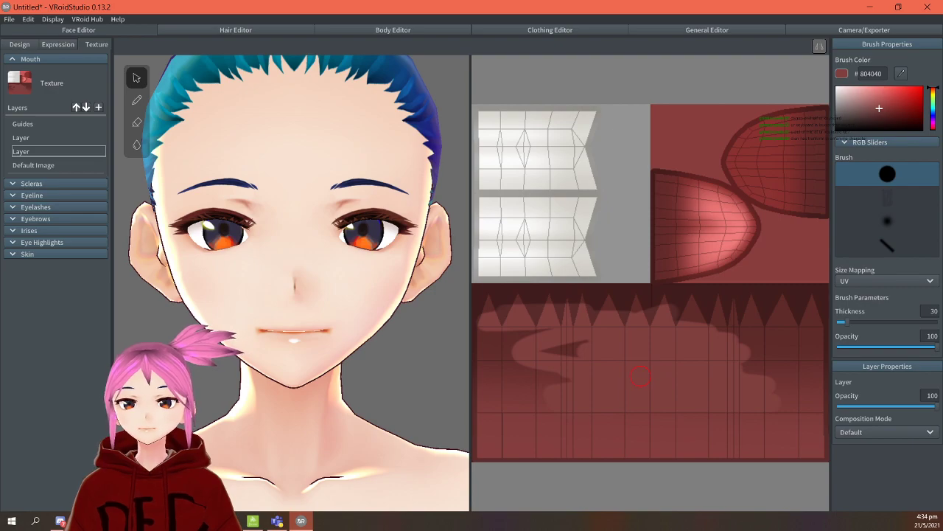
{"action": "key", "text": "ctrl+z"}
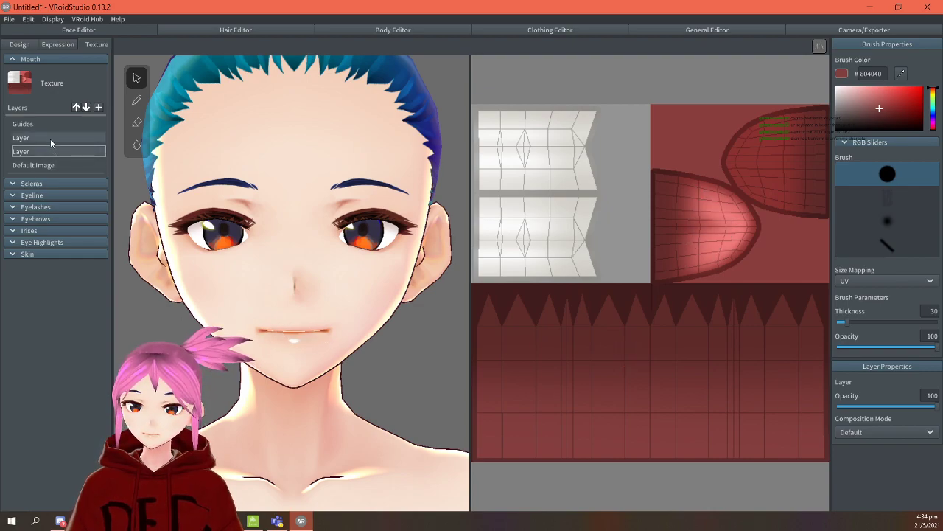
Move the selected mouth layer up, try painting over the tongue, and undo the strokes.
{"action": "left_click", "coordinate": [75, 107]}
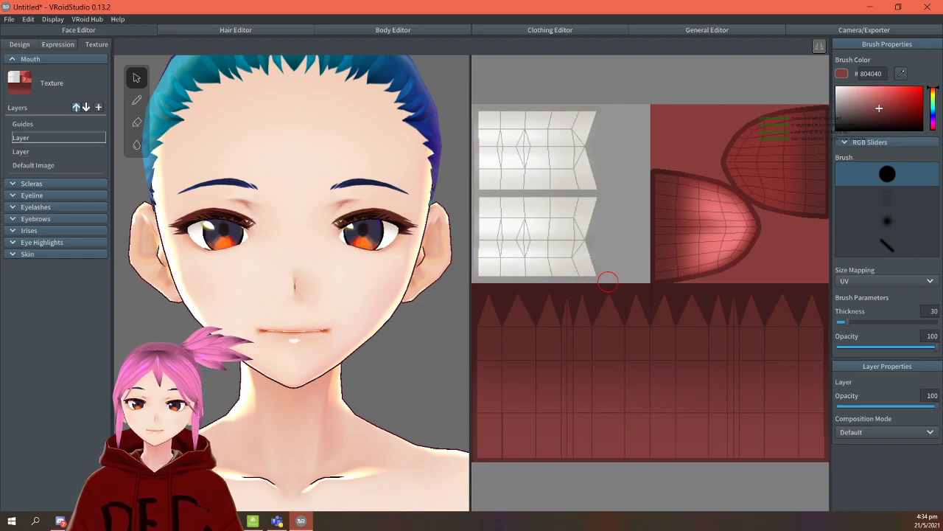
{"action": "mouse_move", "coordinate": [704, 215]}
{"action": "left_mouse_down"}
{"action": "mouse_move", "coordinate": [723, 262]}
{"action": "mouse_move", "coordinate": [737, 235]}
{"action": "mouse_move", "coordinate": [697, 237]}
{"action": "mouse_move", "coordinate": [683, 258]}
{"action": "left_mouse_up"}
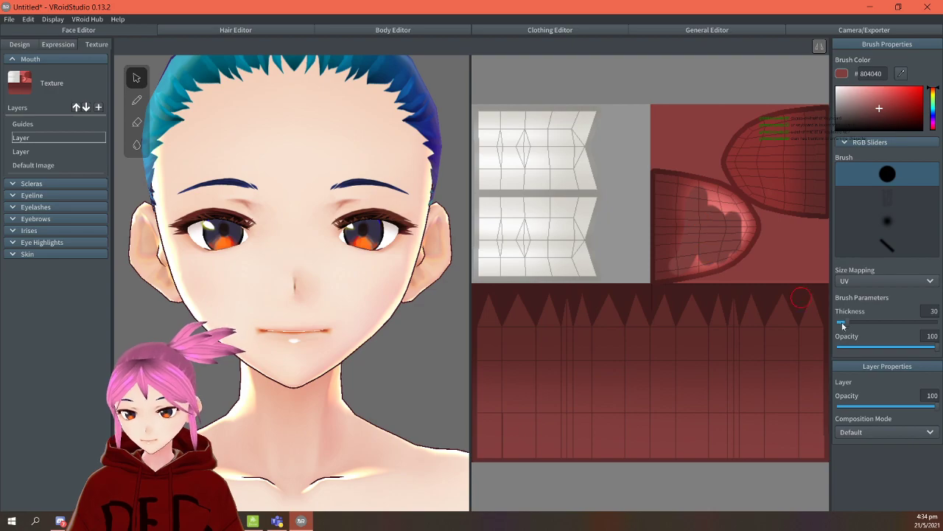
{"action": "key", "text": "ctrl+z"}
Try the brighter red brush colour F22B2B on the mouth texture's tongue and undo the test strokes.
{"action": "left_click", "coordinate": [905, 91]}
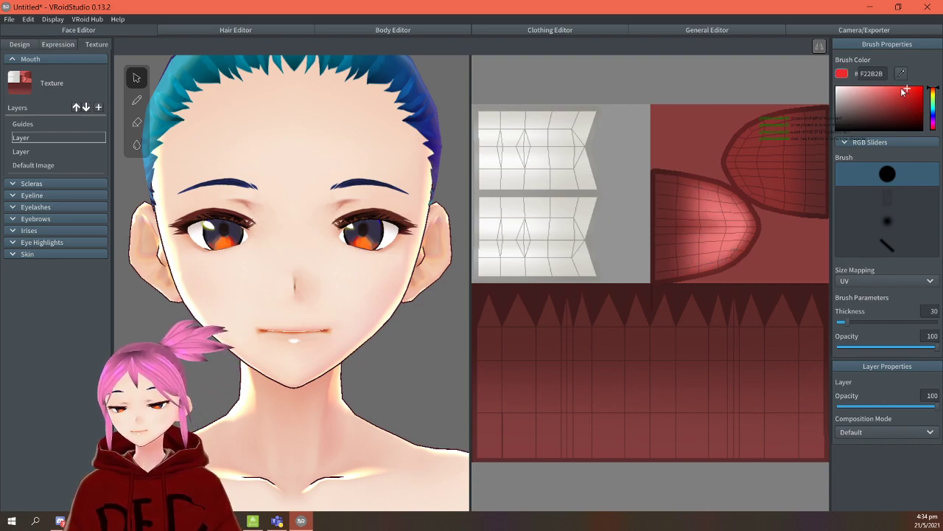
{"action": "mouse_move", "coordinate": [692, 172]}
{"action": "left_mouse_down"}
{"action": "mouse_move", "coordinate": [690, 262]}
{"action": "mouse_move", "coordinate": [707, 196]}
{"action": "mouse_move", "coordinate": [726, 243]}
{"action": "mouse_move", "coordinate": [744, 235]}
{"action": "mouse_move", "coordinate": [704, 267]}
{"action": "mouse_move", "coordinate": [645, 272]}
{"action": "mouse_move", "coordinate": [674, 190]}
{"action": "mouse_move", "coordinate": [706, 183]}
{"action": "mouse_move", "coordinate": [711, 206]}
{"action": "mouse_move", "coordinate": [735, 212]}
{"action": "left_mouse_up"}
{"action": "left_click", "coordinate": [311, 337]}
{"action": "key", "text": "ctrl+z"}
{"action": "key", "text": "ctrl+z"}
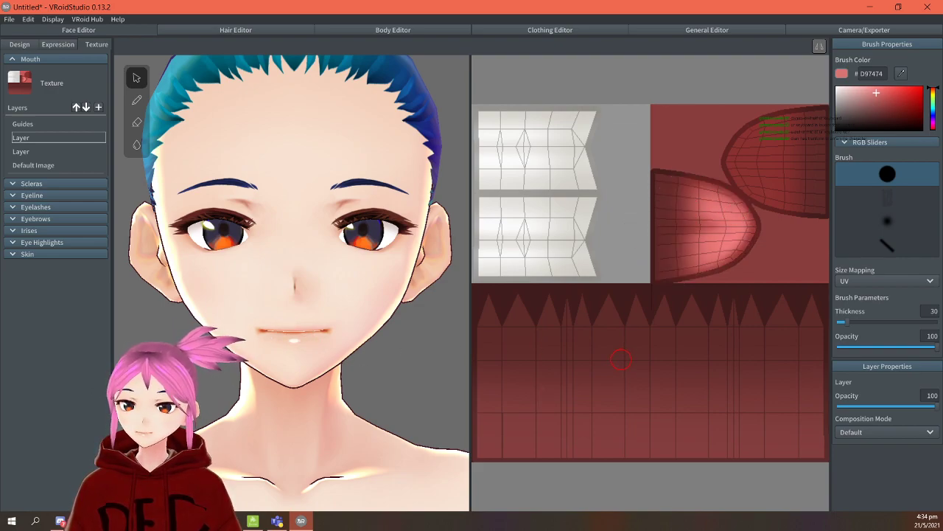
Try painting the lips and tongue with colour D97474 while switching between the mouth texture's layers.
{"action": "scroll", "coordinate": [369, 365], "scroll_direction": "up", "scroll_amount": 3}
{"action": "left_click", "coordinate": [285, 372]}
{"action": "mouse_move", "coordinate": [285, 372]}
{"action": "left_mouse_down"}
{"action": "mouse_move", "coordinate": [264, 374]}
{"action": "mouse_move", "coordinate": [350, 375]}
{"action": "left_mouse_up"}
{"action": "key", "text": "Down"}
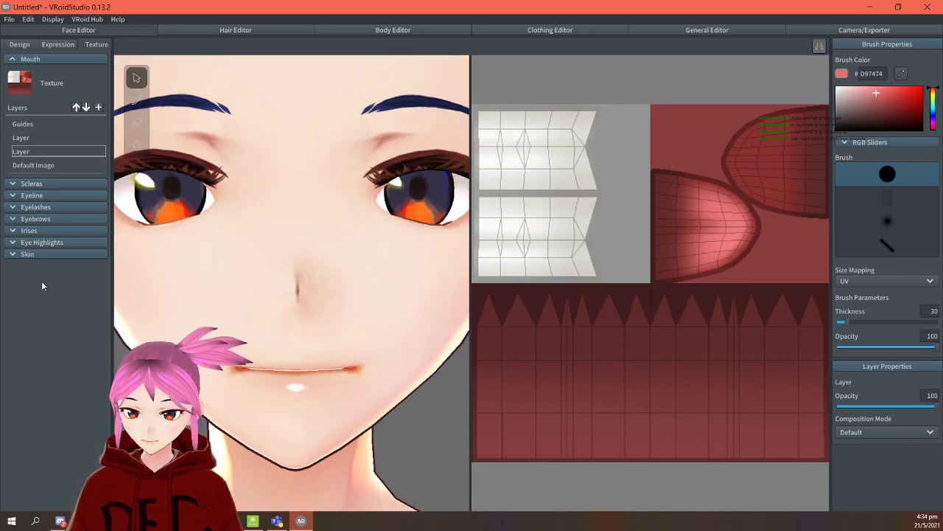
{"action": "left_click", "coordinate": [53, 165]}
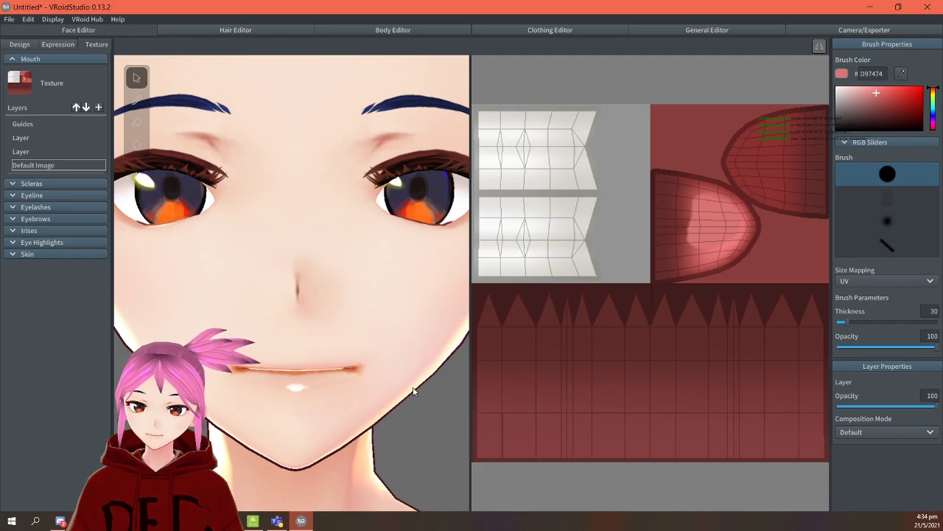
{"action": "left_click", "coordinate": [38, 126]}
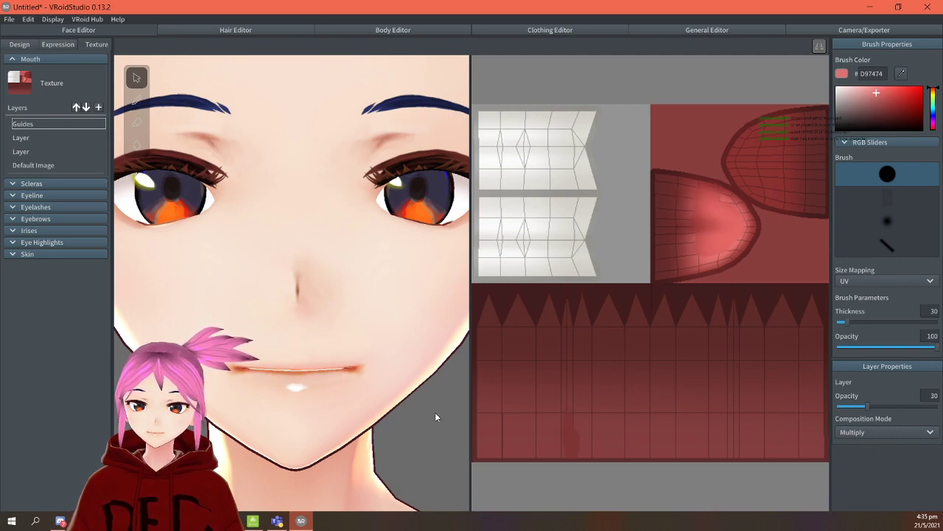
Undo the test paint and the extra mouth layer, and show the Scleras texture's layers.
{"action": "key", "text": "ctrl+z"}
{"action": "key", "text": "ctrl+z"}
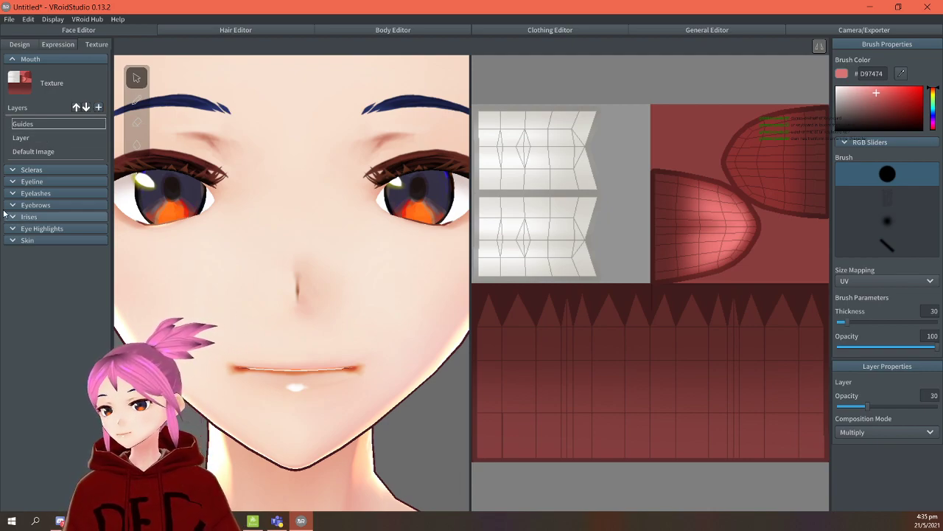
{"action": "left_click", "coordinate": [50, 169]}
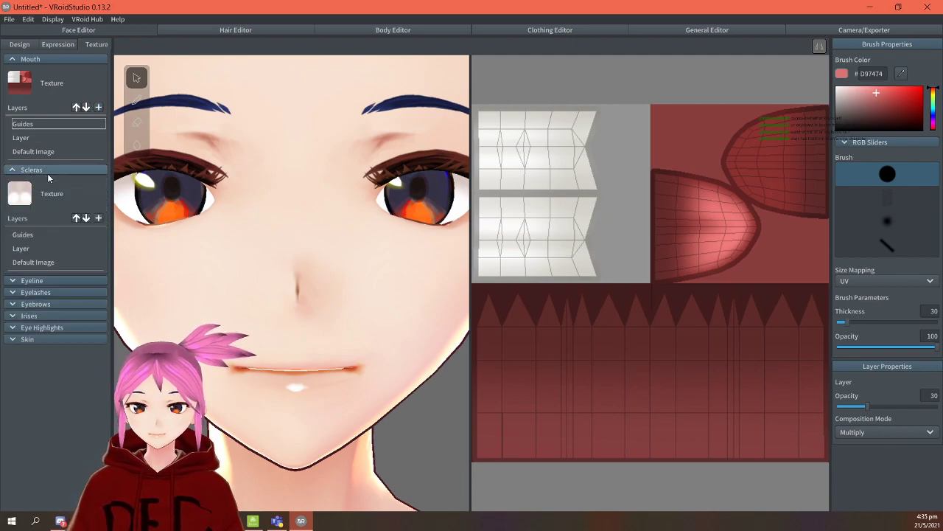
Collapse the Scleras section and add another layer to the Mouth texture.
{"action": "left_click", "coordinate": [51, 169]}
{"action": "left_click", "coordinate": [35, 141]}
{"action": "left_click", "coordinate": [37, 150]}
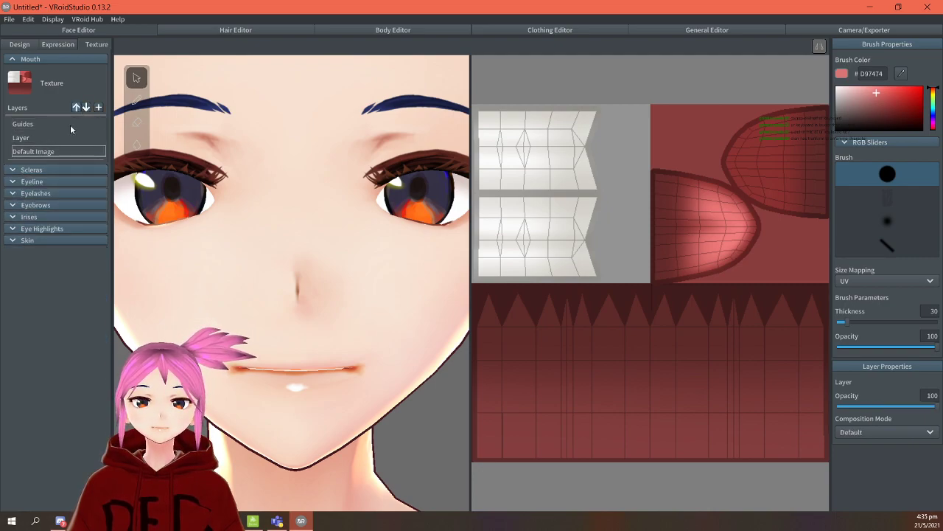
{"action": "left_click", "coordinate": [98, 107]}
Delete the Mouth texture's Default Image layer, try painting the tongue on the Guides layer, and undo the stroke.
{"action": "left_click", "coordinate": [56, 166]}
{"action": "right_click", "coordinate": [57, 167]}
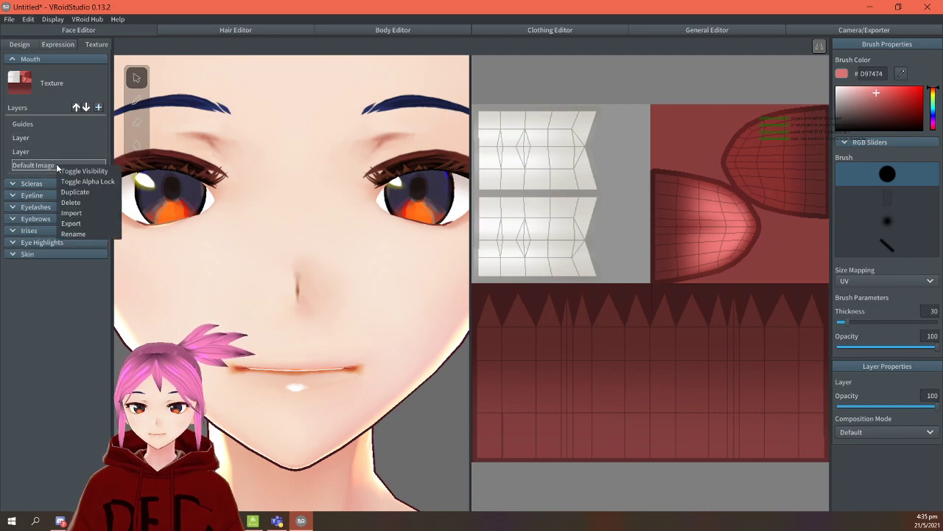
{"action": "left_click", "coordinate": [82, 201]}
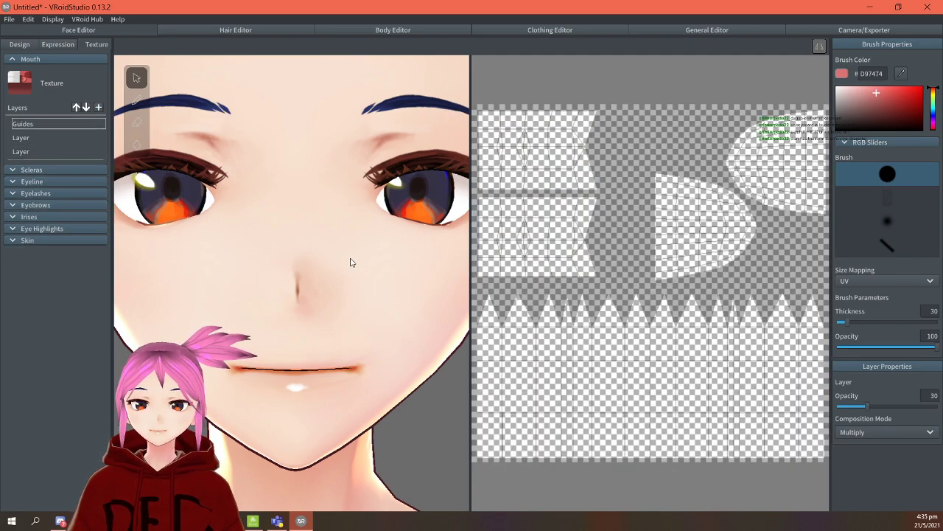
{"action": "mouse_move", "coordinate": [695, 253]}
{"action": "left_mouse_down"}
{"action": "mouse_move", "coordinate": [648, 277]}
{"action": "mouse_move", "coordinate": [733, 247]}
{"action": "mouse_move", "coordinate": [677, 250]}
{"action": "mouse_move", "coordinate": [741, 218]}
{"action": "mouse_move", "coordinate": [641, 206]}
{"action": "mouse_move", "coordinate": [779, 271]}
{"action": "left_mouse_up"}
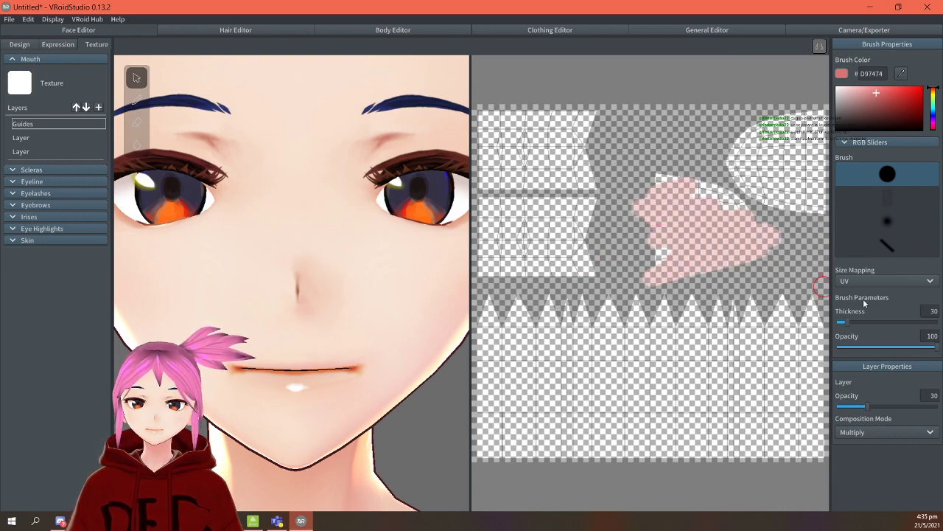
{"action": "key", "text": "ctrl+z"}
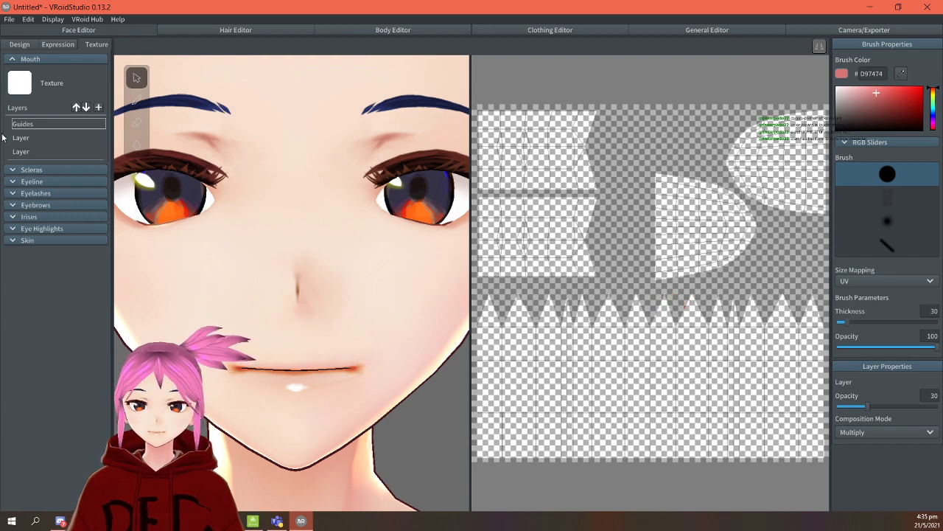
Try painting the tongue and lips on the upper blank mouth layer, and undo the test paint and the Default Image deletion.
{"action": "left_click", "coordinate": [27, 139]}
{"action": "mouse_move", "coordinate": [660, 184]}
{"action": "left_mouse_down"}
{"action": "mouse_move", "coordinate": [668, 271]}
{"action": "mouse_move", "coordinate": [679, 191]}
{"action": "mouse_move", "coordinate": [702, 255]}
{"action": "mouse_move", "coordinate": [715, 193]}
{"action": "mouse_move", "coordinate": [752, 237]}
{"action": "mouse_move", "coordinate": [681, 276]}
{"action": "left_mouse_up"}
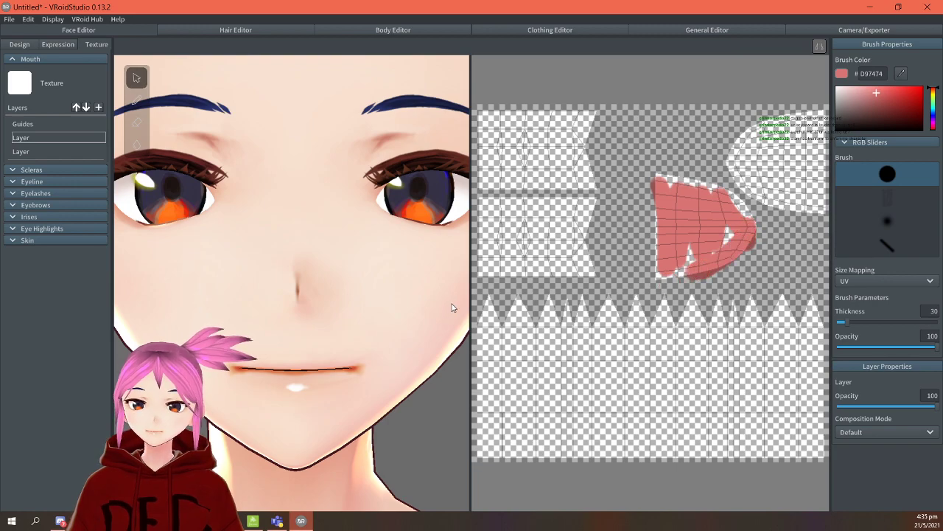
{"action": "key", "text": "ctrl+z"}
{"action": "mouse_move", "coordinate": [284, 377]}
{"action": "left_mouse_down"}
{"action": "mouse_move", "coordinate": [282, 385]}
{"action": "mouse_move", "coordinate": [353, 371]}
{"action": "mouse_move", "coordinate": [282, 357]}
{"action": "left_mouse_up"}
{"action": "key", "text": "ctrl+z"}
{"action": "key", "text": "ctrl+z"}
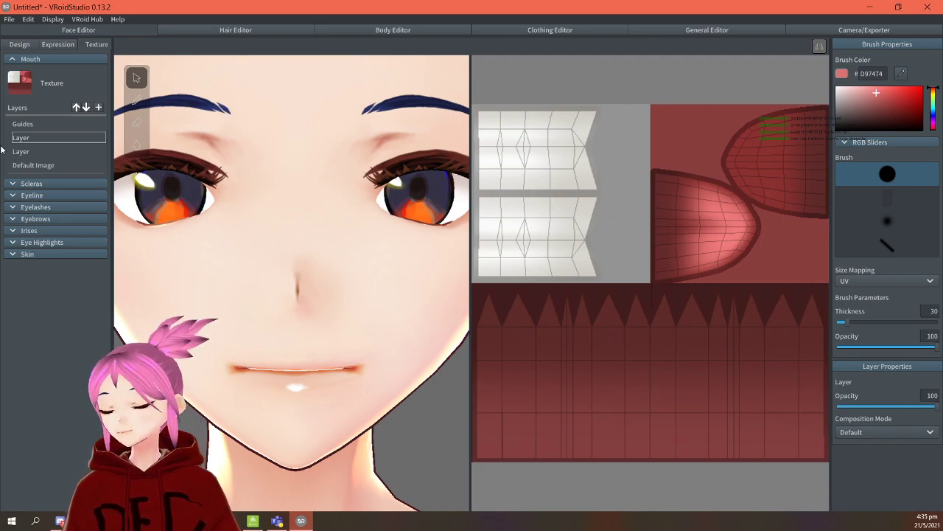
Collapse the Mouth section, try painting the lips on the face with the slanted line brush, and undo the strokes.
{"action": "left_click", "coordinate": [81, 59]}
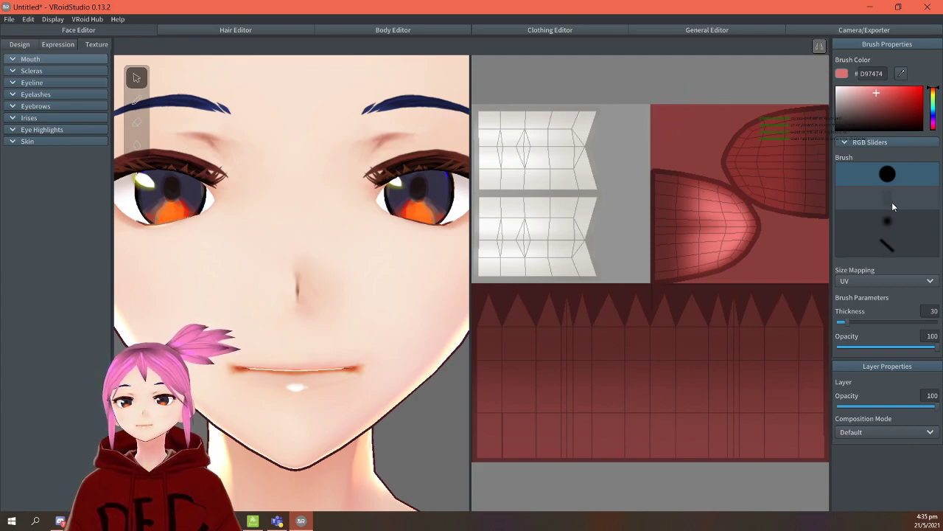
{"action": "left_click", "coordinate": [887, 245]}
{"action": "mouse_move", "coordinate": [238, 368]}
{"action": "left_mouse_down"}
{"action": "mouse_move", "coordinate": [361, 380]}
{"action": "mouse_move", "coordinate": [319, 384]}
{"action": "left_mouse_up"}
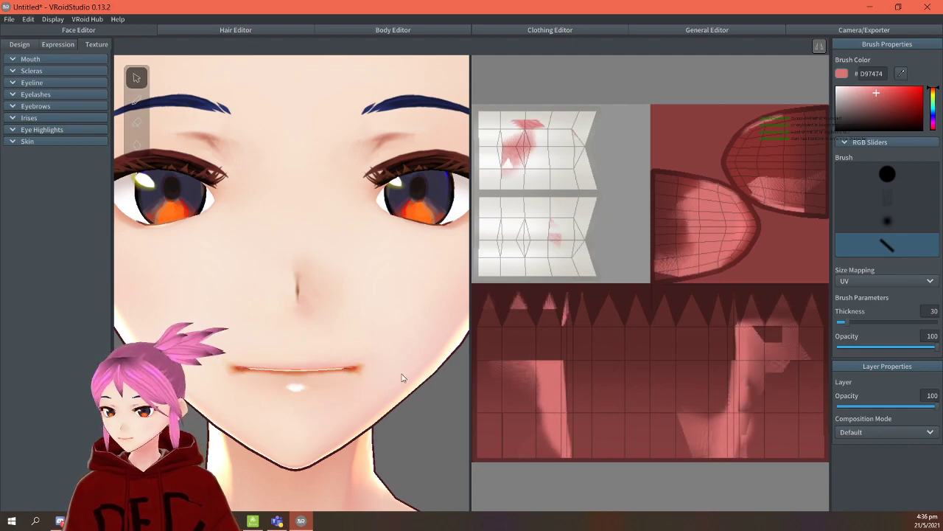
{"action": "key", "text": "ctrl+z"}
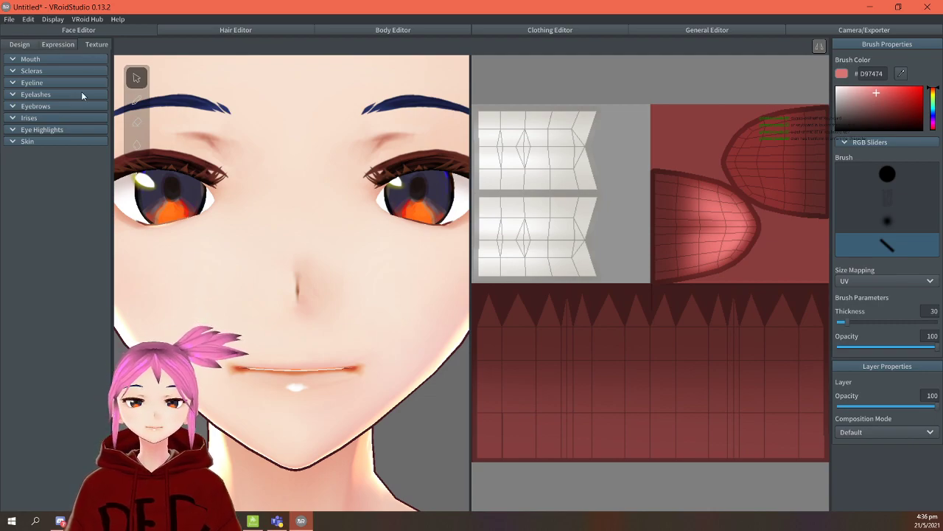
Show the face's Skin texture settings and set the skin's base colour to FBE9CC.
{"action": "left_click", "coordinate": [61, 140]}
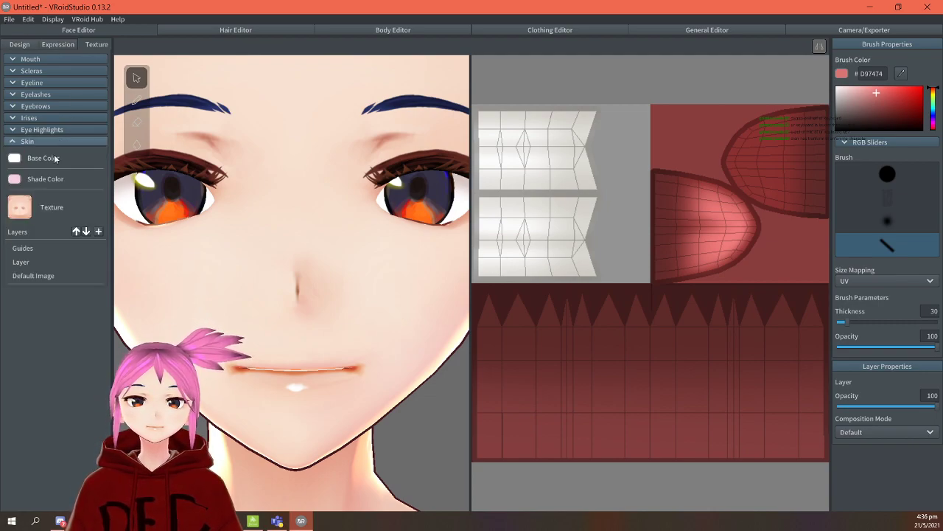
{"action": "left_click", "coordinate": [14, 159]}
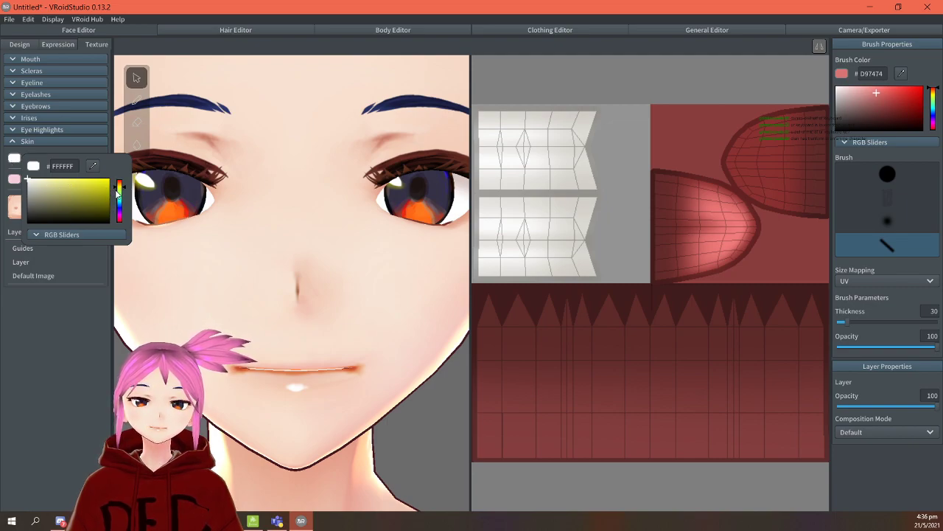
{"action": "mouse_move", "coordinate": [117, 208]}
{"action": "left_mouse_down"}
{"action": "mouse_move", "coordinate": [121, 218]}
{"action": "mouse_move", "coordinate": [118, 186]}
{"action": "mouse_move", "coordinate": [46, 182]}
{"action": "left_mouse_up"}
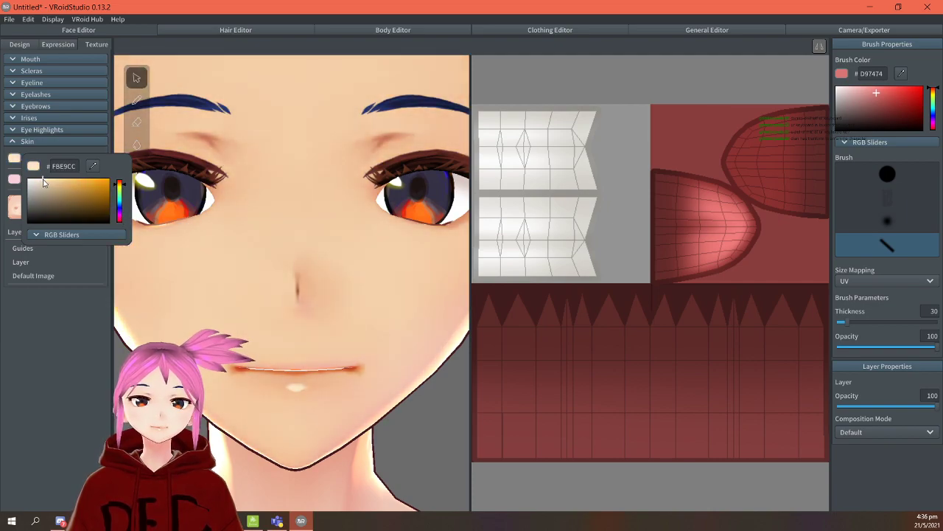
{"action": "left_click", "coordinate": [41, 289]}
Compare the face colour with the body and set the face skin's base colour to F2E6D1.
{"action": "scroll", "coordinate": [273, 225], "scroll_direction": "down", "scroll_amount": 5}
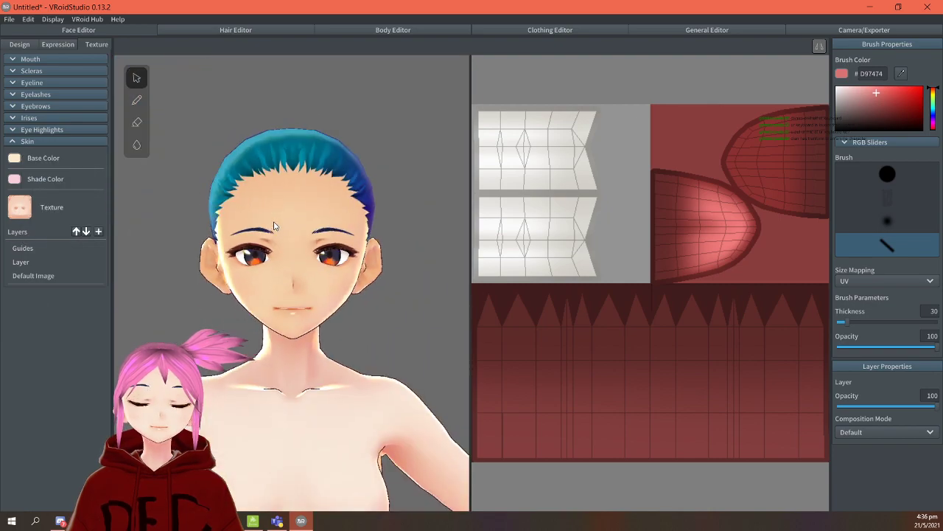
{"action": "scroll", "coordinate": [343, 335], "scroll_direction": "up", "scroll_amount": 3}
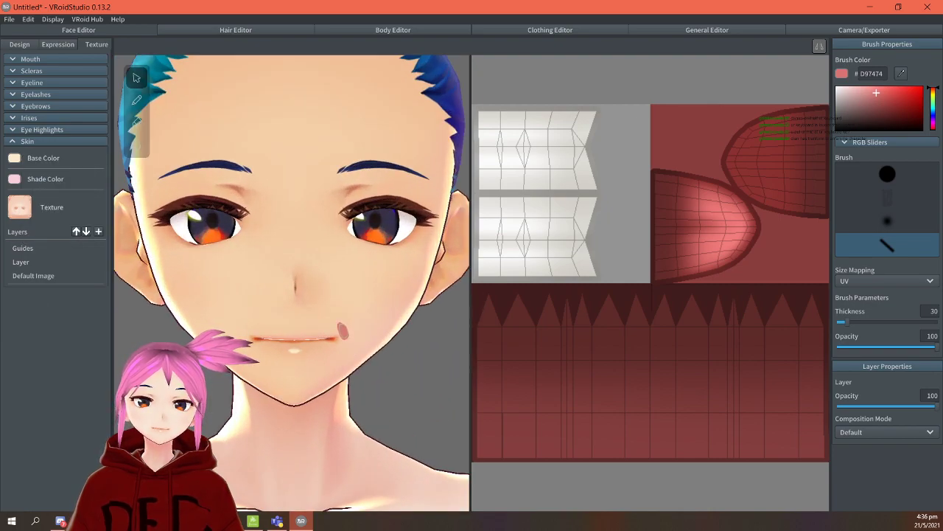
{"action": "scroll", "coordinate": [343, 333], "scroll_direction": "down", "scroll_amount": 1}
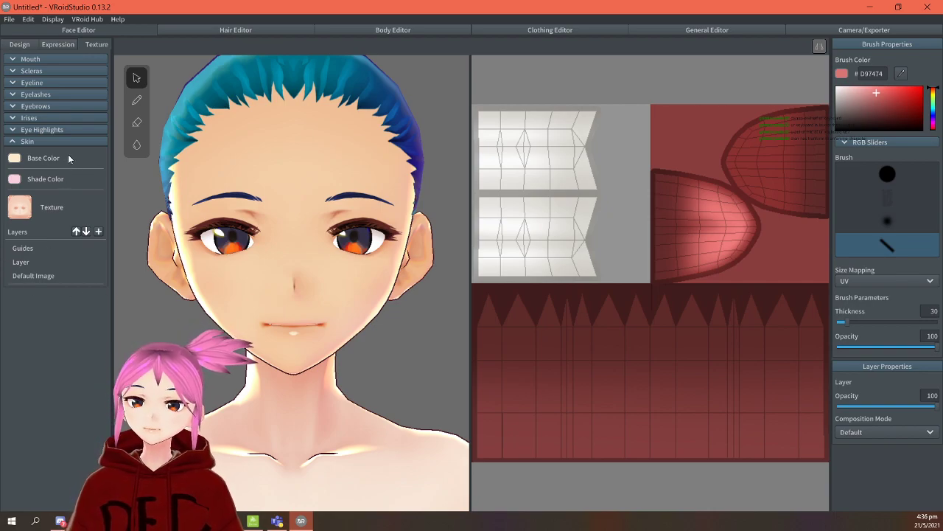
{"action": "left_click_drag", "start_coordinate": [57, 183], "coordinate": [35, 184]}
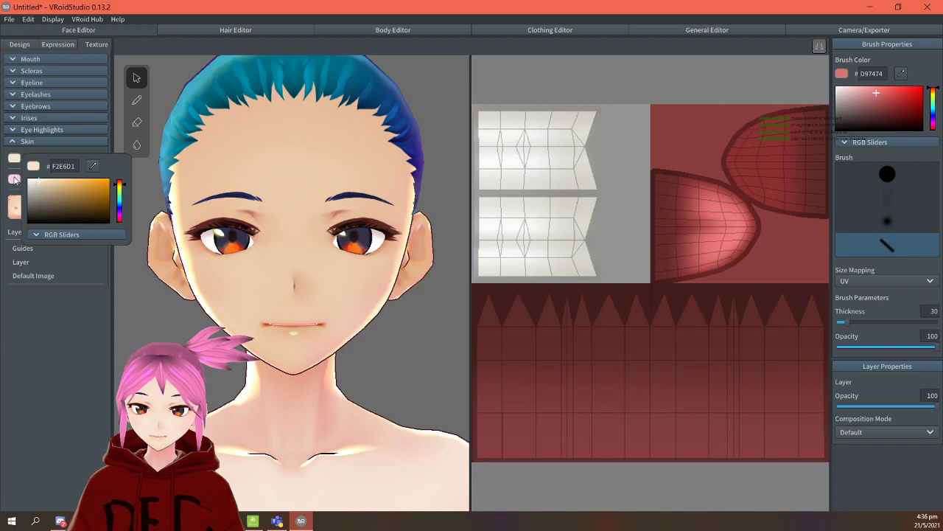
Set the face skin's shade colour to pink FFBFD3.
{"action": "left_click", "coordinate": [14, 179]}
{"action": "left_click", "coordinate": [14, 180]}
{"action": "mouse_move", "coordinate": [42, 206]}
{"action": "left_mouse_down"}
{"action": "mouse_move", "coordinate": [84, 230]}
{"action": "mouse_move", "coordinate": [64, 262]}
{"action": "mouse_move", "coordinate": [32, 226]}
{"action": "mouse_move", "coordinate": [48, 194]}
{"action": "left_mouse_up"}
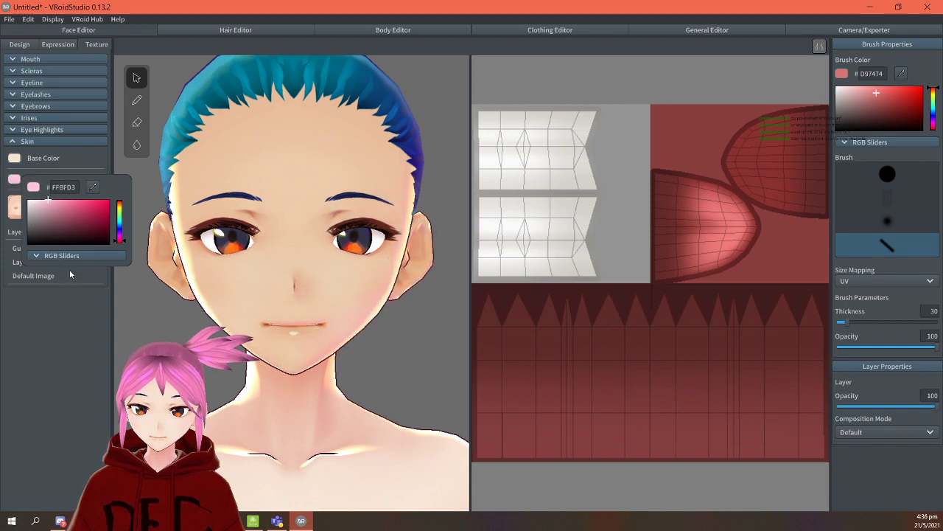
{"action": "left_click", "coordinate": [75, 310]}
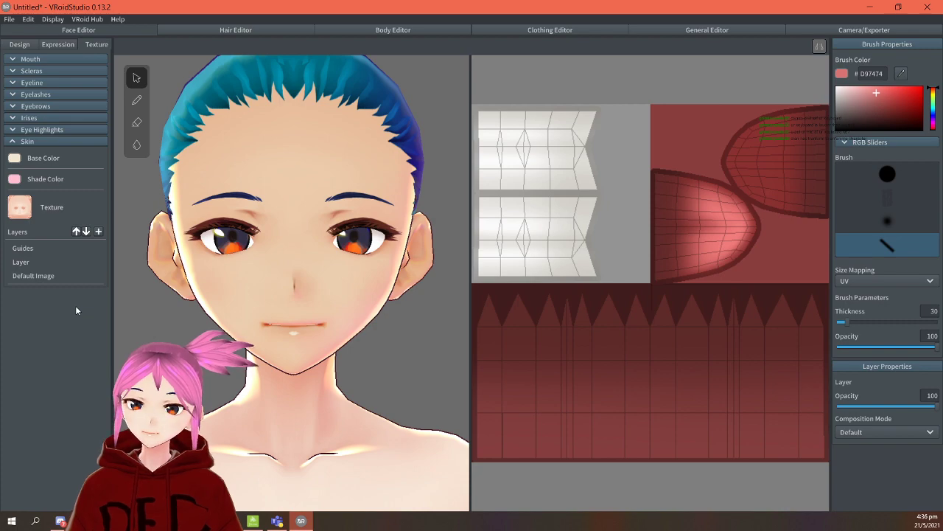
Try other hues and a near-white for the face skin's base colour, and settle on FEEDD7.
{"action": "left_click", "coordinate": [15, 158]}
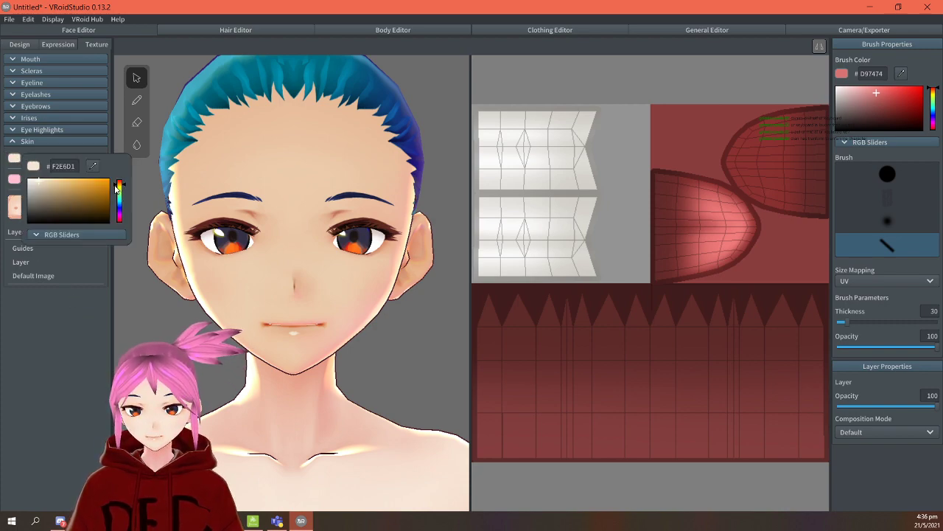
{"action": "left_click_drag", "start_coordinate": [120, 189], "coordinate": [119, 183]}
{"action": "left_click_drag", "start_coordinate": [59, 188], "coordinate": [95, 179]}
{"action": "left_click", "coordinate": [27, 181]}
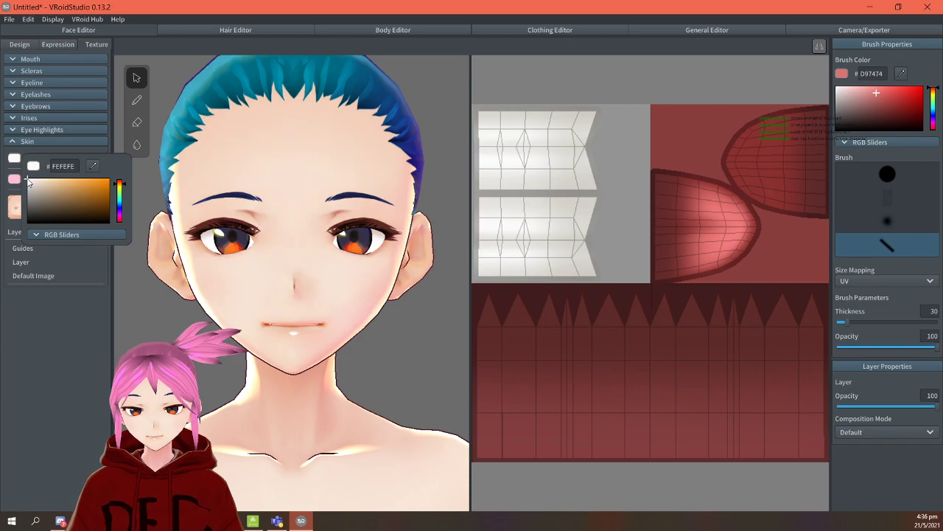
{"action": "left_click_drag", "start_coordinate": [33, 180], "coordinate": [43, 183]}
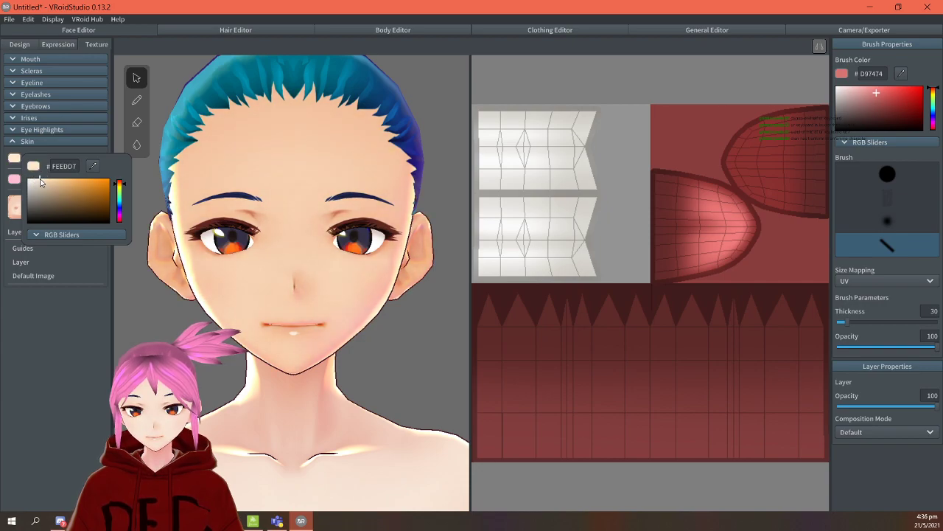
{"action": "left_click", "coordinate": [117, 267]}
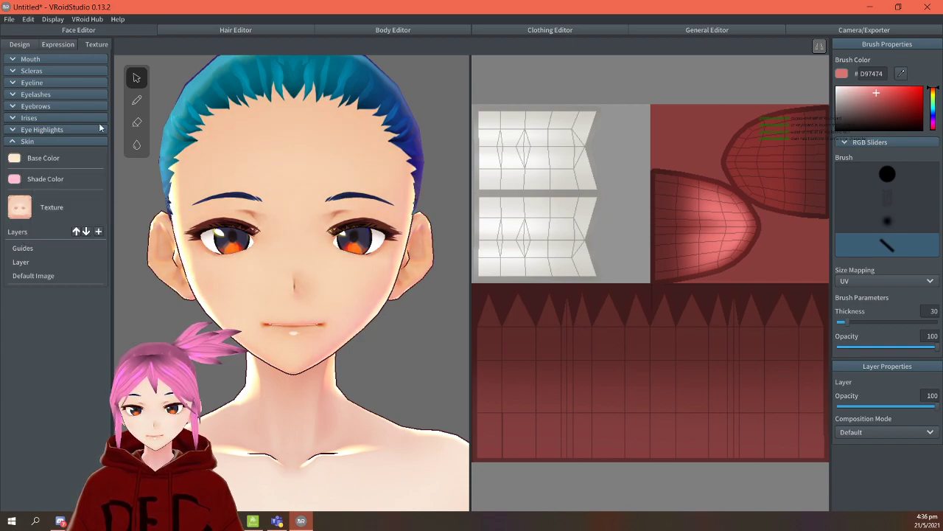
Return to the face design parameters and set Ear Size (Smaller) to 0.91.
{"action": "left_click", "coordinate": [18, 45]}
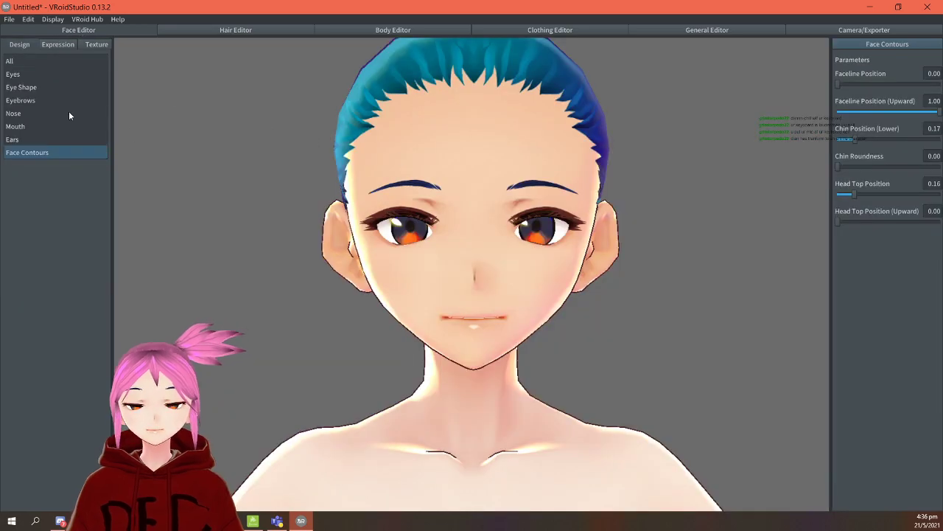
{"action": "left_click", "coordinate": [48, 87]}
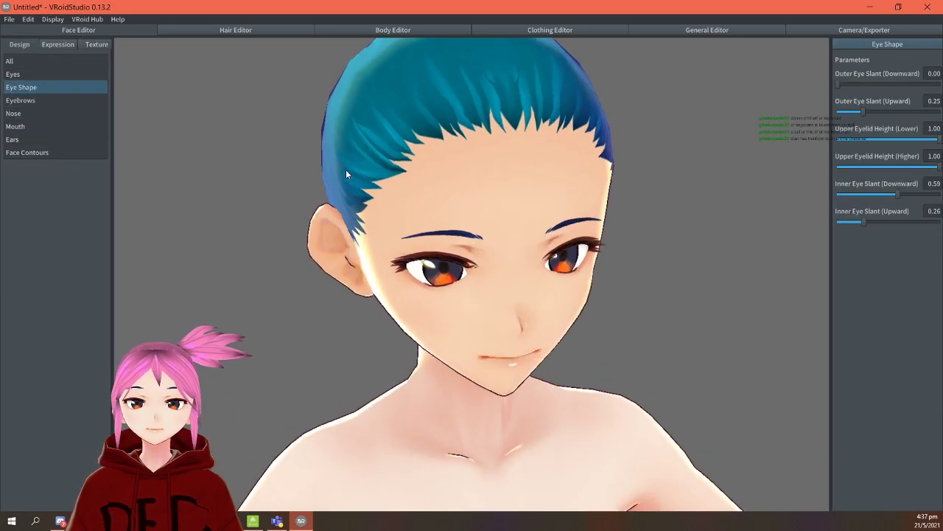
{"action": "left_click", "coordinate": [59, 140]}
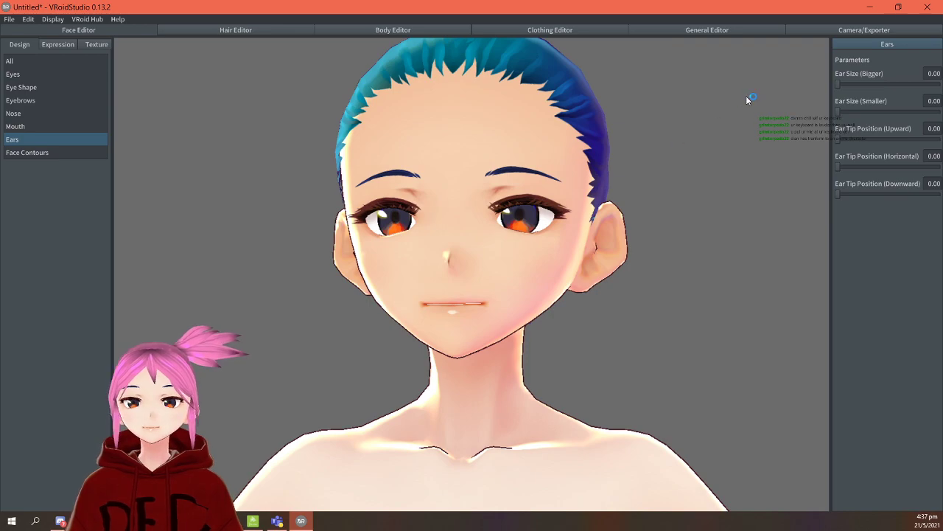
{"action": "left_click_drag", "start_coordinate": [839, 111], "coordinate": [931, 111]}
{"action": "mouse_move", "coordinate": [659, 167]}
{"action": "left_mouse_down"}
{"action": "mouse_move", "coordinate": [597, 168]}
{"action": "mouse_move", "coordinate": [663, 169]}
{"action": "left_mouse_up"}
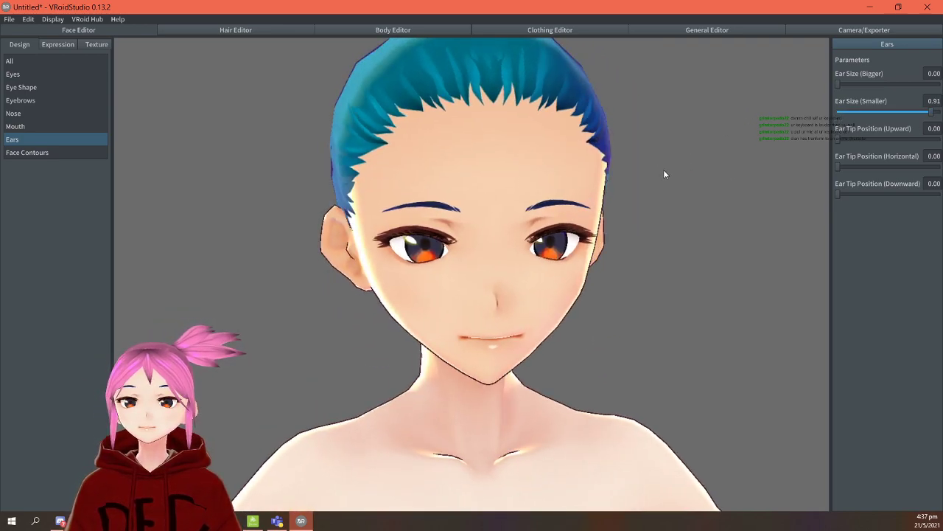
Switch to the hair design, select the Base Hair group, and change its base colour to pale pink.
{"action": "left_click", "coordinate": [274, 32]}
{"action": "left_click_drag", "start_coordinate": [253, 159], "coordinate": [596, 154]}
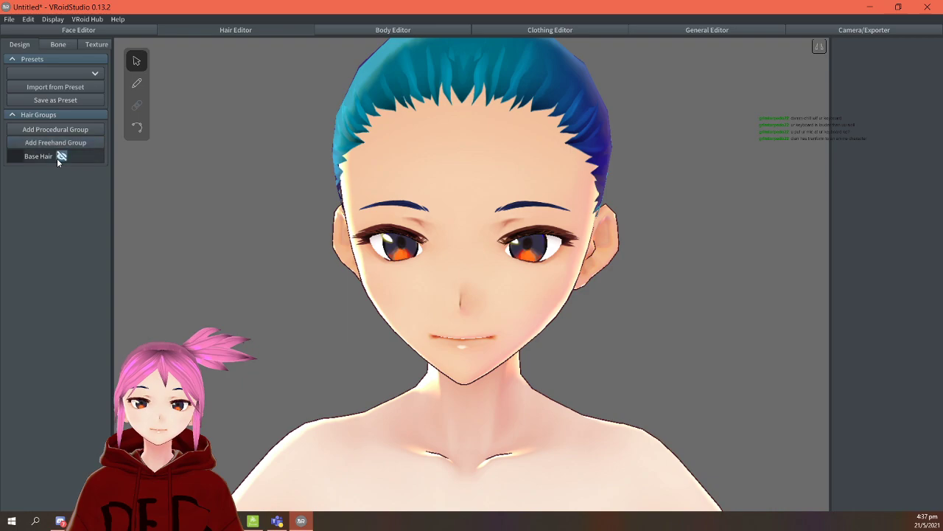
{"action": "left_click", "coordinate": [34, 156]}
{"action": "scroll", "coordinate": [593, 148], "scroll_direction": "down", "scroll_amount": 3}
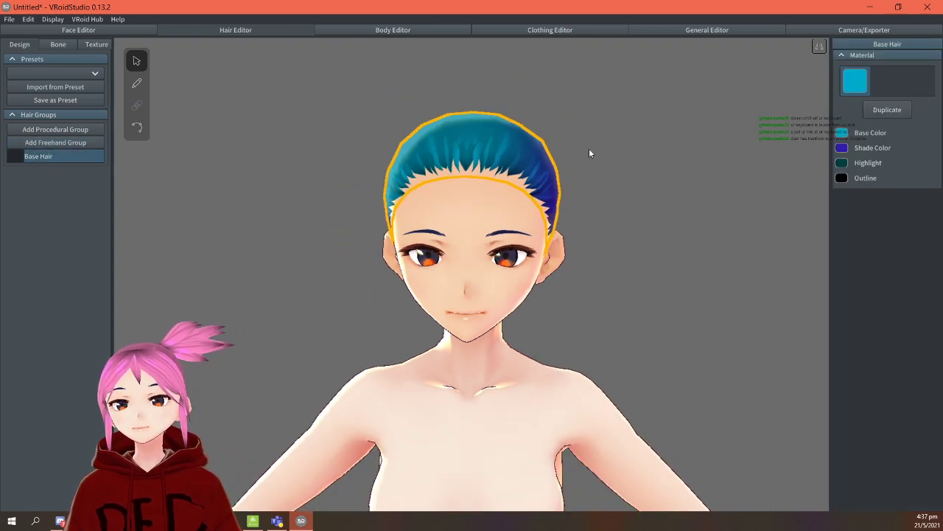
{"action": "right_click_drag", "start_coordinate": [588, 154], "coordinate": [590, 141]}
{"action": "scroll", "coordinate": [561, 150], "scroll_direction": "up", "scroll_amount": 2}
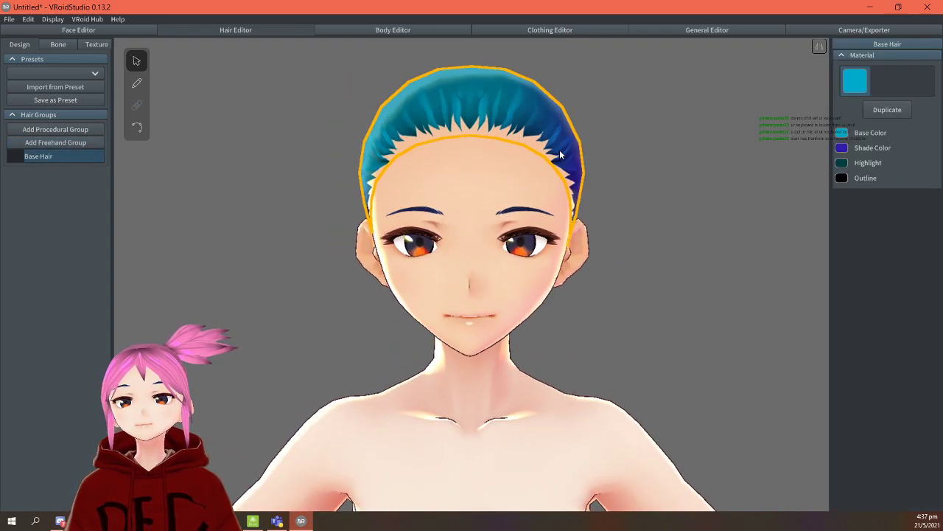
{"action": "left_click", "coordinate": [841, 132]}
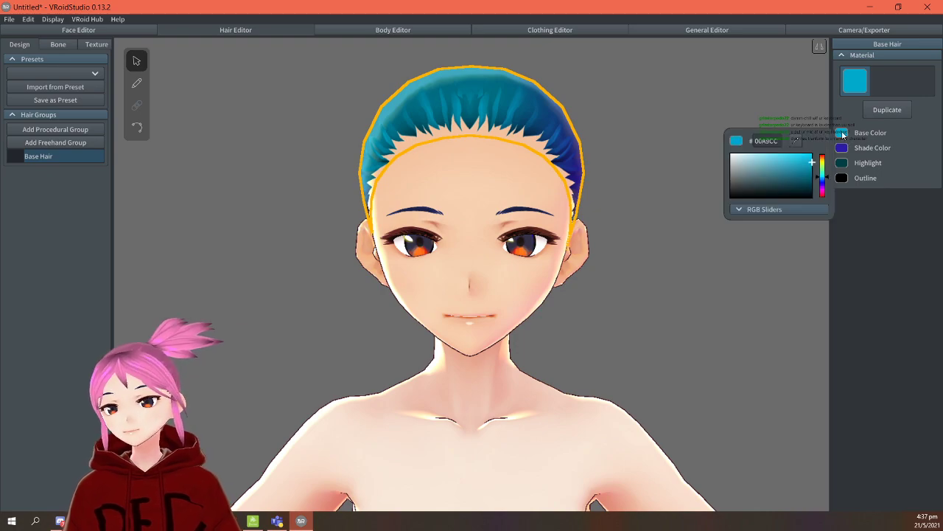
{"action": "mouse_move", "coordinate": [824, 171]}
{"action": "left_mouse_down"}
{"action": "mouse_move", "coordinate": [822, 193]}
{"action": "mouse_move", "coordinate": [745, 153]}
{"action": "left_mouse_up"}
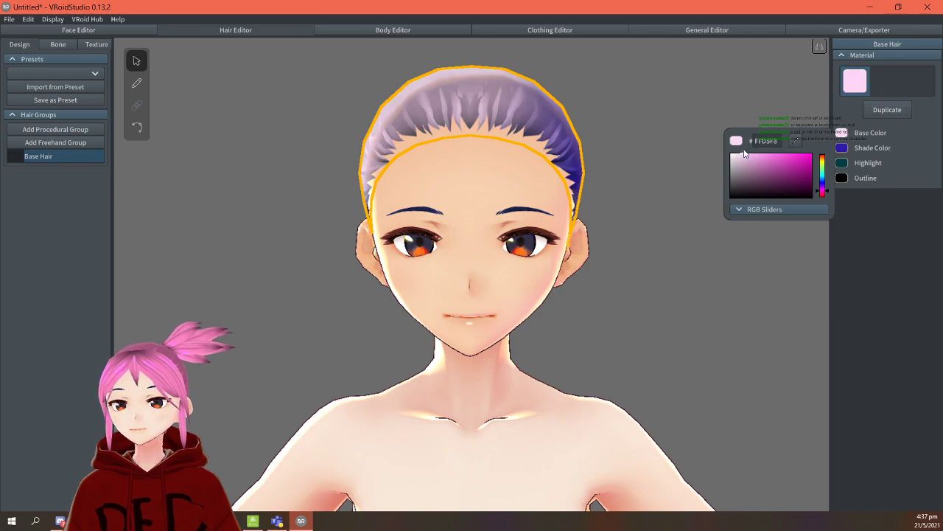
Sample the base hair's shade colour from the hair on the model and adjust it to CB8BC0.
{"action": "left_click", "coordinate": [845, 149]}
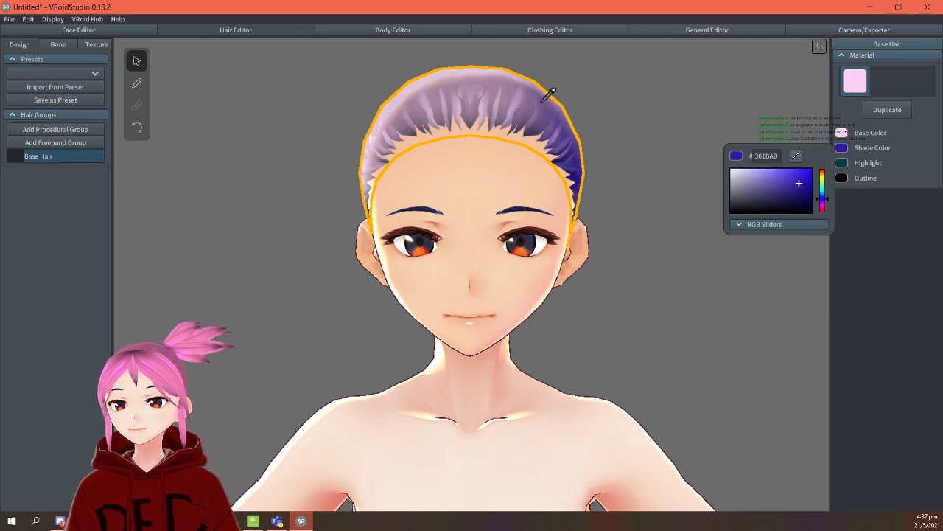
{"action": "left_click", "coordinate": [484, 84]}
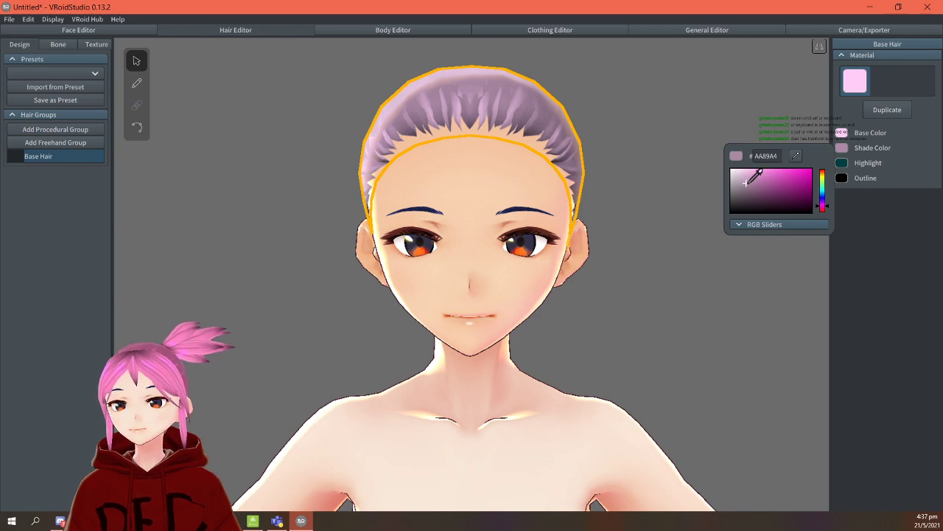
{"action": "left_click_drag", "start_coordinate": [745, 184], "coordinate": [756, 180]}
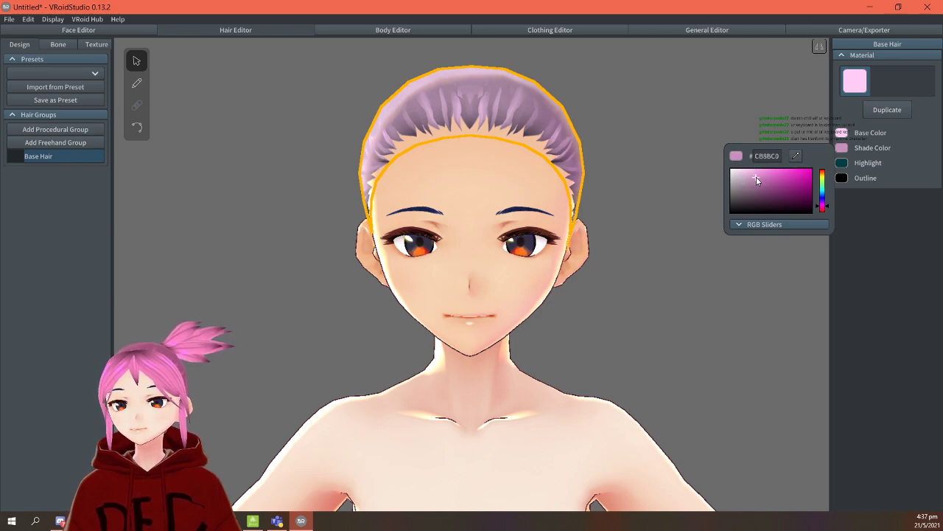
Deepen the base hair's base colour to the more saturated pink FF89E4.
{"action": "left_click_drag", "start_coordinate": [649, 190], "coordinate": [434, 190]}
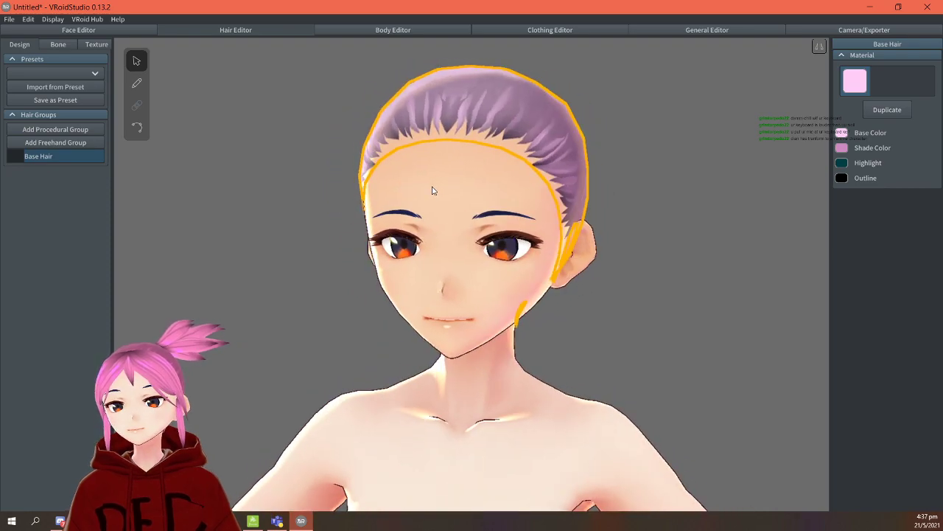
{"action": "left_click", "coordinate": [842, 133]}
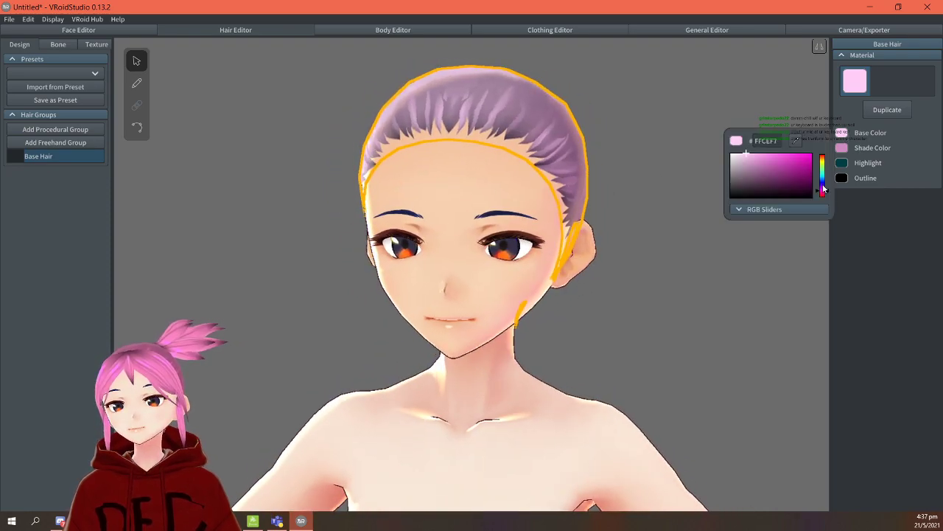
{"action": "mouse_move", "coordinate": [767, 171]}
{"action": "left_mouse_down"}
{"action": "mouse_move", "coordinate": [776, 158]}
{"action": "mouse_move", "coordinate": [807, 156]}
{"action": "mouse_move", "coordinate": [769, 154]}
{"action": "left_mouse_up"}
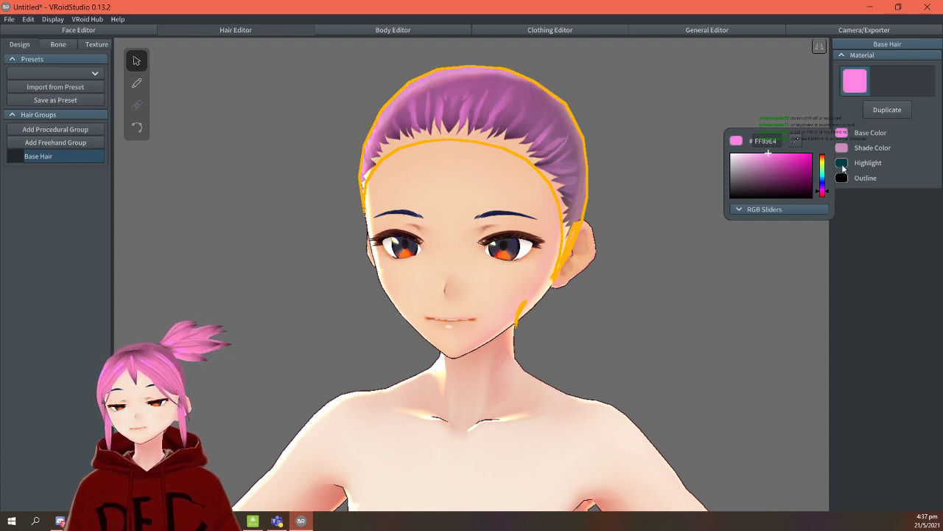
Sample the base hair's shade colour from the shaded hair on the model until it is B360A0.
{"action": "left_click", "coordinate": [842, 148]}
{"action": "left_click", "coordinate": [795, 156]}
{"action": "left_click", "coordinate": [502, 96]}
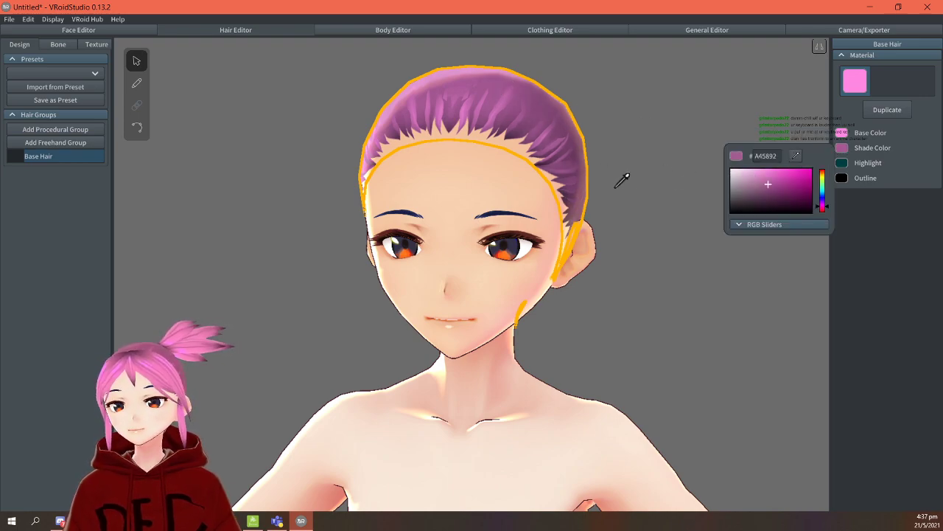
{"action": "left_click", "coordinate": [796, 156]}
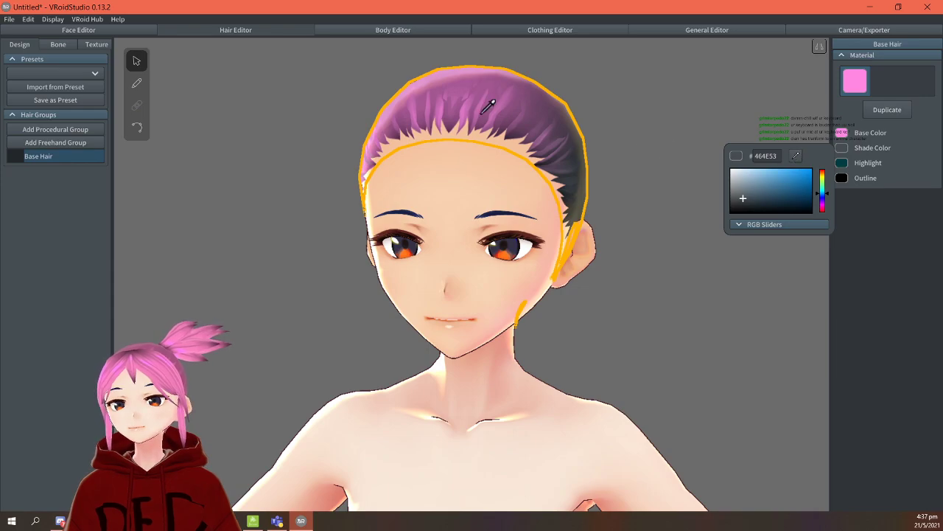
{"action": "left_click", "coordinate": [513, 89]}
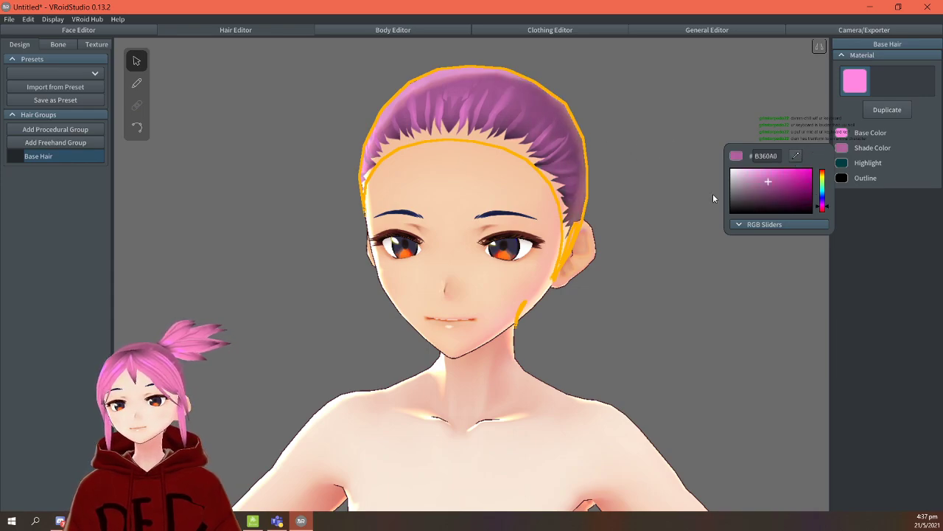
{"action": "left_click", "coordinate": [562, 189]}
Change the base hair's highlight colour to a pinkish red.
{"action": "right_click_drag", "start_coordinate": [562, 189], "coordinate": [548, 162]}
{"action": "left_click", "coordinate": [841, 163]}
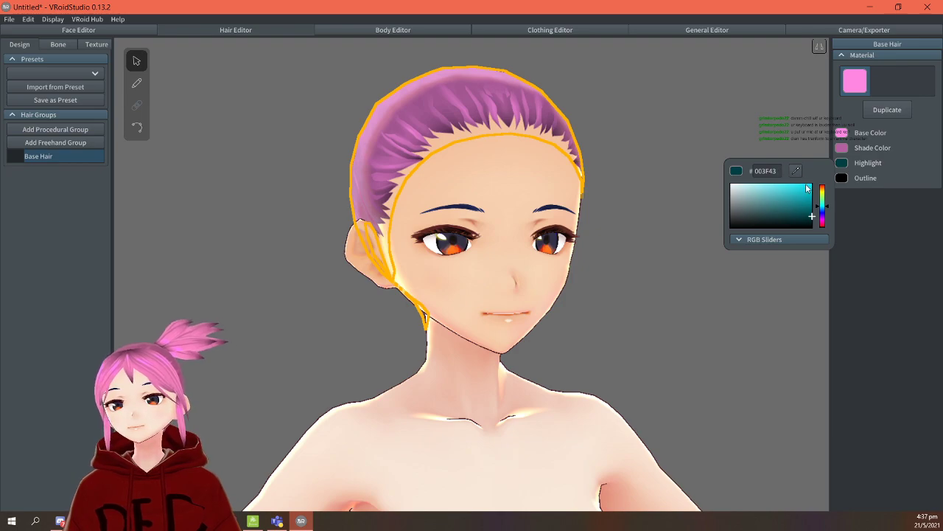
{"action": "left_click_drag", "start_coordinate": [826, 214], "coordinate": [782, 186]}
{"action": "left_click", "coordinate": [860, 183]}
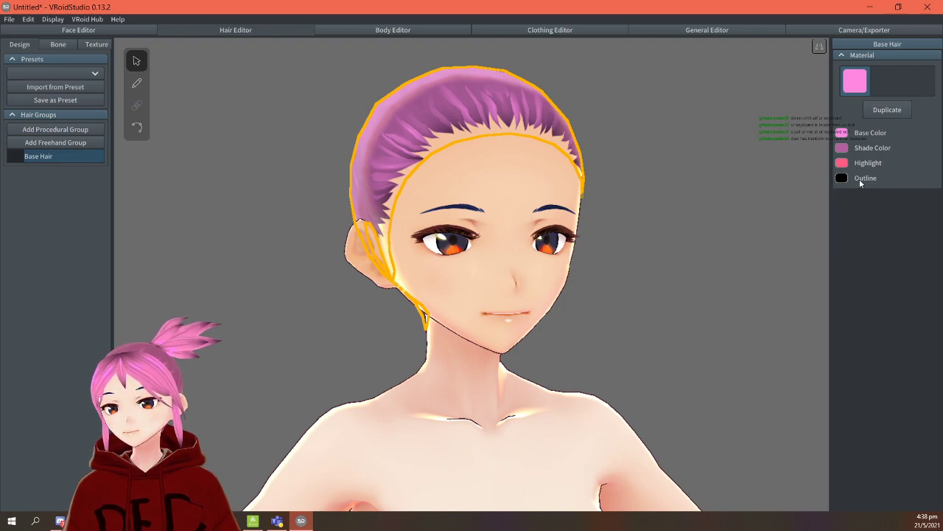
{"action": "left_click", "coordinate": [837, 180]}
{"action": "left_click", "coordinate": [863, 236]}
{"action": "right_click_drag", "start_coordinate": [534, 198], "coordinate": [278, 203]}
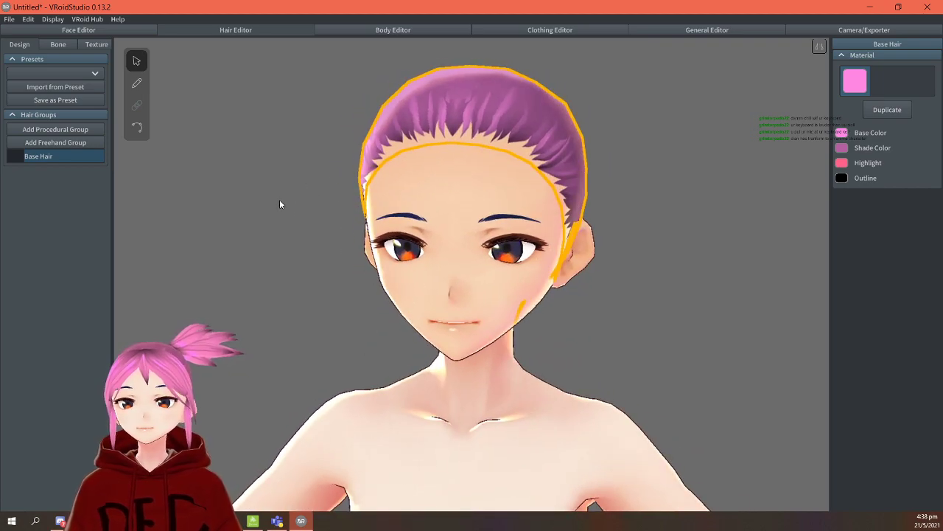
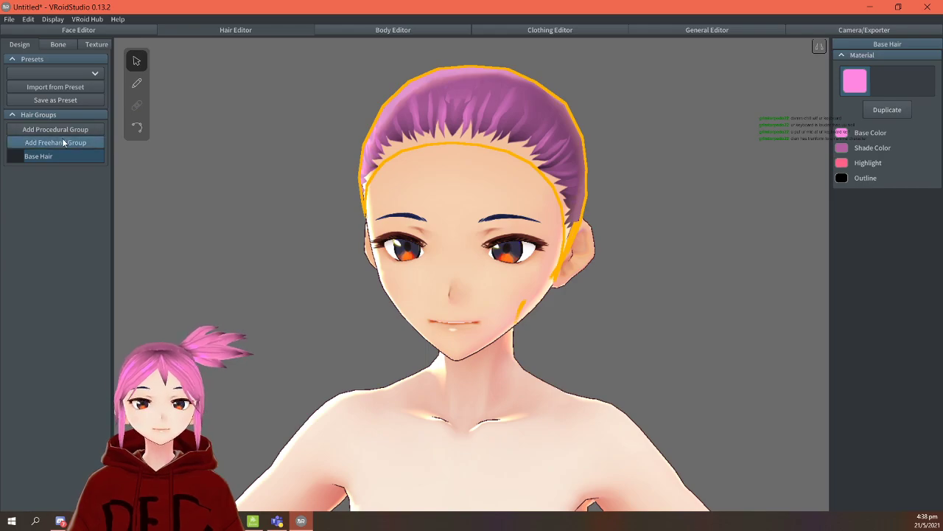
Add a freehand hair group, try pulling its guide mesh inward beside the ear and jaw, and undo those moves.
{"action": "left_click", "coordinate": [64, 142]}
{"action": "mouse_move", "coordinate": [651, 168]}
{"action": "right_mouse_down"}
{"action": "mouse_move", "coordinate": [628, 185]}
{"action": "mouse_move", "coordinate": [679, 157]}
{"action": "mouse_move", "coordinate": [629, 170]}
{"action": "mouse_move", "coordinate": [644, 173]}
{"action": "mouse_move", "coordinate": [601, 230]}
{"action": "right_mouse_up"}
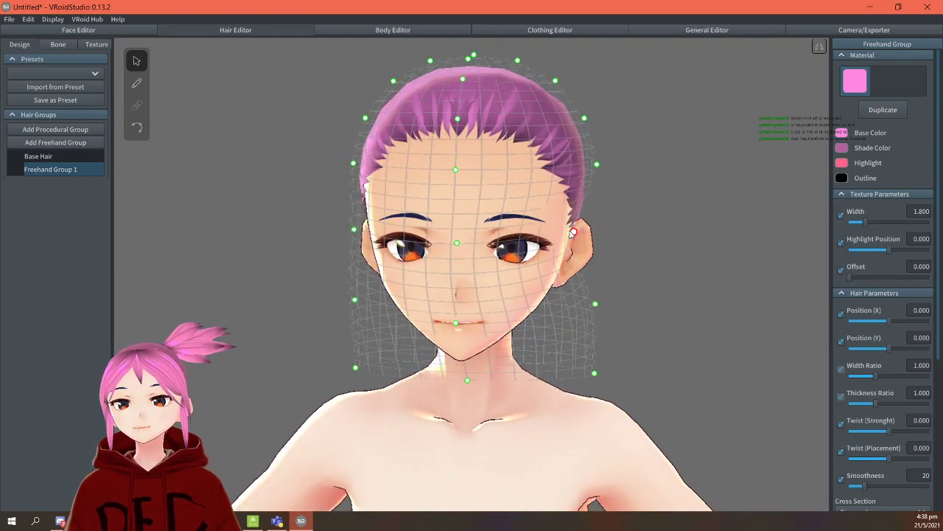
{"action": "mouse_move", "coordinate": [596, 307]}
{"action": "left_mouse_down"}
{"action": "mouse_move", "coordinate": [569, 307]}
{"action": "mouse_move", "coordinate": [587, 309]}
{"action": "left_mouse_up"}
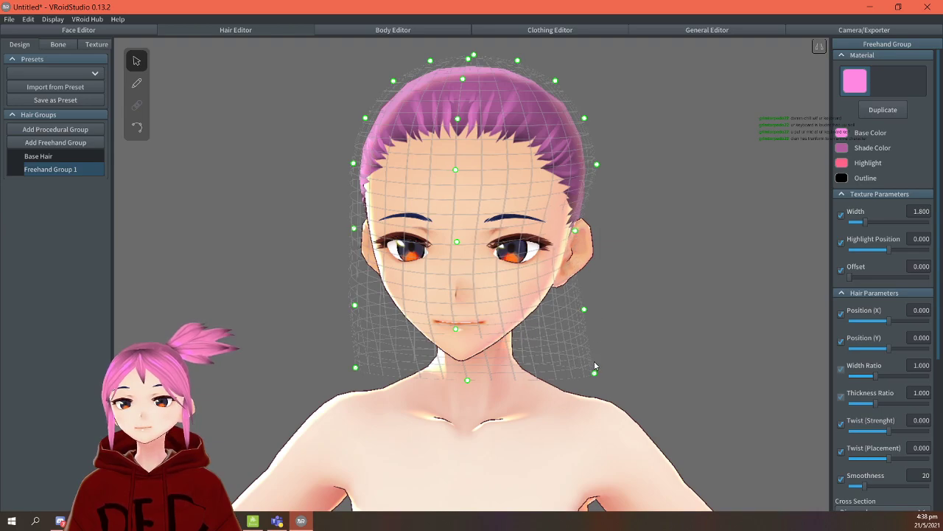
{"action": "key", "text": "ctrl+z"}
{"action": "key", "text": "ctrl+z"}
{"action": "key", "text": "ctrl+z"}
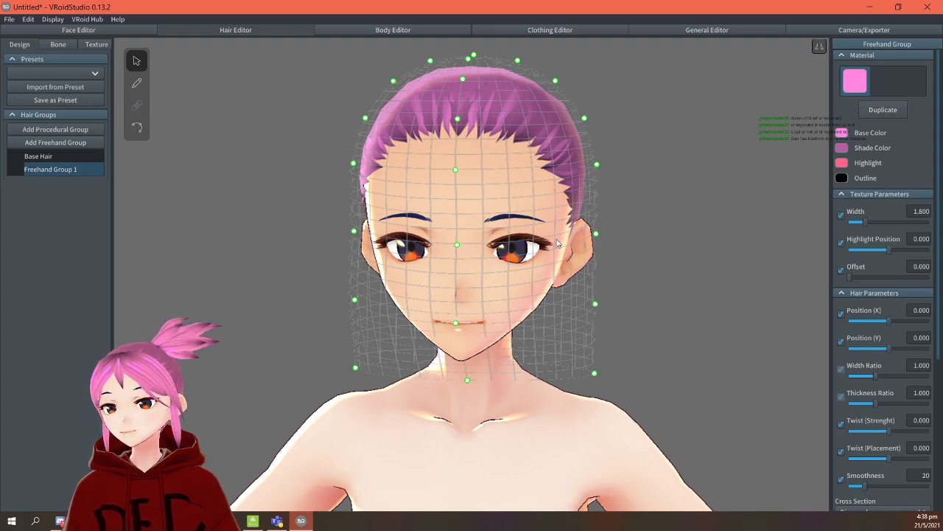
Reselect Freehand Group 1 and pull its guide mesh's side points inward at ear, jaw and neck level, raising the lowest one.
{"action": "right_click_drag", "start_coordinate": [621, 231], "coordinate": [621, 230]}
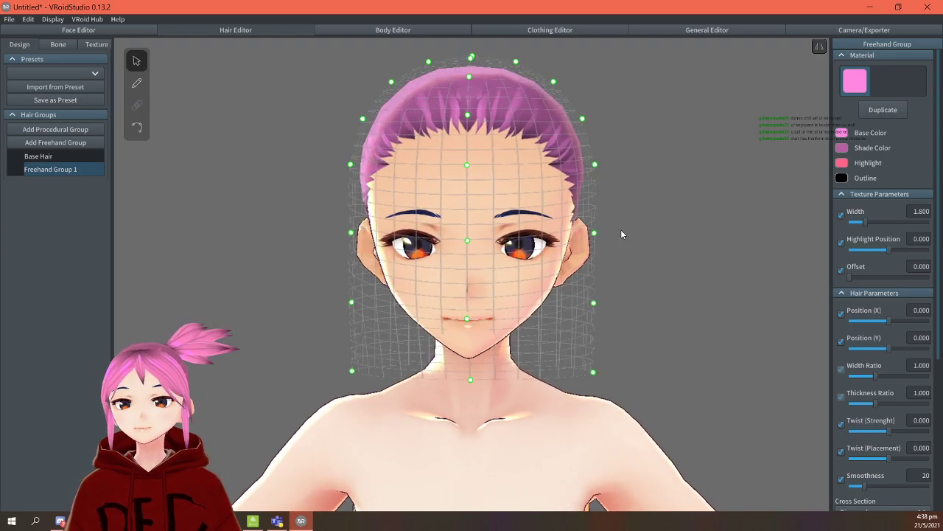
{"action": "left_click", "coordinate": [596, 234]}
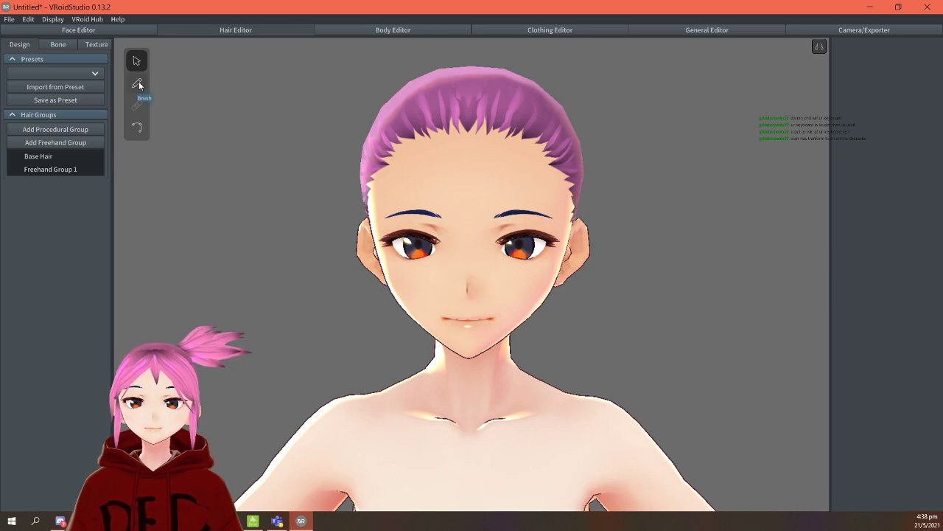
{"action": "left_click", "coordinate": [53, 170]}
{"action": "left_click_drag", "start_coordinate": [595, 232], "coordinate": [573, 237]}
{"action": "left_click_drag", "start_coordinate": [594, 302], "coordinate": [574, 304]}
{"action": "left_click_drag", "start_coordinate": [595, 373], "coordinate": [572, 352]}
{"action": "right_click_drag", "start_coordinate": [622, 318], "coordinate": [542, 253]}
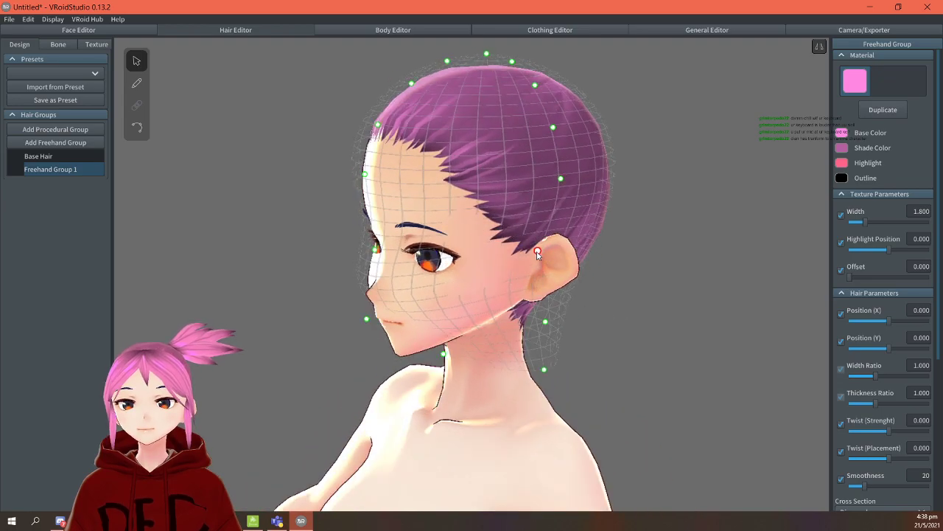
{"action": "right_click_drag", "start_coordinate": [642, 308], "coordinate": [549, 282]}
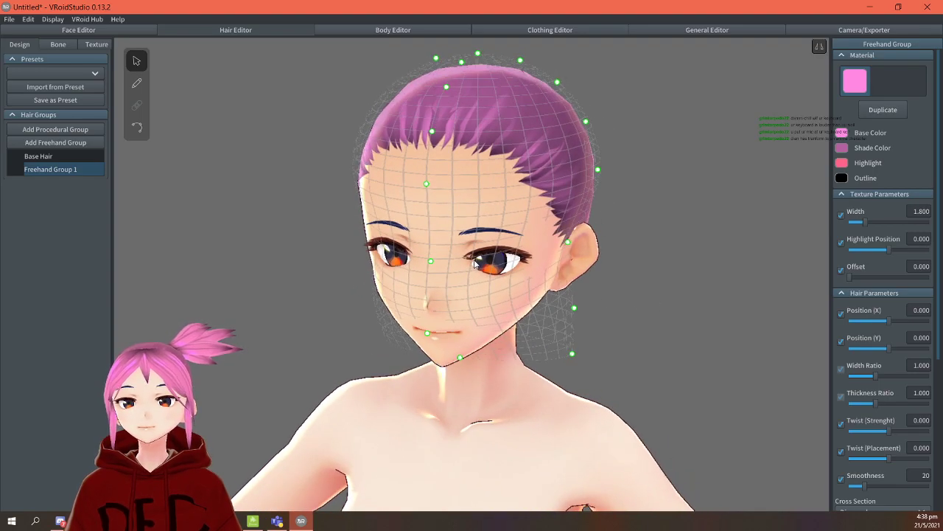
Switch to the hair brush and lower the starting point of its Fluffy curve so strands begin narrow.
{"action": "left_click", "coordinate": [137, 83]}
{"action": "scroll", "coordinate": [880, 345], "scroll_direction": "down", "scroll_amount": 3}
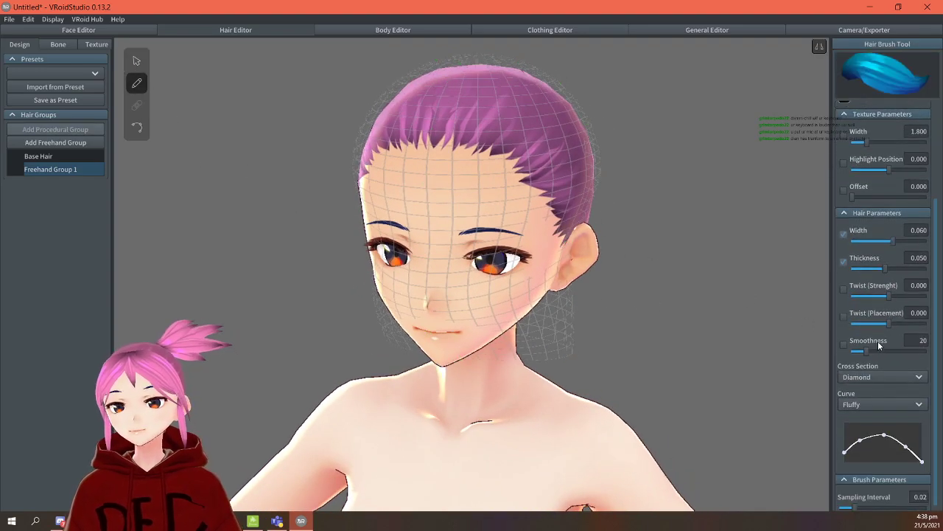
{"action": "scroll", "coordinate": [878, 345], "scroll_direction": "down", "scroll_amount": 1}
{"action": "left_click_drag", "start_coordinate": [846, 446], "coordinate": [845, 457]}
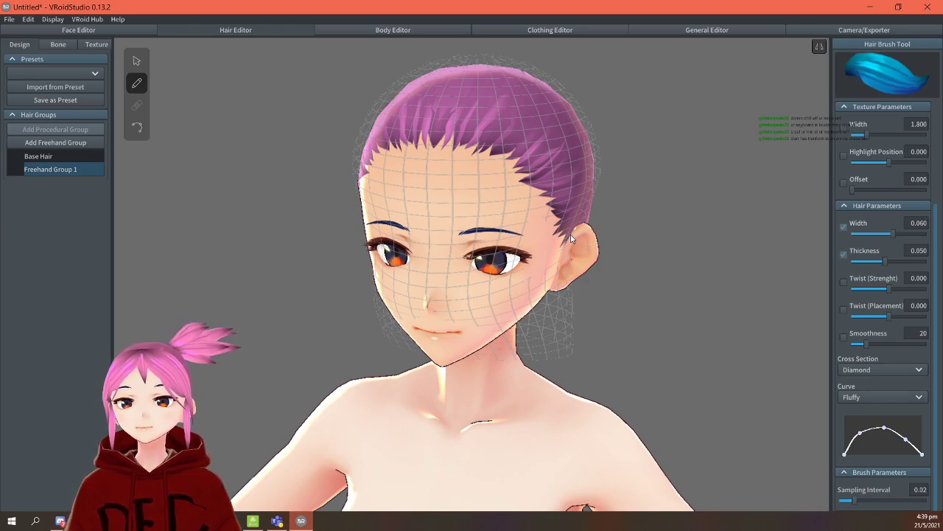
Try a vertical hair strand hanging in front of the ear, and undo it.
{"action": "left_click_drag", "start_coordinate": [573, 233], "coordinate": [571, 360]}
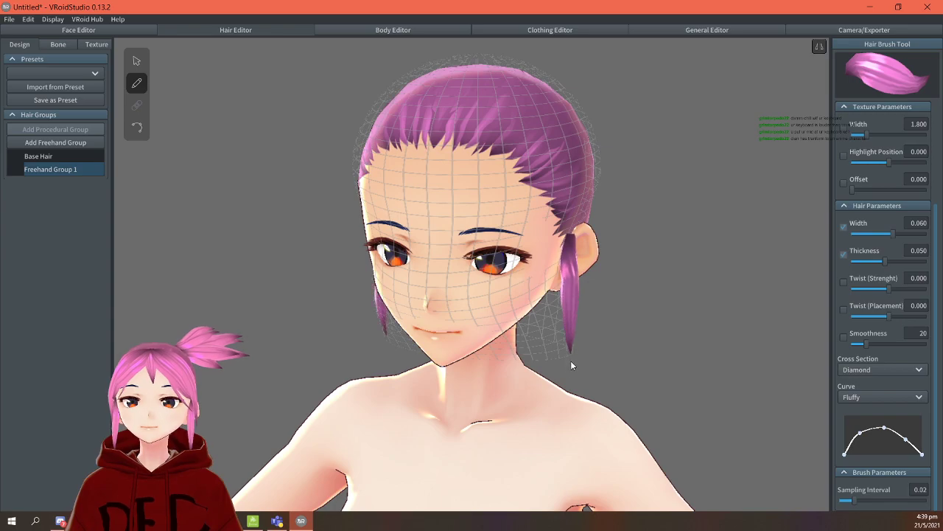
{"action": "mouse_move", "coordinate": [631, 337]}
{"action": "right_mouse_down"}
{"action": "mouse_move", "coordinate": [598, 343]}
{"action": "mouse_move", "coordinate": [537, 315]}
{"action": "mouse_move", "coordinate": [509, 321]}
{"action": "right_mouse_up"}
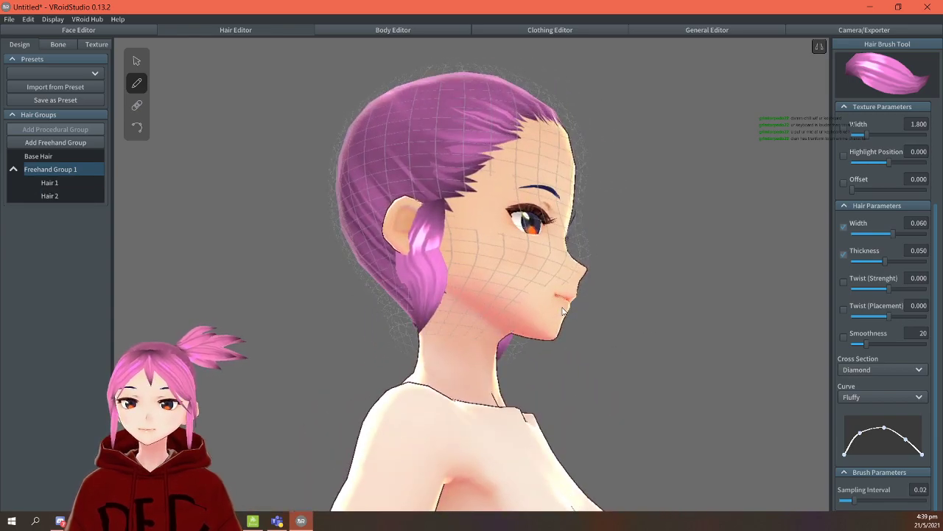
{"action": "key", "text": "ctrl+z"}
Select the Base Hair group and shift its base colour to the pink FF80D0.
{"action": "mouse_move", "coordinate": [609, 255]}
{"action": "right_mouse_down"}
{"action": "mouse_move", "coordinate": [610, 268]}
{"action": "mouse_move", "coordinate": [475, 251]}
{"action": "right_mouse_up"}
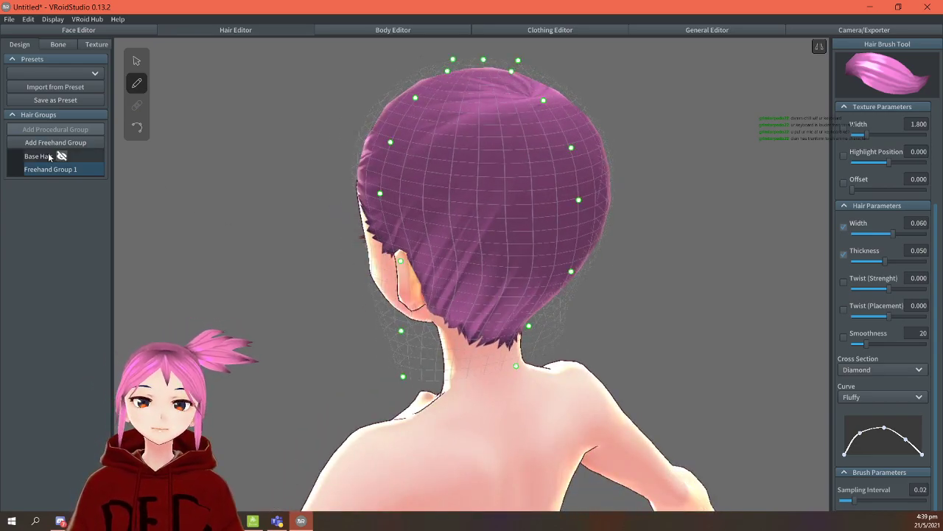
{"action": "right_click_drag", "start_coordinate": [249, 221], "coordinate": [283, 218]}
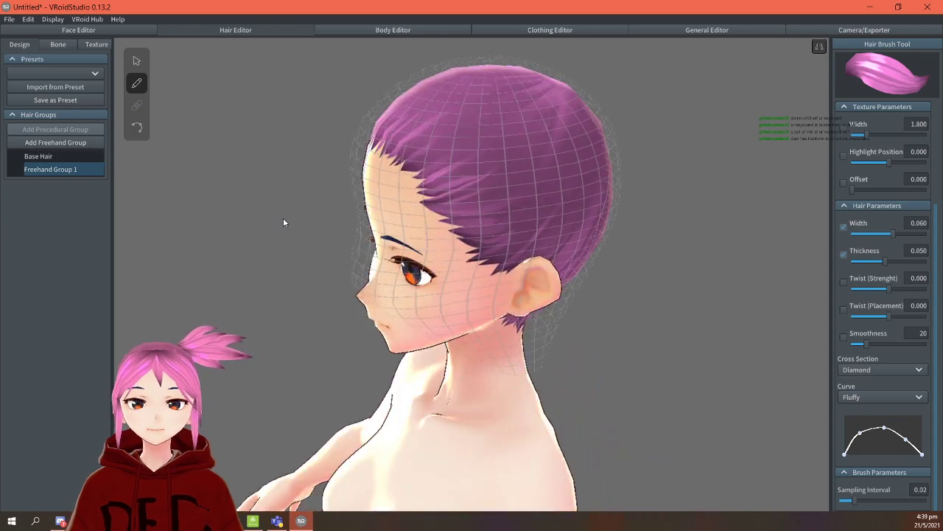
{"action": "left_click", "coordinate": [44, 156]}
{"action": "right_click_drag", "start_coordinate": [471, 177], "coordinate": [825, 152]}
{"action": "left_click", "coordinate": [842, 148]}
{"action": "mouse_move", "coordinate": [773, 157]}
{"action": "left_mouse_down"}
{"action": "mouse_move", "coordinate": [753, 153]}
{"action": "mouse_move", "coordinate": [833, 144]}
{"action": "left_mouse_up"}
{"action": "left_click_drag", "start_coordinate": [826, 187], "coordinate": [822, 188]}
{"action": "mouse_move", "coordinate": [763, 166]}
{"action": "left_mouse_down"}
{"action": "mouse_move", "coordinate": [726, 134]}
{"action": "mouse_move", "coordinate": [771, 134]}
{"action": "left_mouse_up"}
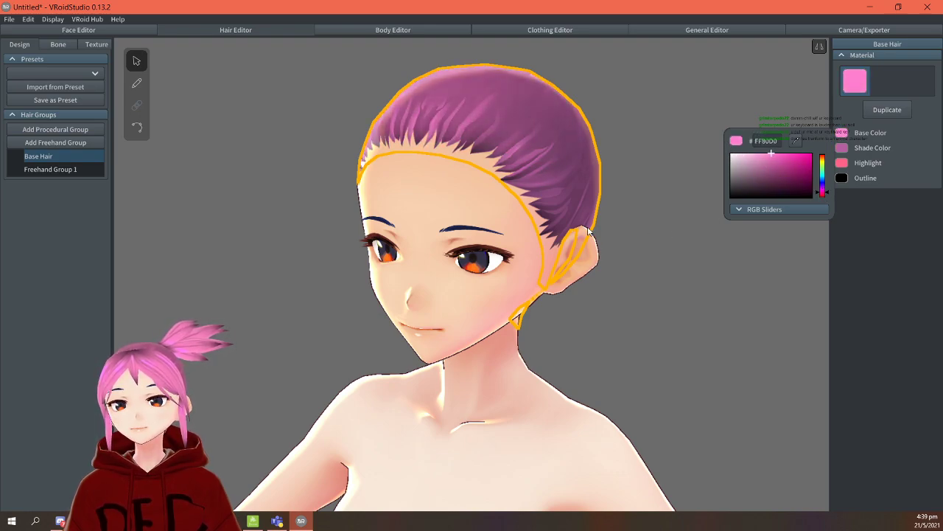
{"action": "left_click", "coordinate": [611, 232]}
{"action": "right_click_drag", "start_coordinate": [641, 236], "coordinate": [666, 236]}
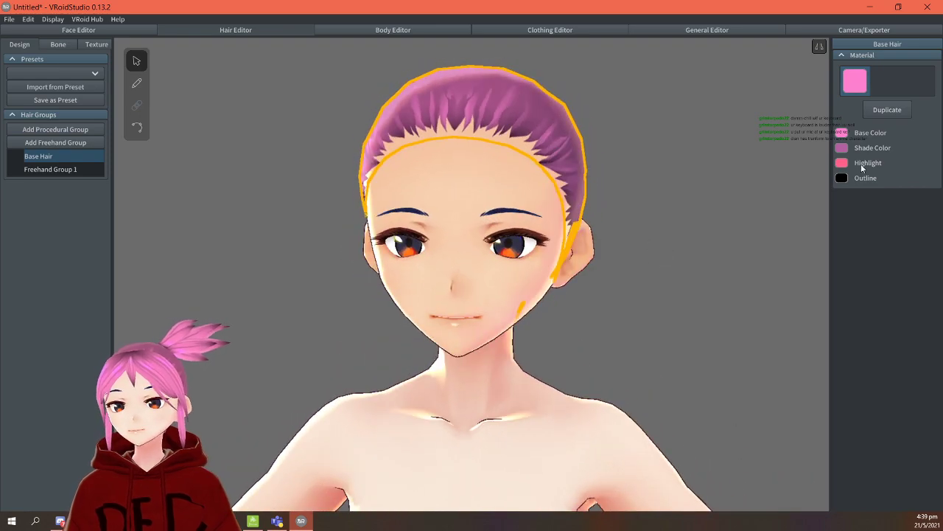
Warm the base hair's base colour to FF80BE and sample its shade colour from the model's hair as 9F5077.
{"action": "left_click", "coordinate": [843, 134]}
{"action": "left_click_drag", "start_coordinate": [823, 189], "coordinate": [823, 193]}
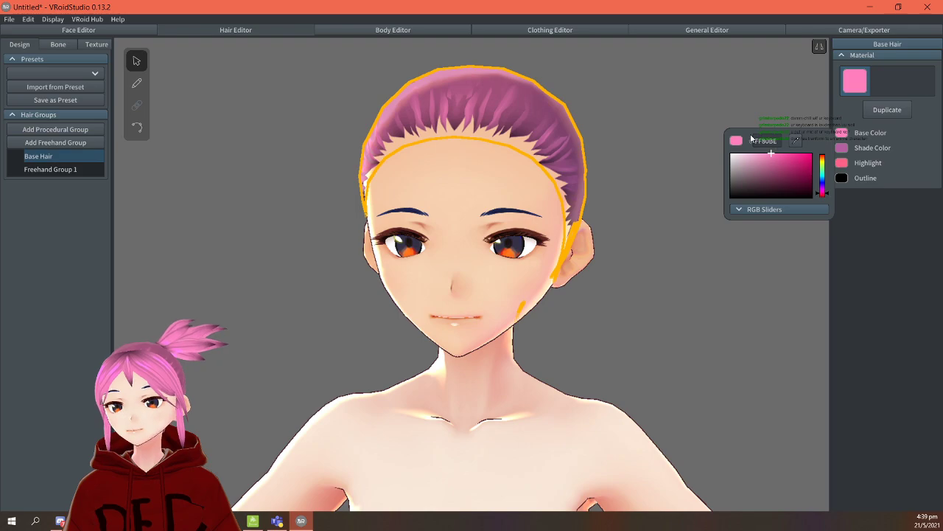
{"action": "left_click", "coordinate": [633, 161]}
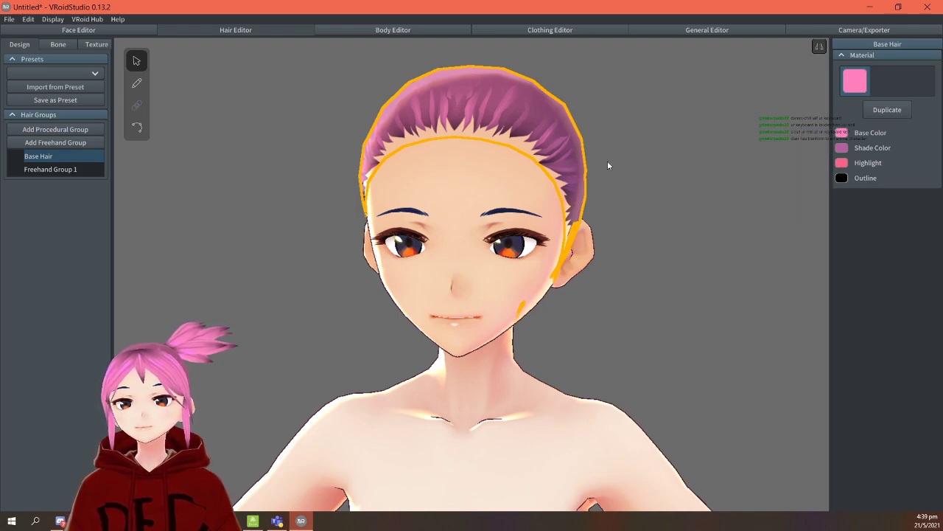
{"action": "left_click", "coordinate": [842, 149]}
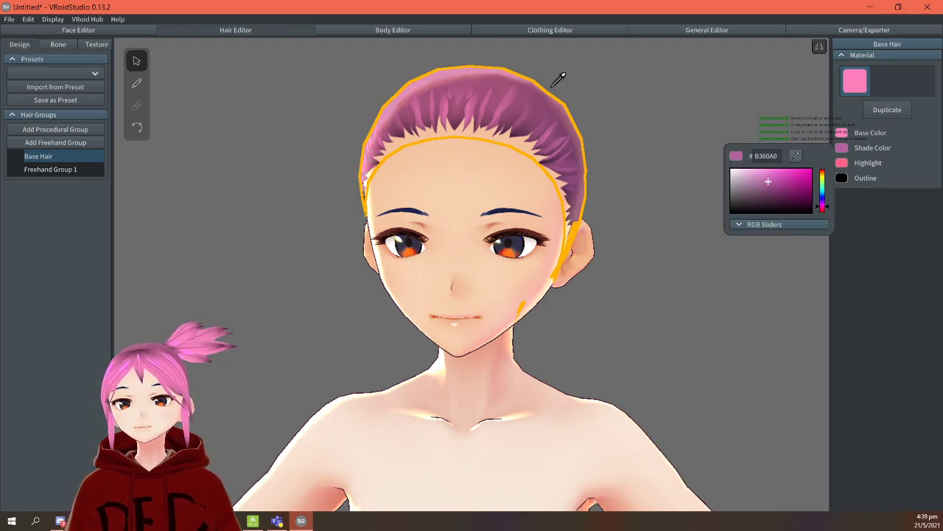
{"action": "left_click", "coordinate": [507, 79]}
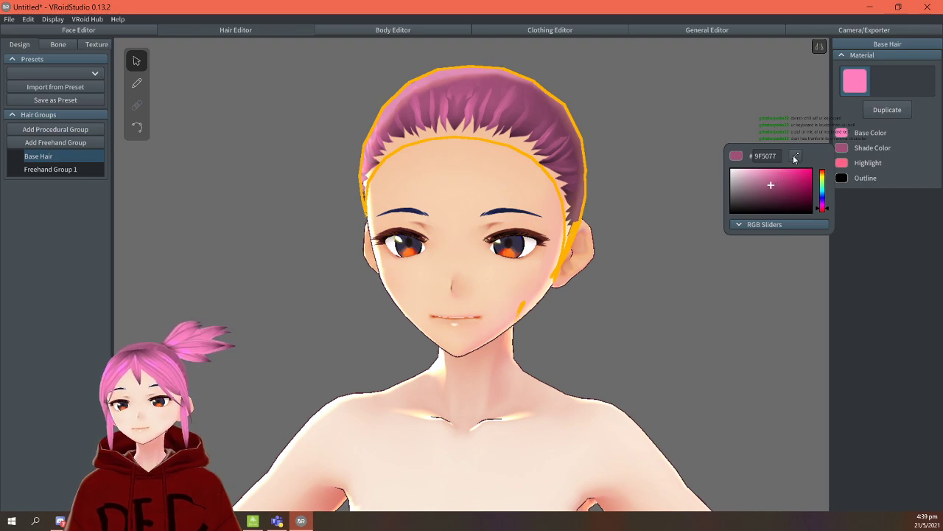
{"action": "left_click", "coordinate": [653, 198]}
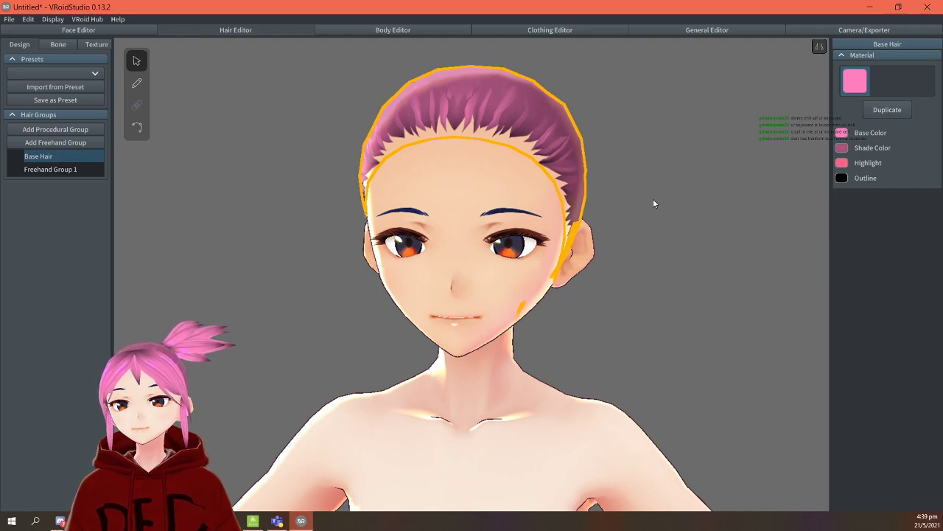
{"action": "left_click", "coordinate": [602, 206]}
{"action": "right_click_drag", "start_coordinate": [603, 206], "coordinate": [482, 234]}
Draw a strand in Freehand Group 1 from the hairline before the ear down to the neck, undoing the first attempt.
{"action": "left_click", "coordinate": [46, 170]}
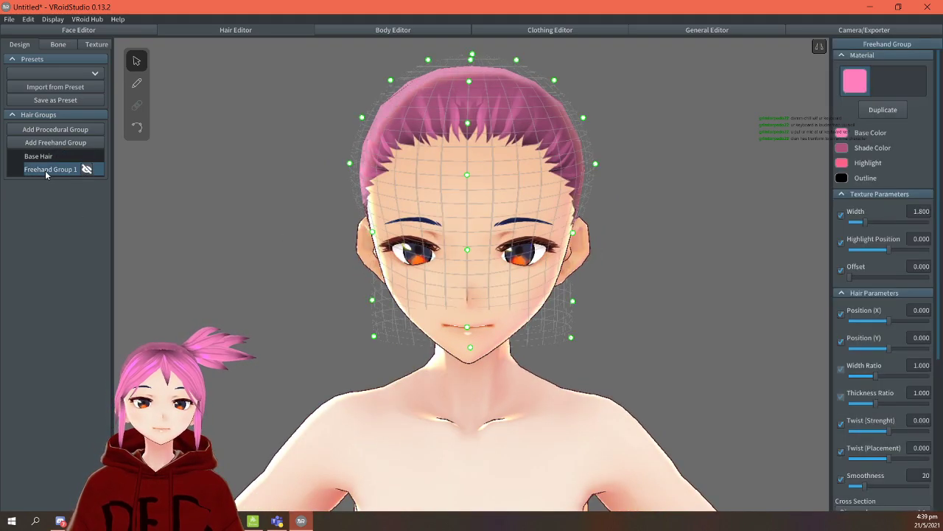
{"action": "right_click_drag", "start_coordinate": [646, 275], "coordinate": [633, 275]}
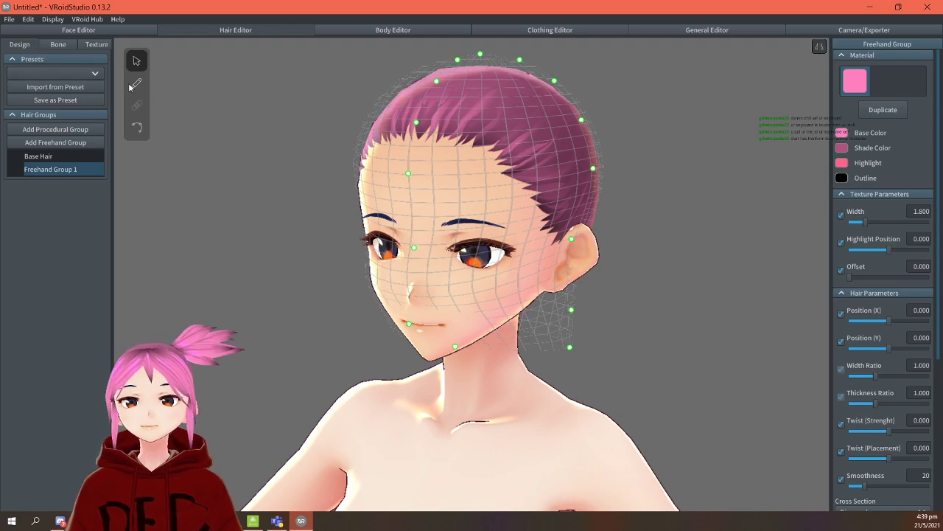
{"action": "key", "text": "b"}
{"action": "left_click_drag", "start_coordinate": [565, 237], "coordinate": [567, 336]}
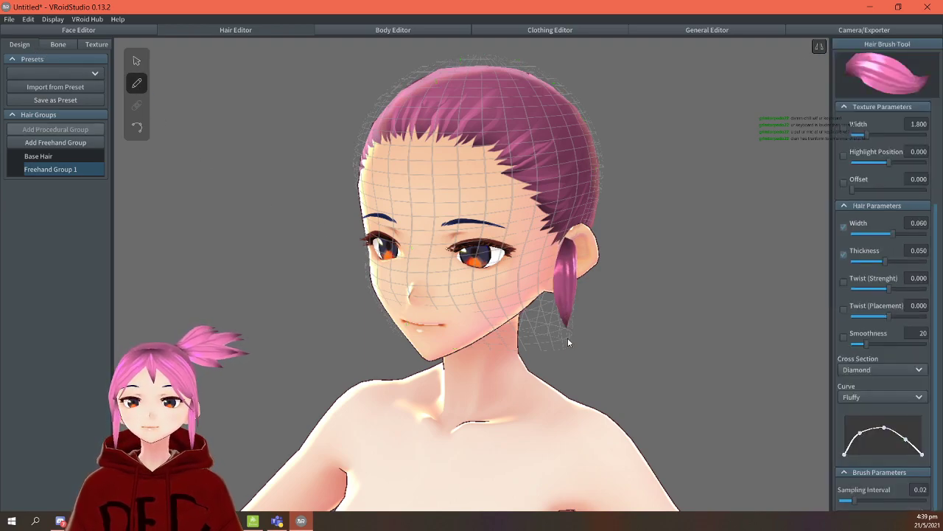
{"action": "right_click_drag", "start_coordinate": [597, 344], "coordinate": [658, 336]}
{"action": "key", "text": "ctrl+z"}
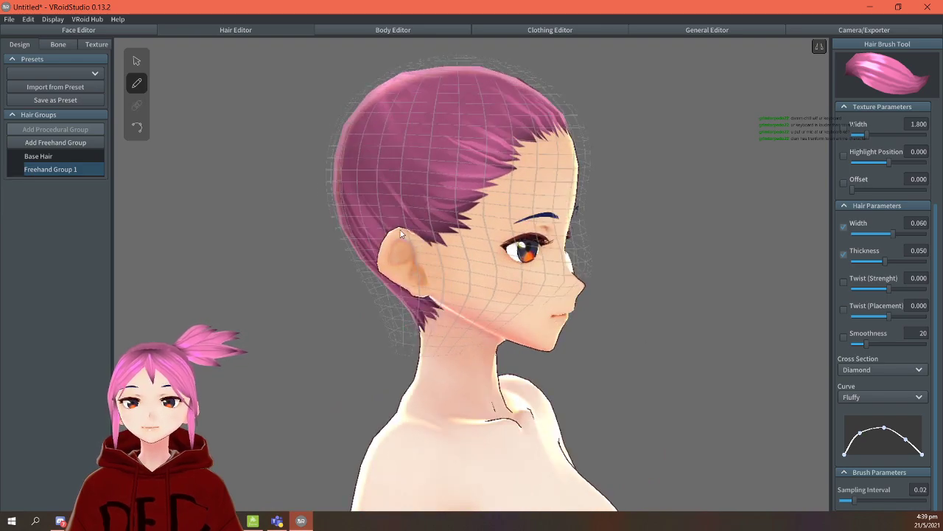
{"action": "left_click_drag", "start_coordinate": [431, 229], "coordinate": [431, 341]}
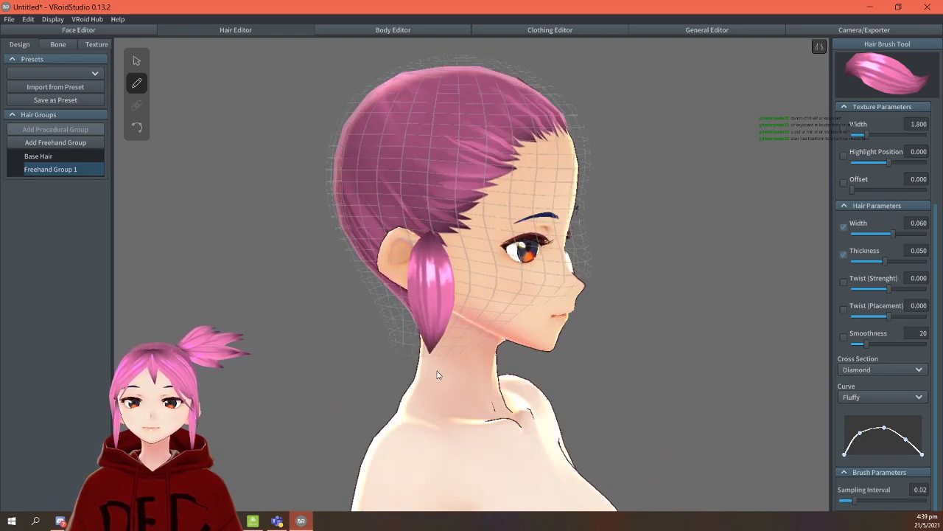
Blunt the roots of the two strands before the ears by raising the start point of each one's Fluffy curve.
{"action": "right_click_drag", "start_coordinate": [432, 375], "coordinate": [676, 333]}
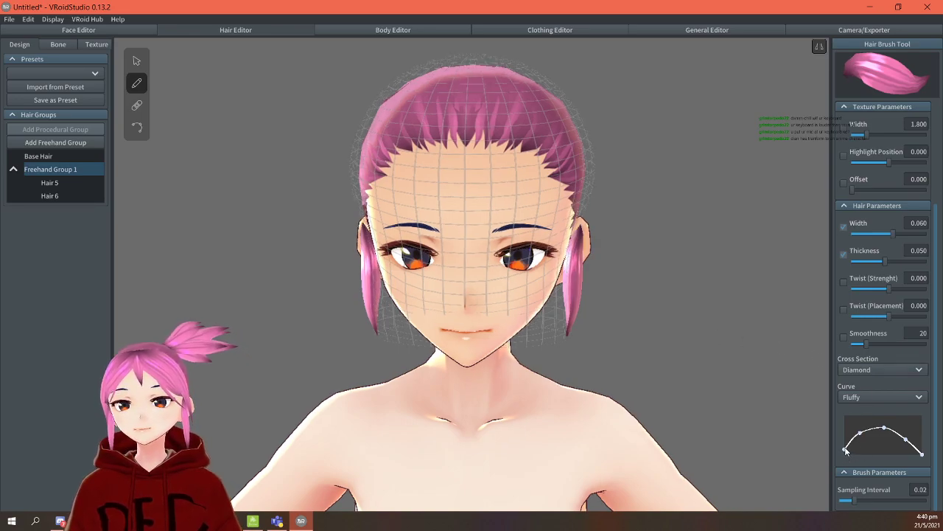
{"action": "mouse_move", "coordinate": [845, 450]}
{"action": "left_mouse_down"}
{"action": "mouse_move", "coordinate": [847, 433]}
{"action": "mouse_move", "coordinate": [845, 453]}
{"action": "left_mouse_up"}
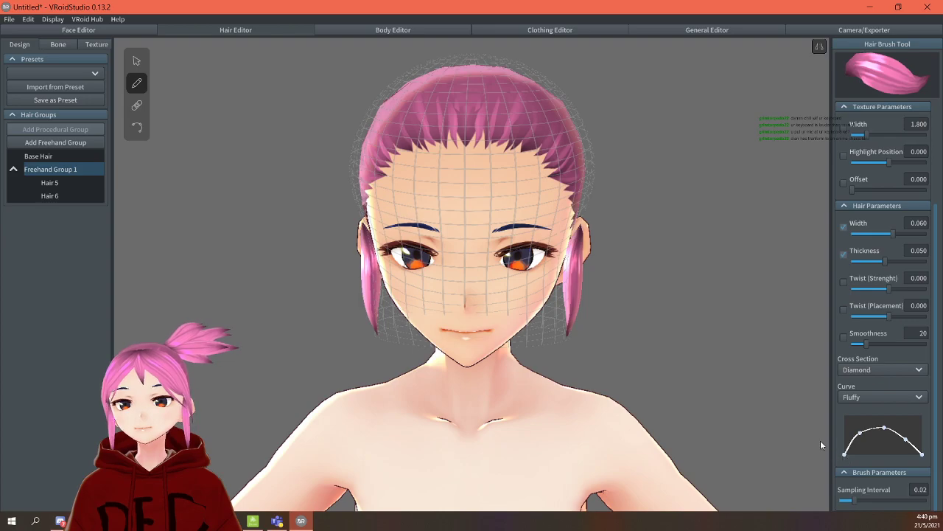
{"action": "left_click", "coordinate": [371, 294]}
{"action": "left_click_drag", "start_coordinate": [844, 499], "coordinate": [844, 488]}
{"action": "right_click_drag", "start_coordinate": [817, 463], "coordinate": [563, 317]}
{"action": "left_click", "coordinate": [514, 266]}
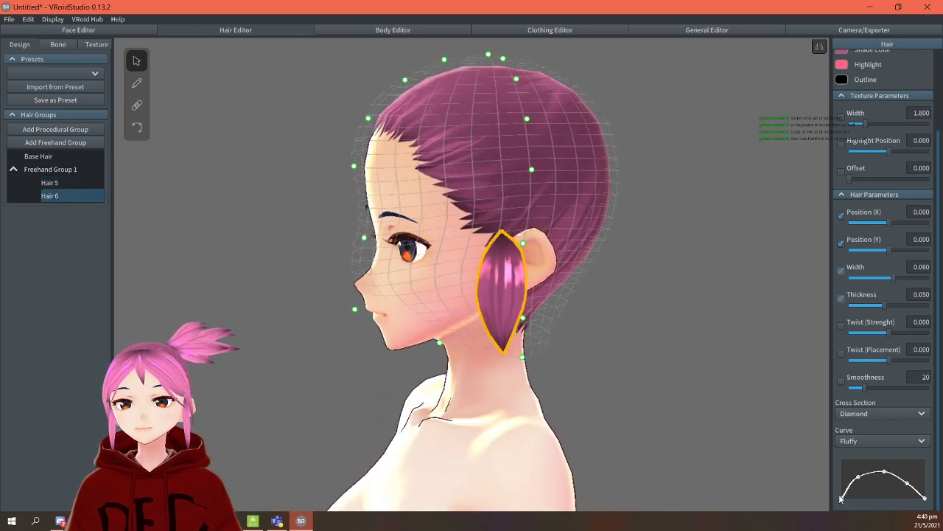
{"action": "left_click_drag", "start_coordinate": [841, 495], "coordinate": [843, 485]}
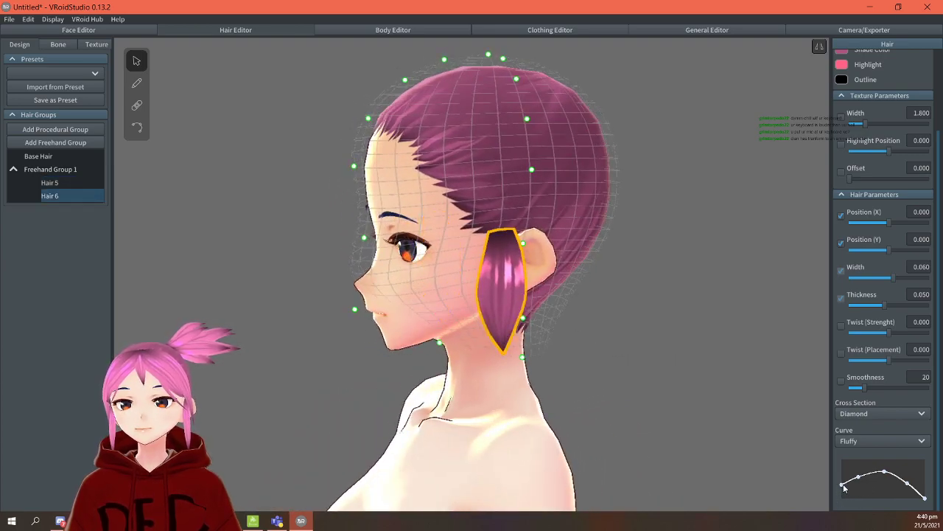
{"action": "left_click", "coordinate": [713, 407]}
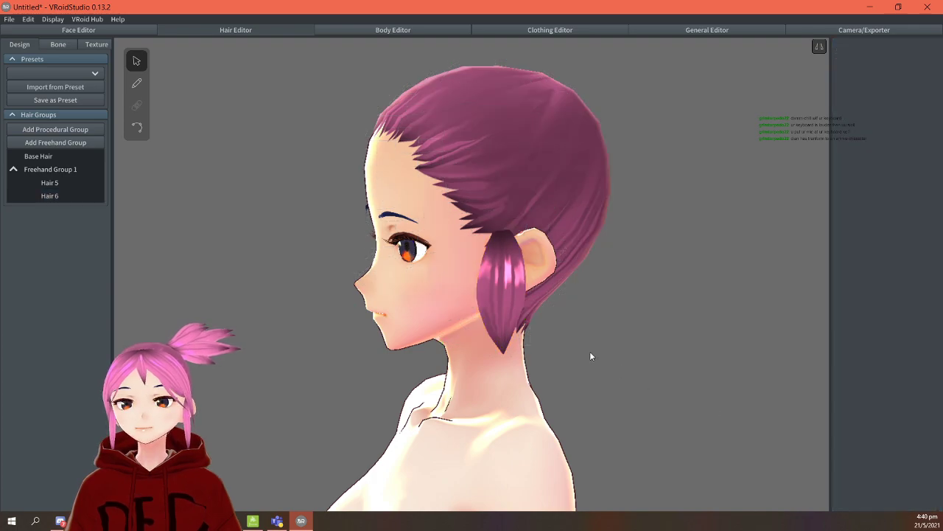
Narrow the strands before the ears, setting Hair 6's width to 0.037 and Hair 5's width to 0.044.
{"action": "left_click", "coordinate": [533, 281]}
{"action": "left_click", "coordinate": [509, 287]}
{"action": "left_click_drag", "start_coordinate": [884, 275], "coordinate": [874, 282]}
{"action": "right_click_drag", "start_coordinate": [644, 381], "coordinate": [704, 380]}
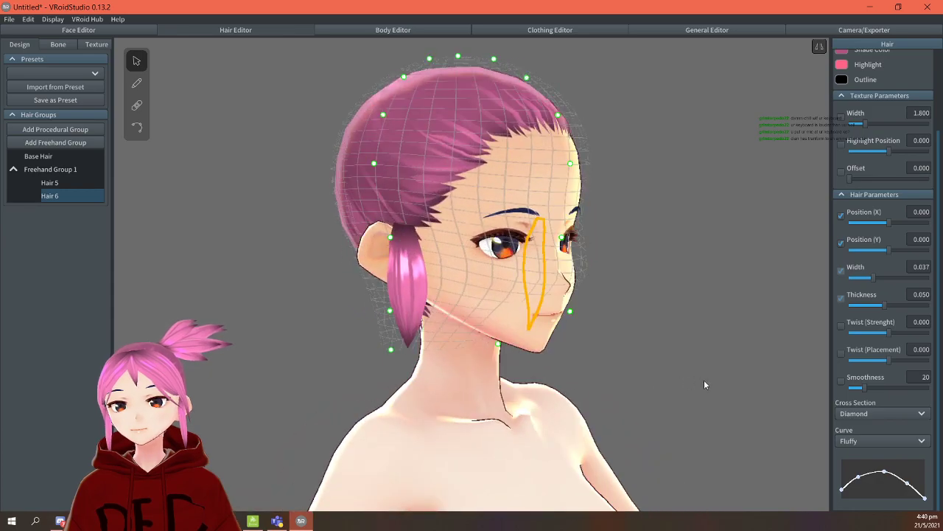
{"action": "left_click", "coordinate": [409, 290]}
{"action": "left_click_drag", "start_coordinate": [892, 280], "coordinate": [877, 279]}
Nudge the guide mesh's temple points on both sides so the strands before the ears sit closer to the face.
{"action": "right_click_drag", "start_coordinate": [823, 289], "coordinate": [664, 312]}
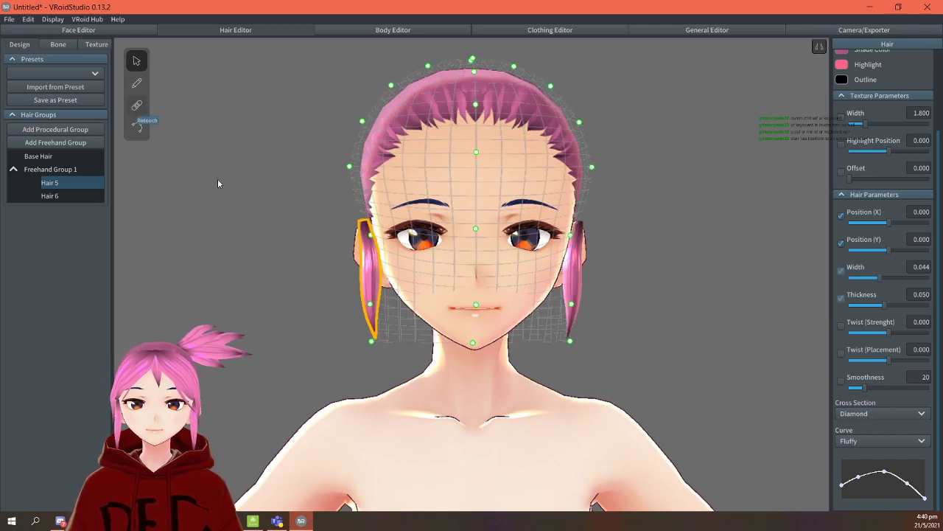
{"action": "right_click_drag", "start_coordinate": [208, 168], "coordinate": [236, 214]}
{"action": "left_click_drag", "start_coordinate": [370, 234], "coordinate": [374, 231]}
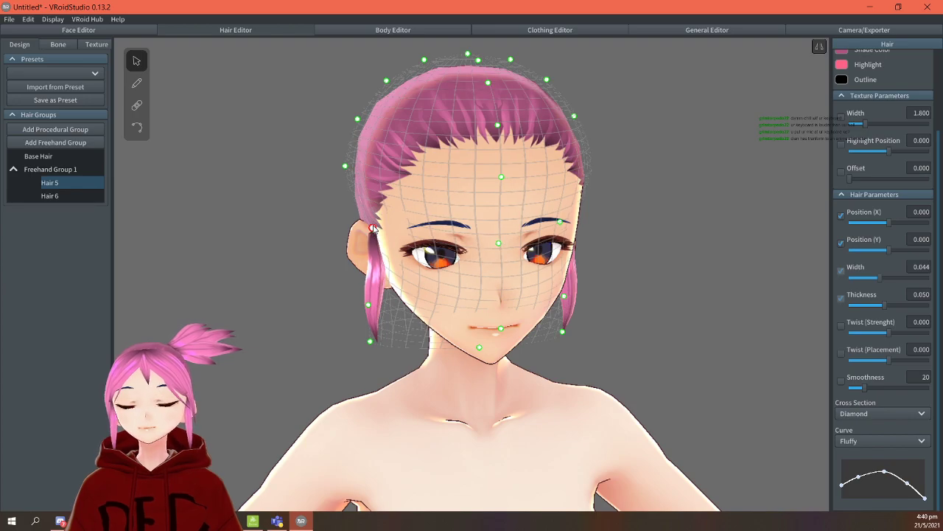
{"action": "mouse_move", "coordinate": [622, 262]}
{"action": "right_mouse_down"}
{"action": "mouse_move", "coordinate": [597, 266]}
{"action": "mouse_move", "coordinate": [607, 263]}
{"action": "right_mouse_up"}
{"action": "left_click_drag", "start_coordinate": [571, 229], "coordinate": [574, 229]}
{"action": "right_click_drag", "start_coordinate": [634, 262], "coordinate": [644, 262]}
{"action": "left_click_drag", "start_coordinate": [570, 227], "coordinate": [568, 227]}
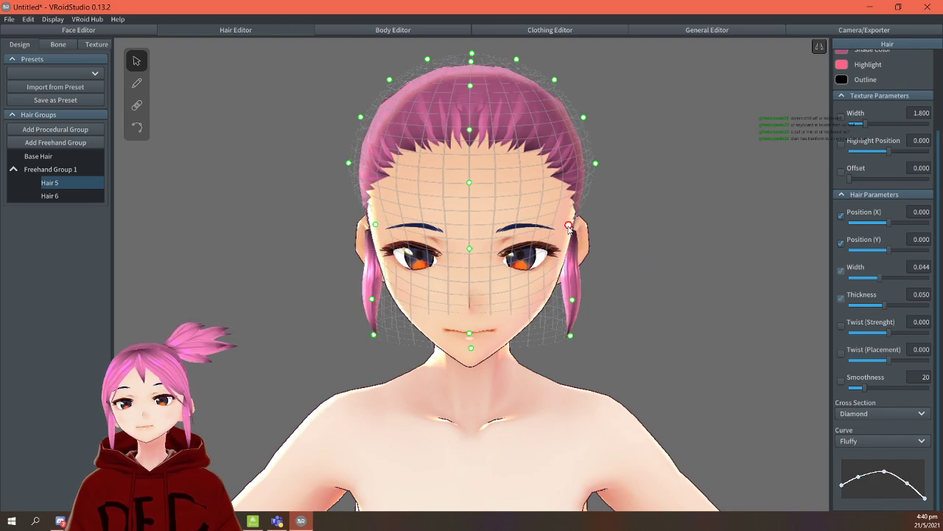
Lengthen both side strands to the shoulders by pulling the guide mesh's lower side point down.
{"action": "mouse_move", "coordinate": [653, 243]}
{"action": "right_mouse_down"}
{"action": "mouse_move", "coordinate": [663, 244]}
{"action": "mouse_move", "coordinate": [657, 251]}
{"action": "right_mouse_up"}
{"action": "left_click_drag", "start_coordinate": [572, 341], "coordinate": [577, 390]}
{"action": "right_click_drag", "start_coordinate": [631, 331], "coordinate": [605, 325]}
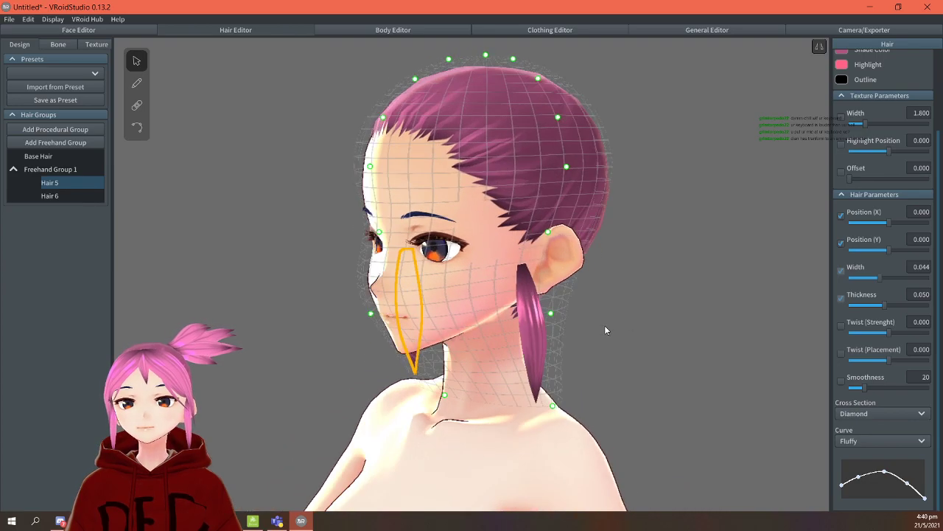
Raise the root control point of strand Hair 5 up to the hairline in front of the ear.
{"action": "left_click", "coordinate": [138, 82]}
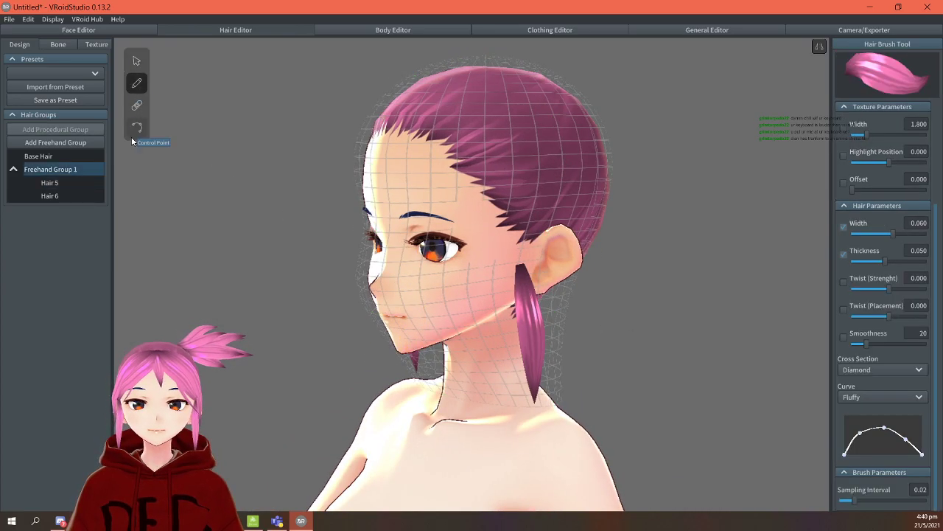
{"action": "left_click", "coordinate": [137, 129]}
{"action": "right_click_drag", "start_coordinate": [535, 262], "coordinate": [591, 260]}
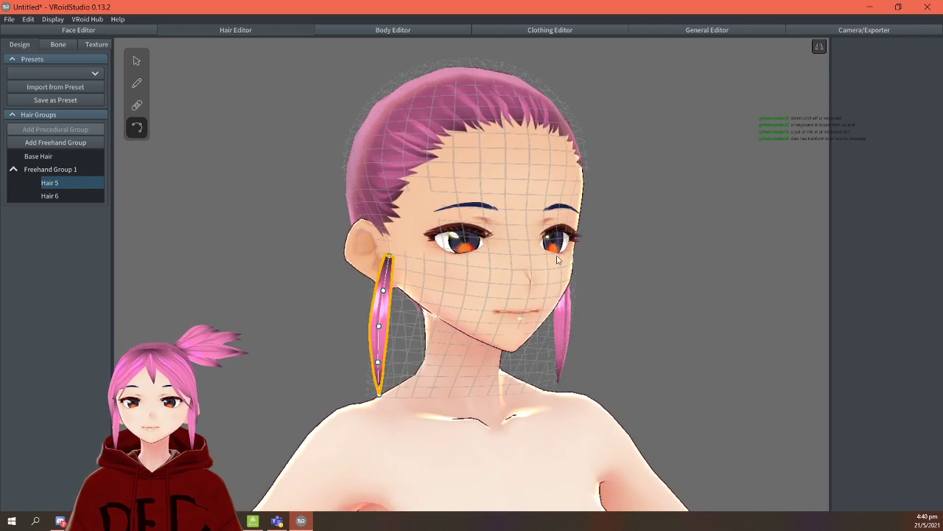
{"action": "left_click", "coordinate": [383, 222]}
{"action": "mouse_move", "coordinate": [680, 283]}
{"action": "right_mouse_down"}
{"action": "mouse_move", "coordinate": [627, 291]}
{"action": "mouse_move", "coordinate": [687, 285]}
{"action": "right_mouse_up"}
{"action": "left_click", "coordinate": [640, 293]}
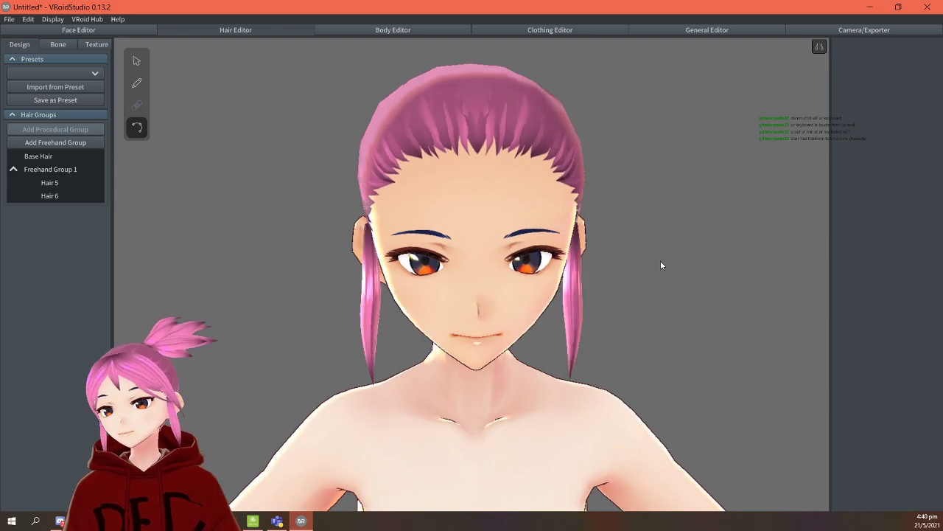
{"action": "left_click", "coordinate": [50, 169]}
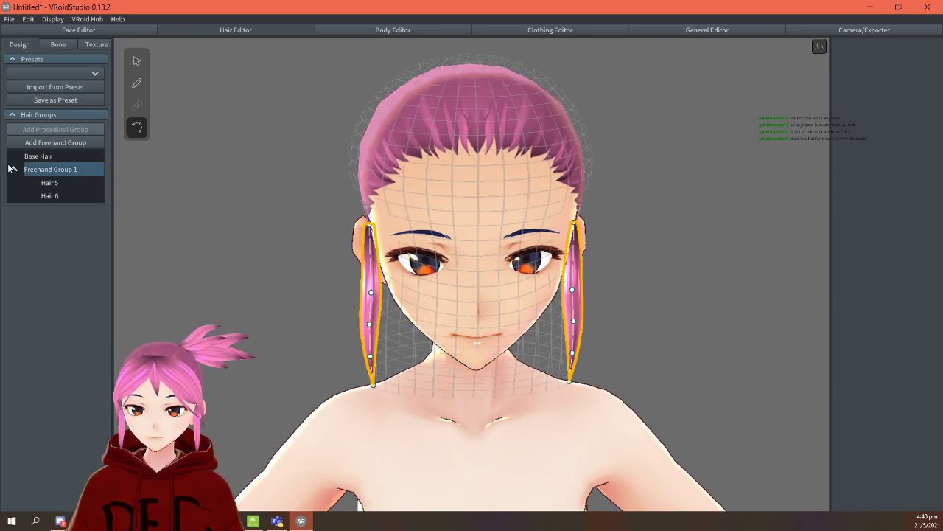
{"action": "left_click", "coordinate": [13, 169]}
{"action": "left_click", "coordinate": [81, 143]}
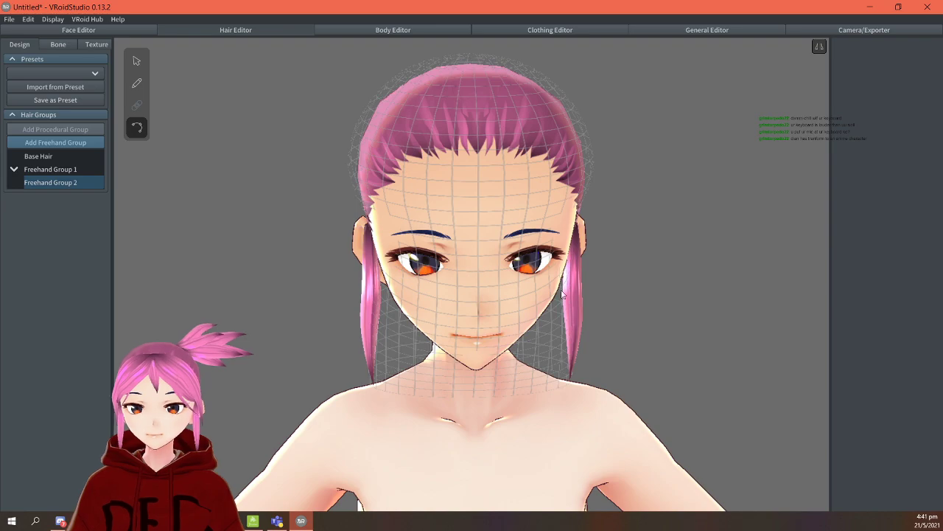
{"action": "mouse_move", "coordinate": [39, 160]}
{"action": "left_click", "coordinate": [136, 61]}
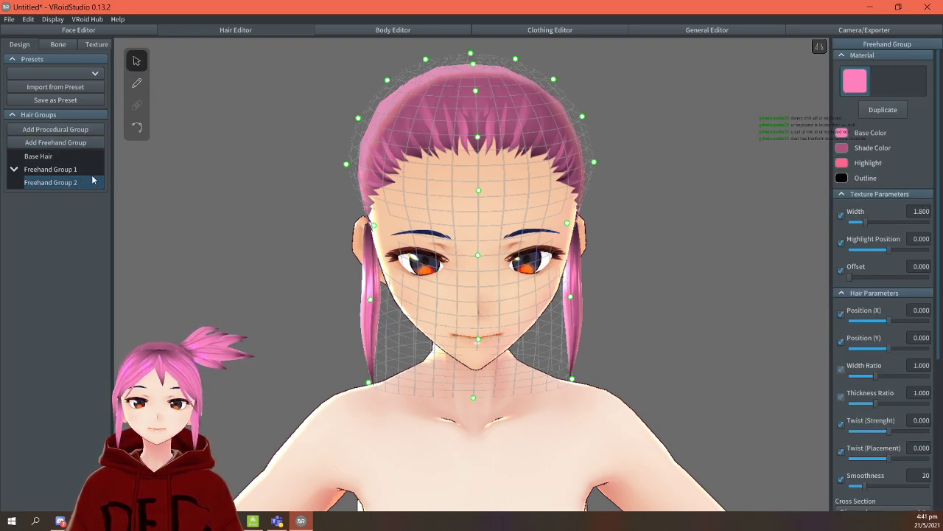
{"action": "right_click", "coordinate": [51, 182]}
{"action": "left_click", "coordinate": [65, 238]}
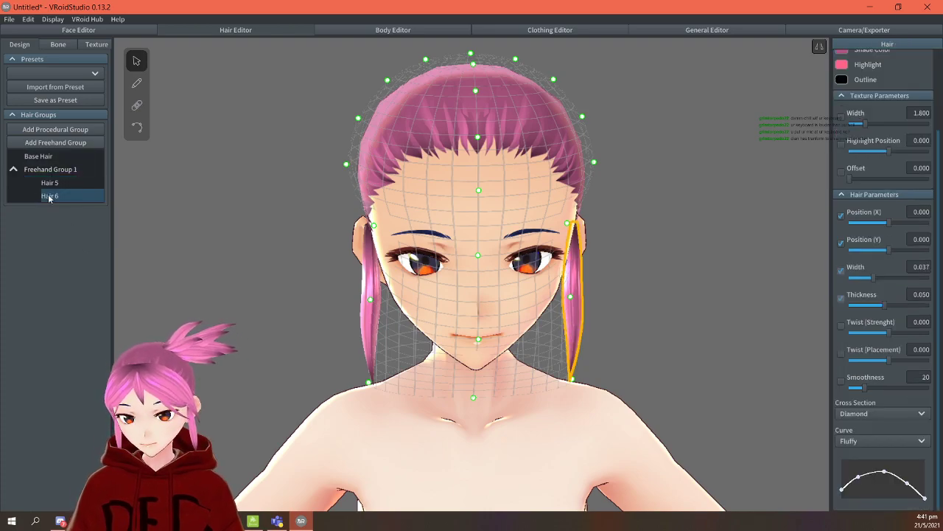
Collapse Freehand Group 1 and add a new freehand hair group.
{"action": "left_click", "coordinate": [13, 169]}
{"action": "left_click", "coordinate": [40, 155]}
{"action": "left_click", "coordinate": [137, 181]}
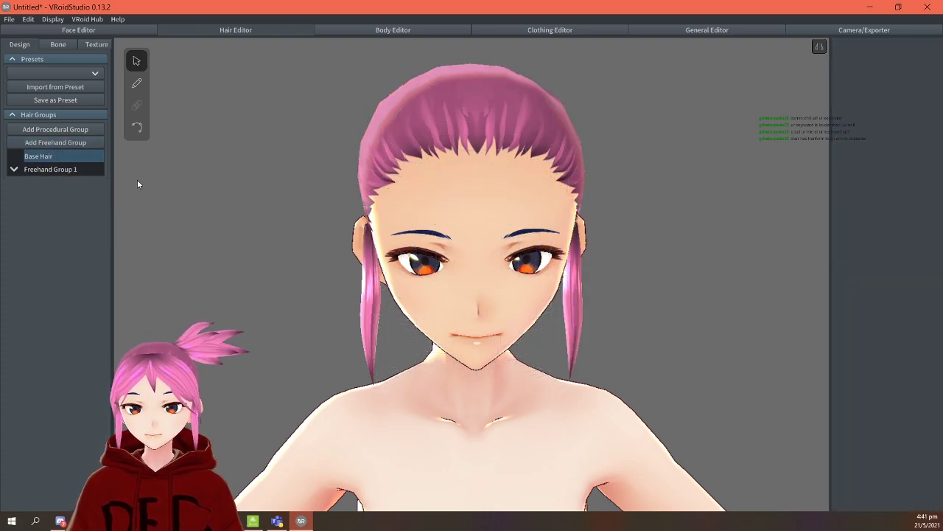
{"action": "left_click", "coordinate": [56, 145]}
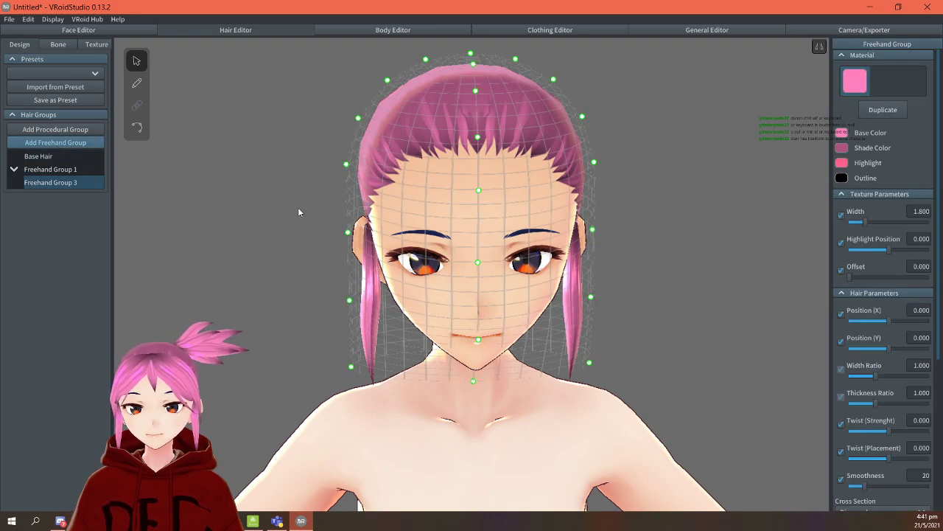
Draw a mirrored strand in Freehand Group 3 from the hairline above the forehead down to the top of the ear.
{"action": "right_click_drag", "start_coordinate": [728, 215], "coordinate": [503, 136]}
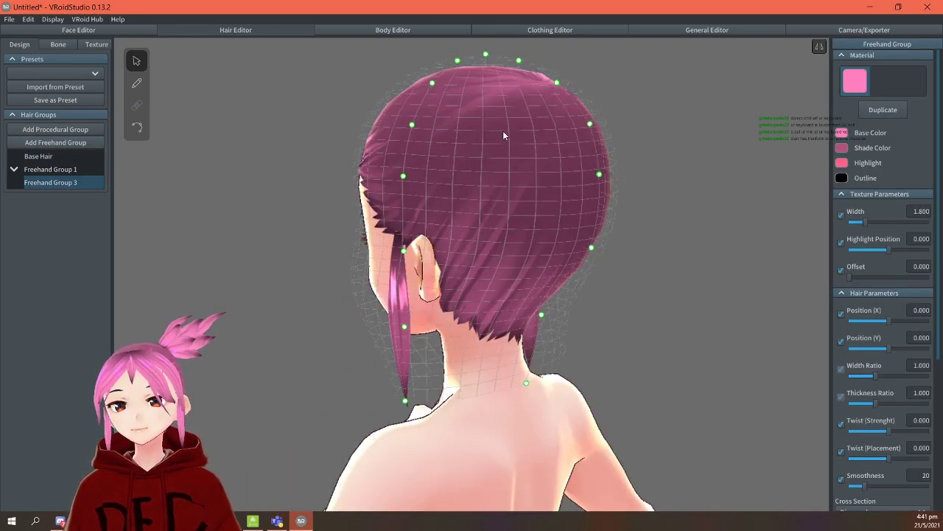
{"action": "right_click_drag", "start_coordinate": [664, 182], "coordinate": [700, 187]}
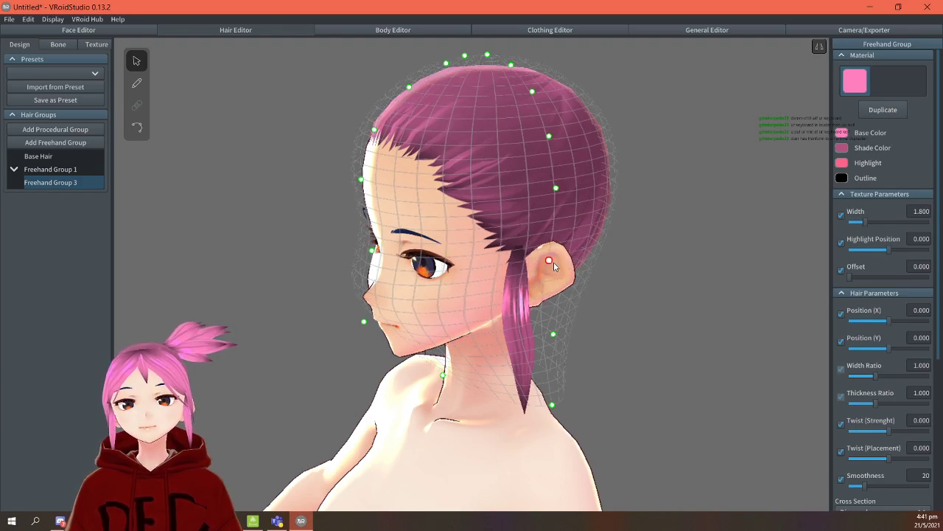
{"action": "right_click_drag", "start_coordinate": [599, 267], "coordinate": [626, 272]}
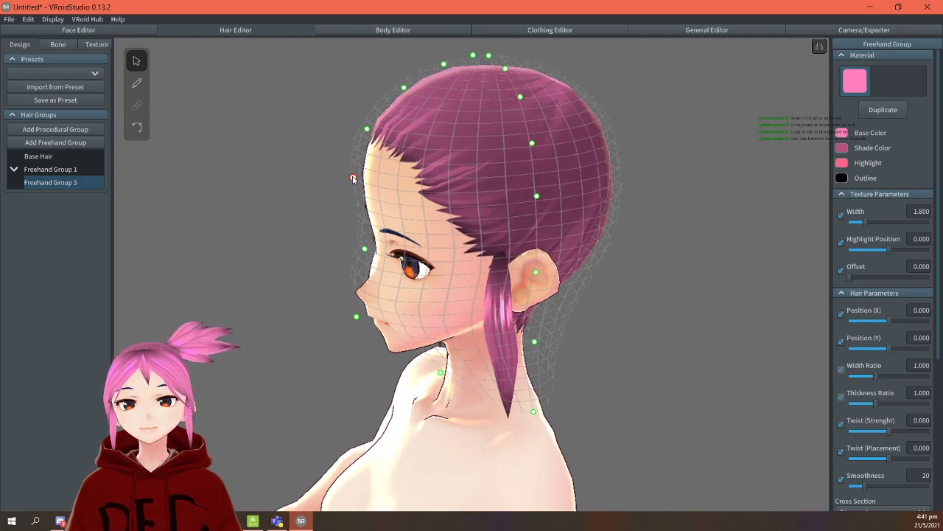
{"action": "left_click", "coordinate": [138, 82]}
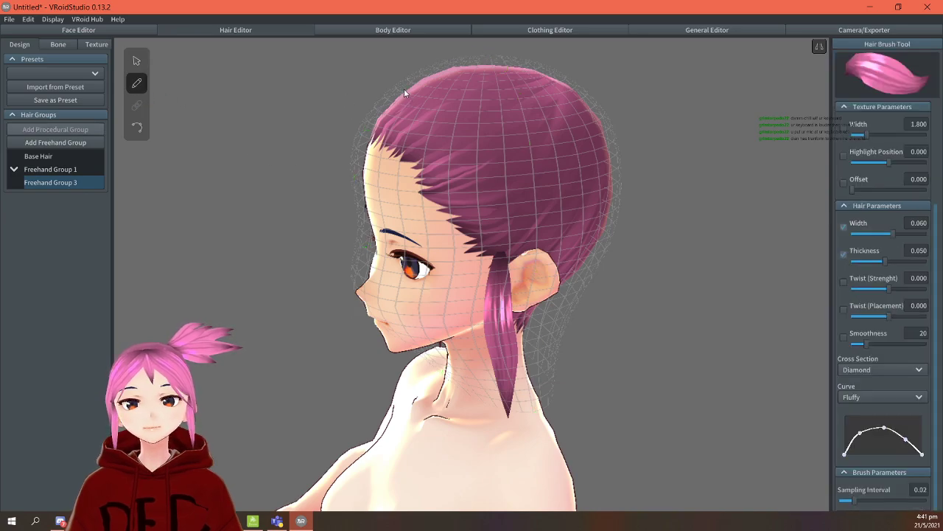
{"action": "mouse_move", "coordinate": [414, 116]}
{"action": "left_mouse_down"}
{"action": "mouse_move", "coordinate": [454, 183]}
{"action": "mouse_move", "coordinate": [561, 279]}
{"action": "left_mouse_up"}
{"action": "mouse_move", "coordinate": [562, 280]}
{"action": "right_mouse_down"}
{"action": "mouse_move", "coordinate": [660, 285]}
{"action": "mouse_move", "coordinate": [587, 273]}
{"action": "mouse_move", "coordinate": [464, 286]}
{"action": "right_mouse_up"}
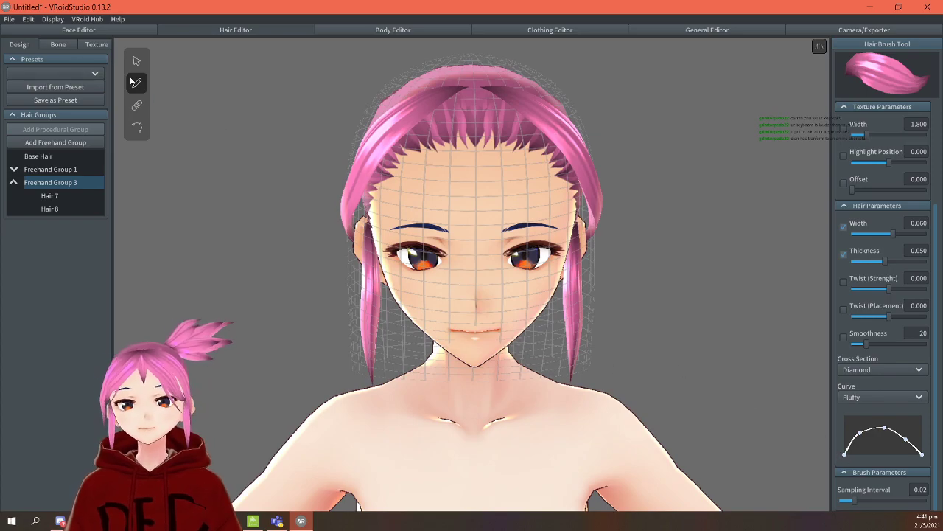
Blunt the roots of the swept strands Hair 7 and Hair 8 by raising the start of their Fluffy curves.
{"action": "left_click", "coordinate": [538, 125]}
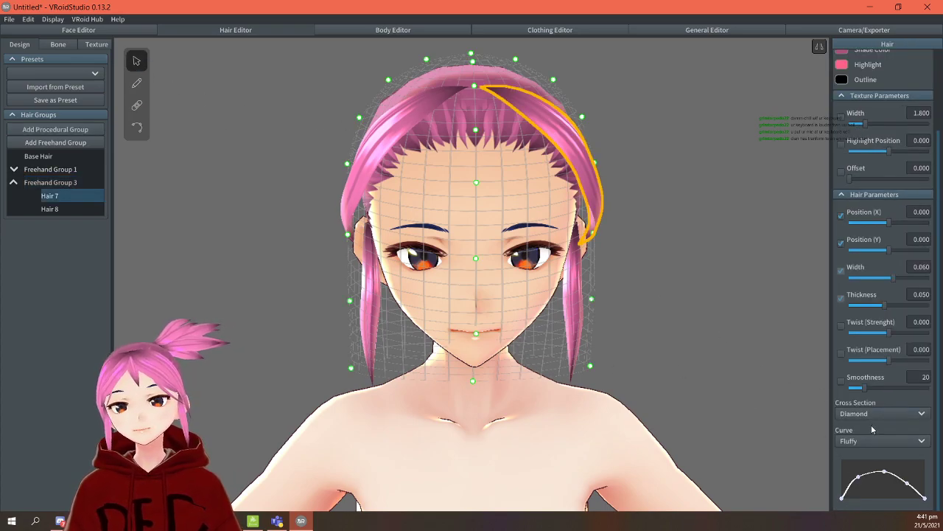
{"action": "left_click_drag", "start_coordinate": [842, 495], "coordinate": [841, 489]}
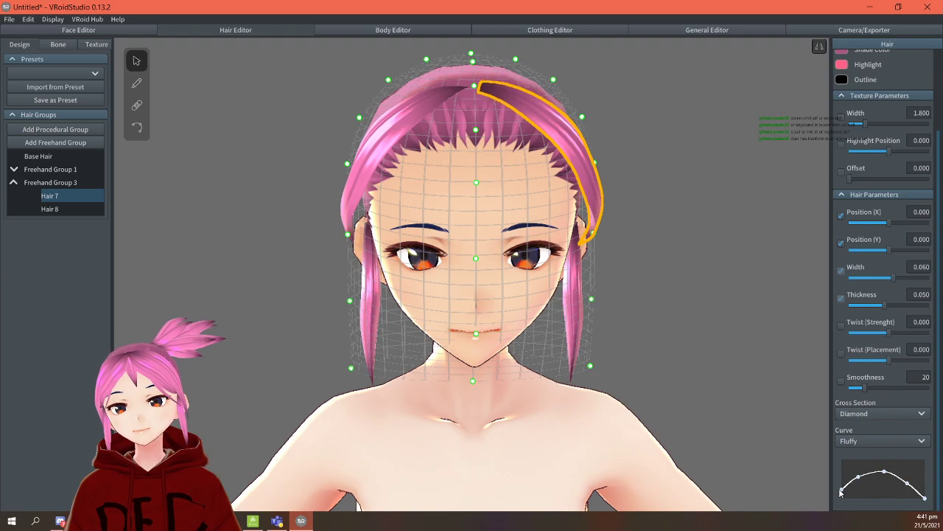
{"action": "left_click", "coordinate": [423, 103]}
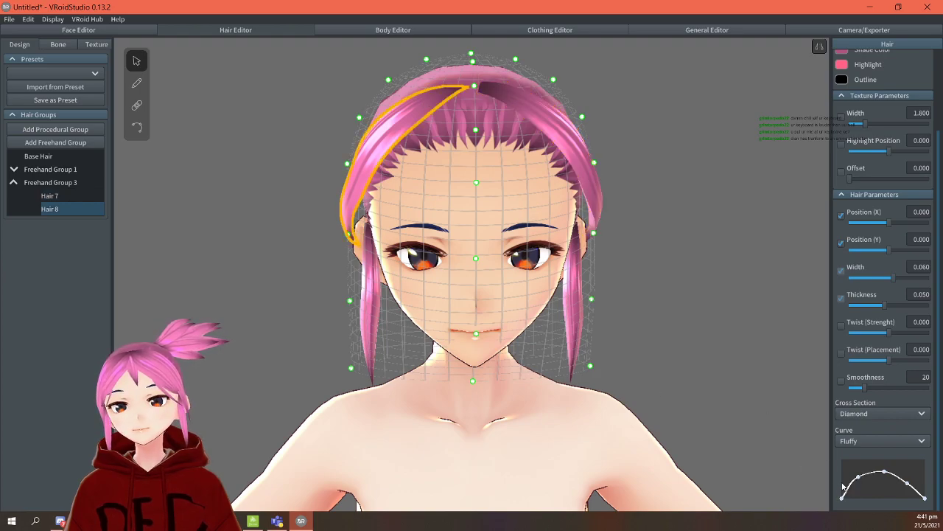
{"action": "left_click_drag", "start_coordinate": [844, 499], "coordinate": [842, 494]}
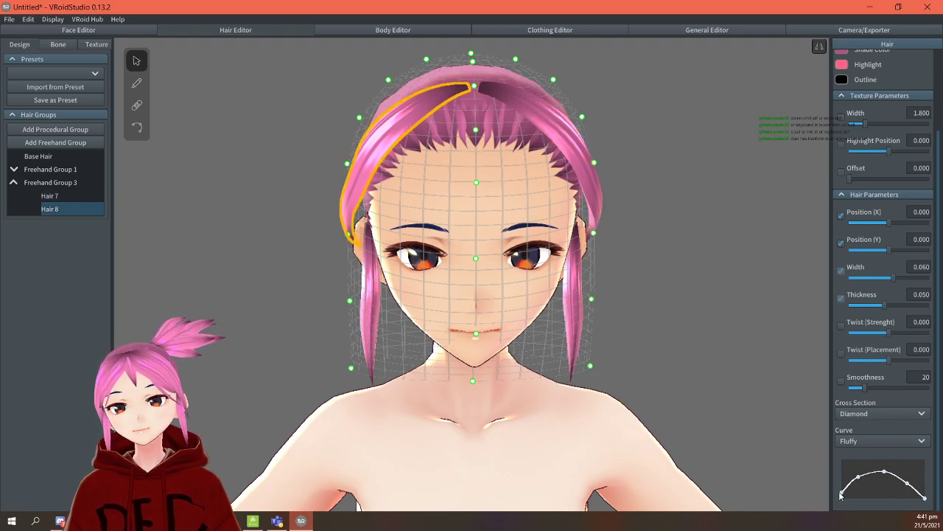
{"action": "left_click", "coordinate": [679, 381]}
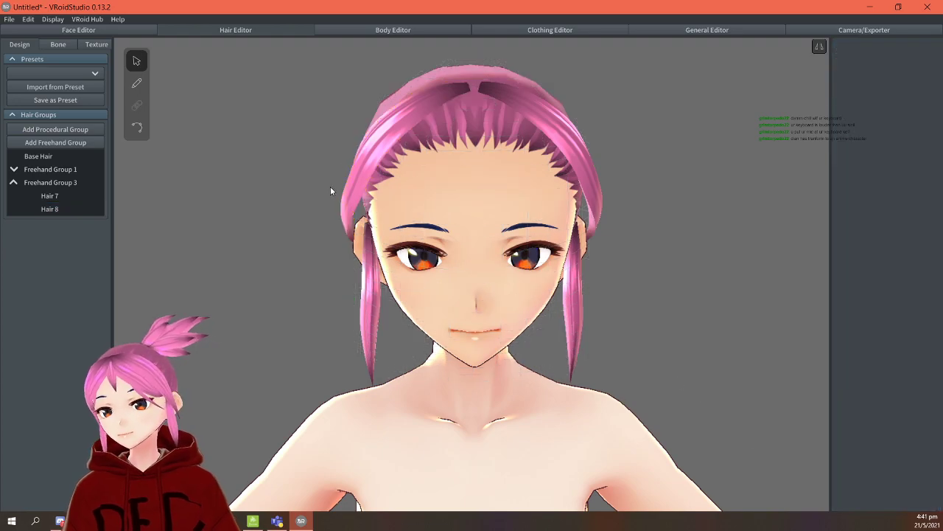
Select Freehand Group 3 and pull its guide mesh's front point above the forehead in toward the scalp.
{"action": "right_click_drag", "start_coordinate": [645, 190], "coordinate": [575, 207]}
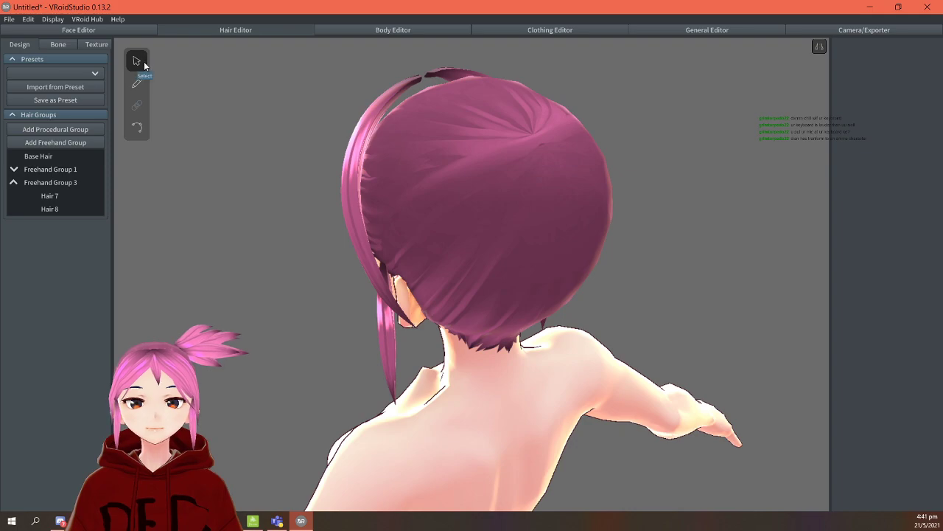
{"action": "left_click", "coordinate": [87, 182]}
{"action": "left_click_drag", "start_coordinate": [452, 71], "coordinate": [453, 80]}
{"action": "right_click_drag", "start_coordinate": [454, 76], "coordinate": [699, 188]}
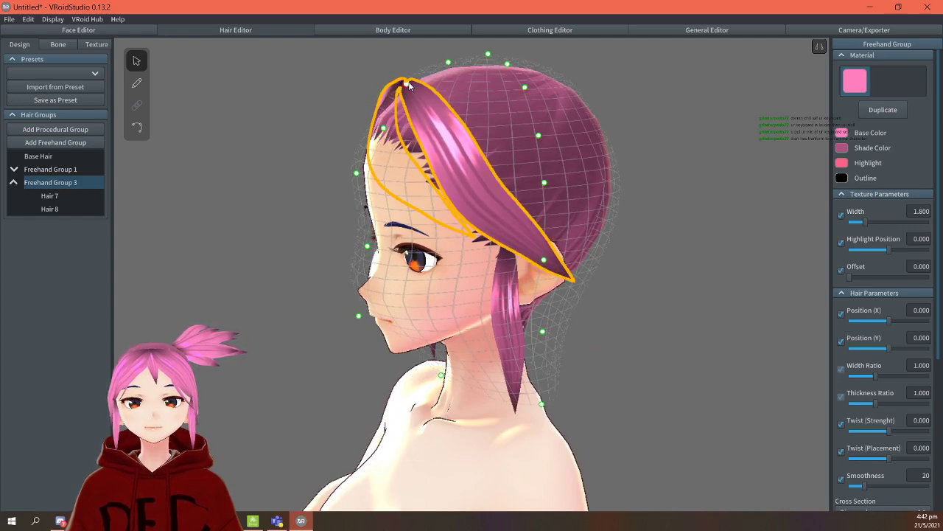
{"action": "left_click_drag", "start_coordinate": [415, 86], "coordinate": [418, 92]}
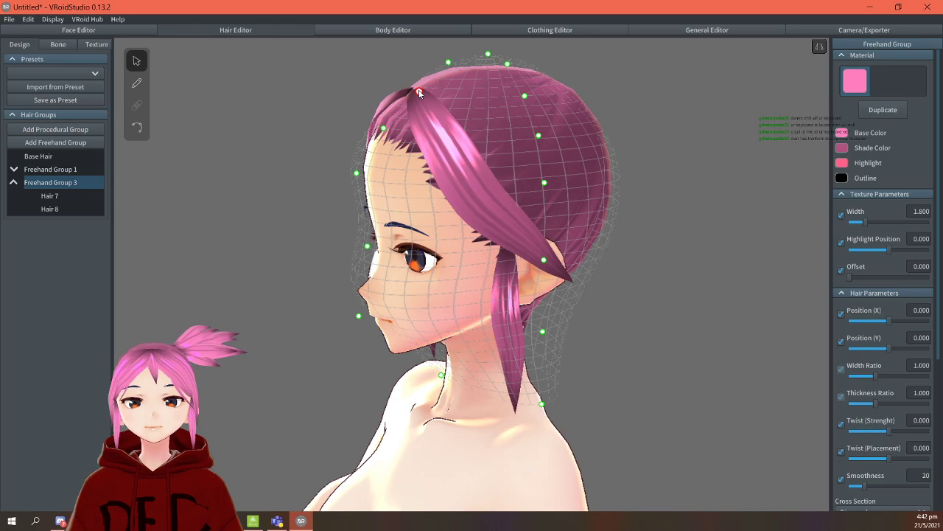
Shift the group's ear-level guide point back and inward so the swept strands hug the sides of the head.
{"action": "left_click_drag", "start_coordinate": [546, 263], "coordinate": [555, 269]}
{"action": "right_click_drag", "start_coordinate": [642, 330], "coordinate": [618, 255]}
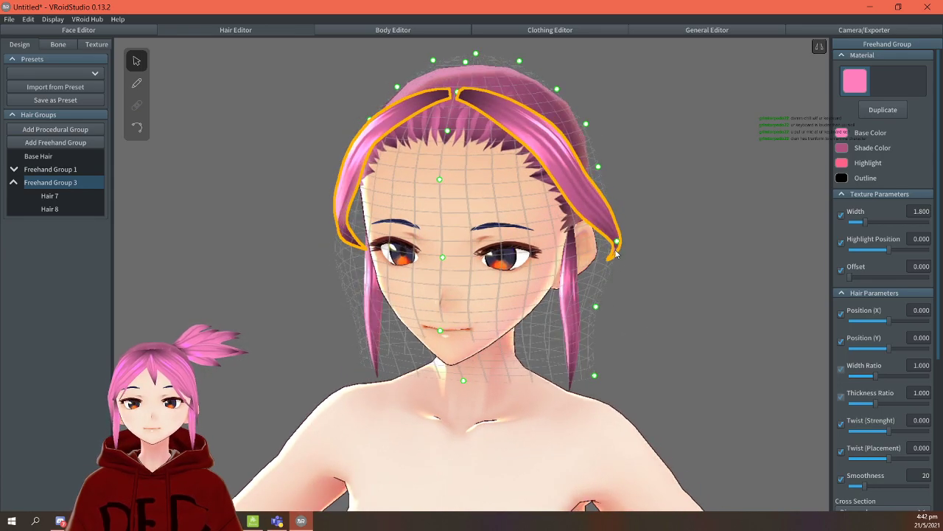
{"action": "left_click_drag", "start_coordinate": [598, 243], "coordinate": [590, 243]}
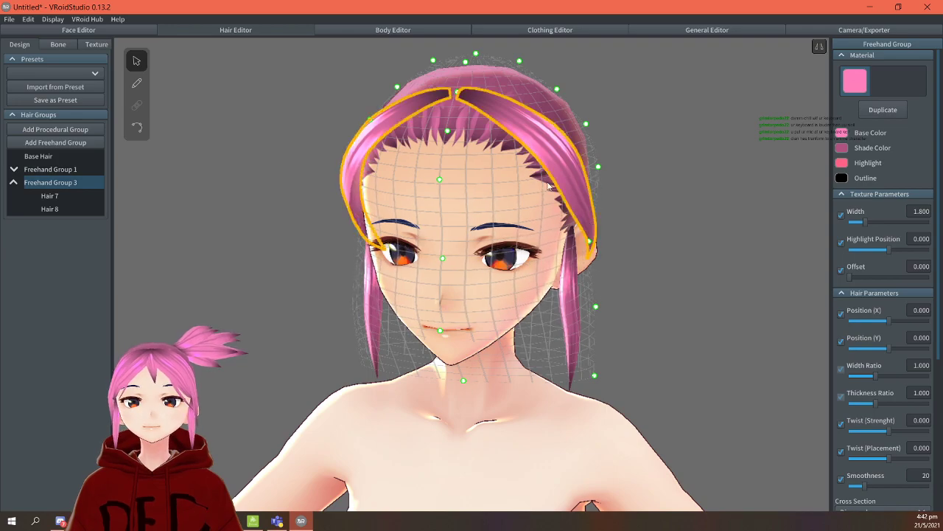
{"action": "right_click_drag", "start_coordinate": [446, 134], "coordinate": [543, 162]}
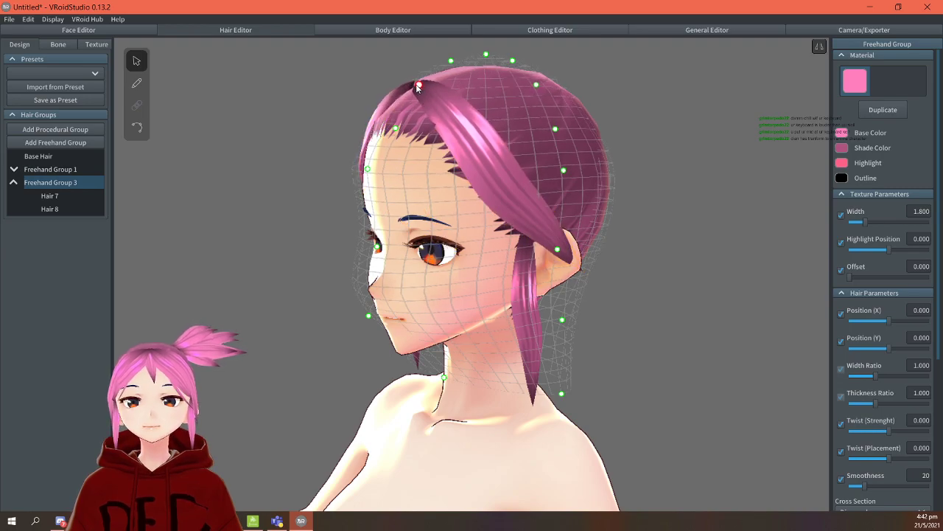
Move the hairline guide point of Freehand Group 3 slightly outward above the forehead.
{"action": "left_click", "coordinate": [390, 131]}
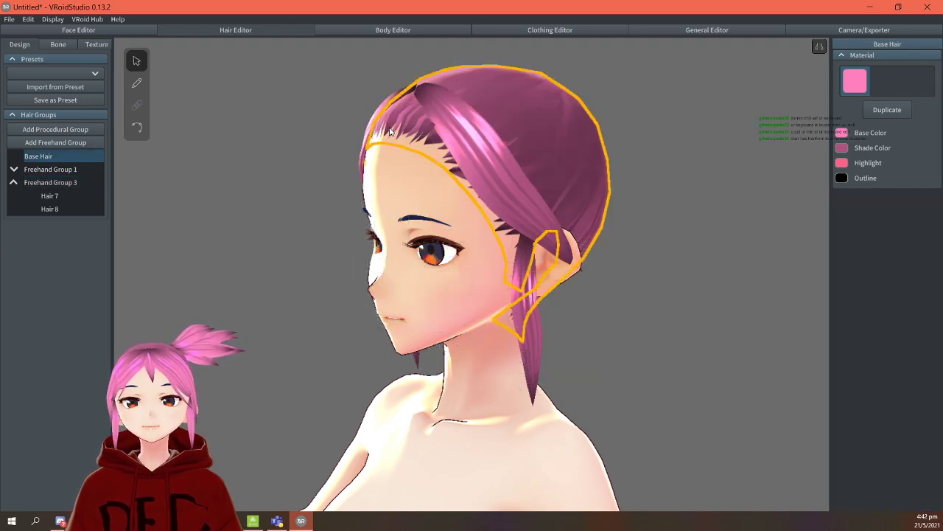
{"action": "left_click", "coordinate": [49, 182]}
{"action": "left_click_drag", "start_coordinate": [394, 130], "coordinate": [387, 126]}
{"action": "right_click_drag", "start_coordinate": [687, 267], "coordinate": [709, 271]}
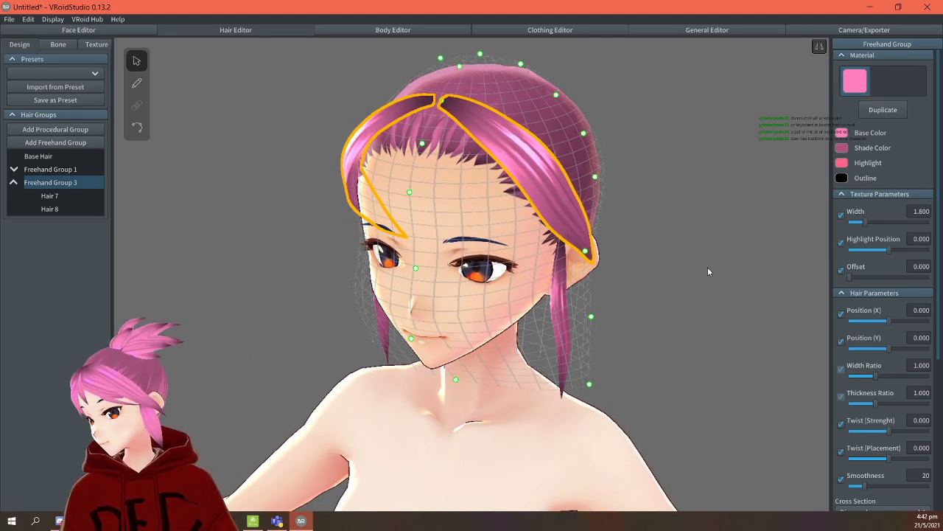
{"action": "right_click_drag", "start_coordinate": [708, 272], "coordinate": [678, 265]}
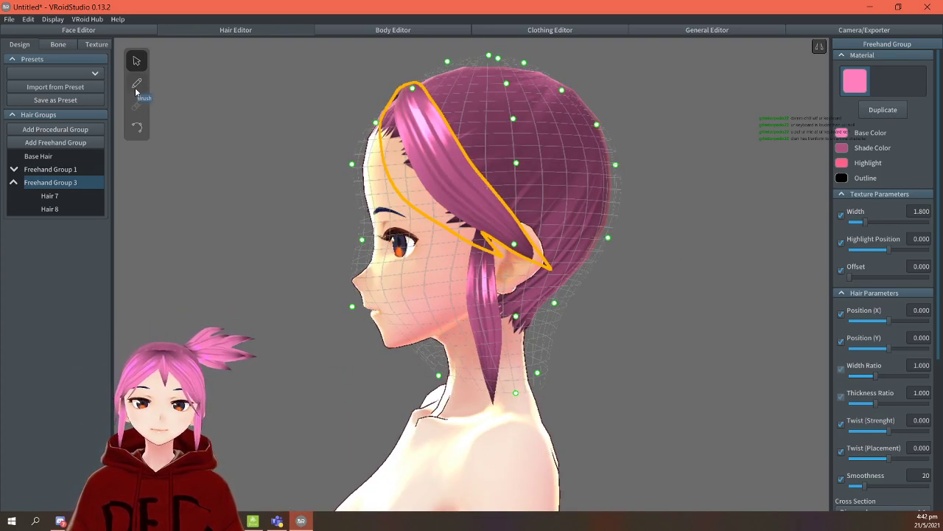
Extend the swept strands' tips down behind the ear and realign their lower control points into a straighter line across the ear.
{"action": "left_click", "coordinate": [138, 128]}
{"action": "left_click_drag", "start_coordinate": [546, 270], "coordinate": [538, 336]}
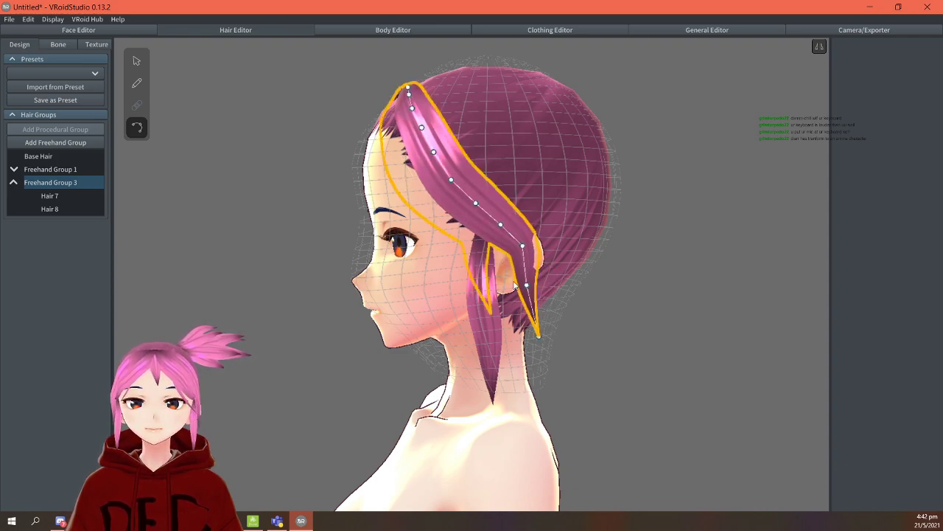
{"action": "mouse_move", "coordinate": [523, 246]}
{"action": "left_mouse_down"}
{"action": "mouse_move", "coordinate": [501, 249]}
{"action": "mouse_move", "coordinate": [496, 223]}
{"action": "mouse_move", "coordinate": [467, 205]}
{"action": "left_mouse_up"}
{"action": "left_click", "coordinate": [484, 228]}
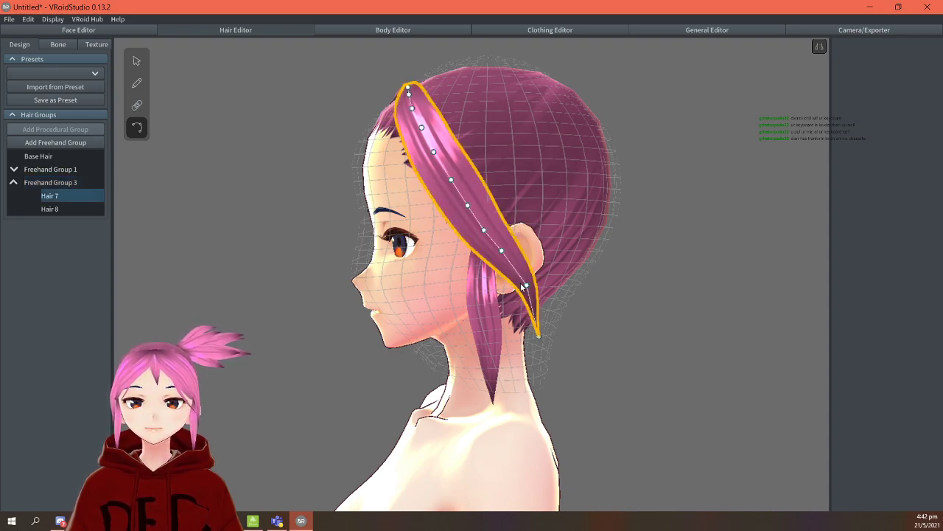
Examine the control points of the mirrored strand Hair 8 on the opposite side of the head and from the front.
{"action": "right_click_drag", "start_coordinate": [631, 321], "coordinate": [480, 284]}
{"action": "left_click", "coordinate": [378, 254]}
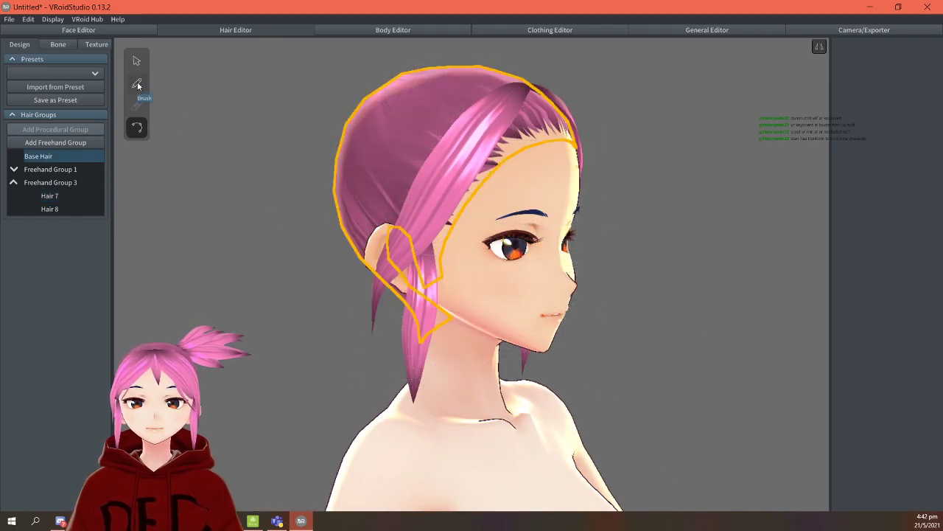
{"action": "left_click", "coordinate": [139, 127]}
{"action": "left_click", "coordinate": [135, 59]}
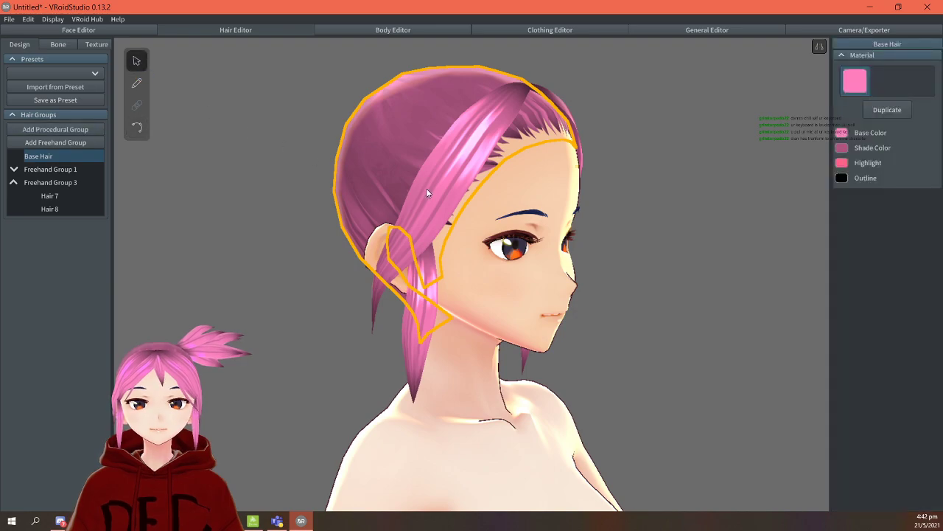
{"action": "left_click", "coordinate": [426, 188]}
{"action": "left_click", "coordinate": [137, 127]}
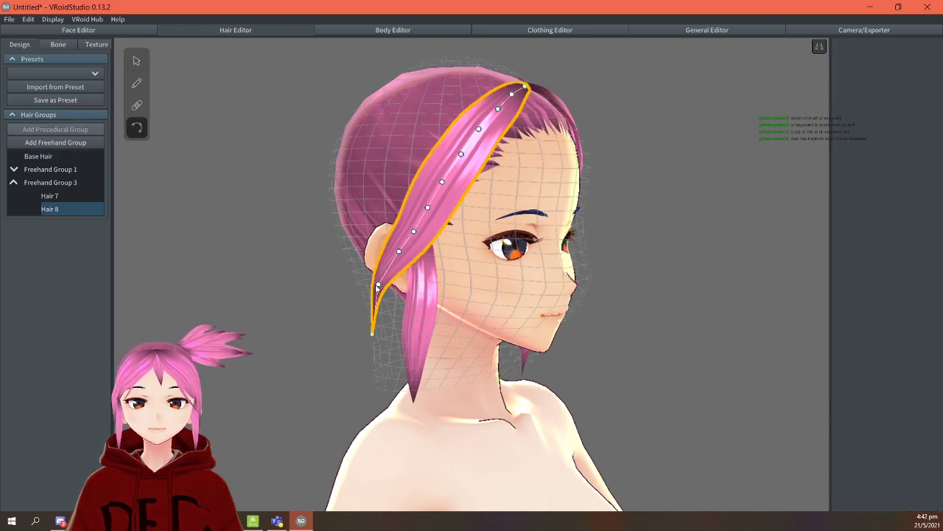
{"action": "right_click_drag", "start_coordinate": [652, 317], "coordinate": [623, 317]}
{"action": "left_click", "coordinate": [638, 307]}
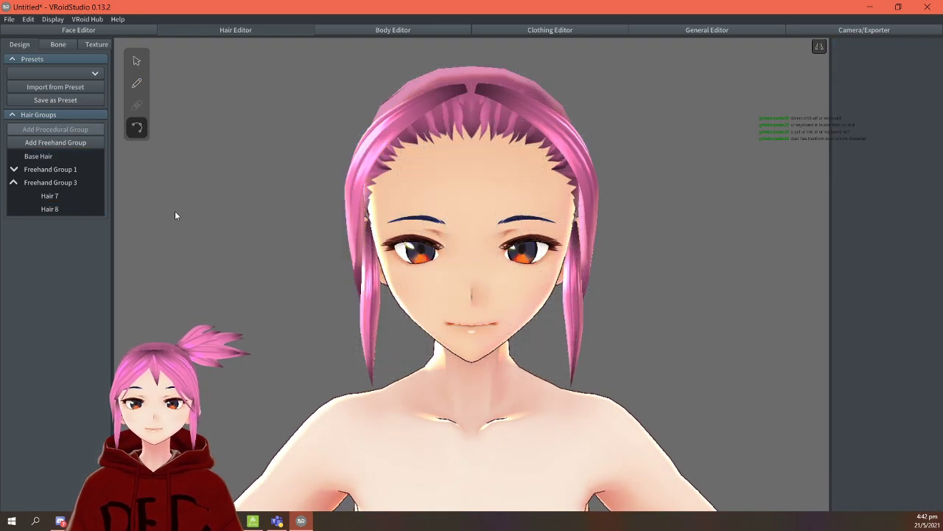
Try drawing an additional mirrored strand in Freehand Group 3 from the centre hairline across the forehead toward the temple.
{"action": "left_click", "coordinate": [41, 183]}
{"action": "left_click", "coordinate": [17, 183]}
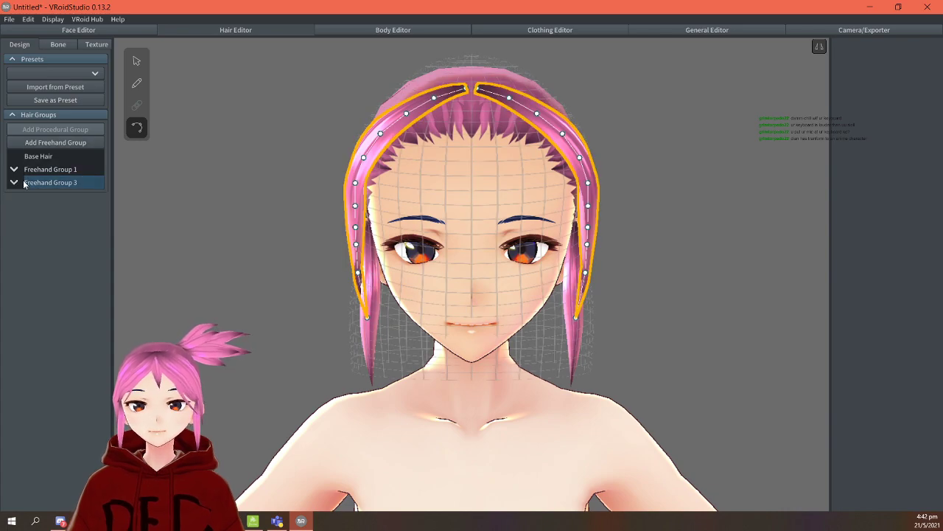
{"action": "left_click", "coordinate": [55, 142]}
{"action": "mouse_move", "coordinate": [269, 261]}
{"action": "right_mouse_down"}
{"action": "mouse_move", "coordinate": [231, 270]}
{"action": "mouse_move", "coordinate": [196, 146]}
{"action": "mouse_move", "coordinate": [206, 172]}
{"action": "right_mouse_up"}
{"action": "left_click", "coordinate": [140, 82]}
{"action": "left_click", "coordinate": [81, 182]}
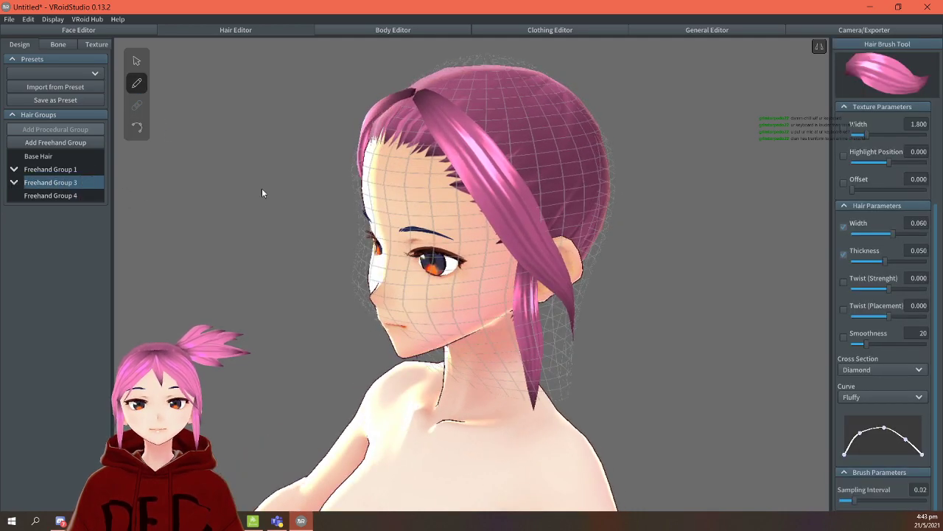
{"action": "mouse_move", "coordinate": [412, 119]}
{"action": "left_mouse_down"}
{"action": "mouse_move", "coordinate": [457, 193]}
{"action": "mouse_move", "coordinate": [515, 227]}
{"action": "mouse_move", "coordinate": [563, 232]}
{"action": "mouse_move", "coordinate": [574, 244]}
{"action": "left_mouse_up"}
{"action": "right_click_drag", "start_coordinate": [616, 256], "coordinate": [443, 133]}
{"action": "key", "text": "ctrl+z"}
{"action": "key", "text": "ctrl+z"}
{"action": "left_click_drag", "start_coordinate": [405, 118], "coordinate": [472, 196]}
{"action": "mouse_move", "coordinate": [546, 218]}
{"action": "right_mouse_down"}
{"action": "mouse_move", "coordinate": [641, 243]}
{"action": "mouse_move", "coordinate": [646, 256]}
{"action": "right_mouse_up"}
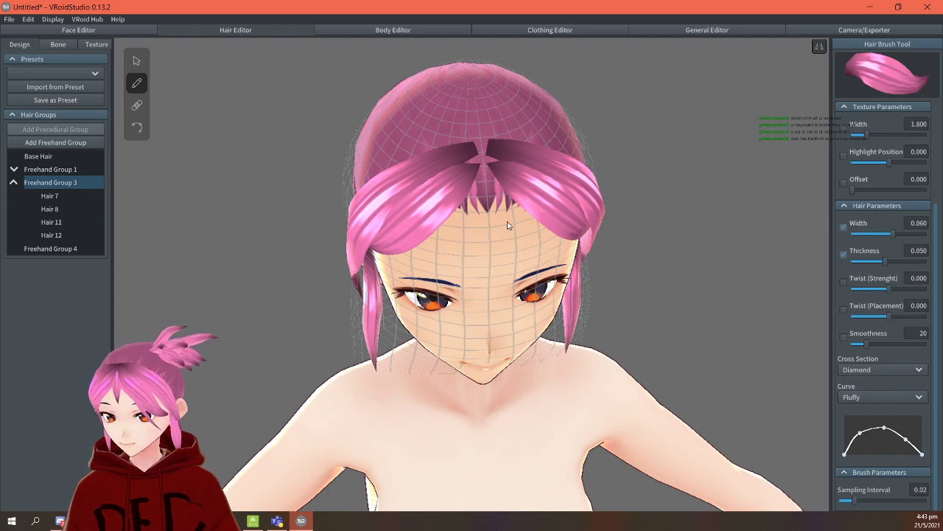
Raise the start of the hair brush's Fluffy curve and undo the extra mirrored strands in Freehand Group 3.
{"action": "left_click_drag", "start_coordinate": [847, 454], "coordinate": [850, 443]}
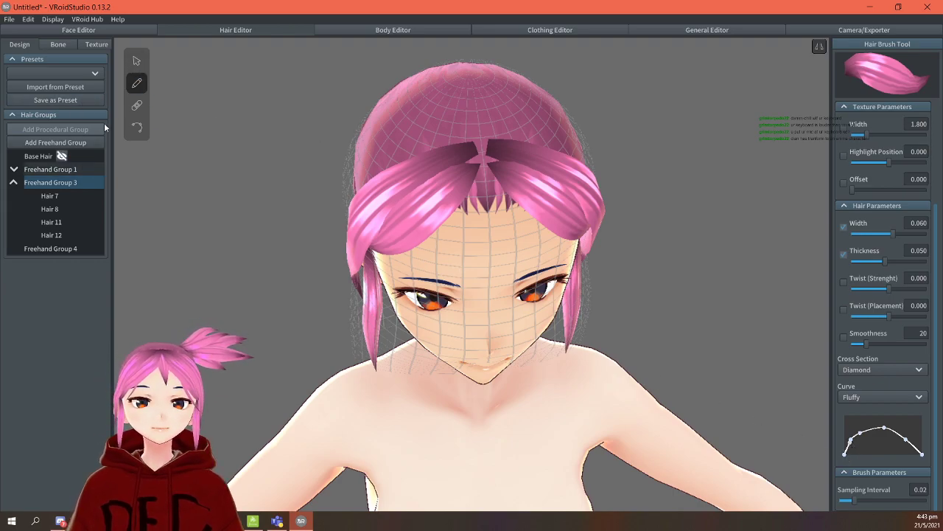
{"action": "key", "text": "ctrl+z"}
{"action": "key", "text": "ctrl+z"}
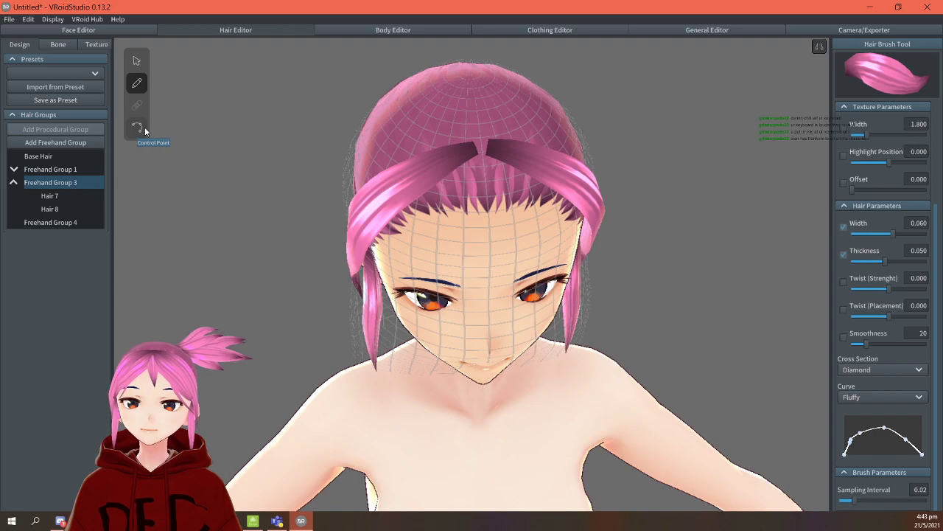
Add a new freehand group and draw a mirrored strand from the centre hairline across the forehead to the front of the ear.
{"action": "left_click", "coordinate": [15, 184]}
{"action": "left_click", "coordinate": [51, 142]}
{"action": "mouse_move", "coordinate": [168, 218]}
{"action": "right_mouse_down"}
{"action": "mouse_move", "coordinate": [207, 233]}
{"action": "mouse_move", "coordinate": [334, 156]}
{"action": "right_mouse_up"}
{"action": "mouse_move", "coordinate": [427, 128]}
{"action": "left_mouse_down"}
{"action": "mouse_move", "coordinate": [540, 240]}
{"action": "mouse_move", "coordinate": [549, 264]}
{"action": "left_mouse_up"}
{"action": "right_click_drag", "start_coordinate": [622, 266], "coordinate": [639, 263]}
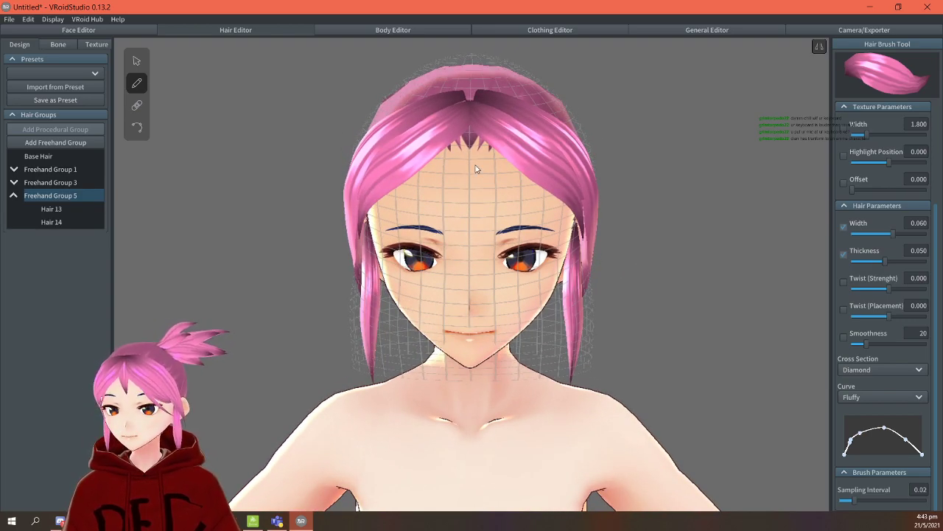
{"action": "right_click_drag", "start_coordinate": [647, 176], "coordinate": [642, 195]}
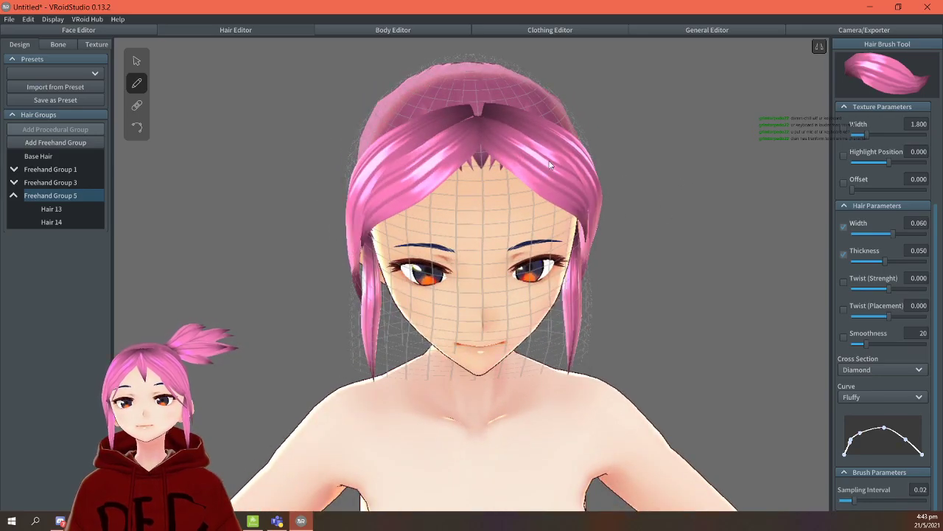
Try drawing centre bangs down the forehead in another new freehand group, first as a mirrored pair and as a single strand.
{"action": "left_click", "coordinate": [55, 142]}
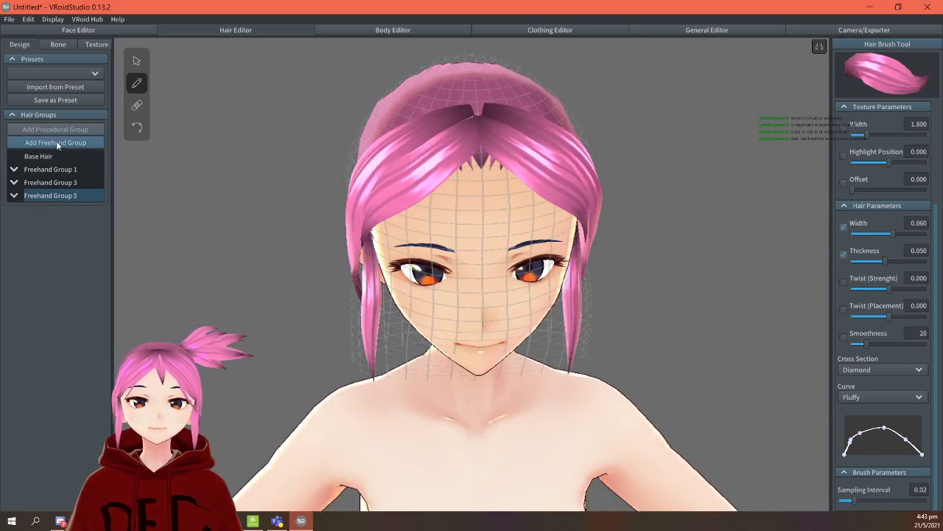
{"action": "left_click_drag", "start_coordinate": [476, 111], "coordinate": [476, 215]}
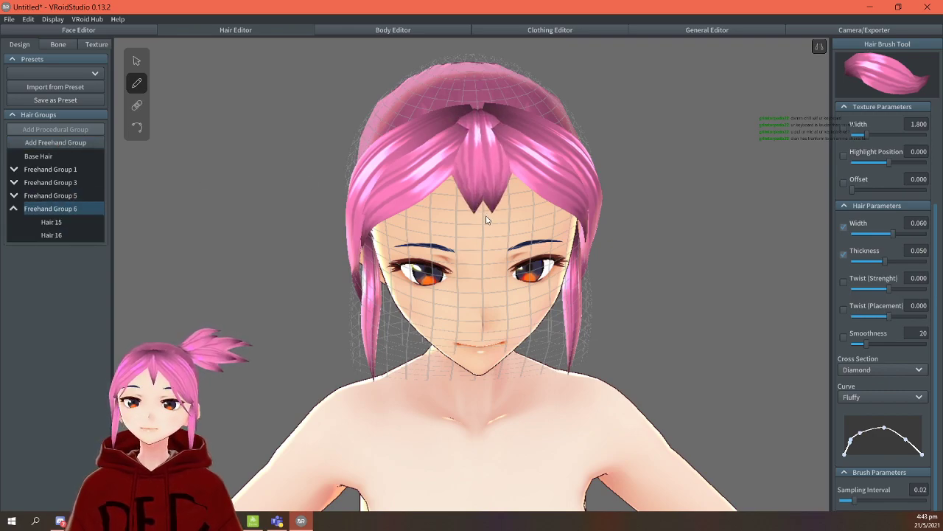
{"action": "key", "text": "ctrl+z"}
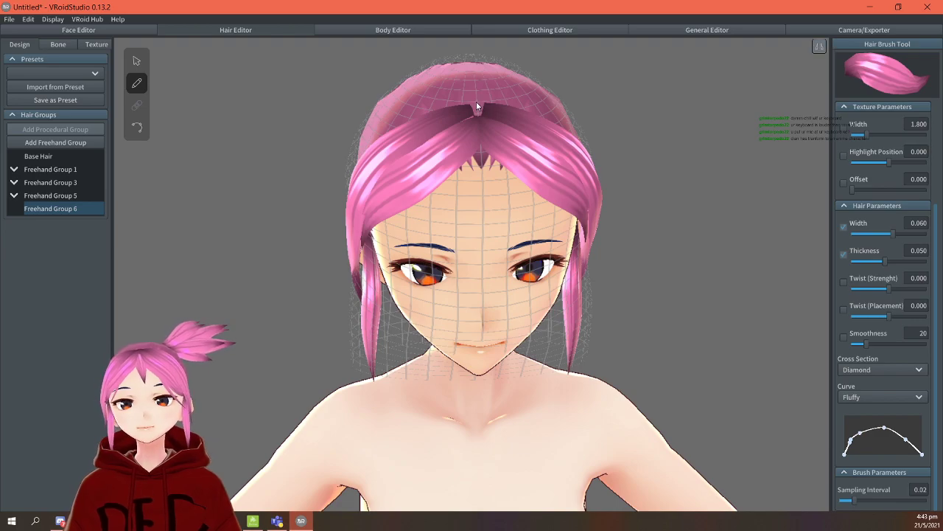
{"action": "left_click_drag", "start_coordinate": [482, 166], "coordinate": [495, 267]}
{"action": "right_click_drag", "start_coordinate": [727, 251], "coordinate": [724, 246]}
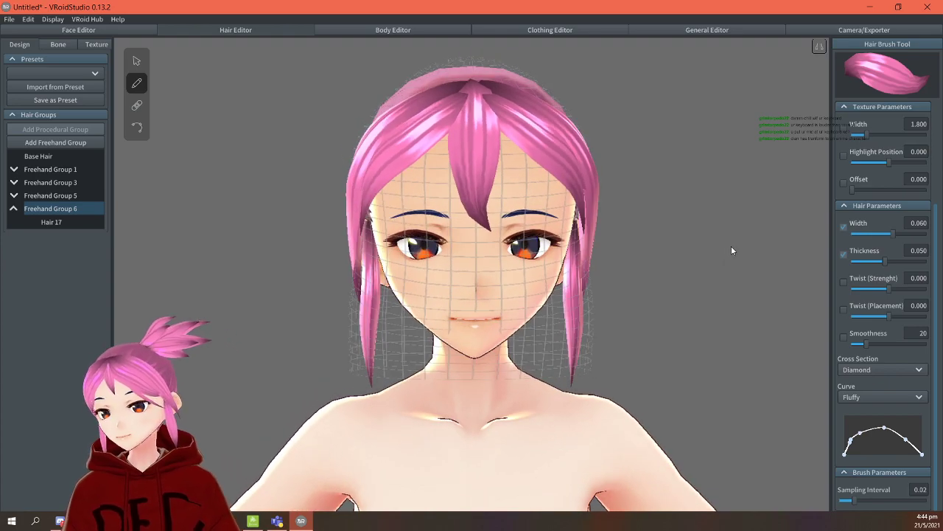
{"action": "key", "text": "ctrl+z"}
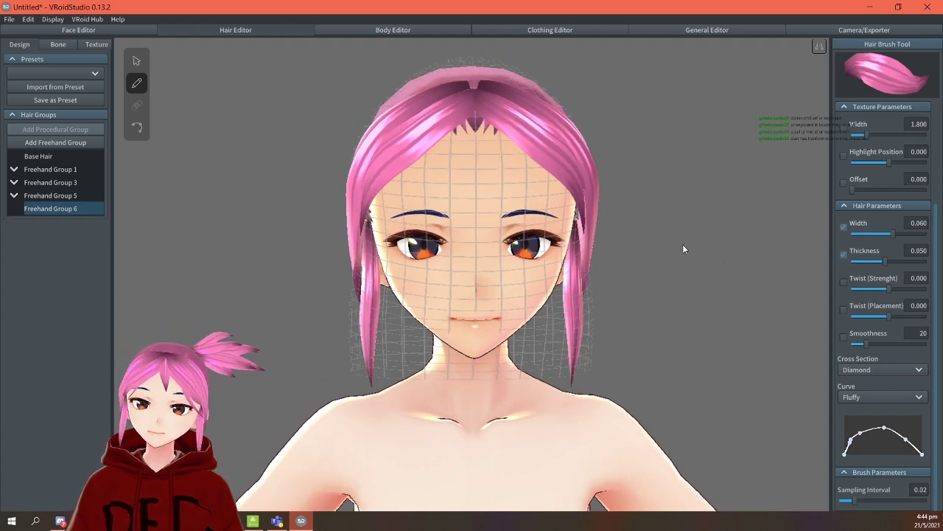
{"action": "key", "text": "ctrl+z"}
{"action": "left_click", "coordinate": [13, 196]}
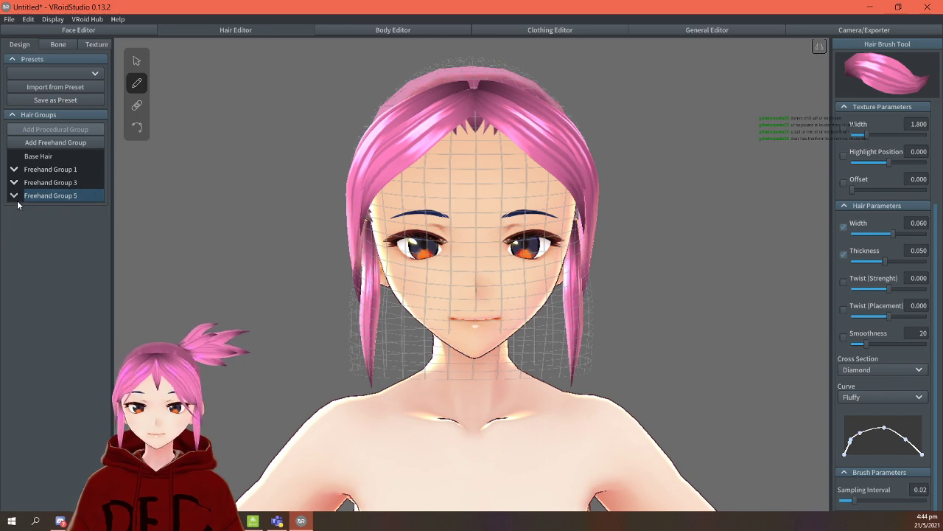
Set the Head Top Position of the face contours to 0.78.
{"action": "left_click", "coordinate": [74, 30]}
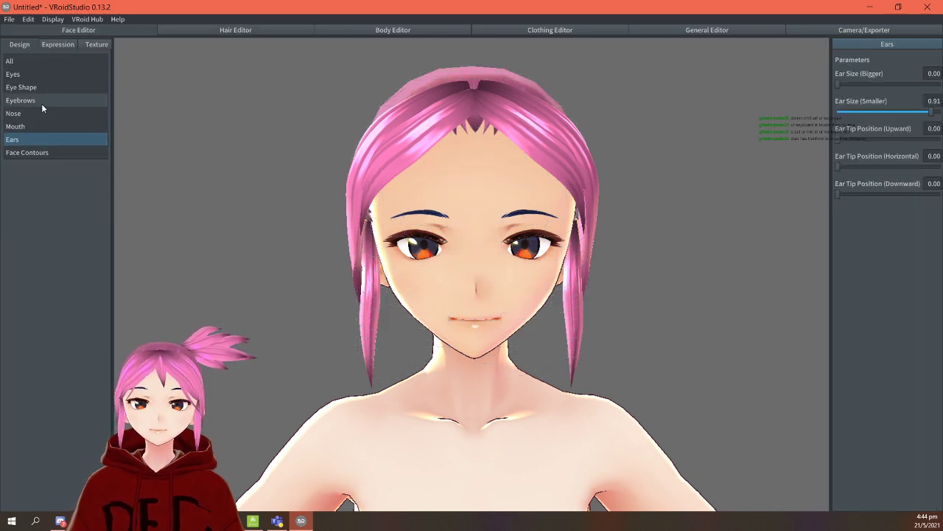
{"action": "left_click", "coordinate": [32, 154]}
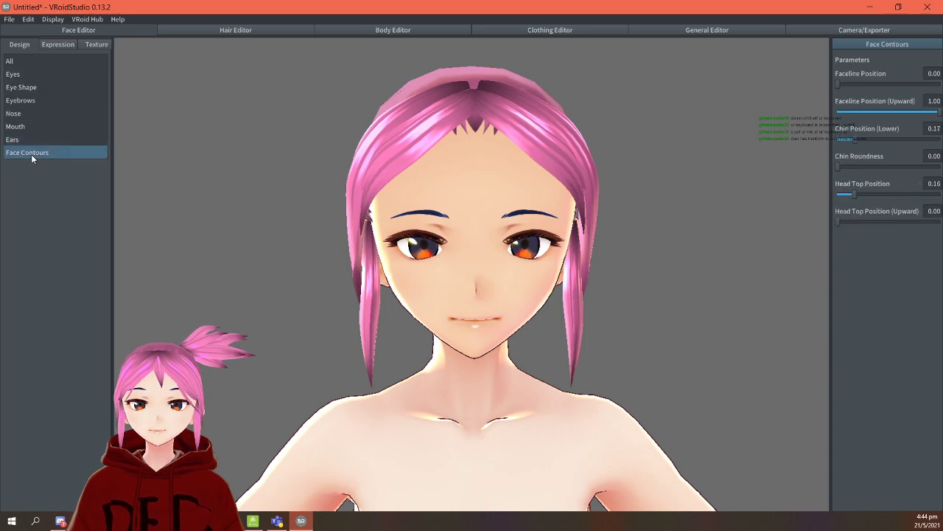
{"action": "left_click_drag", "start_coordinate": [854, 194], "coordinate": [920, 200]}
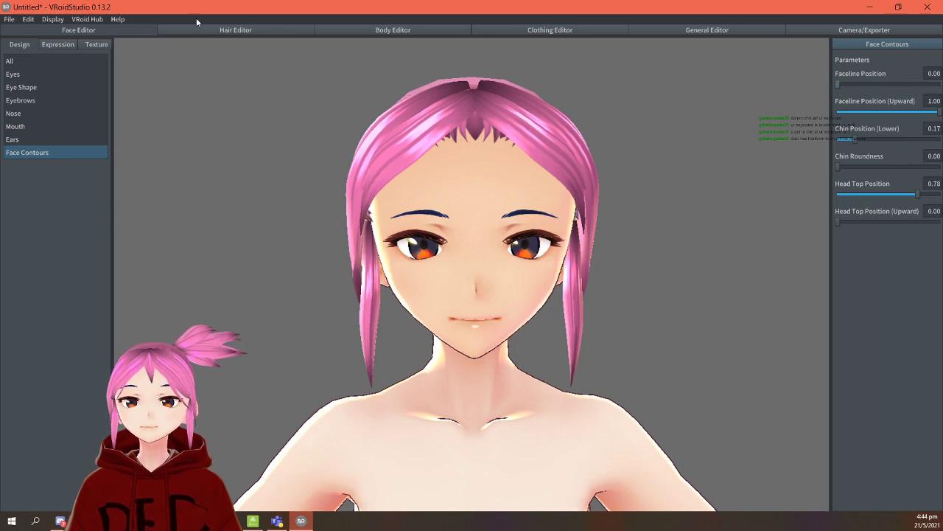
Return to hair editing and shift Freehand Group 3's guide points at the front parting and mid-forehead slightly forward and down.
{"action": "left_click", "coordinate": [214, 29]}
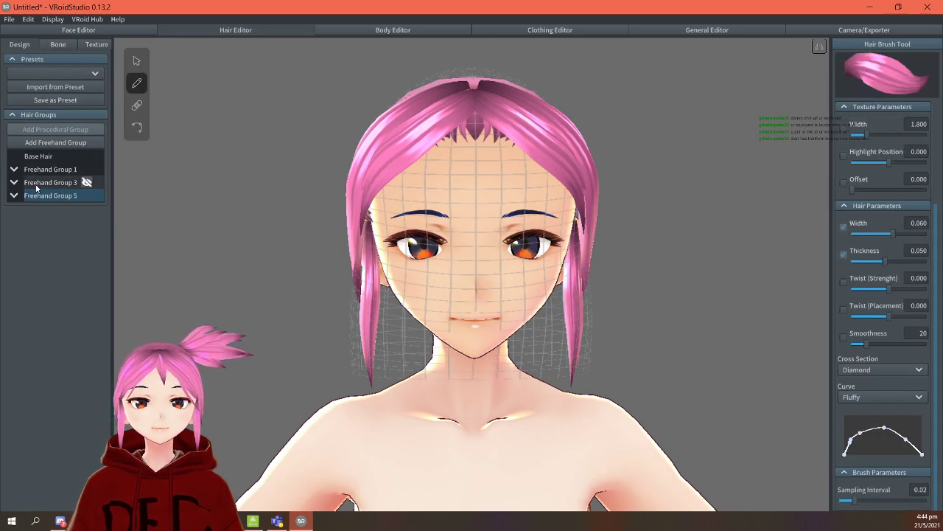
{"action": "left_click", "coordinate": [84, 182]}
{"action": "mouse_move", "coordinate": [269, 154]}
{"action": "right_mouse_down"}
{"action": "mouse_move", "coordinate": [237, 153]}
{"action": "mouse_move", "coordinate": [297, 180]}
{"action": "right_mouse_up"}
{"action": "left_click", "coordinate": [136, 61]}
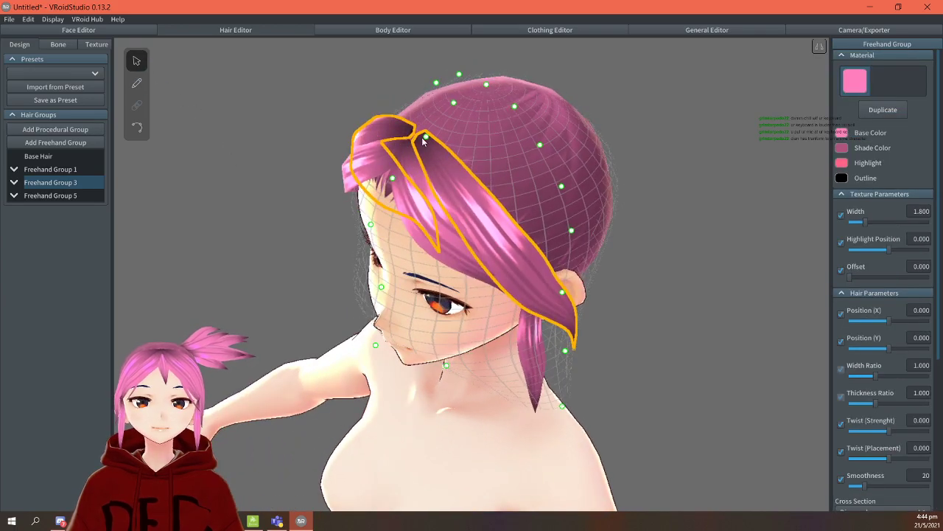
{"action": "mouse_move", "coordinate": [426, 137]}
{"action": "left_mouse_down"}
{"action": "mouse_move", "coordinate": [410, 160]}
{"action": "mouse_move", "coordinate": [410, 146]}
{"action": "left_mouse_up"}
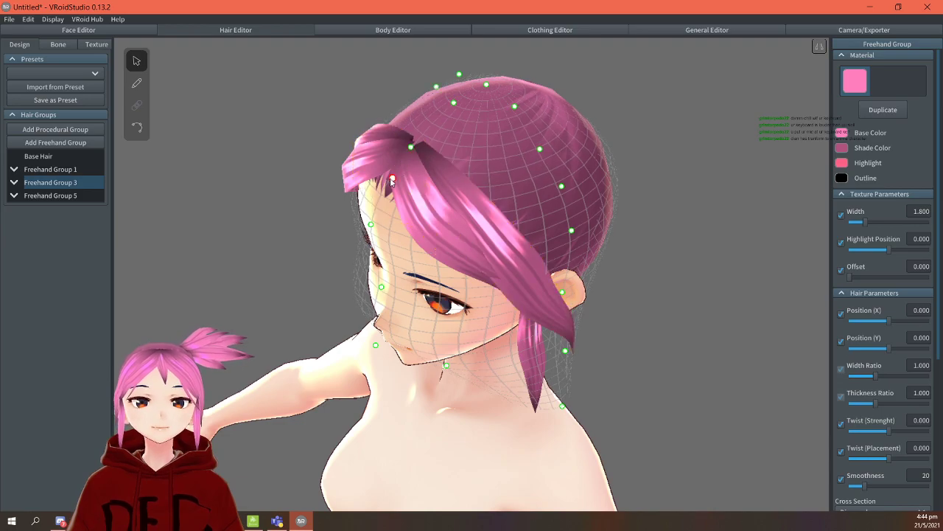
{"action": "right_click_drag", "start_coordinate": [387, 192], "coordinate": [655, 174]}
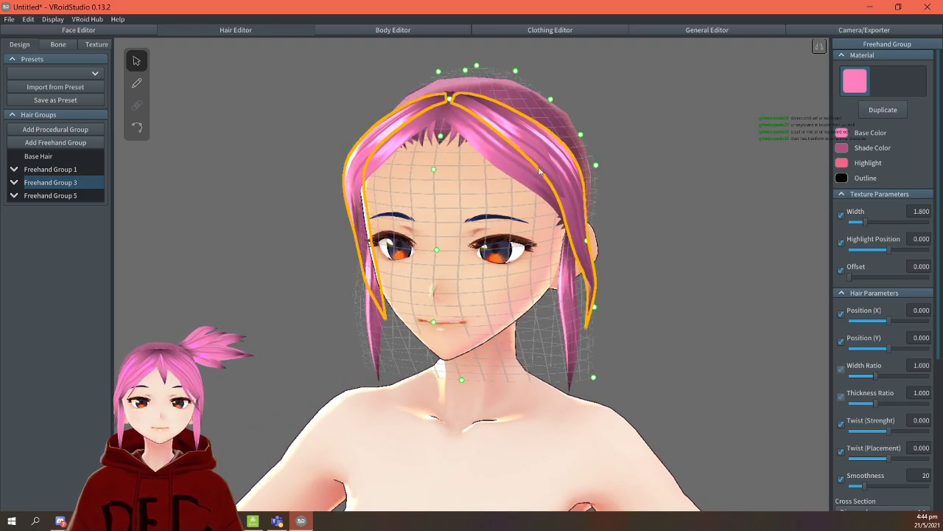
{"action": "left_click_drag", "start_coordinate": [433, 171], "coordinate": [434, 177]}
{"action": "mouse_move", "coordinate": [667, 179]}
{"action": "right_mouse_down"}
{"action": "mouse_move", "coordinate": [640, 181]}
{"action": "mouse_move", "coordinate": [678, 176]}
{"action": "right_mouse_up"}
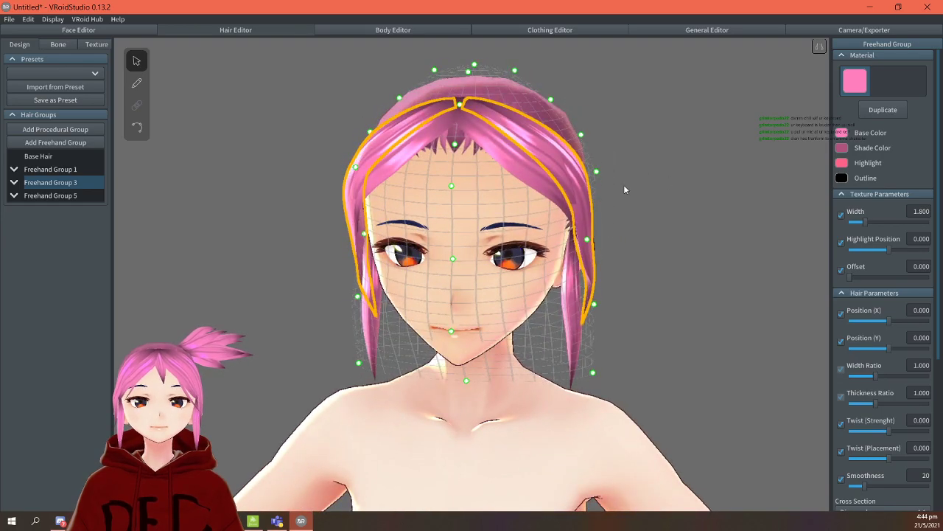
Select Freehand Group 5 and bring its guide points at the front hairline into view for adjustment.
{"action": "left_click", "coordinate": [72, 195]}
{"action": "mouse_move", "coordinate": [549, 171]}
{"action": "right_mouse_down"}
{"action": "mouse_move", "coordinate": [629, 139]}
{"action": "mouse_move", "coordinate": [415, 145]}
{"action": "right_mouse_up"}
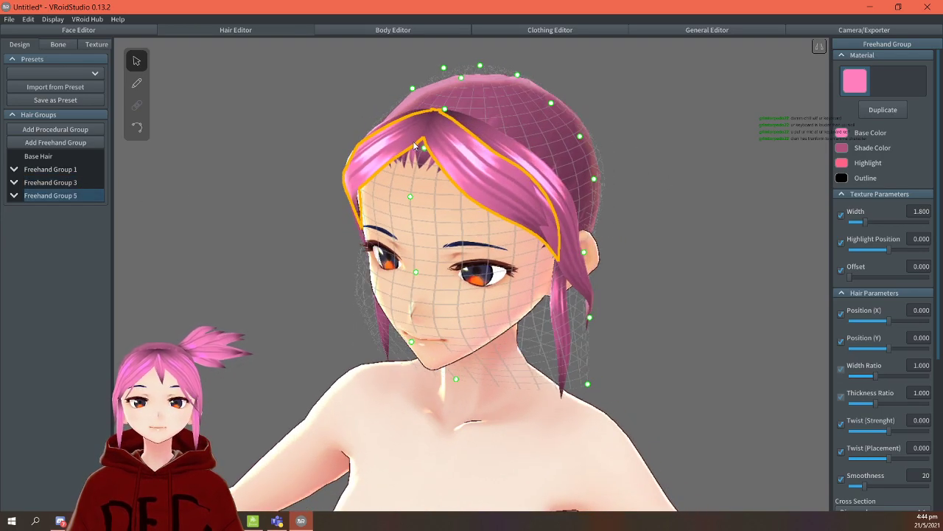
Lower the two guide mesh points at the hairline and forehead of Freehand Group 5 slightly, then deselect the group.
{"action": "left_click_drag", "start_coordinate": [425, 151], "coordinate": [421, 162]}
{"action": "left_click_drag", "start_coordinate": [411, 198], "coordinate": [409, 203]}
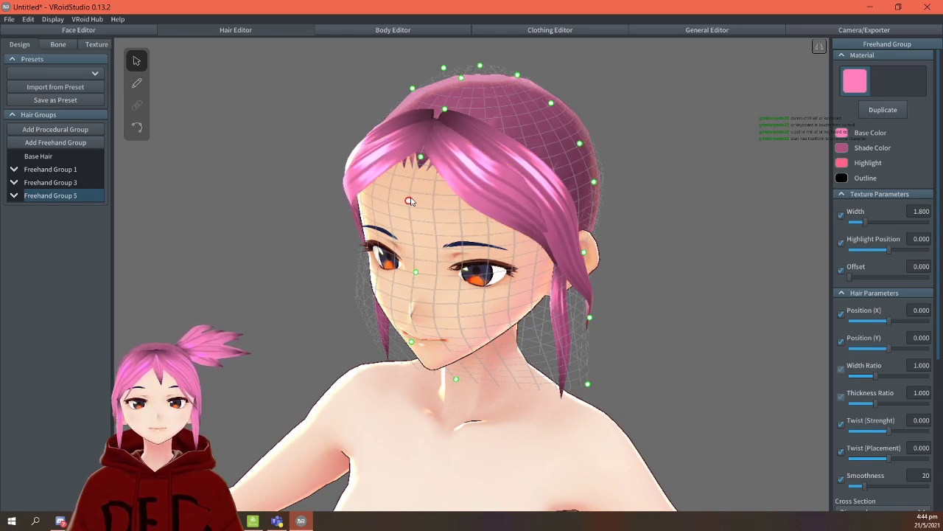
{"action": "left_click", "coordinate": [743, 168]}
Taper the root of Hair 7 in Freehand Group 3 to a point by lowering the start of its thickness curve.
{"action": "mouse_move", "coordinate": [739, 173]}
{"action": "right_mouse_down"}
{"action": "mouse_move", "coordinate": [721, 175]}
{"action": "mouse_move", "coordinate": [752, 155]}
{"action": "mouse_move", "coordinate": [764, 162]}
{"action": "mouse_move", "coordinate": [743, 184]}
{"action": "right_mouse_up"}
{"action": "left_click", "coordinate": [467, 206]}
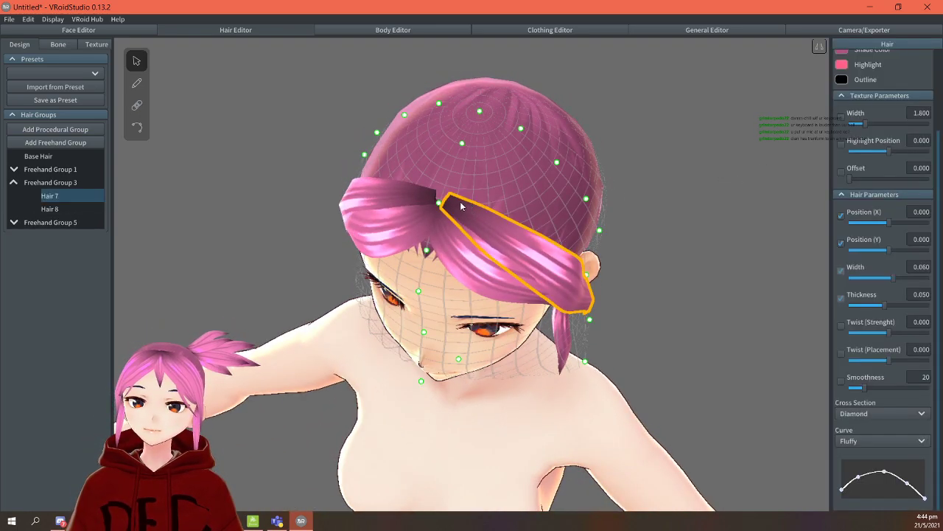
{"action": "left_click_drag", "start_coordinate": [844, 492], "coordinate": [846, 514]}
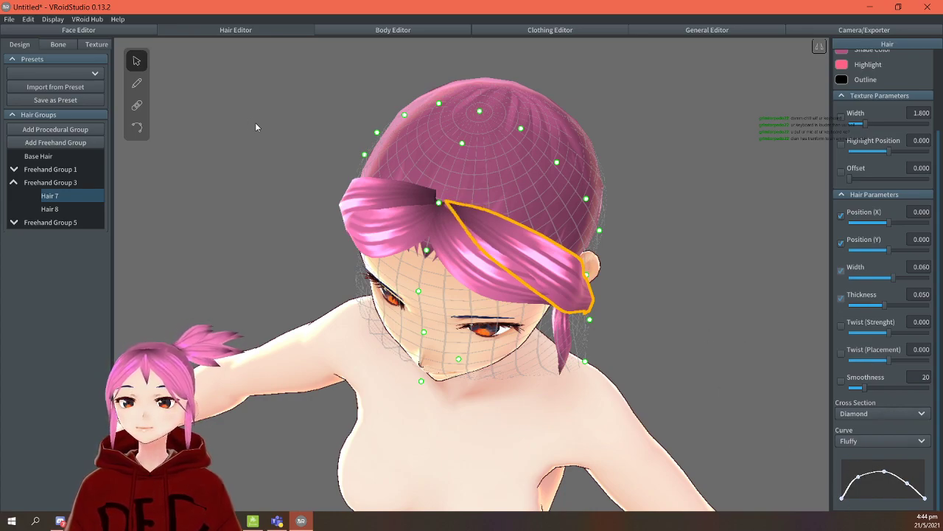
Adjust the root control points of the Freehand Group 3 strands where they meet at the hair parting.
{"action": "left_click", "coordinate": [418, 204]}
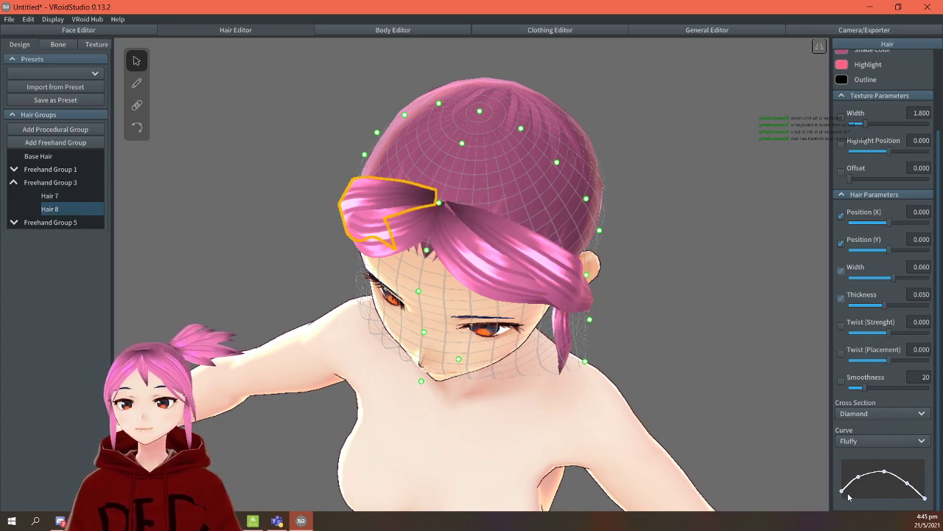
{"action": "left_click", "coordinate": [136, 83]}
{"action": "left_click", "coordinate": [137, 127]}
{"action": "mouse_move", "coordinate": [437, 197]}
{"action": "left_mouse_down"}
{"action": "mouse_move", "coordinate": [444, 202]}
{"action": "mouse_move", "coordinate": [432, 201]}
{"action": "left_mouse_up"}
{"action": "left_click", "coordinate": [444, 203]}
{"action": "left_click", "coordinate": [449, 204]}
{"action": "left_click_drag", "start_coordinate": [612, 224], "coordinate": [698, 201]}
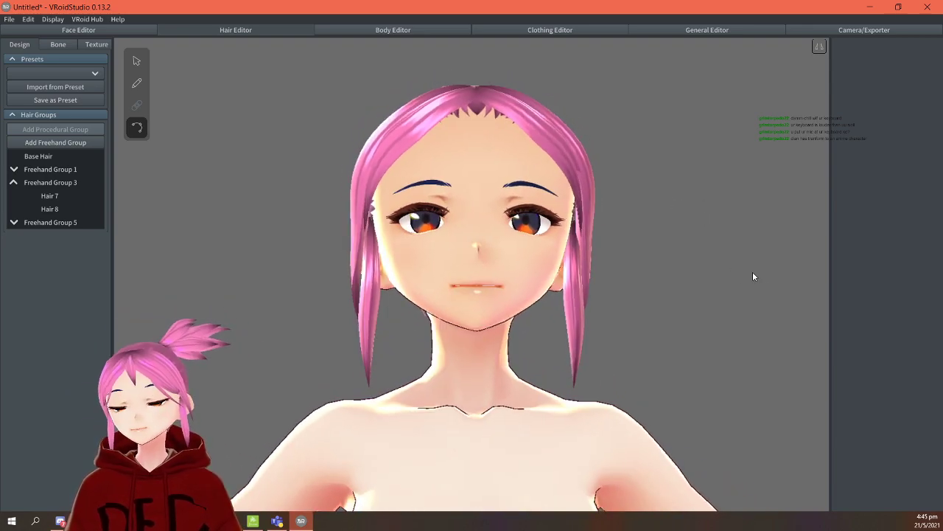
Collapse Freehand Group 3 and add a new freehand group below Freehand Group 5.
{"action": "left_click", "coordinate": [14, 182]}
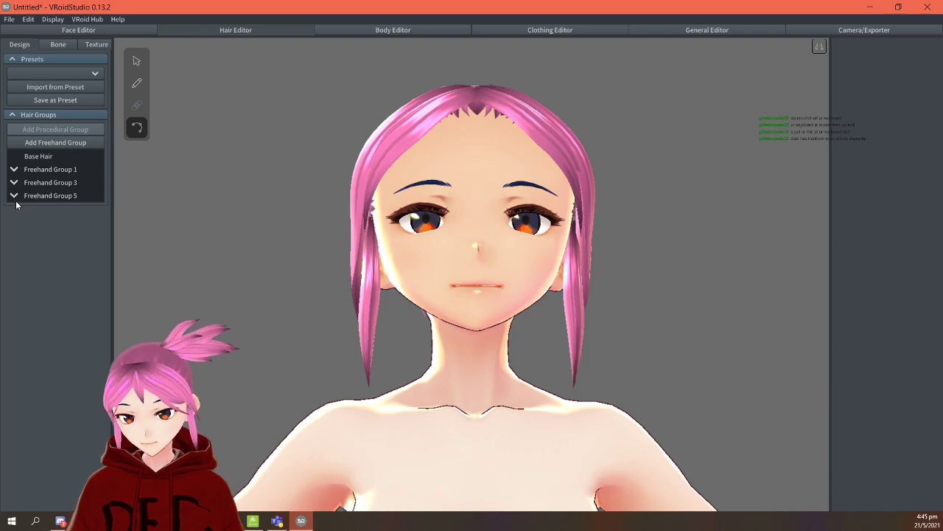
{"action": "left_click", "coordinate": [35, 195]}
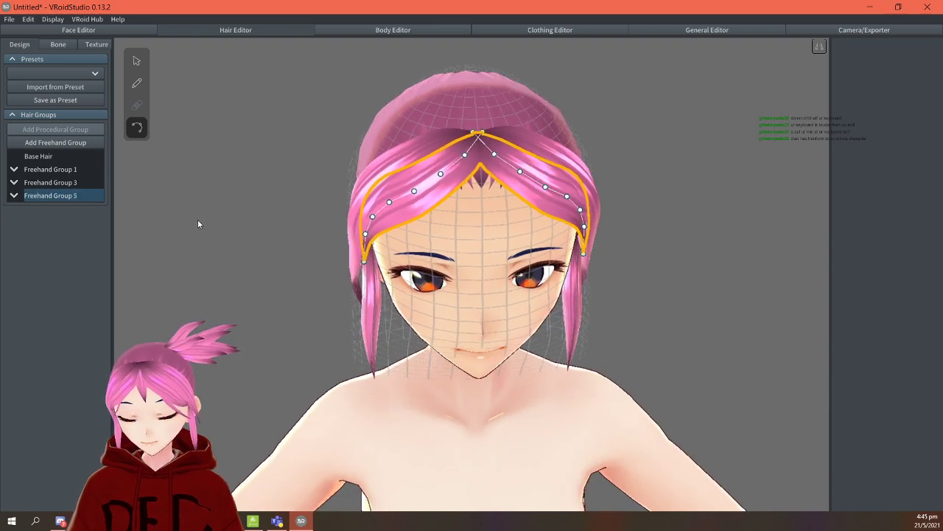
{"action": "left_click", "coordinate": [14, 196]}
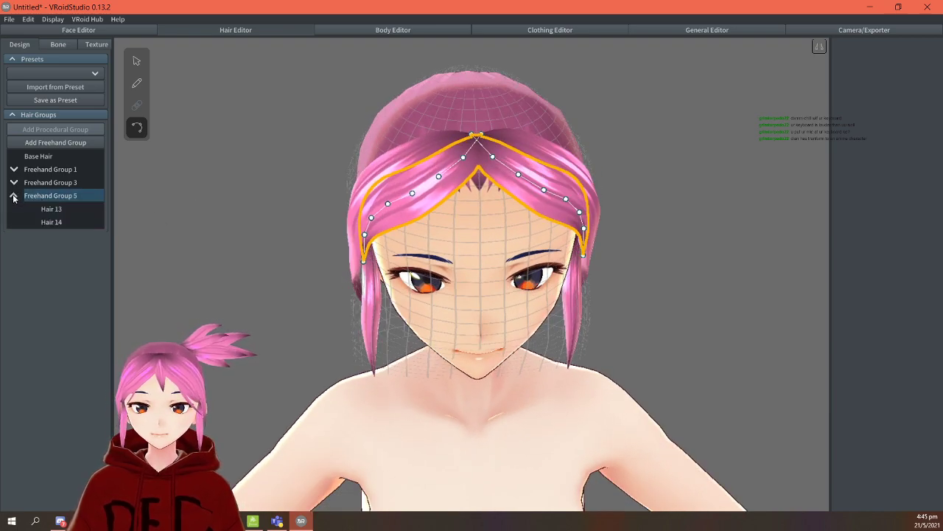
{"action": "left_click", "coordinate": [14, 195]}
{"action": "left_click", "coordinate": [61, 142]}
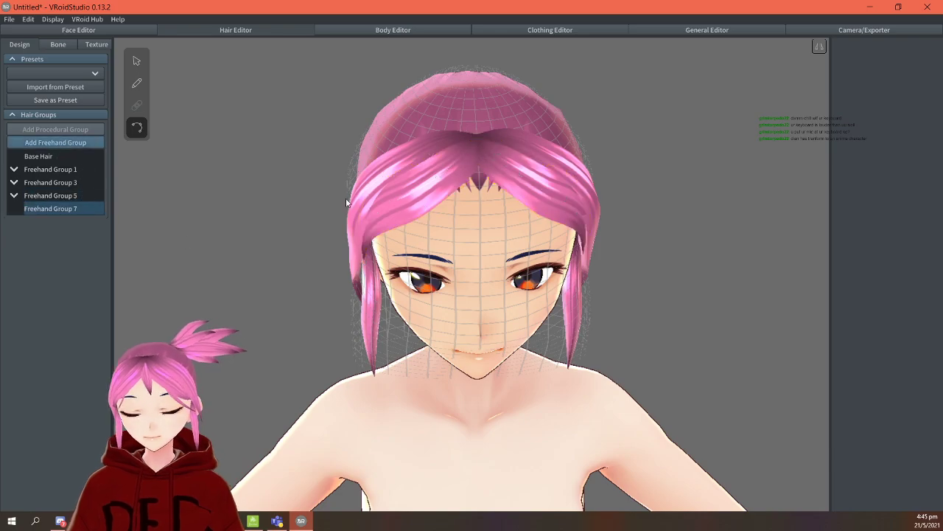
Try to draw a hair strand from the parting down over the forehead with the Hair Brush in Freehand Group 1.
{"action": "left_click", "coordinate": [137, 64]}
{"action": "mouse_move", "coordinate": [293, 193]}
{"action": "right_mouse_down"}
{"action": "mouse_move", "coordinate": [233, 200]}
{"action": "mouse_move", "coordinate": [318, 198]}
{"action": "mouse_move", "coordinate": [300, 194]}
{"action": "mouse_move", "coordinate": [346, 174]}
{"action": "right_mouse_up"}
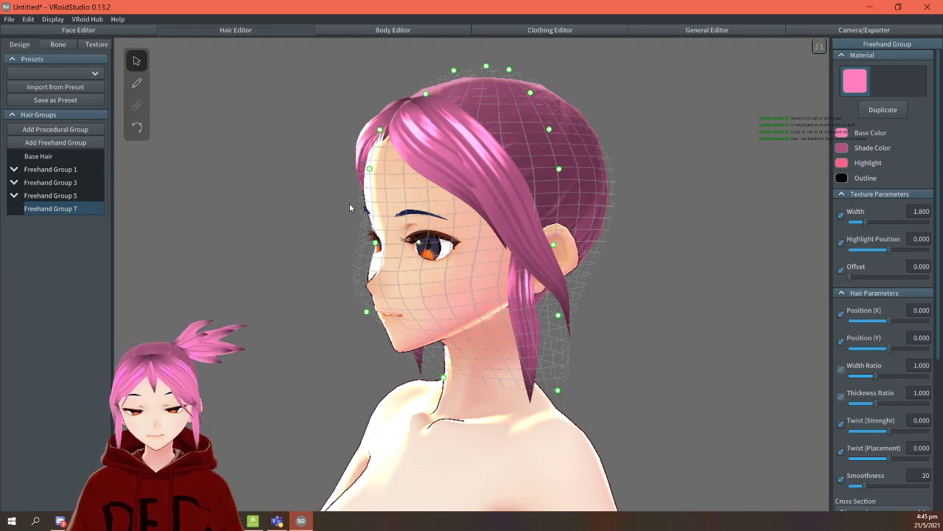
{"action": "left_click", "coordinate": [271, 241]}
{"action": "left_click", "coordinate": [137, 83]}
{"action": "right_click_drag", "start_coordinate": [252, 141], "coordinate": [275, 154]}
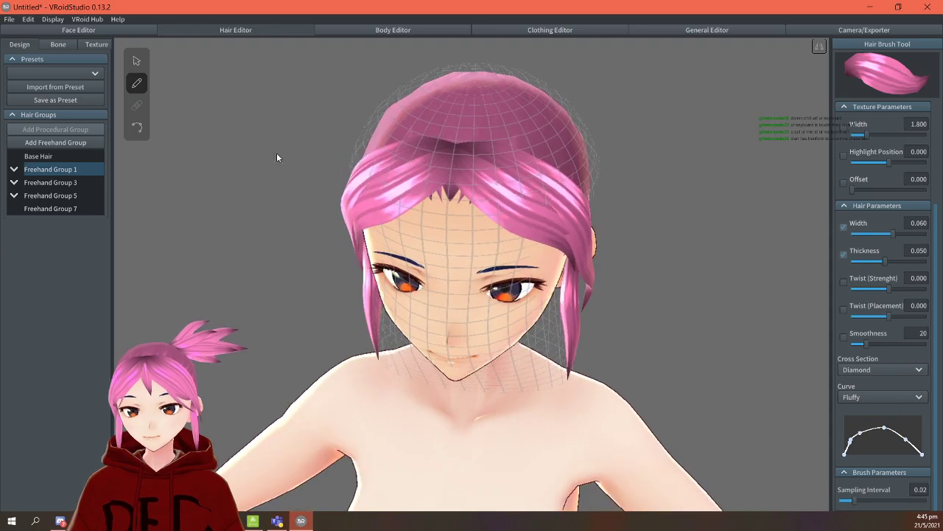
{"action": "left_click_drag", "start_coordinate": [452, 171], "coordinate": [450, 276]}
{"action": "mouse_move", "coordinate": [673, 279]}
{"action": "right_mouse_down"}
{"action": "mouse_move", "coordinate": [683, 255]}
{"action": "mouse_move", "coordinate": [692, 265]}
{"action": "mouse_move", "coordinate": [528, 165]}
{"action": "right_mouse_up"}
{"action": "key", "text": "ctrl+z"}
Draw a central bang from the parting, sweeping diagonally across the forehead to one eyebrow, in Freehand Group 1.
{"action": "left_click_drag", "start_coordinate": [510, 162], "coordinate": [555, 234]}
{"action": "mouse_move", "coordinate": [656, 227]}
{"action": "right_mouse_down"}
{"action": "mouse_move", "coordinate": [644, 225]}
{"action": "mouse_move", "coordinate": [687, 231]}
{"action": "mouse_move", "coordinate": [642, 228]}
{"action": "mouse_move", "coordinate": [672, 242]}
{"action": "mouse_move", "coordinate": [638, 231]}
{"action": "right_mouse_up"}
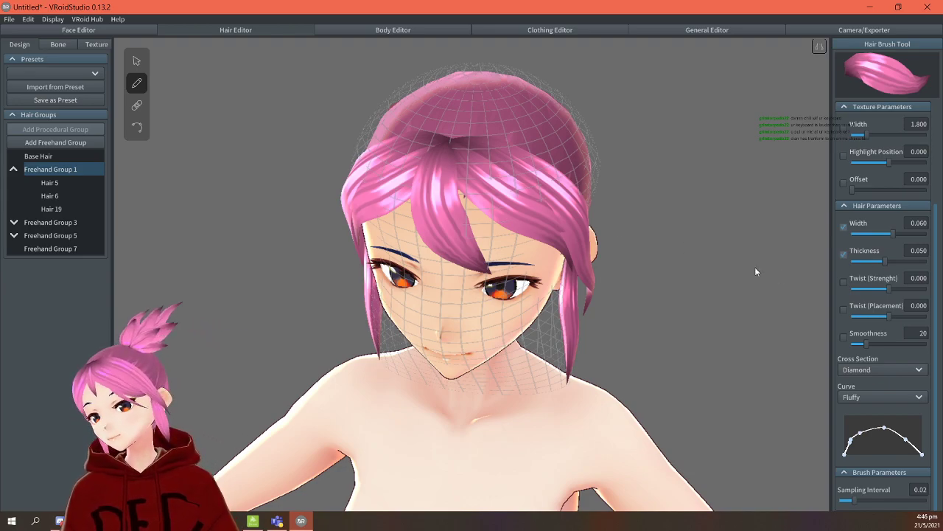
{"action": "right_click_drag", "start_coordinate": [777, 272], "coordinate": [757, 280]}
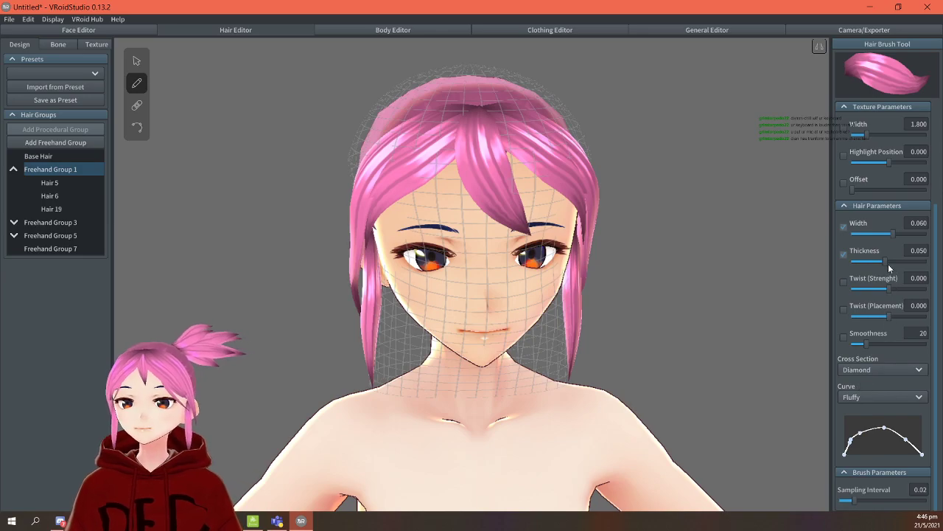
Widen the central bang Hair 19 to 0.079 and narrow its root by lowering the first points of its curve.
{"action": "left_click", "coordinate": [136, 63]}
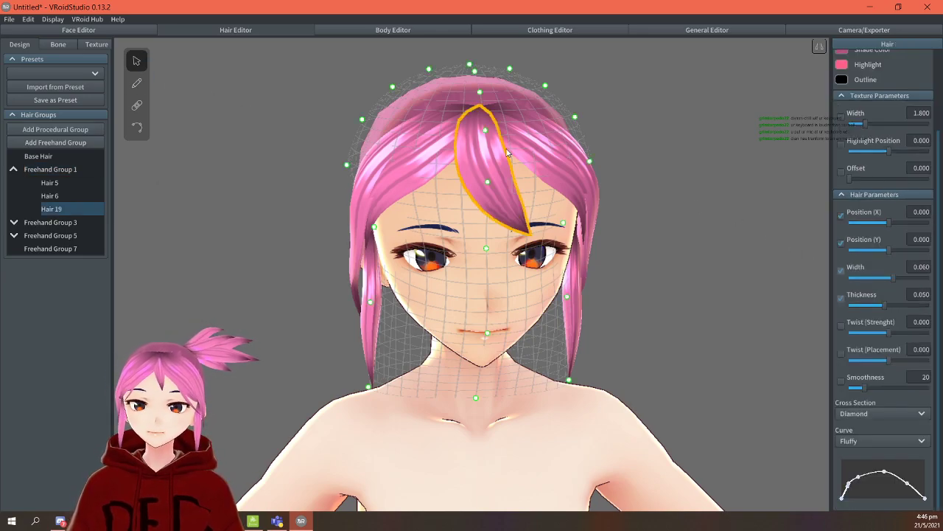
{"action": "left_click", "coordinate": [552, 172]}
{"action": "left_click", "coordinate": [501, 192]}
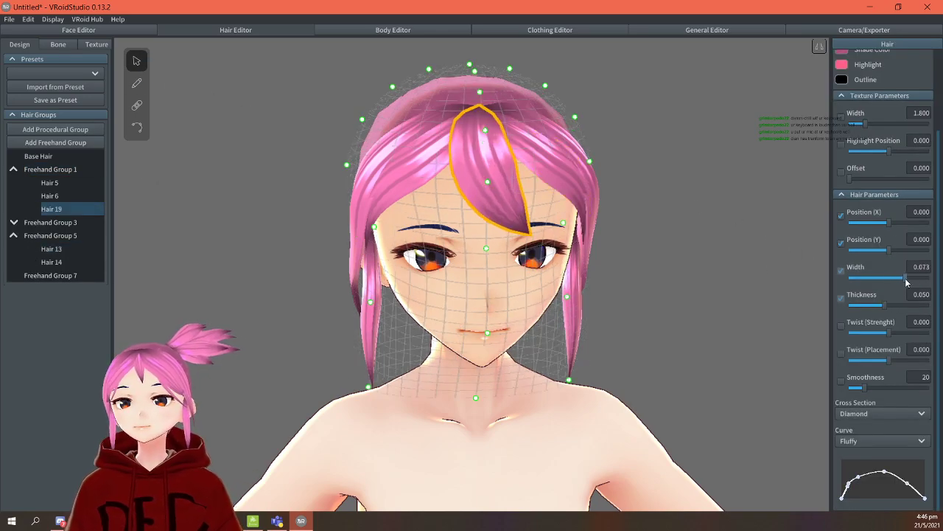
{"action": "right_click_drag", "start_coordinate": [757, 301], "coordinate": [714, 297]}
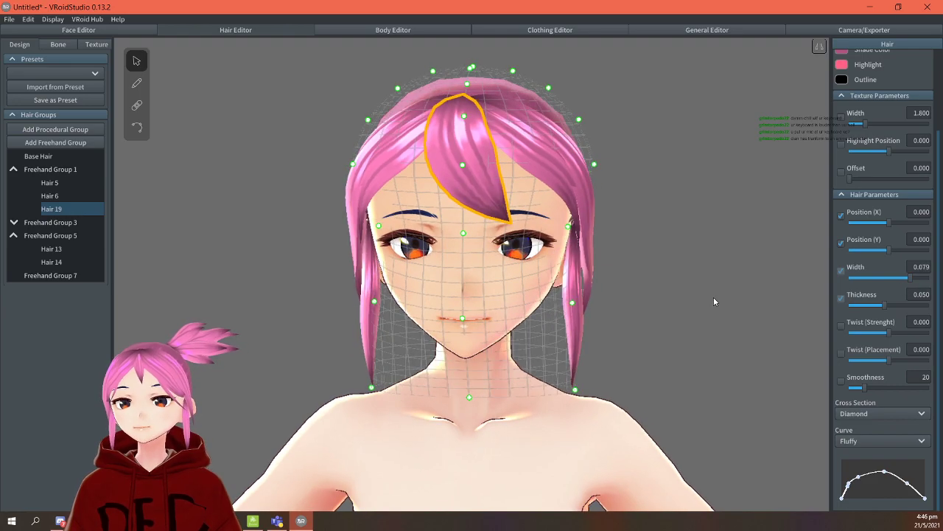
{"action": "mouse_move", "coordinate": [848, 486]}
{"action": "left_mouse_down"}
{"action": "mouse_move", "coordinate": [853, 497]}
{"action": "mouse_move", "coordinate": [859, 481]}
{"action": "mouse_move", "coordinate": [861, 492]}
{"action": "left_mouse_up"}
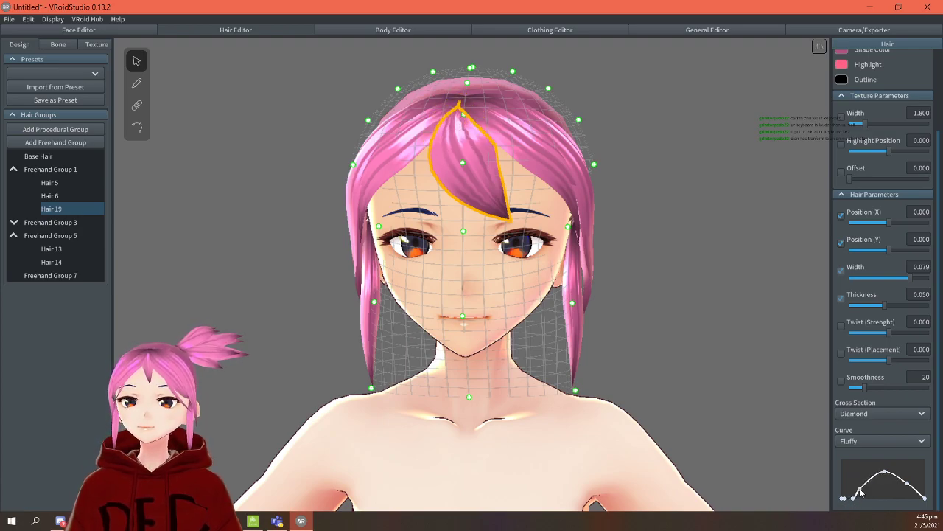
{"action": "left_click", "coordinate": [792, 439]}
{"action": "mouse_move", "coordinate": [710, 345]}
{"action": "right_mouse_down"}
{"action": "mouse_move", "coordinate": [743, 361]}
{"action": "mouse_move", "coordinate": [715, 353]}
{"action": "mouse_move", "coordinate": [712, 342]}
{"action": "mouse_move", "coordinate": [719, 352]}
{"action": "right_mouse_up"}
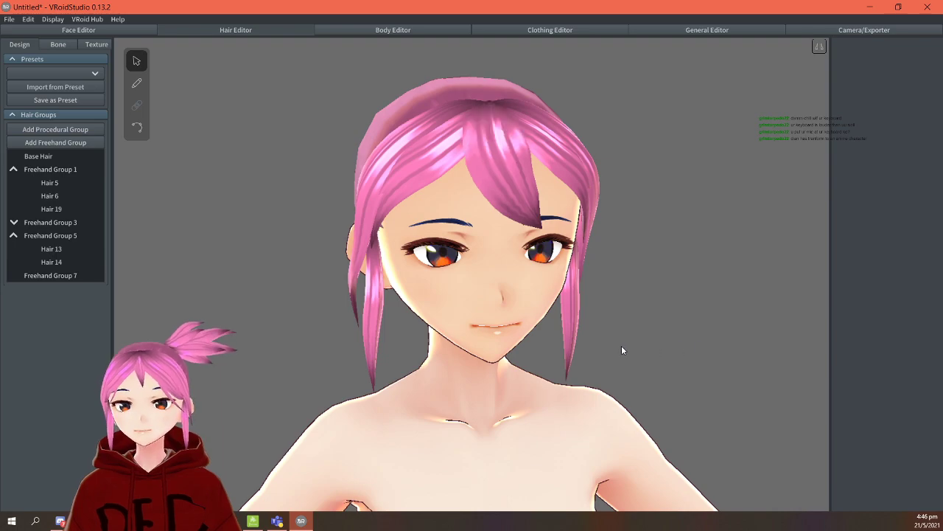
Delete the empty Freehand Group 7 and collapse Freehand Group 5.
{"action": "left_click", "coordinate": [43, 276]}
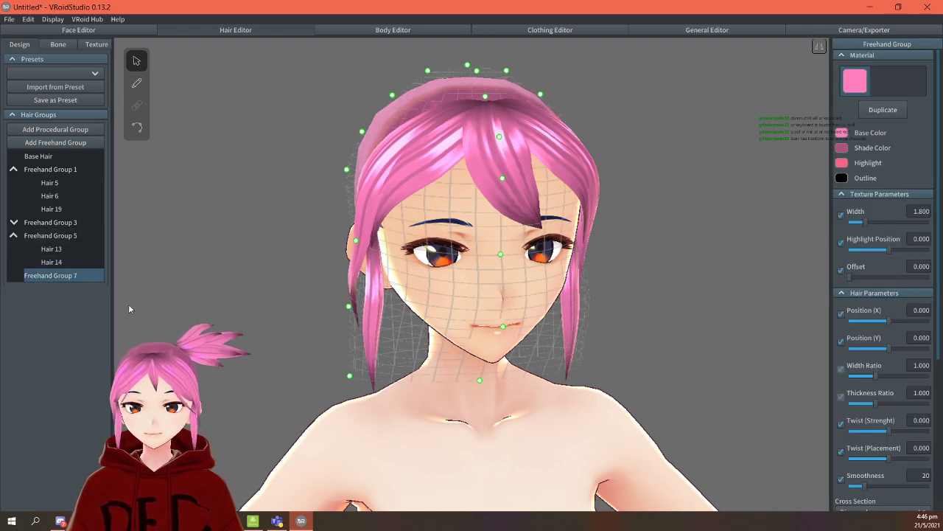
{"action": "right_click", "coordinate": [45, 279]}
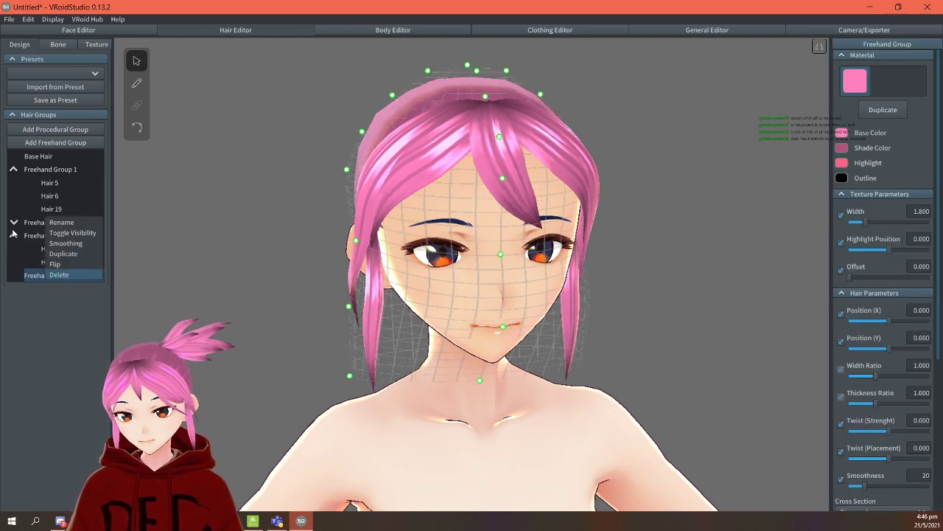
{"action": "left_click", "coordinate": [56, 272]}
{"action": "left_click", "coordinate": [13, 235]}
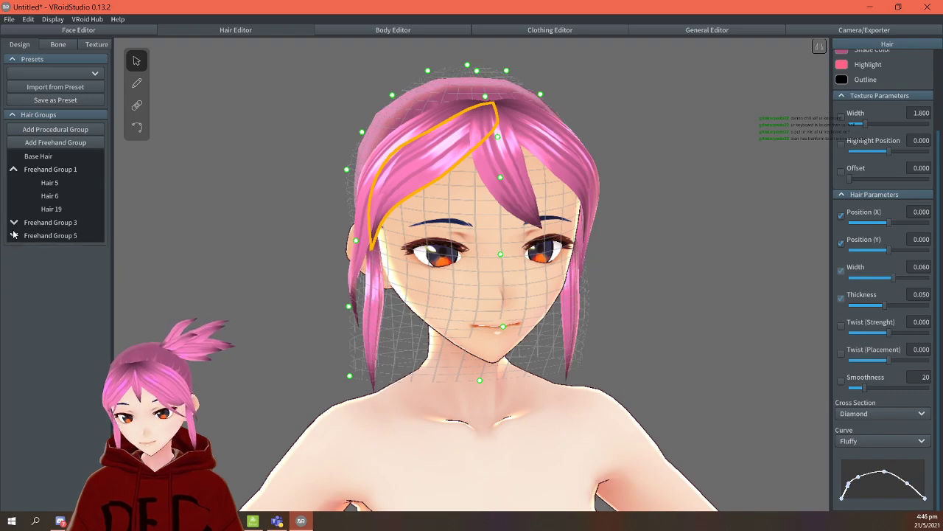
Hide Freehand Group 5 and try to draw a strand from the parting to the temple in a new freehand group.
{"action": "left_click", "coordinate": [59, 142]}
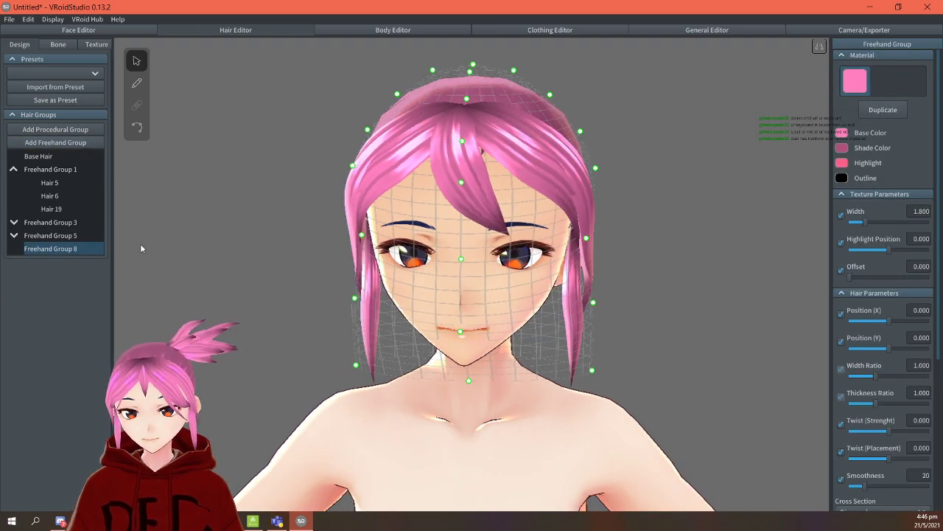
{"action": "left_click", "coordinate": [87, 235]}
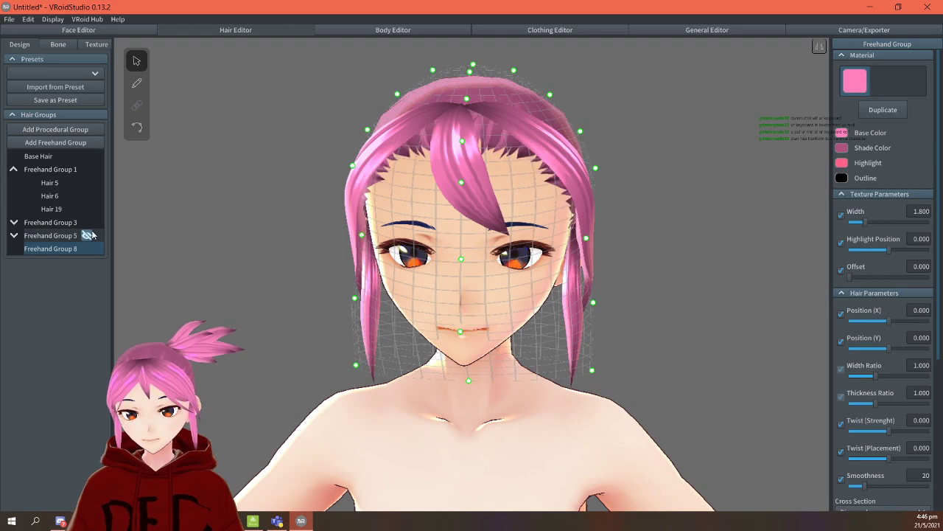
{"action": "left_click", "coordinate": [136, 83]}
{"action": "mouse_move", "coordinate": [466, 124]}
{"action": "left_mouse_down"}
{"action": "mouse_move", "coordinate": [509, 174]}
{"action": "mouse_move", "coordinate": [572, 219]}
{"action": "left_mouse_up"}
{"action": "key", "text": "ctrl+z"}
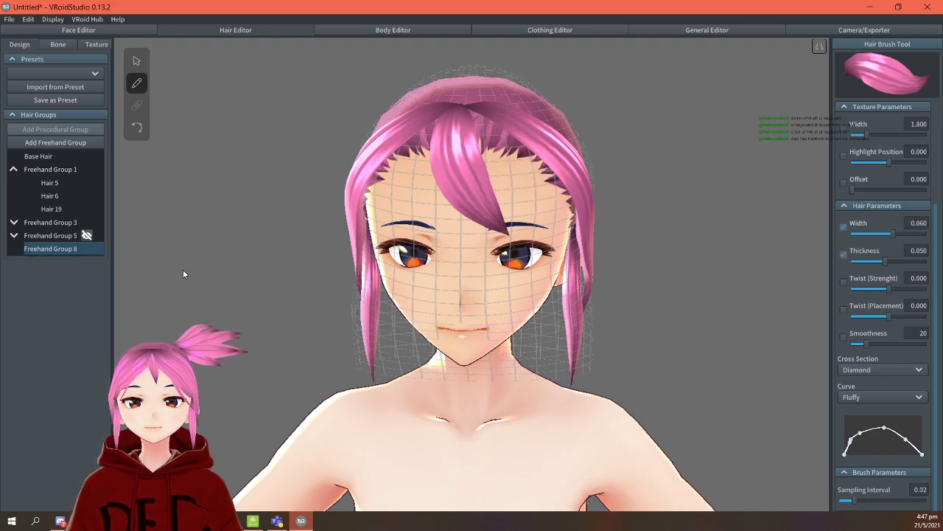
Undo back to the restored Freehand Group 7 and make Freehand Group 5 visible again.
{"action": "left_click", "coordinate": [33, 235]}
{"action": "key", "text": "ctrl+z"}
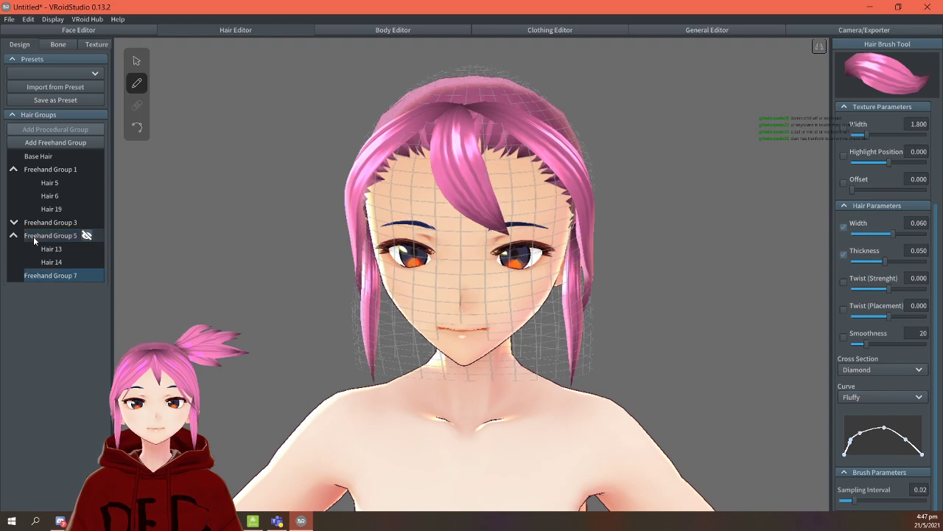
{"action": "left_click", "coordinate": [87, 236]}
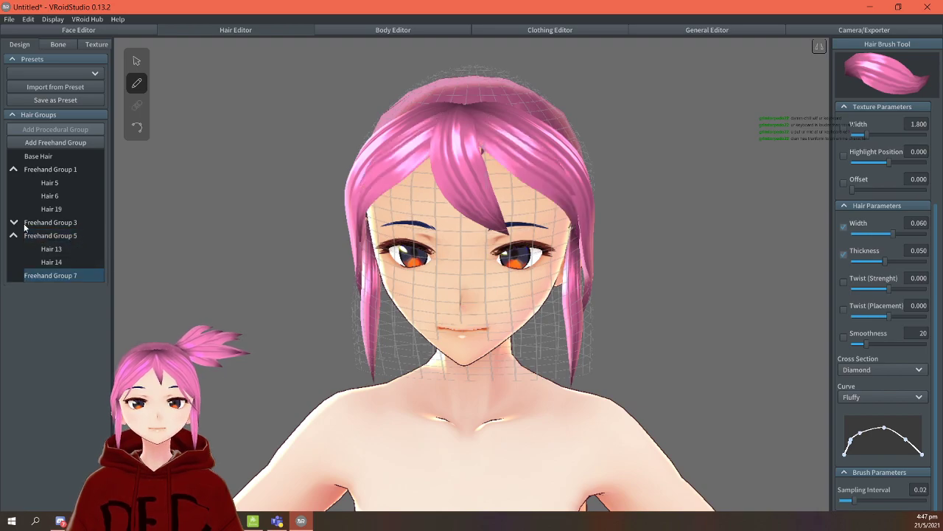
Delete the central bang Hair 19 from Freehand Group 1.
{"action": "left_click", "coordinate": [128, 57]}
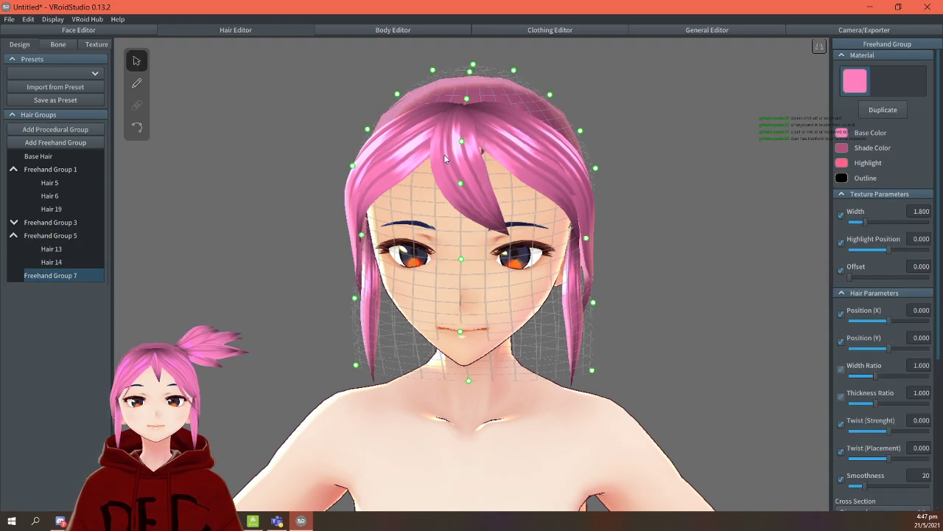
{"action": "left_click", "coordinate": [451, 164]}
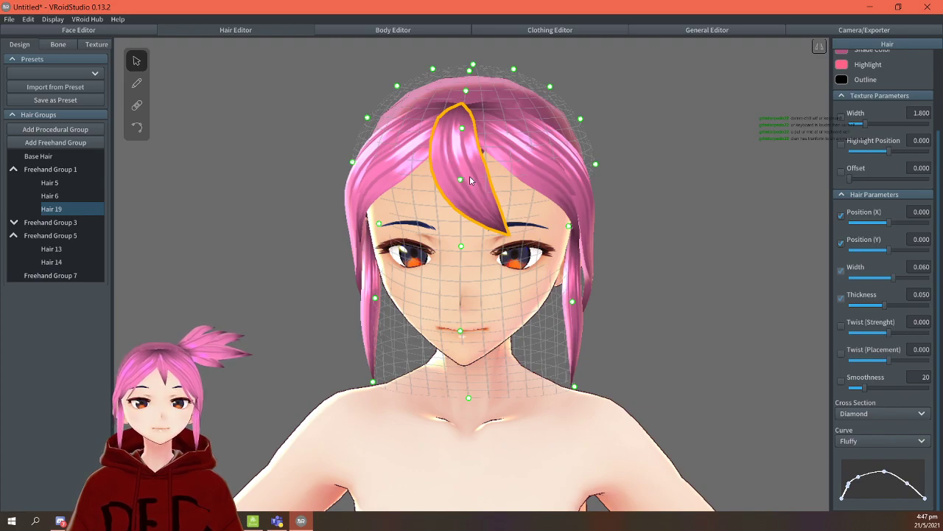
{"action": "right_click", "coordinate": [78, 209]}
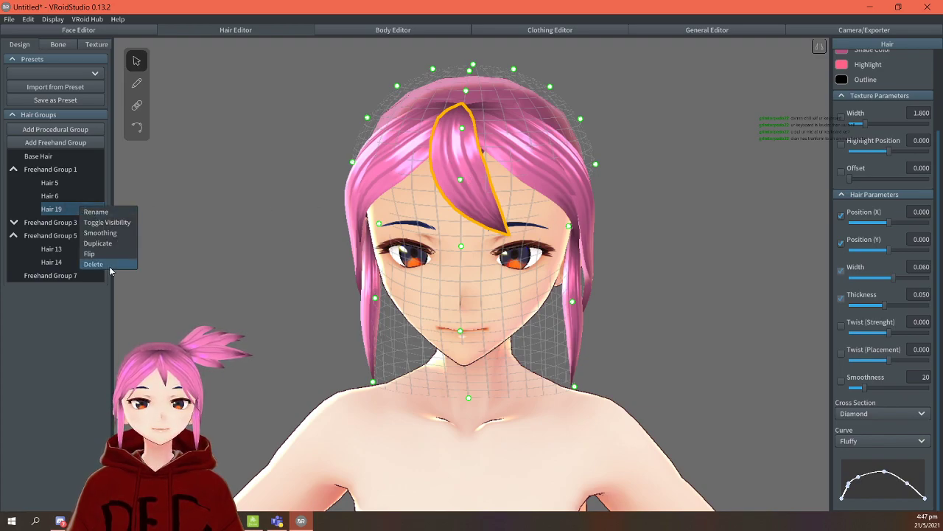
{"action": "left_click", "coordinate": [103, 263]}
Collapse Freehand Groups 1, 3 and 5 and make the empty Freehand Group 7 the active group.
{"action": "left_click", "coordinate": [46, 170]}
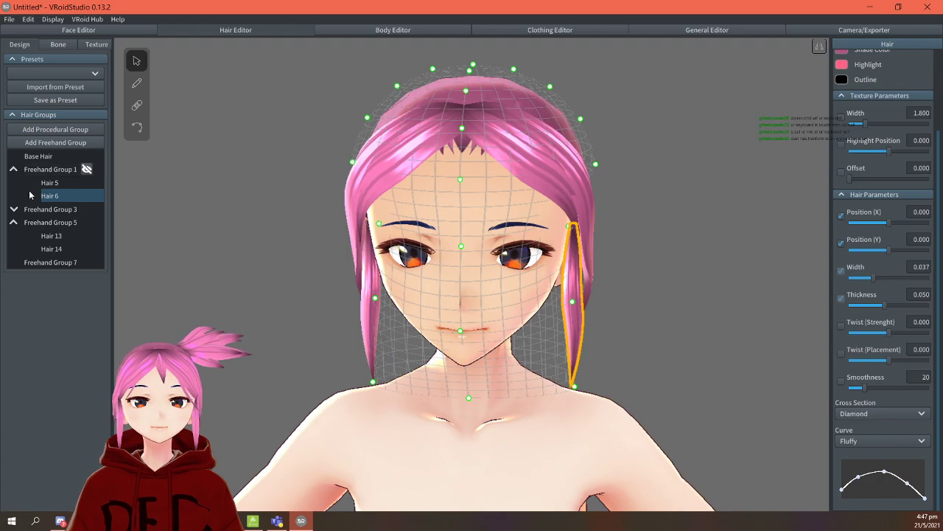
{"action": "left_click", "coordinate": [14, 170]}
{"action": "left_click", "coordinate": [14, 182]}
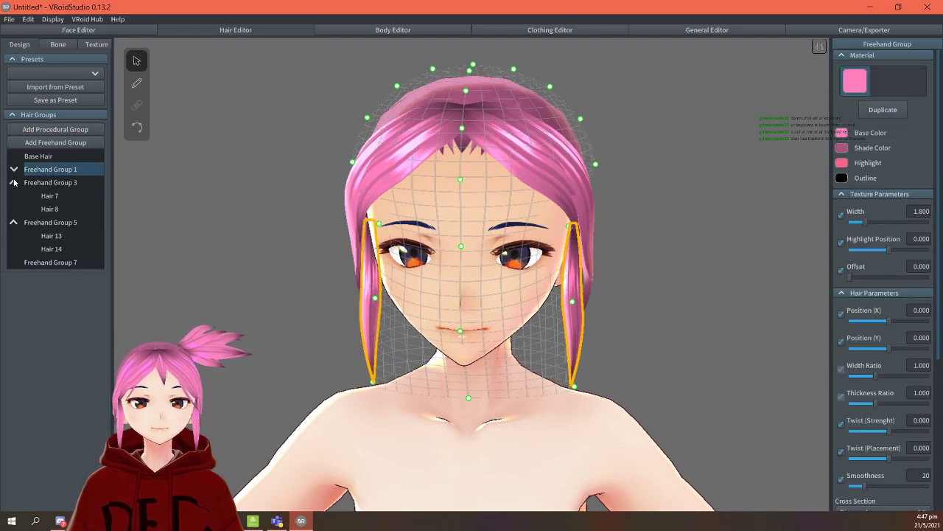
{"action": "left_click", "coordinate": [14, 182]}
{"action": "left_click", "coordinate": [14, 195]}
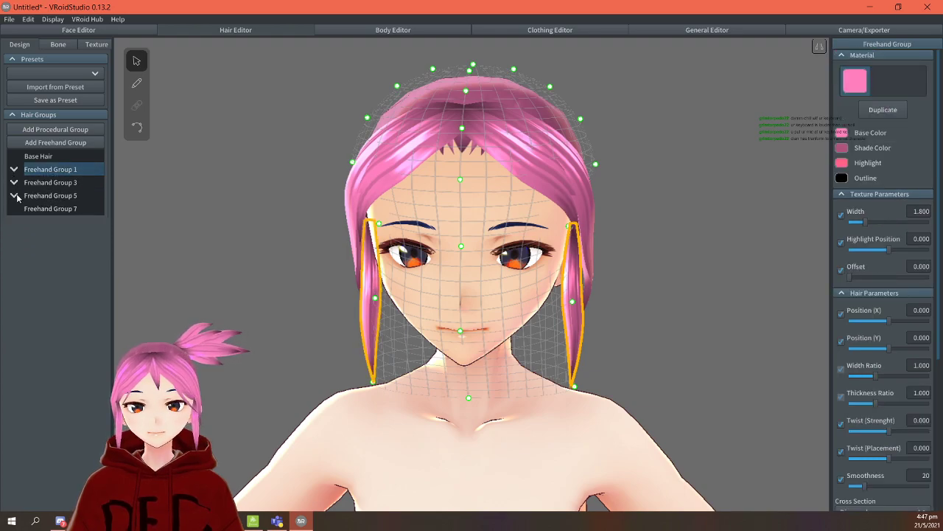
{"action": "left_click", "coordinate": [65, 209]}
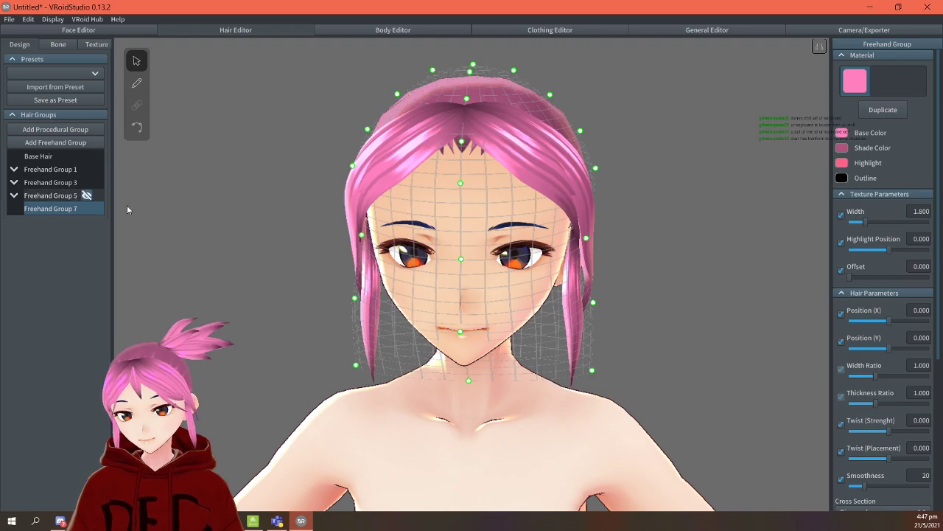
Try to draw a strand from the parting across the forehead toward the temple in Freehand Group 7.
{"action": "right_click_drag", "start_coordinate": [118, 205], "coordinate": [214, 212]}
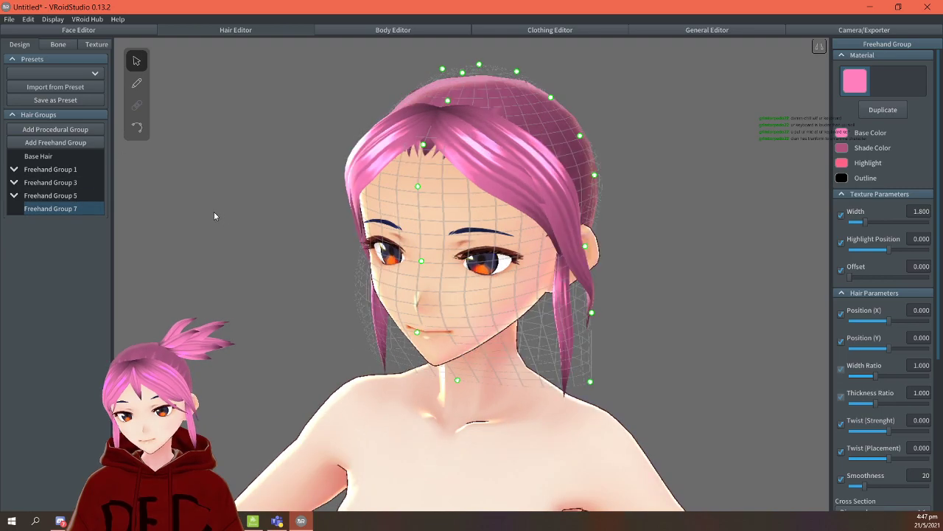
{"action": "left_click", "coordinate": [136, 84]}
{"action": "left_click_drag", "start_coordinate": [435, 144], "coordinate": [533, 228]}
{"action": "key", "text": "ctrl+z"}
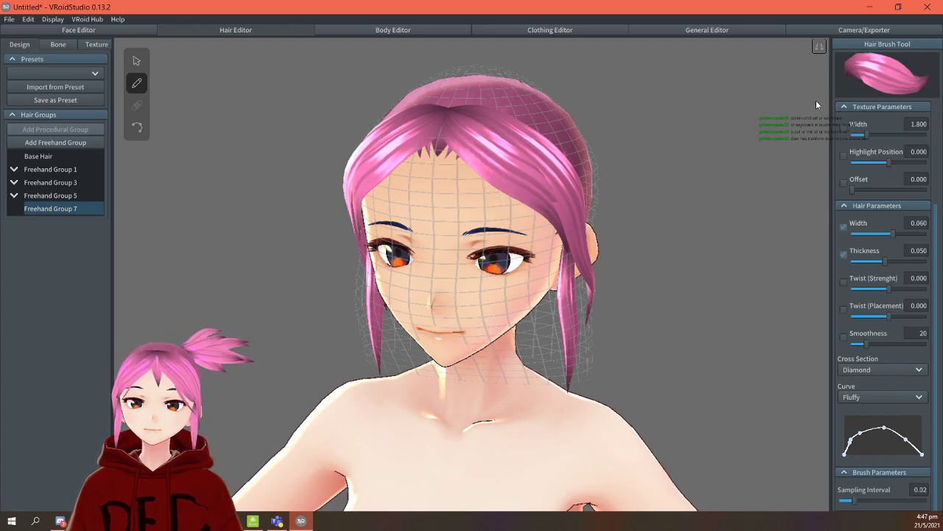
Draw a mirrored strand from the center parting across the forehead to the temple in Freehand Group 7.
{"action": "mouse_move", "coordinate": [442, 140]}
{"action": "left_mouse_down"}
{"action": "mouse_move", "coordinate": [481, 193]}
{"action": "mouse_move", "coordinate": [544, 219]}
{"action": "mouse_move", "coordinate": [579, 212]}
{"action": "left_mouse_up"}
{"action": "right_click_drag", "start_coordinate": [621, 233], "coordinate": [641, 232]}
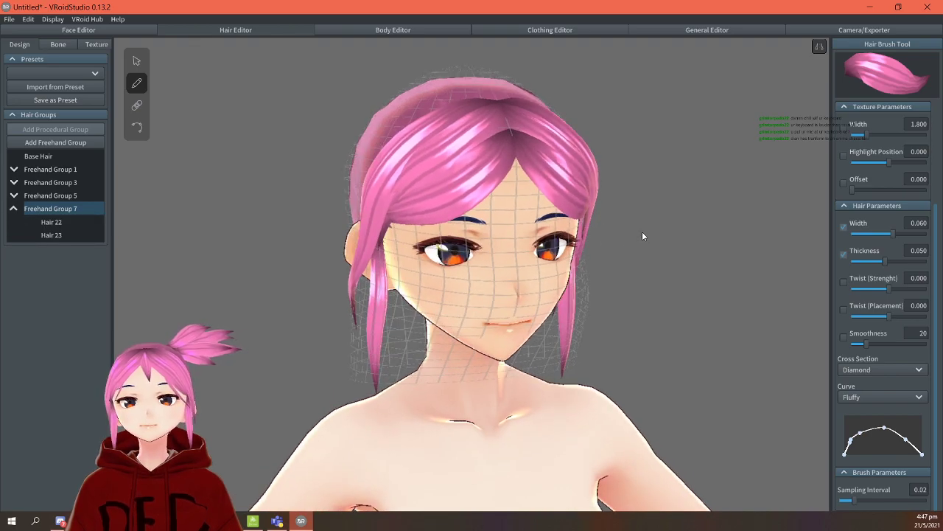
Move the guide mesh point at the parting upward so the Freehand Group 7 strands sit closer to the hairline.
{"action": "left_click", "coordinate": [136, 60]}
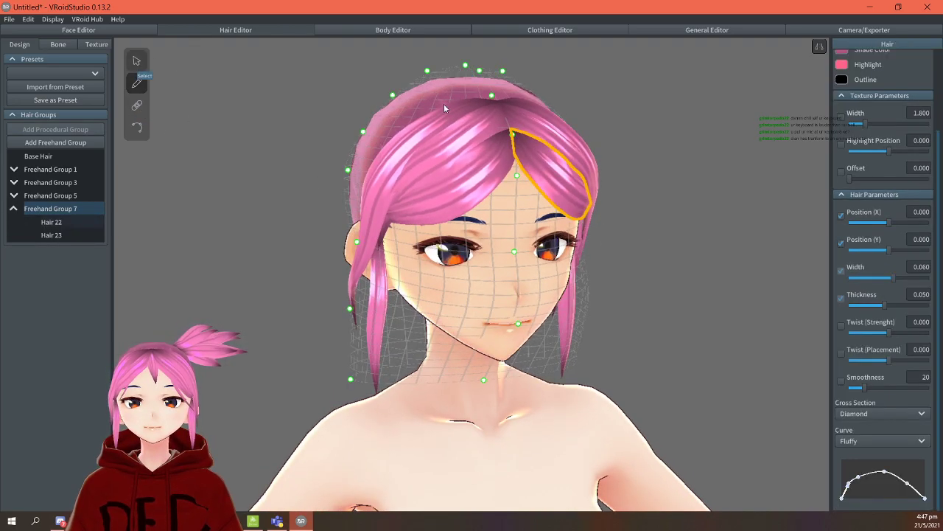
{"action": "left_click", "coordinate": [514, 138]}
{"action": "left_click_drag", "start_coordinate": [515, 138], "coordinate": [503, 118]}
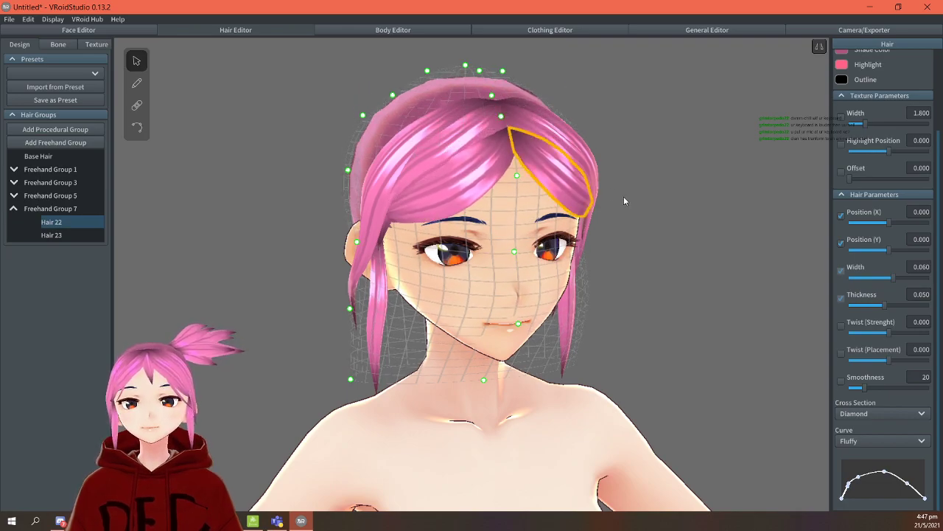
{"action": "right_click_drag", "start_coordinate": [622, 197], "coordinate": [640, 209]}
{"action": "left_click_drag", "start_coordinate": [541, 150], "coordinate": [478, 107]}
{"action": "right_click_drag", "start_coordinate": [781, 291], "coordinate": [764, 260]}
{"action": "left_click", "coordinate": [764, 260]}
Toggle the visibility of Freehand Group 7 off and on to compare the parting with and without its strands.
{"action": "mouse_move", "coordinate": [659, 278]}
{"action": "right_mouse_down"}
{"action": "mouse_move", "coordinate": [698, 284]}
{"action": "mouse_move", "coordinate": [704, 276]}
{"action": "mouse_move", "coordinate": [684, 278]}
{"action": "mouse_move", "coordinate": [681, 267]}
{"action": "mouse_move", "coordinate": [676, 283]}
{"action": "right_mouse_up"}
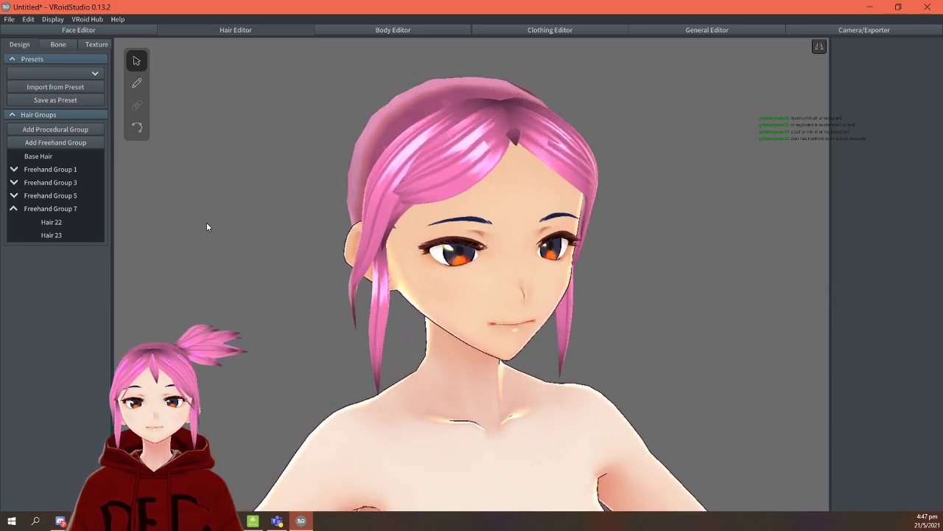
{"action": "left_click", "coordinate": [87, 209]}
{"action": "left_click", "coordinate": [86, 209]}
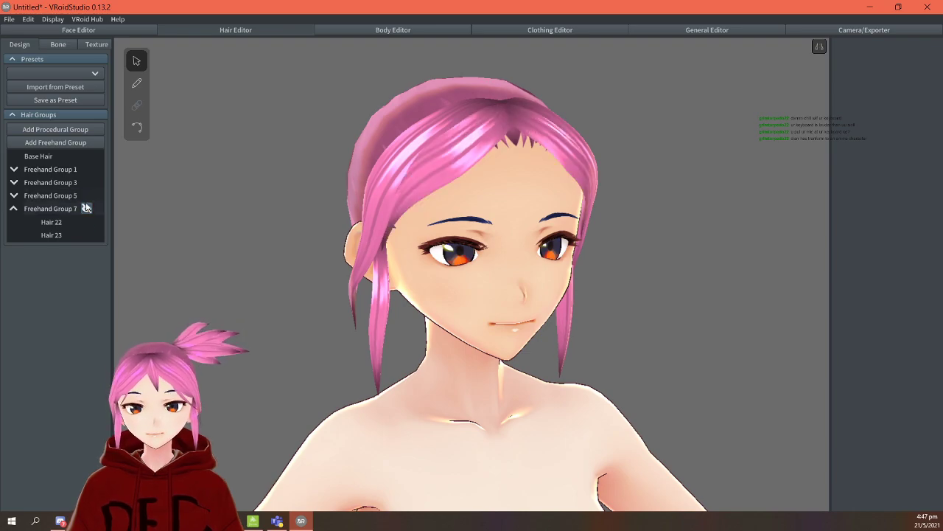
{"action": "left_click", "coordinate": [87, 209]}
Move the temple-end control points of Hair 23 outward and down to blend the strand into the side hair.
{"action": "right_click_drag", "start_coordinate": [687, 279], "coordinate": [679, 278]}
{"action": "left_click", "coordinate": [137, 128]}
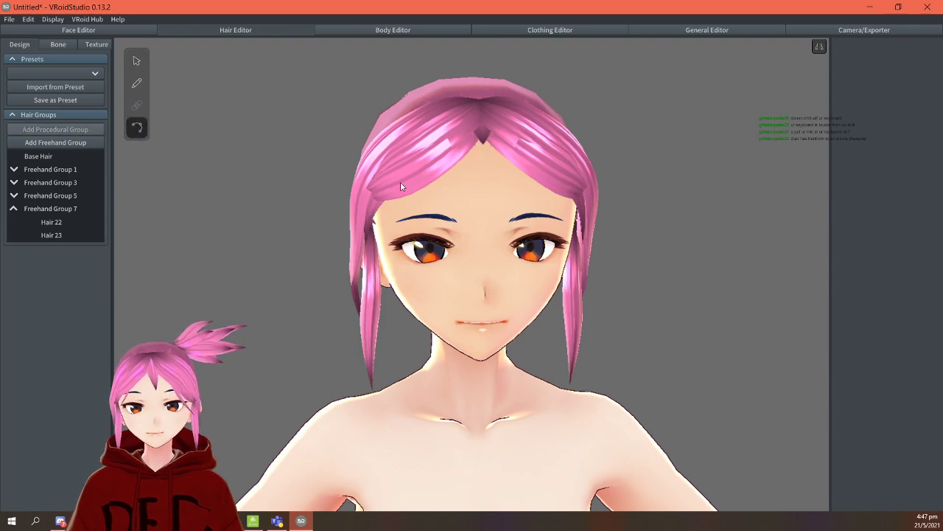
{"action": "left_click", "coordinate": [401, 187]}
{"action": "left_click_drag", "start_coordinate": [388, 180], "coordinate": [369, 191]}
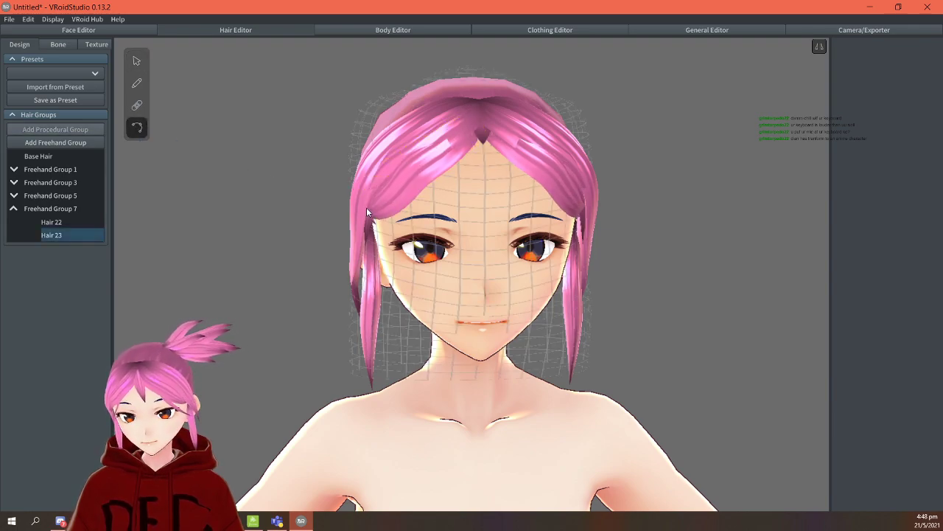
{"action": "left_click_drag", "start_coordinate": [369, 233], "coordinate": [367, 225]}
{"action": "left_click", "coordinate": [683, 241]}
{"action": "right_click_drag", "start_coordinate": [684, 242], "coordinate": [689, 246]}
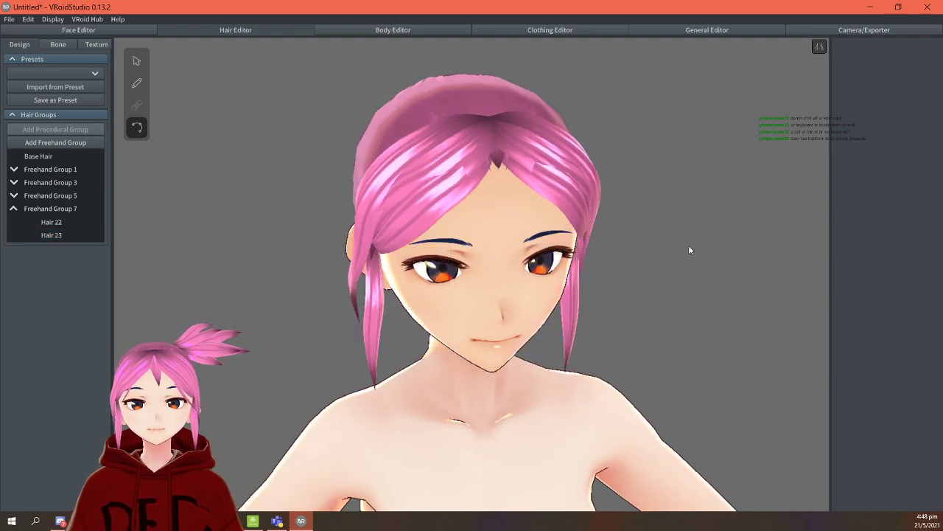
Move the tip control point of Hair 23 back and down toward the ear to tuck it under the side hair.
{"action": "left_click", "coordinate": [459, 181]}
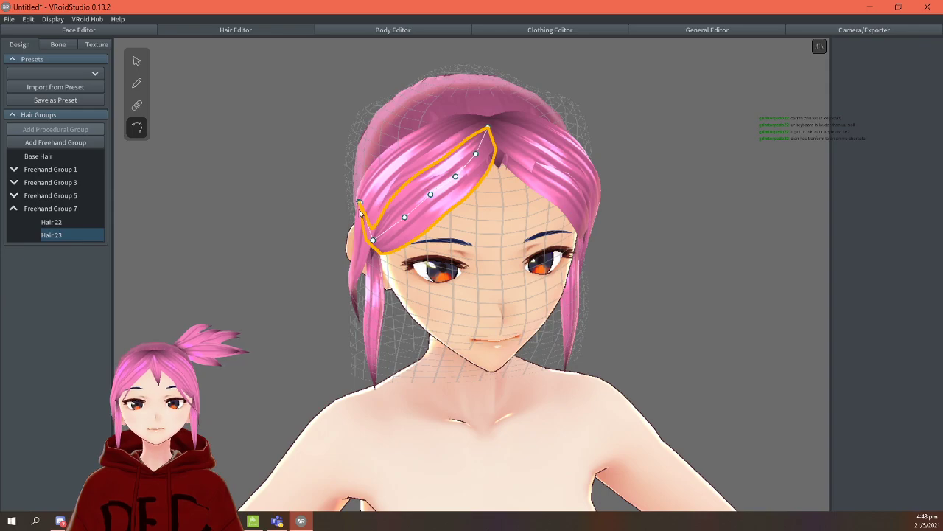
{"action": "mouse_move", "coordinate": [713, 239]}
{"action": "right_mouse_down"}
{"action": "mouse_move", "coordinate": [748, 233]}
{"action": "mouse_move", "coordinate": [724, 236]}
{"action": "right_mouse_up"}
{"action": "left_click", "coordinate": [664, 247]}
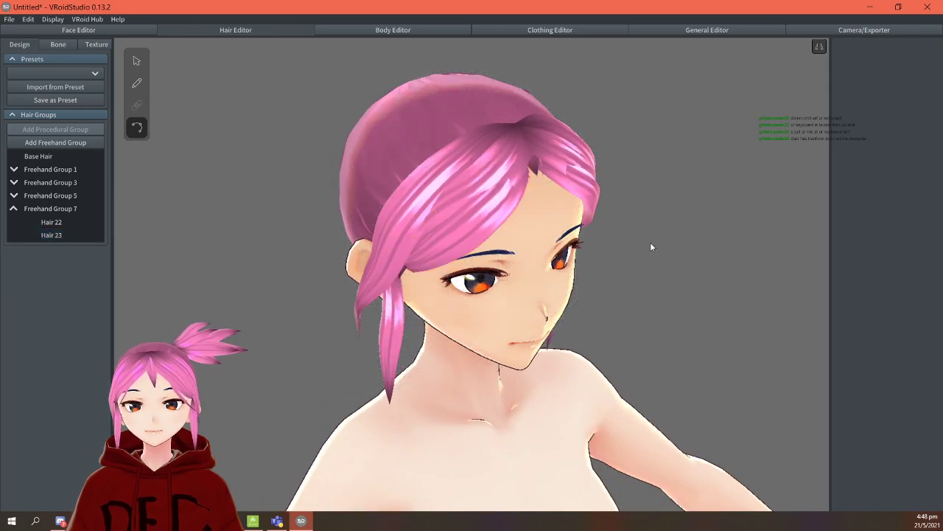
{"action": "right_click_drag", "start_coordinate": [649, 242], "coordinate": [653, 229]}
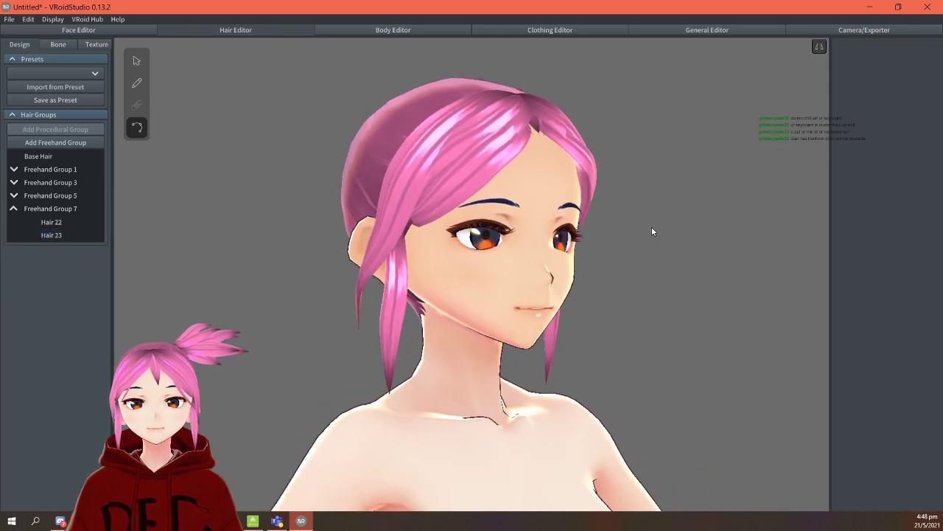
{"action": "left_click", "coordinate": [403, 209]}
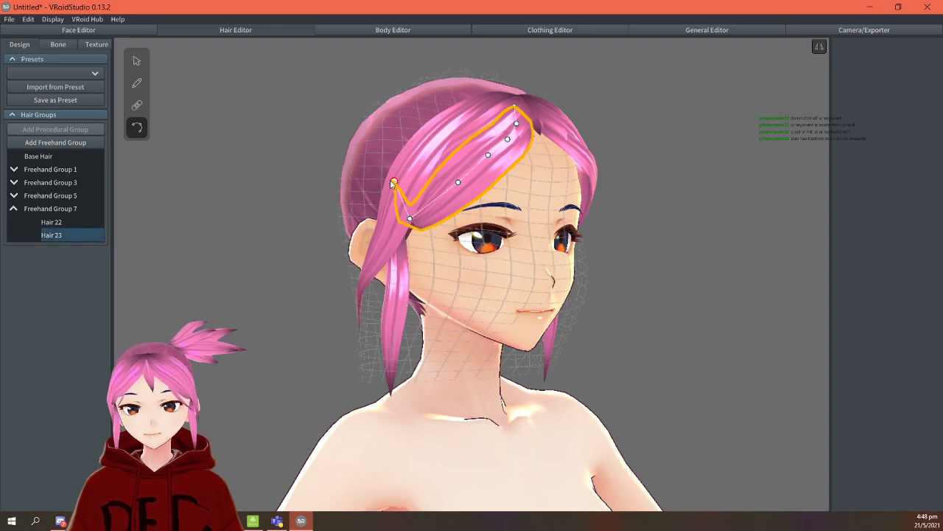
{"action": "left_click_drag", "start_coordinate": [392, 182], "coordinate": [387, 184]}
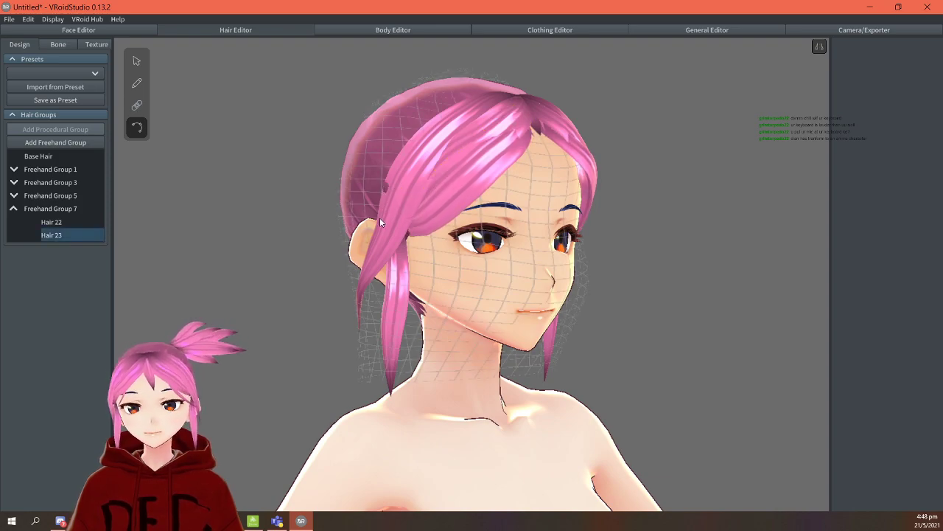
{"action": "left_click", "coordinate": [385, 185]}
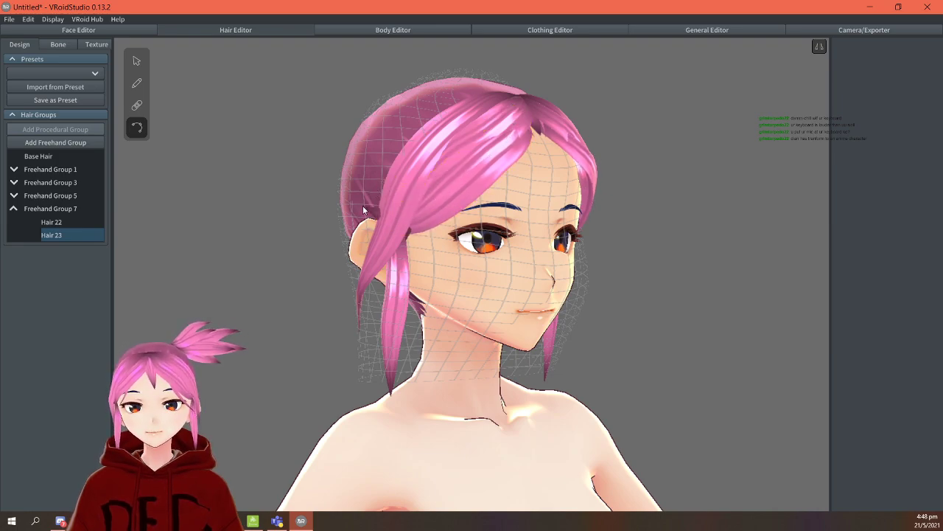
Examine how the side strands Hair 5, Hair 14 and Hair 7 overlap around the temples on both sides.
{"action": "left_click", "coordinate": [407, 235]}
{"action": "left_click", "coordinate": [402, 243]}
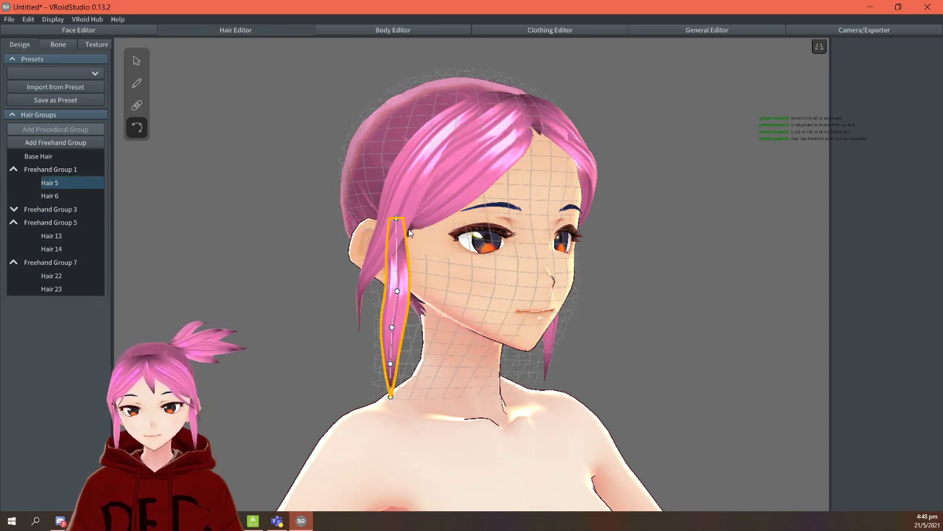
{"action": "left_click", "coordinate": [408, 238]}
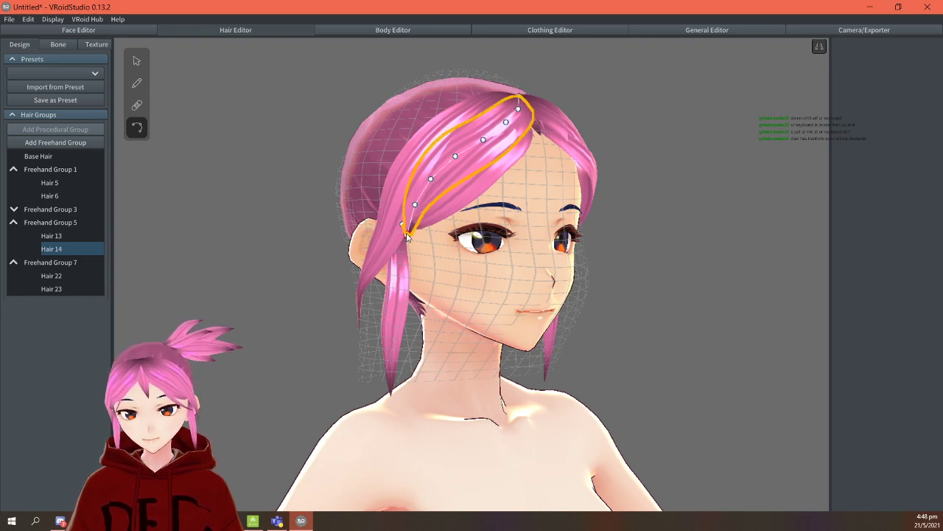
{"action": "left_click", "coordinate": [648, 214]}
{"action": "right_click_drag", "start_coordinate": [649, 214], "coordinate": [609, 221]}
{"action": "left_click", "coordinate": [457, 209]}
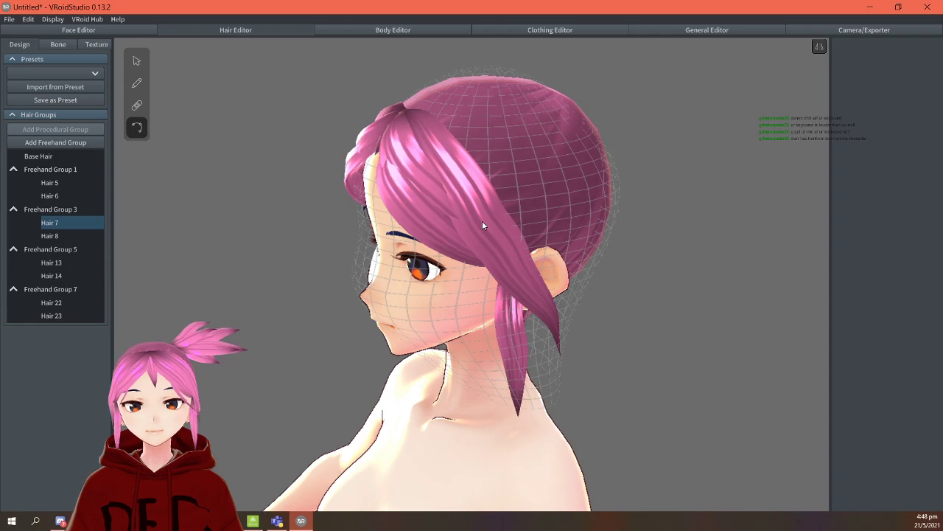
{"action": "left_click", "coordinate": [675, 217]}
{"action": "right_click_drag", "start_coordinate": [674, 218], "coordinate": [715, 236]}
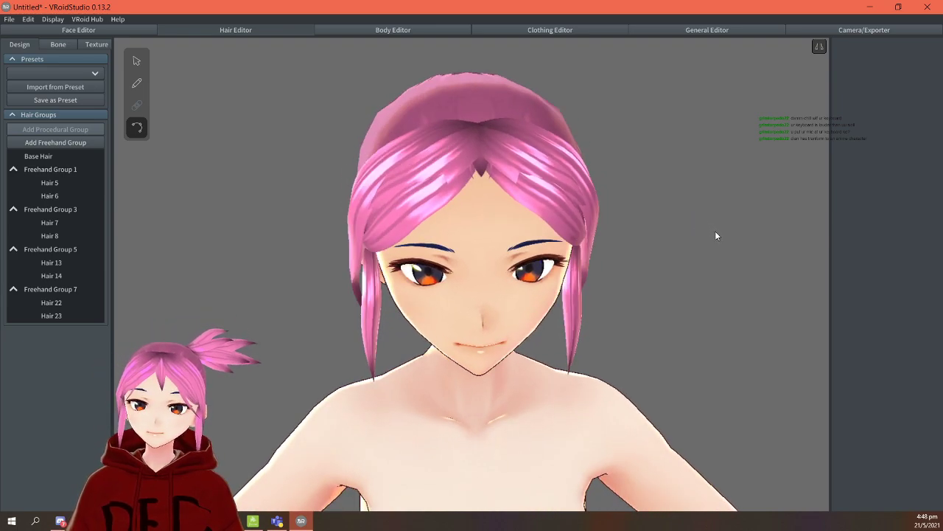
Try to adjust the control points of Hair 22 beside the parting.
{"action": "left_click", "coordinate": [509, 180]}
{"action": "left_click_drag", "start_coordinate": [519, 161], "coordinate": [541, 194]}
{"action": "left_click", "coordinate": [520, 184]}
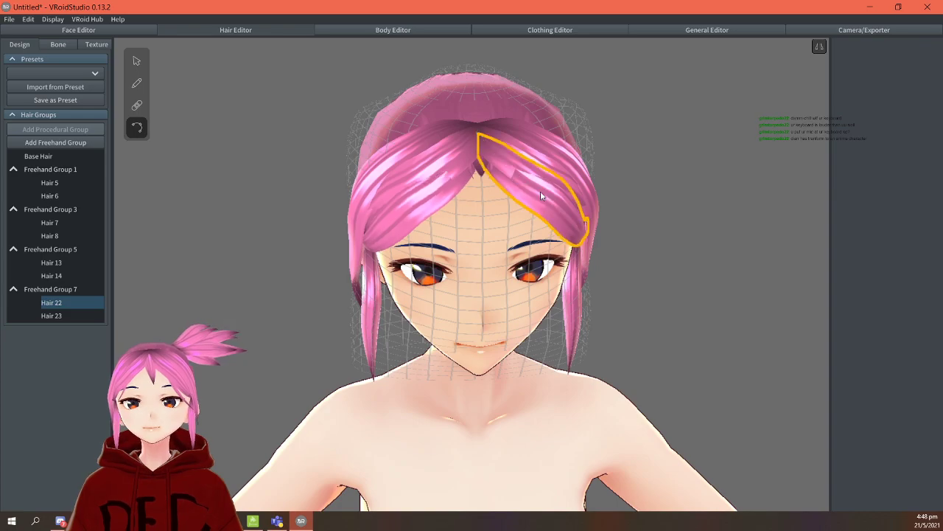
{"action": "left_click", "coordinate": [716, 221]}
{"action": "mouse_move", "coordinate": [716, 221]}
{"action": "right_mouse_down"}
{"action": "mouse_move", "coordinate": [685, 212]}
{"action": "mouse_move", "coordinate": [712, 214]}
{"action": "right_mouse_up"}
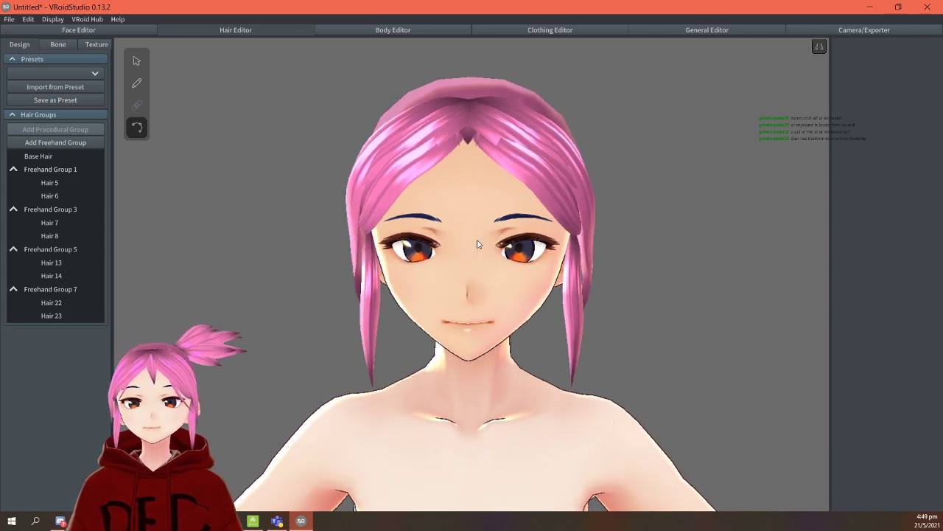
Collapse Freehand Groups 1, 3, 5 and 7 and add a new freehand group.
{"action": "left_click", "coordinate": [21, 251]}
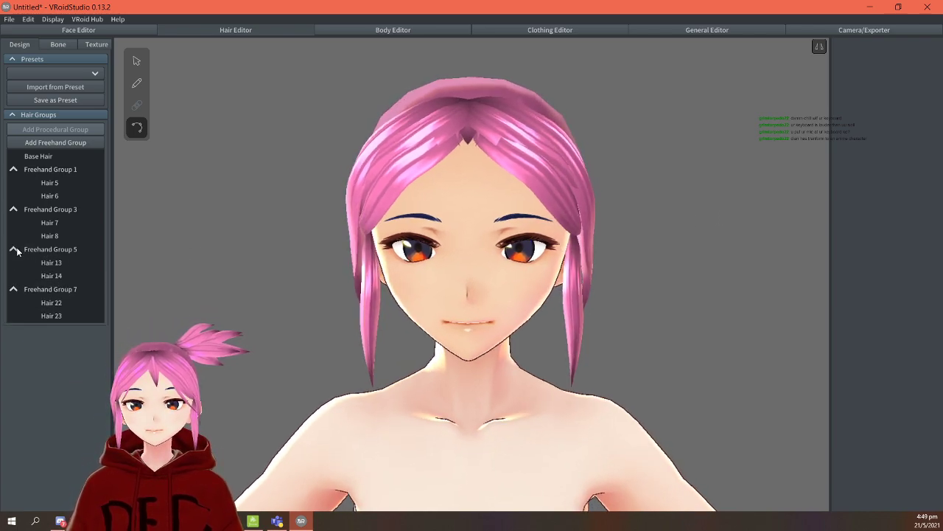
{"action": "left_click", "coordinate": [17, 209]}
{"action": "left_click", "coordinate": [18, 170]}
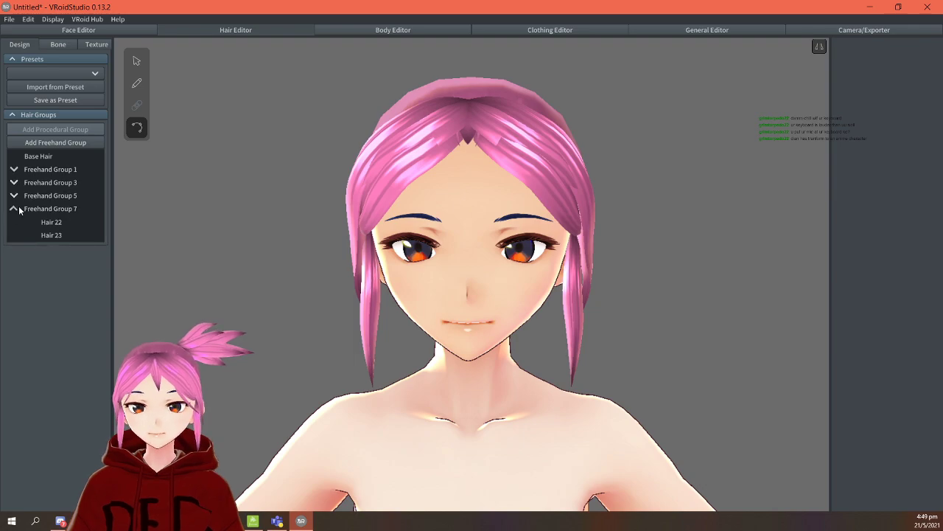
{"action": "left_click", "coordinate": [17, 209]}
{"action": "left_click", "coordinate": [48, 147]}
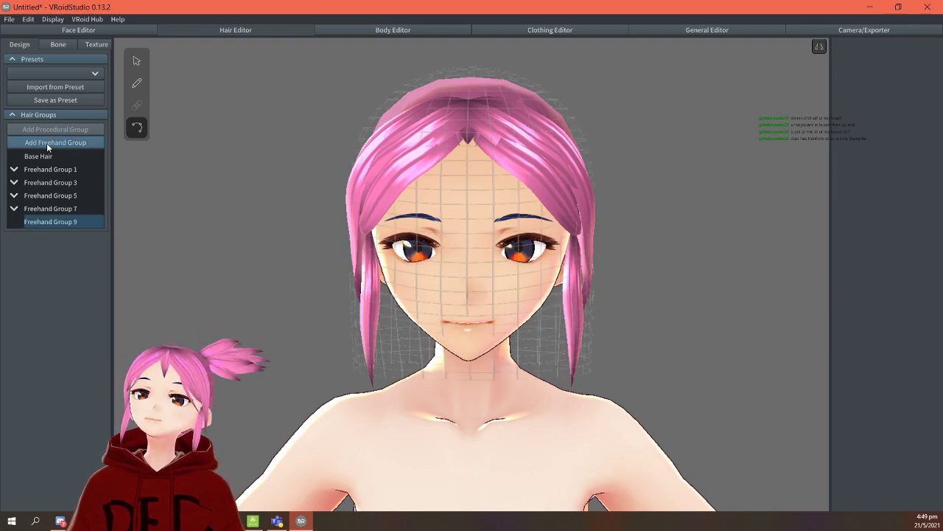
Undo the first mirrored test strand and draw a single unmirrored bang from the parting down to between the eyebrows in Freehand Group 9.
{"action": "left_click", "coordinate": [136, 83]}
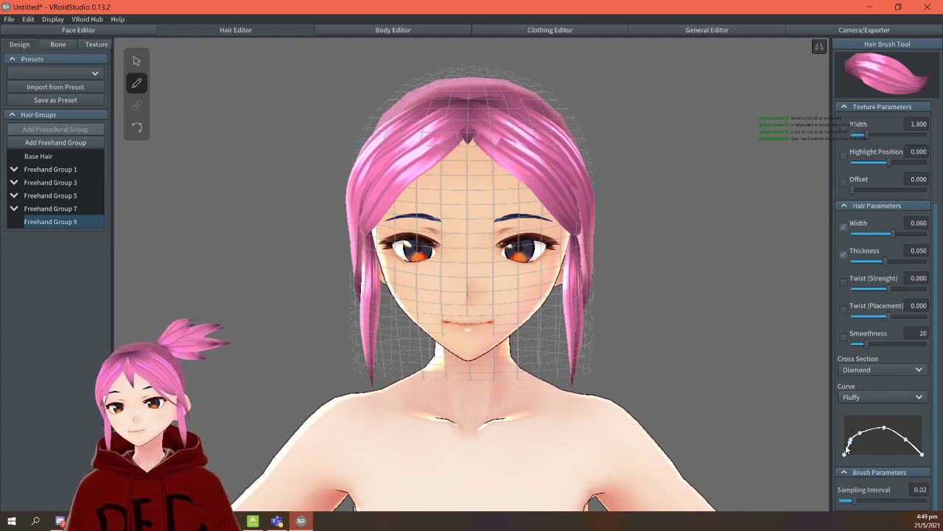
{"action": "left_click_drag", "start_coordinate": [465, 127], "coordinate": [467, 180]}
{"action": "key", "text": "ctrl+z"}
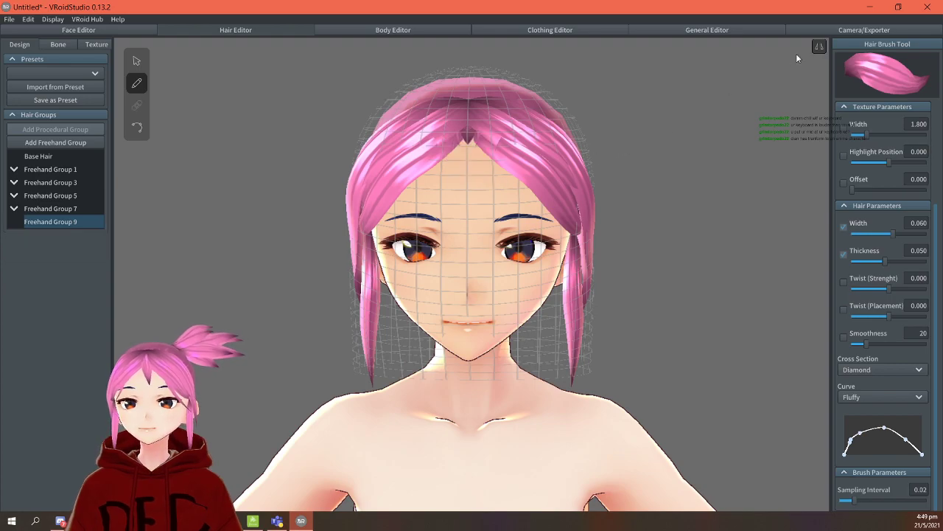
{"action": "left_click_drag", "start_coordinate": [464, 132], "coordinate": [490, 239]}
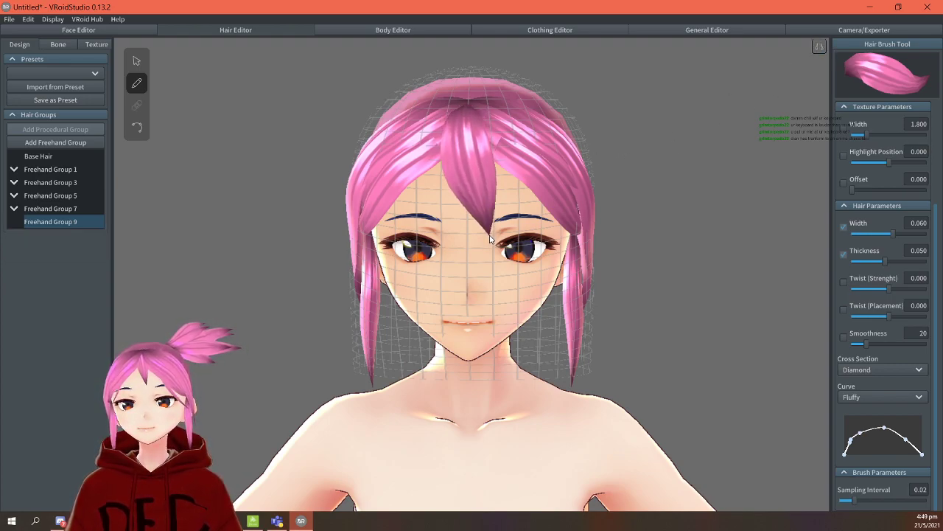
Reshape the width curve of the central bang Hair 26 so its root stays narrow before widening.
{"action": "mouse_move", "coordinate": [922, 456]}
{"action": "left_mouse_down"}
{"action": "mouse_move", "coordinate": [932, 423]}
{"action": "mouse_move", "coordinate": [923, 455]}
{"action": "left_mouse_up"}
{"action": "left_click", "coordinate": [137, 61]}
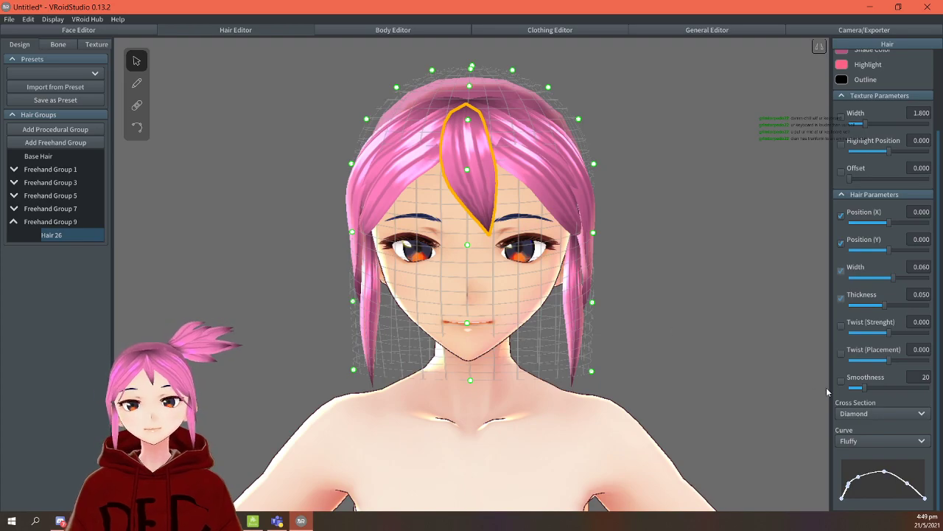
{"action": "left_click_drag", "start_coordinate": [926, 501], "coordinate": [862, 498]}
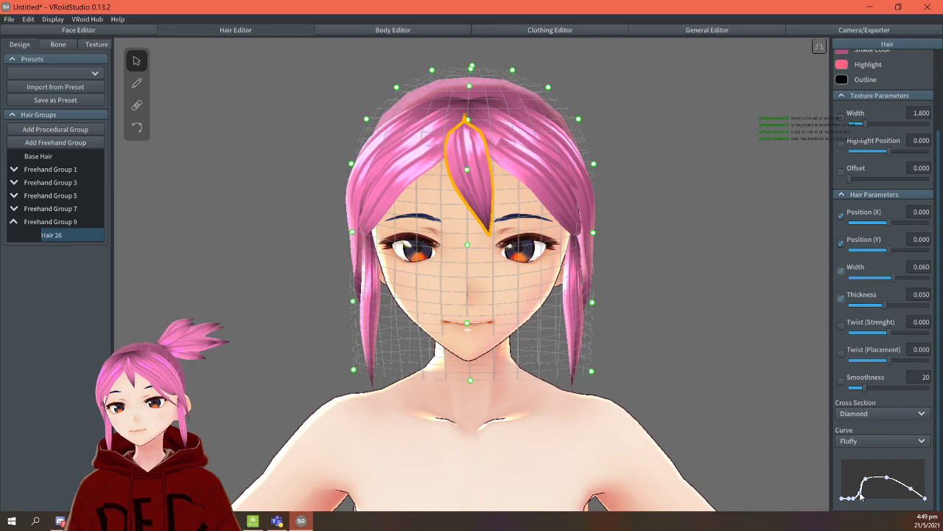
{"action": "left_click", "coordinate": [698, 421]}
{"action": "mouse_move", "coordinate": [659, 282]}
{"action": "right_mouse_down"}
{"action": "mouse_move", "coordinate": [674, 291]}
{"action": "mouse_move", "coordinate": [666, 282]}
{"action": "right_mouse_up"}
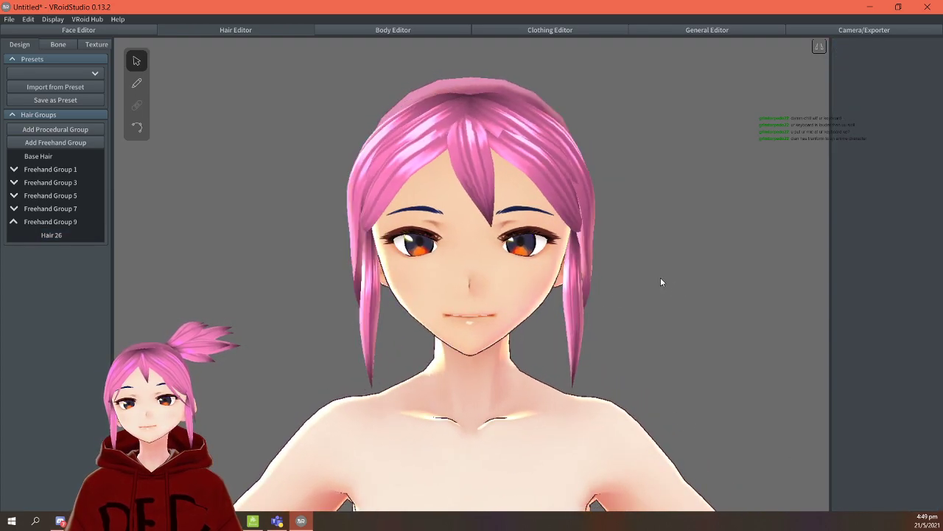
{"action": "mouse_move", "coordinate": [700, 326]}
{"action": "right_mouse_down"}
{"action": "mouse_move", "coordinate": [714, 330]}
{"action": "mouse_move", "coordinate": [699, 317]}
{"action": "mouse_move", "coordinate": [705, 327]}
{"action": "mouse_move", "coordinate": [724, 325]}
{"action": "mouse_move", "coordinate": [706, 327]}
{"action": "right_mouse_up"}
Collapse Freehand Group 9 and add another freehand group for thin strands.
{"action": "left_click", "coordinate": [518, 174]}
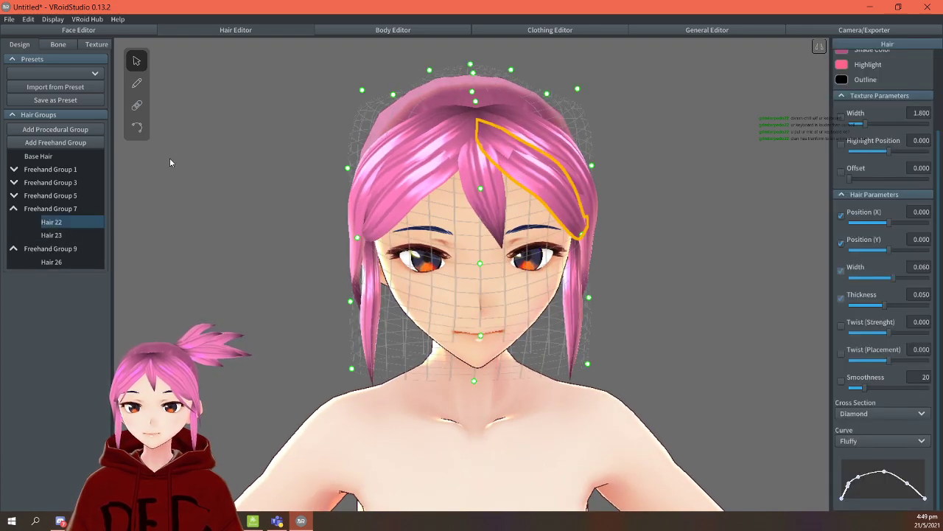
{"action": "left_click", "coordinate": [393, 190]}
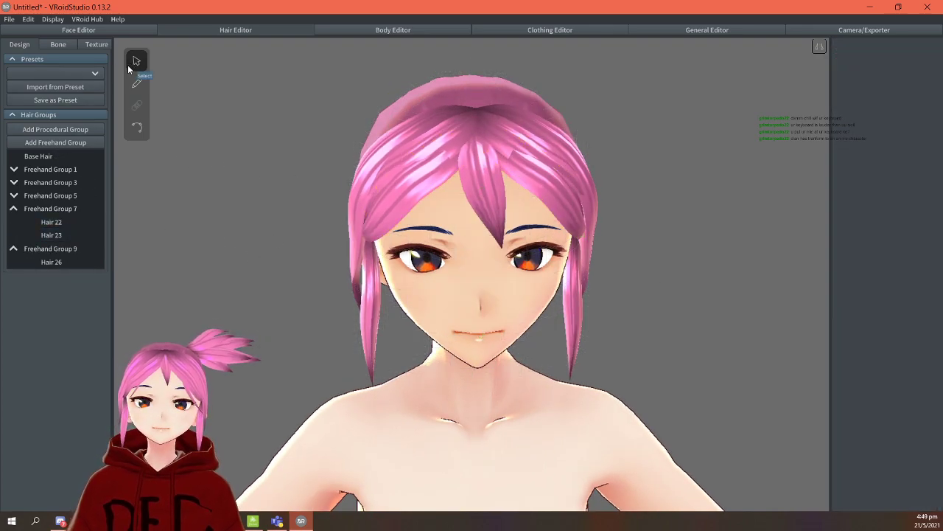
{"action": "left_click", "coordinate": [14, 249]}
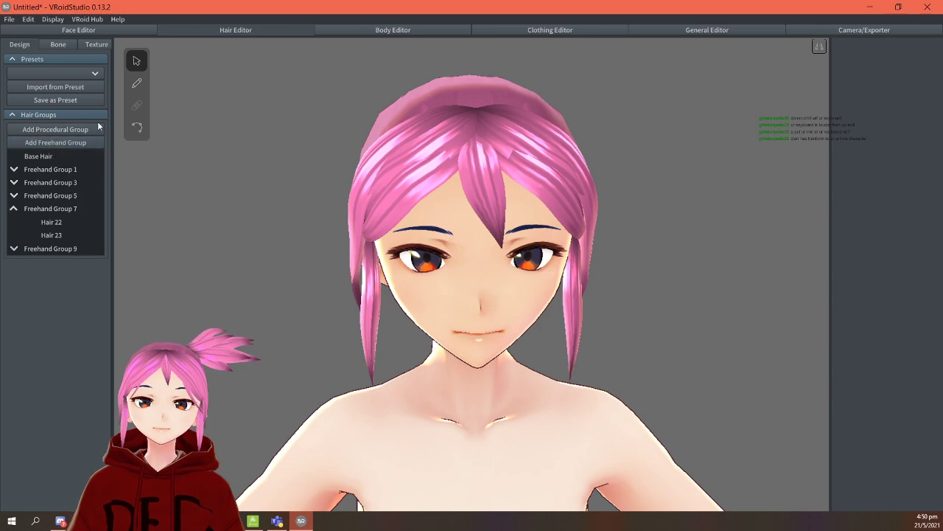
{"action": "left_click", "coordinate": [67, 143]}
Set the hair brush to width 0.012 and thickness 0.030 and draw a thin strand from beside the central bang toward the temple.
{"action": "left_click", "coordinate": [136, 84]}
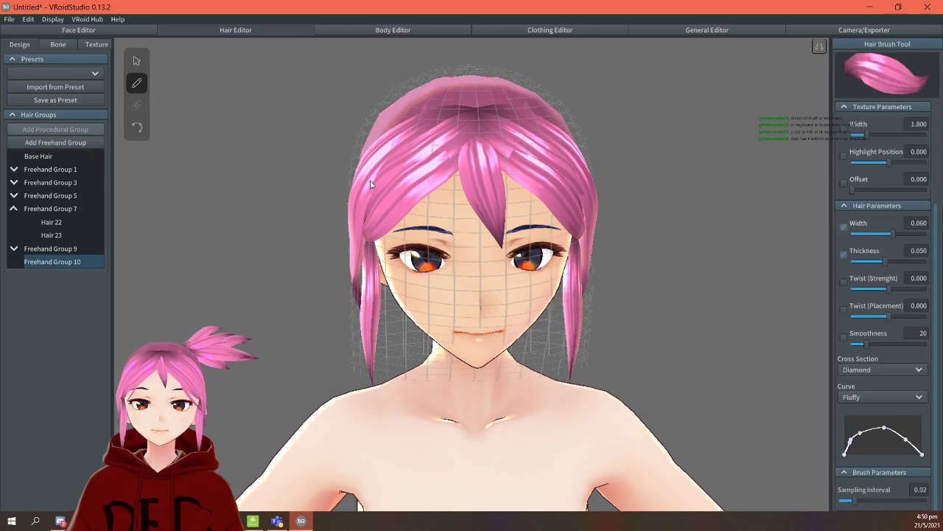
{"action": "mouse_move", "coordinate": [885, 262]}
{"action": "left_mouse_down"}
{"action": "mouse_move", "coordinate": [868, 262]}
{"action": "mouse_move", "coordinate": [855, 238]}
{"action": "left_mouse_up"}
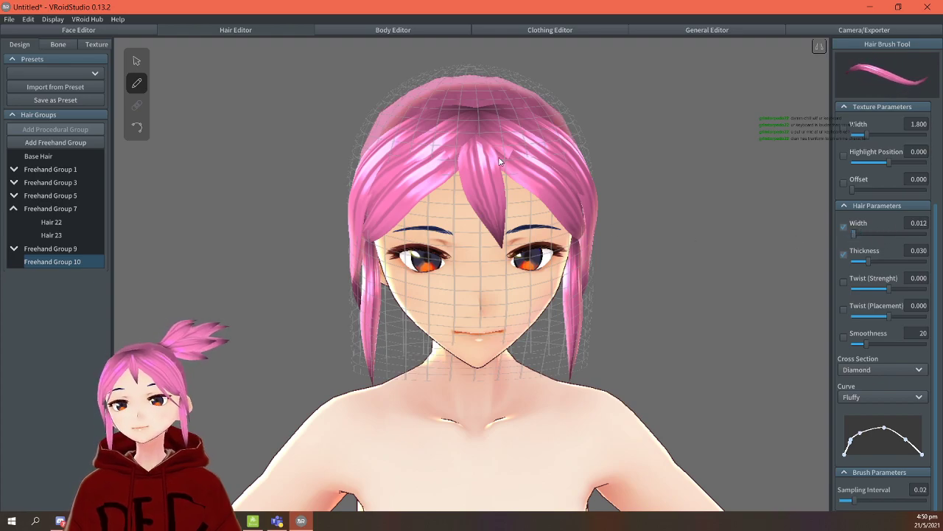
{"action": "mouse_move", "coordinate": [508, 174]}
{"action": "left_mouse_down"}
{"action": "mouse_move", "coordinate": [560, 249]}
{"action": "mouse_move", "coordinate": [618, 263]}
{"action": "mouse_move", "coordinate": [615, 253]}
{"action": "left_mouse_up"}
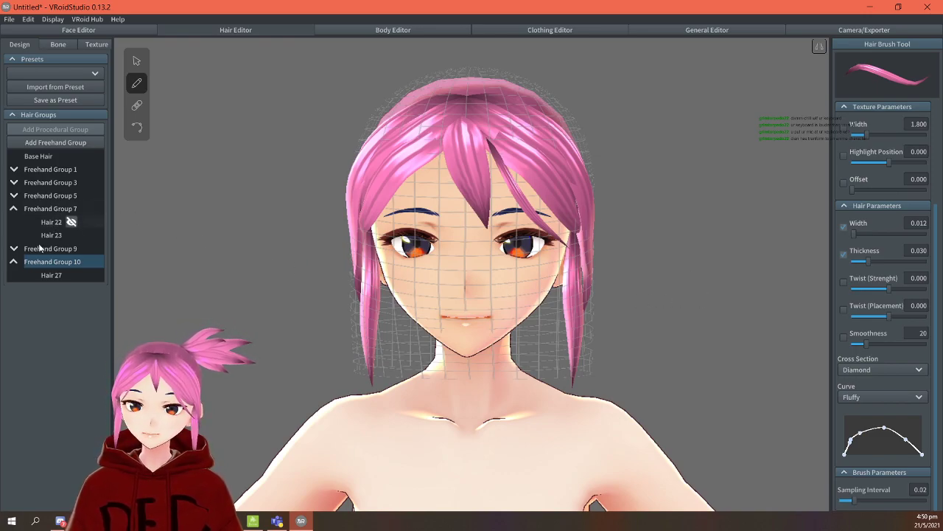
Delete the thin strand Hair 27 from Freehand Group 10.
{"action": "right_click", "coordinate": [58, 274]}
{"action": "left_click", "coordinate": [57, 274]}
{"action": "right_click", "coordinate": [57, 275]}
{"action": "left_click", "coordinate": [78, 269]}
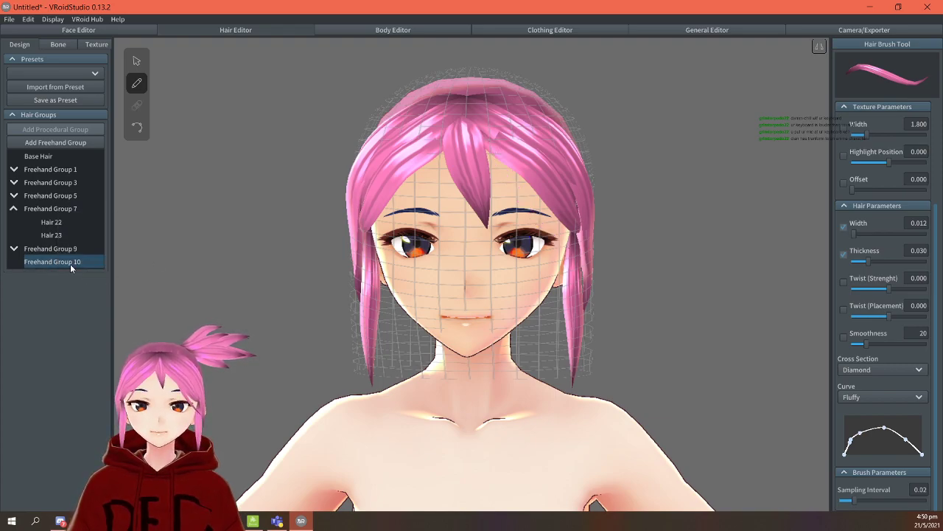
Draw two thin strands in Freehand Group 10, one from beside the central bang to the temple and one along the opposite hairline.
{"action": "mouse_move", "coordinate": [487, 164]}
{"action": "left_mouse_down"}
{"action": "mouse_move", "coordinate": [516, 206]}
{"action": "mouse_move", "coordinate": [566, 249]}
{"action": "left_mouse_up"}
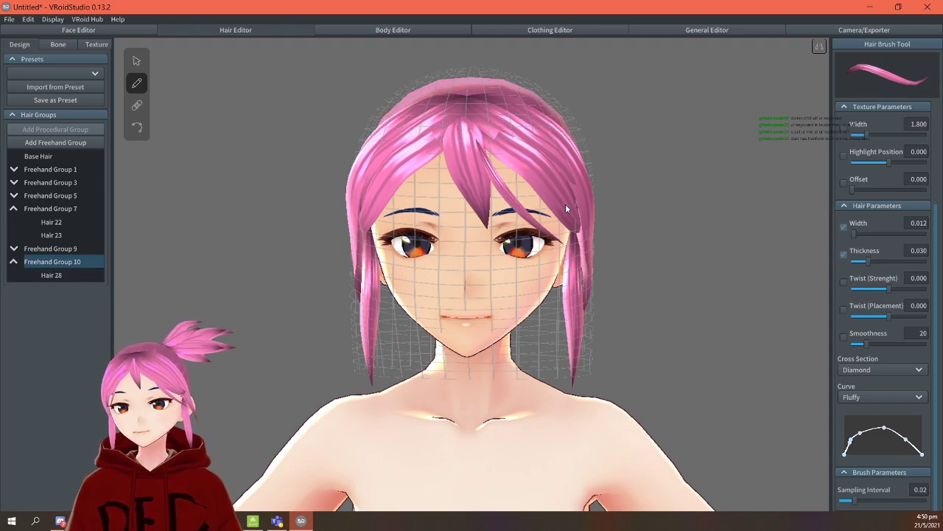
{"action": "mouse_move", "coordinate": [428, 140]}
{"action": "left_mouse_down"}
{"action": "mouse_move", "coordinate": [401, 196]}
{"action": "mouse_move", "coordinate": [353, 253]}
{"action": "left_mouse_up"}
{"action": "mouse_move", "coordinate": [354, 254]}
{"action": "right_mouse_down"}
{"action": "mouse_move", "coordinate": [619, 277]}
{"action": "mouse_move", "coordinate": [603, 270]}
{"action": "right_mouse_up"}
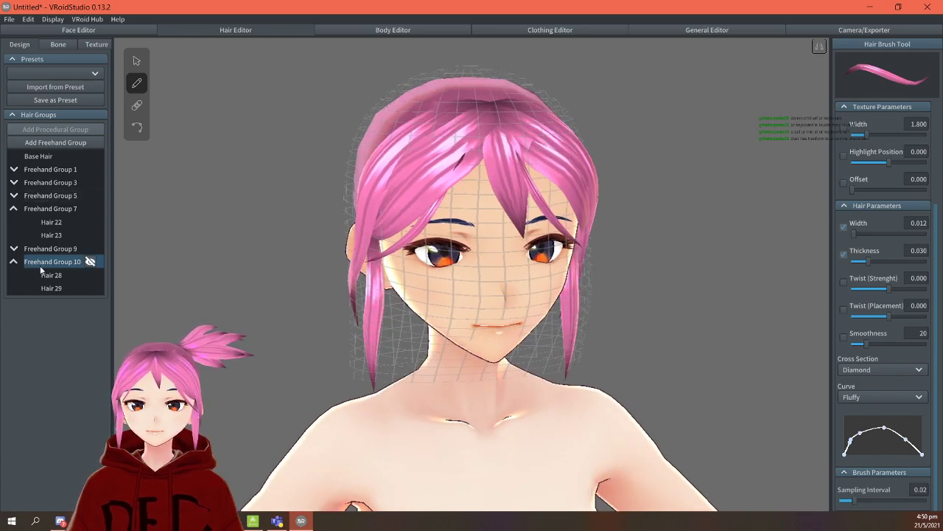
Adjust the path of the thin strand Hair 28 by shifting its third control point slightly beside the central bang.
{"action": "left_click", "coordinate": [59, 292]}
{"action": "left_click", "coordinate": [137, 127]}
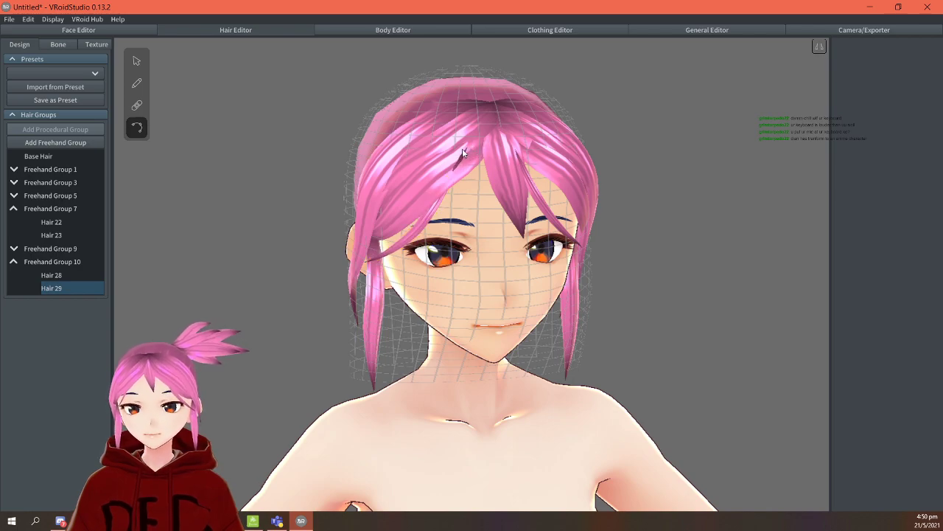
{"action": "right_click_drag", "start_coordinate": [447, 169], "coordinate": [671, 165]}
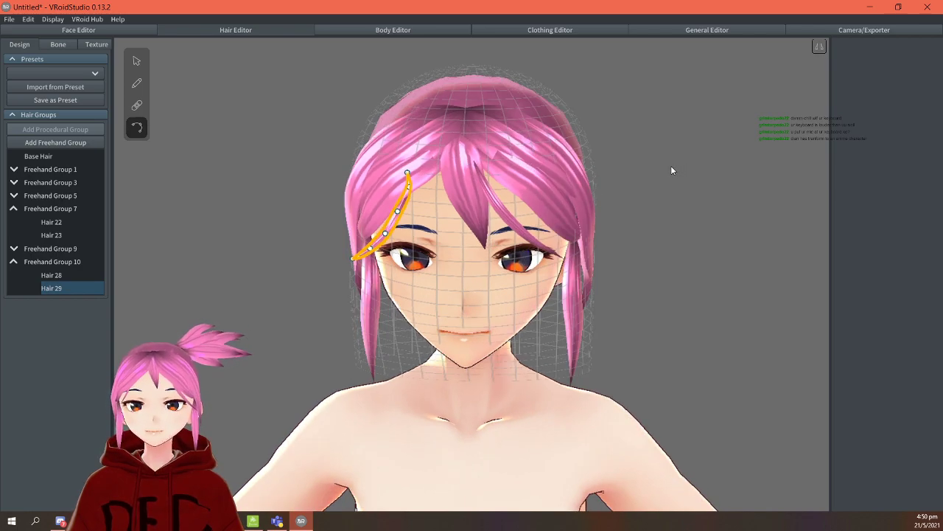
{"action": "left_click", "coordinate": [475, 161]}
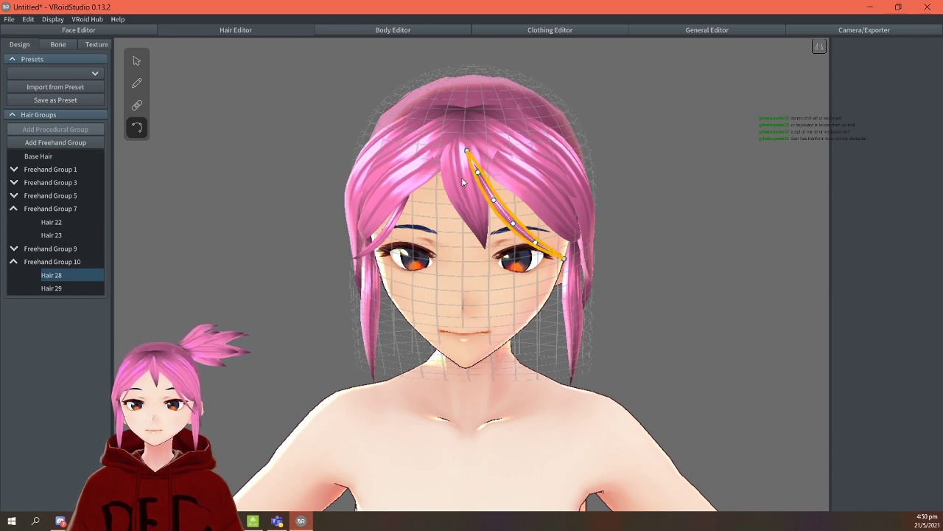
{"action": "left_click", "coordinate": [479, 193]}
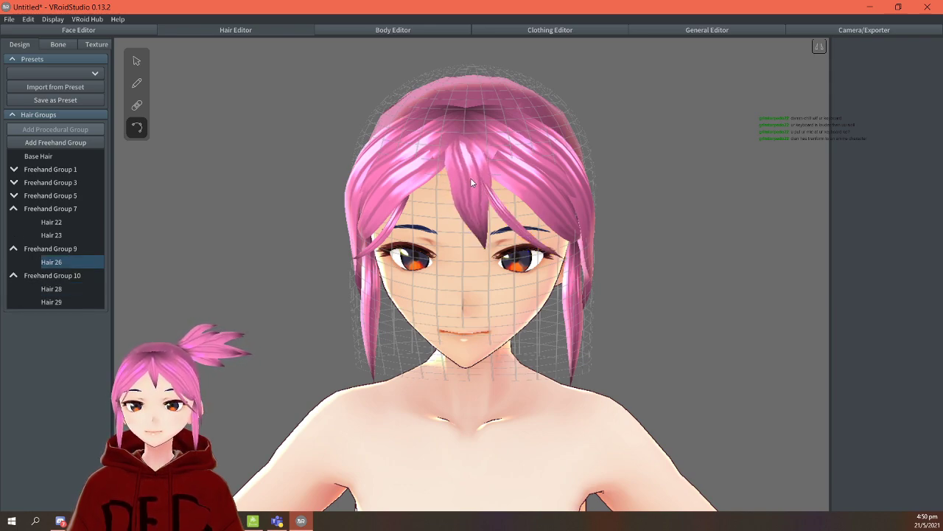
{"action": "left_click", "coordinate": [488, 203]}
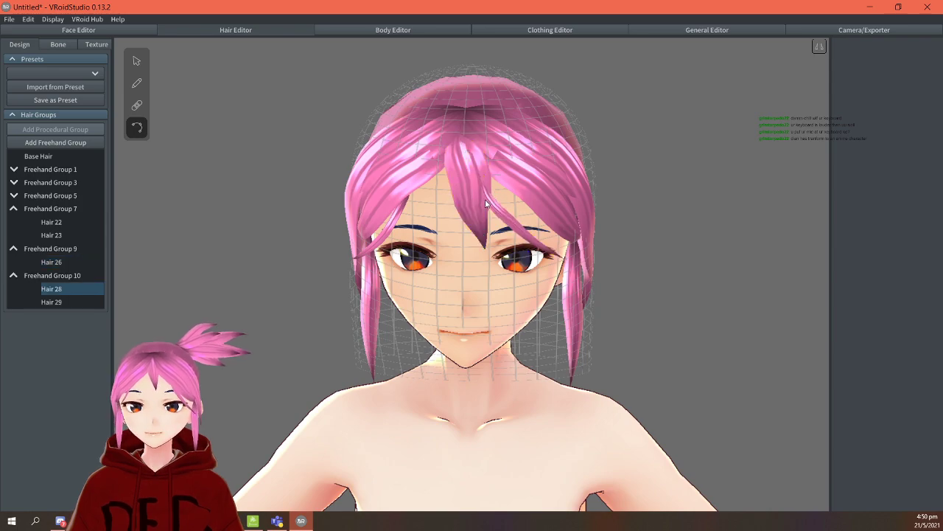
{"action": "left_click_drag", "start_coordinate": [485, 202], "coordinate": [491, 202]}
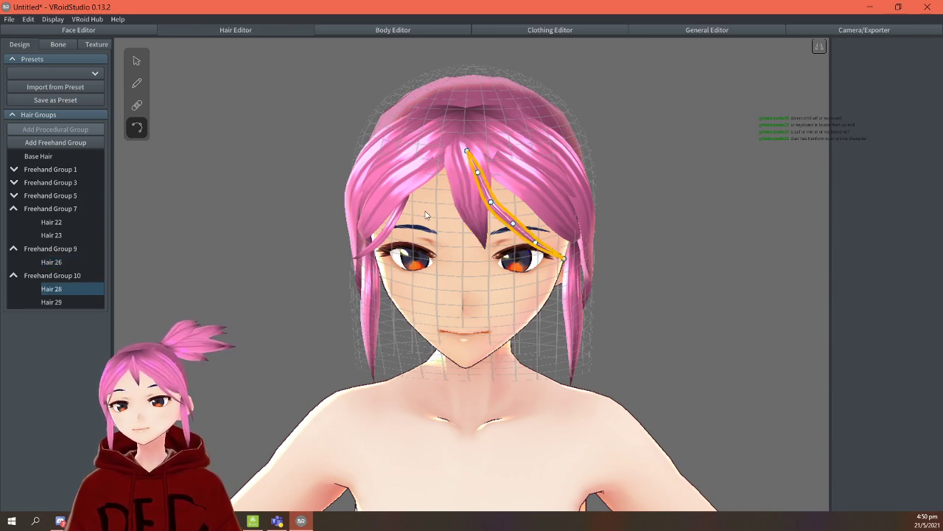
Reshape the width curve of Hair 28, flattening its root section to zero before it widens.
{"action": "left_click", "coordinate": [136, 60]}
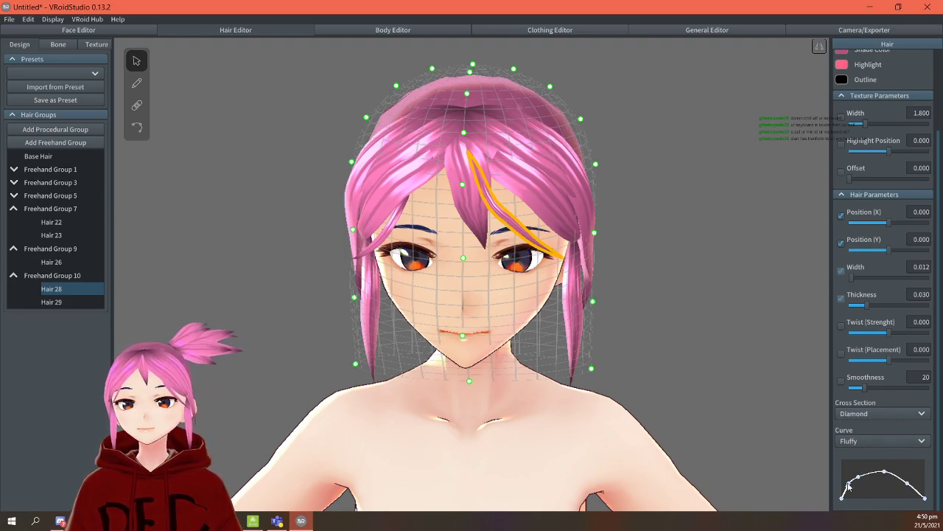
{"action": "left_click_drag", "start_coordinate": [848, 490], "coordinate": [856, 519]}
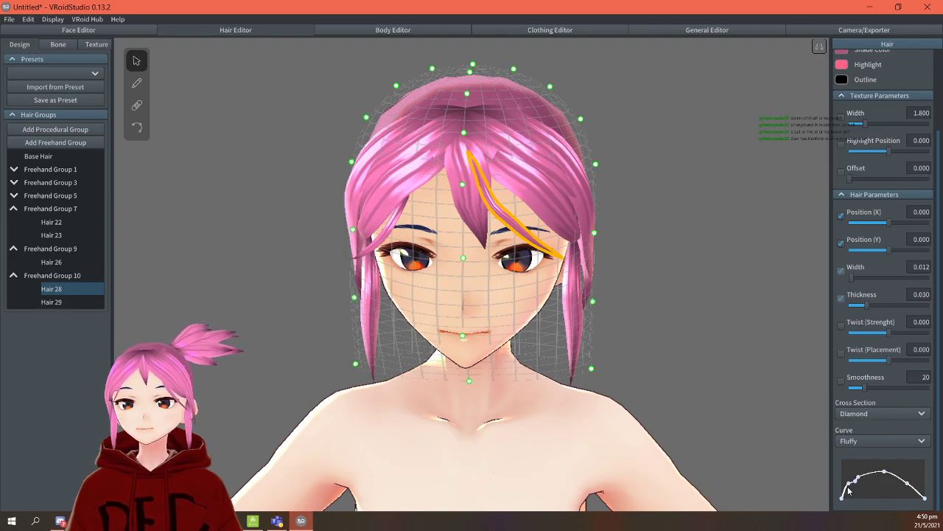
{"action": "left_click_drag", "start_coordinate": [850, 484], "coordinate": [869, 503]}
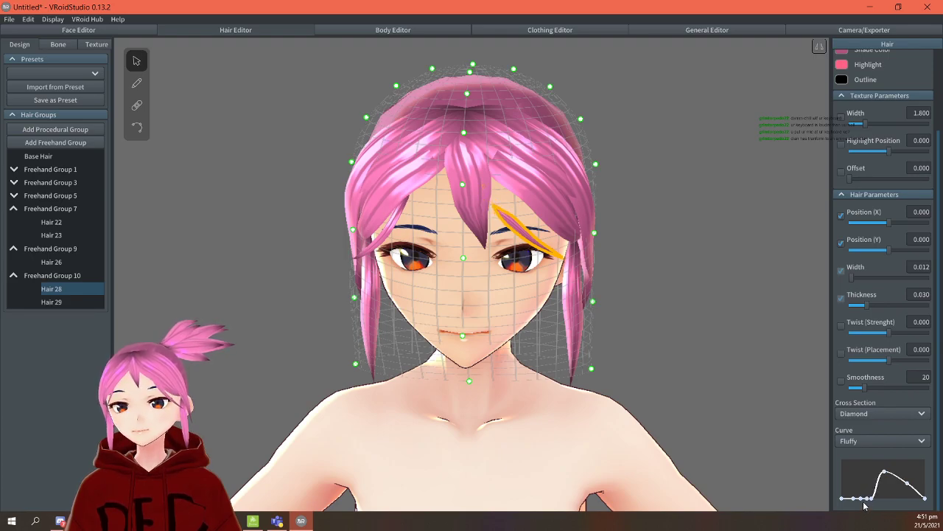
{"action": "left_click", "coordinate": [646, 378]}
{"action": "left_click", "coordinate": [518, 230]}
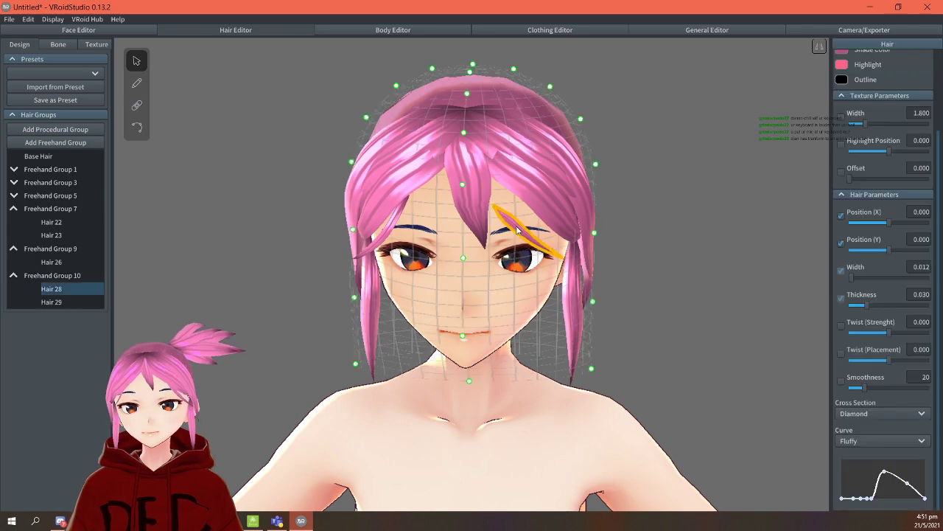
Move a control point of Hair 28 up to the parting and nudge its tip outward at the temple.
{"action": "left_click", "coordinate": [138, 127]}
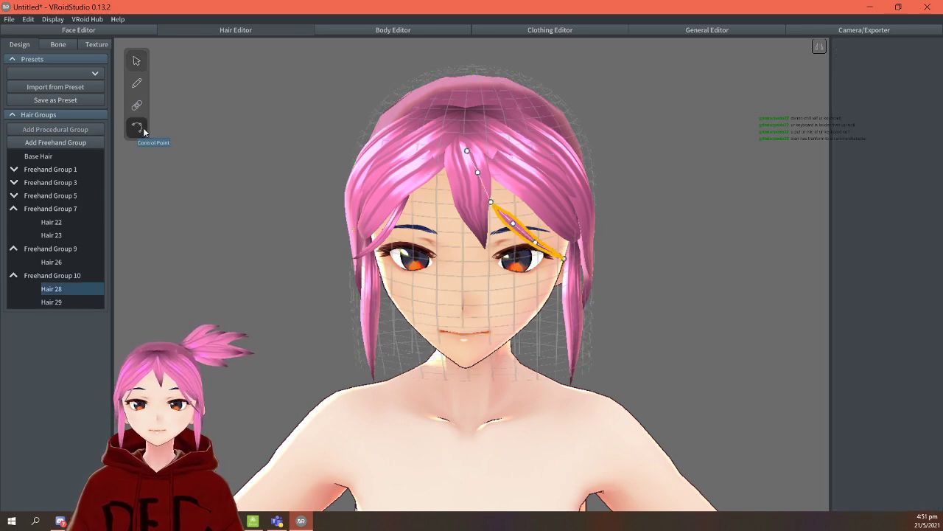
{"action": "left_click_drag", "start_coordinate": [492, 203], "coordinate": [502, 174]}
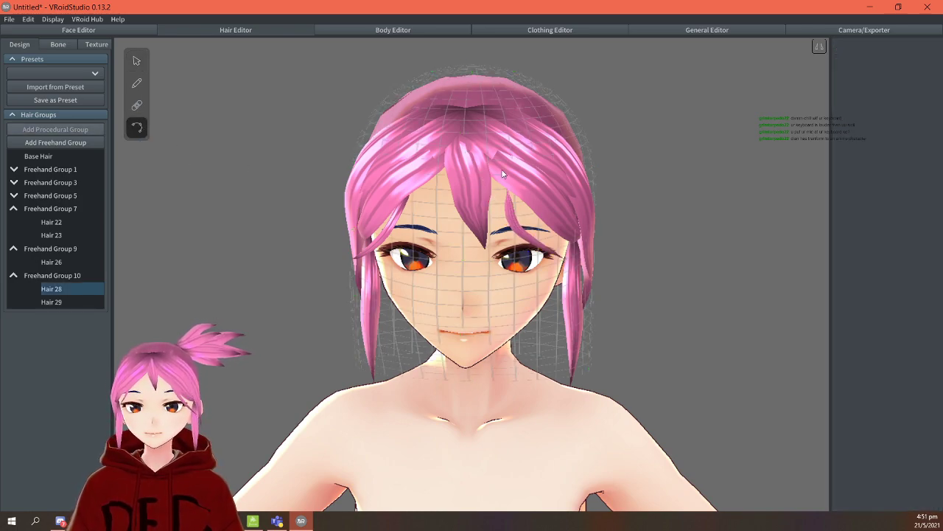
{"action": "left_click", "coordinate": [467, 120]}
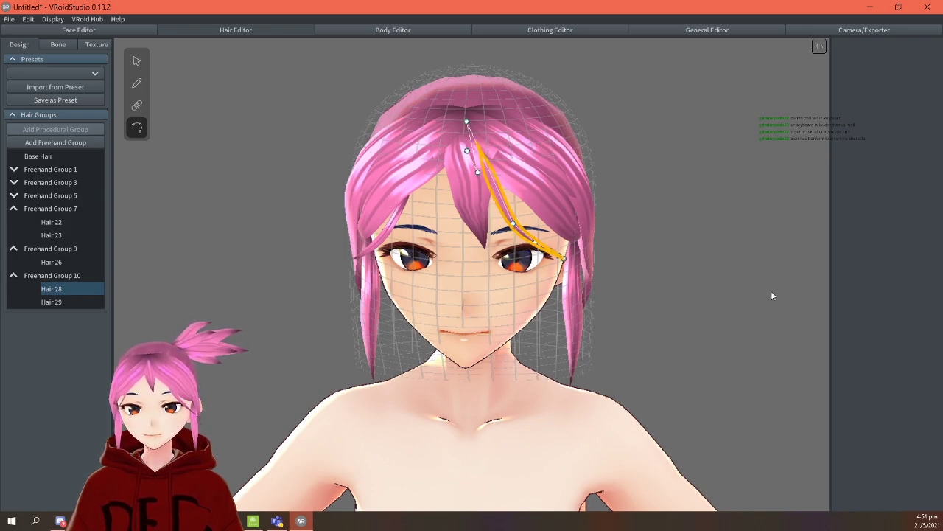
{"action": "left_click", "coordinate": [763, 295]}
{"action": "left_click", "coordinate": [540, 247]}
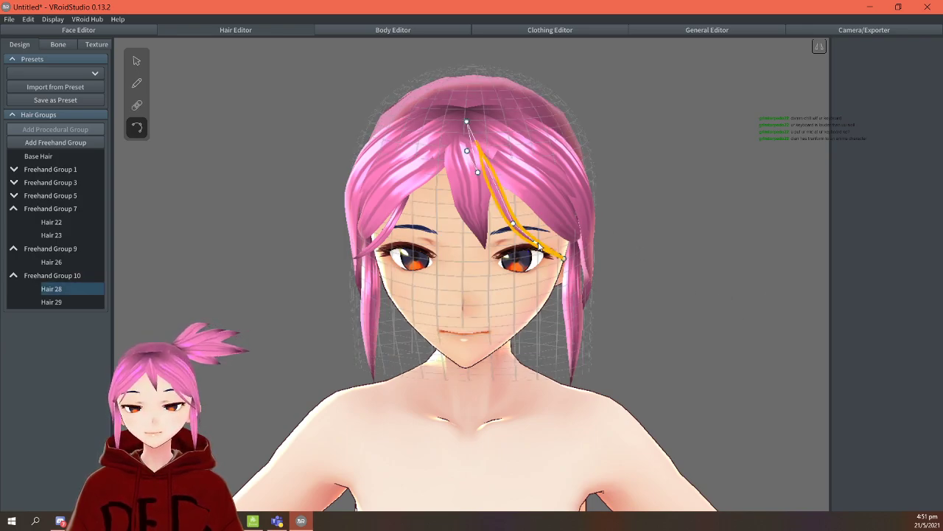
{"action": "left_click_drag", "start_coordinate": [563, 256], "coordinate": [570, 255]}
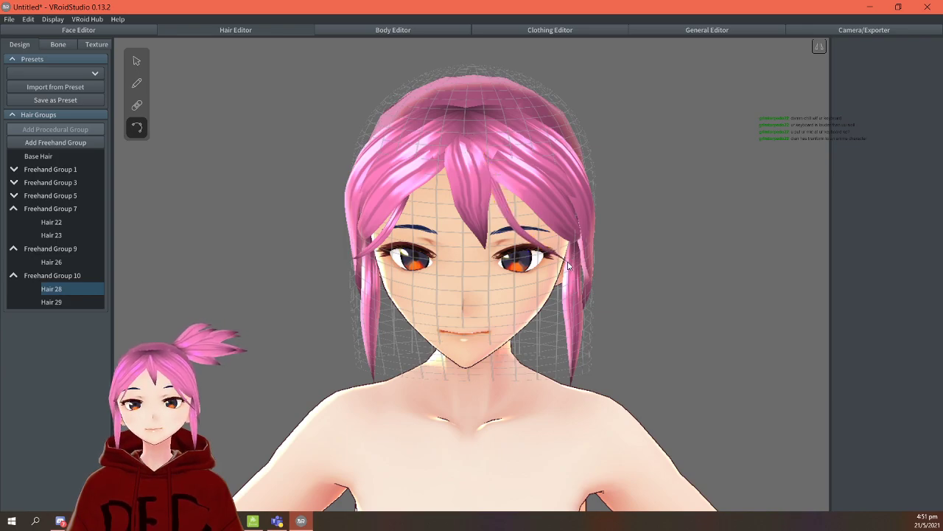
{"action": "left_click", "coordinate": [645, 271]}
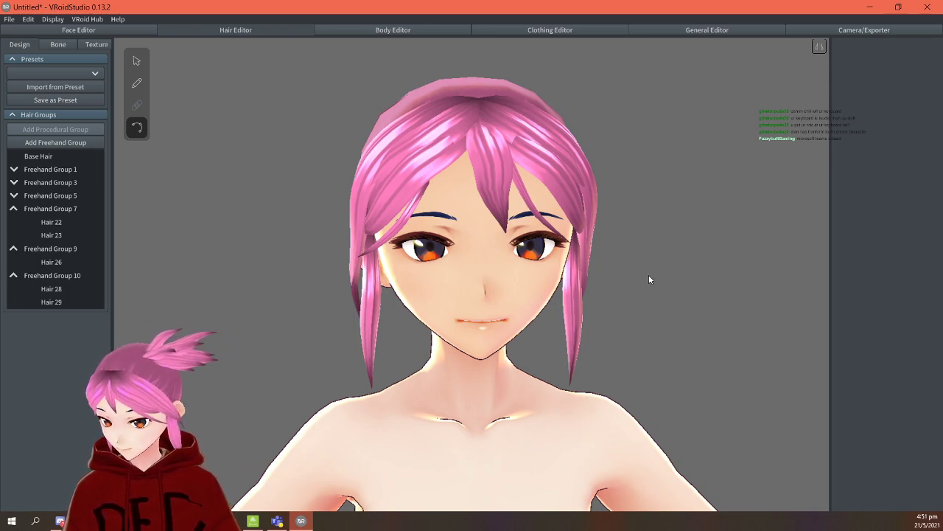
Select the central bang Hair 26 and raise its width curve near the root.
{"action": "right_click_drag", "start_coordinate": [651, 279], "coordinate": [621, 283]}
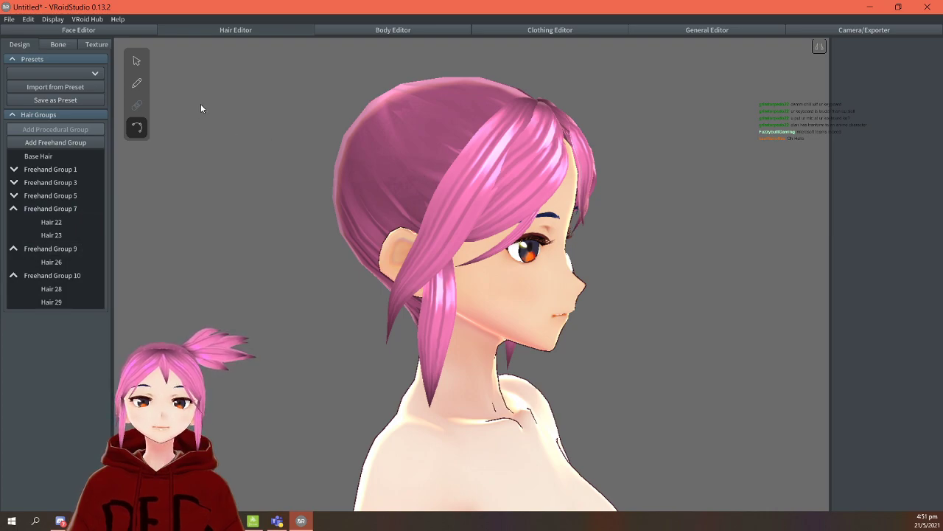
{"action": "left_click", "coordinate": [139, 60]}
{"action": "left_click", "coordinate": [588, 164]}
{"action": "left_click", "coordinate": [660, 176]}
{"action": "left_click", "coordinate": [582, 157]}
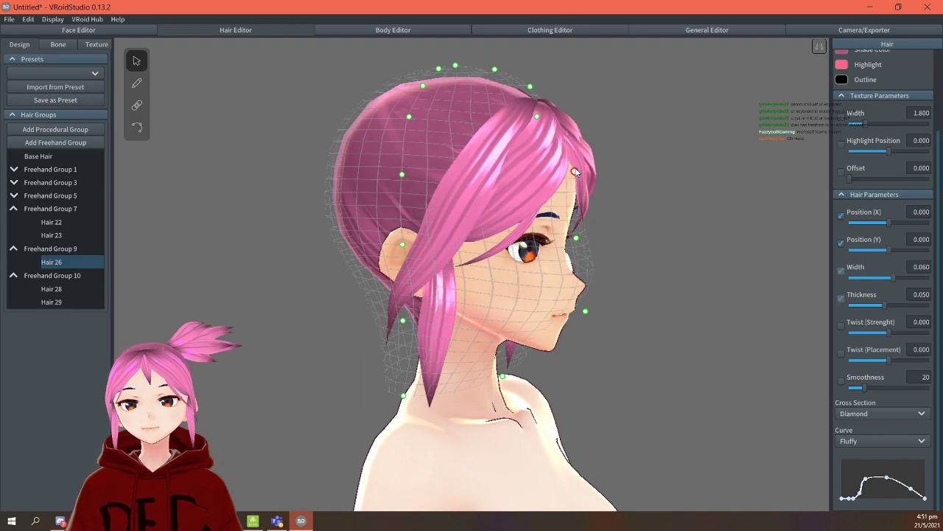
{"action": "right_click_drag", "start_coordinate": [575, 144], "coordinate": [655, 224]}
{"action": "mouse_move", "coordinate": [867, 481]}
{"action": "left_mouse_down"}
{"action": "mouse_move", "coordinate": [850, 497]}
{"action": "mouse_move", "coordinate": [860, 465]}
{"action": "left_mouse_up"}
Try the Squid curve on Hair 26, return it to Fluffy, and reshape the curve to narrow the bang's root.
{"action": "left_click", "coordinate": [881, 441]}
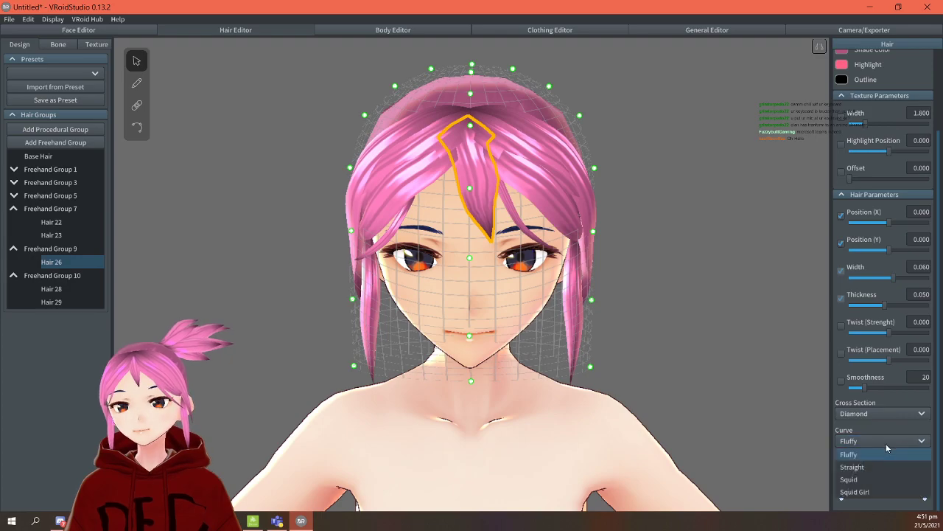
{"action": "left_click", "coordinate": [875, 479]}
{"action": "left_click", "coordinate": [885, 441]}
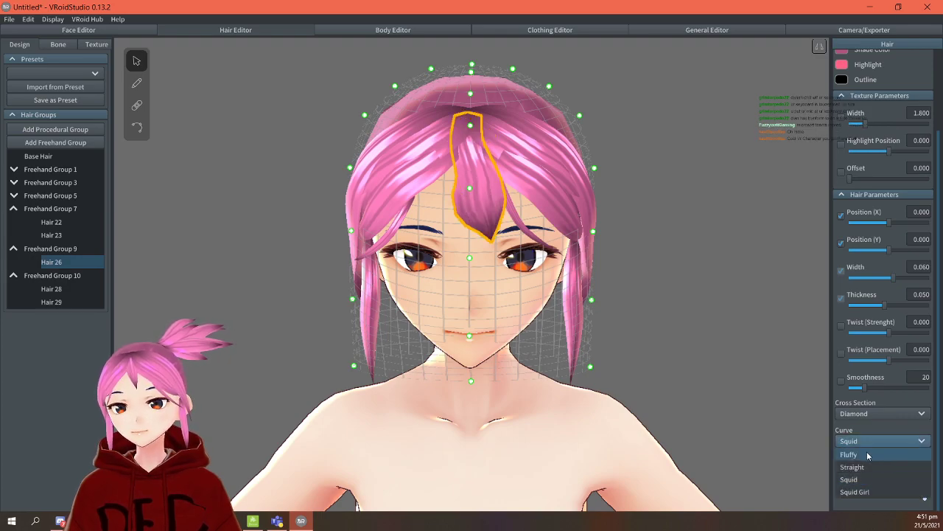
{"action": "left_click", "coordinate": [855, 453]}
{"action": "left_click_drag", "start_coordinate": [841, 489], "coordinate": [861, 493]}
{"action": "left_click", "coordinate": [751, 426]}
{"action": "right_click_drag", "start_coordinate": [649, 314], "coordinate": [631, 298]}
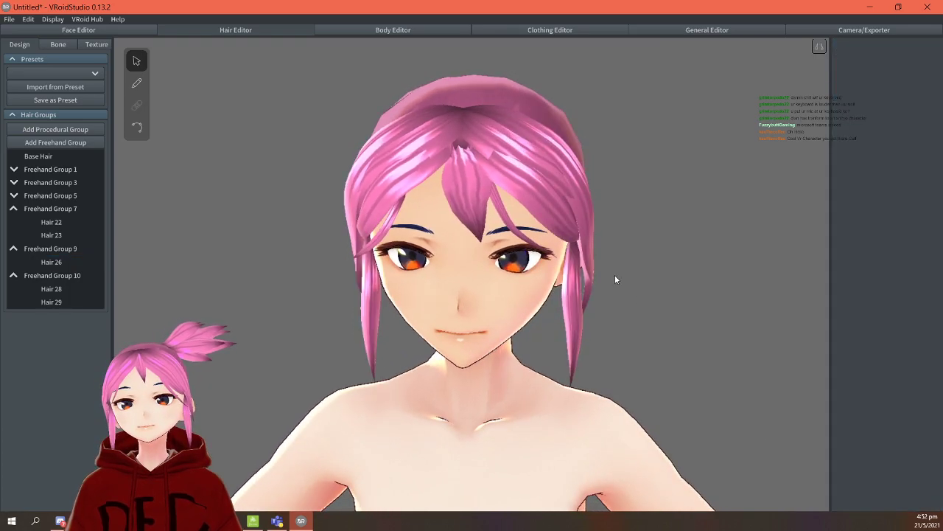
Try the Straight curve on the parted front strand Hair 13 and set its curve back to the Fluffy preset.
{"action": "left_click", "coordinate": [479, 129]}
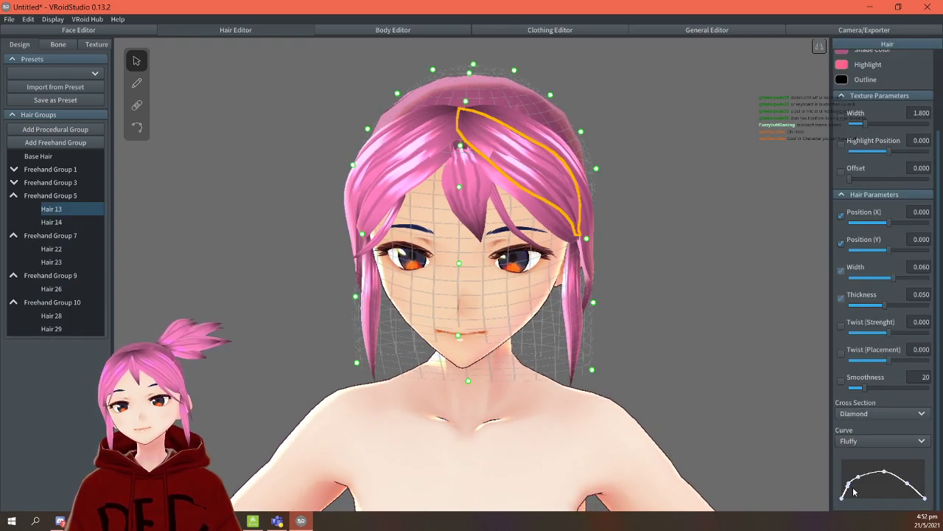
{"action": "mouse_move", "coordinate": [848, 490]}
{"action": "left_mouse_down"}
{"action": "mouse_move", "coordinate": [857, 480]}
{"action": "mouse_move", "coordinate": [852, 501]}
{"action": "mouse_move", "coordinate": [845, 468]}
{"action": "mouse_move", "coordinate": [850, 498]}
{"action": "mouse_move", "coordinate": [847, 483]}
{"action": "left_mouse_up"}
{"action": "left_click", "coordinate": [877, 441]}
{"action": "left_click", "coordinate": [878, 452]}
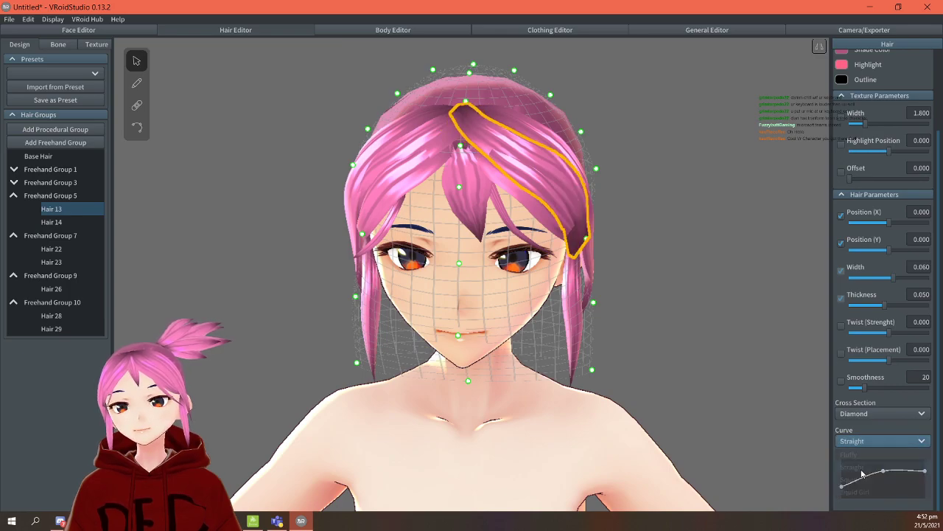
{"action": "left_click", "coordinate": [885, 440]}
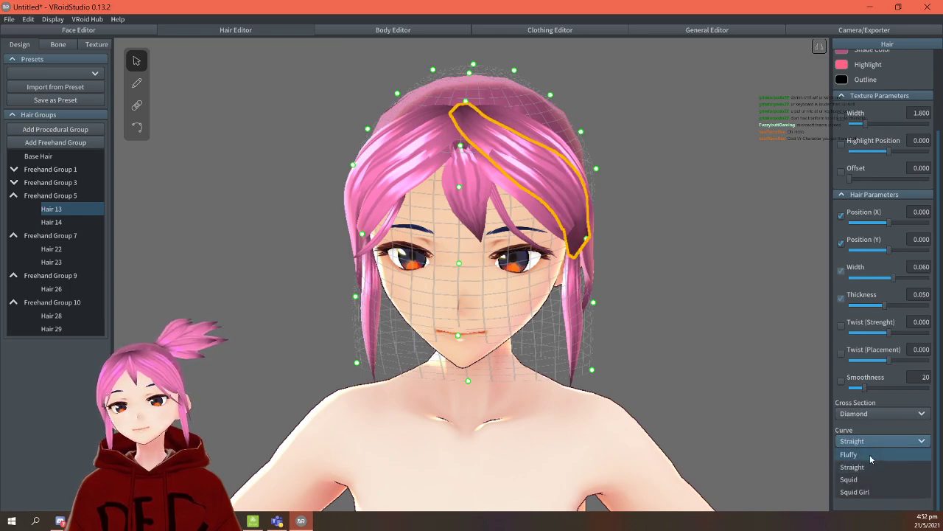
{"action": "left_click", "coordinate": [878, 451]}
{"action": "left_click", "coordinate": [713, 414]}
{"action": "right_click_drag", "start_coordinate": [718, 388], "coordinate": [539, 380]}
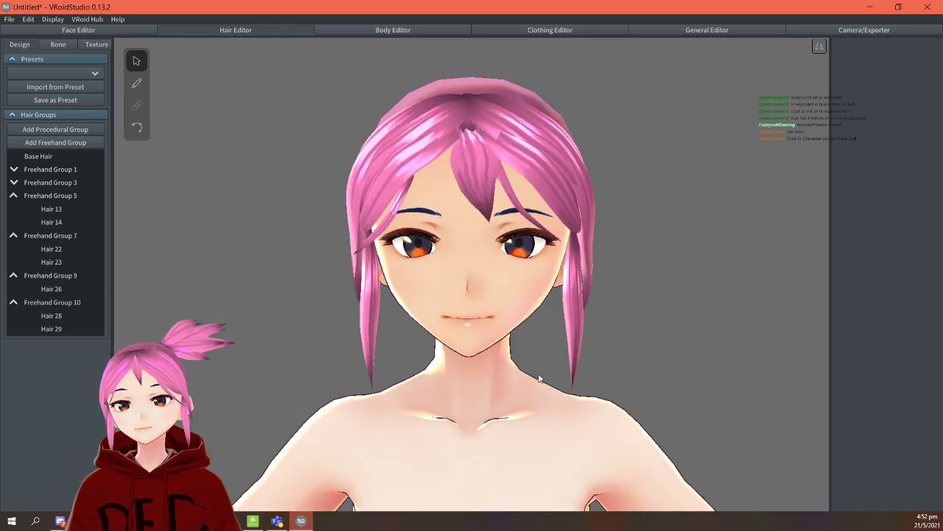
Raise the root section of Hair 26's width curve to broaden the bang at the parting, and check it from several angles.
{"action": "left_click", "coordinate": [481, 201]}
{"action": "left_click_drag", "start_coordinate": [861, 490], "coordinate": [845, 464]}
{"action": "left_click", "coordinate": [743, 458]}
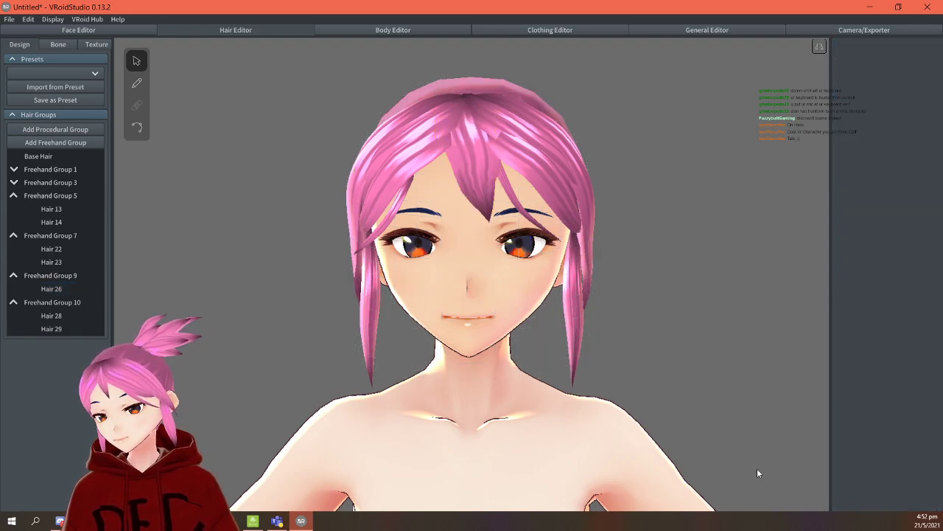
{"action": "right_click_drag", "start_coordinate": [717, 381], "coordinate": [702, 379]}
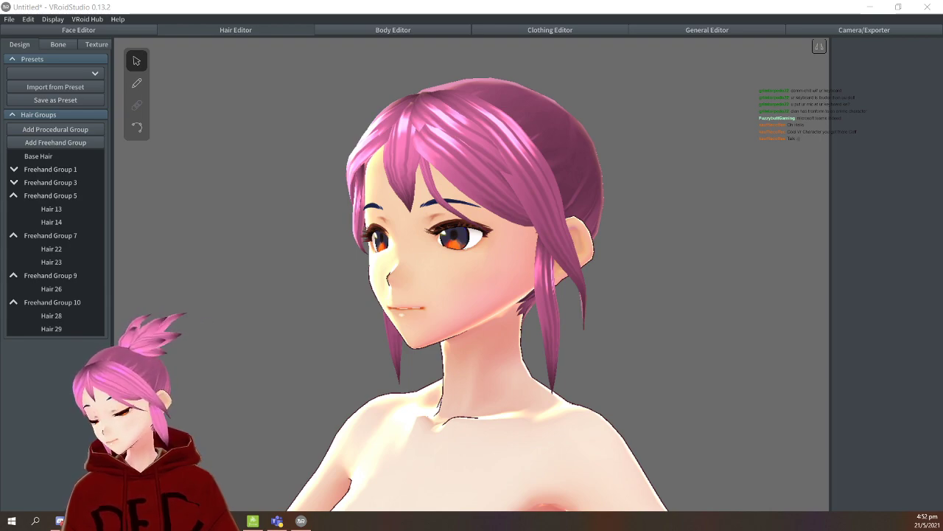
{"action": "right_click_drag", "start_coordinate": [615, 273], "coordinate": [811, 260]}
{"action": "right_click_drag", "start_coordinate": [626, 268], "coordinate": [659, 294]}
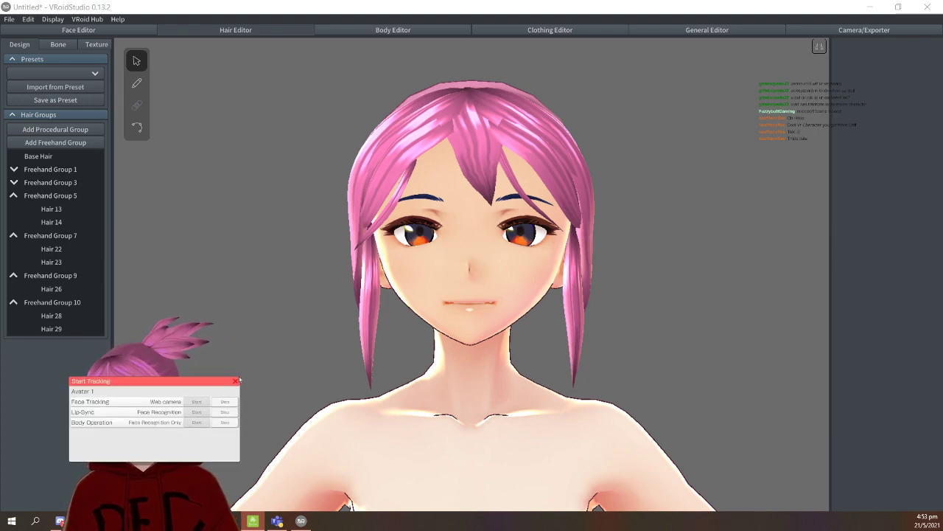
Examine the tracked avatar's Face settings and close the tracking and avatar settings windows.
{"action": "left_click", "coordinate": [236, 381]}
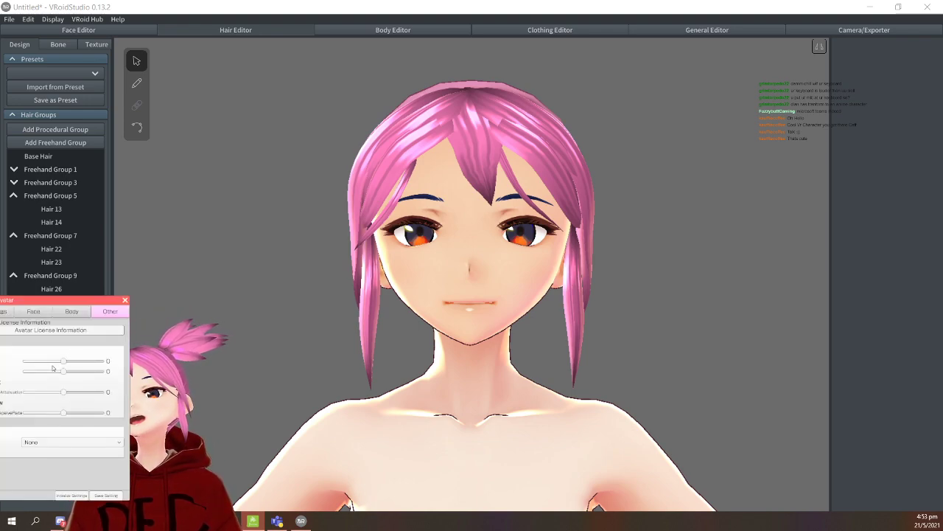
{"action": "left_click", "coordinate": [127, 300]}
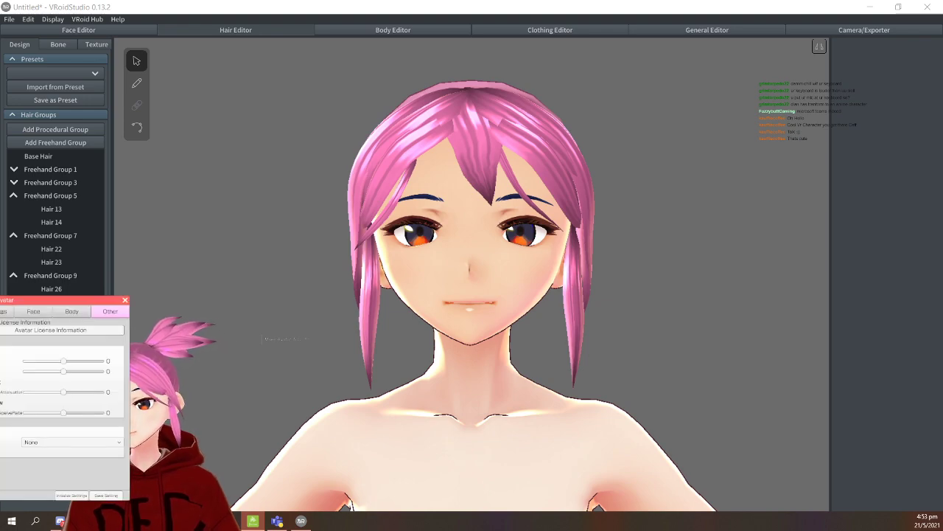
{"action": "left_click", "coordinate": [34, 311]}
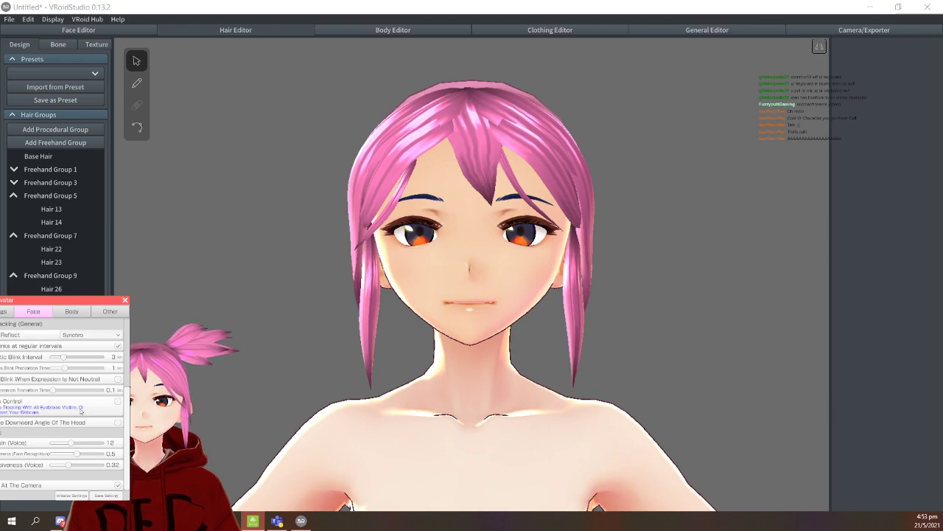
{"action": "left_click", "coordinate": [124, 301]}
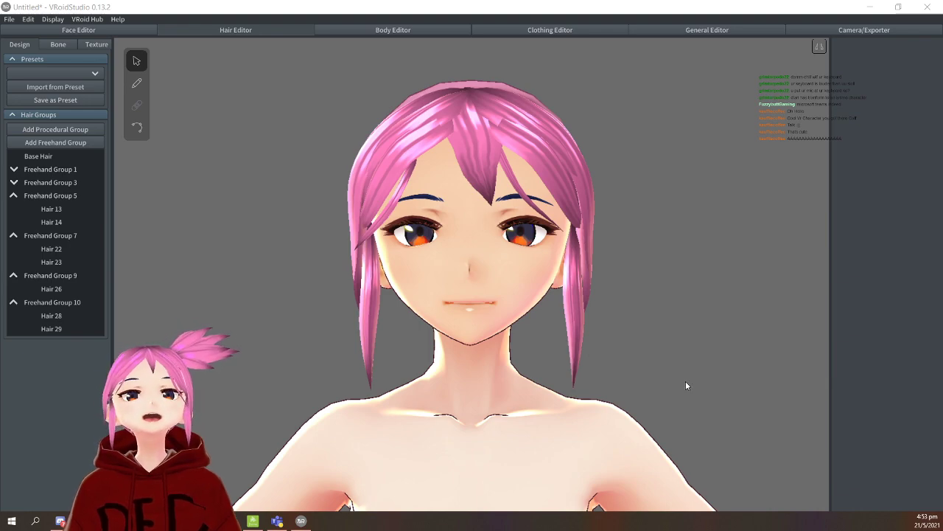
Examine the hair at the parting and the central bang from the front and from above.
{"action": "left_click", "coordinate": [562, 343]}
{"action": "right_click_drag", "start_coordinate": [562, 339], "coordinate": [566, 345]}
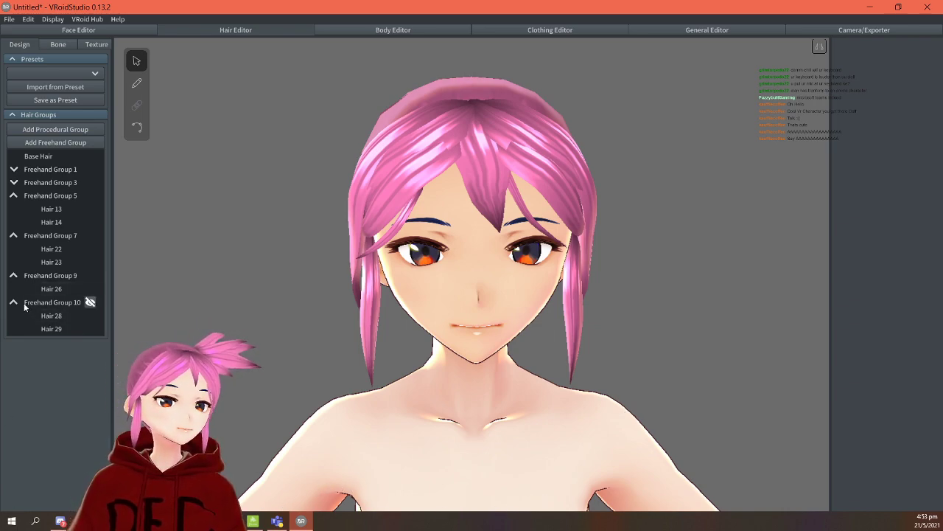
{"action": "right_click_drag", "start_coordinate": [526, 295], "coordinate": [440, 222]}
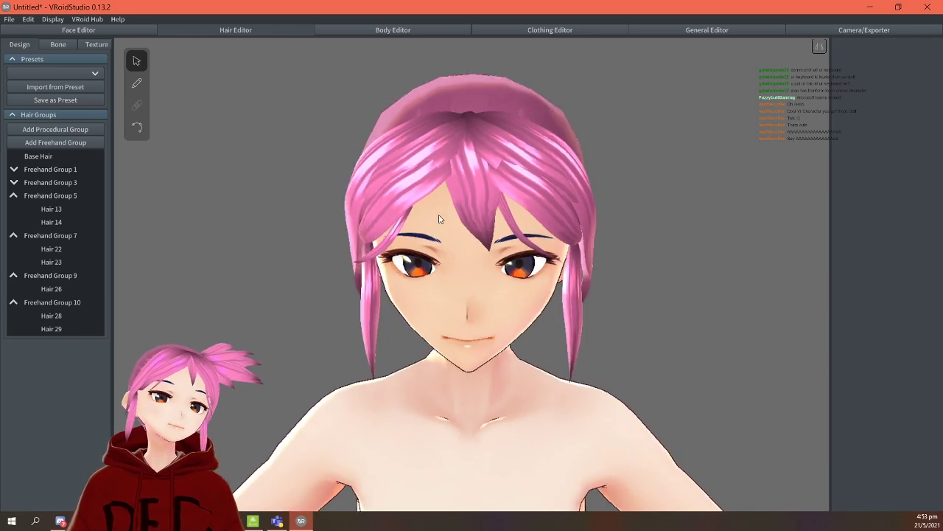
{"action": "scroll", "coordinate": [468, 131], "scroll_direction": "up", "scroll_amount": 3}
{"action": "right_click_drag", "start_coordinate": [468, 131], "coordinate": [474, 132]}
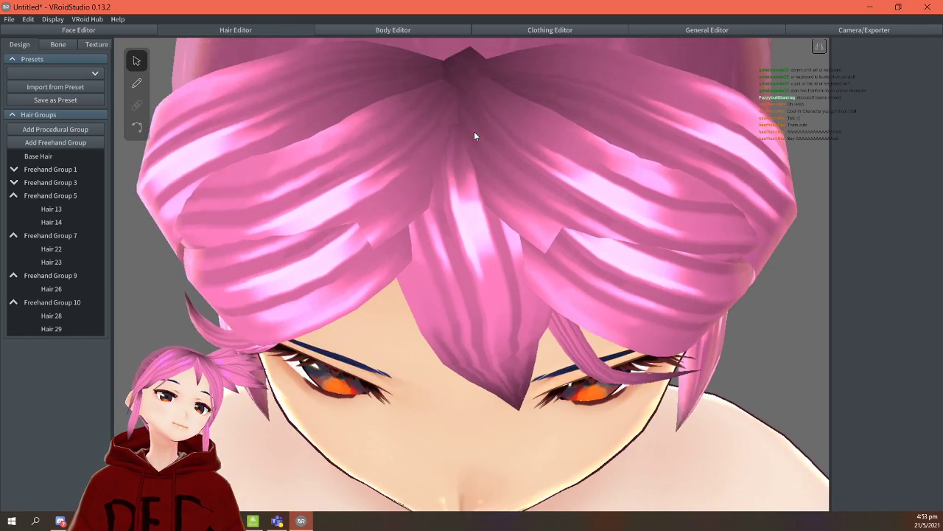
{"action": "scroll", "coordinate": [479, 159], "scroll_direction": "down", "scroll_amount": 5}
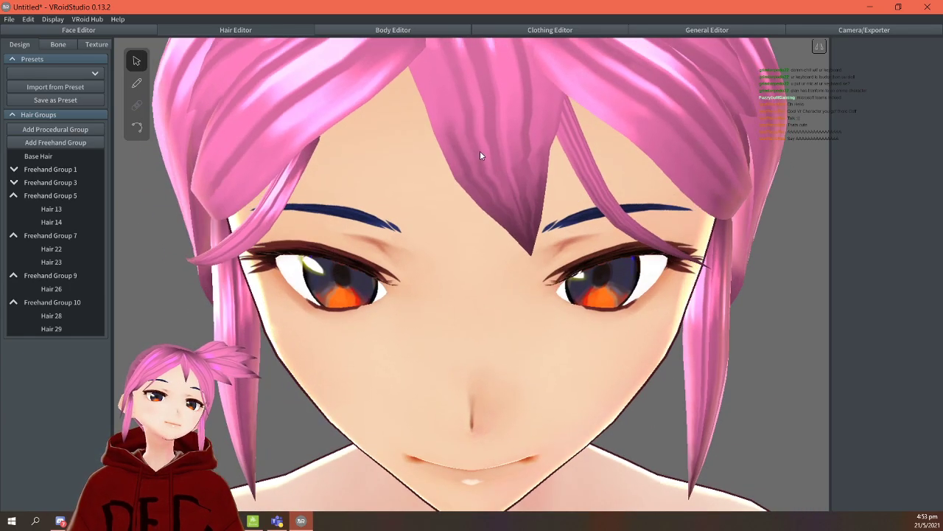
{"action": "mouse_move", "coordinate": [569, 236]}
{"action": "right_mouse_down"}
{"action": "mouse_move", "coordinate": [538, 248]}
{"action": "mouse_move", "coordinate": [391, 247]}
{"action": "mouse_move", "coordinate": [361, 223]}
{"action": "mouse_move", "coordinate": [350, 230]}
{"action": "mouse_move", "coordinate": [398, 237]}
{"action": "right_mouse_up"}
{"action": "left_click", "coordinate": [50, 276]}
{"action": "left_click", "coordinate": [37, 276]}
{"action": "right_click", "coordinate": [35, 274]}
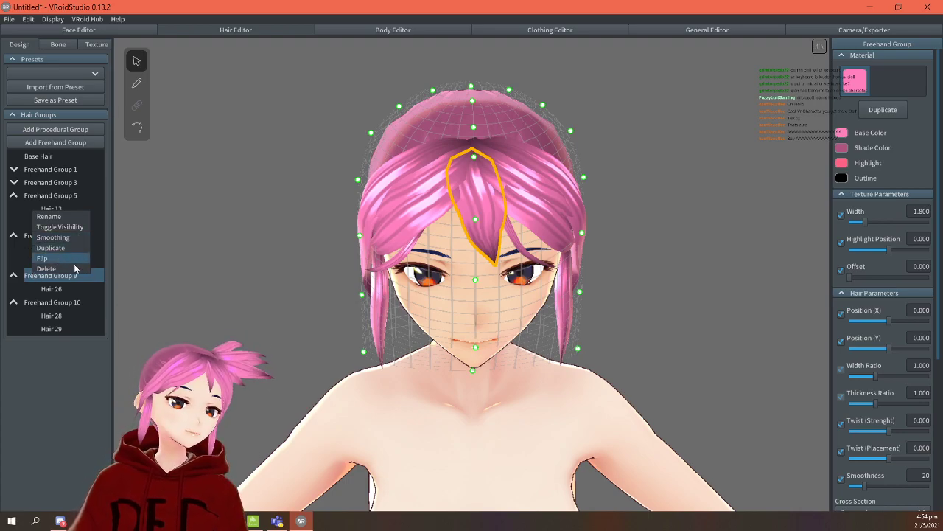
{"action": "left_click", "coordinate": [164, 278]}
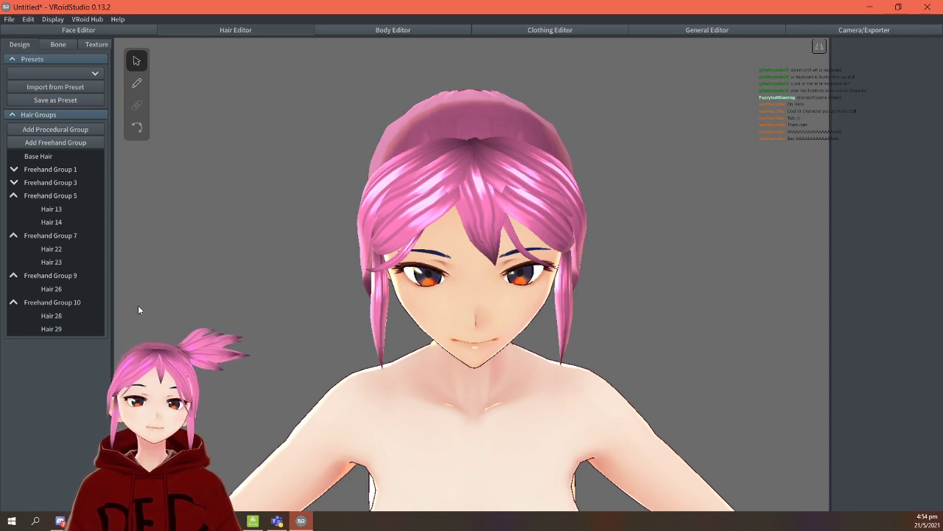
Collapse Freehand Groups 9 and 10 and lower the root point of Freehand Group 7's width curve to the bottom.
{"action": "left_click", "coordinate": [15, 302]}
{"action": "left_click", "coordinate": [14, 275]}
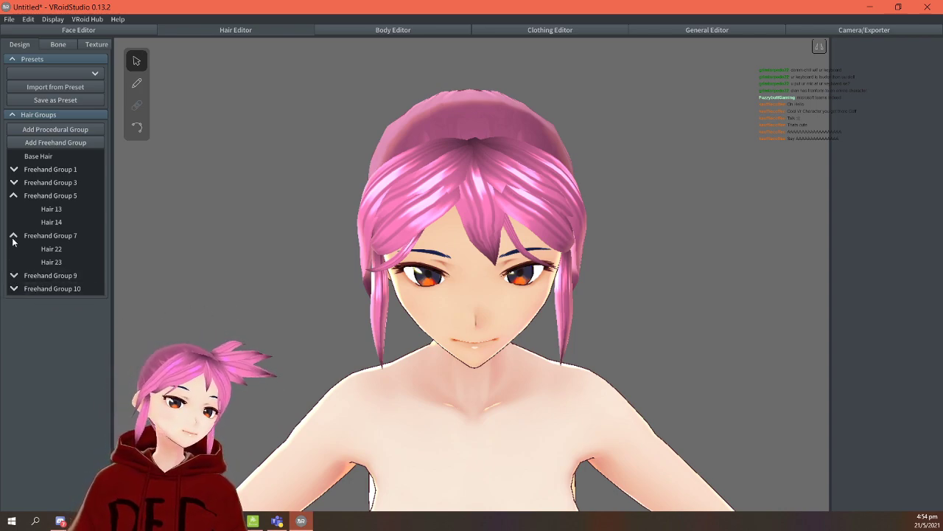
{"action": "left_click", "coordinate": [50, 235]}
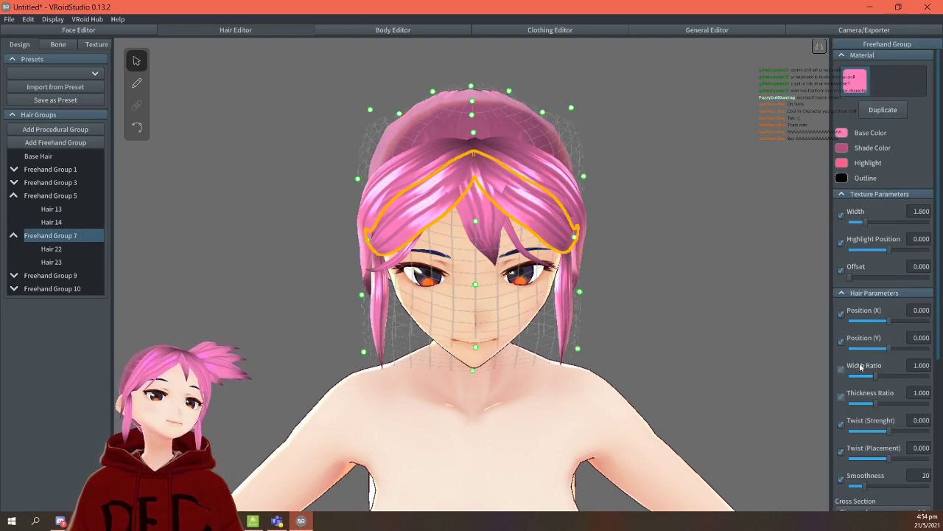
{"action": "scroll", "coordinate": [864, 372], "scroll_direction": "down", "scroll_amount": 3}
{"action": "scroll", "coordinate": [884, 376], "scroll_direction": "down", "scroll_amount": 1}
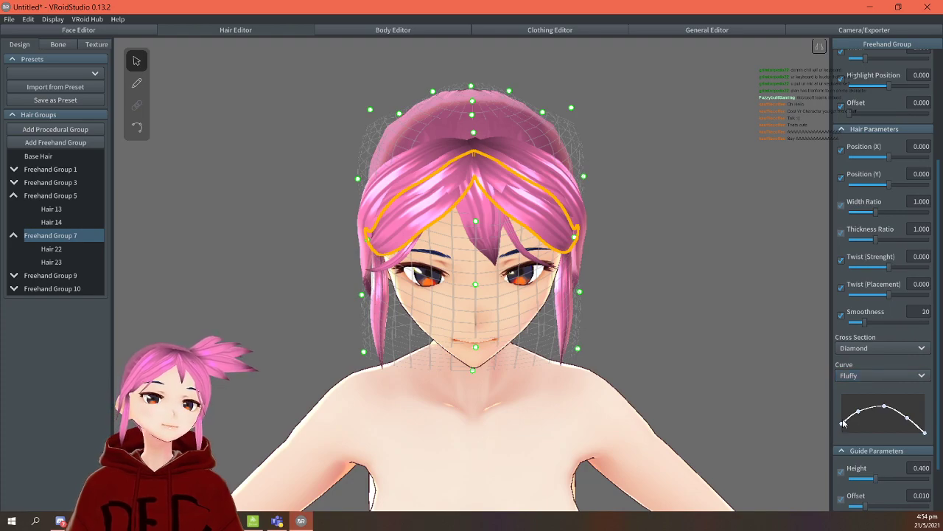
{"action": "left_click_drag", "start_coordinate": [842, 424], "coordinate": [847, 438]}
{"action": "left_click", "coordinate": [698, 405]}
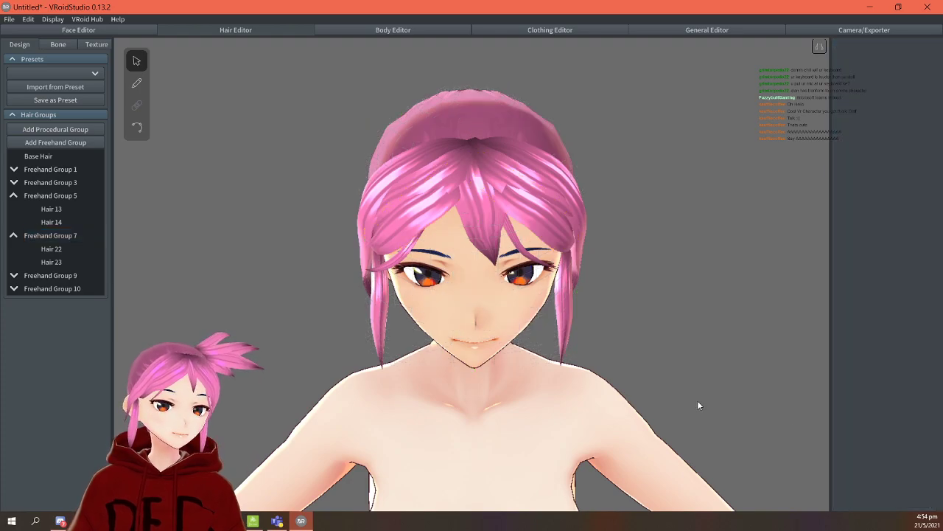
Raise the root point of Hair 22's own width curve to widen the strand at the parting.
{"action": "left_click", "coordinate": [60, 236]}
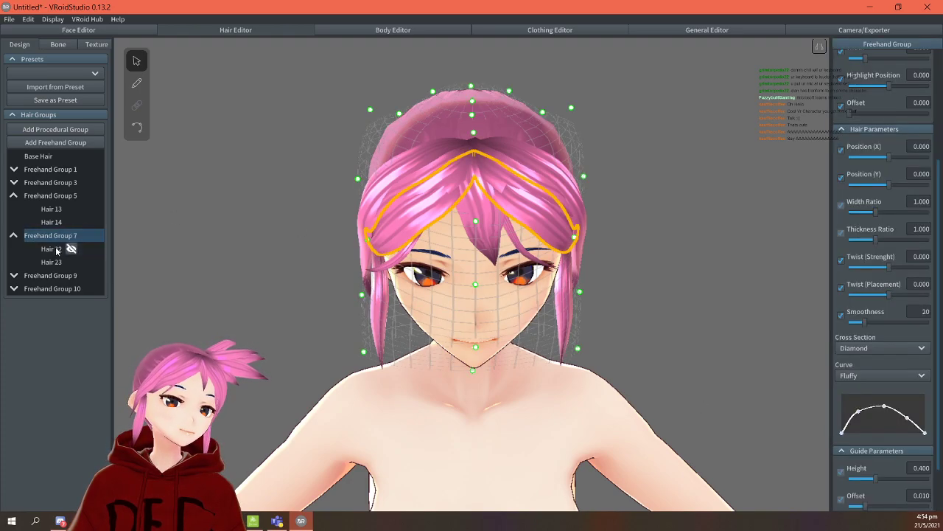
{"action": "left_click", "coordinate": [67, 249]}
{"action": "left_click_drag", "start_coordinate": [843, 500], "coordinate": [841, 487]}
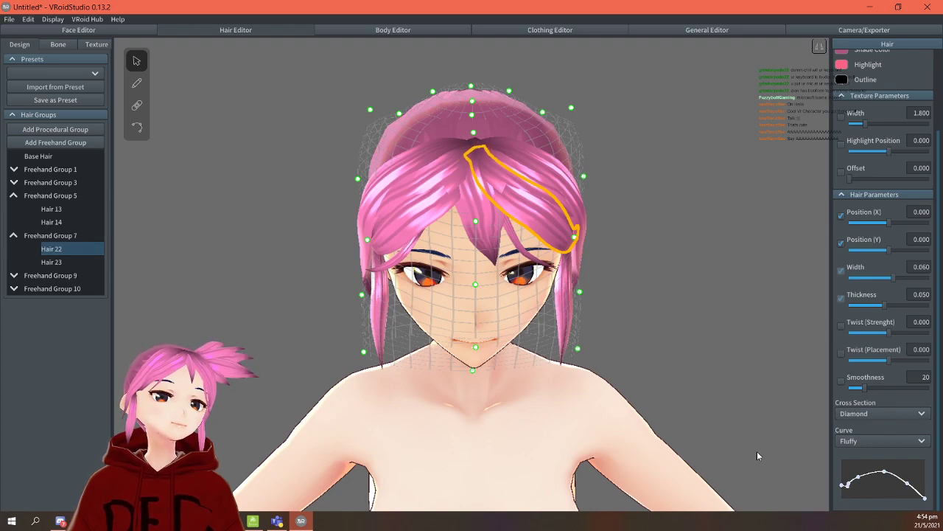
{"action": "left_click", "coordinate": [657, 326]}
Lower the root point of Hair 13's width curve to the bottom so the front strand tapers at the parting.
{"action": "right_click_drag", "start_coordinate": [657, 326], "coordinate": [658, 332]}
{"action": "left_click", "coordinate": [504, 214]}
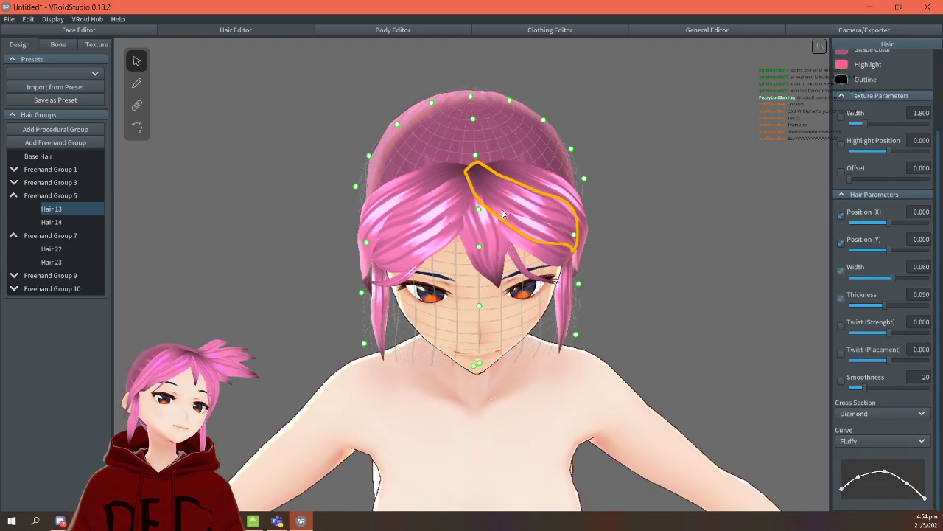
{"action": "scroll", "coordinate": [510, 195], "scroll_direction": "up", "scroll_amount": 5}
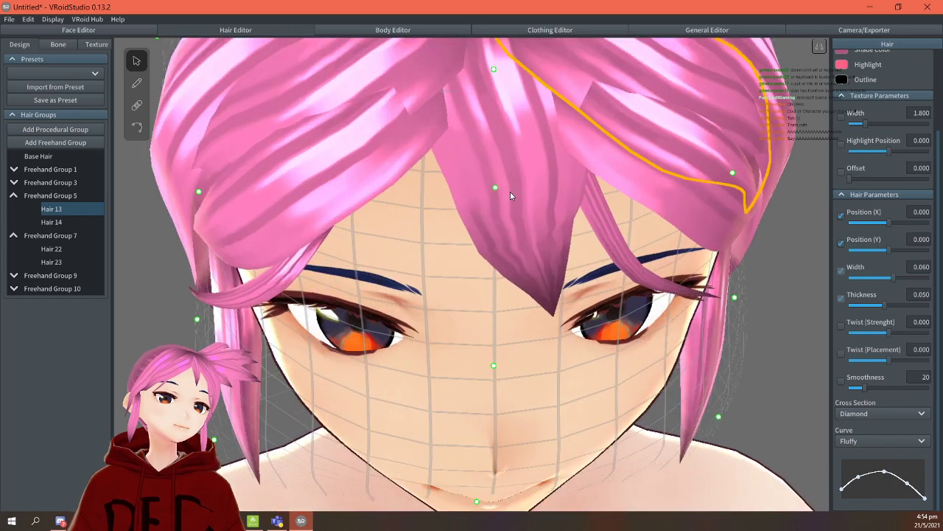
{"action": "left_click", "coordinate": [410, 95]}
{"action": "right_click_drag", "start_coordinate": [442, 112], "coordinate": [515, 134]}
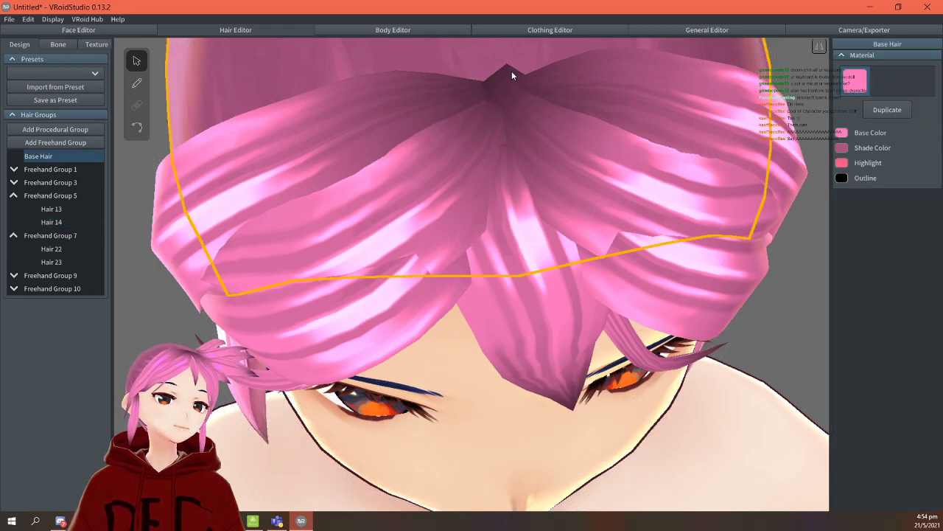
{"action": "left_click", "coordinate": [513, 77]}
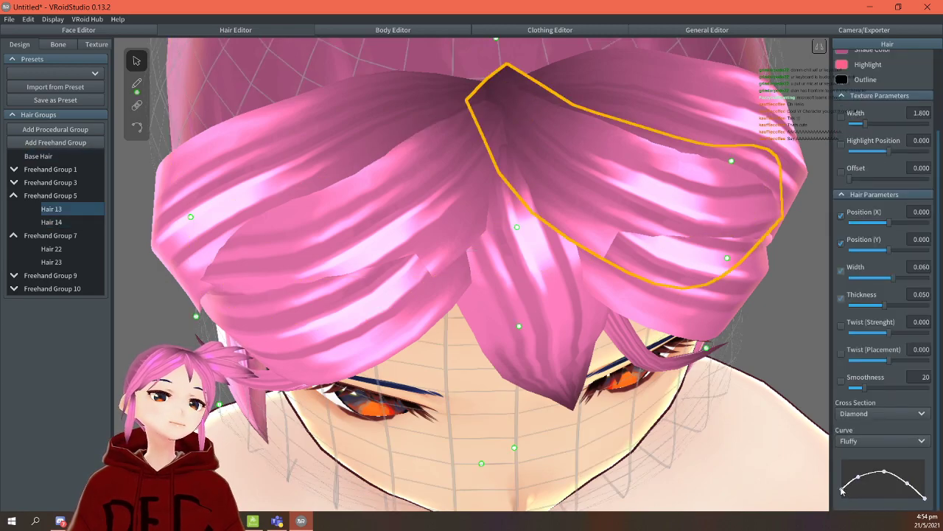
{"action": "left_click_drag", "start_coordinate": [842, 492], "coordinate": [844, 505]}
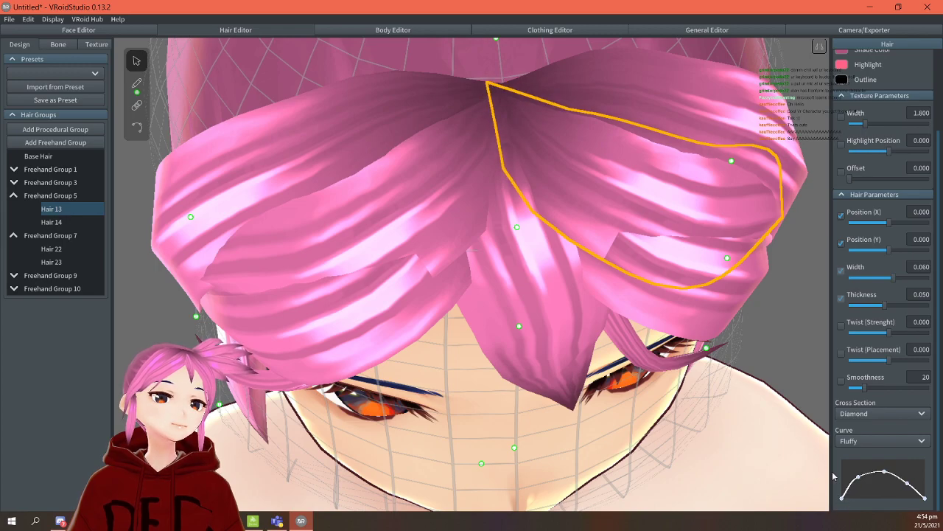
{"action": "left_click", "coordinate": [793, 371]}
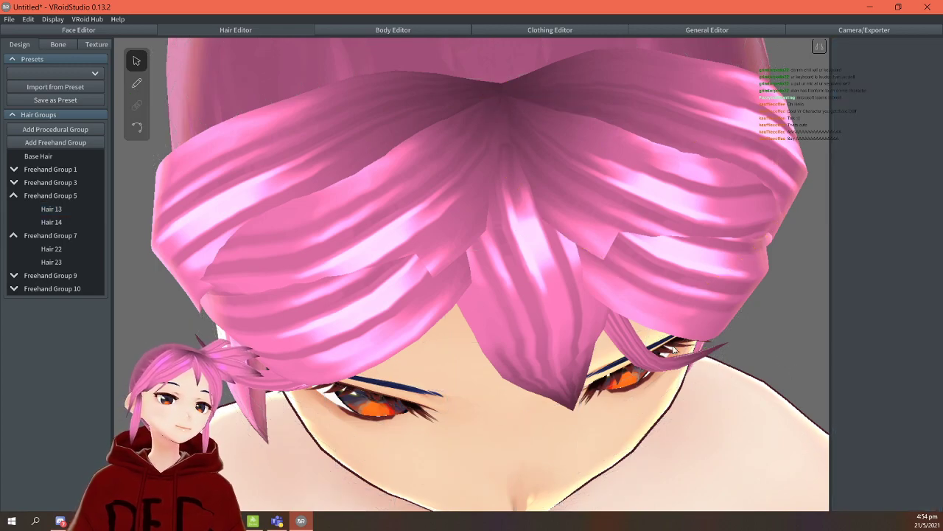
Reshape the front strand Hair 23 by moving its control points down and outward toward the temple.
{"action": "left_click", "coordinate": [137, 127]}
{"action": "left_click", "coordinate": [429, 240]}
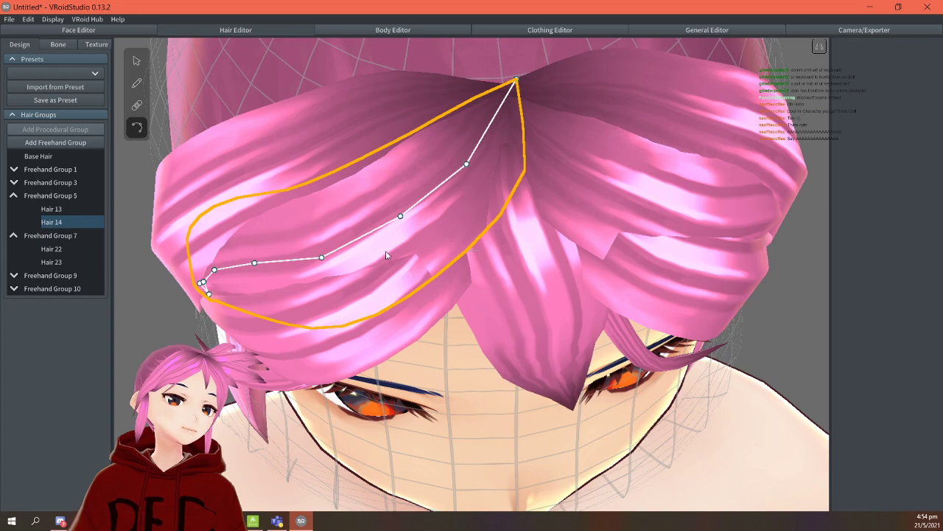
{"action": "left_click_drag", "start_coordinate": [400, 217], "coordinate": [405, 312]}
{"action": "scroll", "coordinate": [479, 281], "scroll_direction": "down", "scroll_amount": 4}
{"action": "scroll", "coordinate": [502, 278], "scroll_direction": "up", "scroll_amount": 3}
{"action": "right_click_drag", "start_coordinate": [541, 290], "coordinate": [540, 270]}
{"action": "right_click_drag", "start_coordinate": [513, 237], "coordinate": [513, 244]}
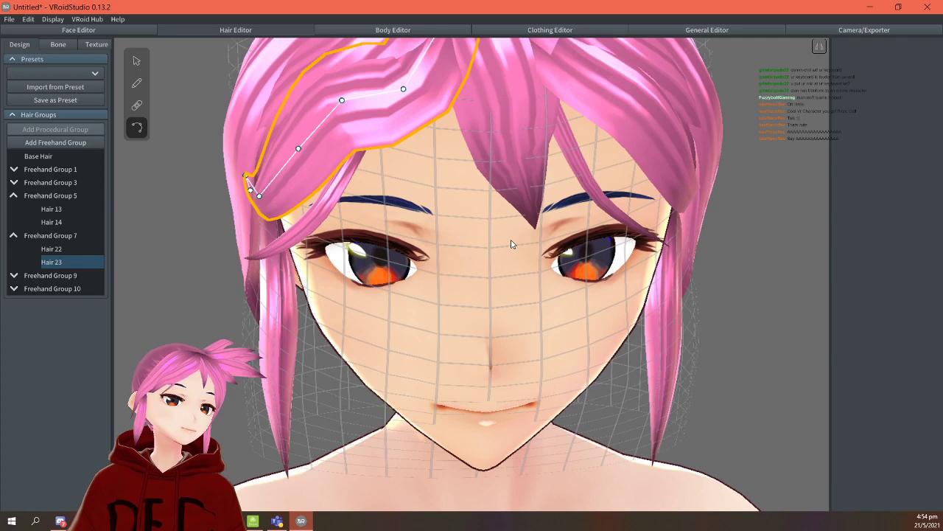
{"action": "left_click_drag", "start_coordinate": [342, 101], "coordinate": [303, 173]}
Shift Hair 22's control points slightly downward to lower the front strand on the opposite side of the forehead.
{"action": "right_click_drag", "start_coordinate": [512, 141], "coordinate": [476, 174]}
{"action": "left_click", "coordinate": [463, 161]}
{"action": "left_click_drag", "start_coordinate": [429, 133], "coordinate": [427, 138]}
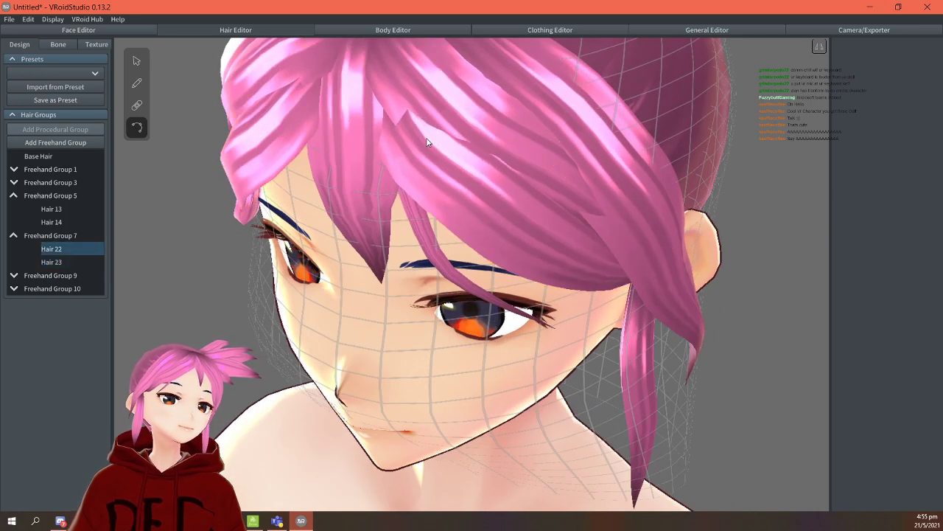
{"action": "left_click_drag", "start_coordinate": [479, 181], "coordinate": [479, 185]}
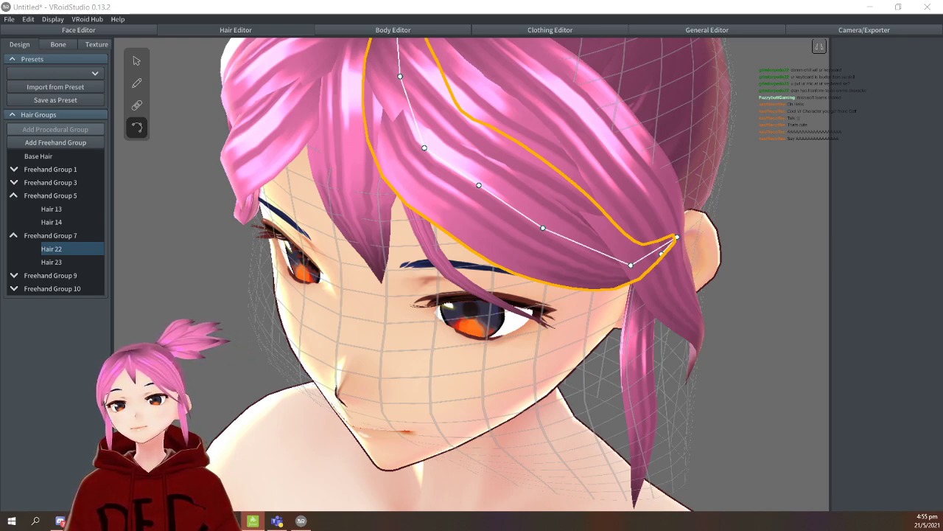
{"action": "key", "text": "alt+Tab"}
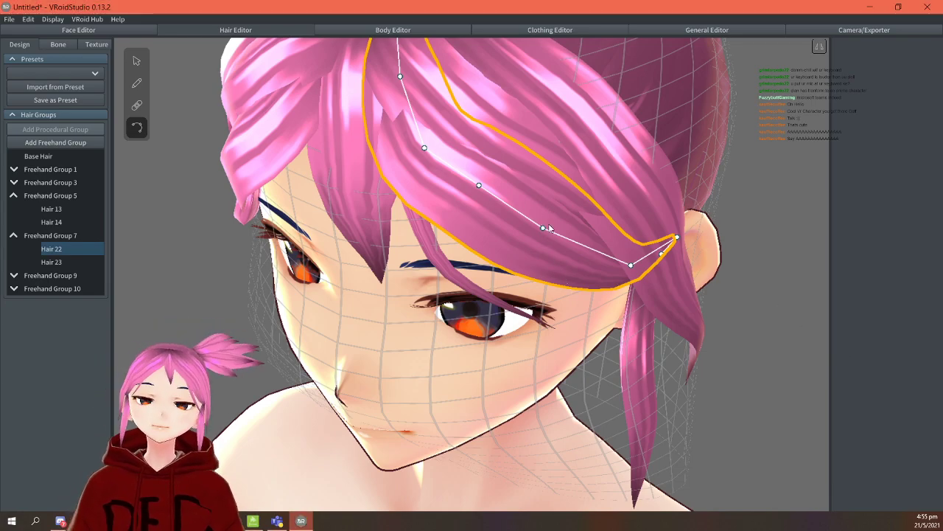
{"action": "left_click_drag", "start_coordinate": [544, 229], "coordinate": [544, 240]}
{"action": "left_click_drag", "start_coordinate": [630, 266], "coordinate": [632, 271]}
{"action": "left_click_drag", "start_coordinate": [479, 186], "coordinate": [479, 189]}
{"action": "left_click", "coordinate": [543, 157]}
{"action": "left_click_drag", "start_coordinate": [549, 173], "coordinate": [548, 183]}
{"action": "left_click", "coordinate": [702, 295]}
Move the tip of the thin forehead strand Hair 29 forward from the ear toward the eye.
{"action": "right_click_drag", "start_coordinate": [699, 293], "coordinate": [701, 251]}
{"action": "scroll", "coordinate": [628, 225], "scroll_direction": "down", "scroll_amount": 3}
{"action": "scroll", "coordinate": [590, 192], "scroll_direction": "up", "scroll_amount": 6}
{"action": "right_click_drag", "start_coordinate": [551, 158], "coordinate": [571, 175]}
{"action": "left_click", "coordinate": [543, 212]}
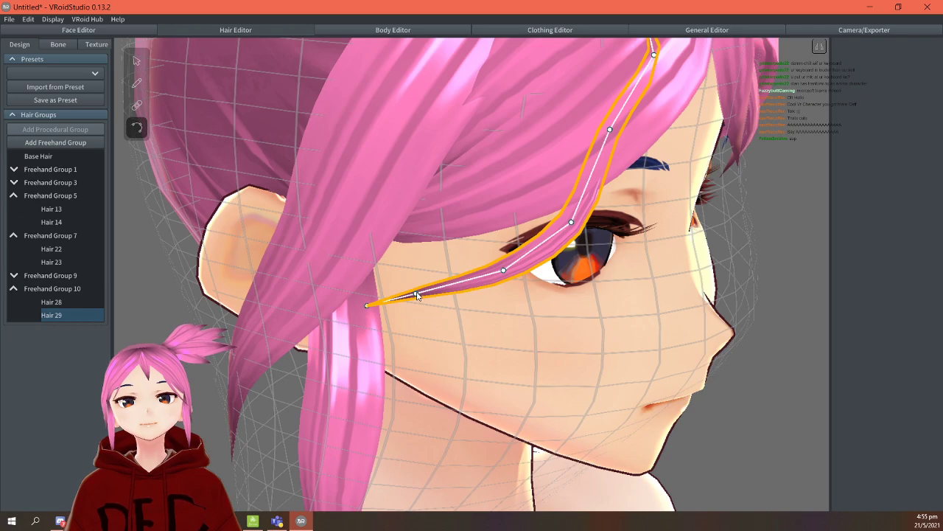
{"action": "left_click_drag", "start_coordinate": [370, 309], "coordinate": [428, 303]}
{"action": "right_click_drag", "start_coordinate": [800, 269], "coordinate": [771, 266]}
Reshape the thin strand Hair 28 by lowering its curve over the outer eye and lifting its tip toward the temple.
{"action": "left_click", "coordinate": [550, 179]}
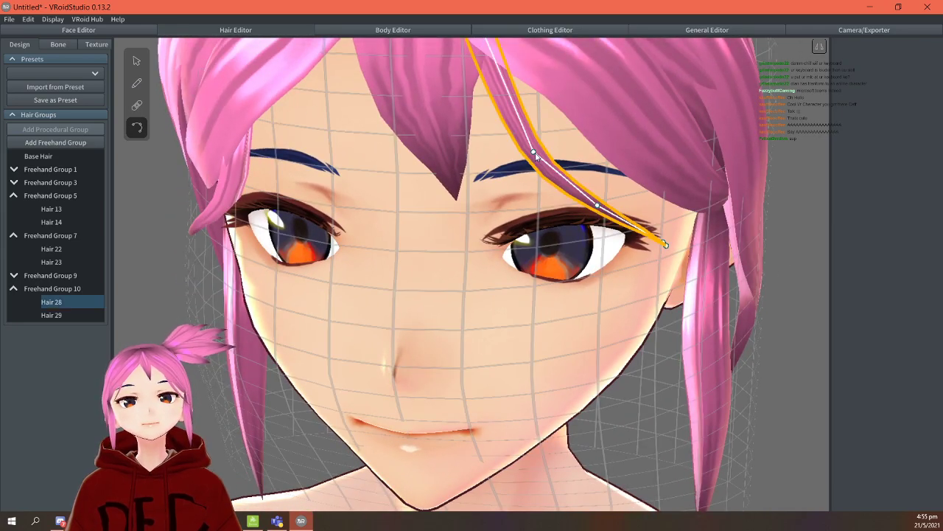
{"action": "left_click_drag", "start_coordinate": [535, 155], "coordinate": [546, 150]}
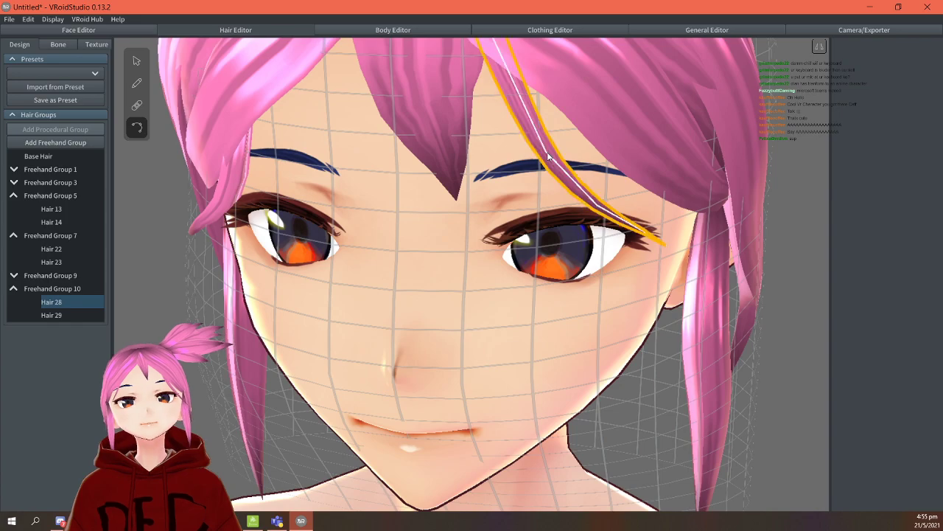
{"action": "left_click_drag", "start_coordinate": [596, 204], "coordinate": [606, 230]}
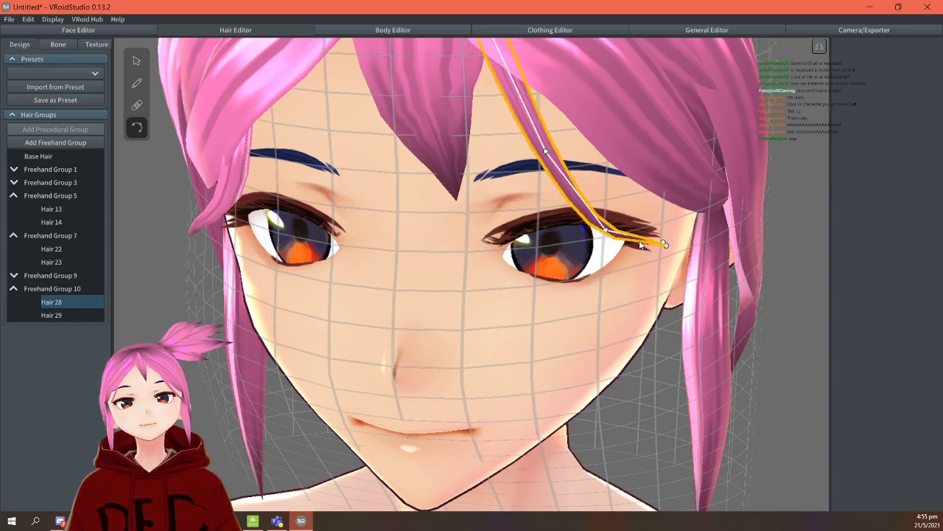
{"action": "left_click_drag", "start_coordinate": [664, 243], "coordinate": [693, 190]}
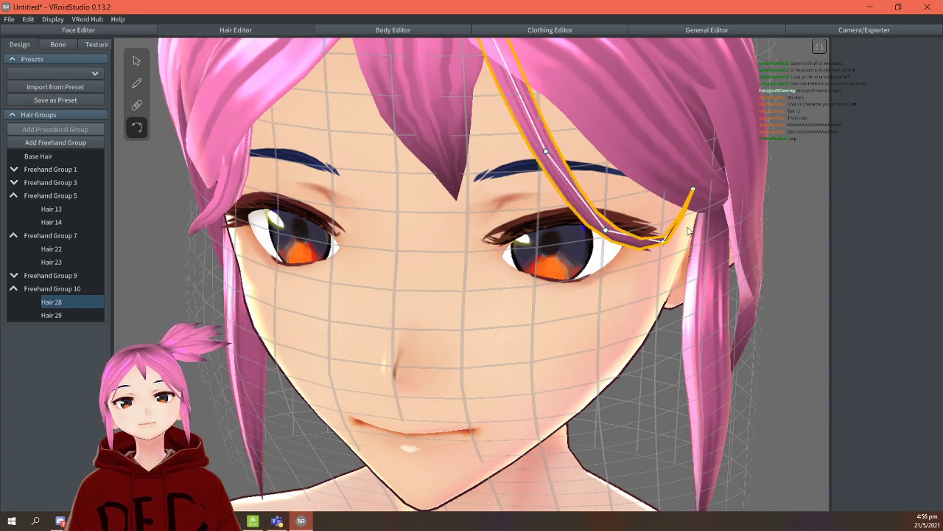
{"action": "left_click", "coordinate": [777, 243]}
{"action": "right_click_drag", "start_coordinate": [777, 243], "coordinate": [773, 234]}
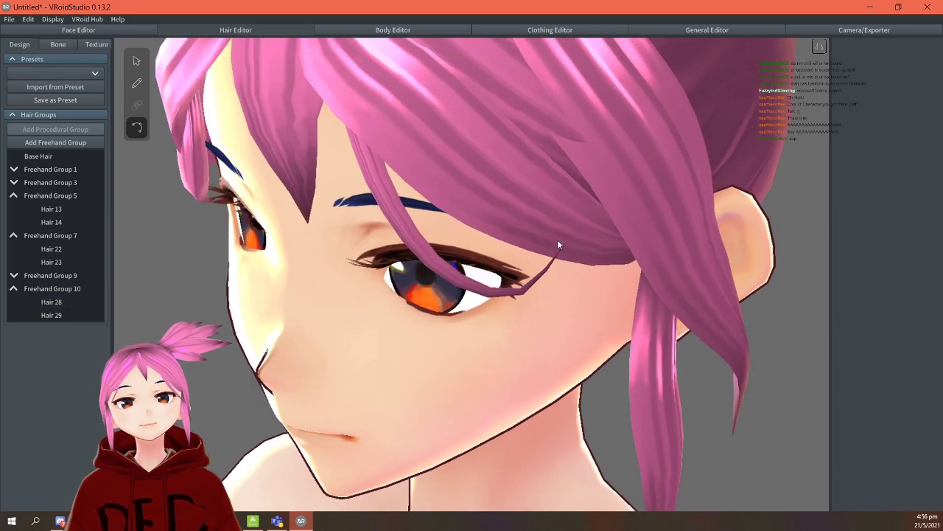
Extend Hair 28's tip back toward the ear and move its control point above the eyebrow slightly upward.
{"action": "left_click", "coordinate": [535, 283]}
{"action": "left_click_drag", "start_coordinate": [564, 247], "coordinate": [657, 248]}
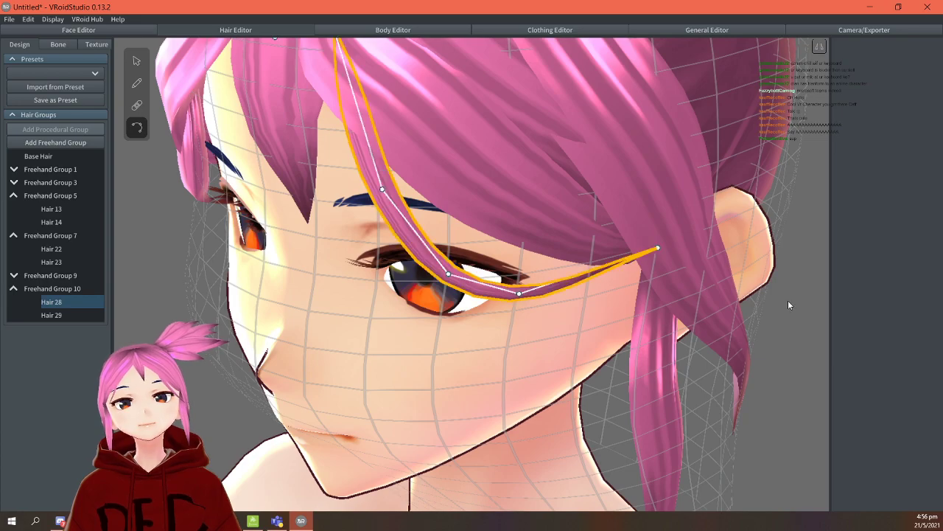
{"action": "left_click", "coordinate": [788, 300]}
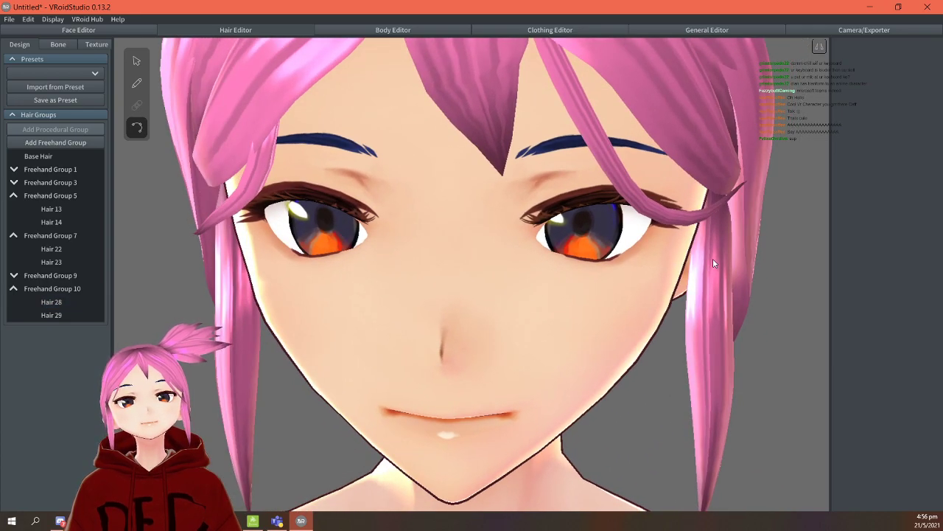
{"action": "scroll", "coordinate": [713, 264], "scroll_direction": "down", "scroll_amount": 3}
{"action": "left_click", "coordinate": [568, 244]}
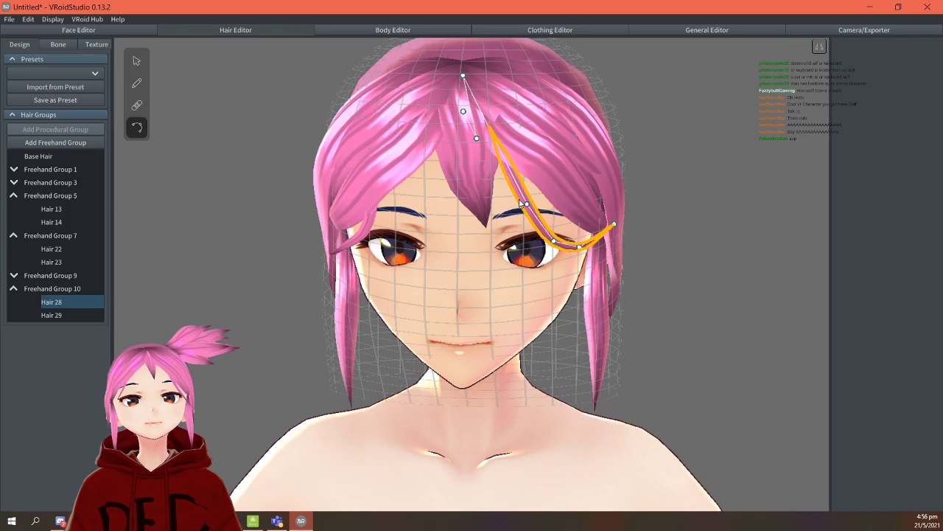
{"action": "mouse_move", "coordinate": [527, 206]}
{"action": "left_mouse_down"}
{"action": "mouse_move", "coordinate": [536, 194]}
{"action": "mouse_move", "coordinate": [520, 189]}
{"action": "left_mouse_up"}
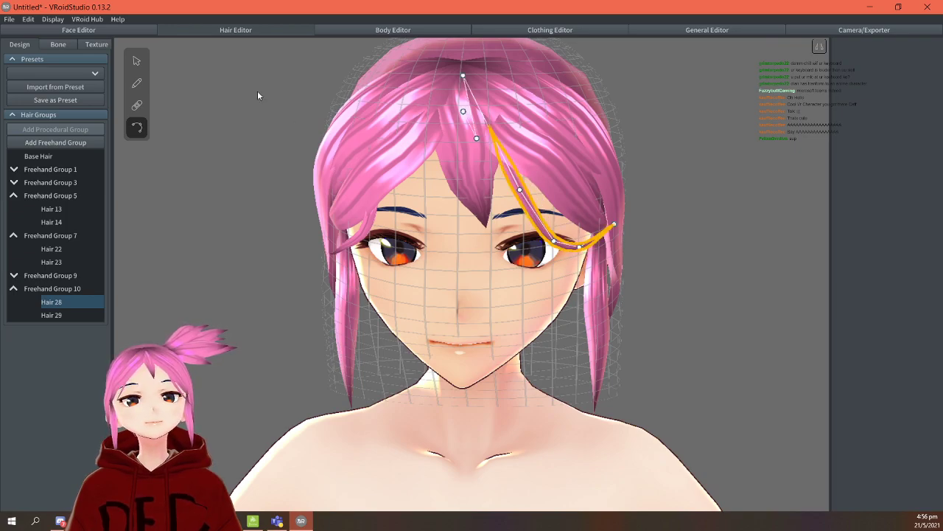
Reshape Freehand Group 10's guide mesh by moving its guide points above the ear and at the forehead.
{"action": "left_click", "coordinate": [65, 287]}
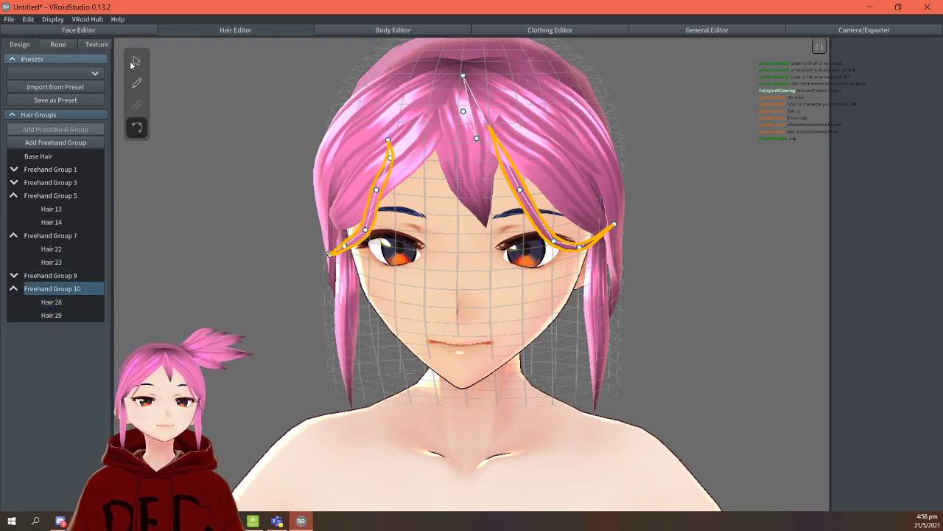
{"action": "right_click_drag", "start_coordinate": [685, 250], "coordinate": [642, 262]}
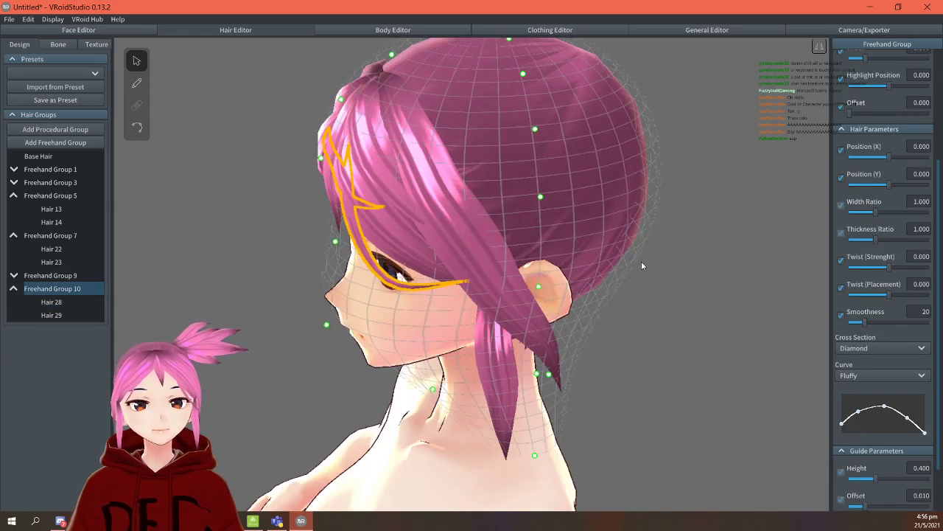
{"action": "left_click", "coordinate": [541, 198]}
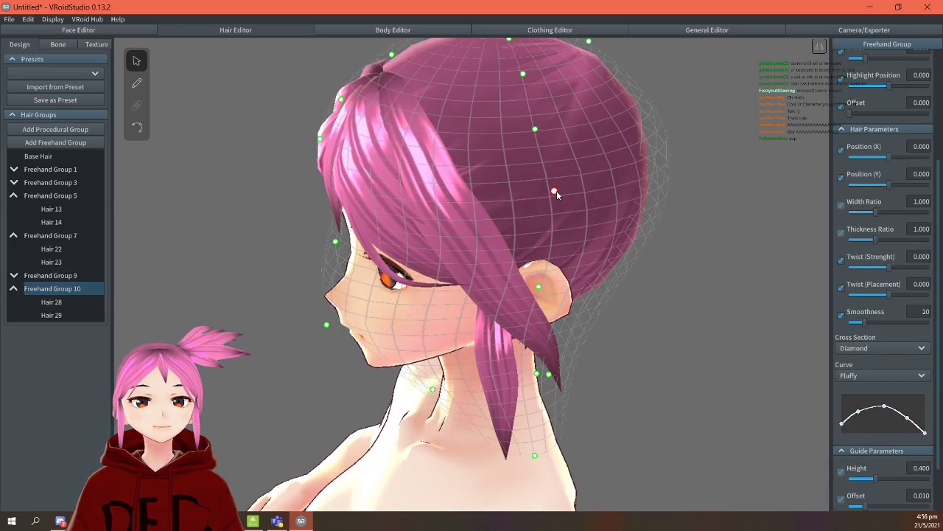
{"action": "left_click_drag", "start_coordinate": [321, 159], "coordinate": [342, 158]}
{"action": "left_click", "coordinate": [657, 235]}
{"action": "mouse_move", "coordinate": [692, 242]}
{"action": "right_mouse_down"}
{"action": "mouse_move", "coordinate": [711, 238]}
{"action": "mouse_move", "coordinate": [706, 245]}
{"action": "right_mouse_up"}
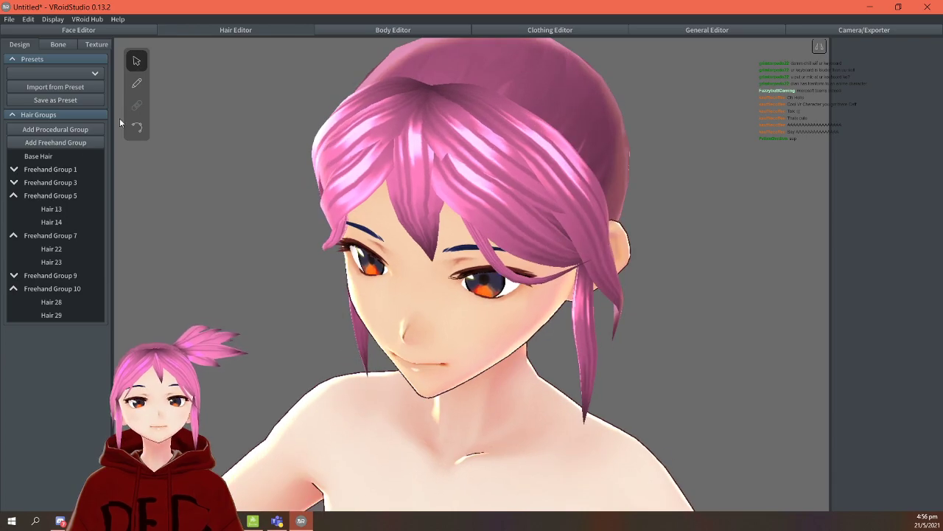
Move Freehand Group 7's guide point at the front of the crown closer to the head.
{"action": "left_click", "coordinate": [43, 236]}
{"action": "right_click_drag", "start_coordinate": [700, 190], "coordinate": [665, 198]}
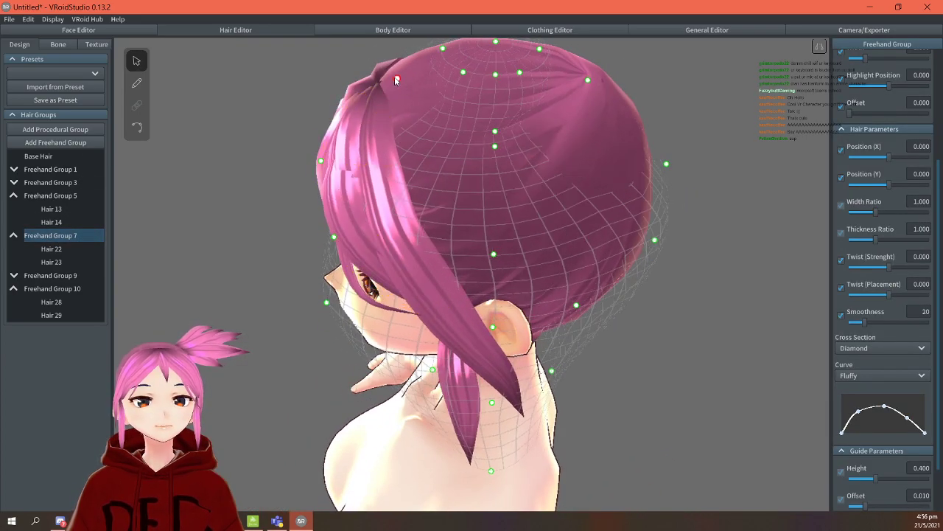
{"action": "mouse_move", "coordinate": [395, 79]}
{"action": "left_mouse_down"}
{"action": "mouse_move", "coordinate": [598, 188]}
{"action": "mouse_move", "coordinate": [724, 216]}
{"action": "mouse_move", "coordinate": [740, 207]}
{"action": "left_mouse_up"}
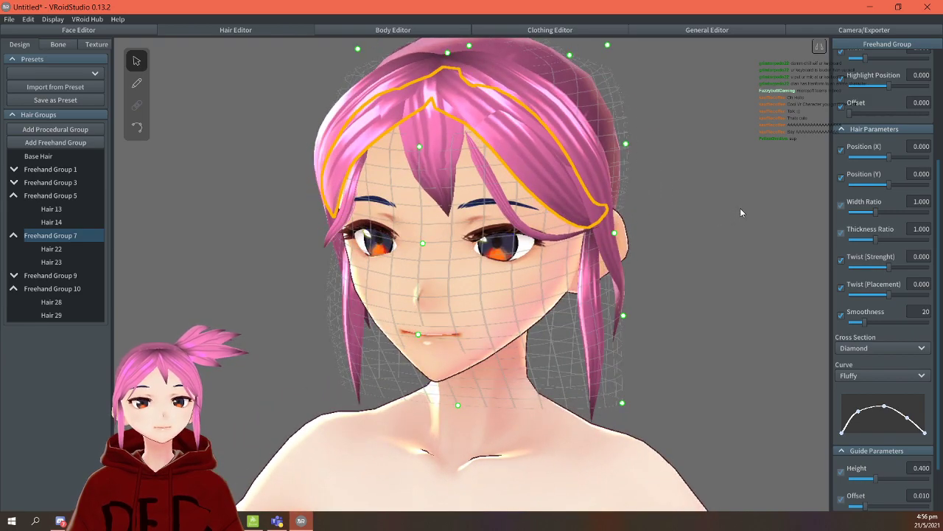
{"action": "left_click", "coordinate": [728, 212]}
Try pulling Freehand Group 9's upper front guide point inward to bring the central bang closer to the scalp.
{"action": "left_click", "coordinate": [432, 135]}
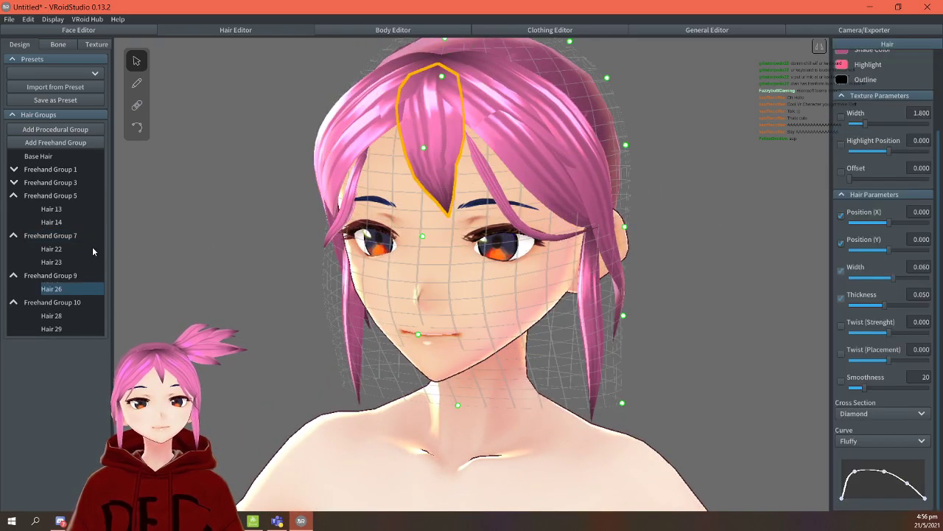
{"action": "left_click", "coordinate": [54, 277]}
{"action": "left_click_drag", "start_coordinate": [292, 232], "coordinate": [285, 205]}
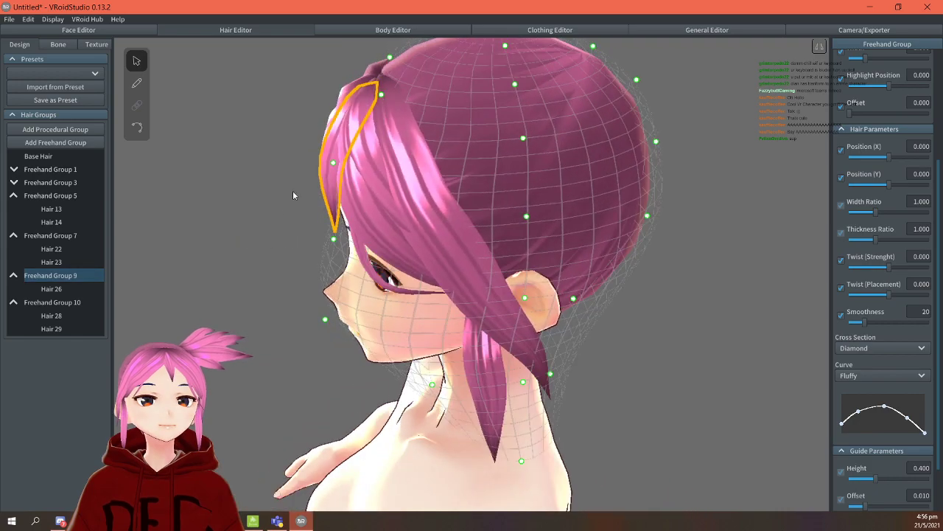
{"action": "left_click_drag", "start_coordinate": [380, 97], "coordinate": [396, 106]}
{"action": "left_click", "coordinate": [711, 235]}
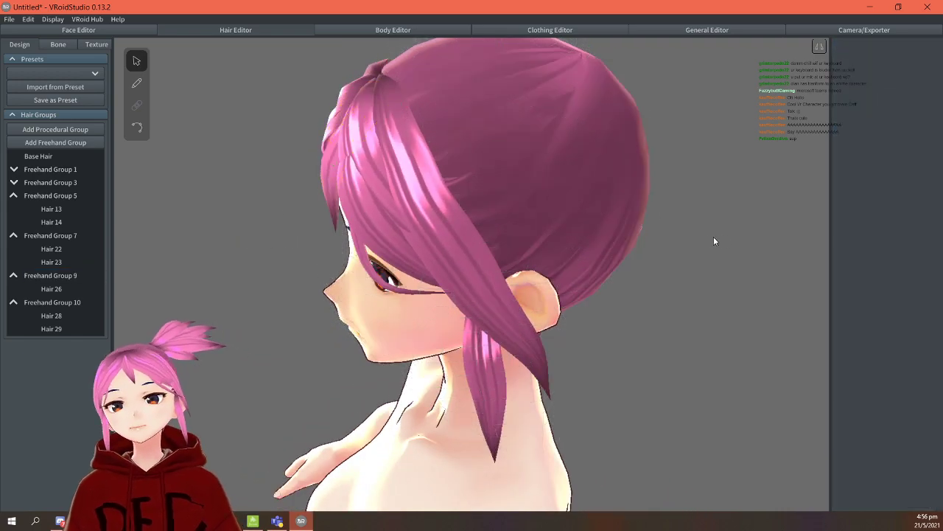
{"action": "left_click_drag", "start_coordinate": [711, 236], "coordinate": [746, 231]}
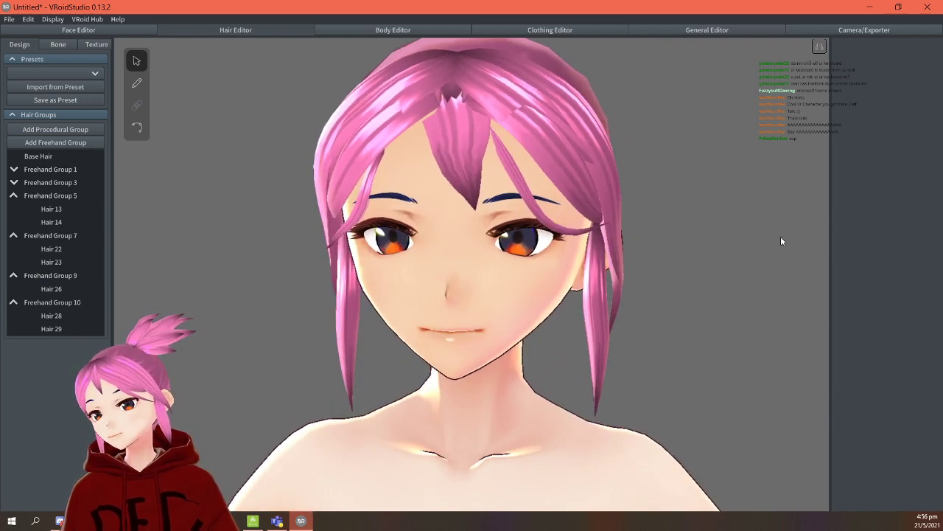
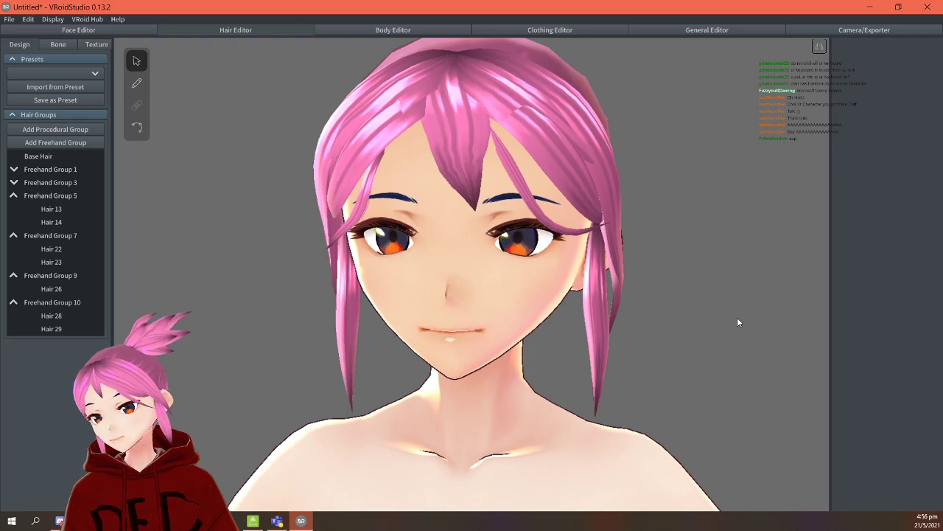
{"action": "right_click_drag", "start_coordinate": [682, 230], "coordinate": [510, 355]}
{"action": "left_click", "coordinate": [472, 229]}
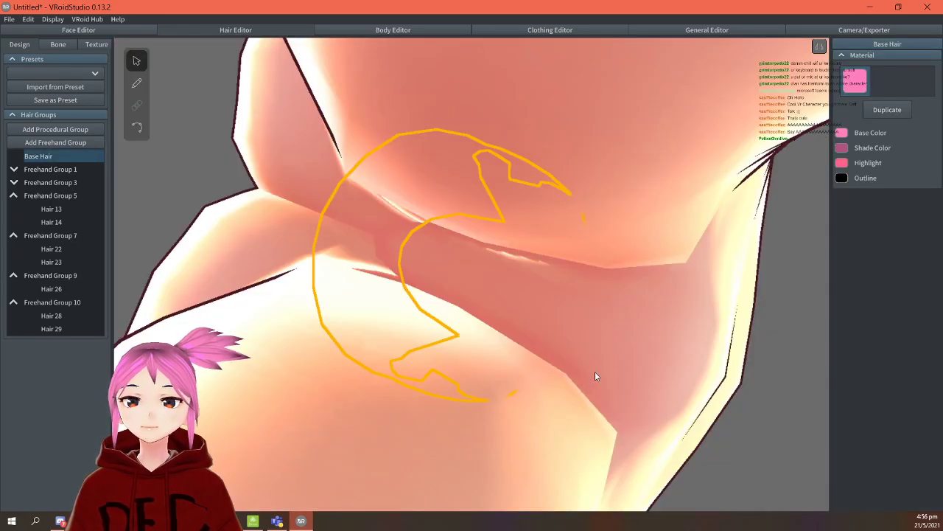
{"action": "right_click_drag", "start_coordinate": [618, 326], "coordinate": [722, 356]}
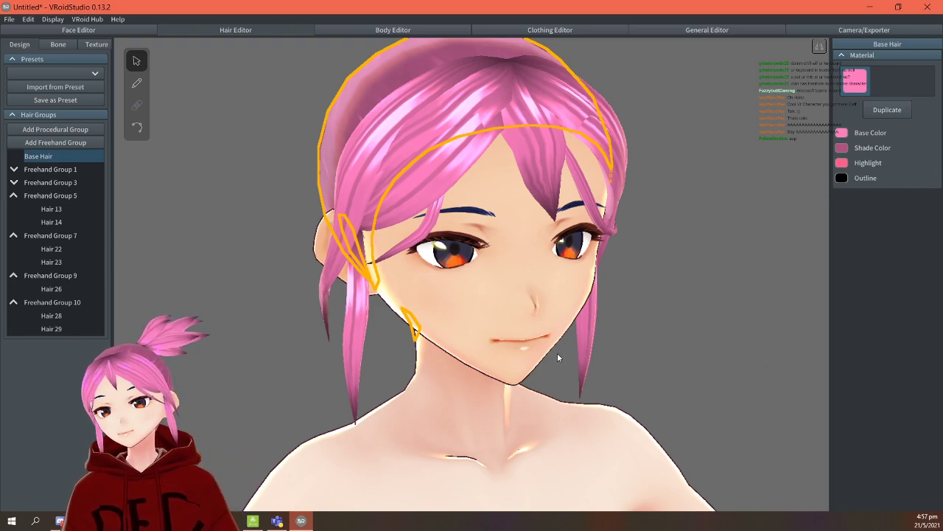
{"action": "right_click_drag", "start_coordinate": [514, 329], "coordinate": [495, 327]}
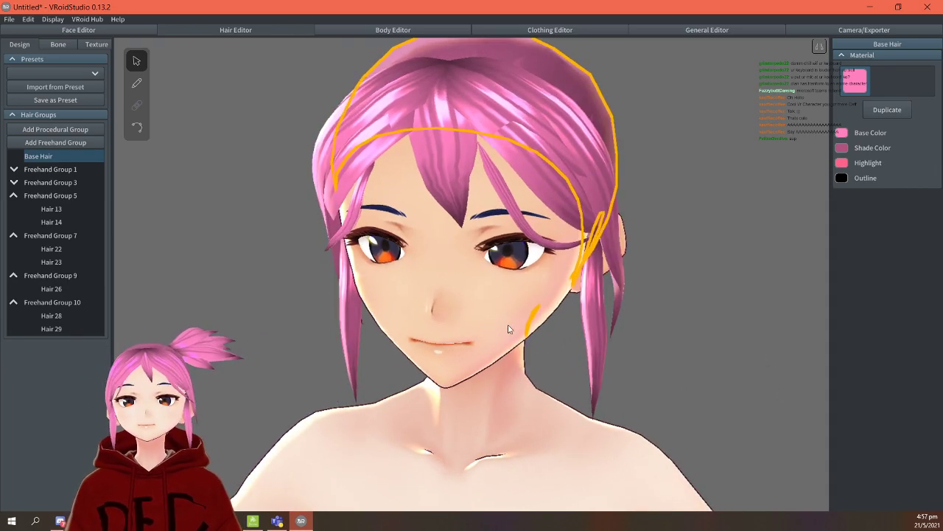
Nudge Freehand Group 9's guide point at the parting to adjust the root of the central bang.
{"action": "left_click", "coordinate": [50, 275]}
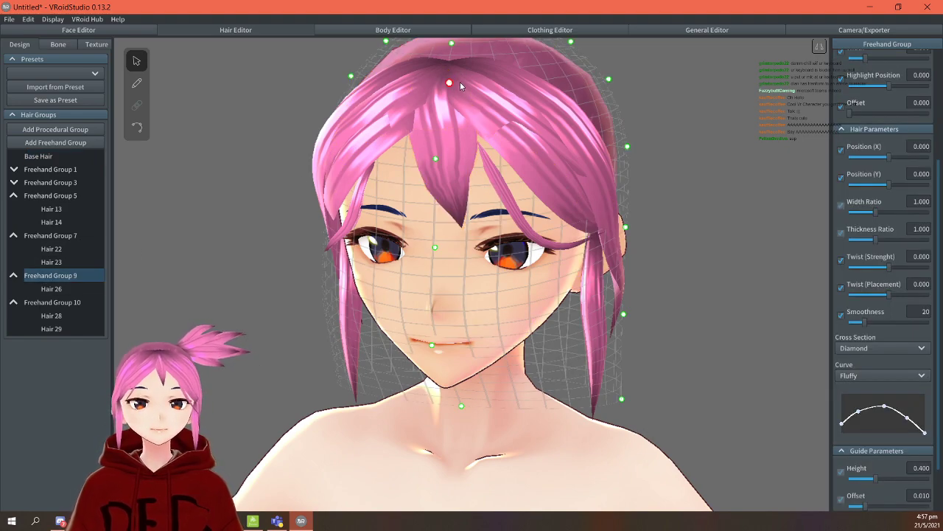
{"action": "mouse_move", "coordinate": [459, 86]}
{"action": "left_mouse_down"}
{"action": "mouse_move", "coordinate": [460, 94]}
{"action": "mouse_move", "coordinate": [458, 52]}
{"action": "mouse_move", "coordinate": [471, 96]}
{"action": "mouse_move", "coordinate": [467, 82]}
{"action": "left_mouse_up"}
{"action": "left_click", "coordinate": [721, 169]}
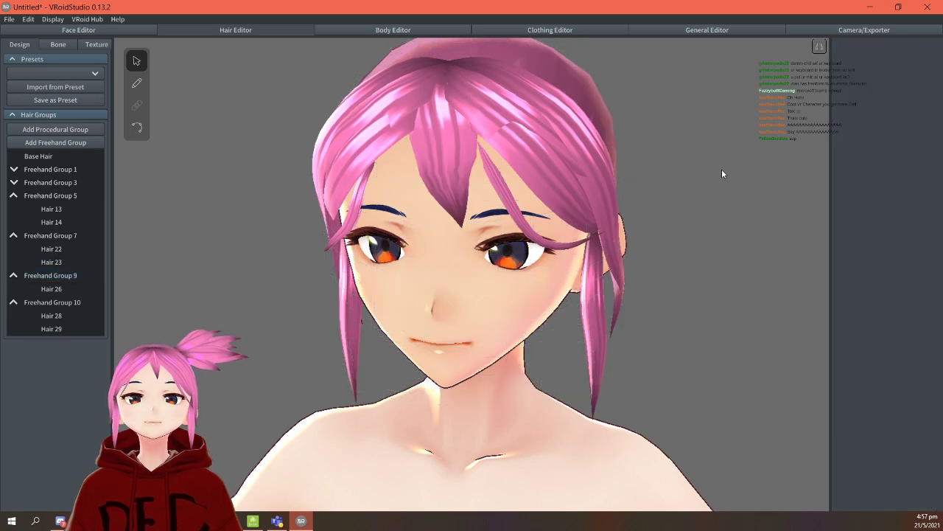
Narrow the root of the central bang Hair 26 by shifting its curve's early point toward the start and lower.
{"action": "left_click", "coordinate": [443, 157]}
{"action": "left_click_drag", "start_coordinate": [856, 474], "coordinate": [825, 482]}
{"action": "right_click_drag", "start_coordinate": [783, 398], "coordinate": [746, 331]}
{"action": "left_click", "coordinate": [499, 179]}
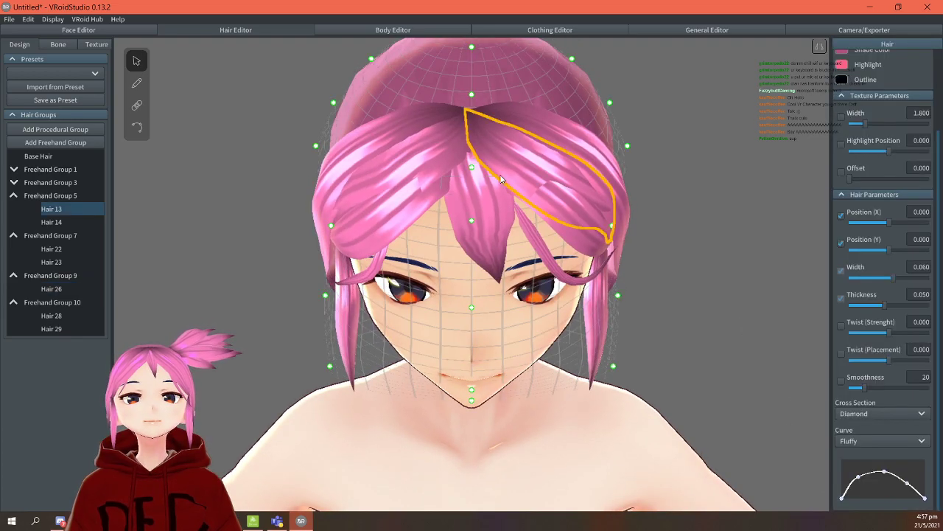
Delete Freehand Groups 10, 9 and 7 to remove the thin strands, central bang and one pair of front strands.
{"action": "right_click", "coordinate": [54, 306]}
{"action": "left_click", "coordinate": [89, 298]}
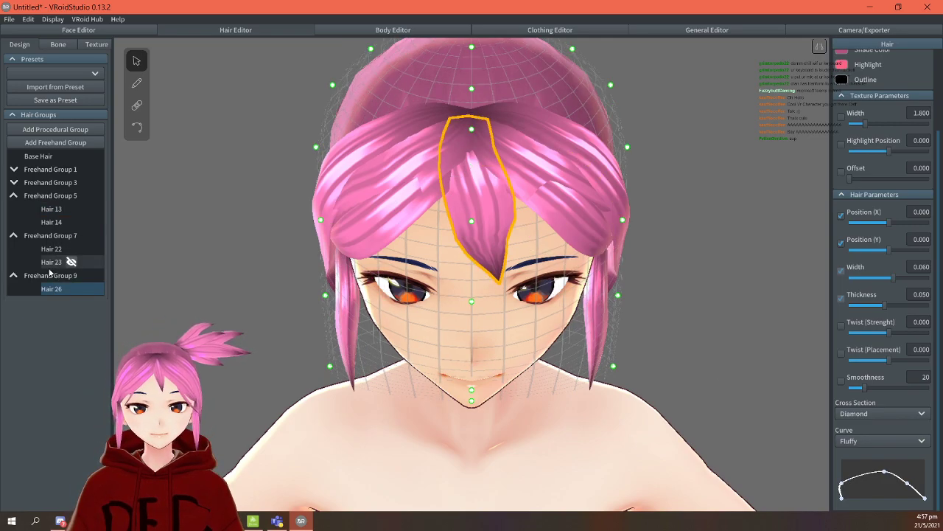
{"action": "right_click", "coordinate": [77, 275]}
{"action": "left_click", "coordinate": [63, 265]}
{"action": "right_click", "coordinate": [58, 236]}
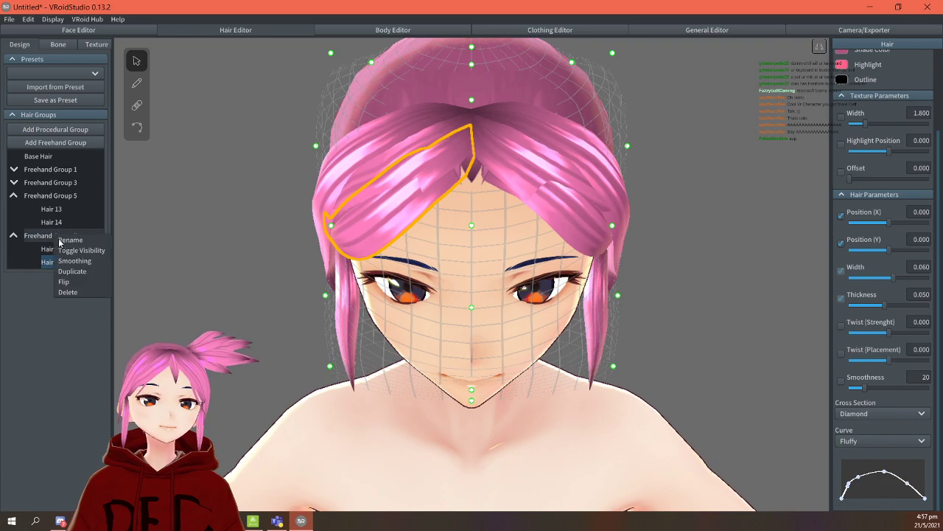
{"action": "left_click", "coordinate": [67, 291]}
Delete Freehand Groups 5 and 3, keeping the base hair and the side locks in Freehand Group 1.
{"action": "right_click", "coordinate": [61, 196]}
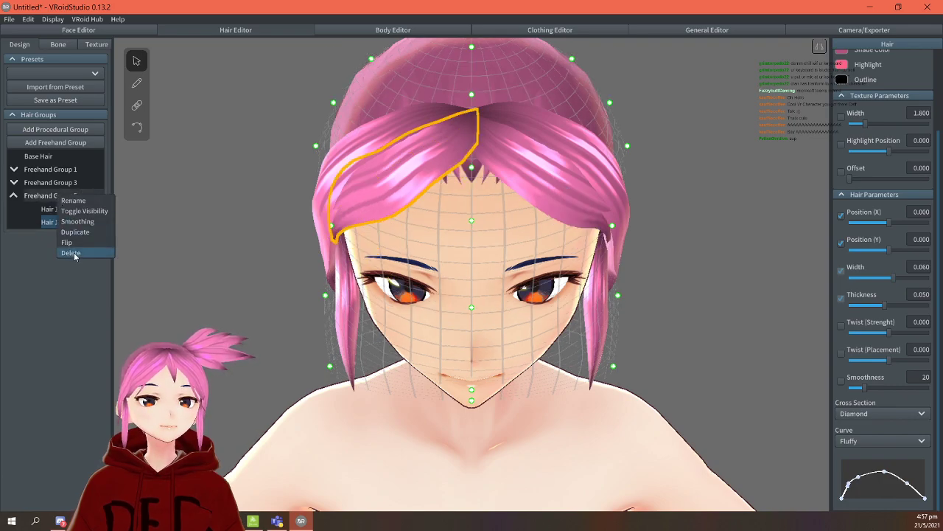
{"action": "left_click", "coordinate": [74, 252]}
{"action": "left_click", "coordinate": [66, 182]}
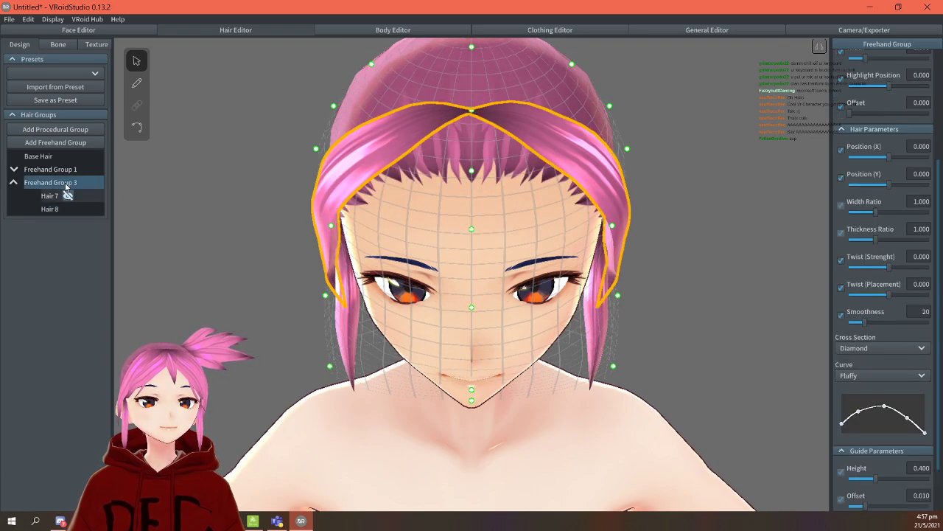
{"action": "right_click", "coordinate": [65, 187]}
{"action": "left_click", "coordinate": [74, 238]}
{"action": "right_click", "coordinate": [59, 169]}
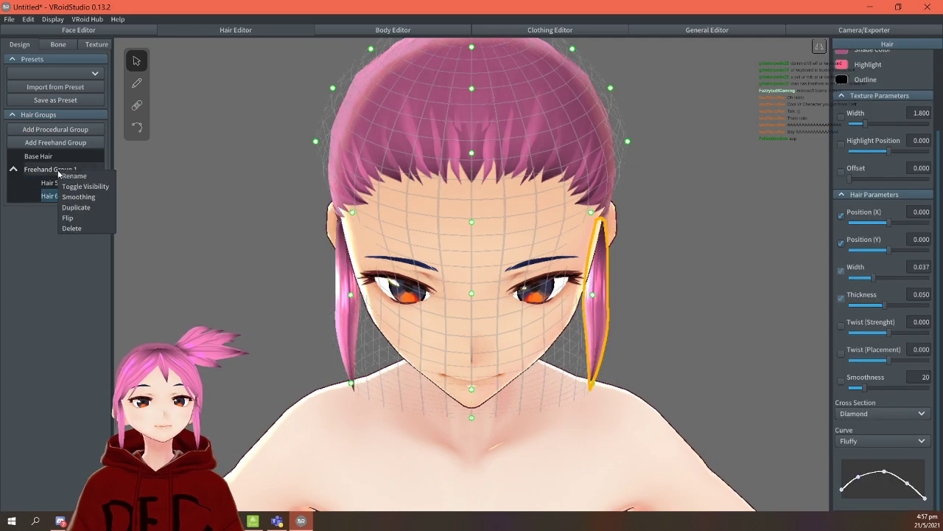
{"action": "left_click", "coordinate": [244, 247]}
{"action": "mouse_move", "coordinate": [699, 337]}
{"action": "right_mouse_down"}
{"action": "mouse_move", "coordinate": [720, 337]}
{"action": "mouse_move", "coordinate": [714, 342]}
{"action": "right_mouse_up"}
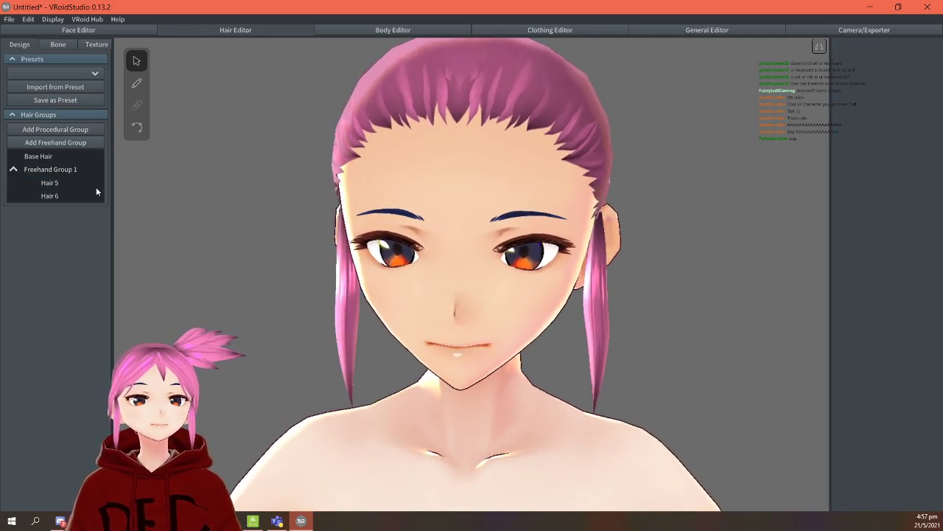
Add a new freehand group and pull its guide point above the hairline in against the scalp.
{"action": "left_click", "coordinate": [45, 170]}
{"action": "left_click", "coordinate": [39, 142]}
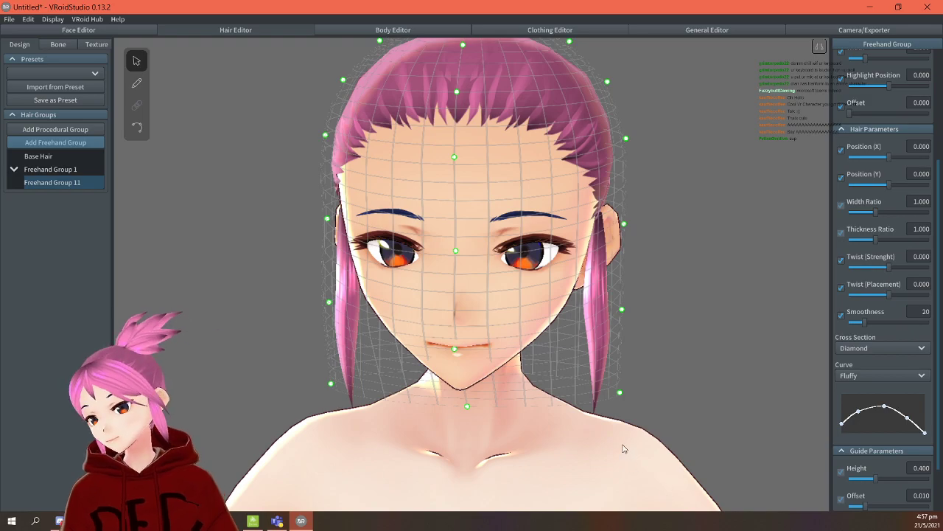
{"action": "right_click_drag", "start_coordinate": [641, 323], "coordinate": [527, 273]}
{"action": "left_click_drag", "start_coordinate": [342, 87], "coordinate": [370, 84]}
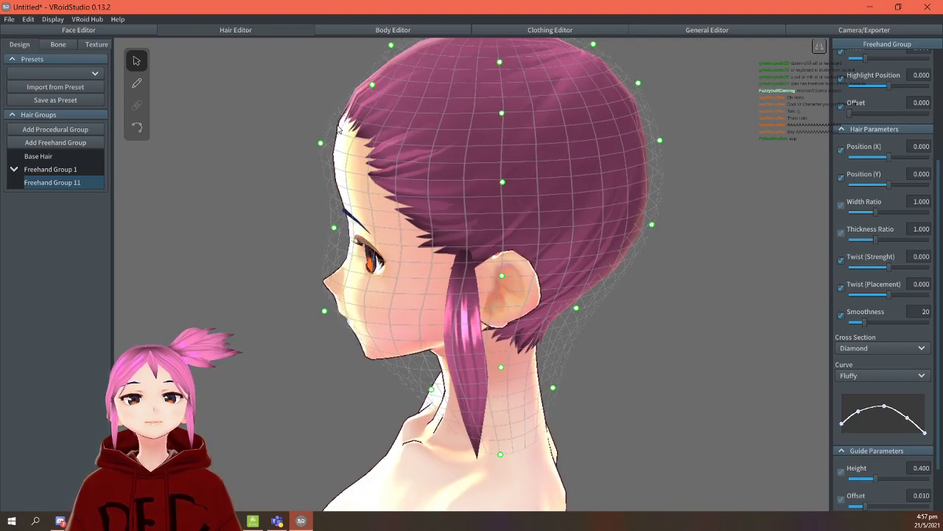
{"action": "right_click_drag", "start_coordinate": [674, 279], "coordinate": [727, 255]}
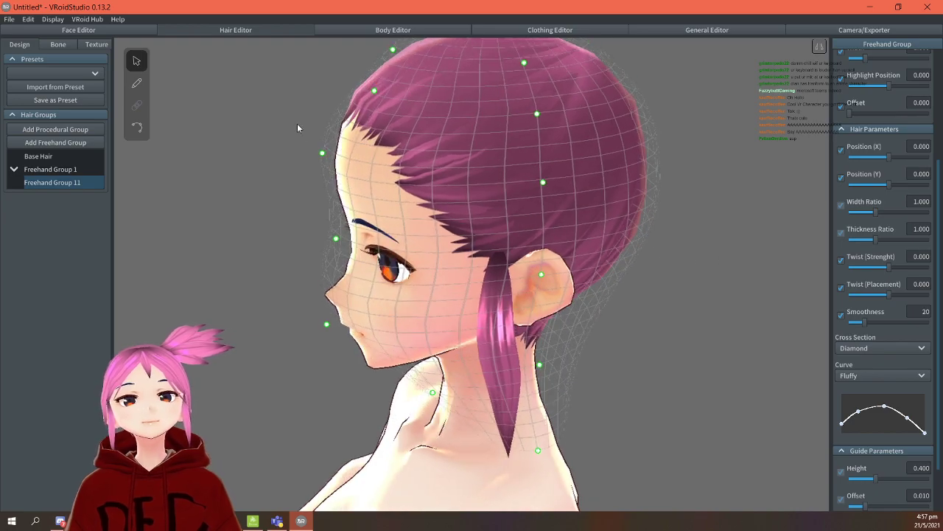
Switch to the hair brush and set its hair width to 0.047.
{"action": "left_click", "coordinate": [136, 83]}
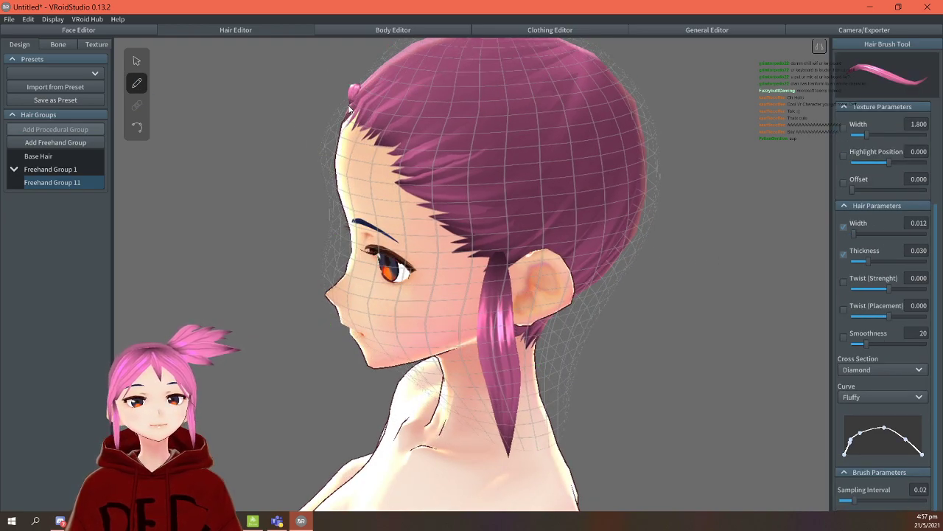
{"action": "right_click_drag", "start_coordinate": [638, 266], "coordinate": [673, 266]}
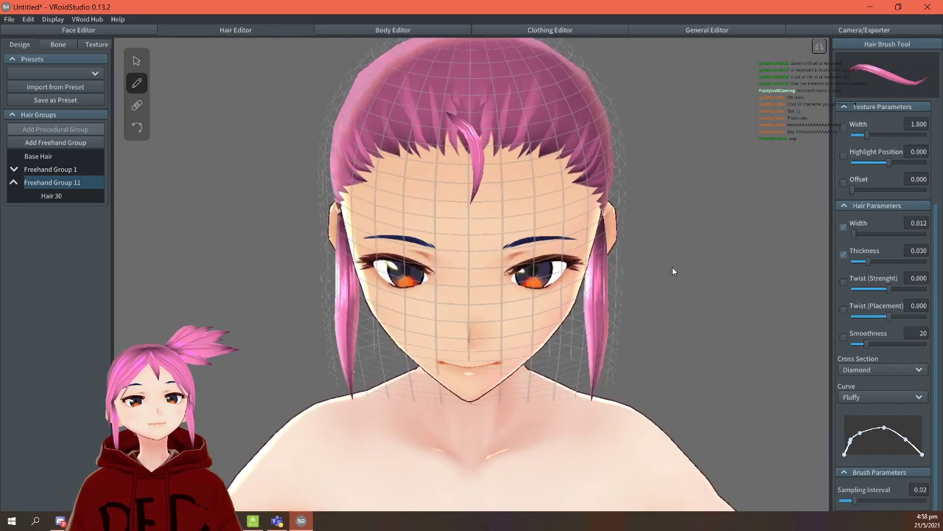
{"action": "key", "text": "ctrl+z"}
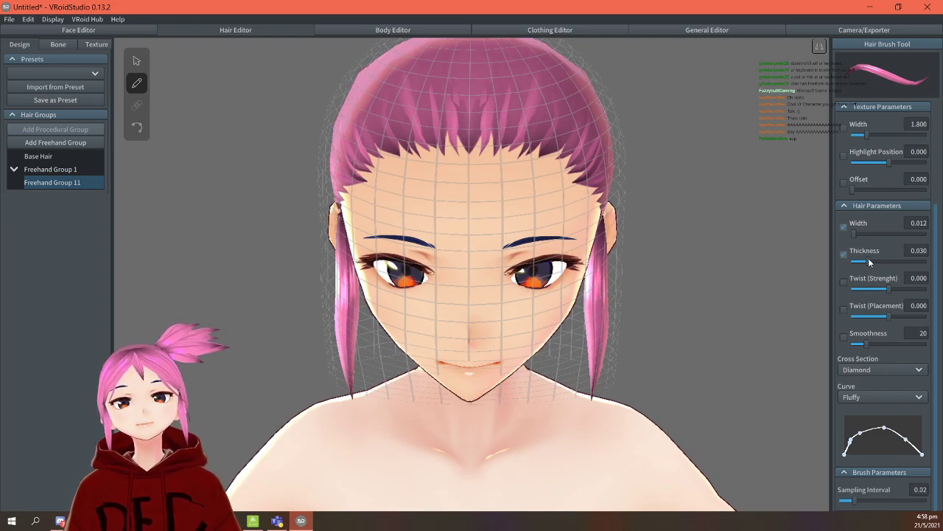
{"action": "left_click_drag", "start_coordinate": [860, 233], "coordinate": [886, 235]}
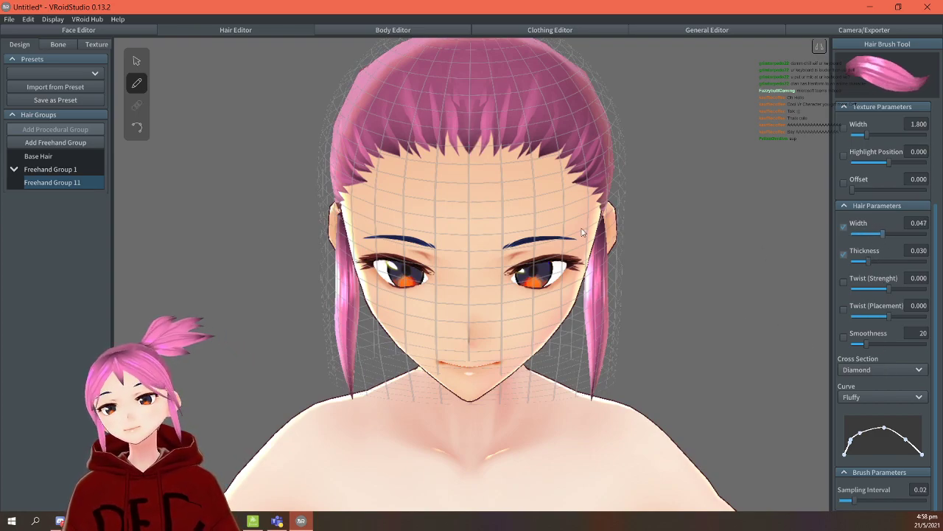
{"action": "mouse_move", "coordinate": [468, 174]}
{"action": "left_mouse_down"}
{"action": "mouse_move", "coordinate": [471, 258]}
{"action": "mouse_move", "coordinate": [499, 260]}
{"action": "left_mouse_up"}
{"action": "key", "text": "ctrl+z"}
{"action": "left_click_drag", "start_coordinate": [468, 148], "coordinate": [470, 244]}
{"action": "mouse_move", "coordinate": [760, 232]}
{"action": "right_mouse_down"}
{"action": "mouse_move", "coordinate": [716, 225]}
{"action": "mouse_move", "coordinate": [760, 226]}
{"action": "right_mouse_up"}
{"action": "key", "text": "ctrl+z"}
Draw a broad curved central bang from the parting down to between the eyebrows, and add another freehand group.
{"action": "mouse_move", "coordinate": [475, 68]}
{"action": "left_mouse_down"}
{"action": "mouse_move", "coordinate": [483, 151]}
{"action": "mouse_move", "coordinate": [506, 211]}
{"action": "left_mouse_up"}
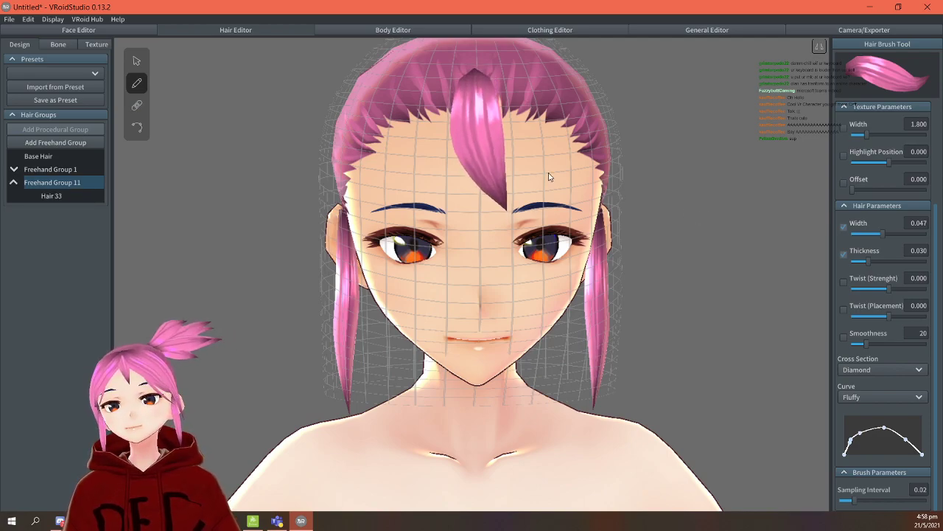
{"action": "left_click", "coordinate": [53, 141]}
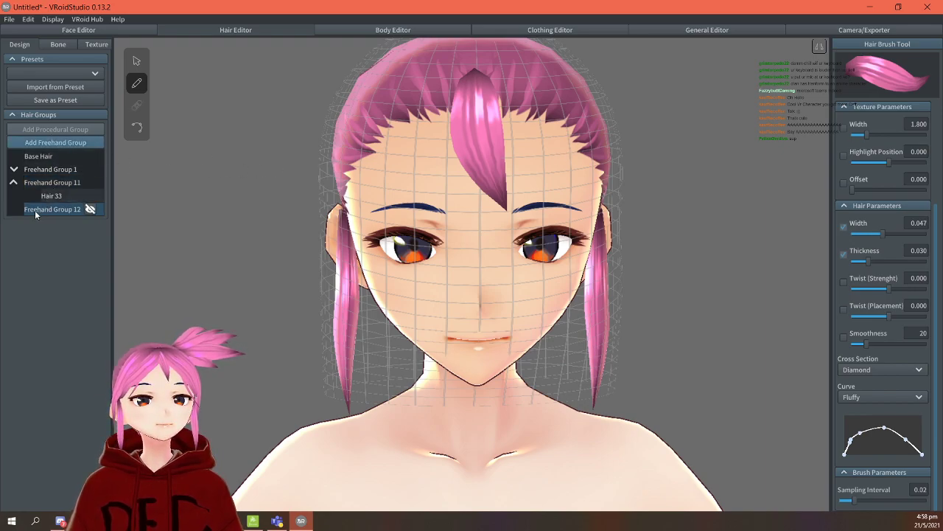
{"action": "right_click_drag", "start_coordinate": [502, 103], "coordinate": [381, 71]}
{"action": "mouse_move", "coordinate": [378, 115]}
{"action": "left_mouse_down"}
{"action": "mouse_move", "coordinate": [408, 188]}
{"action": "mouse_move", "coordinate": [461, 246]}
{"action": "mouse_move", "coordinate": [565, 298]}
{"action": "left_mouse_up"}
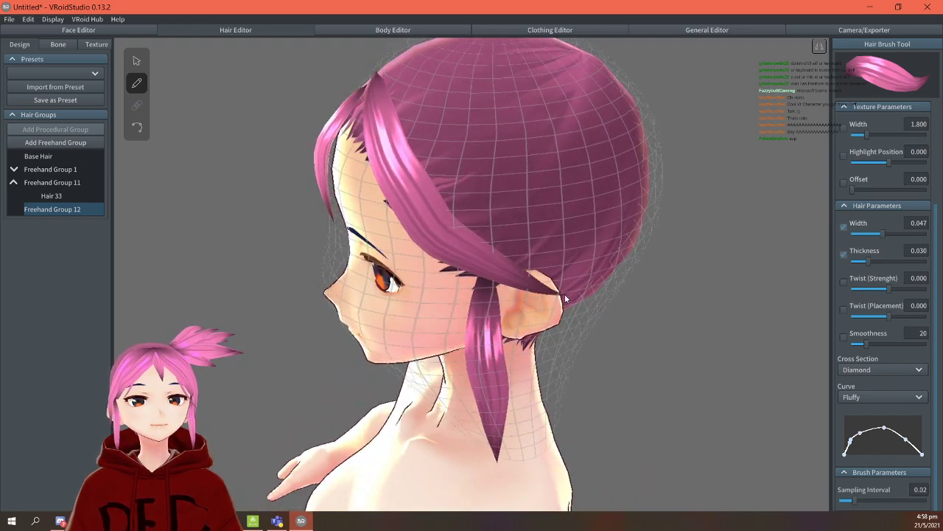
{"action": "right_click_drag", "start_coordinate": [659, 274], "coordinate": [684, 264]}
{"action": "key", "text": "ctrl+z"}
Draw a mirrored pair of broad strands in Freehand Group 12, sweeping from the parting along the hairline to above the ears.
{"action": "right_click_drag", "start_coordinate": [720, 123], "coordinate": [345, 67]}
{"action": "mouse_move", "coordinate": [381, 87]}
{"action": "left_mouse_down"}
{"action": "mouse_move", "coordinate": [402, 146]}
{"action": "mouse_move", "coordinate": [468, 219]}
{"action": "mouse_move", "coordinate": [602, 301]}
{"action": "left_mouse_up"}
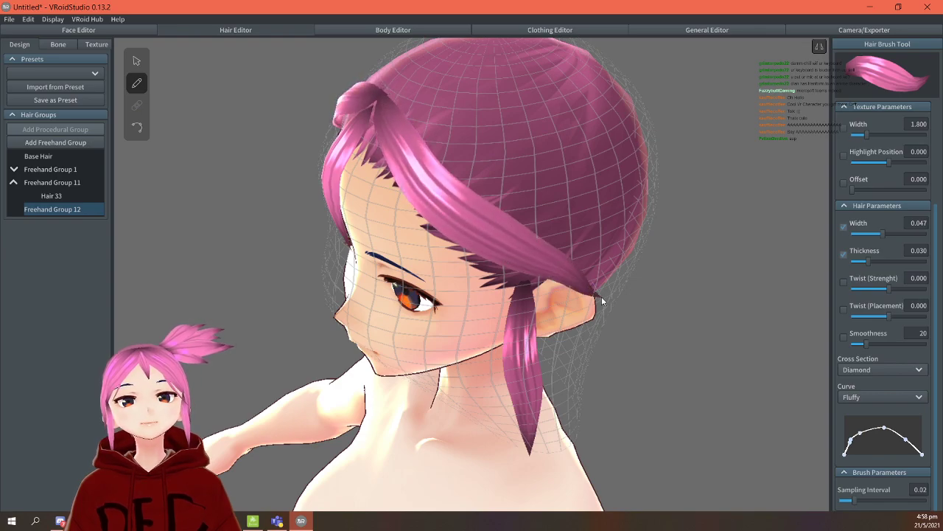
{"action": "mouse_move", "coordinate": [649, 283]}
{"action": "right_mouse_down"}
{"action": "mouse_move", "coordinate": [697, 279]}
{"action": "mouse_move", "coordinate": [682, 267]}
{"action": "mouse_move", "coordinate": [673, 277]}
{"action": "right_mouse_up"}
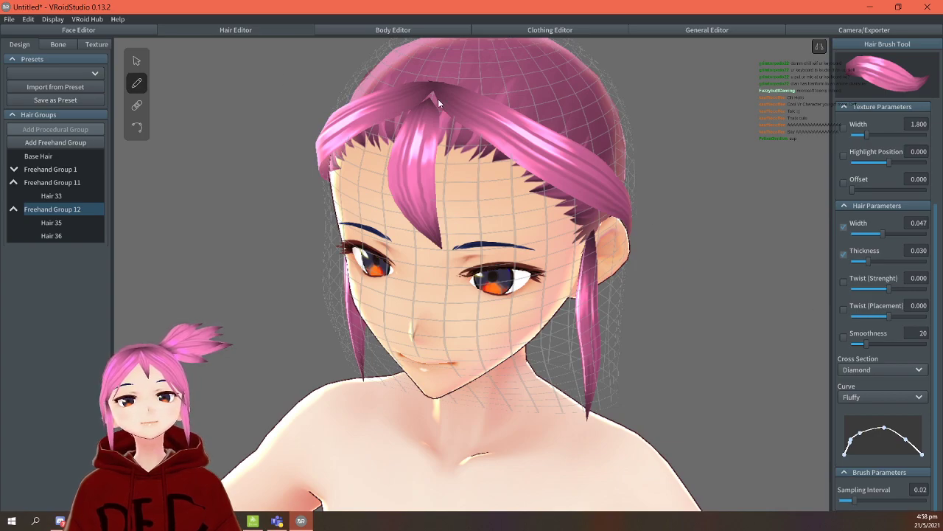
Add a freehand group and draw a mirrored pair of broad strands below the first pair, from the parting to above the ears.
{"action": "left_click", "coordinate": [50, 144]}
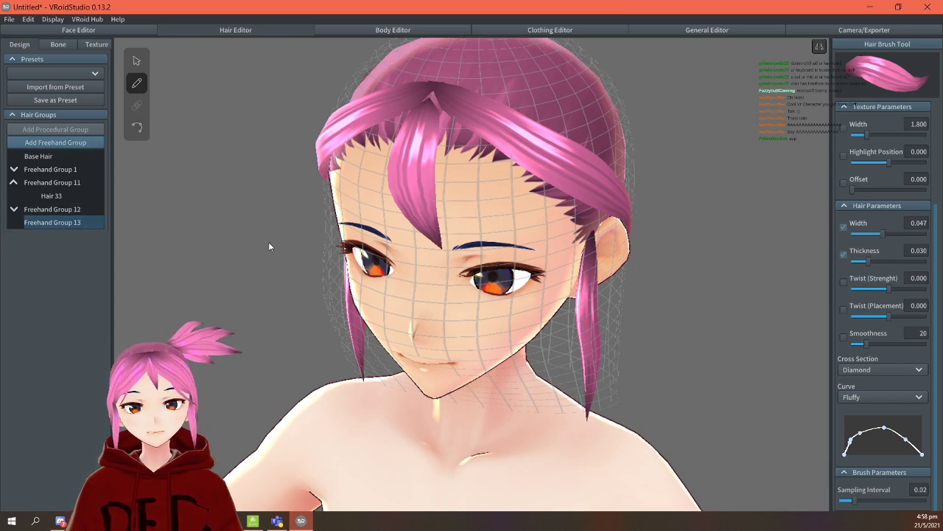
{"action": "mouse_move", "coordinate": [432, 108]}
{"action": "left_mouse_down"}
{"action": "mouse_move", "coordinate": [545, 203]}
{"action": "mouse_move", "coordinate": [625, 226]}
{"action": "left_mouse_up"}
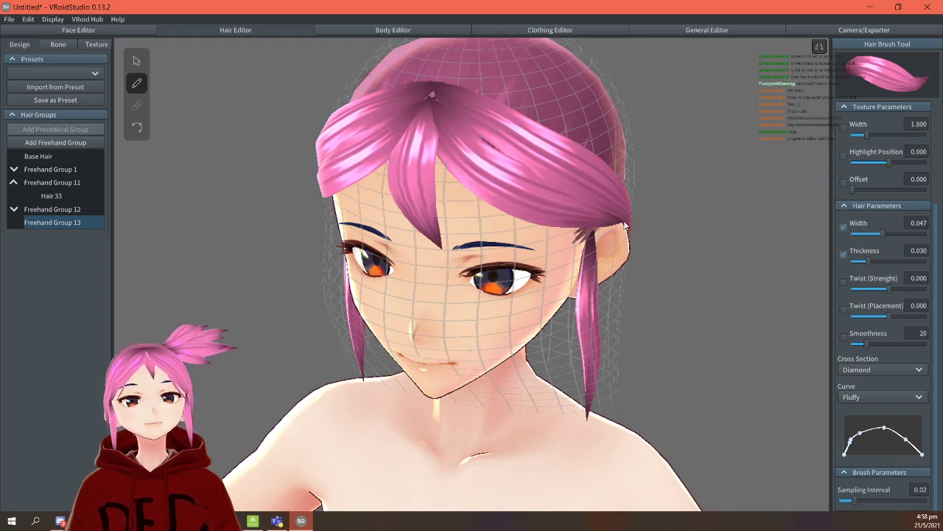
{"action": "left_click_drag", "start_coordinate": [625, 226], "coordinate": [628, 223]}
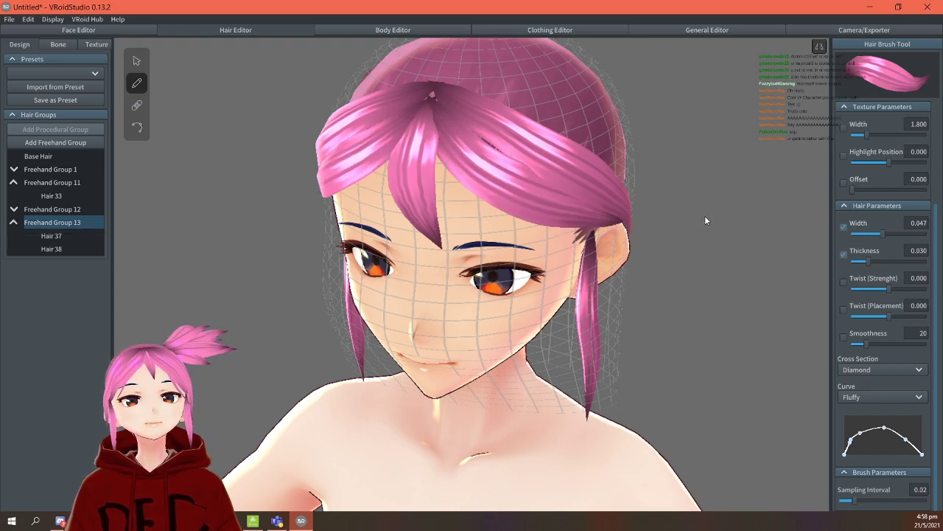
{"action": "right_click_drag", "start_coordinate": [703, 222], "coordinate": [713, 218]}
{"action": "right_click_drag", "start_coordinate": [381, 292], "coordinate": [462, 296]}
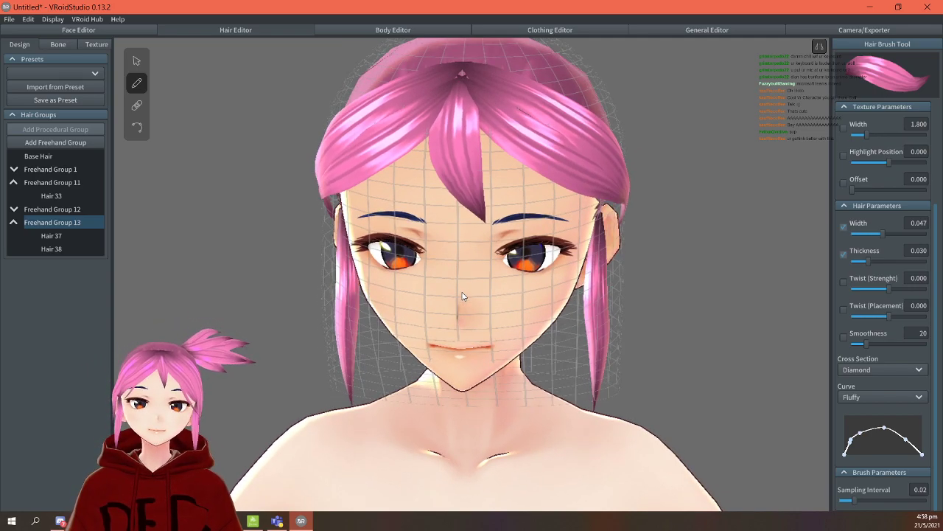
Add another freehand group and set the hair brush to width 0.019 and thickness 0.034.
{"action": "left_click", "coordinate": [13, 222]}
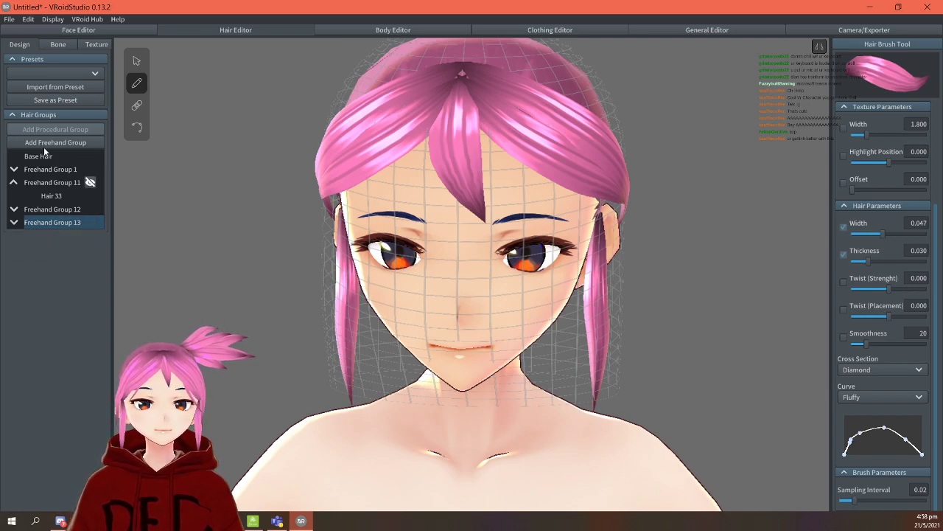
{"action": "left_click", "coordinate": [52, 143]}
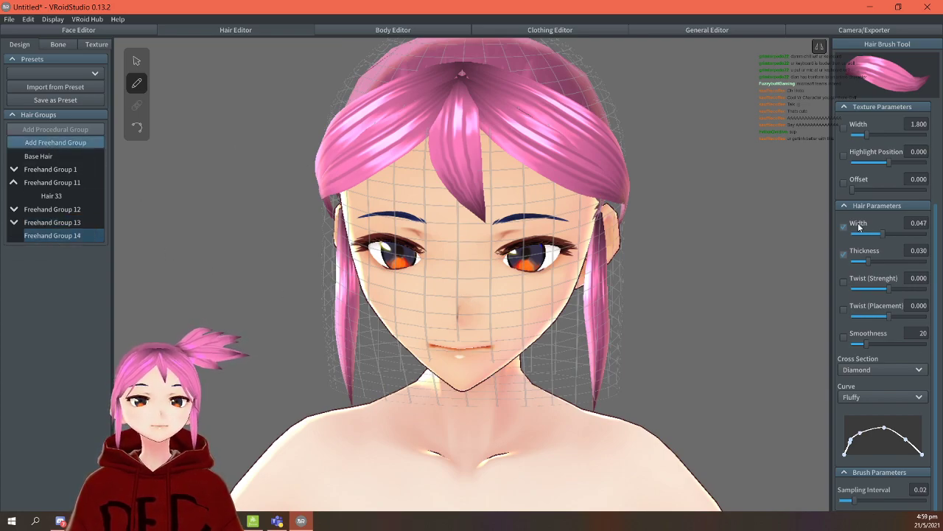
{"action": "left_click_drag", "start_coordinate": [868, 262], "coordinate": [861, 238]}
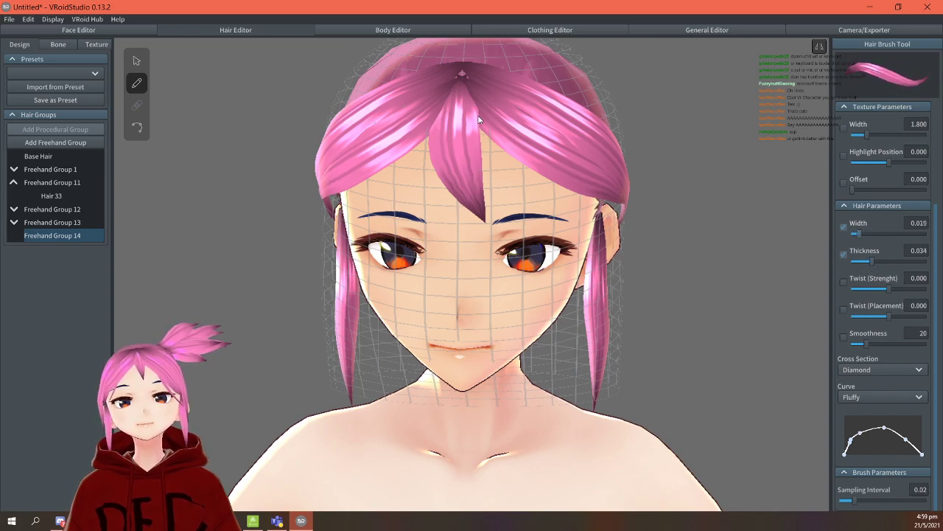
{"action": "left_click_drag", "start_coordinate": [478, 116], "coordinate": [585, 283]}
{"action": "key", "text": "ctrl+z"}
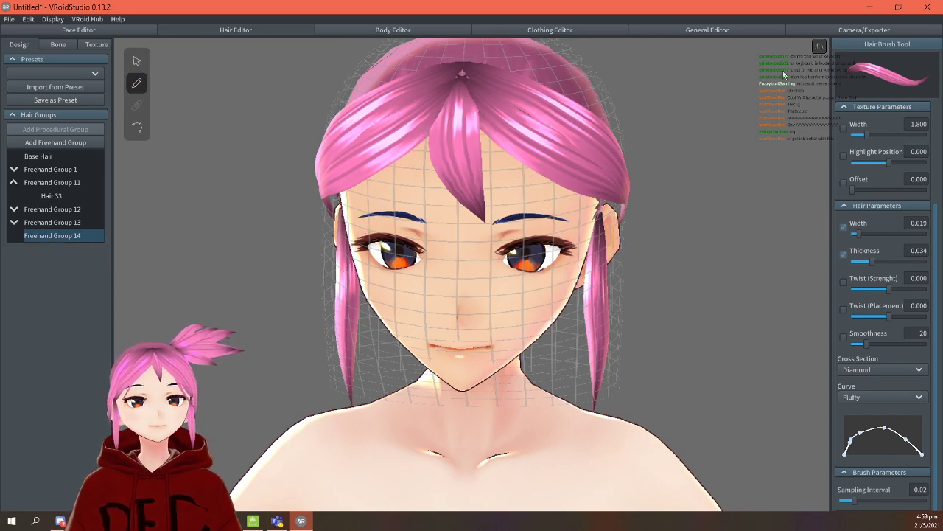
{"action": "mouse_move", "coordinate": [479, 110]}
{"action": "left_mouse_down"}
{"action": "mouse_move", "coordinate": [546, 201]}
{"action": "mouse_move", "coordinate": [583, 284]}
{"action": "left_mouse_up"}
{"action": "key", "text": "ctrl+z"}
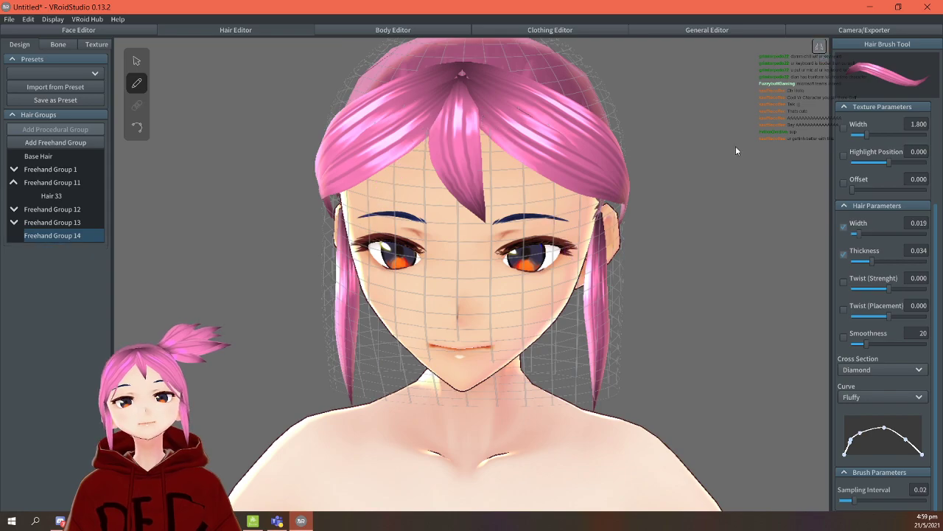
{"action": "mouse_move", "coordinate": [489, 116]}
{"action": "left_mouse_down"}
{"action": "mouse_move", "coordinate": [545, 261]}
{"action": "mouse_move", "coordinate": [586, 324]}
{"action": "mouse_move", "coordinate": [591, 302]}
{"action": "left_mouse_up"}
{"action": "key", "text": "ctrl+z"}
{"action": "left_click_drag", "start_coordinate": [495, 154], "coordinate": [554, 302]}
{"action": "key", "text": "ctrl+z"}
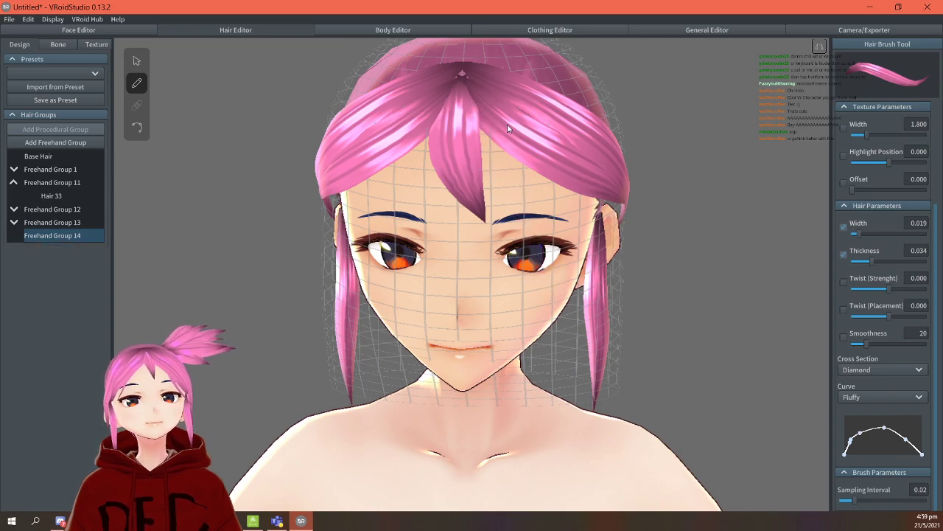
{"action": "mouse_move", "coordinate": [487, 111]}
{"action": "left_mouse_down"}
{"action": "mouse_move", "coordinate": [530, 196]}
{"action": "mouse_move", "coordinate": [580, 249]}
{"action": "mouse_move", "coordinate": [598, 249]}
{"action": "left_mouse_up"}
{"action": "right_click_drag", "start_coordinate": [612, 243], "coordinate": [706, 201]}
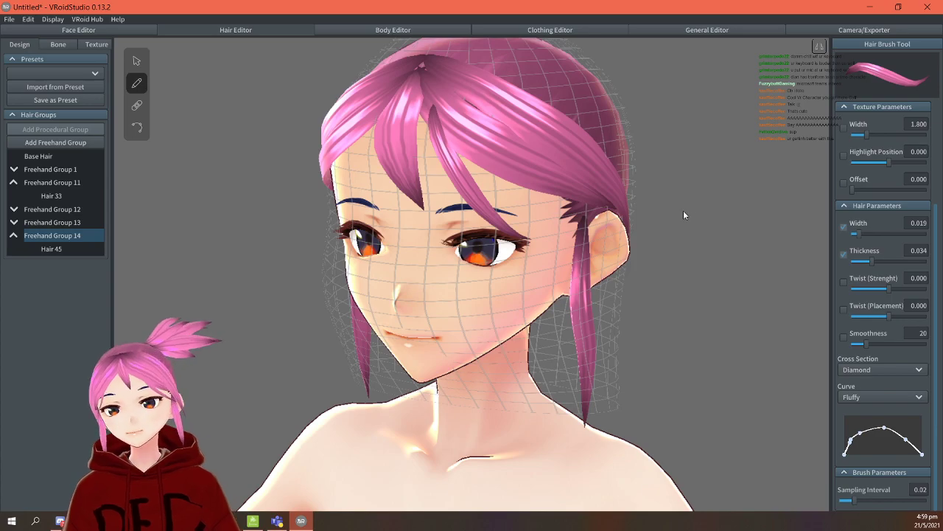
{"action": "right_click_drag", "start_coordinate": [623, 180], "coordinate": [634, 177]}
{"action": "key", "text": "ctrl+z"}
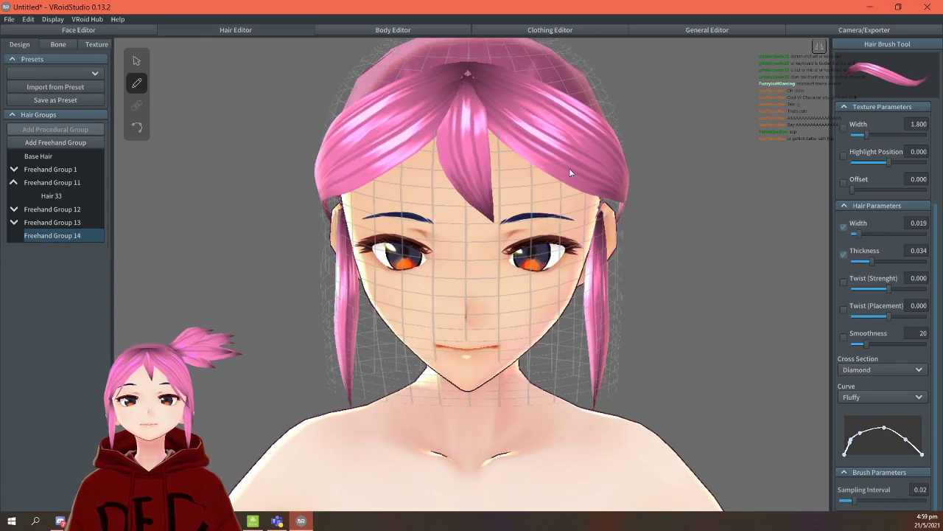
Draw one narrow strand in Freehand Group 14 from beside the central bang along the lower edge of the side strand toward the ear.
{"action": "left_click_drag", "start_coordinate": [482, 118], "coordinate": [610, 233]}
{"action": "mouse_move", "coordinate": [740, 233]}
{"action": "right_mouse_down"}
{"action": "mouse_move", "coordinate": [720, 227]}
{"action": "mouse_move", "coordinate": [755, 230]}
{"action": "mouse_move", "coordinate": [646, 191]}
{"action": "right_mouse_up"}
{"action": "mouse_move", "coordinate": [450, 162]}
{"action": "left_mouse_down"}
{"action": "mouse_move", "coordinate": [432, 224]}
{"action": "mouse_move", "coordinate": [432, 283]}
{"action": "left_mouse_up"}
{"action": "key", "text": "ctrl+z"}
{"action": "left_click", "coordinate": [855, 235]}
{"action": "left_click_drag", "start_coordinate": [477, 97], "coordinate": [430, 262]}
{"action": "mouse_move", "coordinate": [465, 260]}
{"action": "right_mouse_down"}
{"action": "mouse_move", "coordinate": [716, 205]}
{"action": "mouse_move", "coordinate": [695, 205]}
{"action": "right_mouse_up"}
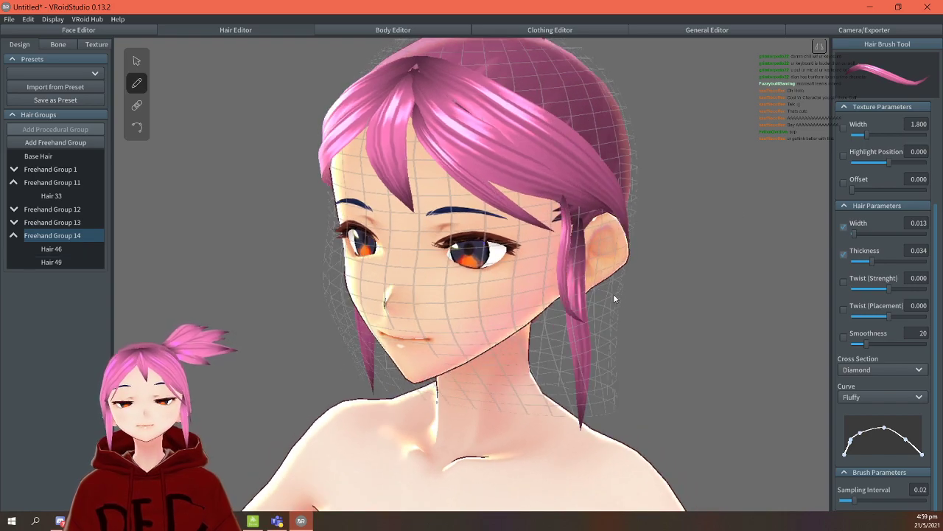
{"action": "right_click_drag", "start_coordinate": [700, 219], "coordinate": [708, 177]}
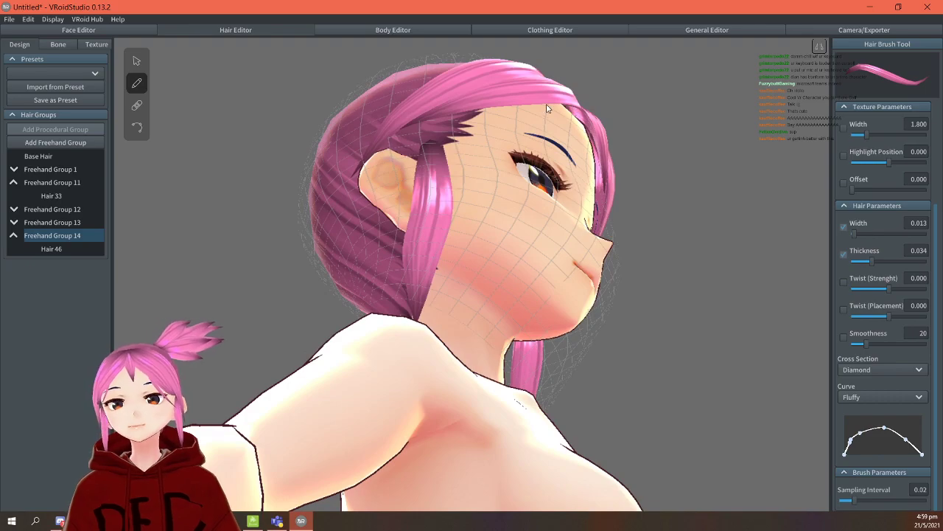
{"action": "right_click_drag", "start_coordinate": [632, 146], "coordinate": [637, 177]}
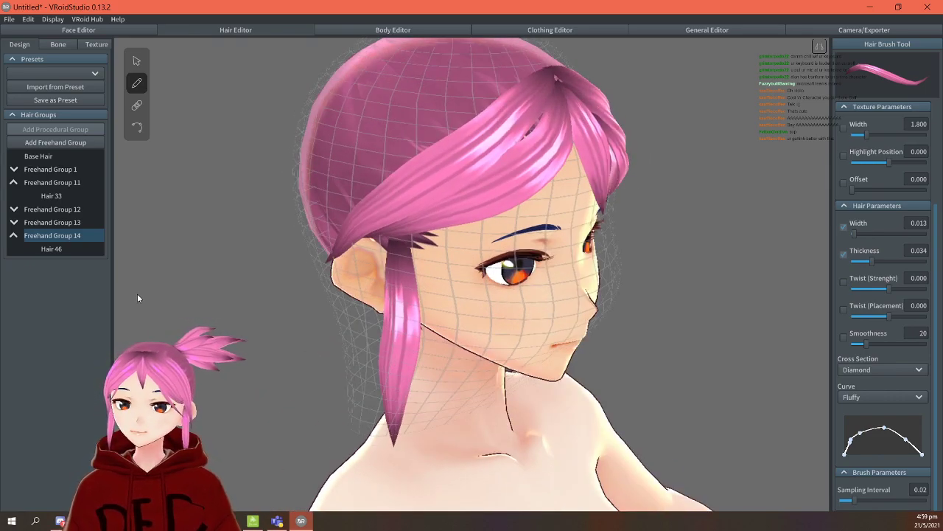
Select Freehand Group 12 for editing and set its texture width to 1.255.
{"action": "left_click", "coordinate": [50, 222]}
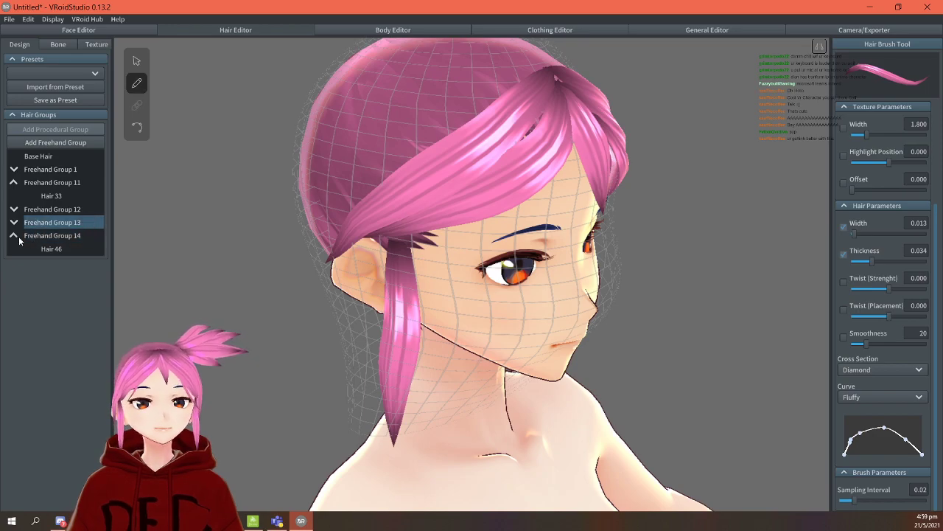
{"action": "left_click", "coordinate": [14, 235]}
{"action": "left_click", "coordinate": [51, 209]}
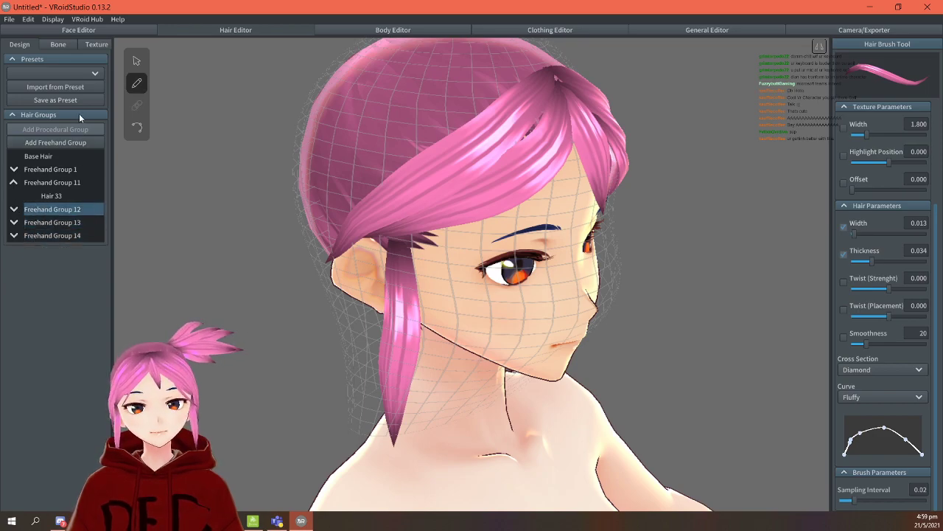
{"action": "left_click", "coordinate": [136, 61]}
{"action": "right_click_drag", "start_coordinate": [804, 172], "coordinate": [737, 183]}
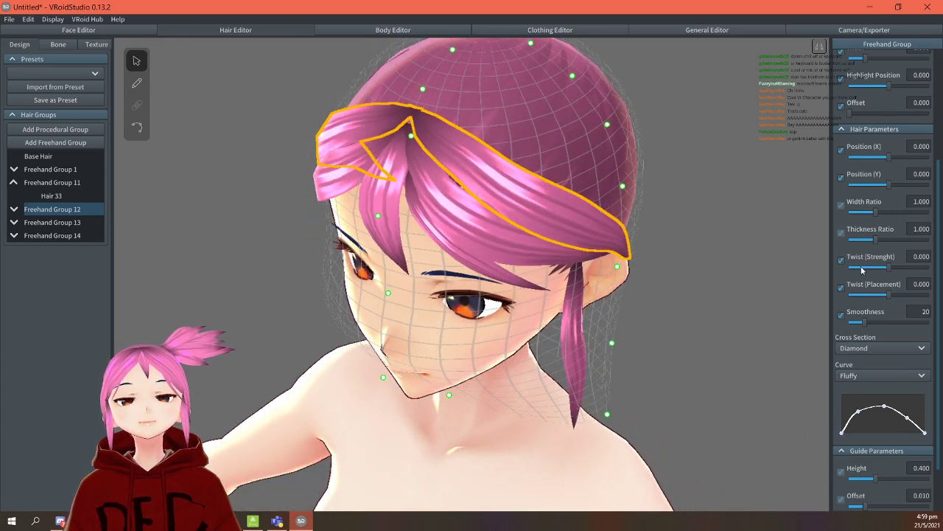
{"action": "right_click_drag", "start_coordinate": [709, 267], "coordinate": [773, 246]}
{"action": "scroll", "coordinate": [900, 240], "scroll_direction": "up", "scroll_amount": 2}
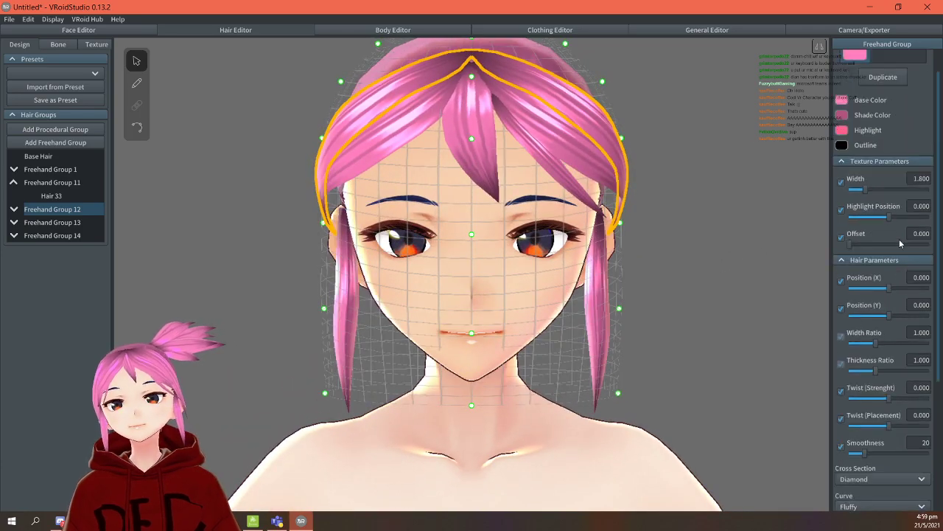
{"action": "mouse_move", "coordinate": [866, 191]}
{"action": "left_mouse_down"}
{"action": "mouse_move", "coordinate": [879, 185]}
{"action": "mouse_move", "coordinate": [858, 196]}
{"action": "left_mouse_up"}
Set the width ratio of Freehand Group 12 to 1.111.
{"action": "scroll", "coordinate": [876, 363], "scroll_direction": "down", "scroll_amount": 2}
{"action": "scroll", "coordinate": [873, 365], "scroll_direction": "up", "scroll_amount": 4}
{"action": "right_click_drag", "start_coordinate": [693, 311], "coordinate": [677, 306]}
{"action": "scroll", "coordinate": [885, 379], "scroll_direction": "down", "scroll_amount": 1}
{"action": "left_click_drag", "start_coordinate": [875, 344], "coordinate": [882, 346]}
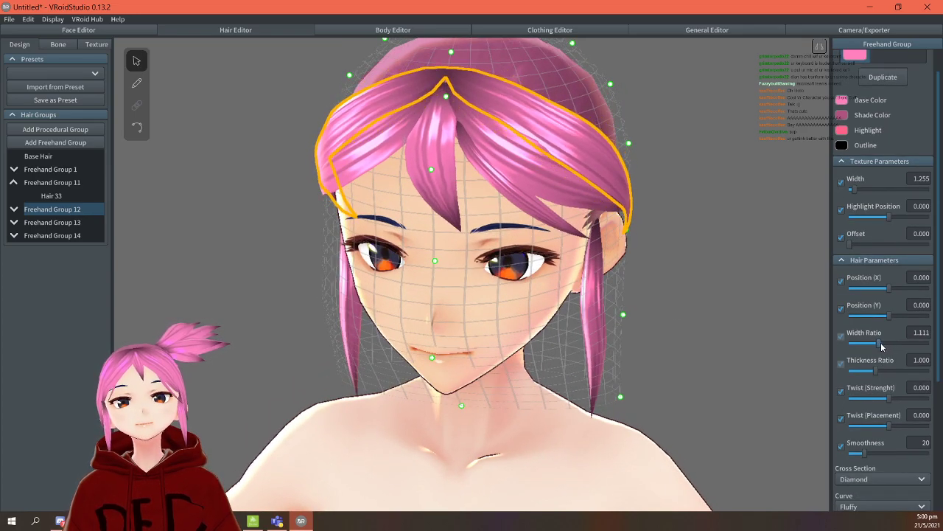
Set the width of lower side strand Hair 37 to 0.048 and pull its end control points down toward the ear.
{"action": "left_click", "coordinate": [554, 199]}
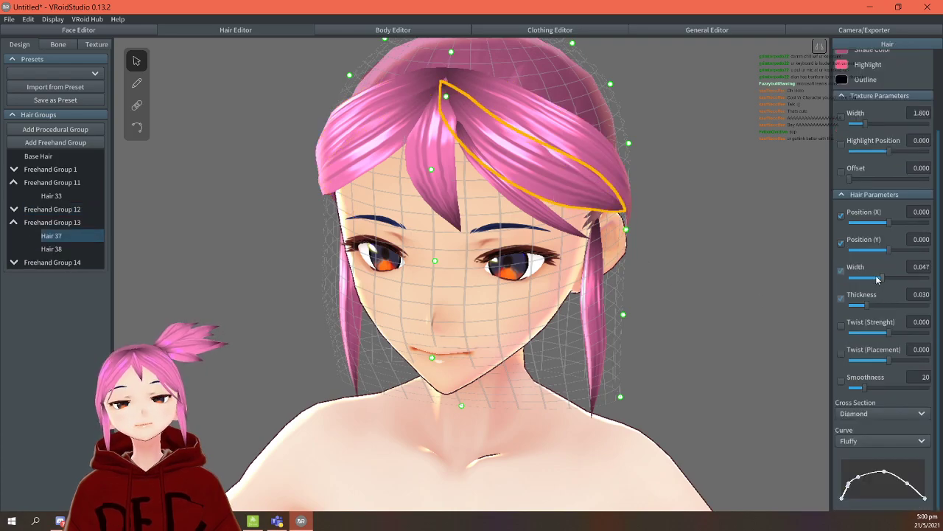
{"action": "left_click_drag", "start_coordinate": [884, 276], "coordinate": [885, 276]}
{"action": "right_click_drag", "start_coordinate": [811, 265], "coordinate": [672, 253]}
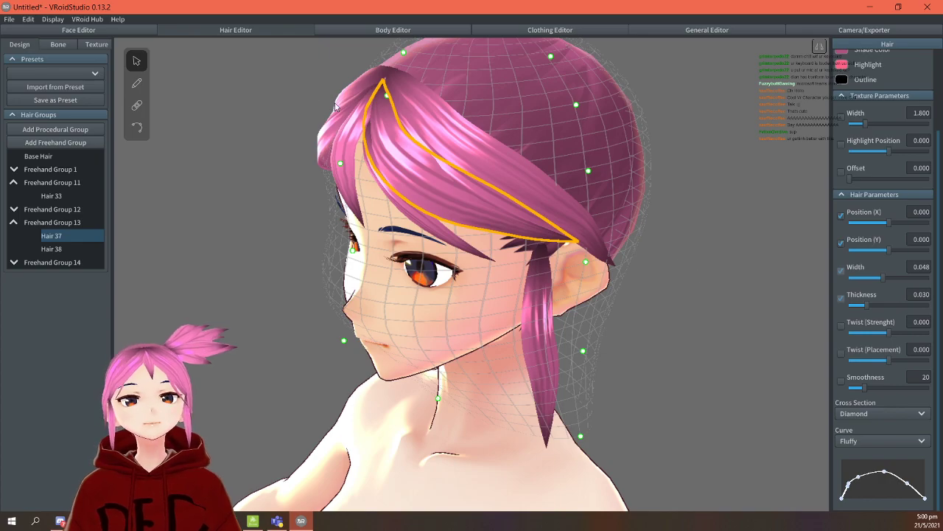
{"action": "left_click", "coordinate": [136, 127]}
{"action": "left_click_drag", "start_coordinate": [559, 240], "coordinate": [528, 249]}
{"action": "left_click_drag", "start_coordinate": [495, 217], "coordinate": [490, 227]}
Reshape upper side strand Hair 35 by moving its control points down over the lower strand and near the parting.
{"action": "left_click", "coordinate": [573, 251]}
{"action": "mouse_move", "coordinate": [549, 211]}
{"action": "left_mouse_down"}
{"action": "mouse_move", "coordinate": [544, 220]}
{"action": "mouse_move", "coordinate": [577, 241]}
{"action": "left_mouse_up"}
{"action": "left_click_drag", "start_coordinate": [517, 188], "coordinate": [515, 191]}
{"action": "left_click_drag", "start_coordinate": [421, 113], "coordinate": [421, 118]}
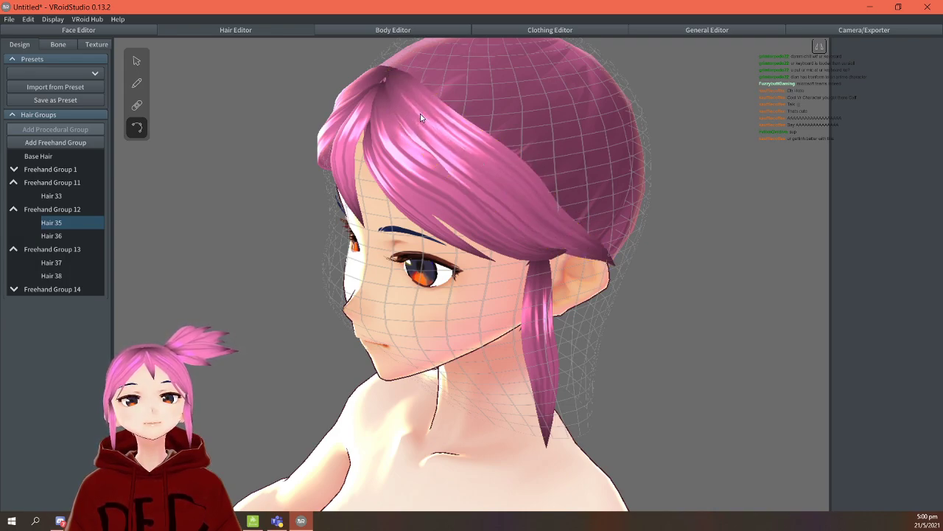
Adjust the root control points of the front strands where they meet at the parting.
{"action": "left_click", "coordinate": [697, 164]}
{"action": "right_click_drag", "start_coordinate": [697, 164], "coordinate": [708, 214]}
{"action": "left_click", "coordinate": [445, 108]}
{"action": "left_click", "coordinate": [440, 108]}
{"action": "mouse_move", "coordinate": [455, 110]}
{"action": "left_mouse_down"}
{"action": "mouse_move", "coordinate": [461, 121]}
{"action": "mouse_move", "coordinate": [441, 106]}
{"action": "left_mouse_up"}
{"action": "left_click", "coordinate": [455, 112]}
{"action": "left_click", "coordinate": [728, 187]}
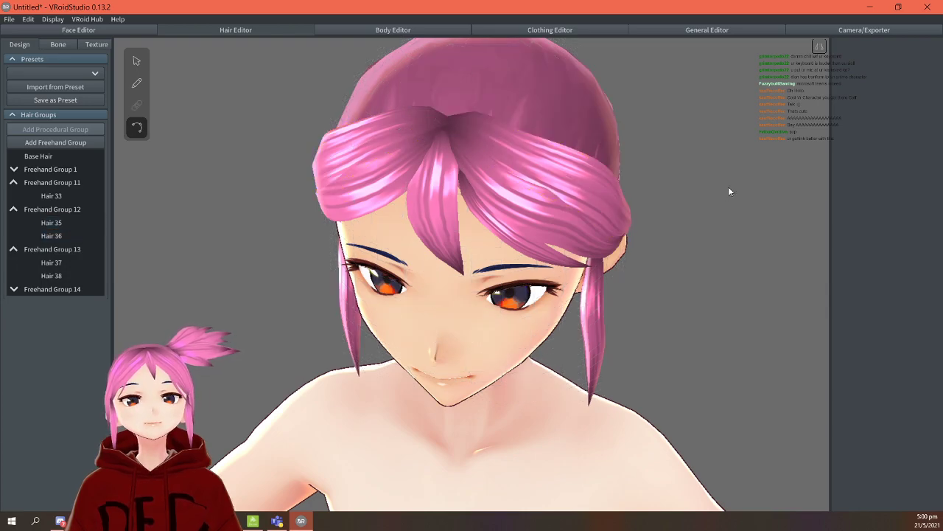
{"action": "mouse_move", "coordinate": [709, 227]}
{"action": "right_mouse_down"}
{"action": "mouse_move", "coordinate": [730, 213]}
{"action": "mouse_move", "coordinate": [715, 212]}
{"action": "right_mouse_up"}
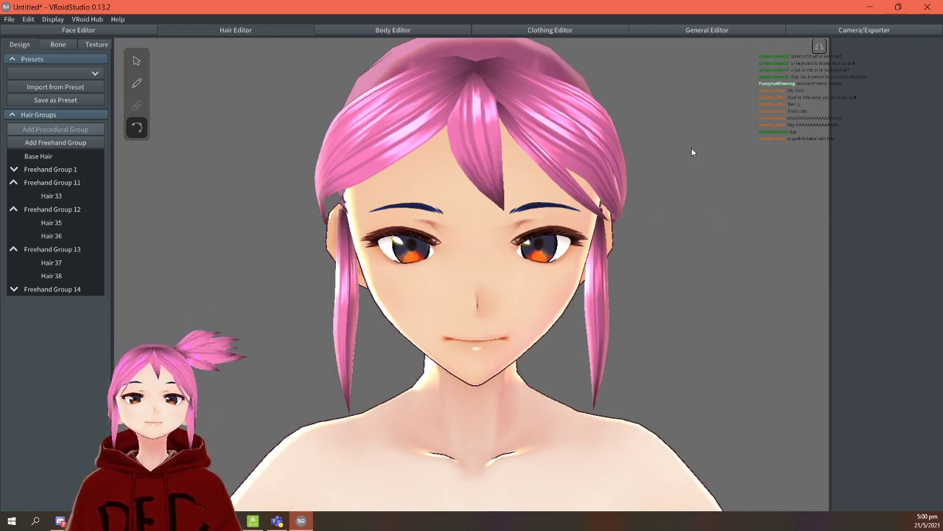
Pull the control points of Hair 38 and Hair 36 on the opposite side down toward the ear to cover the hairline.
{"action": "right_click_drag", "start_coordinate": [691, 151], "coordinate": [722, 151]}
{"action": "left_click", "coordinate": [413, 197]}
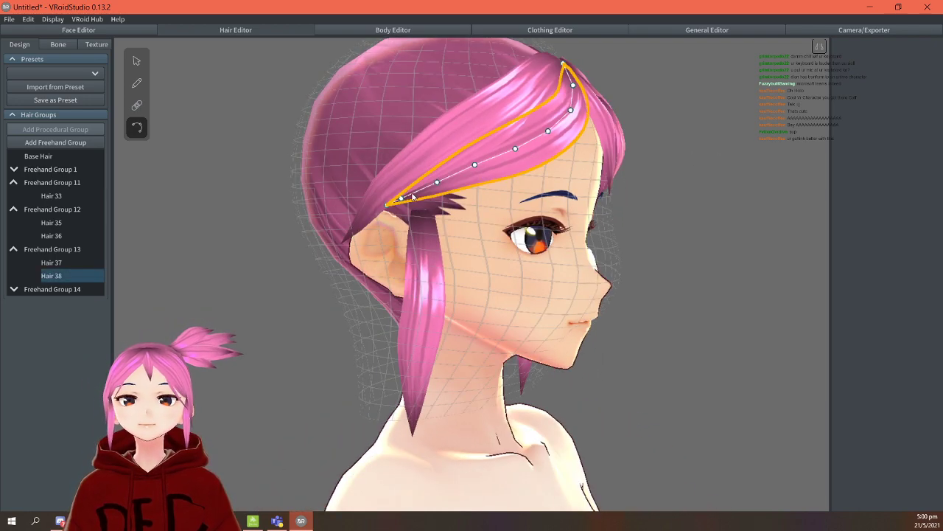
{"action": "left_click_drag", "start_coordinate": [436, 182], "coordinate": [402, 198]}
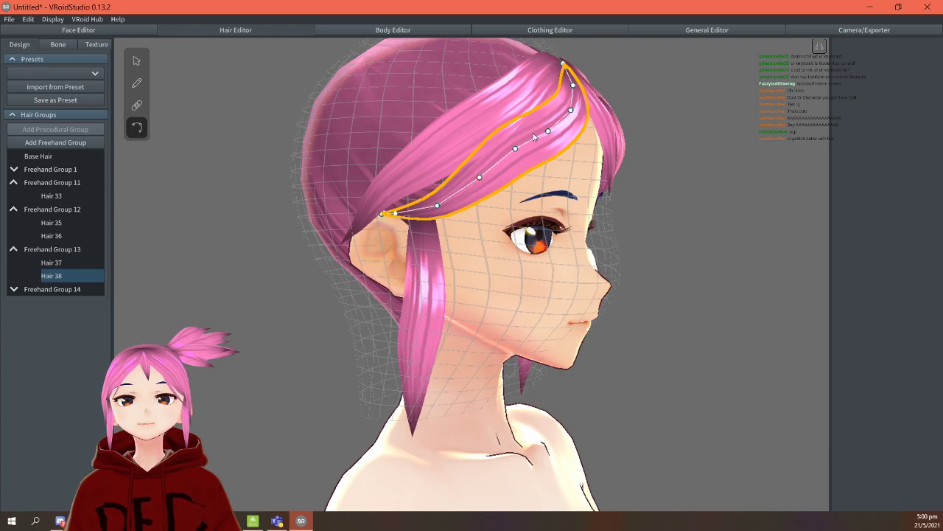
{"action": "left_click", "coordinate": [497, 146]}
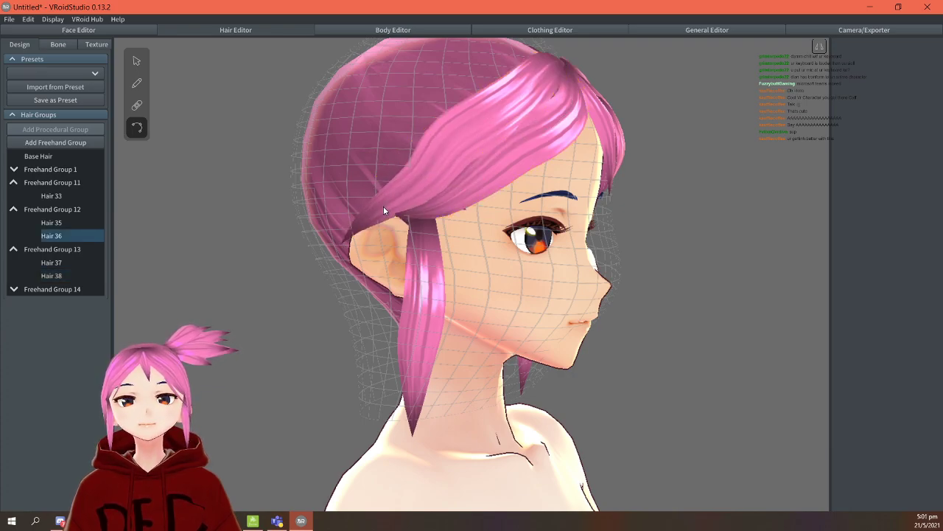
{"action": "right_click_drag", "start_coordinate": [628, 189], "coordinate": [601, 153]}
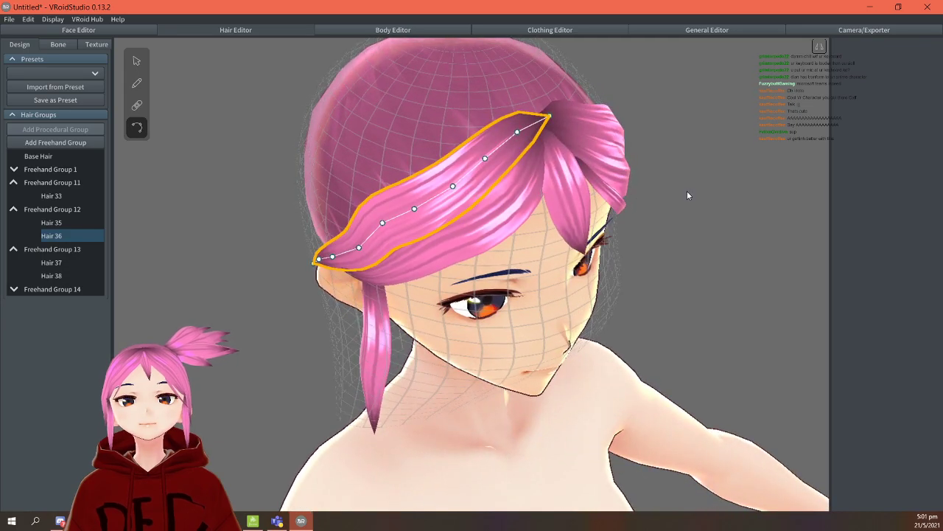
Select the narrow strand Hair 46 and shift its root control point to tuck it in beside the central bang.
{"action": "right_click_drag", "start_coordinate": [687, 195], "coordinate": [661, 196]}
{"action": "left_click", "coordinate": [479, 184]}
{"action": "left_click", "coordinate": [468, 175]}
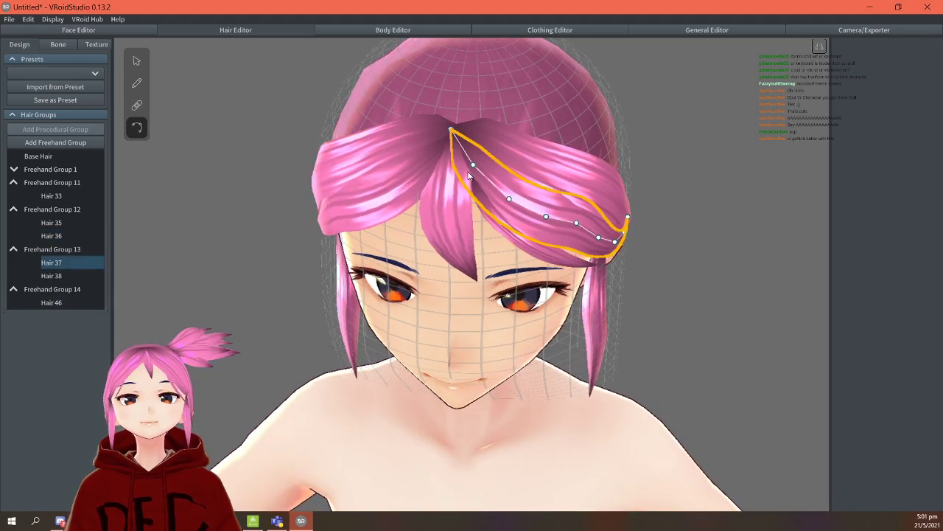
{"action": "left_click", "coordinate": [477, 215]}
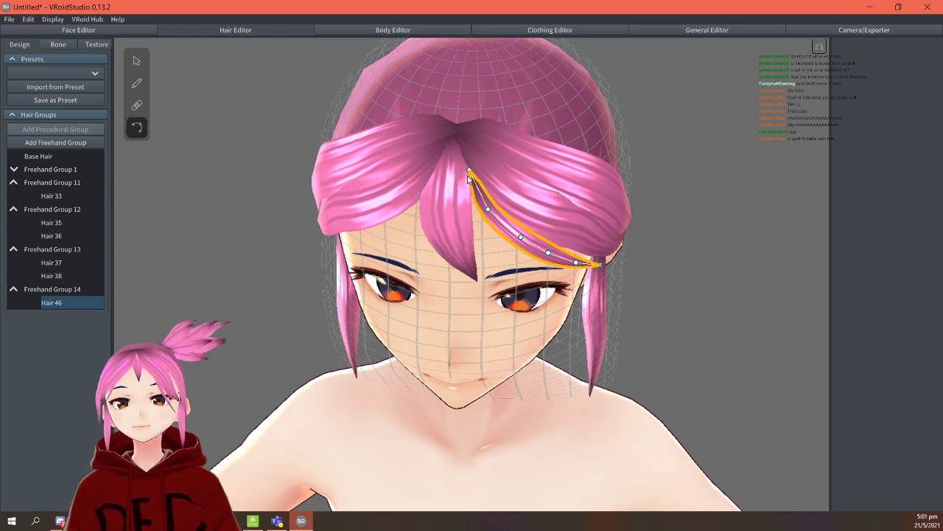
{"action": "left_click", "coordinate": [472, 174]}
{"action": "left_click", "coordinate": [496, 226]}
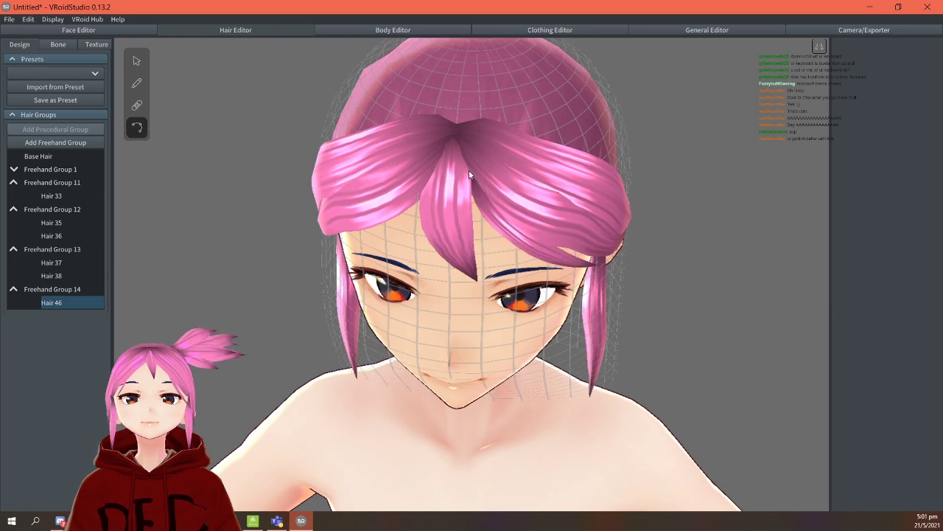
{"action": "left_click_drag", "start_coordinate": [463, 186], "coordinate": [469, 184]}
{"action": "left_click", "coordinate": [717, 257]}
{"action": "mouse_move", "coordinate": [717, 256]}
{"action": "right_mouse_down"}
{"action": "mouse_move", "coordinate": [709, 249]}
{"action": "mouse_move", "coordinate": [717, 255]}
{"action": "right_mouse_up"}
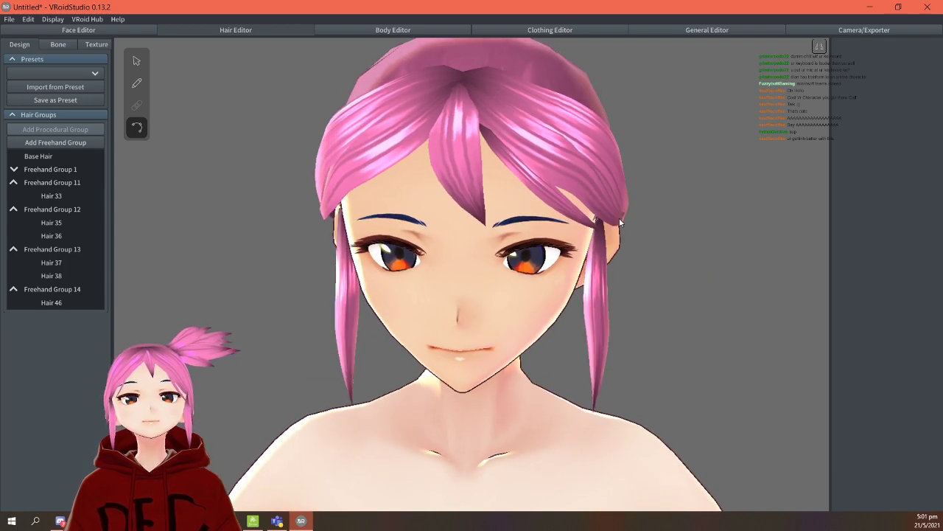
Select the central bang Hair 33 and nudge its upper control point slightly.
{"action": "left_click", "coordinate": [516, 161]}
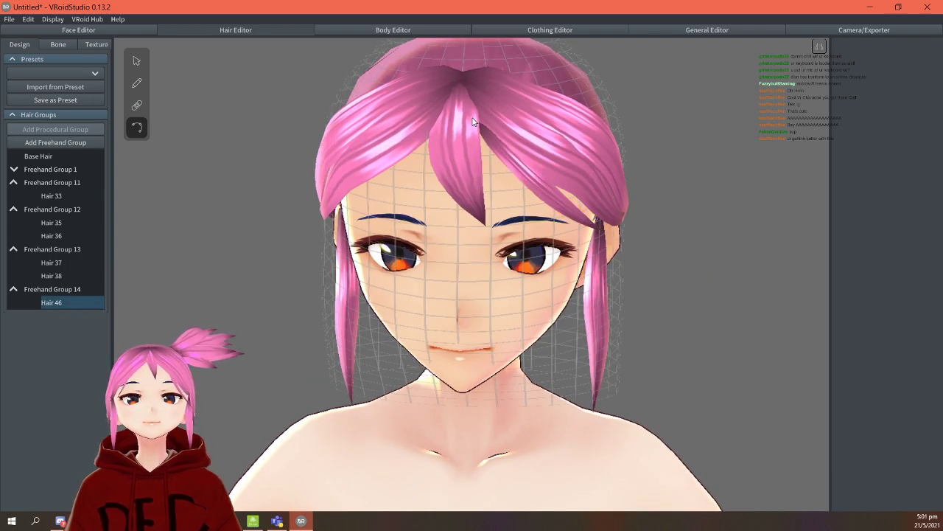
{"action": "left_click", "coordinate": [470, 149]}
{"action": "left_click_drag", "start_coordinate": [456, 112], "coordinate": [454, 114]}
{"action": "left_click", "coordinate": [519, 230]}
{"action": "left_click", "coordinate": [469, 191]}
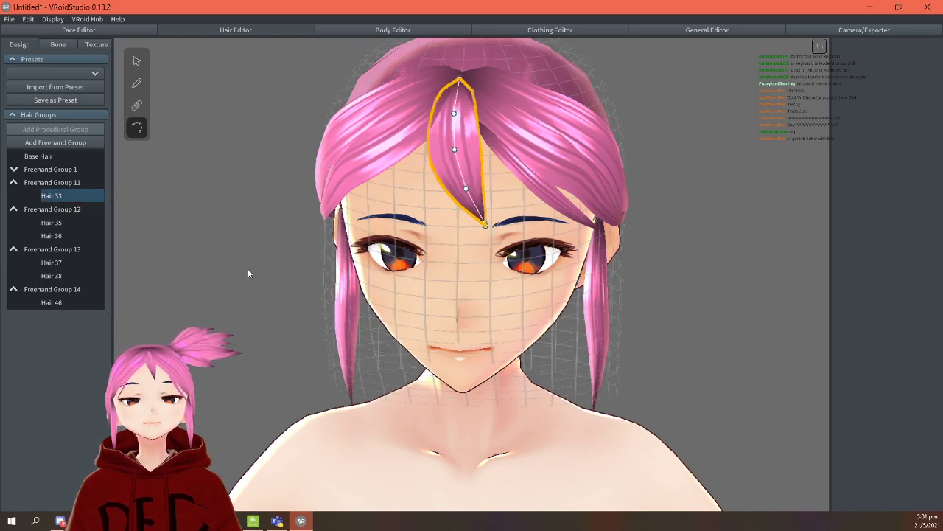
Widen the central bang Hair 33 to 0.060 and check how the neighbouring narrow strand Hair 46 meets it.
{"action": "left_click", "coordinate": [136, 60]}
{"action": "left_click", "coordinate": [757, 236]}
{"action": "left_click", "coordinate": [460, 165]}
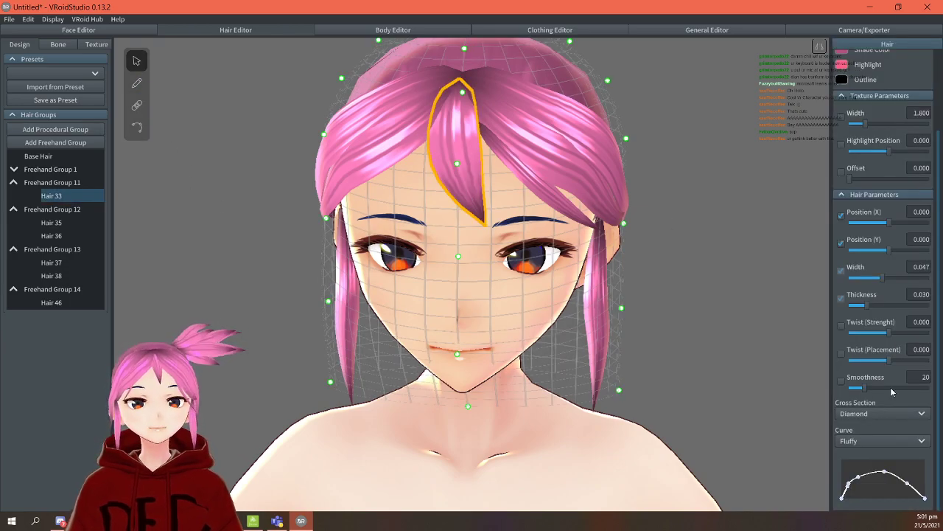
{"action": "left_click_drag", "start_coordinate": [879, 278], "coordinate": [895, 279]}
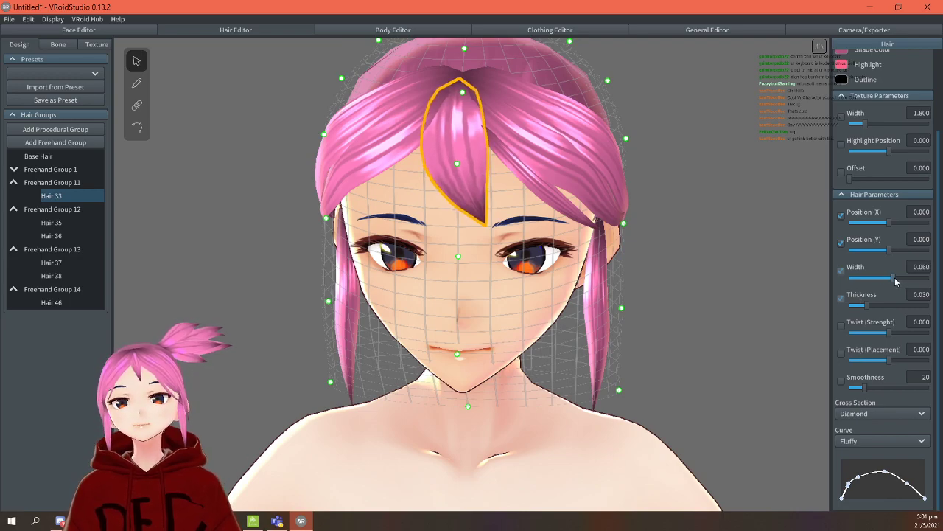
{"action": "left_click", "coordinate": [791, 276]}
{"action": "left_click", "coordinate": [506, 163]}
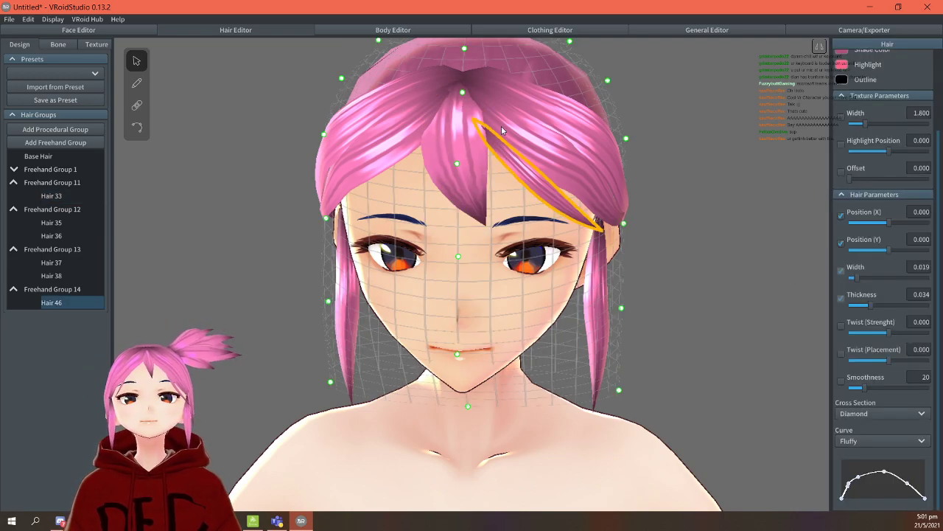
{"action": "mouse_move", "coordinate": [690, 307]}
{"action": "right_mouse_down"}
{"action": "mouse_move", "coordinate": [706, 312]}
{"action": "mouse_move", "coordinate": [697, 307]}
{"action": "mouse_move", "coordinate": [715, 281]}
{"action": "mouse_move", "coordinate": [692, 282]}
{"action": "mouse_move", "coordinate": [690, 298]}
{"action": "right_mouse_up"}
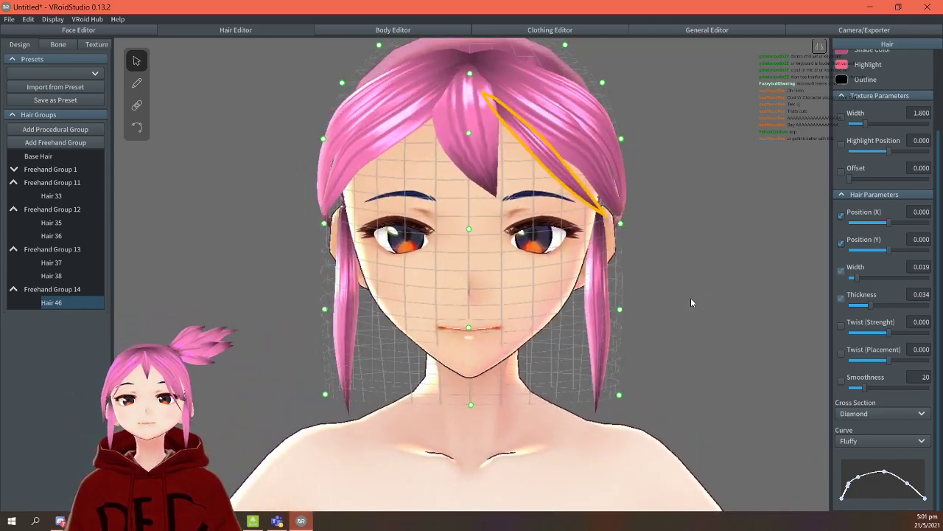
{"action": "left_click", "coordinate": [700, 299]}
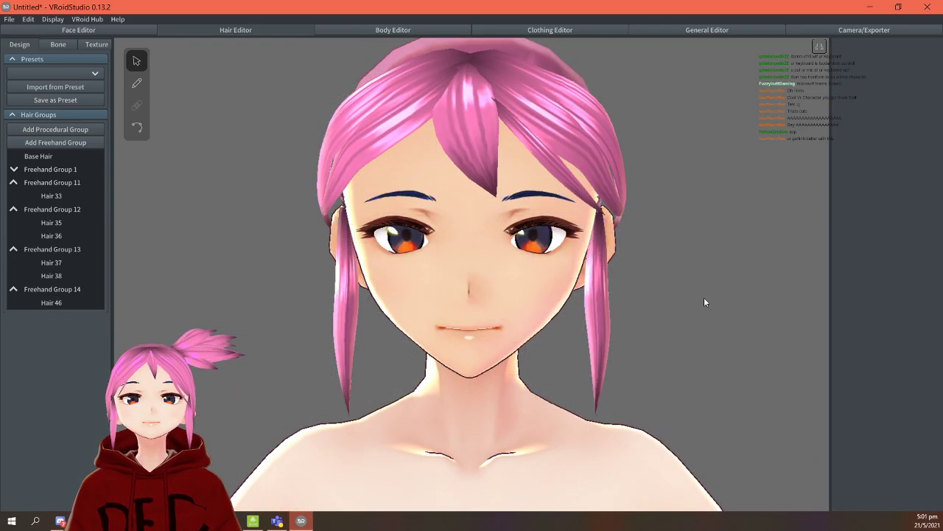
Collapse Freehand Groups 14, 13 and 12 in the hair group list.
{"action": "left_click", "coordinate": [17, 289]}
{"action": "left_click", "coordinate": [16, 289]}
{"action": "left_click", "coordinate": [15, 249]}
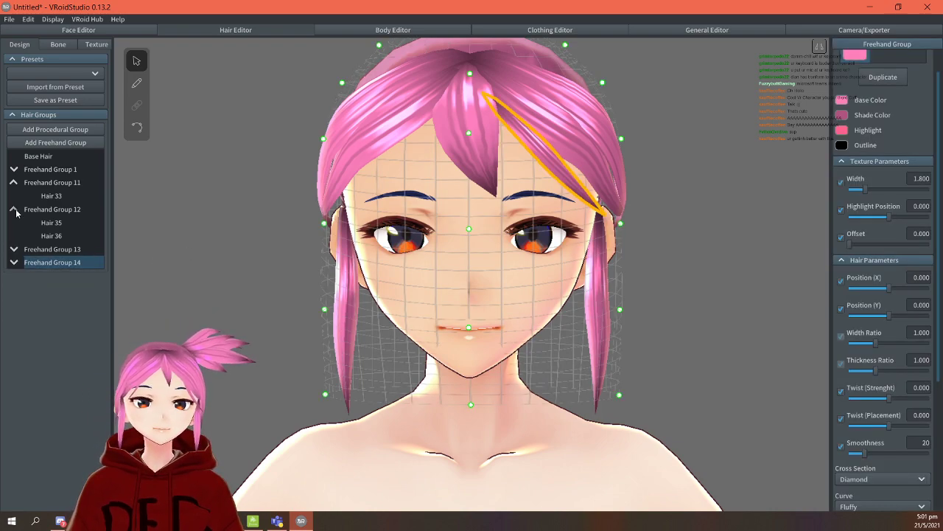
{"action": "left_click", "coordinate": [15, 209]}
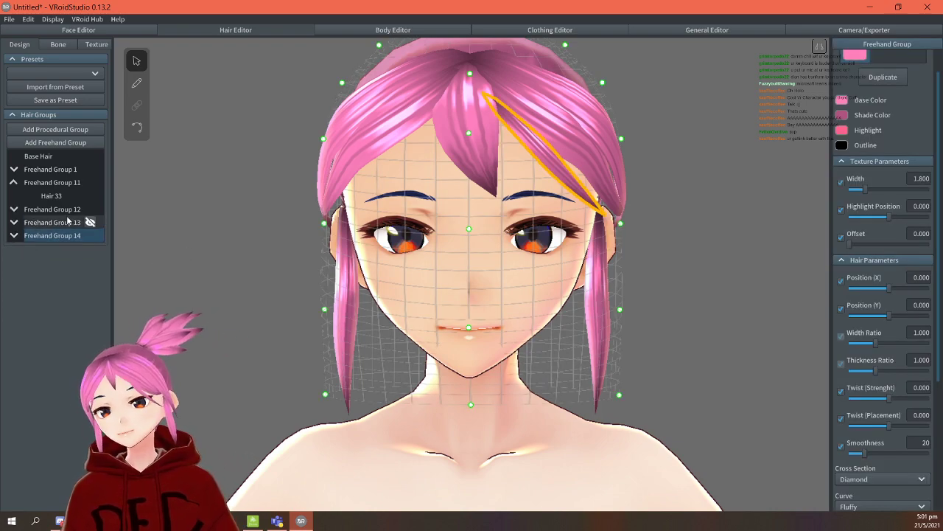
Set the width of the front side strand Hair 38 to 0.054.
{"action": "right_click_drag", "start_coordinate": [242, 219], "coordinate": [279, 225]}
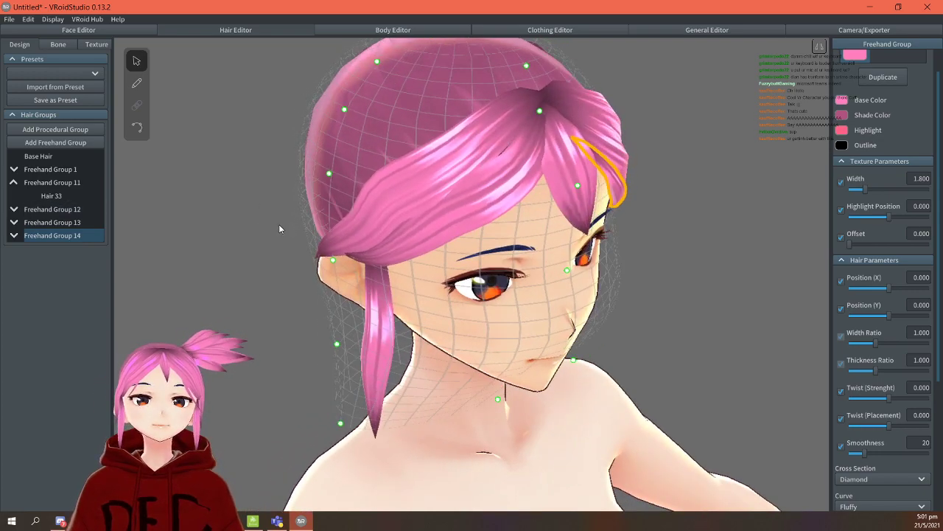
{"action": "left_click", "coordinate": [488, 194]}
{"action": "left_click_drag", "start_coordinate": [873, 277], "coordinate": [890, 283]}
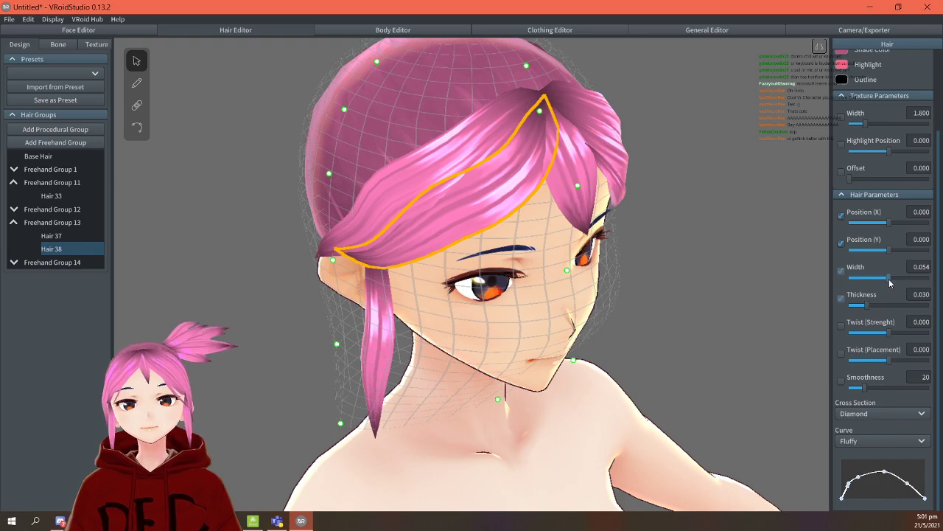
{"action": "left_click", "coordinate": [643, 209]}
{"action": "right_click_drag", "start_coordinate": [658, 220], "coordinate": [634, 209]}
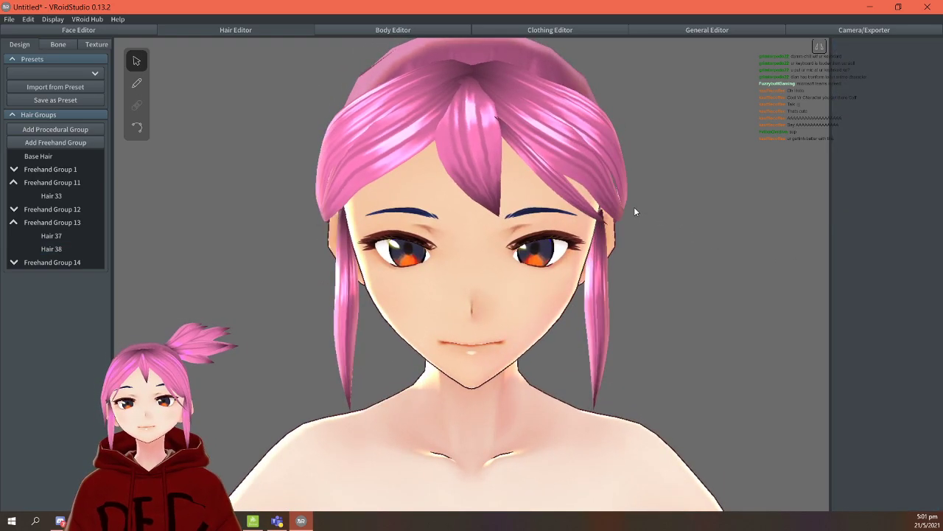
Adjust the root end of the width curve on the central bang Hair 33.
{"action": "left_click", "coordinate": [475, 127]}
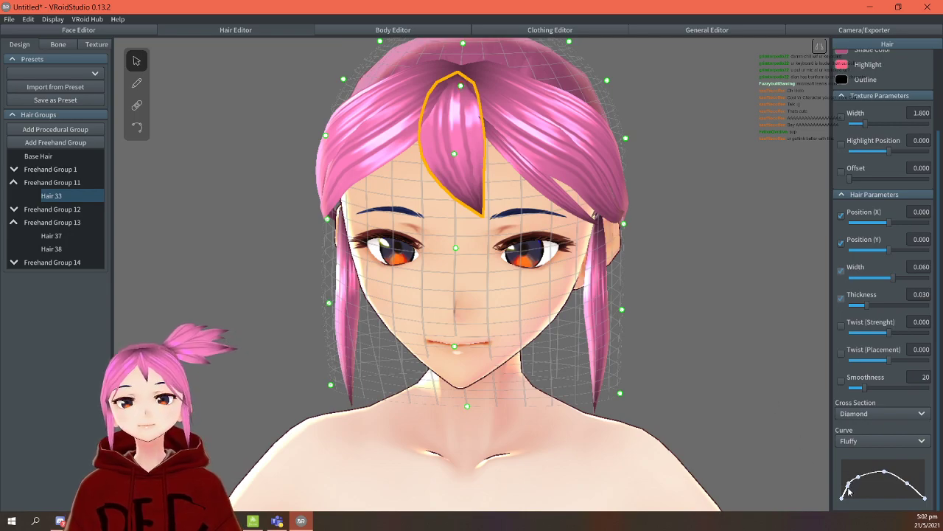
{"action": "mouse_move", "coordinate": [849, 492]}
{"action": "left_mouse_down"}
{"action": "mouse_move", "coordinate": [856, 487]}
{"action": "mouse_move", "coordinate": [852, 496]}
{"action": "left_mouse_up"}
{"action": "left_click", "coordinate": [732, 426]}
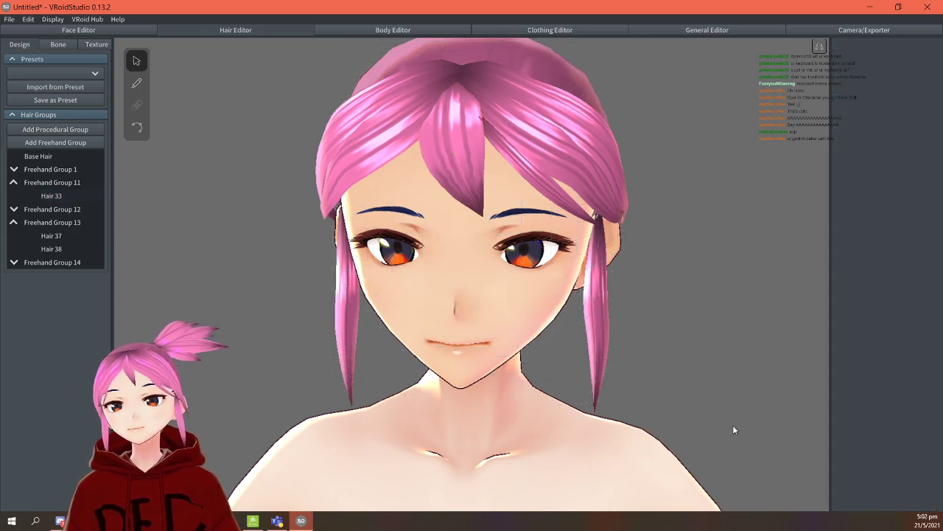
{"action": "right_click_drag", "start_coordinate": [686, 344], "coordinate": [691, 346]}
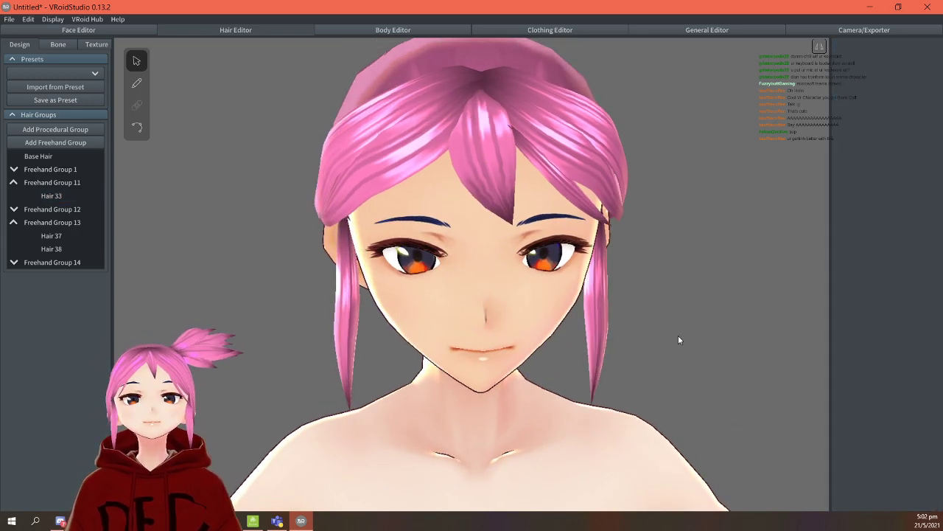
Lower the root end of the narrow strand Hair 46's width curve so it tapers beside the central bang.
{"action": "left_click", "coordinate": [514, 133]}
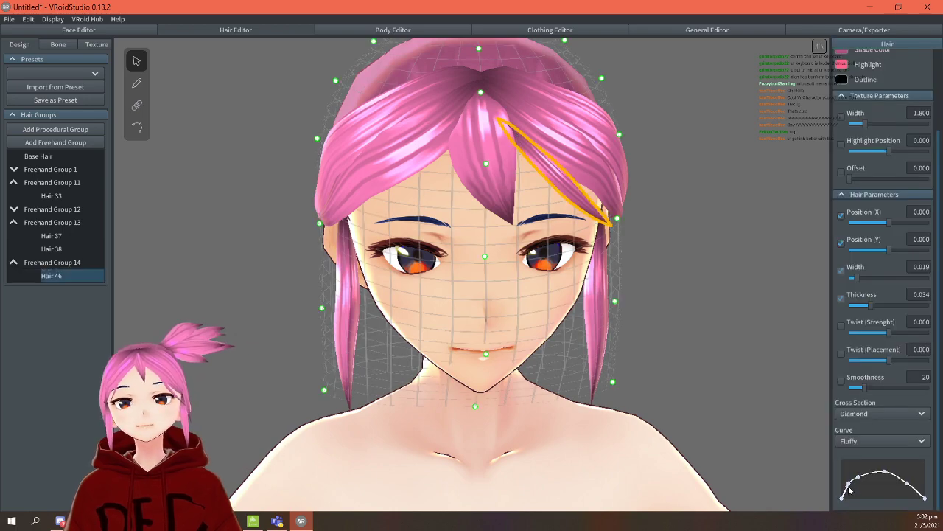
{"action": "mouse_move", "coordinate": [850, 494]}
{"action": "left_mouse_down"}
{"action": "mouse_move", "coordinate": [856, 510]}
{"action": "mouse_move", "coordinate": [853, 494]}
{"action": "left_mouse_up"}
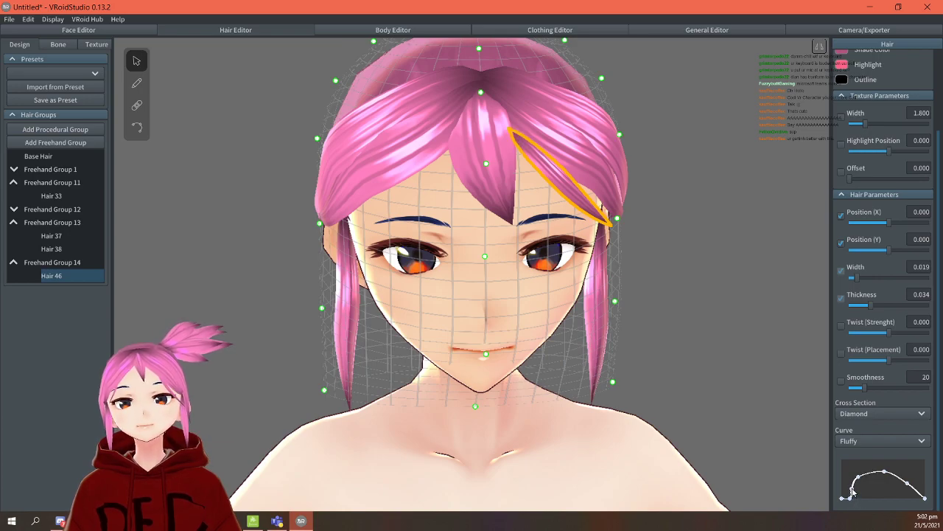
{"action": "left_click", "coordinate": [745, 423]}
{"action": "mouse_move", "coordinate": [721, 379]}
{"action": "right_mouse_down"}
{"action": "mouse_move", "coordinate": [713, 376]}
{"action": "mouse_move", "coordinate": [731, 377]}
{"action": "right_mouse_up"}
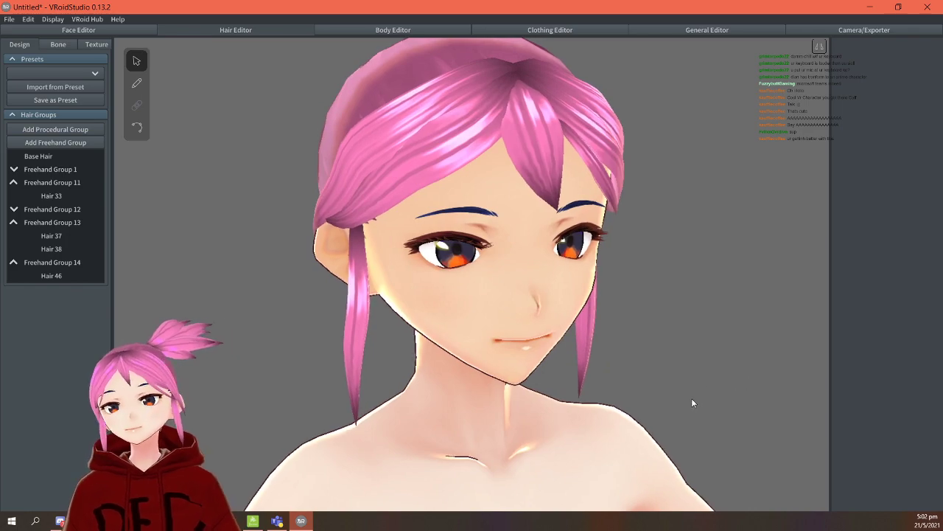
Collapse Freehand Groups 14, 13 and 11, and add a new freehand group.
{"action": "left_click", "coordinate": [14, 262]}
{"action": "left_click", "coordinate": [14, 222]}
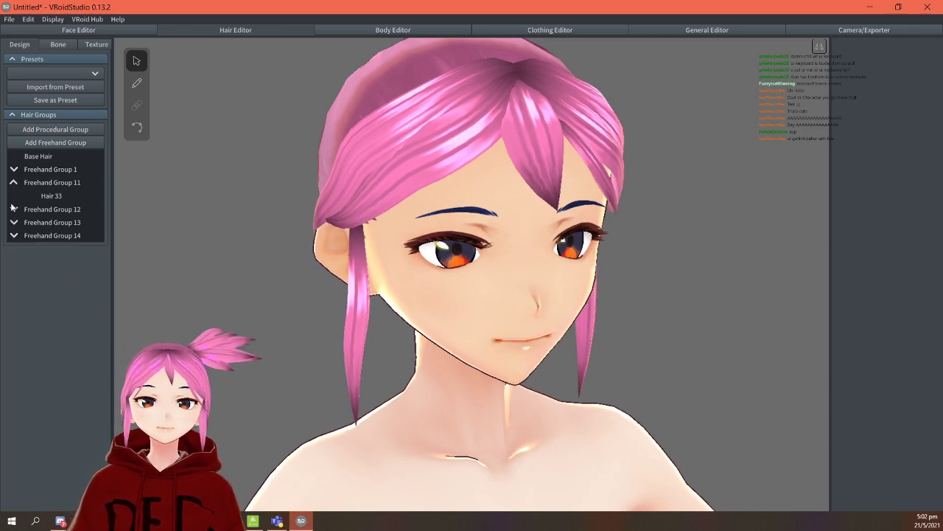
{"action": "left_click", "coordinate": [13, 182]}
{"action": "left_click", "coordinate": [56, 144]}
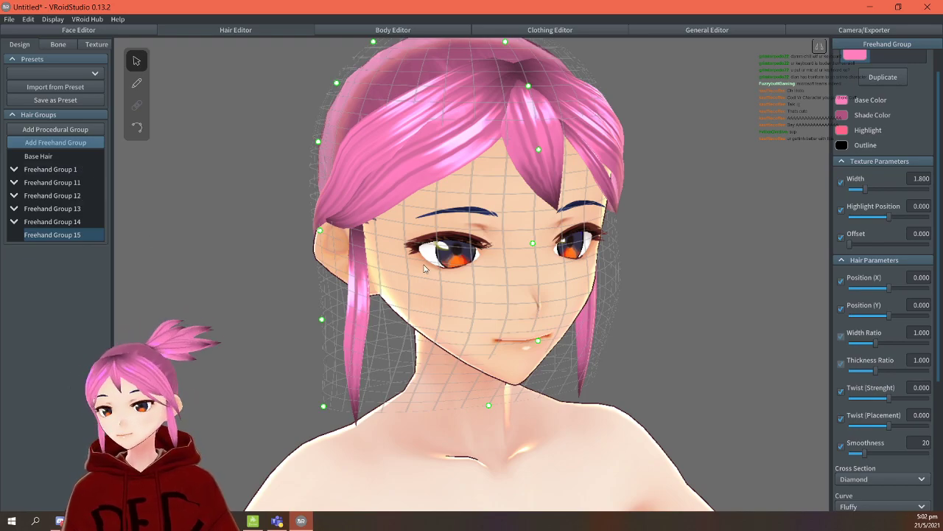
Draw a thin strand from under the front hair diagonally past the outer eye toward the ear, redoing the first attempt.
{"action": "left_click", "coordinate": [134, 83]}
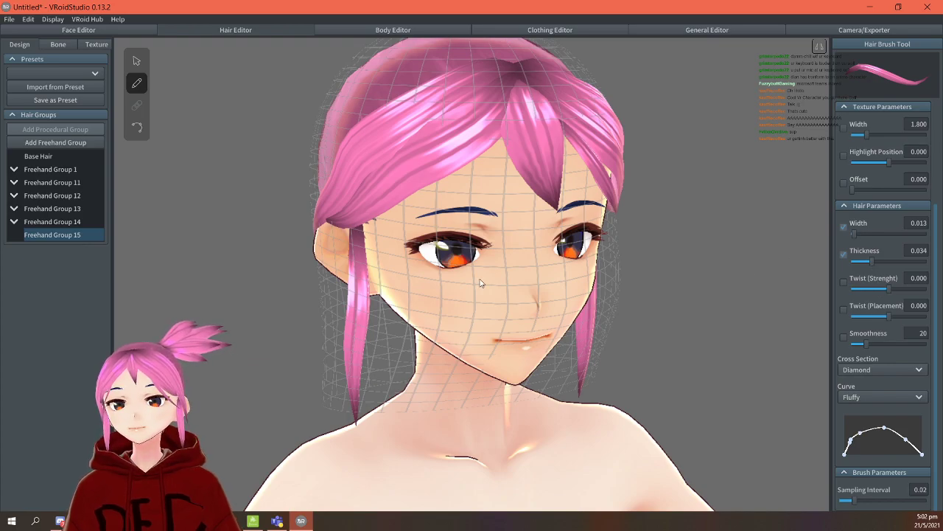
{"action": "left_click_drag", "start_coordinate": [464, 191], "coordinate": [387, 320]}
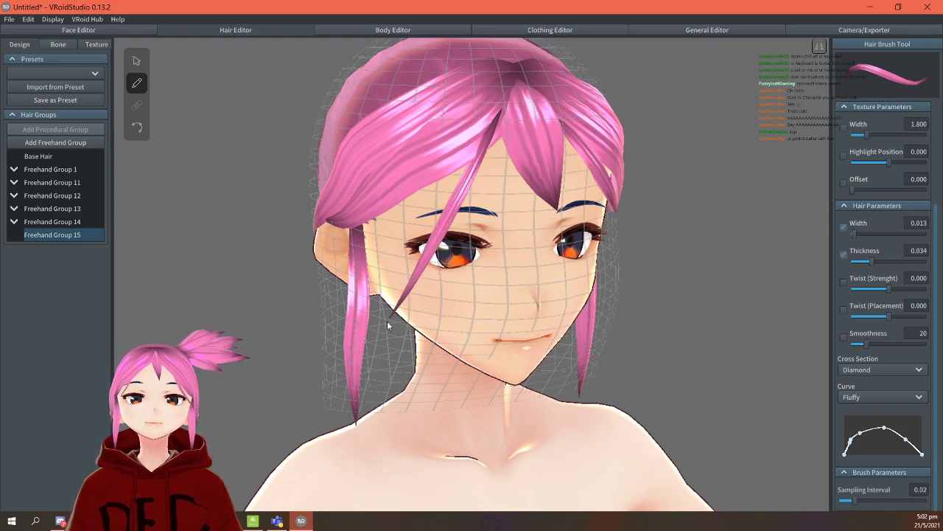
{"action": "key", "text": "ctrl+z"}
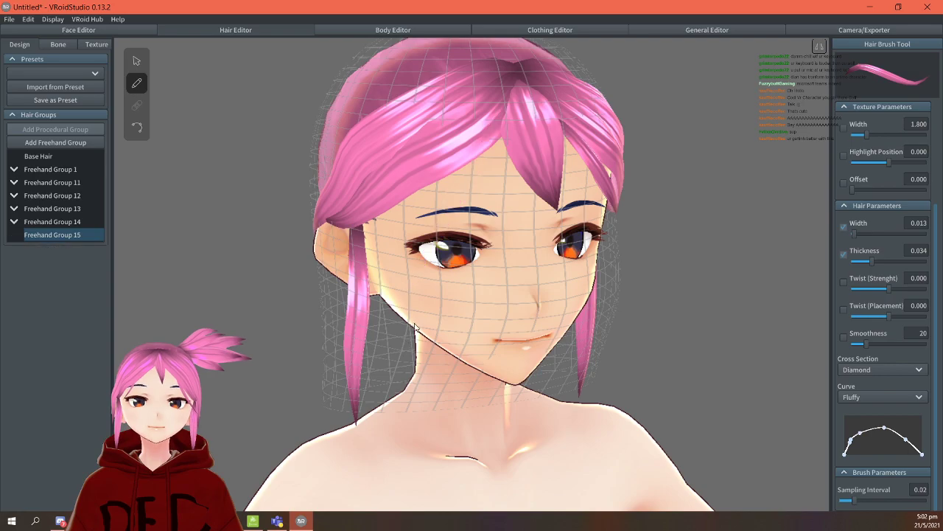
{"action": "mouse_move", "coordinate": [477, 143]}
{"action": "left_mouse_down"}
{"action": "mouse_move", "coordinate": [410, 277]}
{"action": "mouse_move", "coordinate": [381, 308]}
{"action": "left_mouse_up"}
Select the new thin strand Hair 51 and pull its guide mesh's upper central point down to tuck the root under the front hair.
{"action": "right_click_drag", "start_coordinate": [705, 263], "coordinate": [704, 264]}
{"action": "left_click", "coordinate": [52, 249]}
{"action": "left_click", "coordinate": [136, 60]}
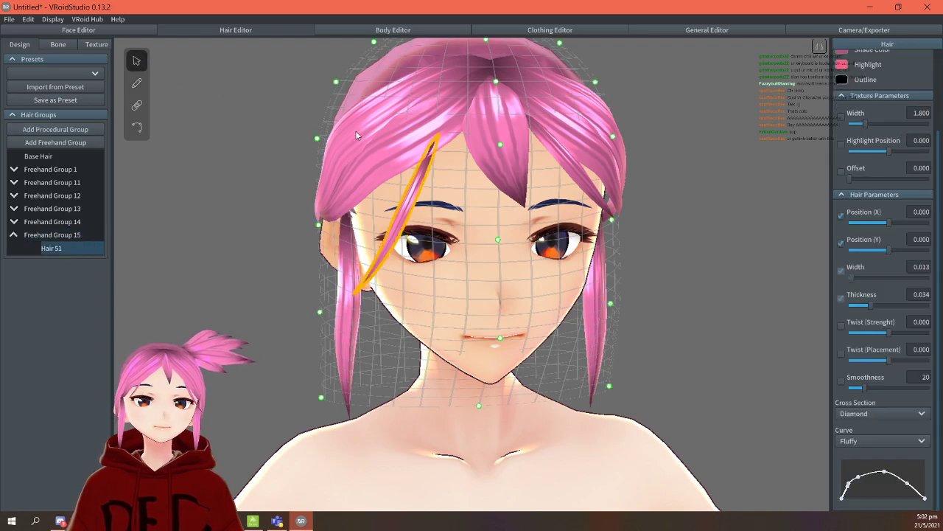
{"action": "left_click", "coordinate": [144, 128]}
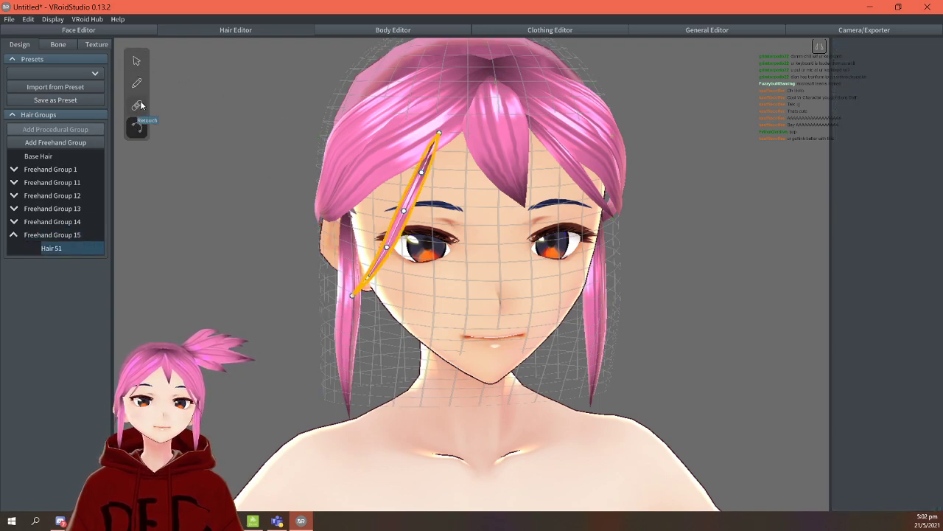
{"action": "left_click", "coordinate": [135, 56]}
{"action": "left_click_drag", "start_coordinate": [498, 82], "coordinate": [491, 136]}
Reshape the guide mesh of Hair 46 by lowering its upper central point and shifting its upper side point outward.
{"action": "left_click", "coordinate": [558, 158]}
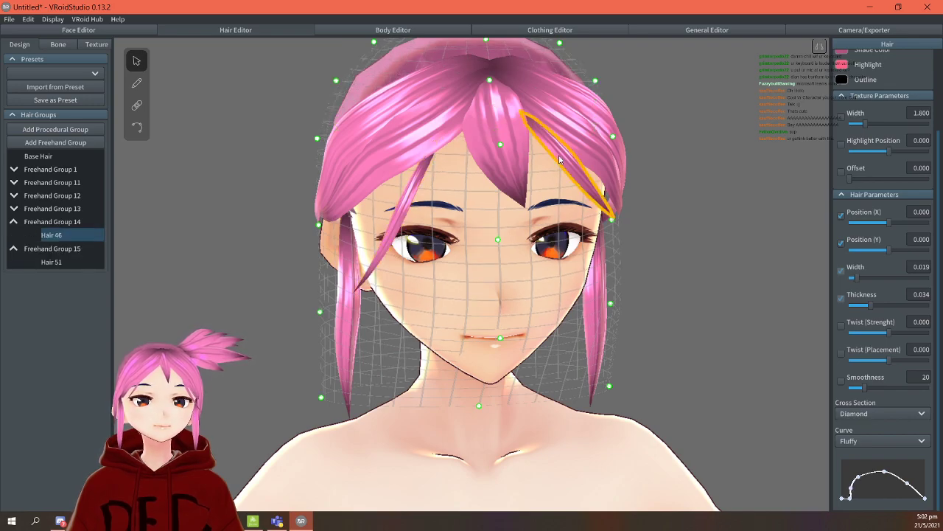
{"action": "left_click_drag", "start_coordinate": [489, 81], "coordinate": [483, 125]}
{"action": "mouse_move", "coordinate": [595, 123]}
{"action": "left_mouse_down"}
{"action": "mouse_move", "coordinate": [584, 139]}
{"action": "mouse_move", "coordinate": [612, 119]}
{"action": "left_mouse_up"}
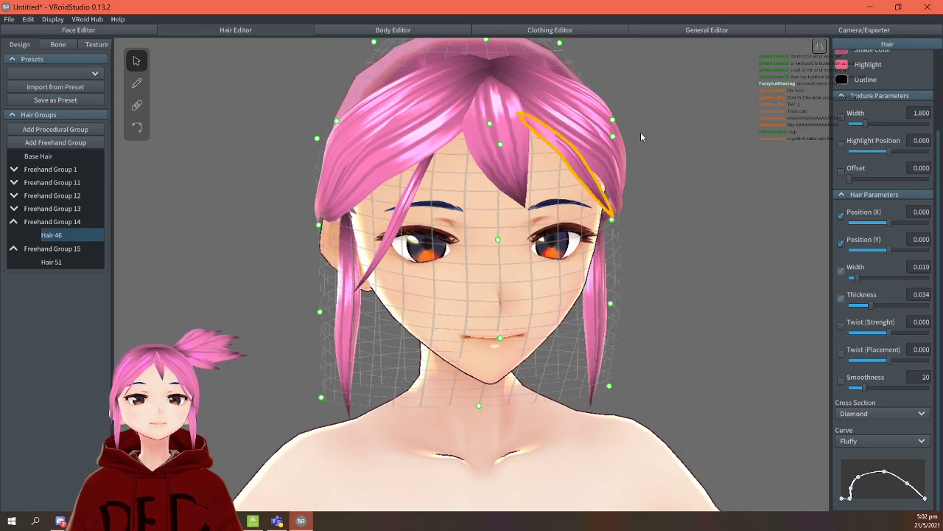
{"action": "left_click", "coordinate": [630, 128]}
{"action": "right_click_drag", "start_coordinate": [555, 214], "coordinate": [711, 216]}
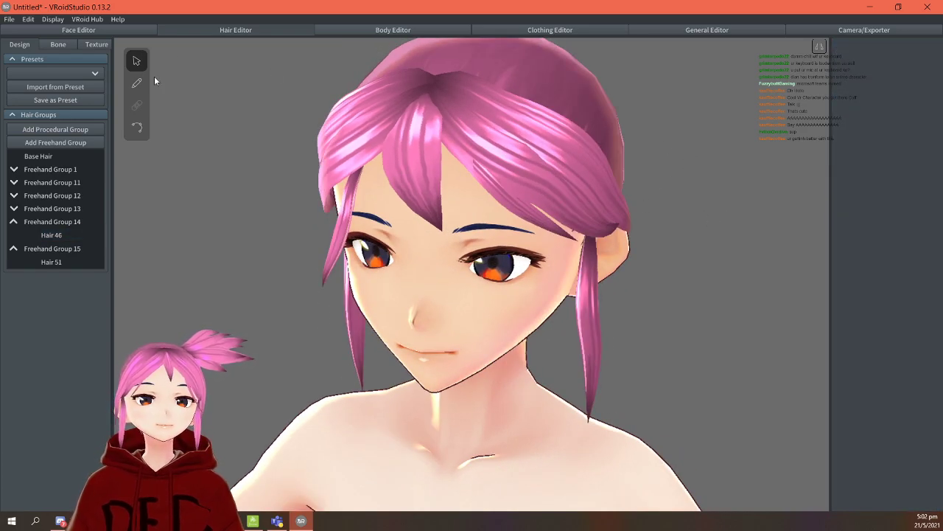
Examine the control points of Hair 46 and Hair 37 where the strands overlap beside the central bang.
{"action": "left_click", "coordinate": [136, 84]}
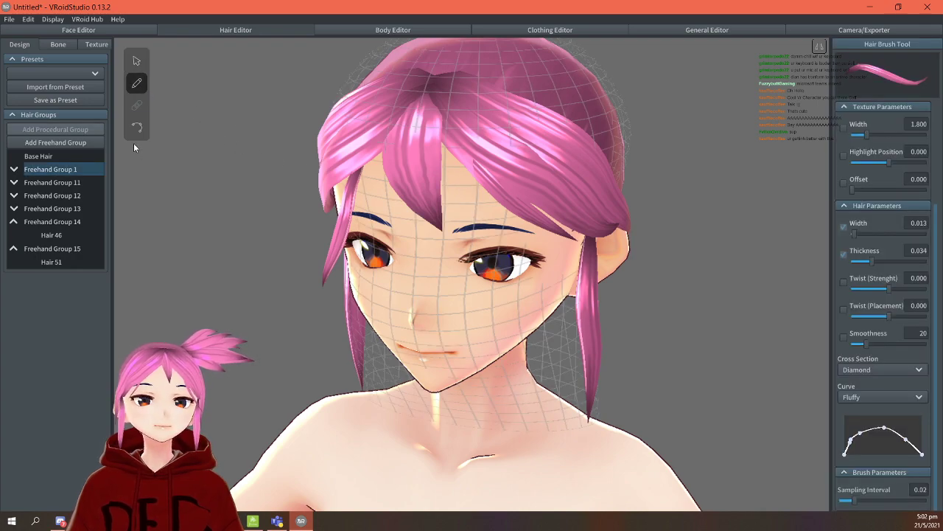
{"action": "left_click", "coordinate": [132, 122]}
{"action": "left_click", "coordinate": [136, 63]}
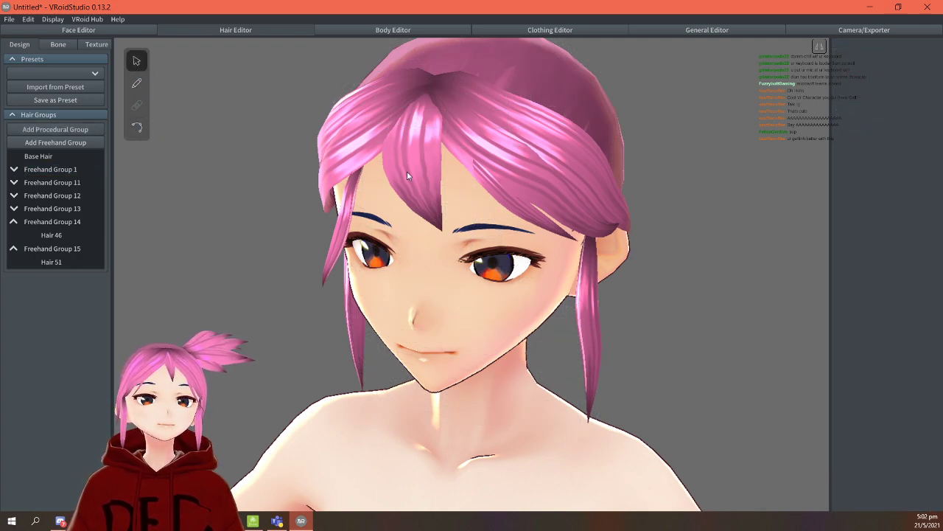
{"action": "left_click", "coordinate": [497, 192]}
{"action": "left_click", "coordinate": [137, 127]}
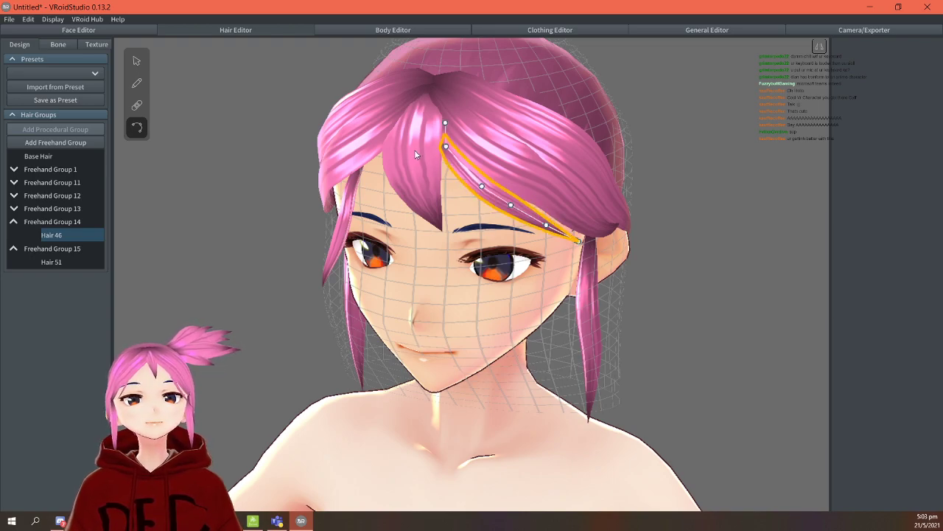
{"action": "left_click", "coordinate": [186, 252]}
{"action": "left_click", "coordinate": [451, 180]}
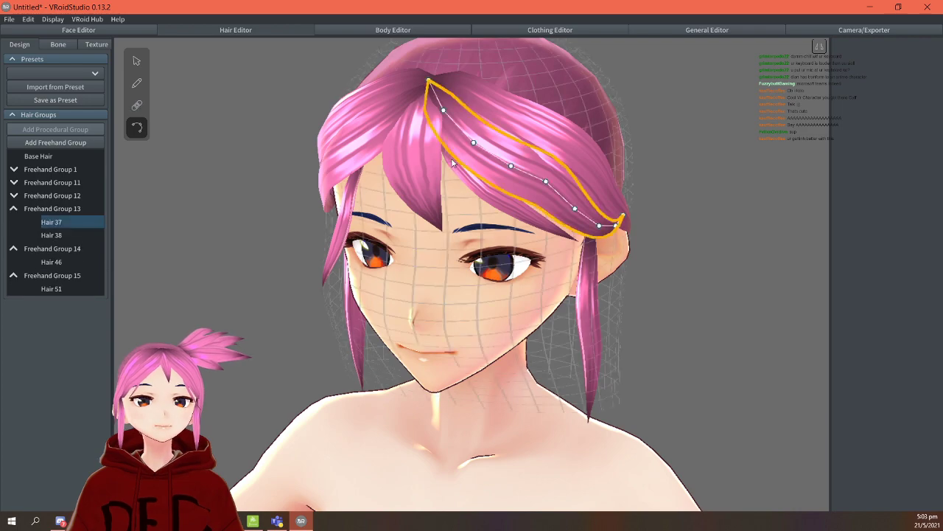
{"action": "left_click", "coordinate": [451, 163]}
Adjust the root end of Hair 46's width curve and fine-tune the strand's shape beside the central bang.
{"action": "left_click", "coordinate": [136, 61]}
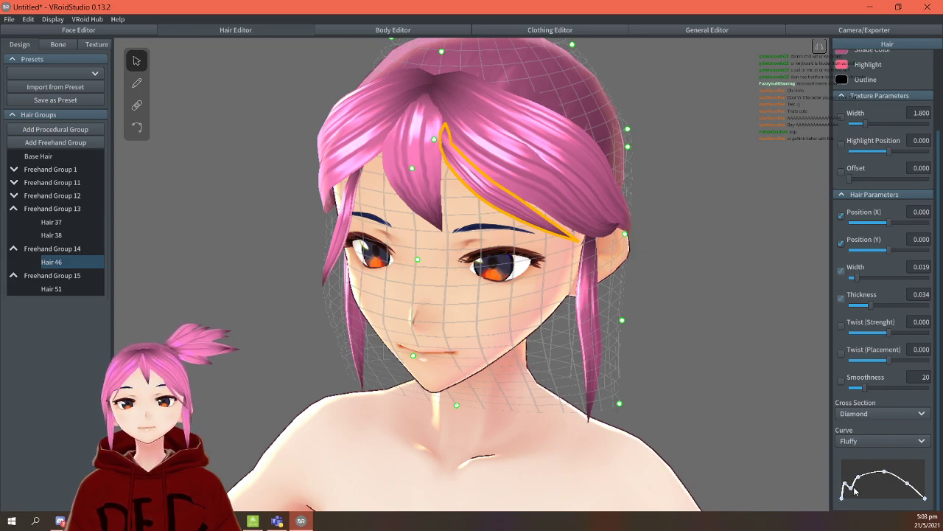
{"action": "left_click_drag", "start_coordinate": [864, 284], "coordinate": [852, 283]}
{"action": "left_click", "coordinate": [658, 243]}
{"action": "right_click_drag", "start_coordinate": [658, 244], "coordinate": [681, 251]}
Move the lower control points of the thin strand Hair 51 up and outward so it sweeps clear of the eye.
{"action": "left_click", "coordinate": [406, 215]}
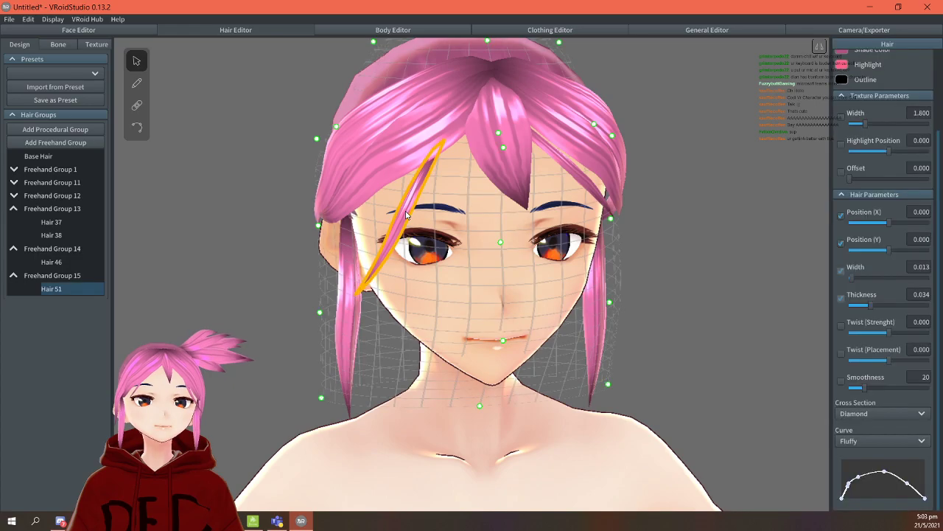
{"action": "left_click", "coordinate": [144, 130]}
{"action": "right_click_drag", "start_coordinate": [681, 280], "coordinate": [699, 267]}
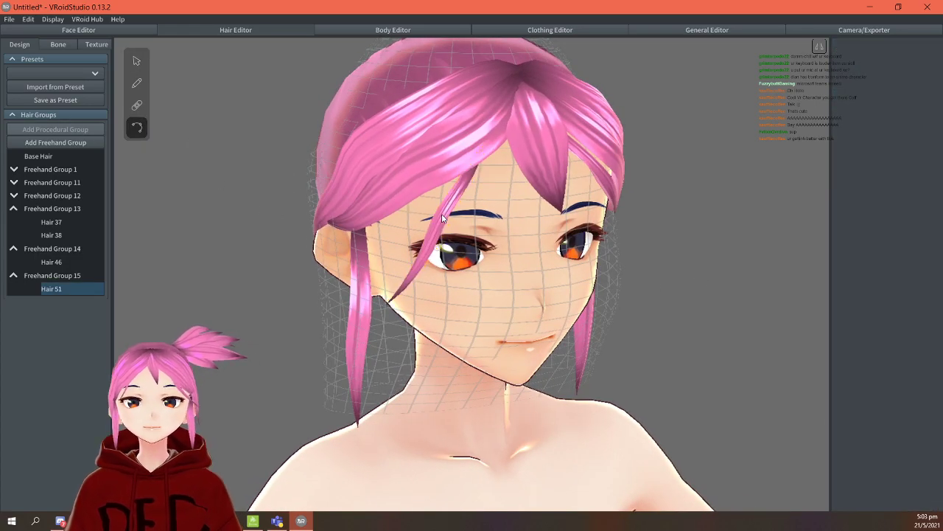
{"action": "left_click_drag", "start_coordinate": [425, 248], "coordinate": [406, 243]}
{"action": "left_click_drag", "start_coordinate": [405, 287], "coordinate": [376, 275]}
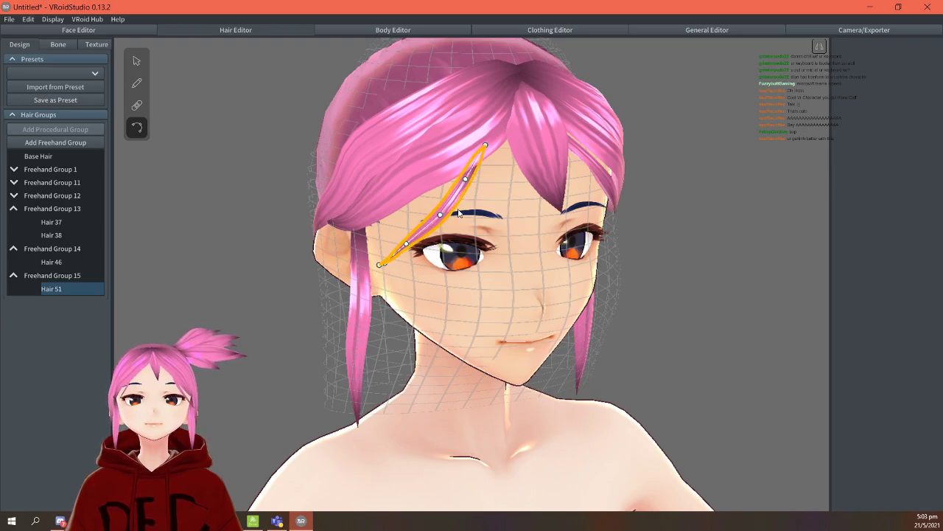
{"action": "left_click", "coordinate": [659, 211]}
{"action": "mouse_move", "coordinate": [659, 212]}
{"action": "right_mouse_down"}
{"action": "mouse_move", "coordinate": [659, 203]}
{"action": "mouse_move", "coordinate": [664, 215]}
{"action": "right_mouse_up"}
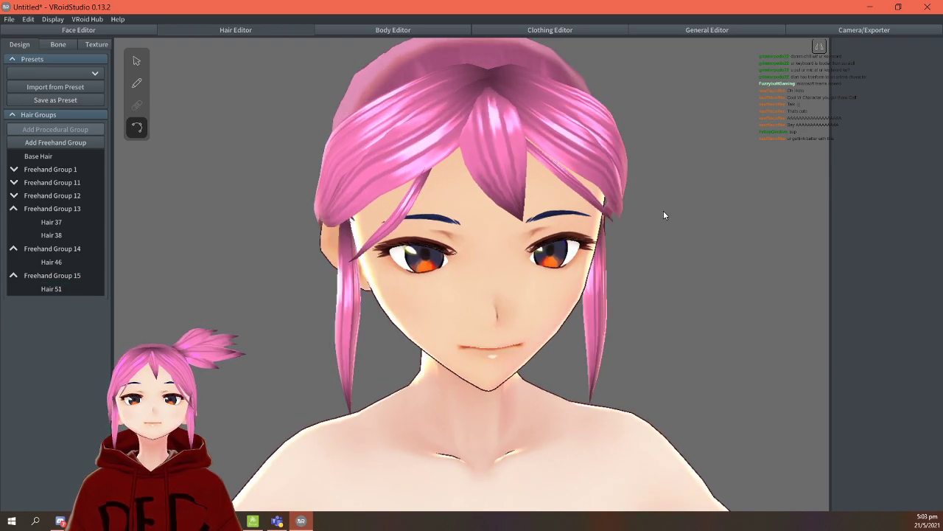
Try moving the root control points of the thin strand Hair 51 beneath the bangs and undo the last change.
{"action": "left_click", "coordinate": [434, 175]}
{"action": "left_click", "coordinate": [418, 186]}
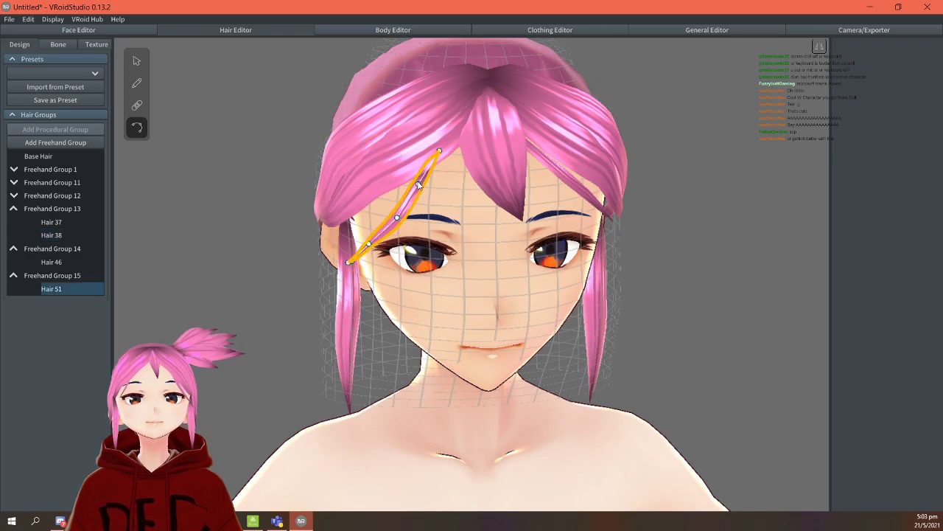
{"action": "left_click", "coordinate": [440, 151]}
{"action": "left_click", "coordinate": [423, 187]}
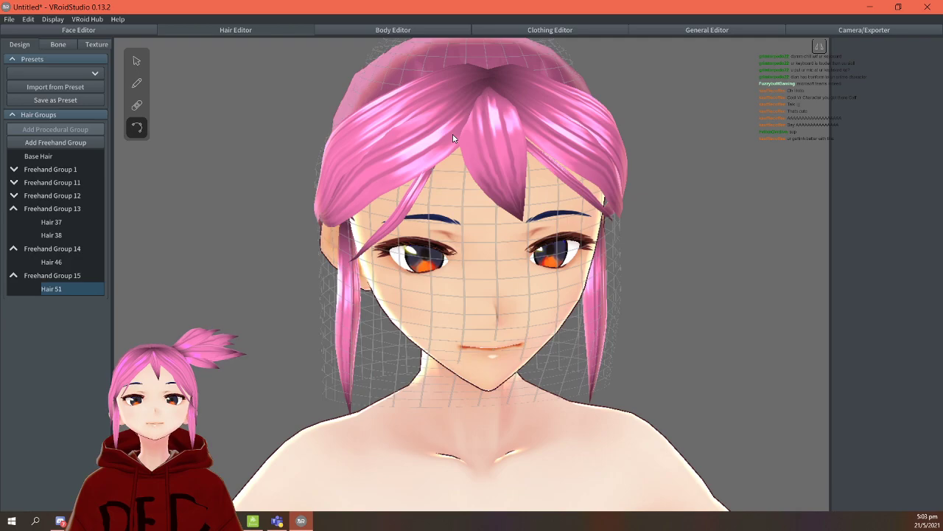
{"action": "key", "text": "ctrl+z"}
{"action": "left_click", "coordinate": [754, 238]}
{"action": "mouse_move", "coordinate": [754, 239]}
{"action": "right_mouse_down"}
{"action": "mouse_move", "coordinate": [730, 228]}
{"action": "mouse_move", "coordinate": [746, 235]}
{"action": "right_mouse_up"}
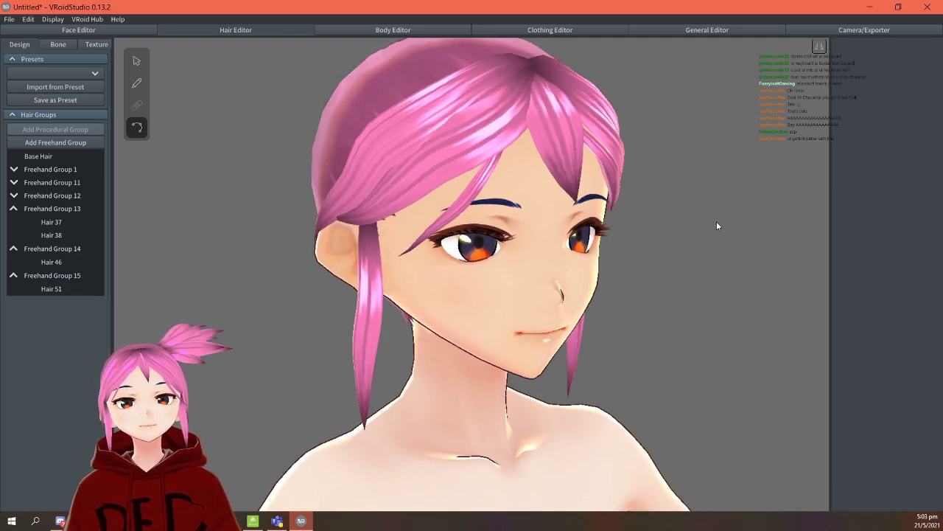
{"action": "right_click_drag", "start_coordinate": [690, 220], "coordinate": [713, 244]}
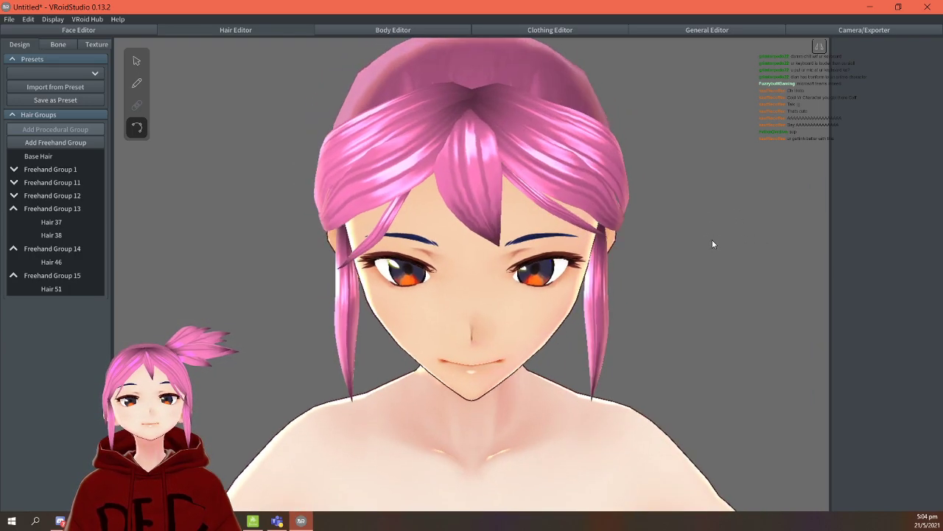
Add a new freehand group and collapse Freehand Group 13 and Freehand Group 15 in the hair list.
{"action": "left_click", "coordinate": [43, 142]}
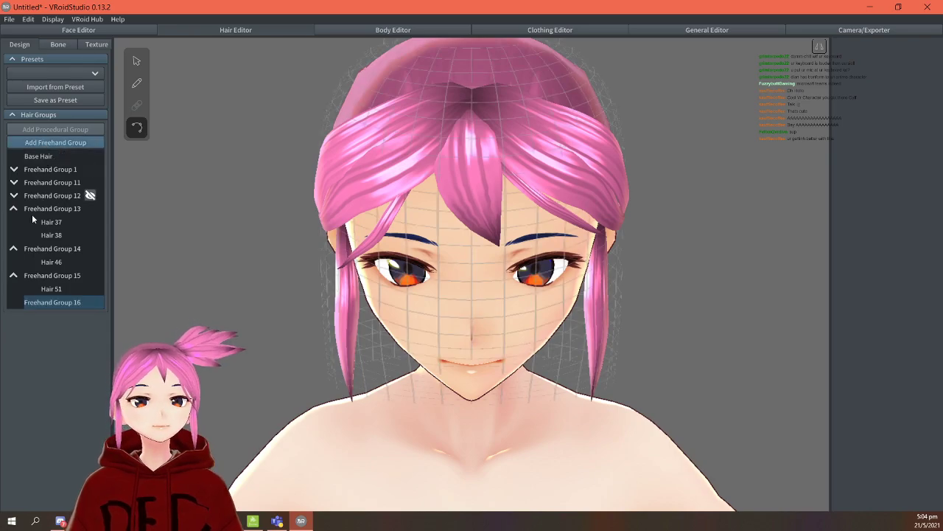
{"action": "right_click_drag", "start_coordinate": [460, 227], "coordinate": [731, 181]}
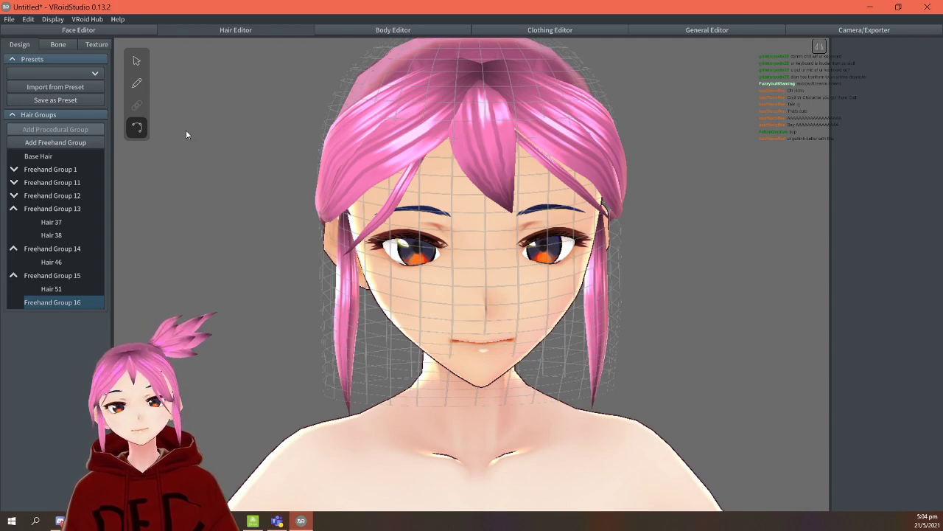
{"action": "left_click", "coordinate": [13, 275]}
{"action": "left_click", "coordinate": [13, 249]}
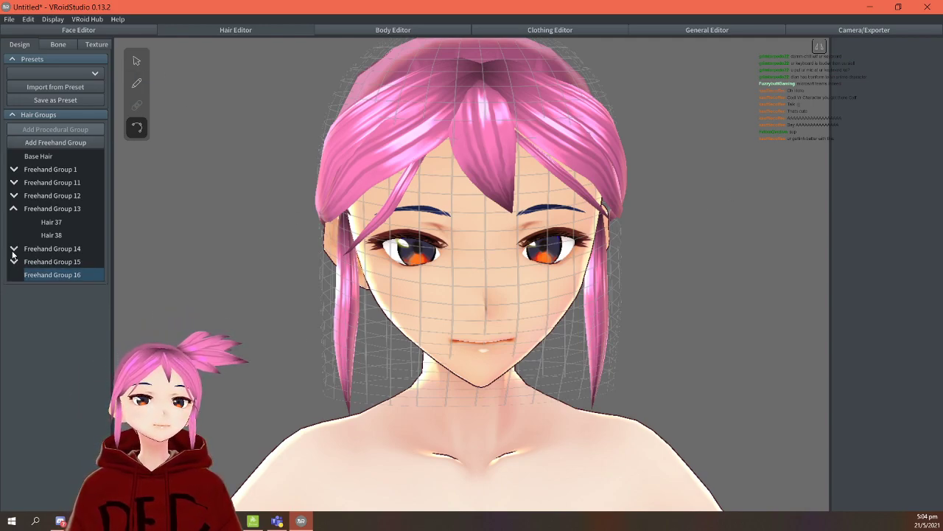
{"action": "left_click", "coordinate": [12, 249]}
{"action": "left_click", "coordinate": [12, 210]}
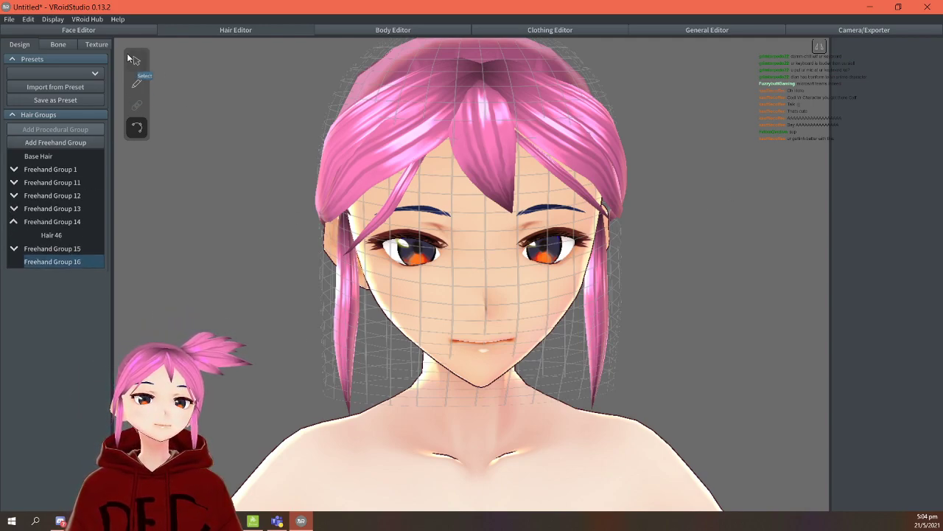
Raise the lower edge of Freehand Group 16's guide mesh to forehead level and pull its side points outward.
{"action": "left_click", "coordinate": [137, 60]}
{"action": "left_click_drag", "start_coordinate": [617, 304], "coordinate": [623, 202]}
{"action": "left_click_drag", "start_coordinate": [616, 389], "coordinate": [617, 246]}
{"action": "right_click_drag", "start_coordinate": [617, 246], "coordinate": [567, 262]}
{"action": "left_click_drag", "start_coordinate": [551, 260], "coordinate": [586, 291]}
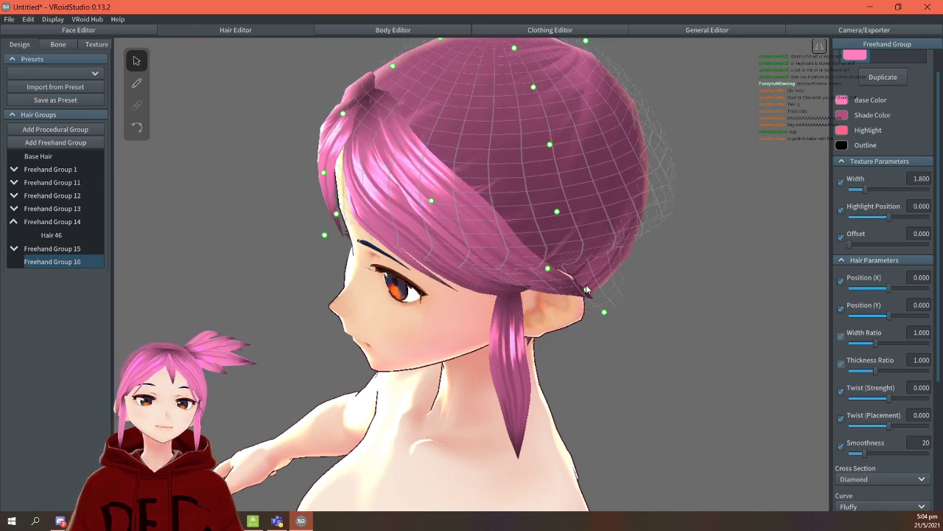
{"action": "left_click", "coordinate": [593, 263]}
{"action": "left_click", "coordinate": [60, 261]}
{"action": "mouse_move", "coordinate": [539, 213]}
{"action": "right_mouse_down"}
{"action": "mouse_move", "coordinate": [710, 179]}
{"action": "mouse_move", "coordinate": [689, 235]}
{"action": "mouse_move", "coordinate": [691, 176]}
{"action": "right_mouse_up"}
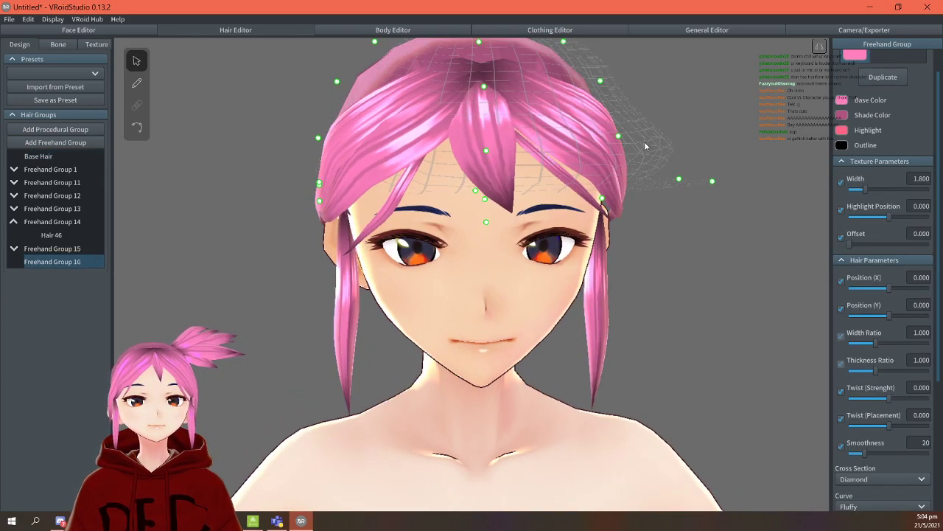
Stretch an upper point of Freehand Group 16's guide mesh far outward from the side of the head.
{"action": "scroll", "coordinate": [653, 146], "scroll_direction": "up", "scroll_amount": 4}
{"action": "scroll", "coordinate": [621, 94], "scroll_direction": "down", "scroll_amount": 6}
{"action": "right_click_drag", "start_coordinate": [621, 98], "coordinate": [584, 102]}
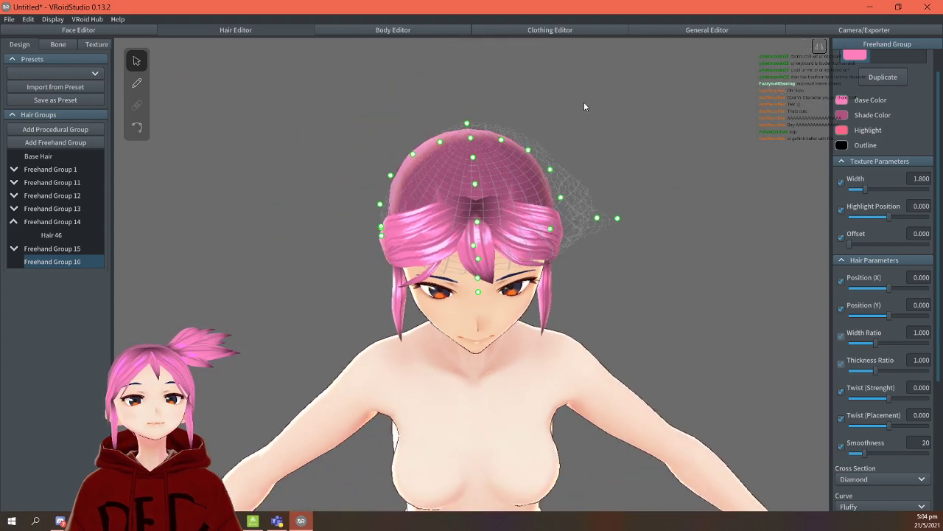
{"action": "left_click", "coordinate": [472, 140]}
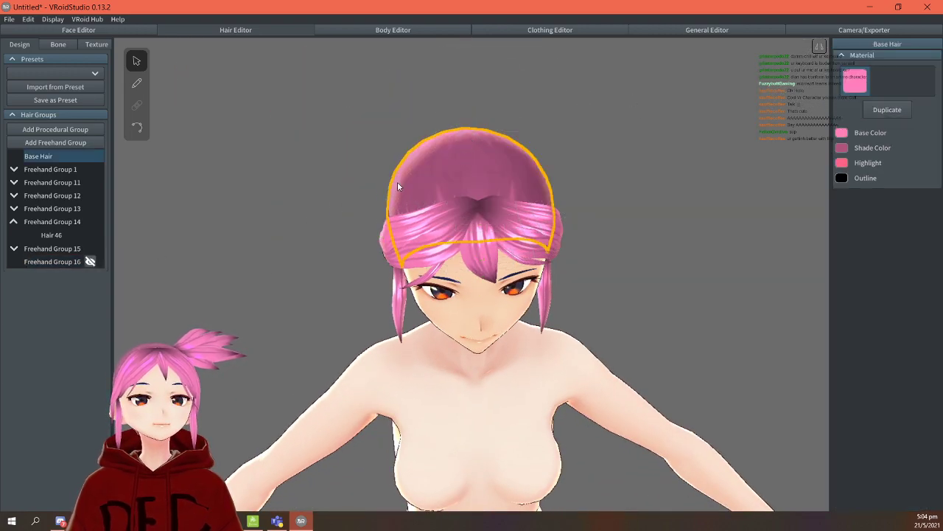
{"action": "left_click", "coordinate": [472, 148]}
{"action": "left_click_drag", "start_coordinate": [498, 145], "coordinate": [696, 220]}
{"action": "mouse_move", "coordinate": [695, 216]}
{"action": "right_mouse_down"}
{"action": "mouse_move", "coordinate": [700, 223]}
{"action": "mouse_move", "coordinate": [670, 222]}
{"action": "mouse_move", "coordinate": [707, 229]}
{"action": "right_mouse_up"}
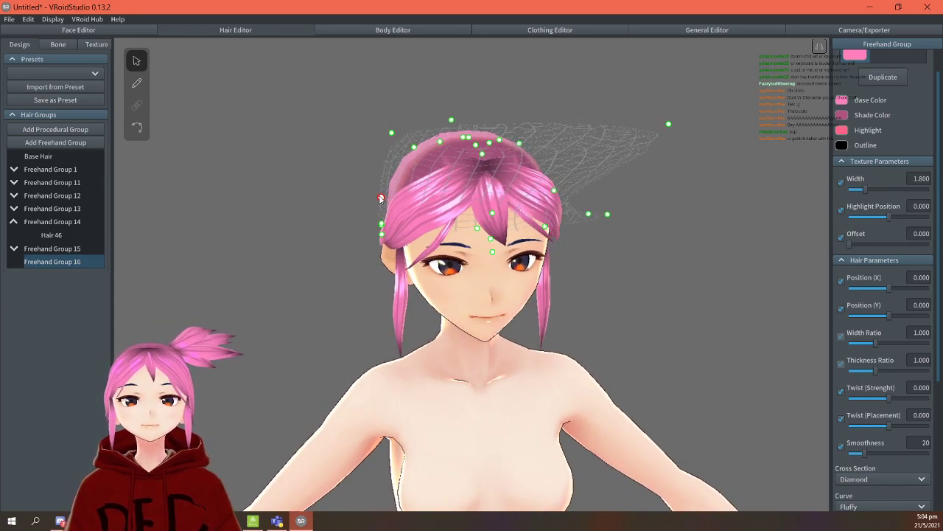
Pull the guide mesh's opposite upper point in to the crown and its lower outer point toward the head.
{"action": "left_click_drag", "start_coordinate": [392, 133], "coordinate": [441, 148]}
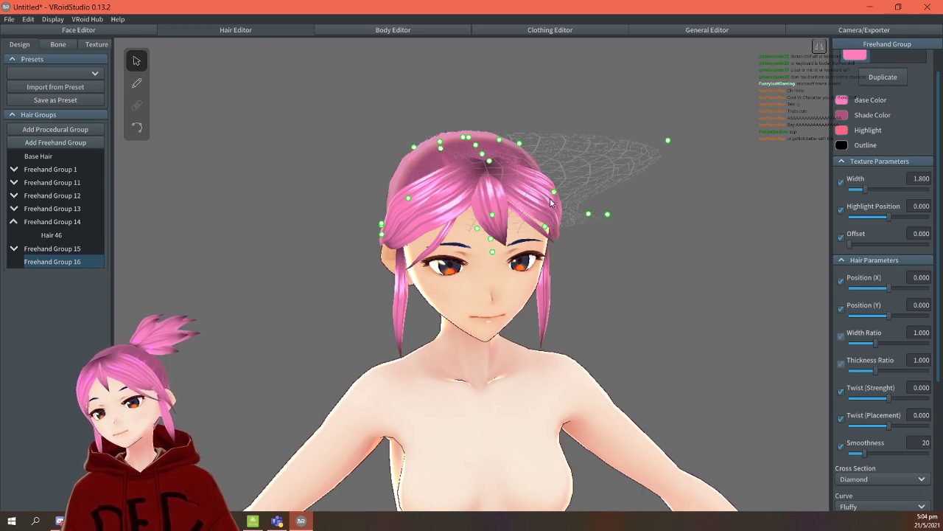
{"action": "right_click_drag", "start_coordinate": [612, 185], "coordinate": [673, 205]}
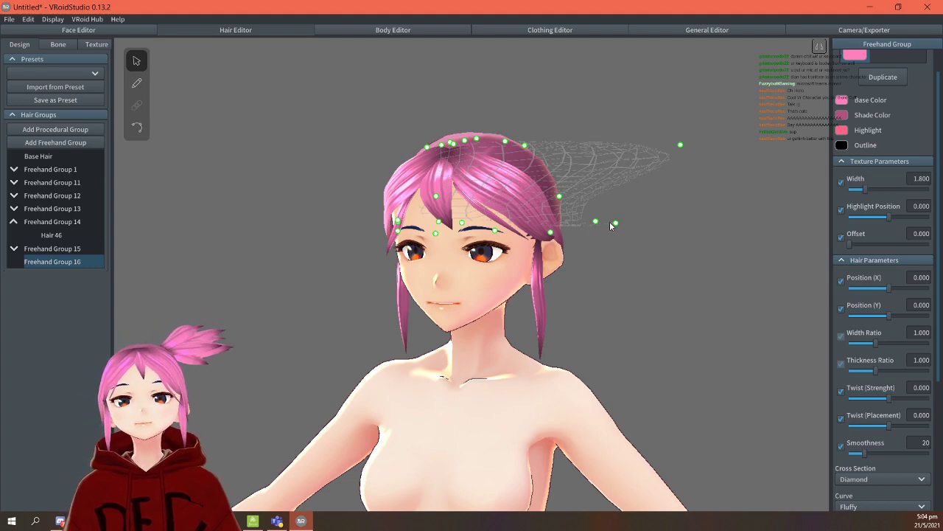
{"action": "left_click_drag", "start_coordinate": [610, 225], "coordinate": [539, 199]}
{"action": "left_click", "coordinate": [593, 219]}
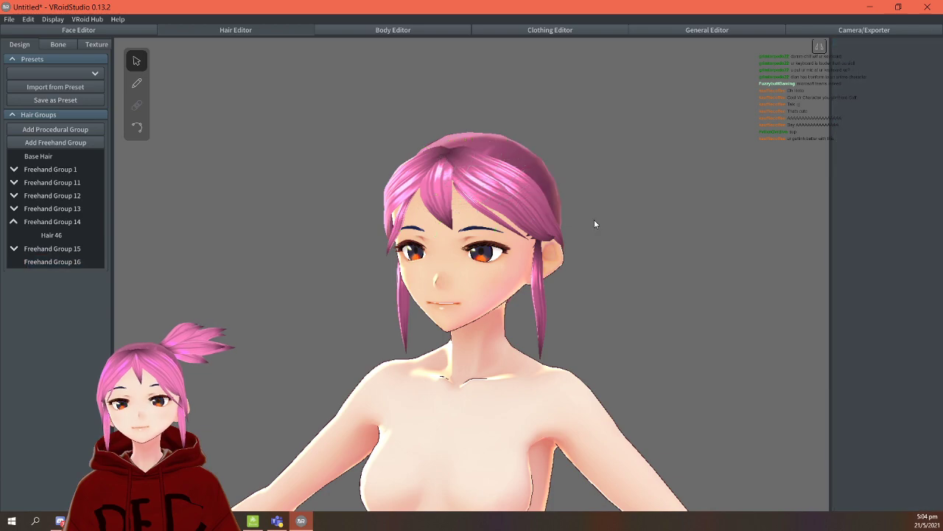
Draw the remaining lower outer point of Freehand Group 16's guide mesh inward and raise its outstretched tip.
{"action": "left_click", "coordinate": [65, 261]}
{"action": "left_click_drag", "start_coordinate": [595, 222], "coordinate": [551, 205]}
{"action": "left_click_drag", "start_coordinate": [682, 148], "coordinate": [654, 97]}
{"action": "right_click_drag", "start_coordinate": [709, 191], "coordinate": [468, 230]}
{"action": "left_click_drag", "start_coordinate": [392, 246], "coordinate": [458, 243]}
{"action": "left_click", "coordinate": [571, 179]}
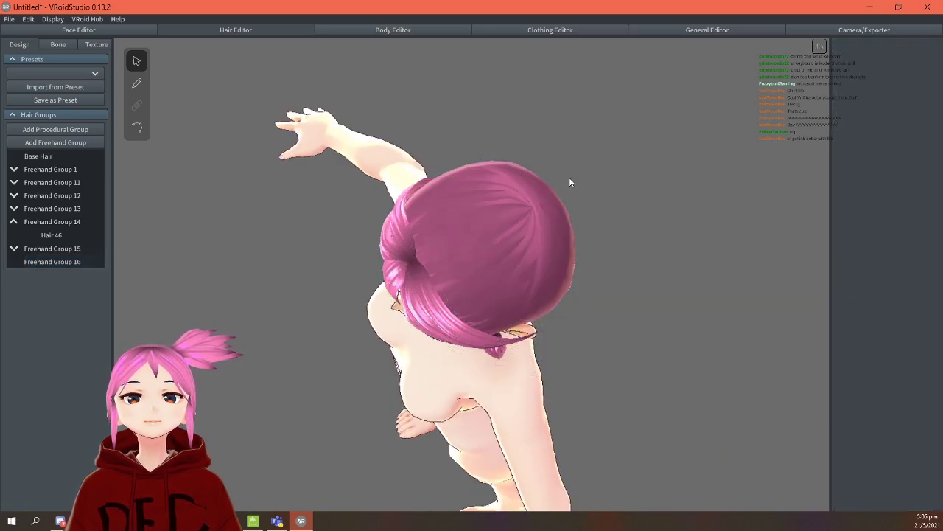
Tighten the surrounding points of Freehand Group 16's guide mesh around the crown and lower its top point slightly.
{"action": "left_click", "coordinate": [63, 263]}
{"action": "left_click_drag", "start_coordinate": [570, 178], "coordinate": [505, 198]}
{"action": "right_click_drag", "start_coordinate": [505, 199], "coordinate": [671, 211]}
{"action": "left_click_drag", "start_coordinate": [582, 230], "coordinate": [556, 233]}
{"action": "right_click_drag", "start_coordinate": [561, 232], "coordinate": [617, 230]}
{"action": "left_click_drag", "start_coordinate": [384, 213], "coordinate": [424, 210]}
{"action": "left_click_drag", "start_coordinate": [384, 243], "coordinate": [406, 243]}
{"action": "right_click_drag", "start_coordinate": [504, 248], "coordinate": [599, 123]}
{"action": "left_click_drag", "start_coordinate": [472, 88], "coordinate": [472, 100]}
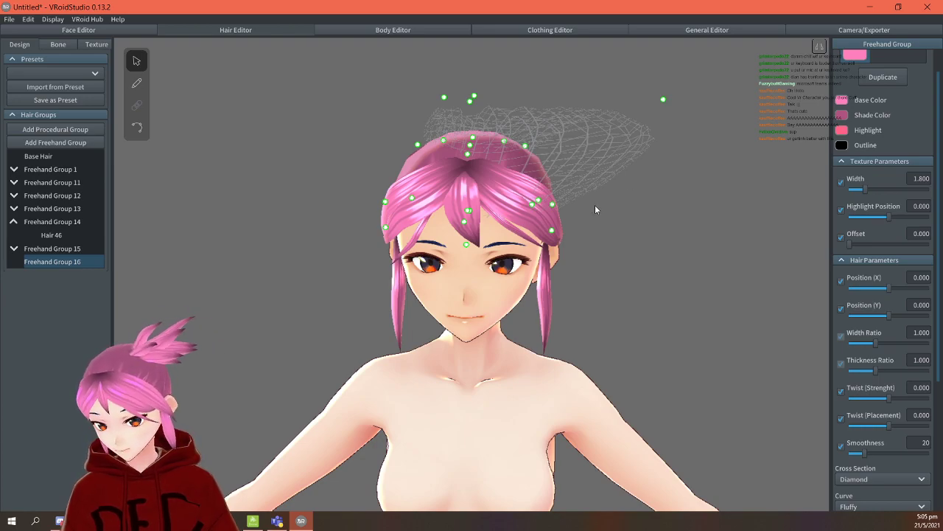
Set the hair brush width to 0.048 for strands in Freehand Group 16.
{"action": "right_click_drag", "start_coordinate": [256, 212], "coordinate": [150, 81]}
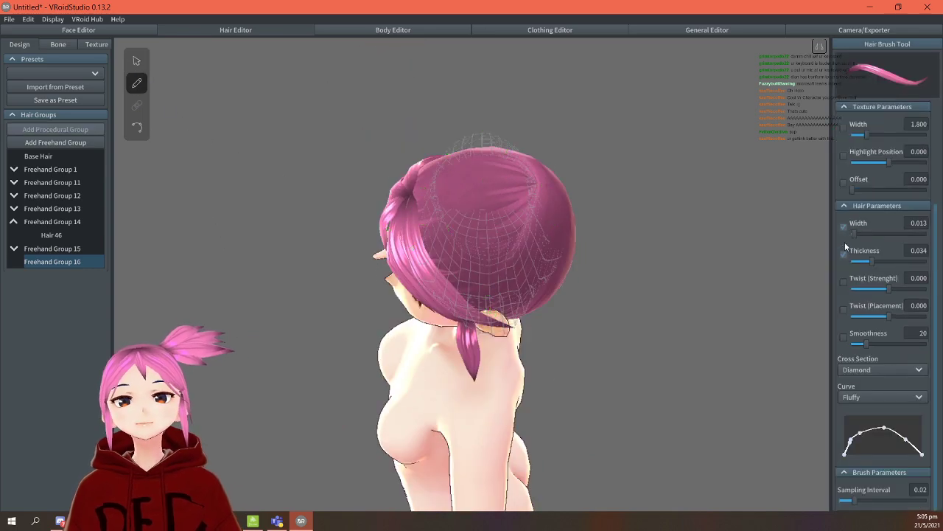
{"action": "left_click_drag", "start_coordinate": [860, 233], "coordinate": [883, 234]}
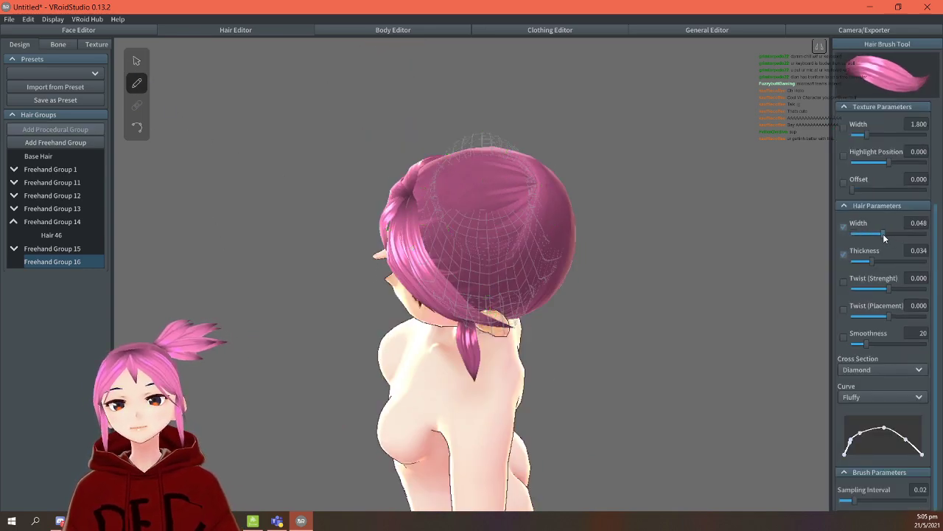
{"action": "right_click_drag", "start_coordinate": [682, 272], "coordinate": [650, 271]}
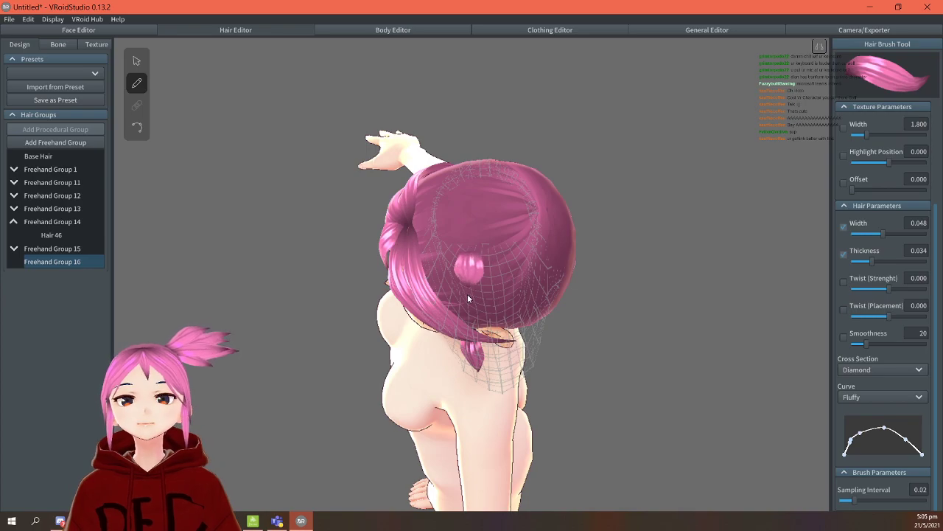
Try two wide strands running out along the extended guide mesh, then delete both.
{"action": "left_click_drag", "start_coordinate": [467, 294], "coordinate": [453, 387]}
{"action": "mouse_move", "coordinate": [472, 255]}
{"action": "left_mouse_down"}
{"action": "mouse_move", "coordinate": [492, 263]}
{"action": "mouse_move", "coordinate": [555, 384]}
{"action": "left_mouse_up"}
{"action": "right_click_drag", "start_coordinate": [555, 384], "coordinate": [623, 344]}
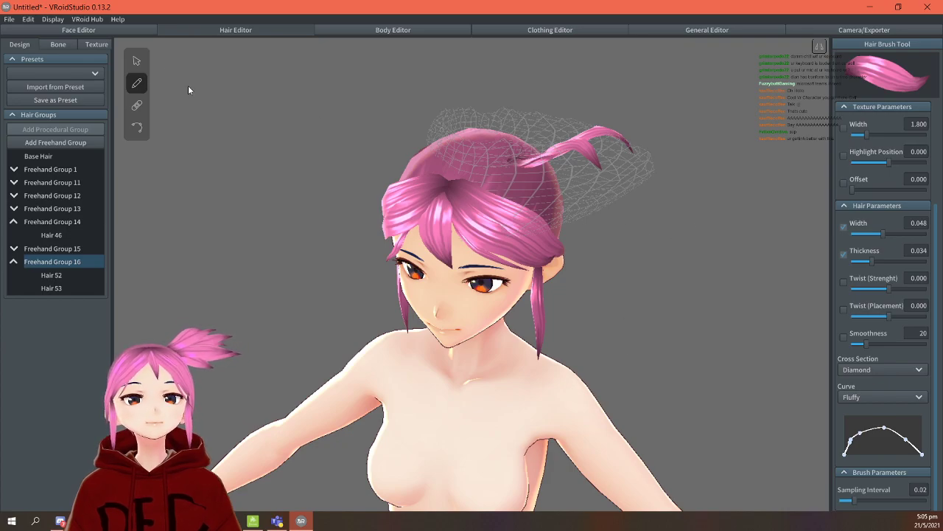
{"action": "left_click", "coordinate": [137, 61]}
{"action": "left_click", "coordinate": [615, 146]}
{"action": "mouse_move", "coordinate": [665, 132]}
{"action": "left_mouse_down"}
{"action": "mouse_move", "coordinate": [667, 113]}
{"action": "mouse_move", "coordinate": [667, 137]}
{"action": "left_mouse_up"}
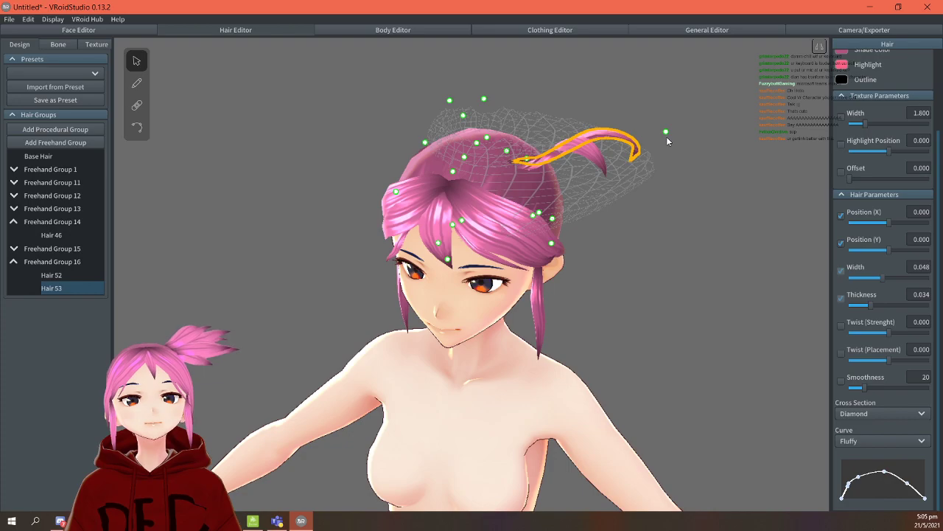
{"action": "key", "text": "Delete"}
Try two shorter strands from the side of the crown outward, check their control points, and delete both.
{"action": "right_click_drag", "start_coordinate": [666, 136], "coordinate": [661, 158]}
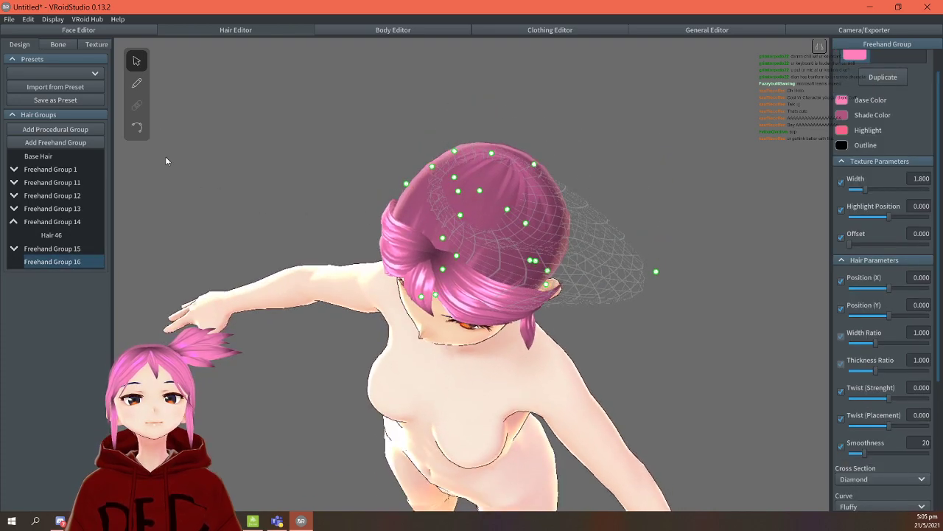
{"action": "left_click", "coordinate": [140, 85]}
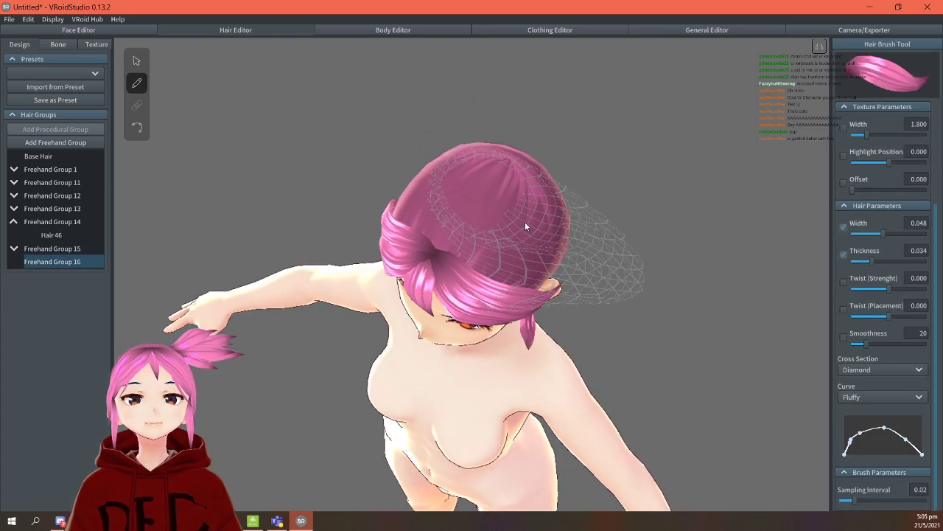
{"action": "left_click_drag", "start_coordinate": [525, 222], "coordinate": [580, 278]}
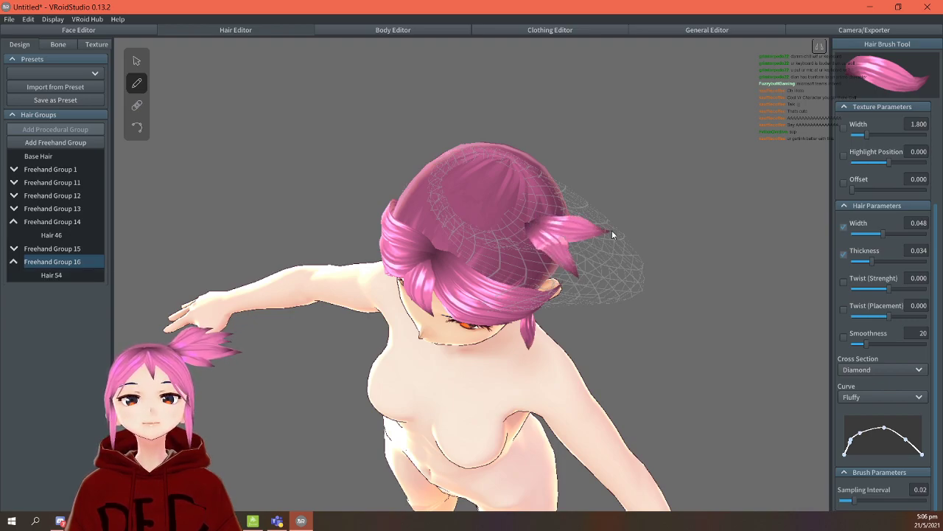
{"action": "right_click_drag", "start_coordinate": [618, 232], "coordinate": [677, 230]}
{"action": "left_click", "coordinate": [136, 126]}
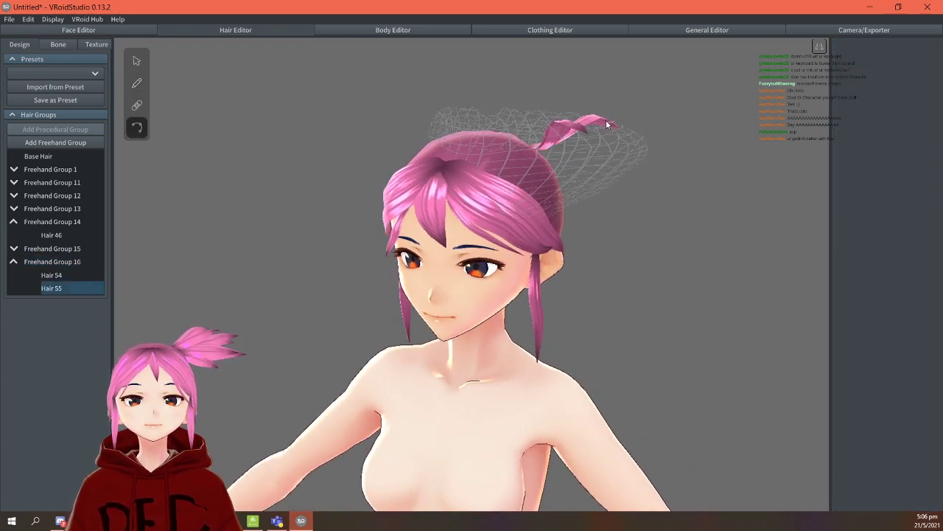
{"action": "left_click", "coordinate": [591, 120]}
{"action": "right_click_drag", "start_coordinate": [649, 144], "coordinate": [672, 170]}
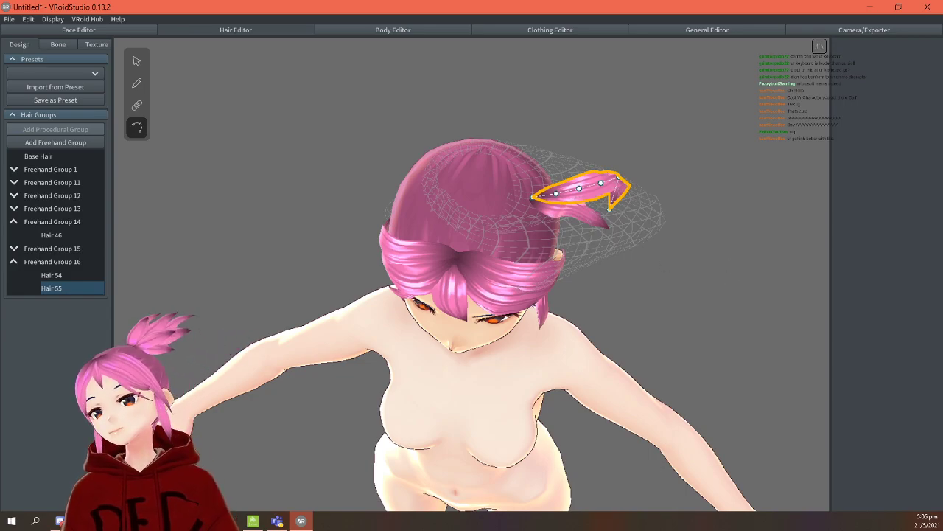
{"action": "mouse_move", "coordinate": [670, 276]}
{"action": "right_mouse_down"}
{"action": "mouse_move", "coordinate": [674, 255]}
{"action": "mouse_move", "coordinate": [648, 250]}
{"action": "mouse_move", "coordinate": [707, 277]}
{"action": "mouse_move", "coordinate": [691, 254]}
{"action": "right_mouse_up"}
{"action": "key", "text": "Delete"}
{"action": "key", "text": "Delete"}
Move the outstretched tip of Freehand Group 16's guide mesh inward and slightly upward.
{"action": "right_click_drag", "start_coordinate": [556, 266], "coordinate": [553, 253]}
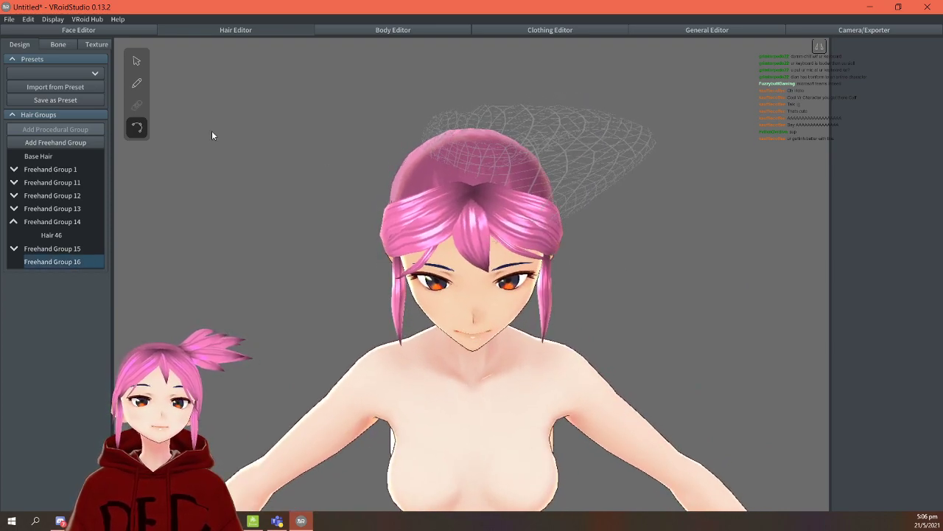
{"action": "left_click", "coordinate": [145, 64]}
{"action": "left_click_drag", "start_coordinate": [525, 152], "coordinate": [519, 160]}
{"action": "left_click_drag", "start_coordinate": [662, 107], "coordinate": [623, 96]}
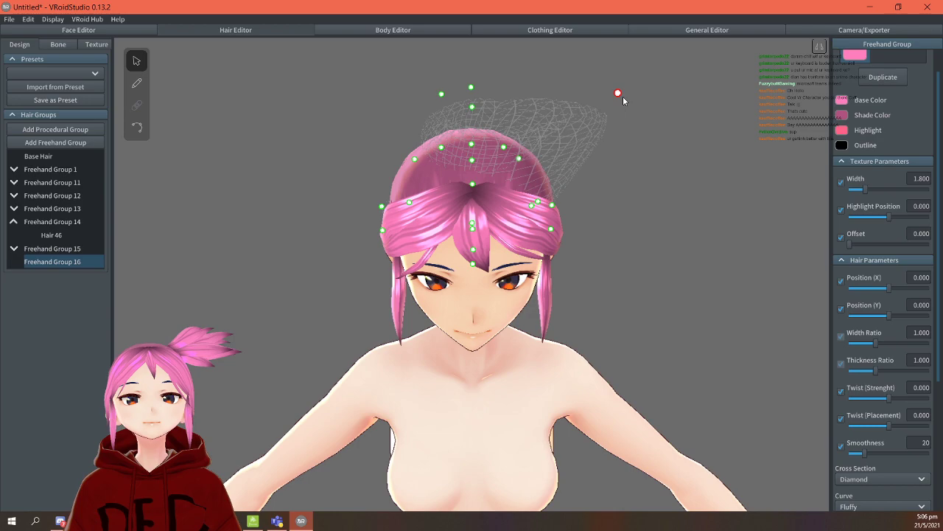
{"action": "left_click", "coordinate": [554, 207]}
{"action": "left_click", "coordinate": [52, 288]}
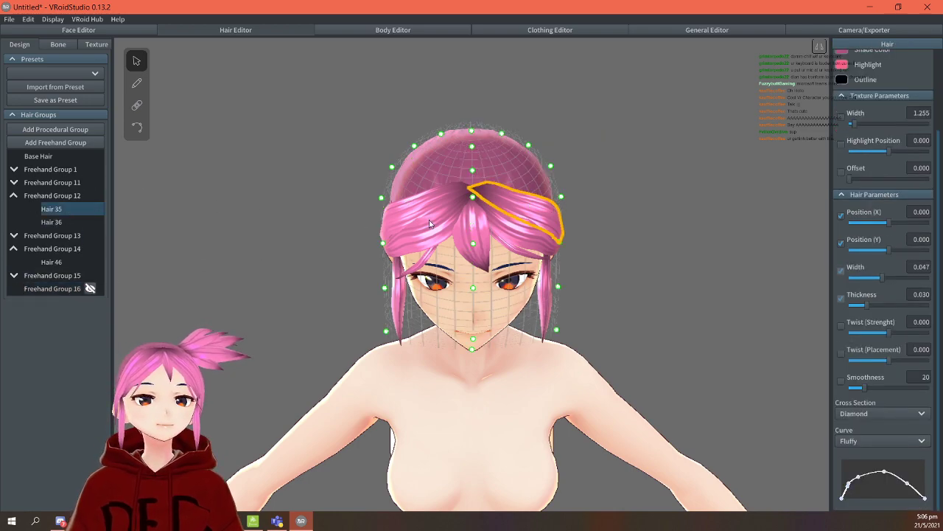
Shift the side points of Freehand Group 16's guide mesh up and inward onto the crown.
{"action": "left_click_drag", "start_coordinate": [545, 198], "coordinate": [530, 157]}
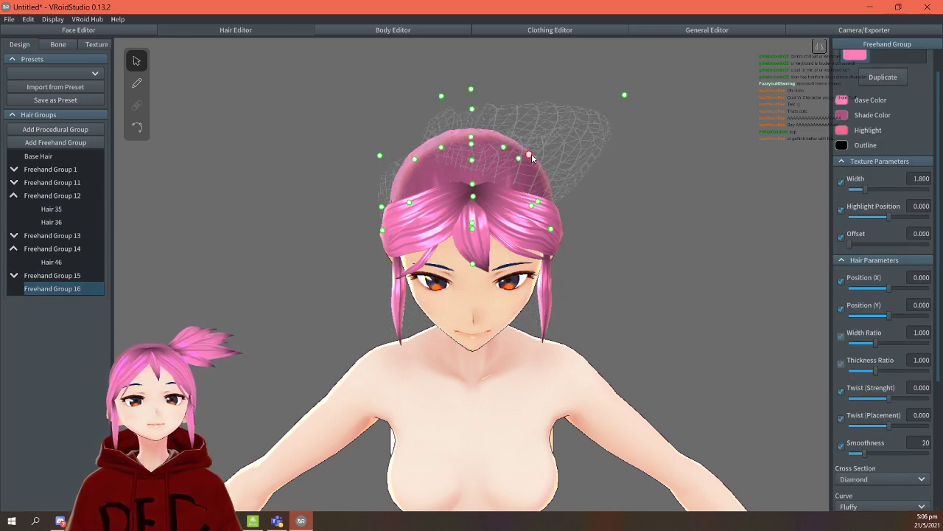
{"action": "left_click_drag", "start_coordinate": [551, 230], "coordinate": [472, 157]}
{"action": "right_click_drag", "start_coordinate": [532, 159], "coordinate": [601, 212]}
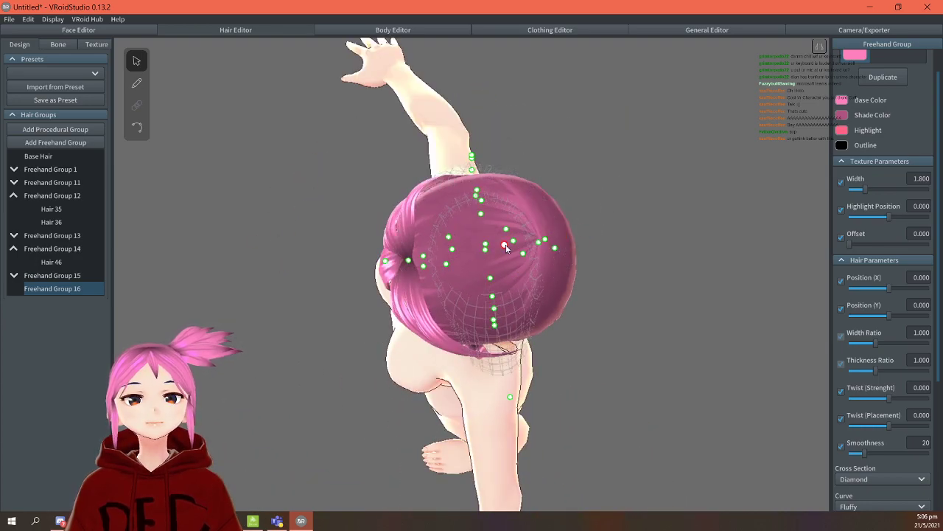
{"action": "mouse_move", "coordinate": [630, 247]}
{"action": "right_mouse_down"}
{"action": "mouse_move", "coordinate": [634, 216]}
{"action": "mouse_move", "coordinate": [696, 219]}
{"action": "mouse_move", "coordinate": [677, 227]}
{"action": "mouse_move", "coordinate": [661, 212]}
{"action": "mouse_move", "coordinate": [623, 235]}
{"action": "right_mouse_up"}
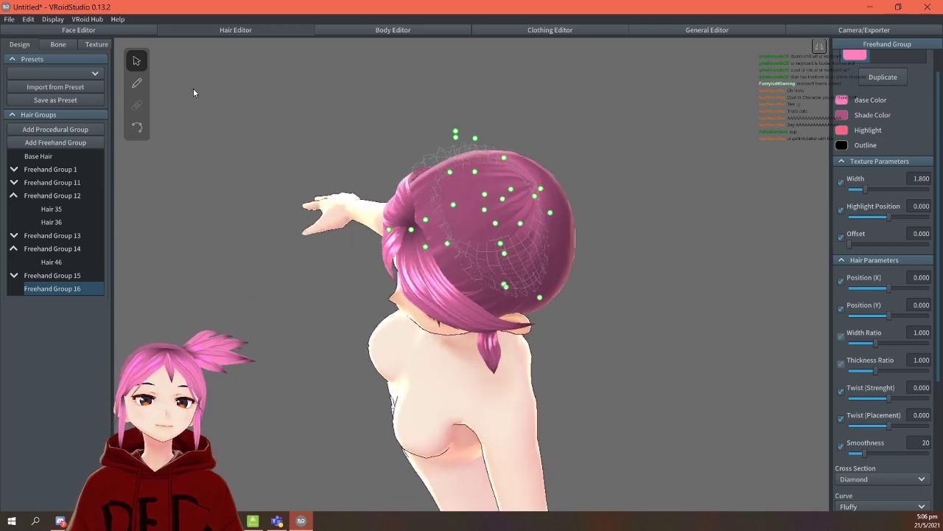
Paint two strands side by side on Freehand Group 16's guide mesh, running from the crown outward as a tuft.
{"action": "left_click", "coordinate": [140, 86]}
{"action": "right_click_drag", "start_coordinate": [681, 203], "coordinate": [551, 264]}
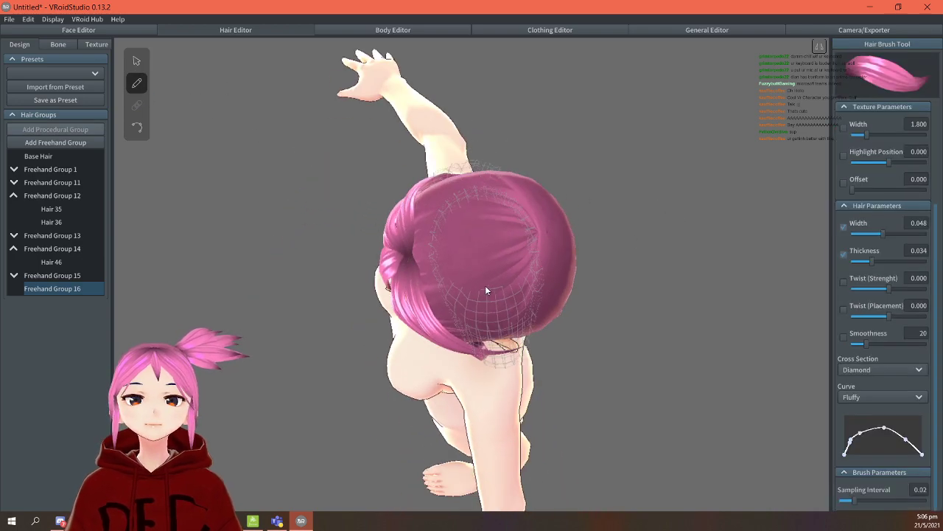
{"action": "left_click_drag", "start_coordinate": [486, 333], "coordinate": [494, 378]}
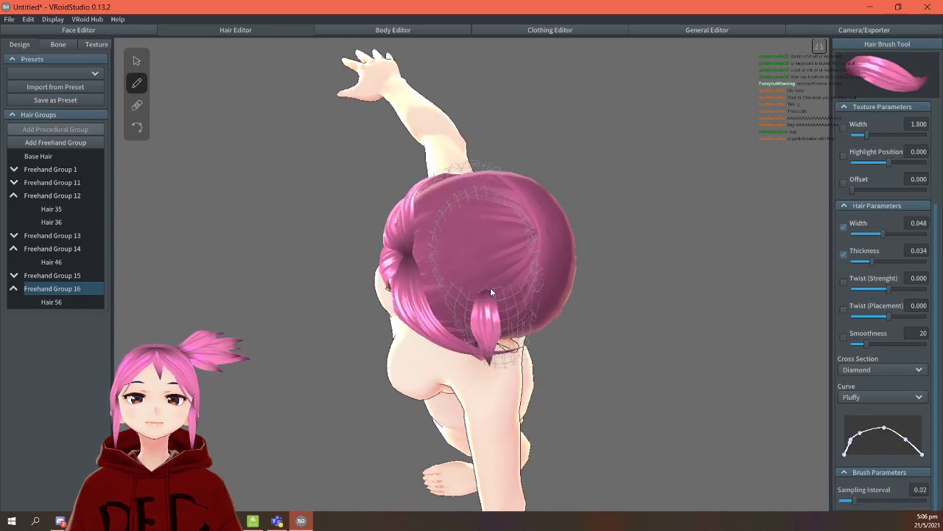
{"action": "mouse_move", "coordinate": [491, 292]}
{"action": "left_mouse_down"}
{"action": "mouse_move", "coordinate": [516, 346]}
{"action": "mouse_move", "coordinate": [535, 359]}
{"action": "left_mouse_up"}
{"action": "right_click_drag", "start_coordinate": [585, 299], "coordinate": [615, 289]}
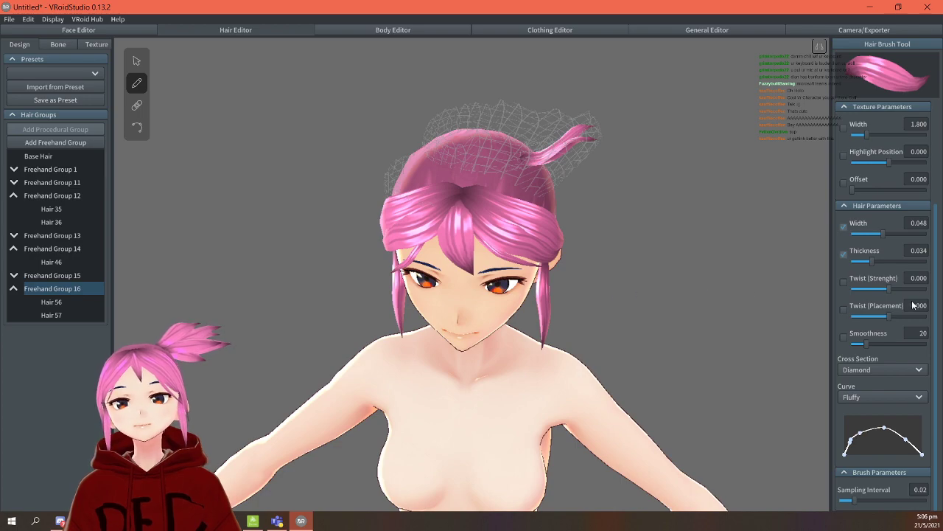
Set the hair brush thickness to 0.013 and Hair 57's thickness to 0.077, then check the tuft from the front.
{"action": "mouse_move", "coordinate": [872, 265]}
{"action": "left_mouse_down"}
{"action": "mouse_move", "coordinate": [910, 262]}
{"action": "mouse_move", "coordinate": [855, 267]}
{"action": "left_mouse_up"}
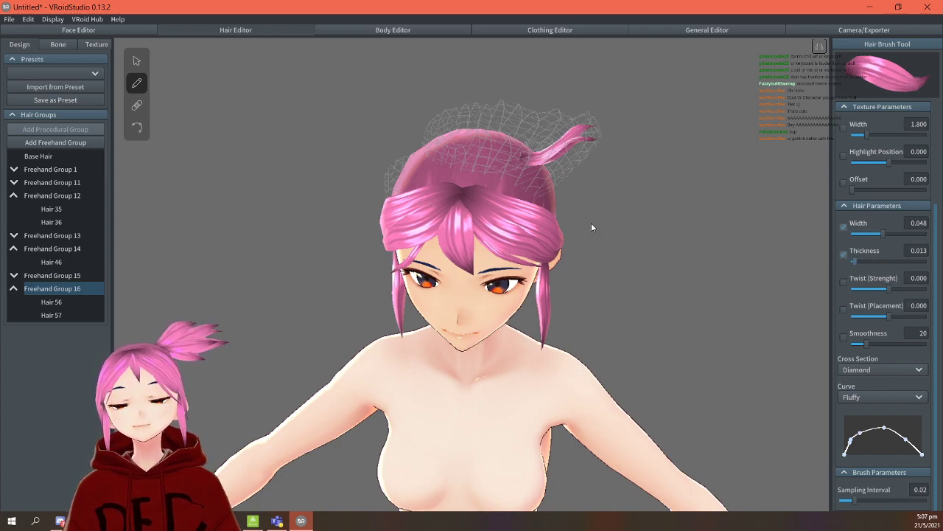
{"action": "left_click", "coordinate": [139, 64]}
{"action": "left_click_drag", "start_coordinate": [872, 305], "coordinate": [910, 311]}
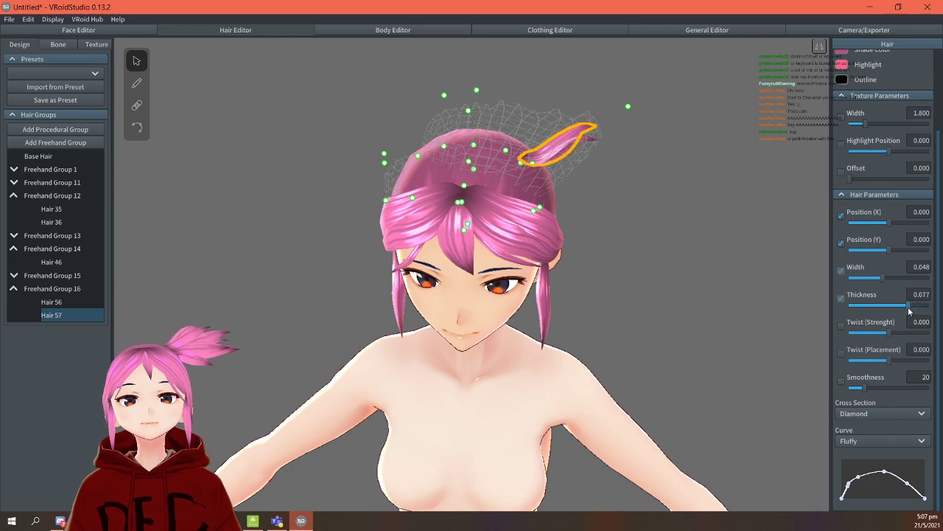
{"action": "left_click", "coordinate": [586, 139]}
{"action": "right_click_drag", "start_coordinate": [659, 148], "coordinate": [665, 152]}
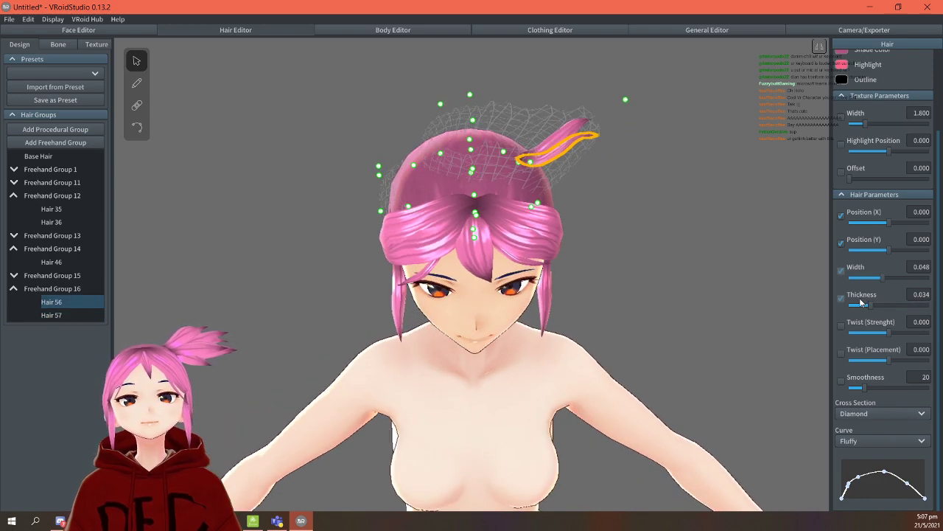
{"action": "left_click", "coordinate": [706, 230]}
{"action": "right_click_drag", "start_coordinate": [707, 230], "coordinate": [685, 200]}
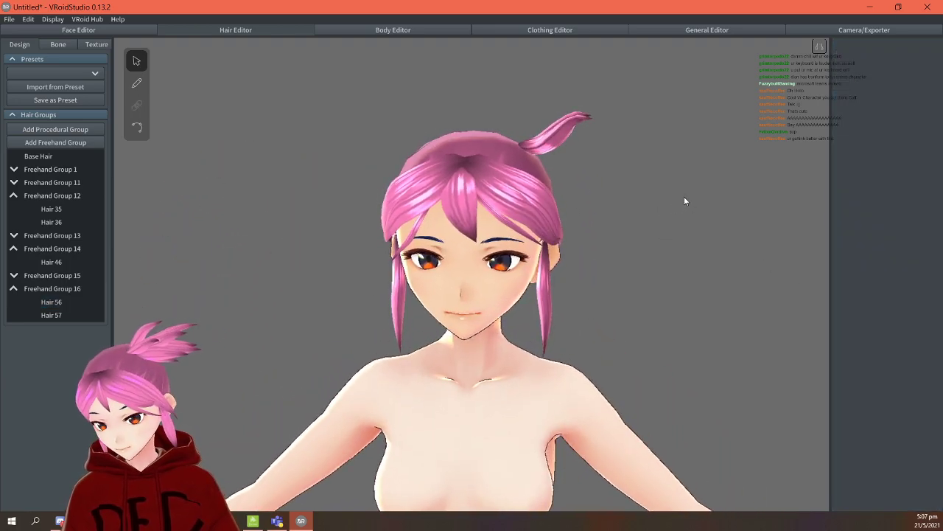
{"action": "right_click_drag", "start_coordinate": [684, 196], "coordinate": [672, 198]}
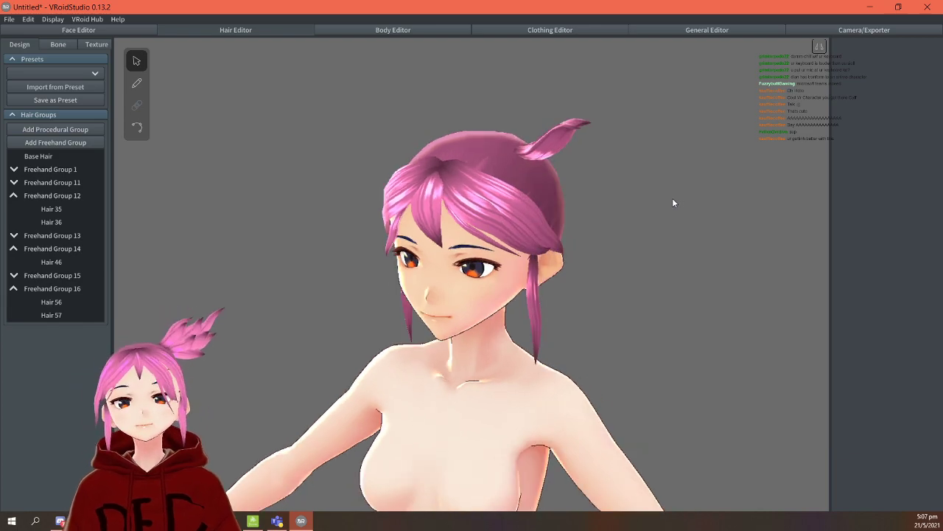
Add another freehand hair group below Freehand Group 16 and take a brief look at the body parameters.
{"action": "left_click", "coordinate": [56, 288]}
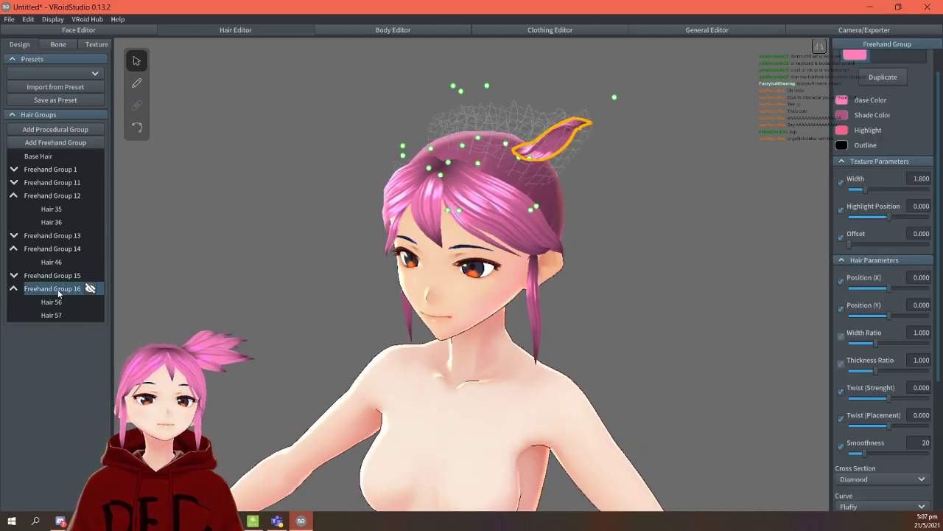
{"action": "left_click", "coordinate": [50, 143]}
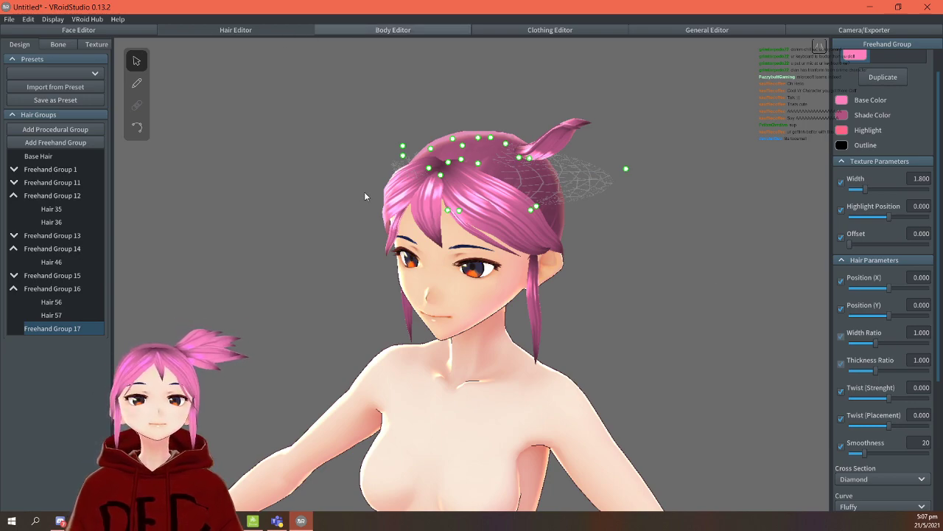
{"action": "left_click", "coordinate": [419, 33]}
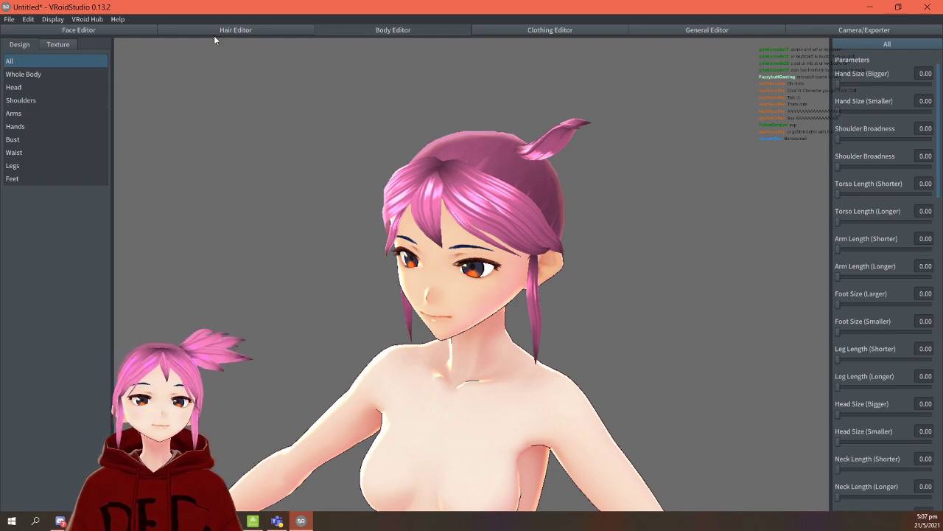
{"action": "left_click", "coordinate": [234, 32]}
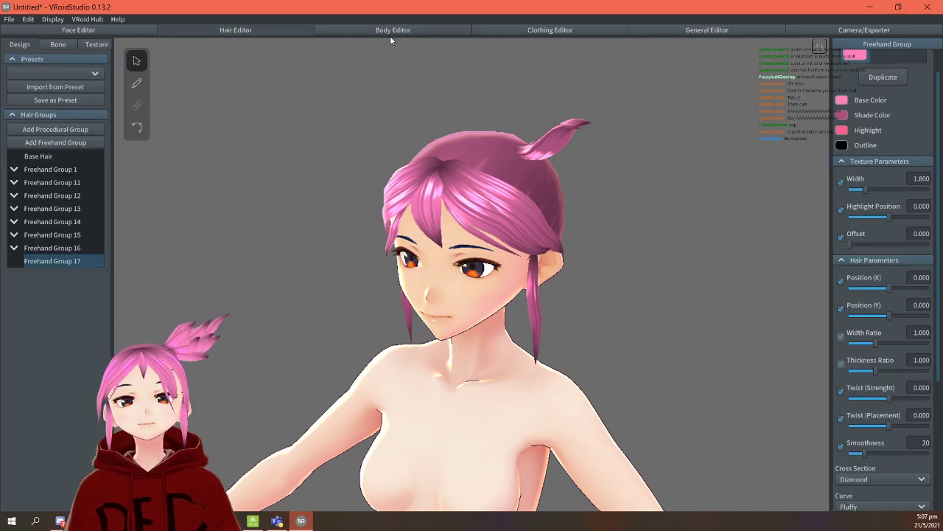
Try the Uniform (Skirt) clothing preset on the character.
{"action": "left_click", "coordinate": [507, 30]}
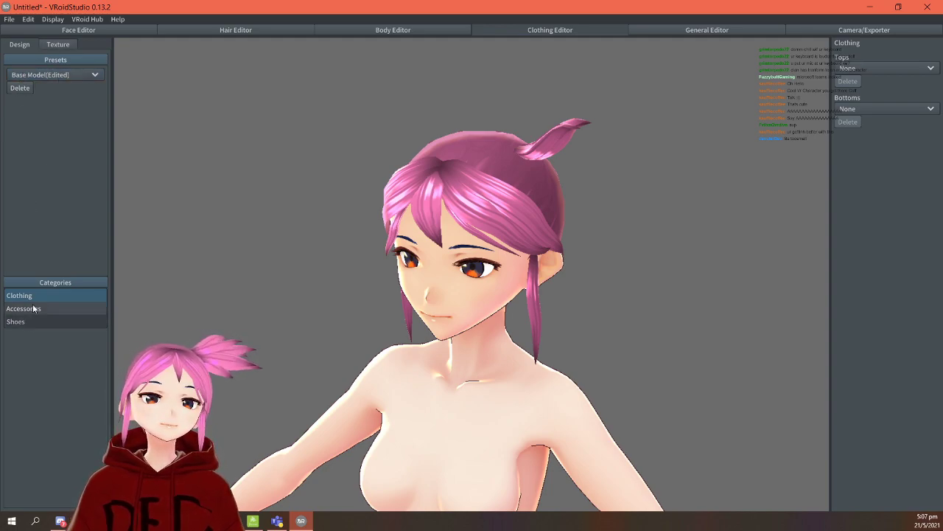
{"action": "left_click", "coordinate": [73, 75]}
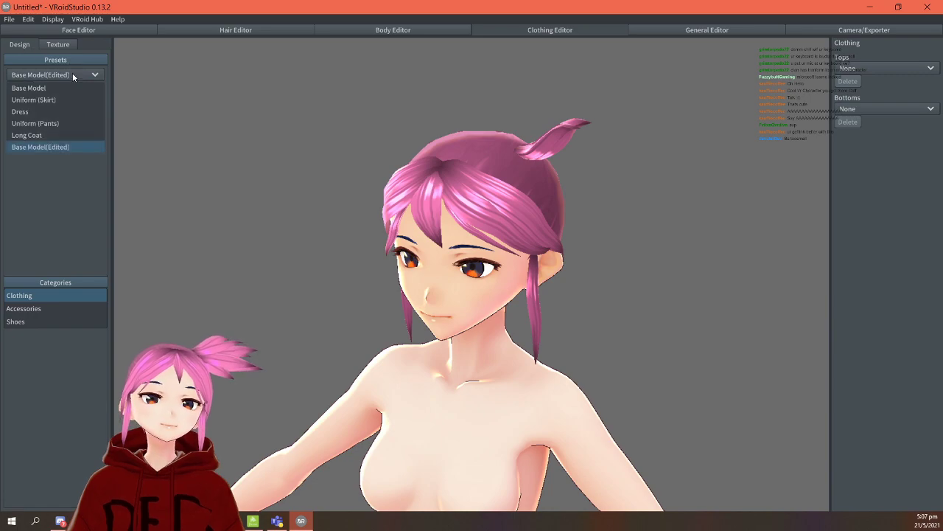
{"action": "left_click", "coordinate": [67, 97]}
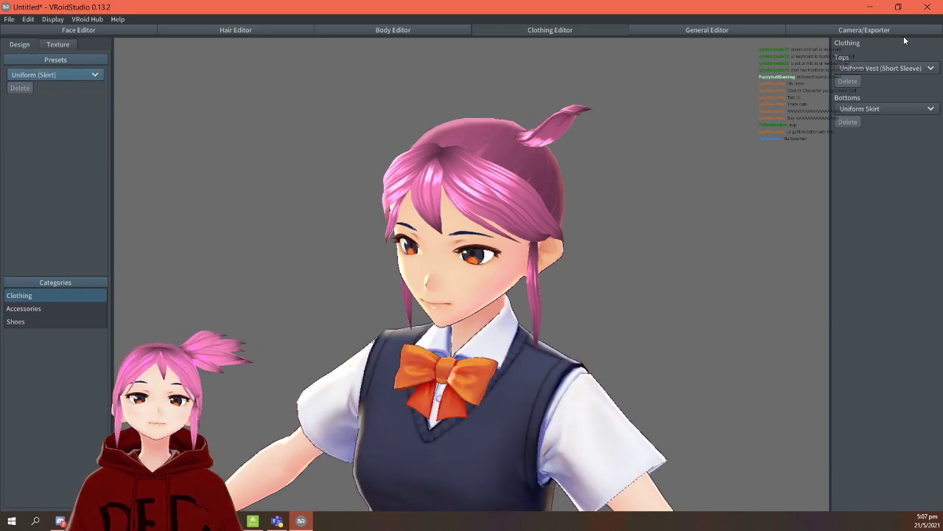
Switch the clothing back to the Base Model preset and look at its texture page.
{"action": "left_click", "coordinate": [37, 75]}
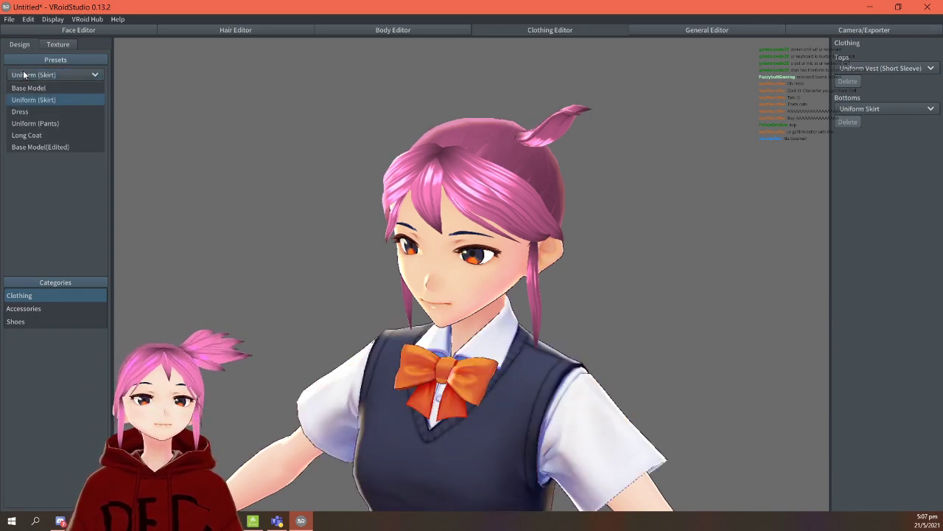
{"action": "left_click", "coordinate": [28, 88]}
{"action": "left_click", "coordinate": [59, 44]}
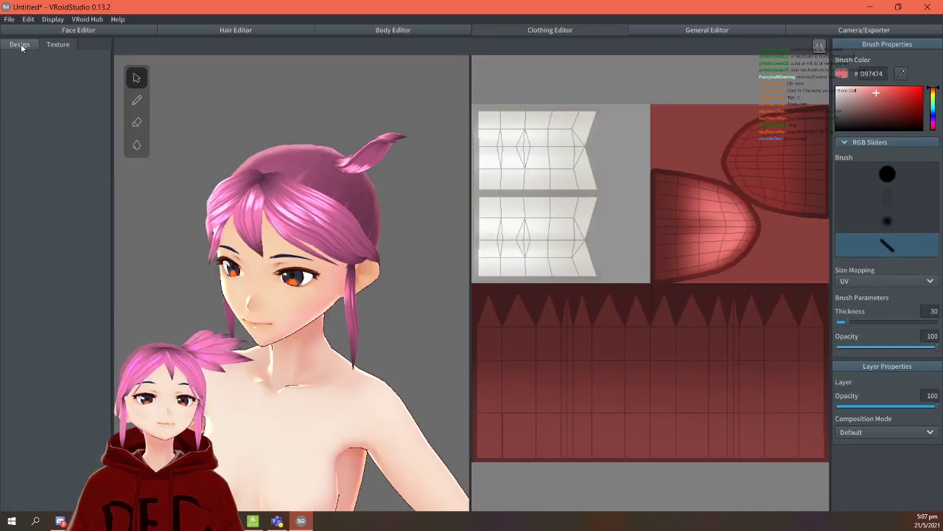
{"action": "left_click", "coordinate": [26, 49]}
Apply the Long Coat clothing preset and add two new layers to the Long Coat (High Neck) texture.
{"action": "left_click", "coordinate": [44, 75]}
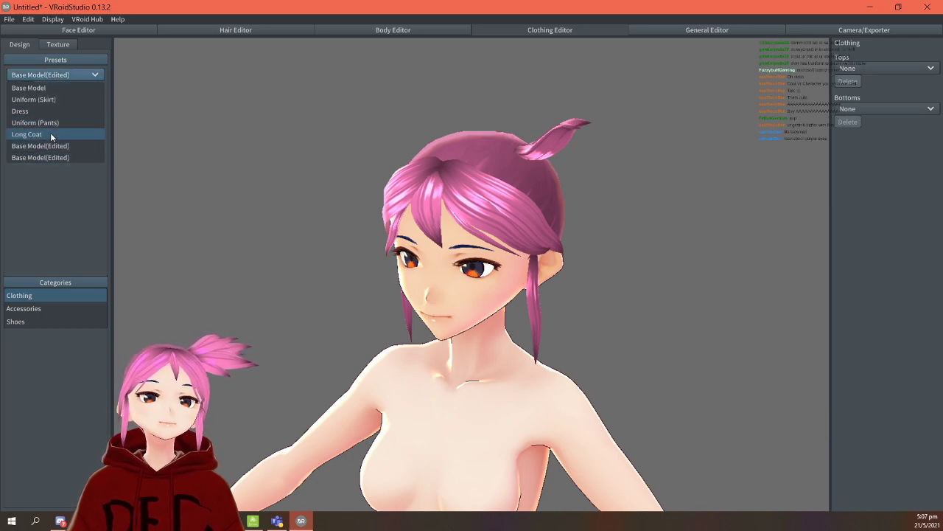
{"action": "left_click", "coordinate": [27, 134]}
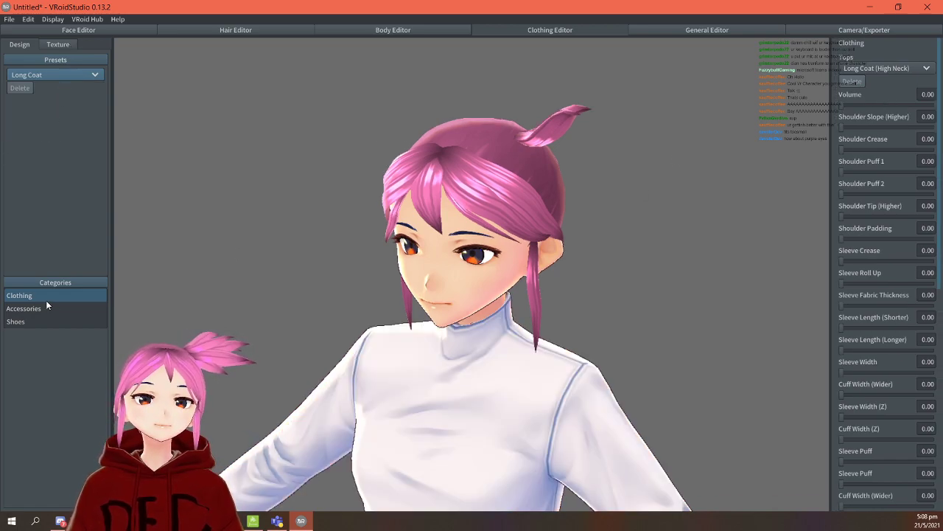
{"action": "left_click", "coordinate": [68, 42]}
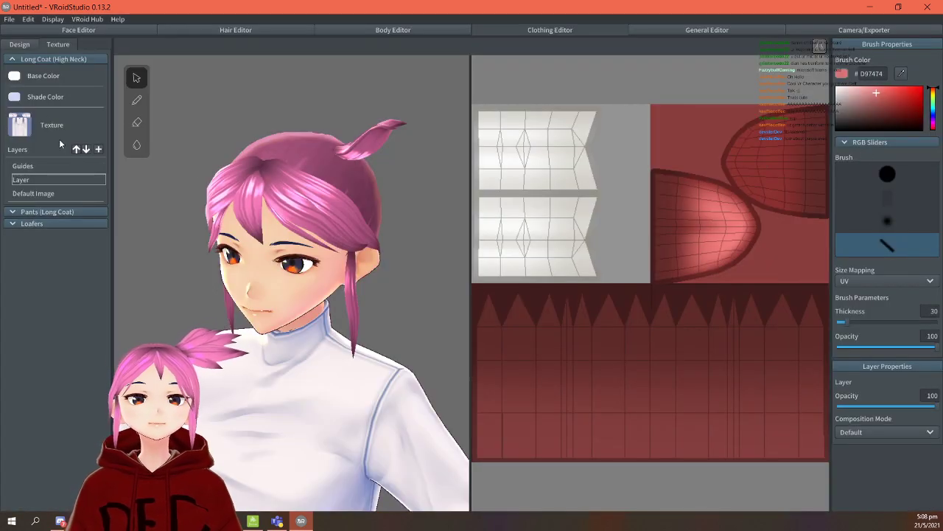
{"action": "left_click", "coordinate": [99, 150]}
{"action": "left_click", "coordinate": [99, 151]}
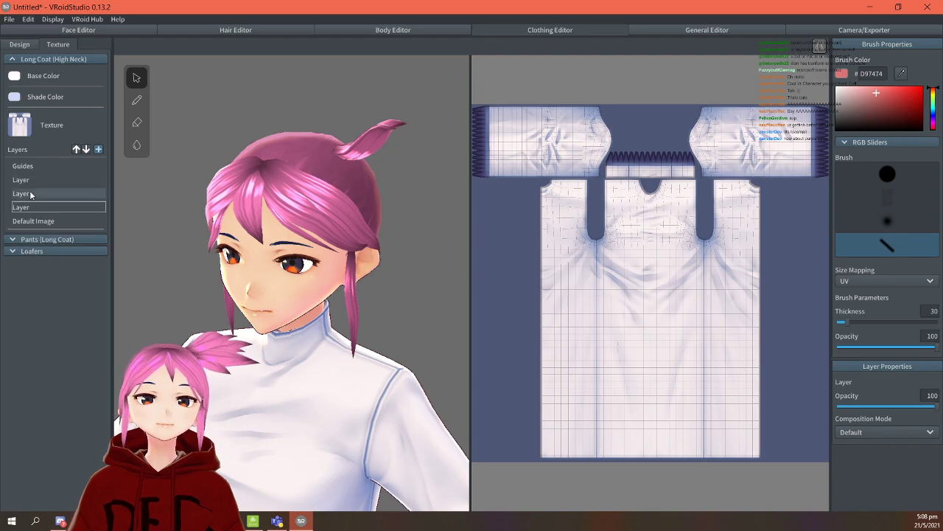
Import the image インナー白 from the Downloads folder into the coat texture layer just above Default Image.
{"action": "right_click", "coordinate": [41, 203]}
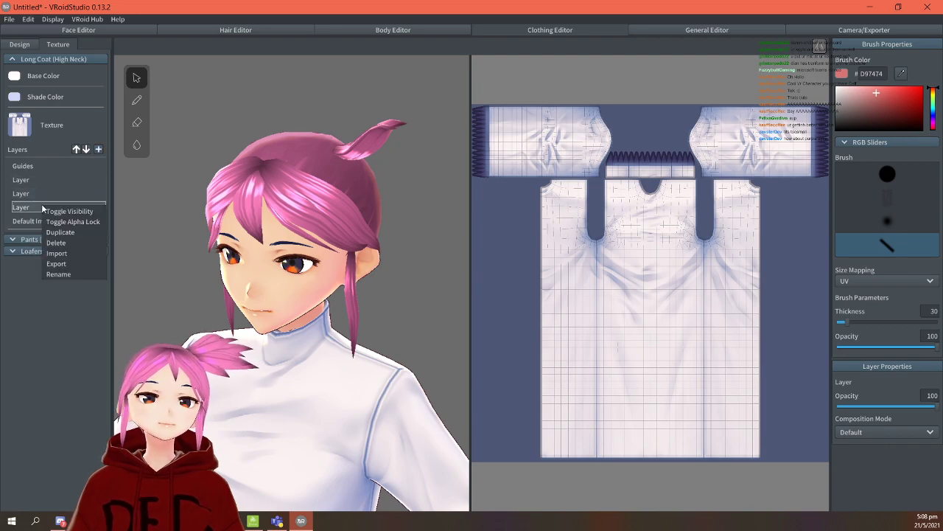
{"action": "left_click", "coordinate": [56, 254]}
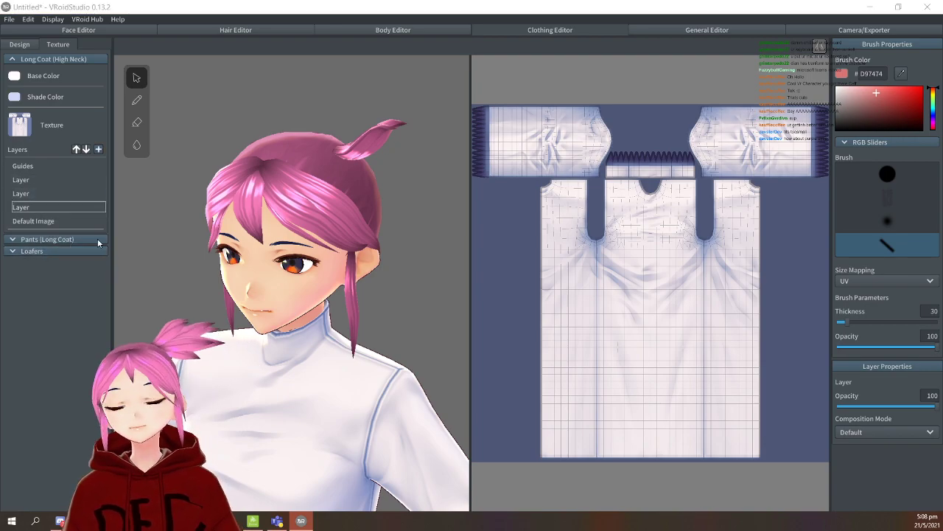
{"action": "scroll", "coordinate": [613, 168], "scroll_direction": "down", "scroll_amount": 5}
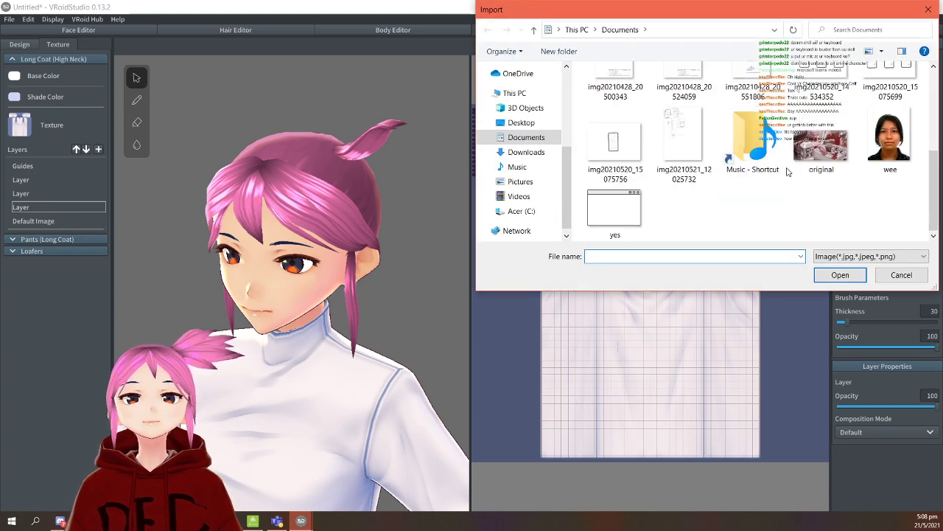
{"action": "scroll", "coordinate": [708, 140], "scroll_direction": "up", "scroll_amount": 10}
{"action": "left_click", "coordinate": [514, 93]}
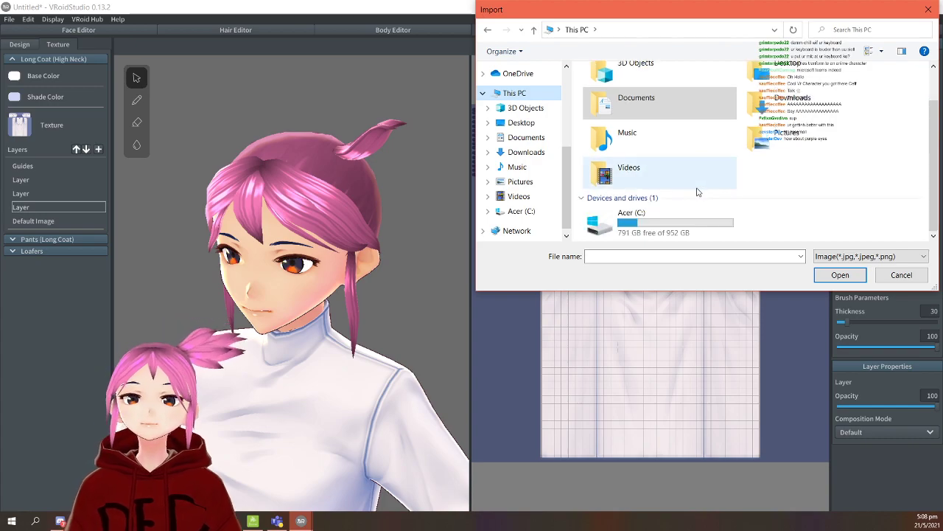
{"action": "scroll", "coordinate": [531, 110], "scroll_direction": "up", "scroll_amount": 2}
{"action": "left_click", "coordinate": [536, 84]}
{"action": "scroll", "coordinate": [542, 92], "scroll_direction": "up", "scroll_amount": 2}
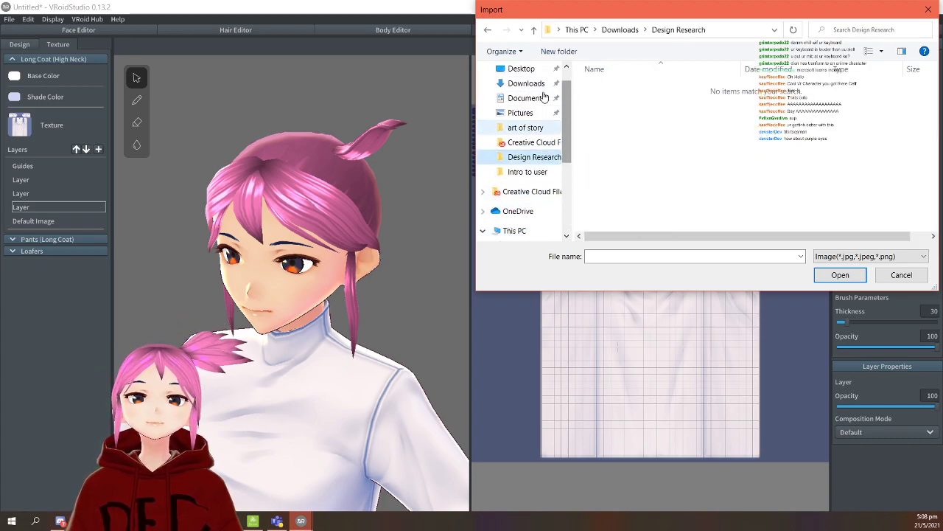
{"action": "left_click", "coordinate": [541, 84]}
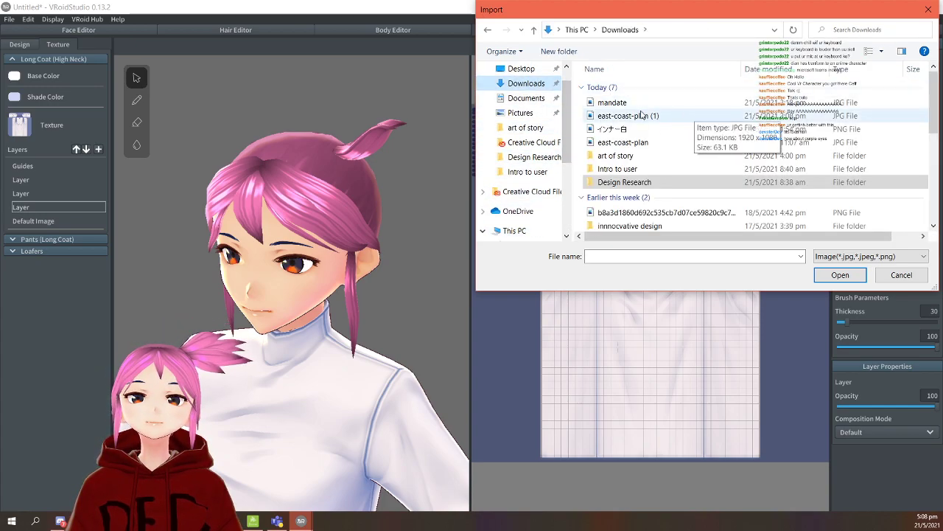
{"action": "left_click", "coordinate": [614, 129]}
{"action": "left_click", "coordinate": [839, 275]}
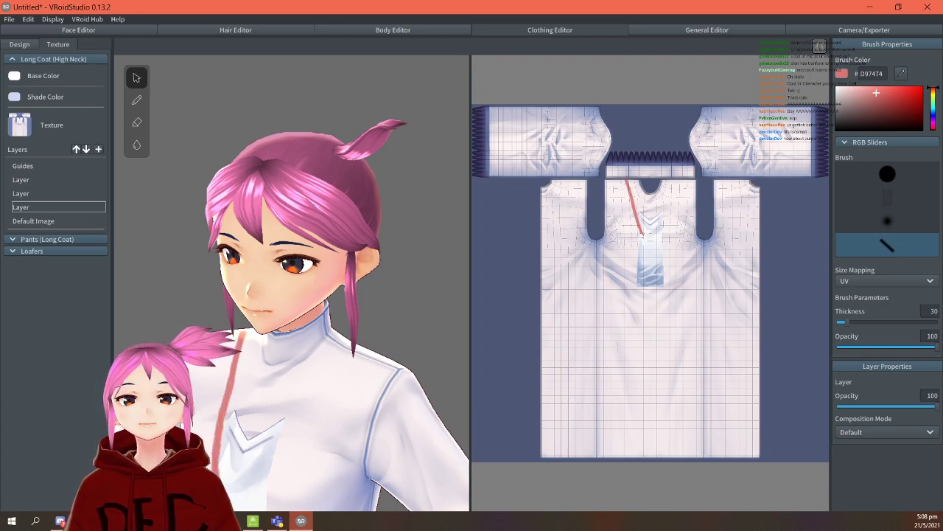
Try a red V-shaped line across the coat's chest, then undo the line and the imported image.
{"action": "left_click_drag", "start_coordinate": [658, 220], "coordinate": [682, 186]}
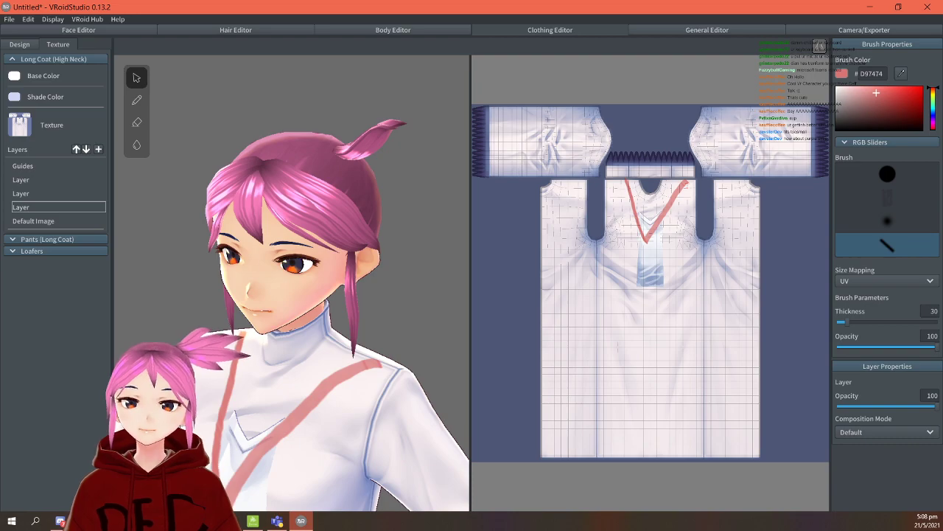
{"action": "key", "text": "ctrl+z"}
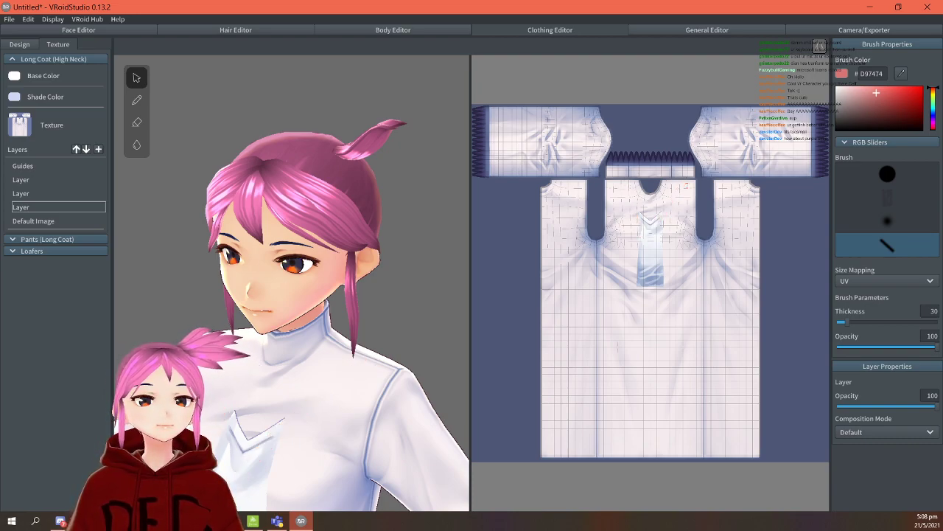
{"action": "key", "text": "ctrl+z"}
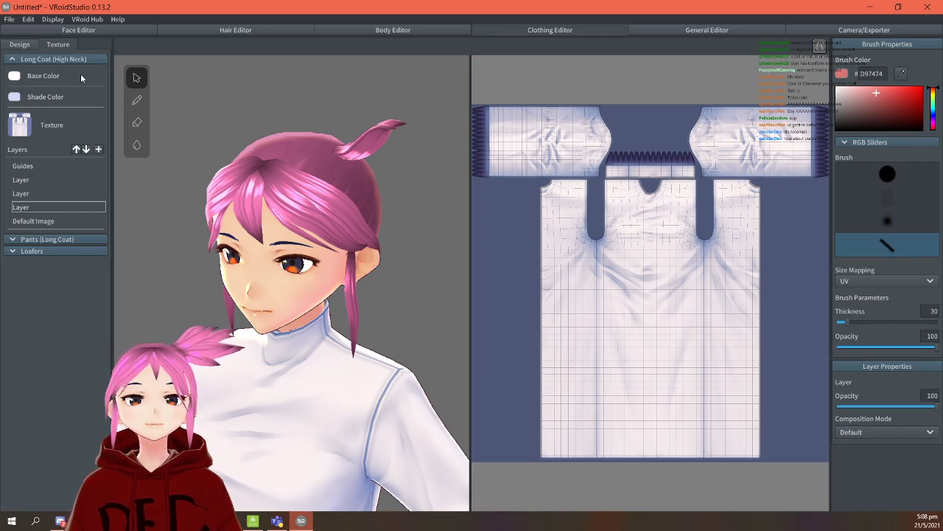
Replace the edited long coat with the Dress clothing preset.
{"action": "left_click", "coordinate": [60, 59]}
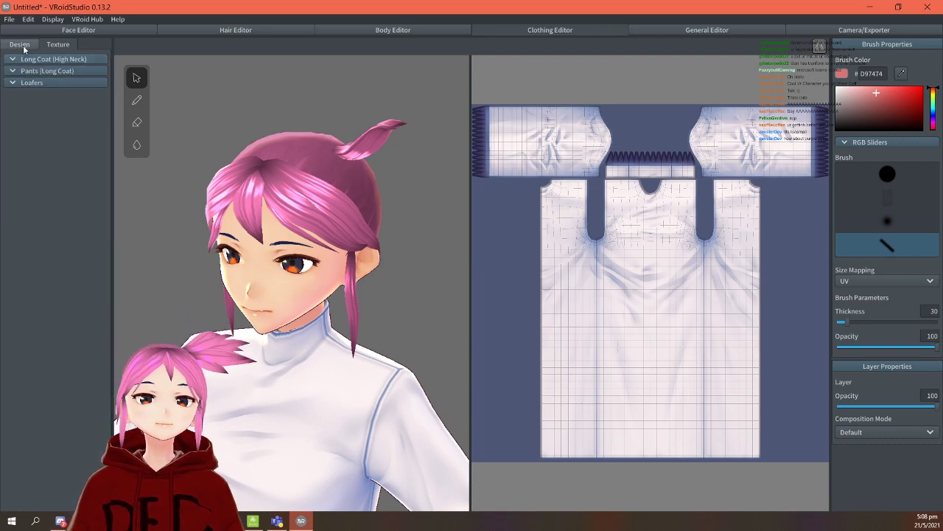
{"action": "left_click", "coordinate": [36, 44]}
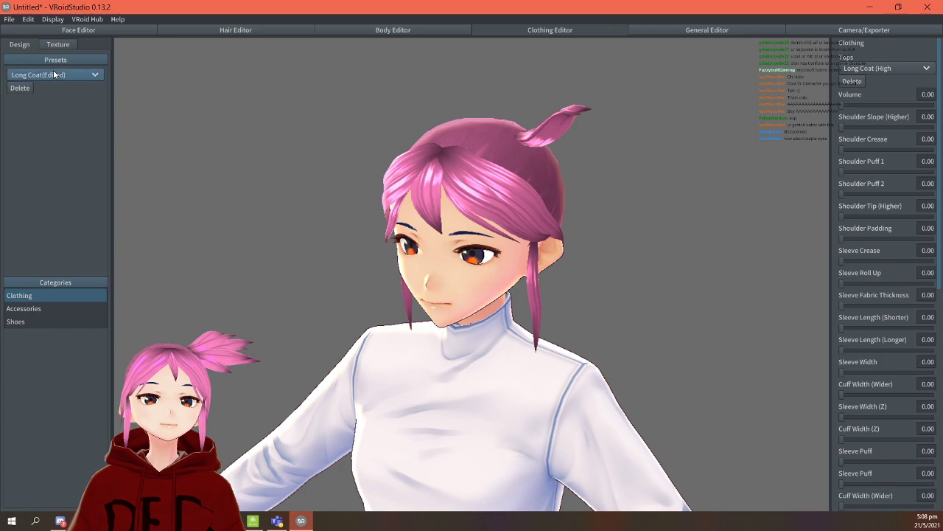
{"action": "left_click", "coordinate": [54, 74]}
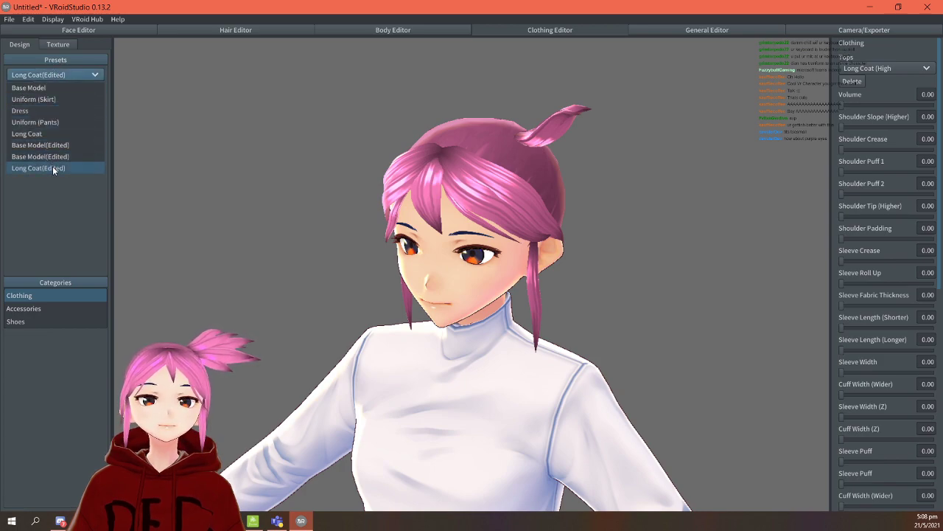
{"action": "left_click", "coordinate": [55, 111]}
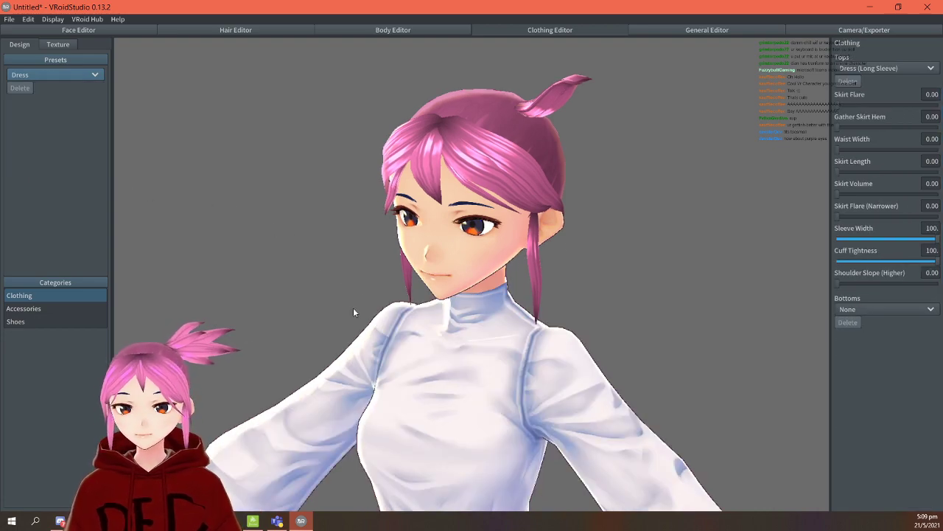
Switch the clothing preset to Base Model and choose Hoodie as the top.
{"action": "left_click", "coordinate": [63, 73]}
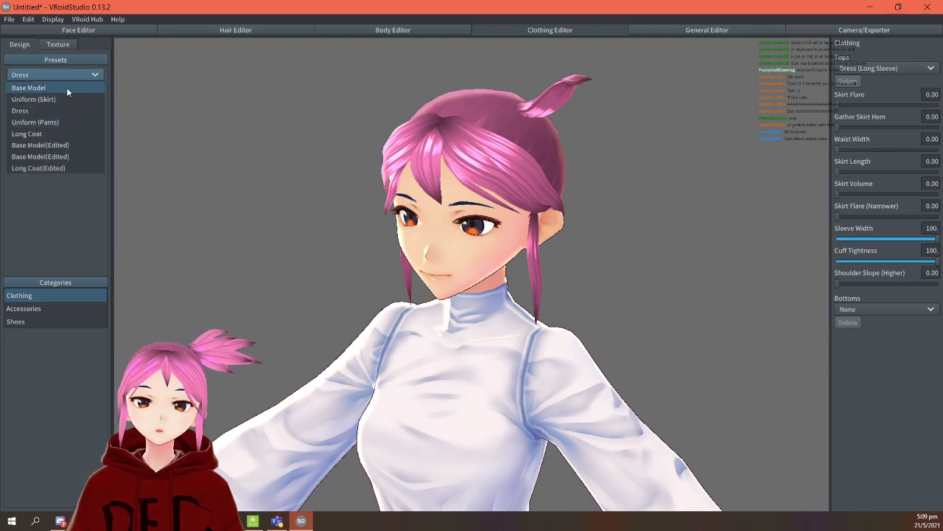
{"action": "left_click", "coordinate": [67, 89]}
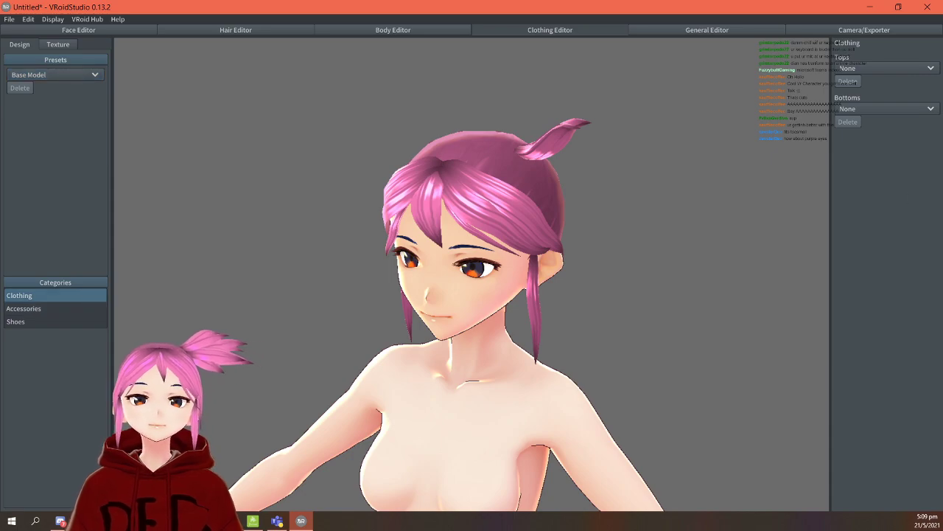
{"action": "left_click", "coordinate": [885, 68]}
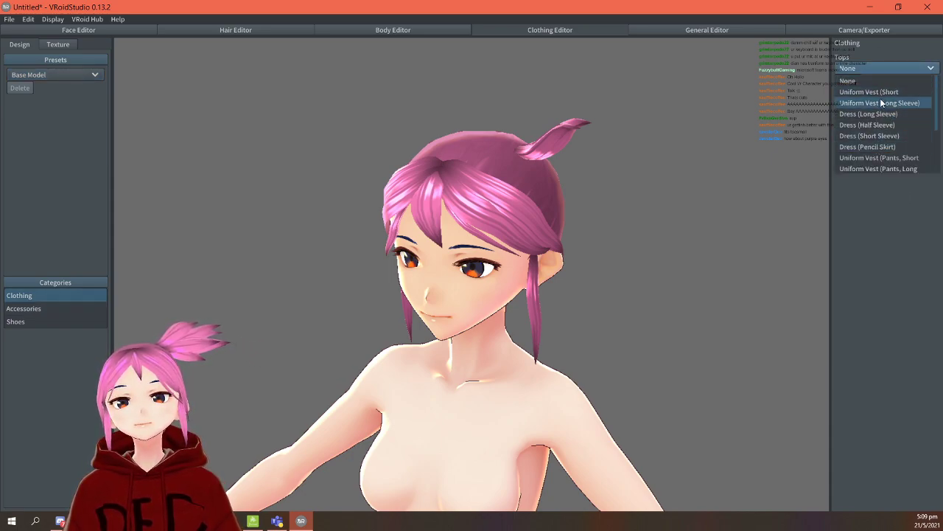
{"action": "scroll", "coordinate": [888, 110], "scroll_direction": "down", "scroll_amount": 3}
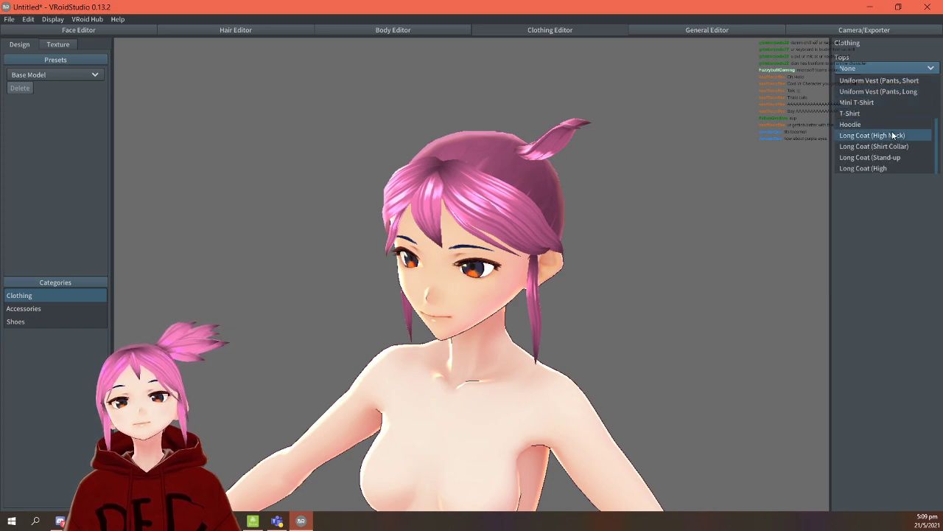
{"action": "left_click", "coordinate": [891, 124]}
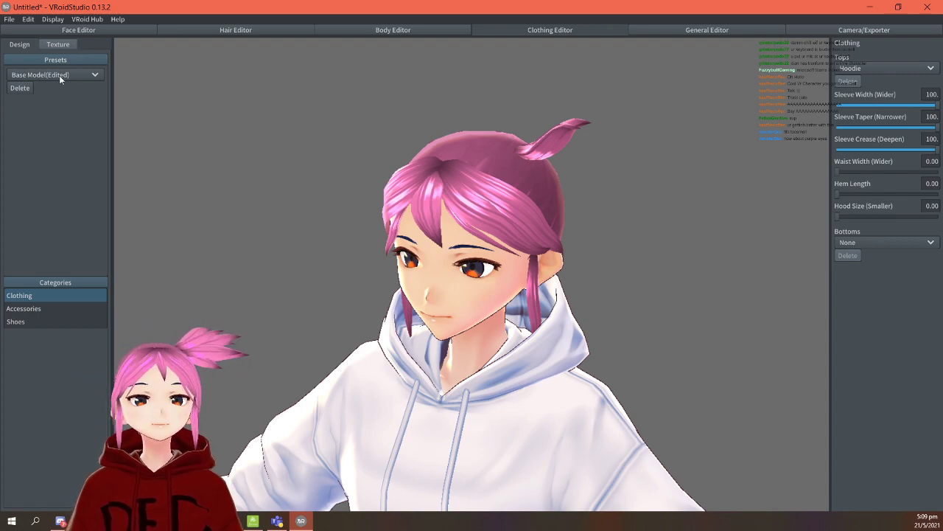
Add two new layers to the Hoodie texture and select the one just above Default Image.
{"action": "left_click", "coordinate": [59, 45]}
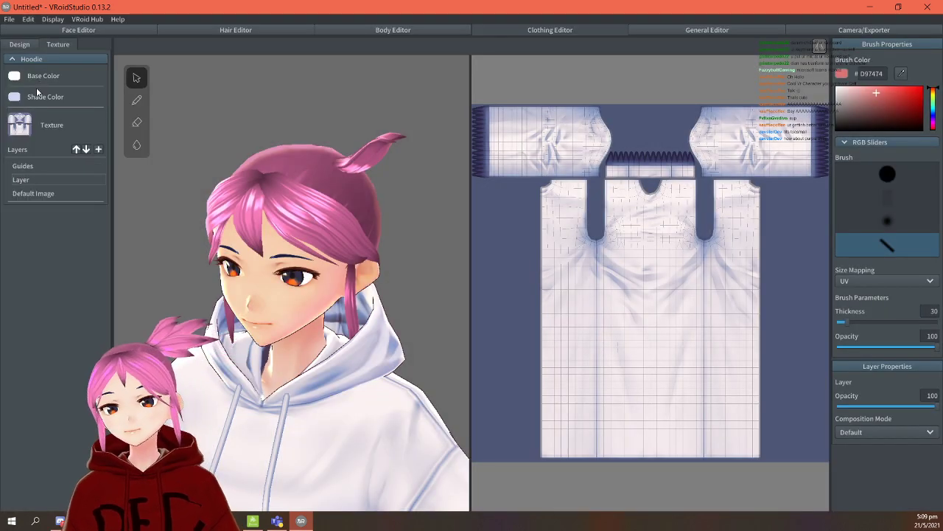
{"action": "left_click", "coordinate": [99, 150]}
{"action": "left_click", "coordinate": [99, 149]}
{"action": "left_click", "coordinate": [59, 206]}
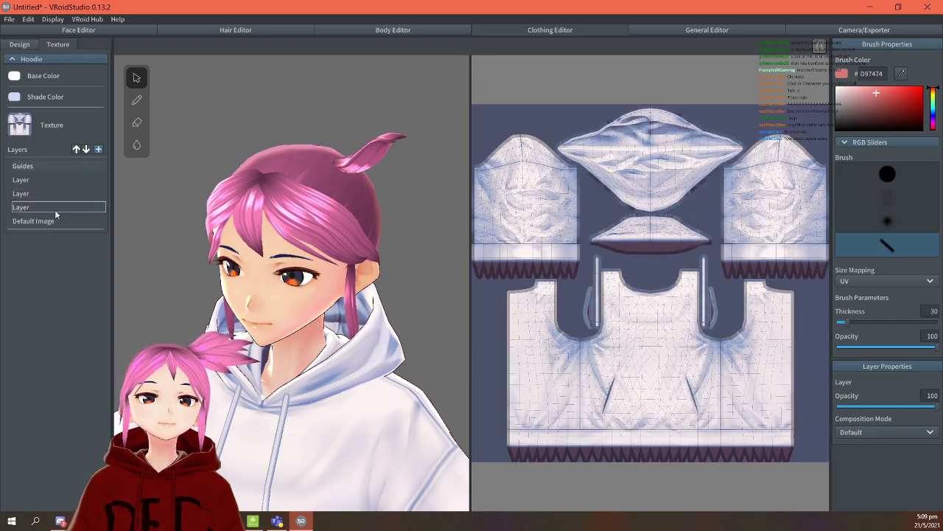
Import the image インナー白 from Downloads into the selected Hoodie layer and move that layer directly below Guides.
{"action": "right_click", "coordinate": [49, 202]}
{"action": "left_click", "coordinate": [73, 251]}
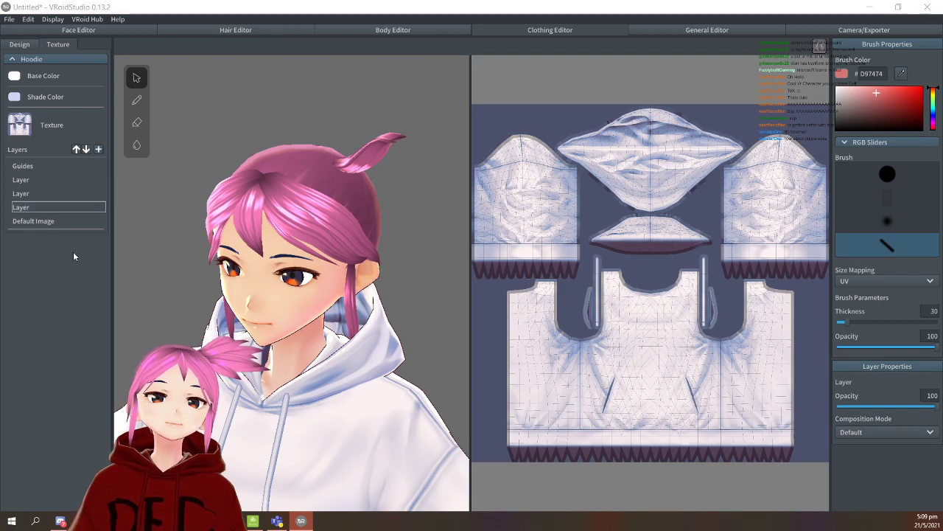
{"action": "left_click", "coordinate": [612, 129]}
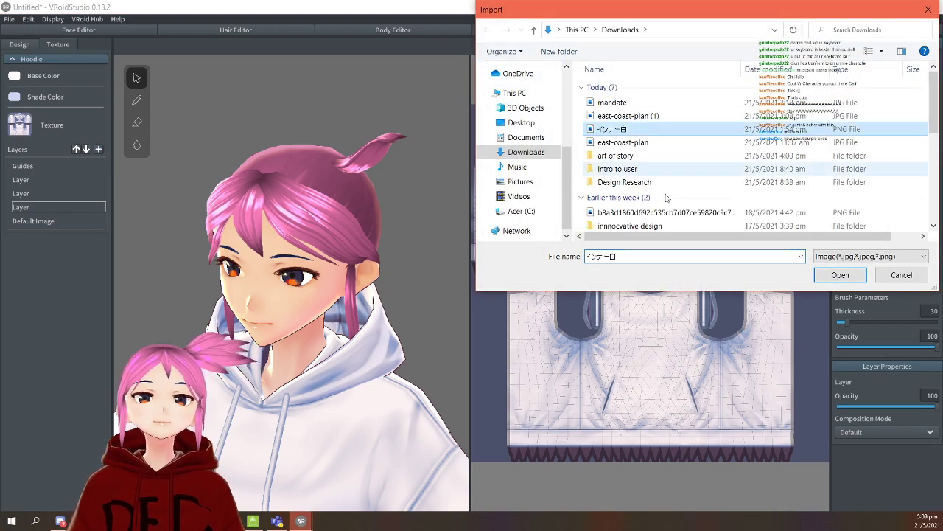
{"action": "left_click", "coordinate": [840, 274]}
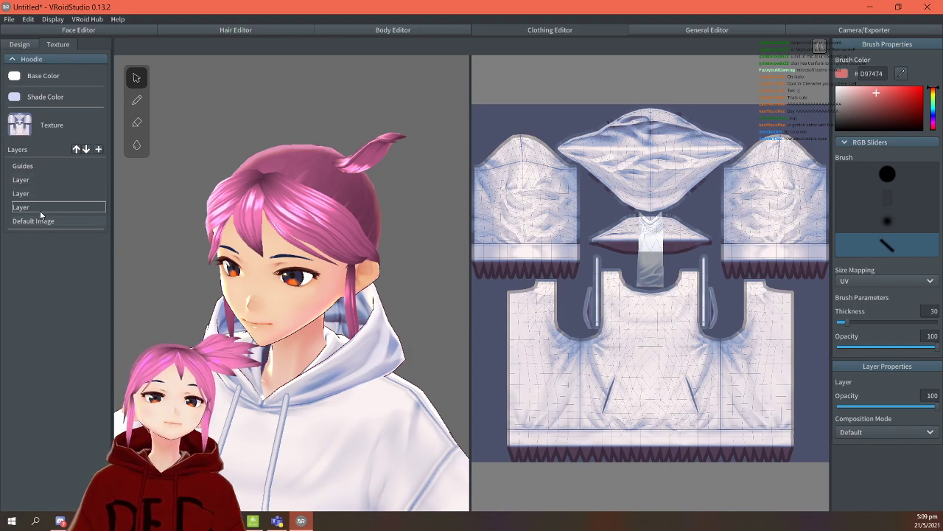
{"action": "left_click", "coordinate": [76, 150]}
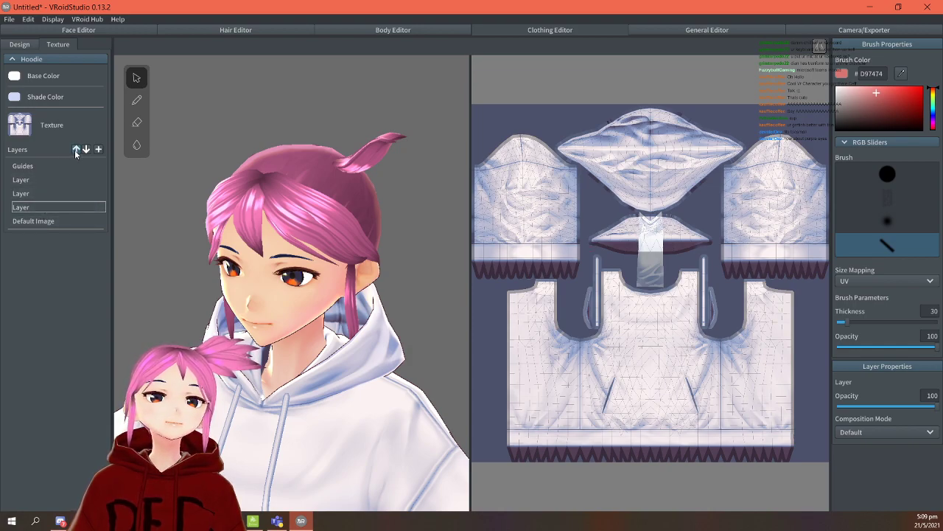
{"action": "left_click", "coordinate": [76, 151]}
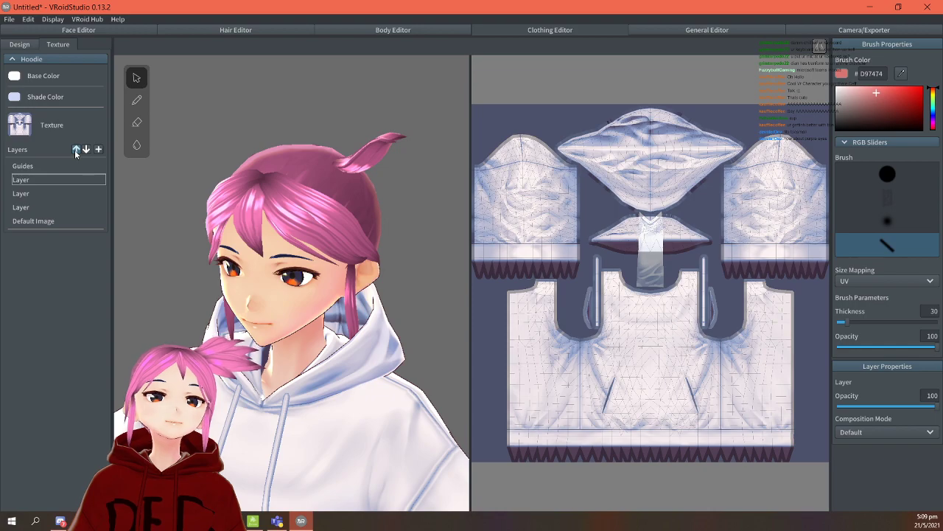
Try a red scribble over the imported image on the Hoodie texture, then undo the scribble, the layer moves and the import.
{"action": "scroll", "coordinate": [661, 243], "scroll_direction": "up", "scroll_amount": 3}
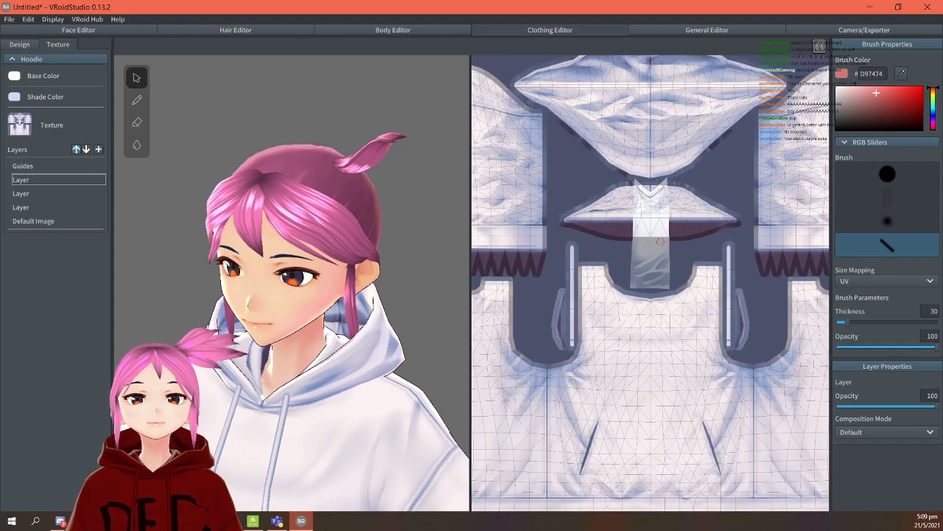
{"action": "scroll", "coordinate": [661, 243], "scroll_direction": "up", "scroll_amount": 2}
{"action": "mouse_move", "coordinate": [664, 150]}
{"action": "left_mouse_down"}
{"action": "mouse_move", "coordinate": [678, 169]}
{"action": "mouse_move", "coordinate": [658, 186]}
{"action": "mouse_move", "coordinate": [674, 180]}
{"action": "left_mouse_up"}
{"action": "scroll", "coordinate": [303, 329], "scroll_direction": "down", "scroll_amount": 4}
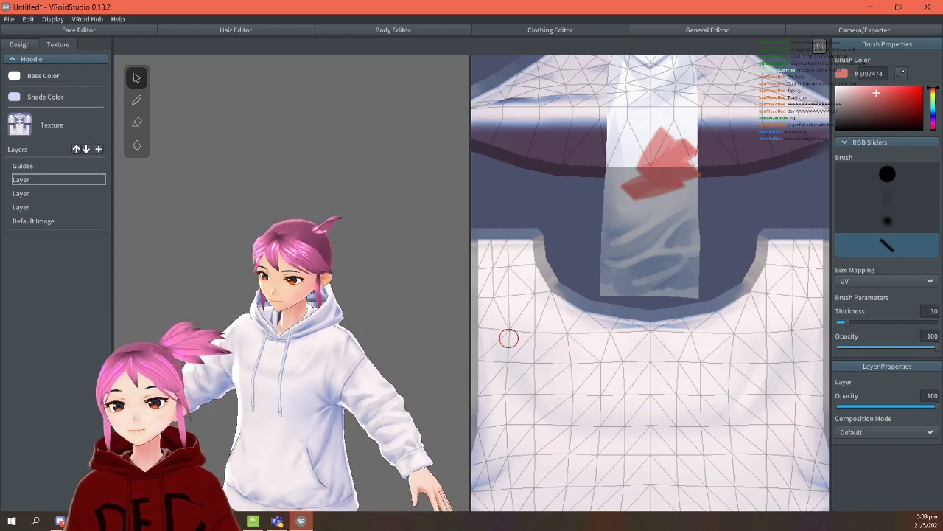
{"action": "key", "text": "ctrl+z"}
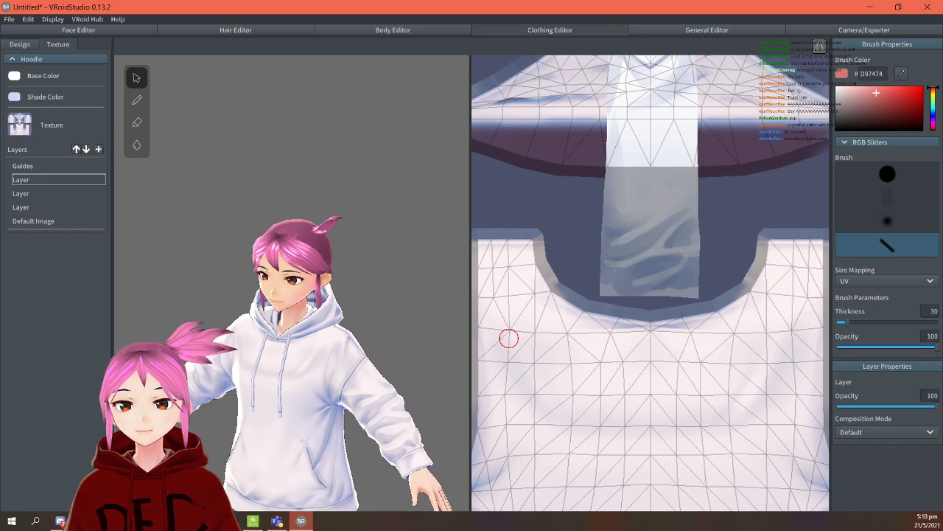
{"action": "key", "text": "ctrl+z"}
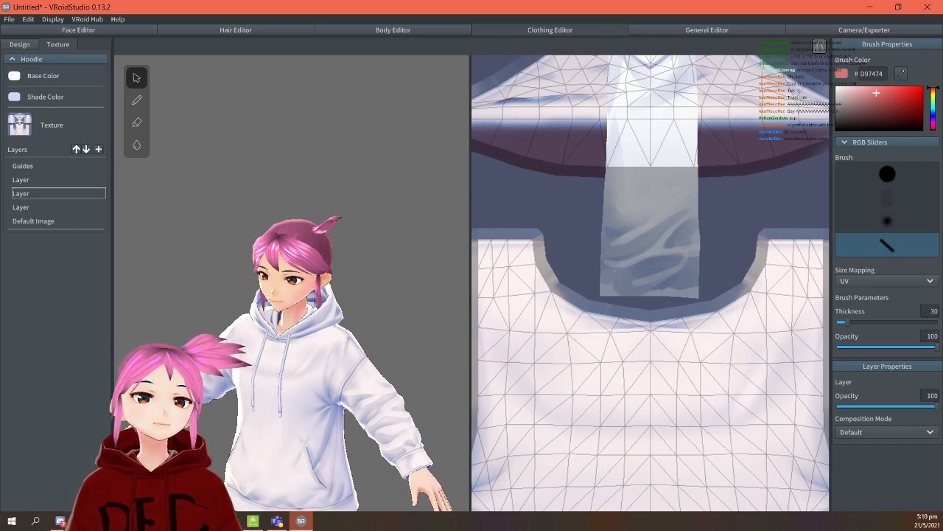
{"action": "key", "text": "ctrl+z"}
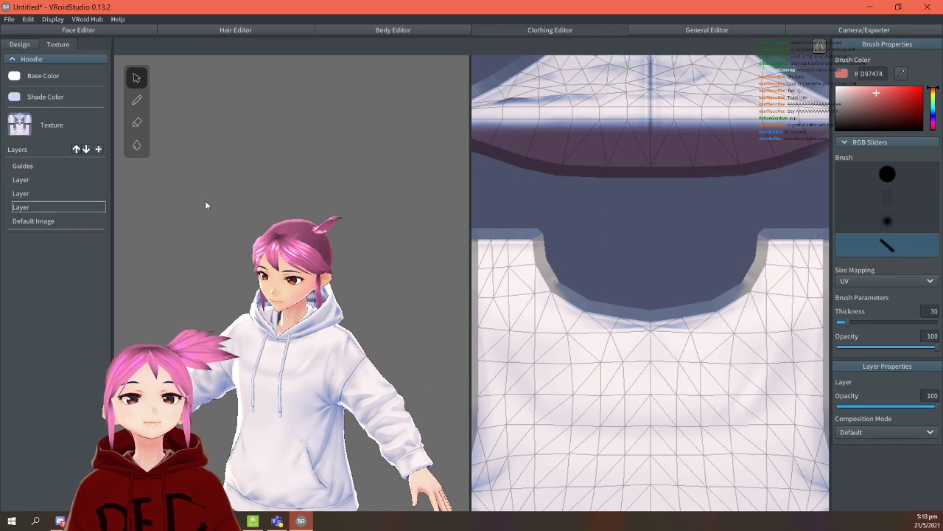
Replace the edited Hoodie with the T-Shirt top in the clothing design settings.
{"action": "left_click", "coordinate": [30, 45]}
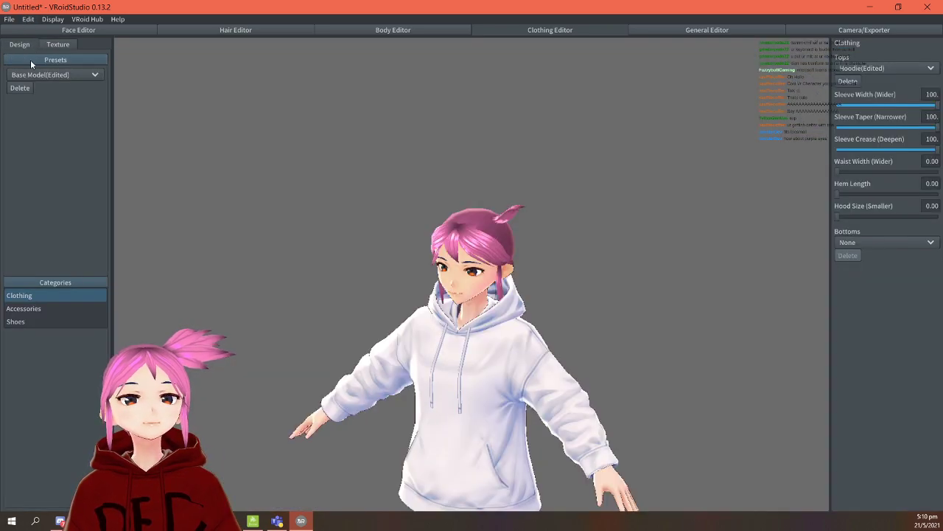
{"action": "left_click", "coordinate": [875, 70]}
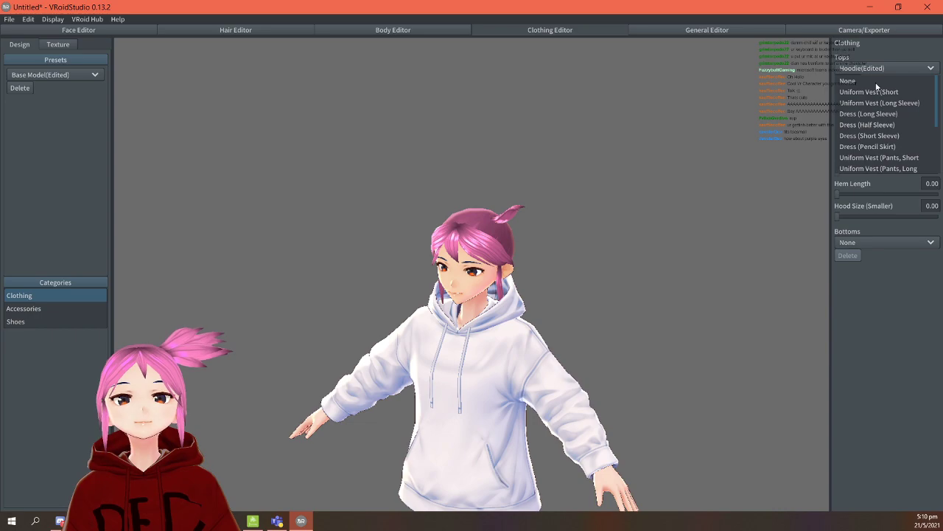
{"action": "scroll", "coordinate": [874, 132], "scroll_direction": "down", "scroll_amount": 5}
{"action": "scroll", "coordinate": [889, 141], "scroll_direction": "up", "scroll_amount": 2}
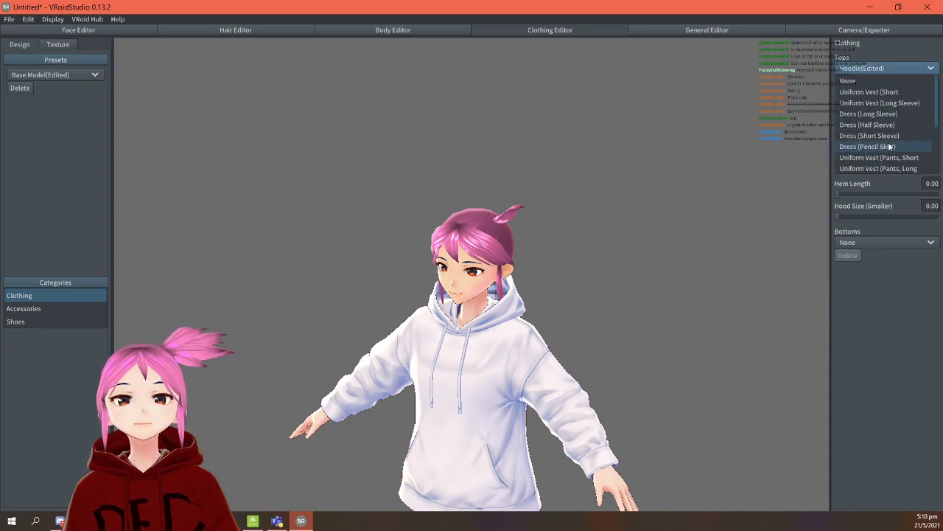
{"action": "left_click", "coordinate": [862, 124]}
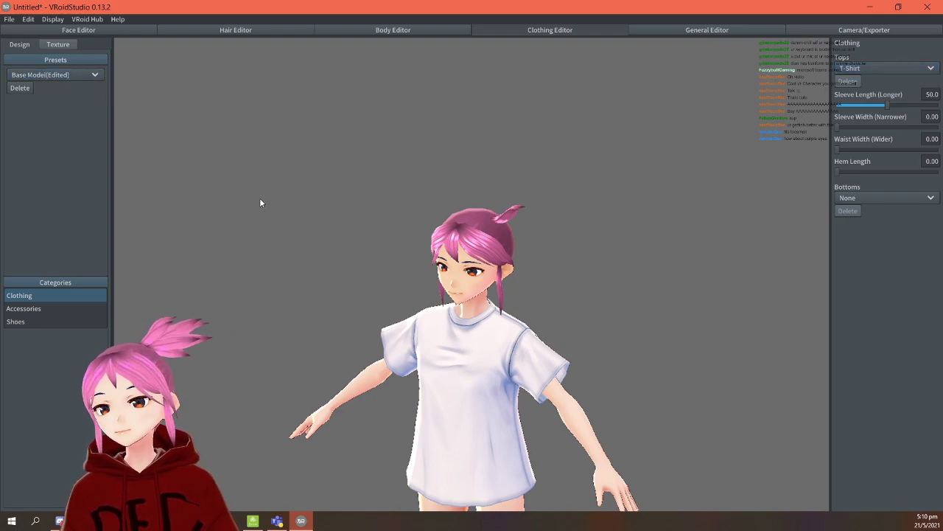
Import the image インナー白 into a new T-Shirt texture layer and move that layer directly below Guides.
{"action": "left_click", "coordinate": [57, 44]}
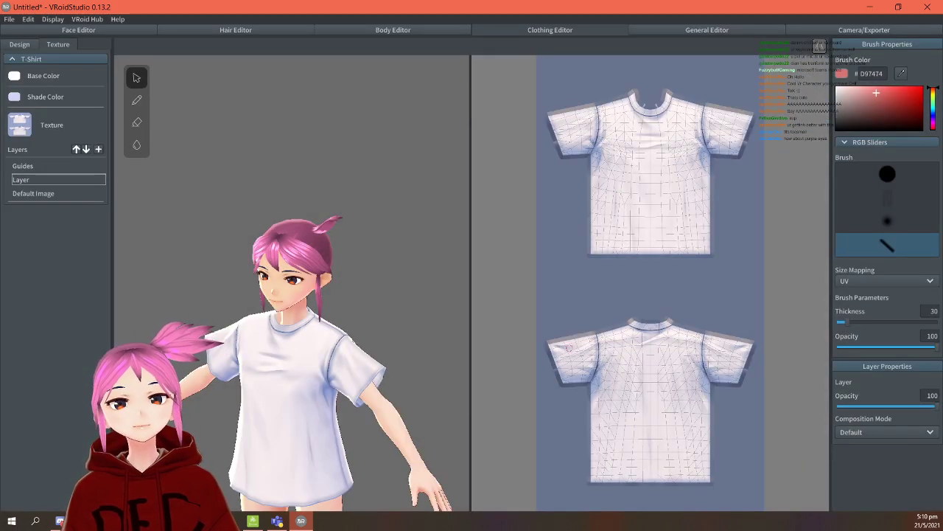
{"action": "left_click", "coordinate": [97, 150]}
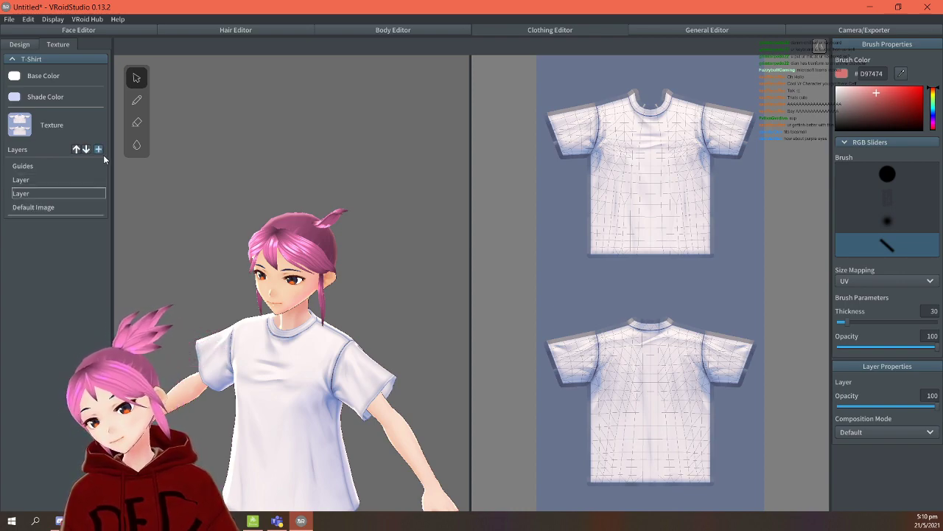
{"action": "right_click", "coordinate": [60, 193]}
{"action": "left_click", "coordinate": [81, 240]}
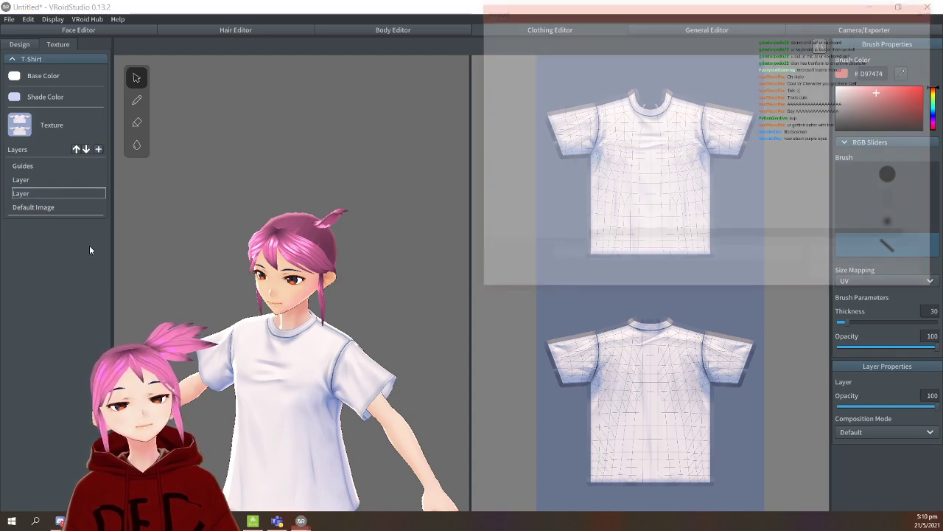
{"action": "left_click", "coordinate": [633, 136]}
{"action": "key", "text": "Return"}
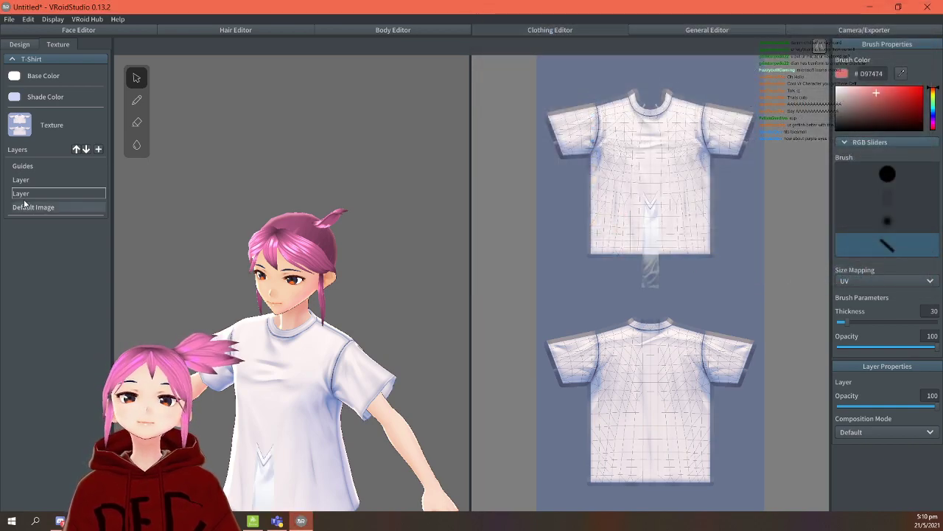
{"action": "left_click", "coordinate": [76, 150]}
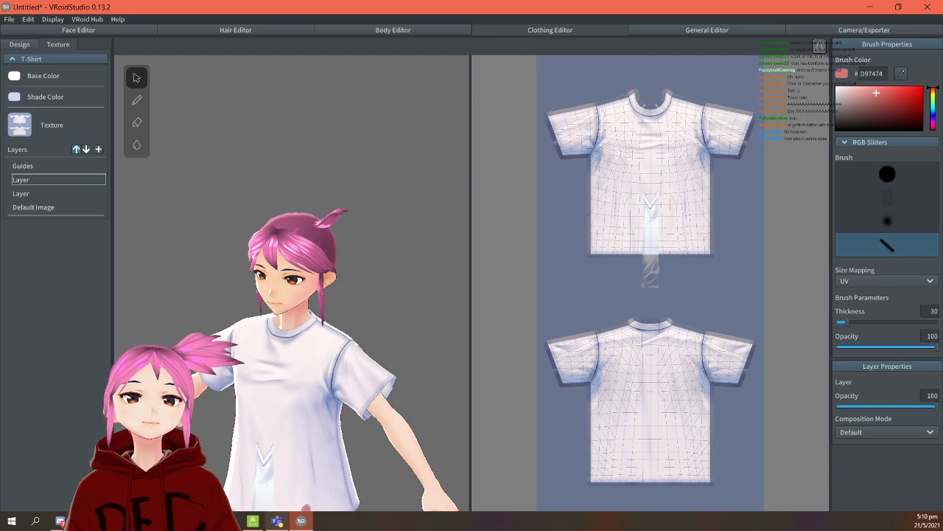
Switch to the Chrome browser and open the BOOTH marketplace at booth.pm in a new tab.
{"action": "key", "text": "alt+Tab"}
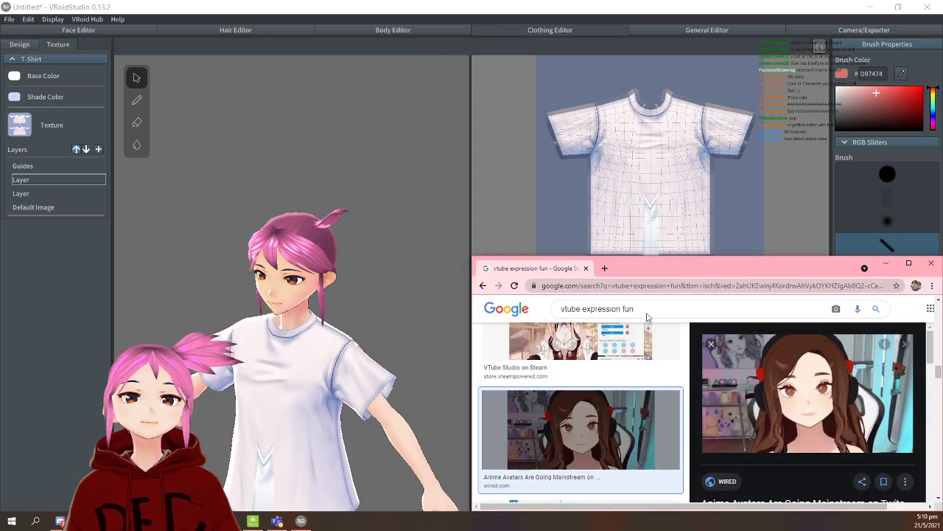
{"action": "left_click", "coordinate": [604, 270]}
{"action": "left_click", "coordinate": [702, 285]}
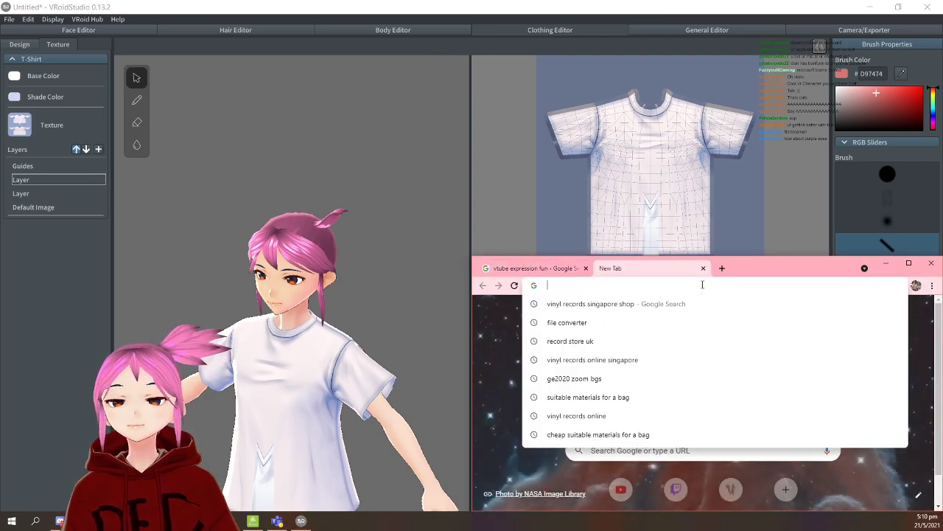
{"action": "type", "text": "booth"}
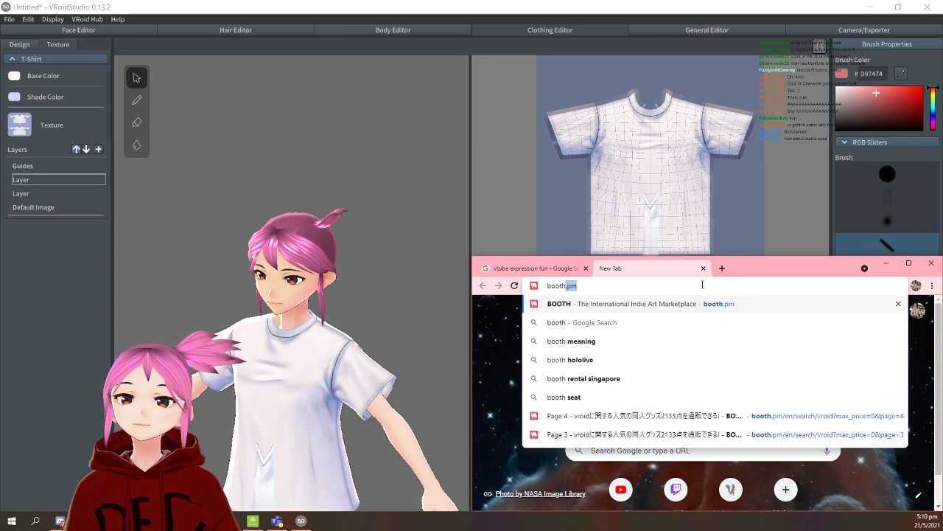
{"action": "left_click", "coordinate": [702, 304]}
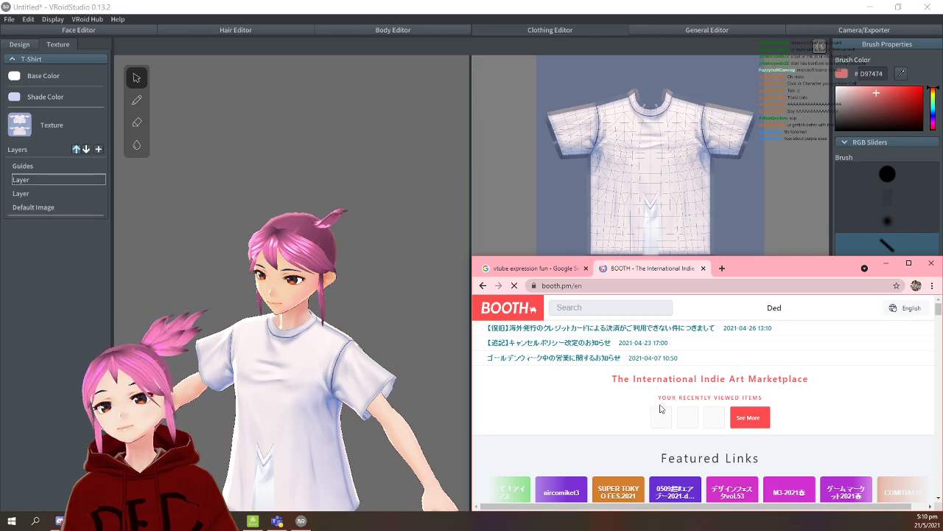
Enlarge the browser window to fill the screen and look over BOOTH's recommended VRoid items.
{"action": "scroll", "coordinate": [656, 411], "scroll_direction": "down", "scroll_amount": 5}
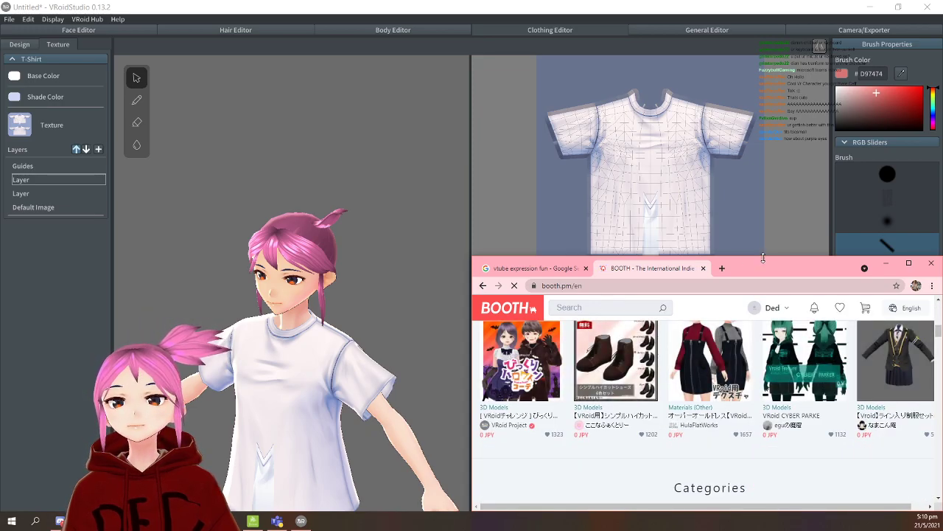
{"action": "left_click_drag", "start_coordinate": [762, 258], "coordinate": [762, 3]}
{"action": "scroll", "coordinate": [538, 361], "scroll_direction": "up", "scroll_amount": 3}
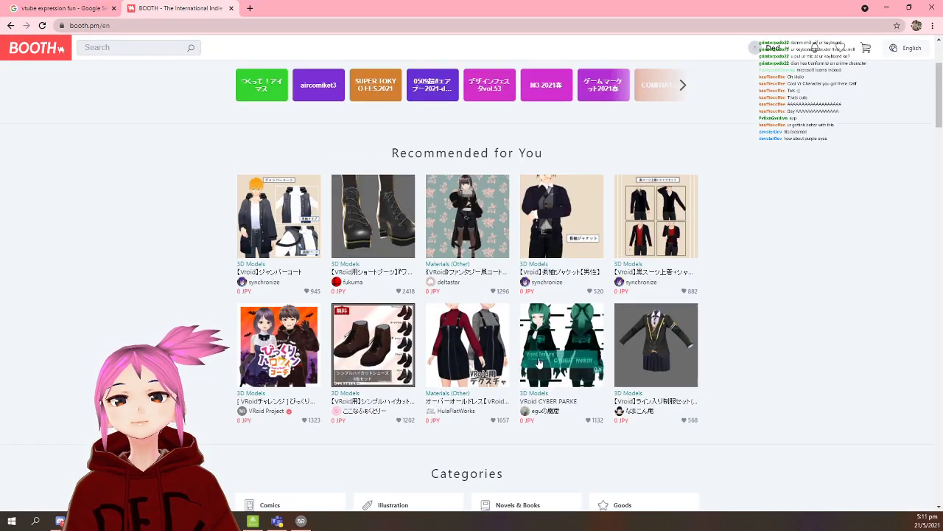
Look through the recommended items on the BOOTH homepage, inspect the VRoid fantasy-style coat listing and return to the homepage.
{"action": "scroll", "coordinate": [538, 361], "scroll_direction": "up", "scroll_amount": 2}
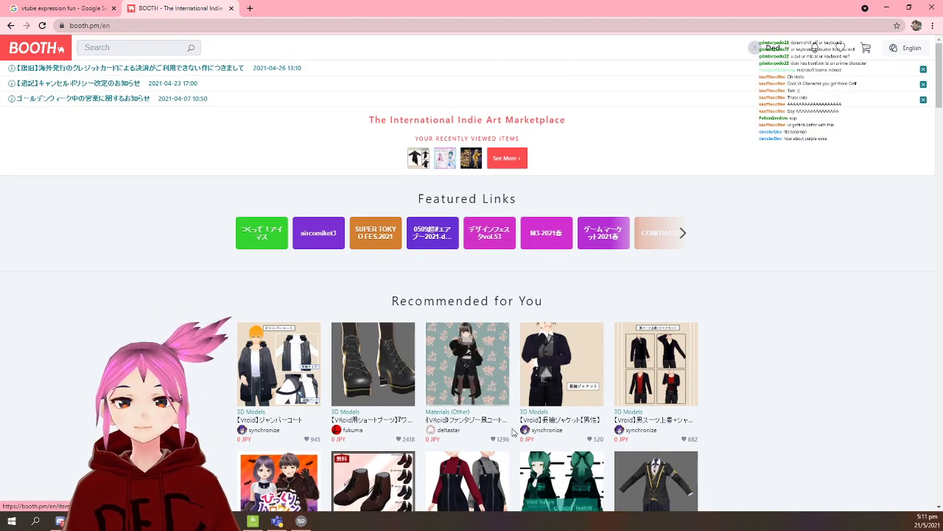
{"action": "scroll", "coordinate": [446, 361], "scroll_direction": "down", "scroll_amount": 1}
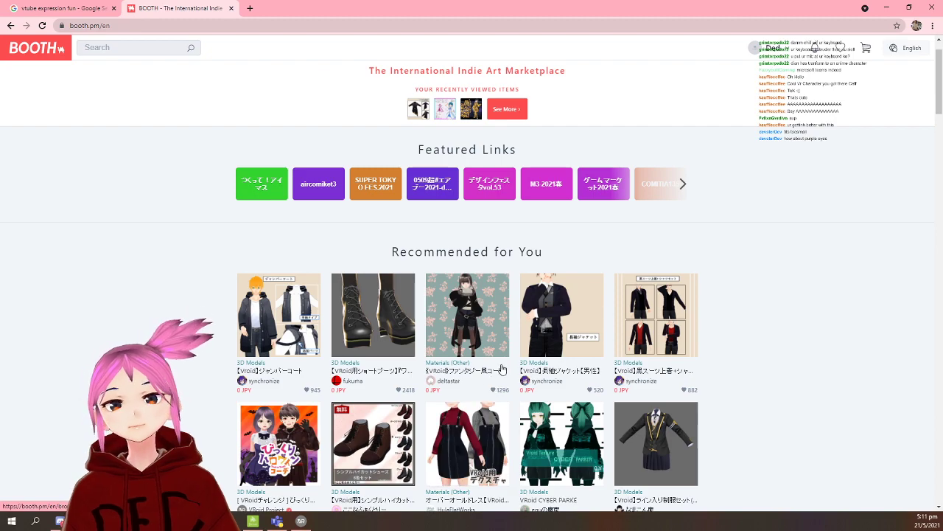
{"action": "scroll", "coordinate": [494, 373], "scroll_direction": "down", "scroll_amount": 3}
{"action": "scroll", "coordinate": [501, 369], "scroll_direction": "up", "scroll_amount": 3}
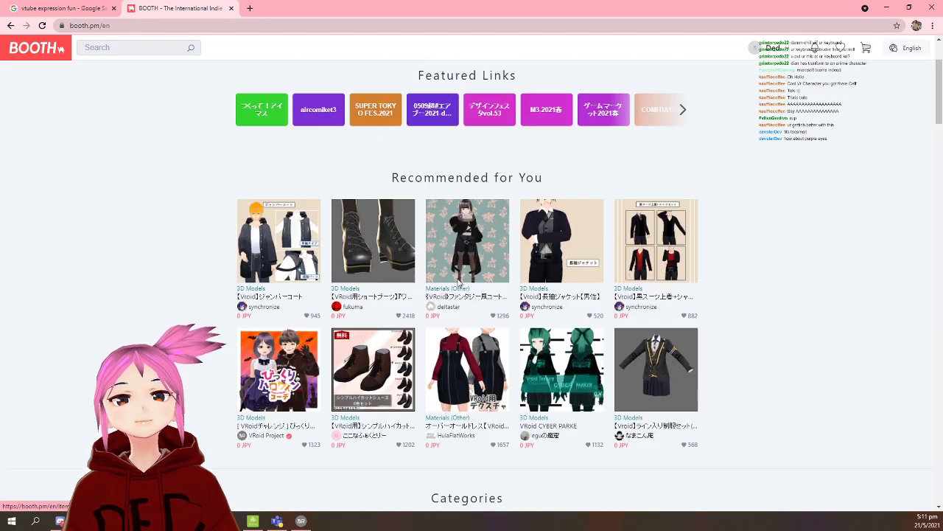
{"action": "scroll", "coordinate": [461, 235], "scroll_direction": "down", "scroll_amount": 1}
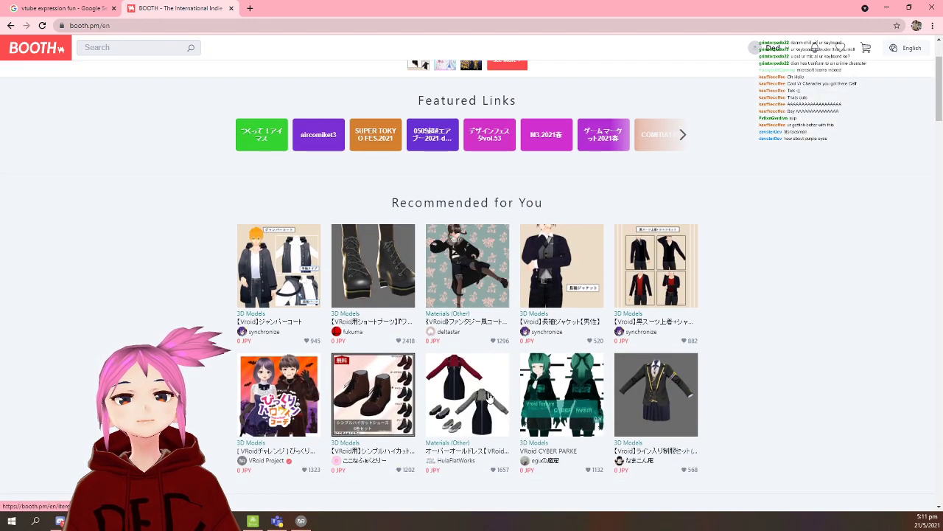
{"action": "left_click", "coordinate": [457, 271]}
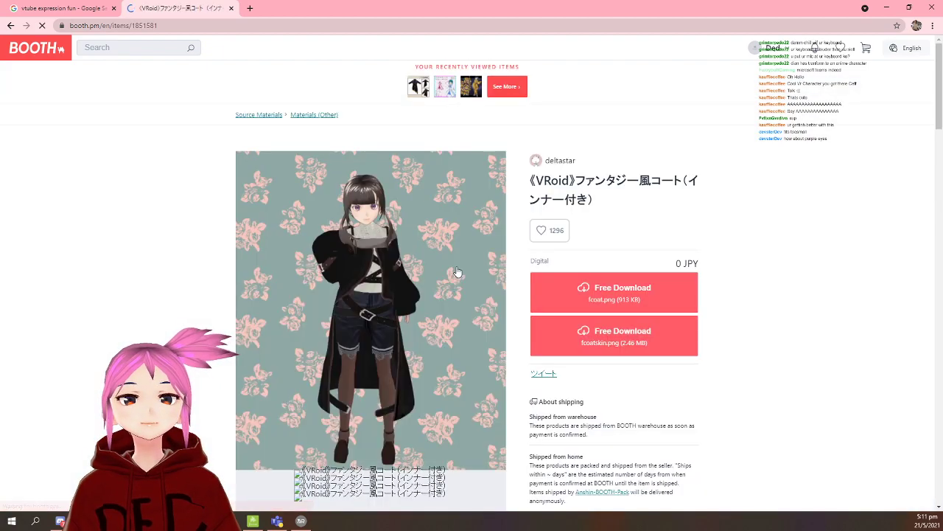
{"action": "scroll", "coordinate": [465, 308], "scroll_direction": "down", "scroll_amount": 10}
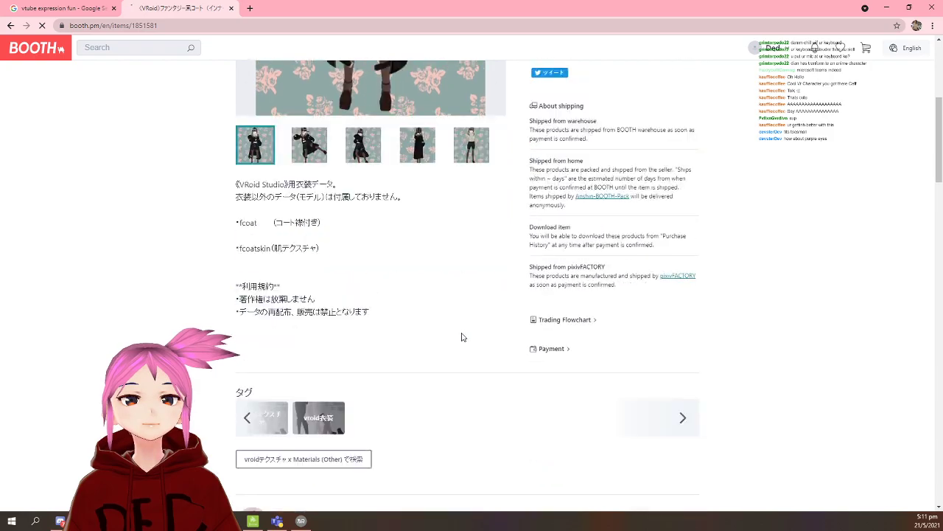
{"action": "scroll", "coordinate": [518, 378], "scroll_direction": "up", "scroll_amount": 6}
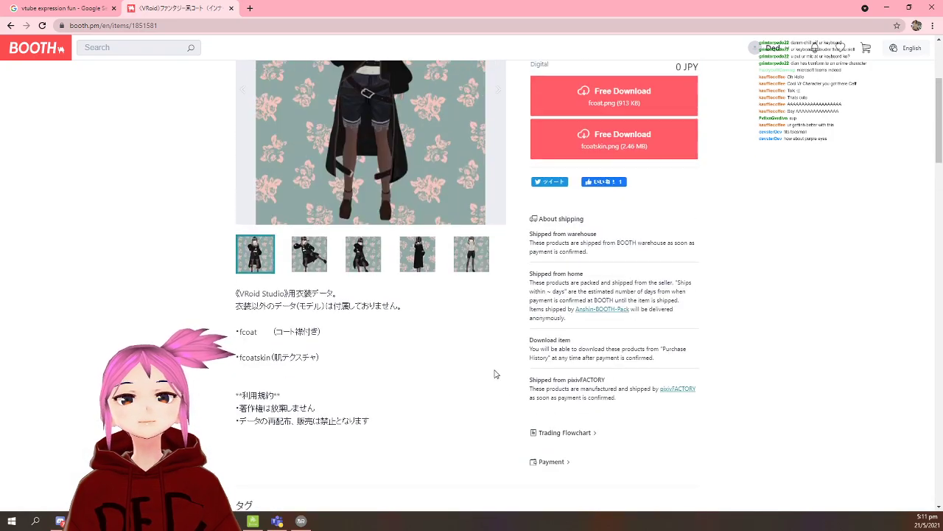
{"action": "key", "text": "alt+Left"}
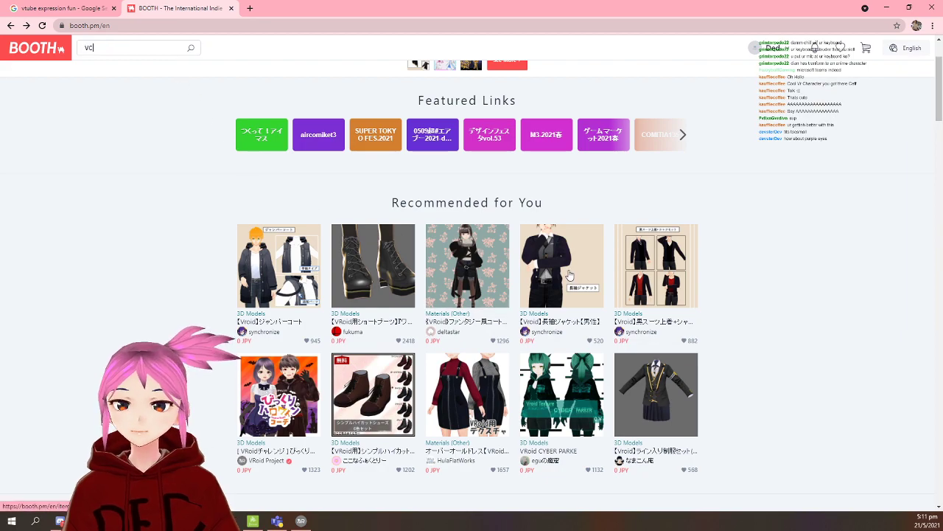
Search the BOOTH marketplace for "vroid".
{"action": "type", "text": "d"}
{"action": "key", "text": "Return"}
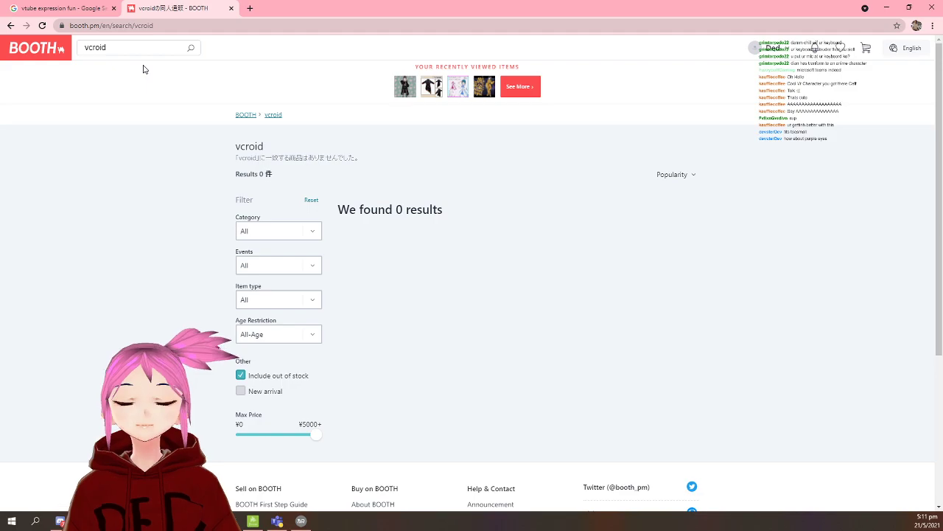
{"action": "key", "text": "BackSpace"}
{"action": "left_click", "coordinate": [196, 67]}
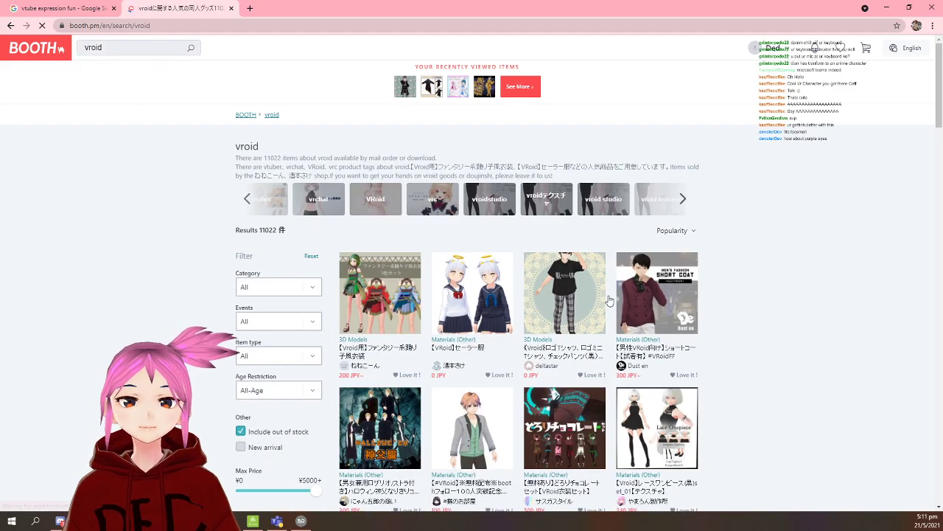
Look through the clothing and texture items on the first page of vroid results and go to page 2.
{"action": "scroll", "coordinate": [587, 410], "scroll_direction": "down", "scroll_amount": 3}
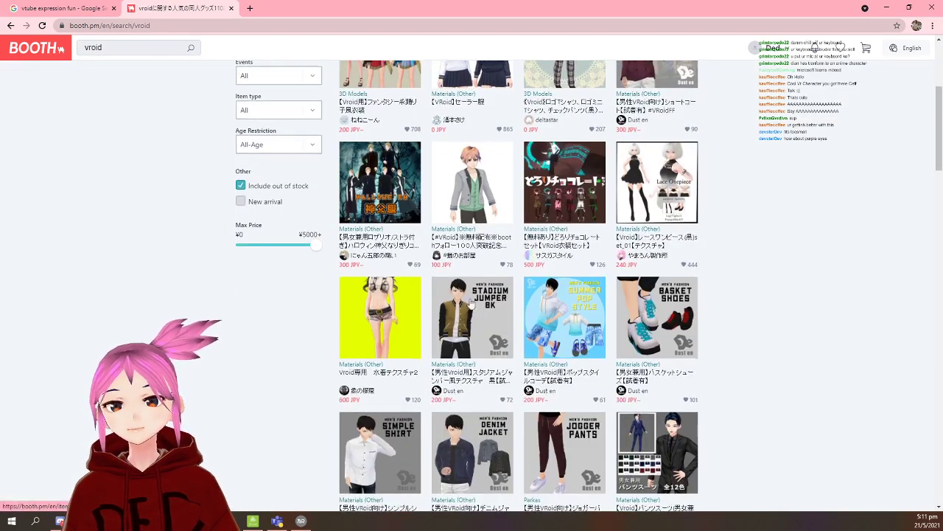
{"action": "scroll", "coordinate": [418, 201], "scroll_direction": "up", "scroll_amount": 1}
{"action": "scroll", "coordinate": [404, 151], "scroll_direction": "down", "scroll_amount": 7}
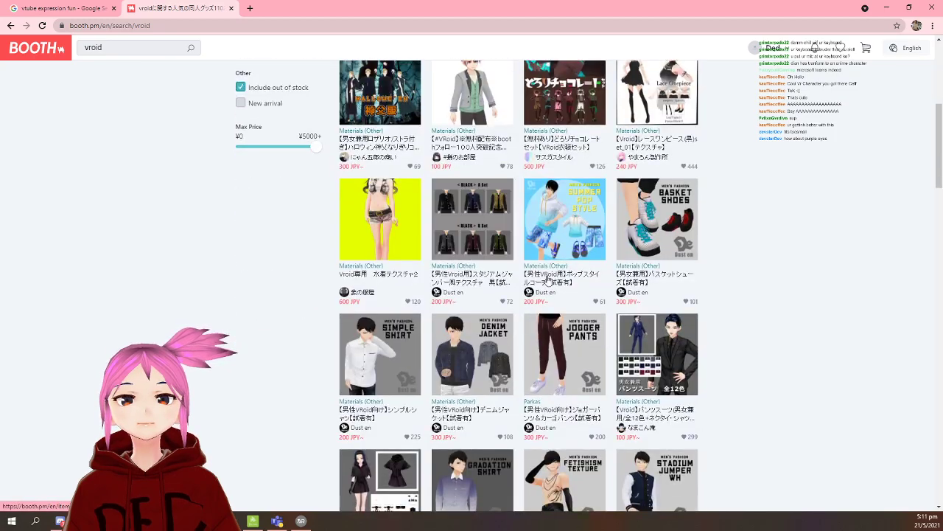
{"action": "scroll", "coordinate": [662, 356], "scroll_direction": "down", "scroll_amount": 8}
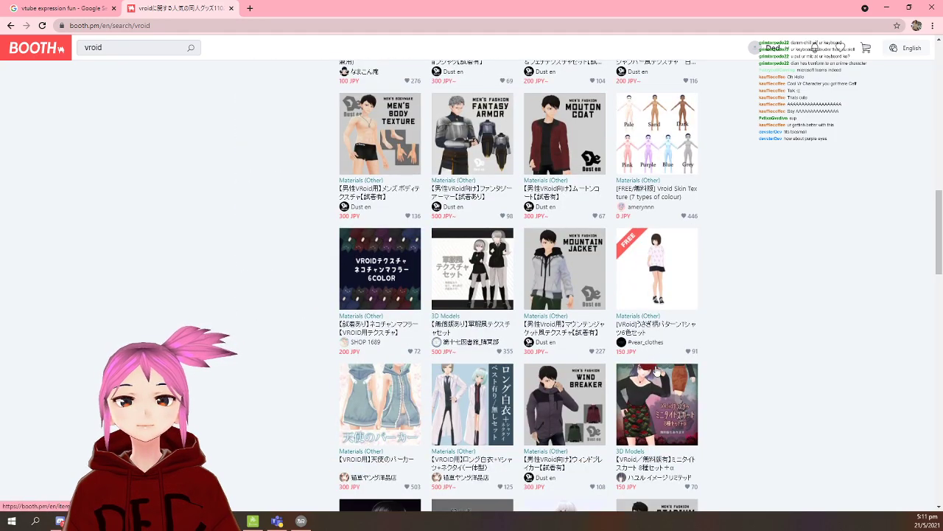
{"action": "scroll", "coordinate": [659, 396], "scroll_direction": "down", "scroll_amount": 5}
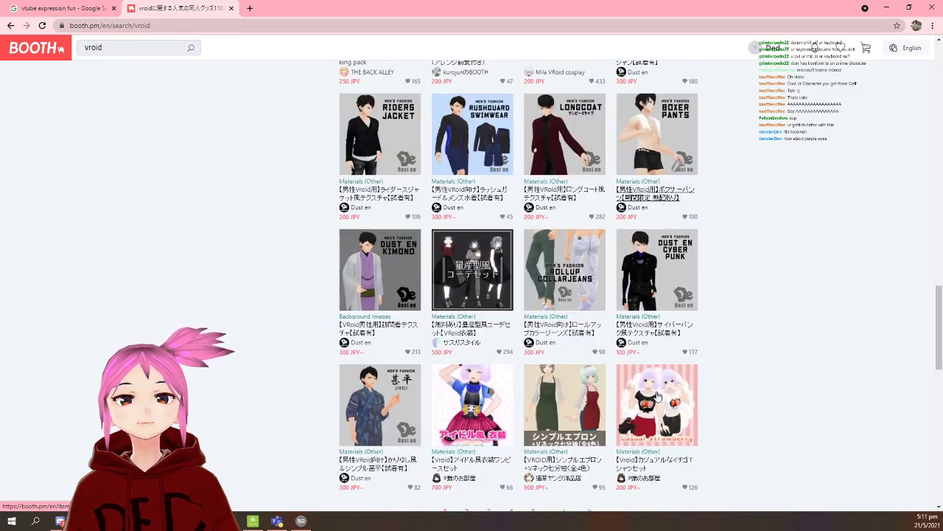
{"action": "left_click", "coordinate": [466, 364]}
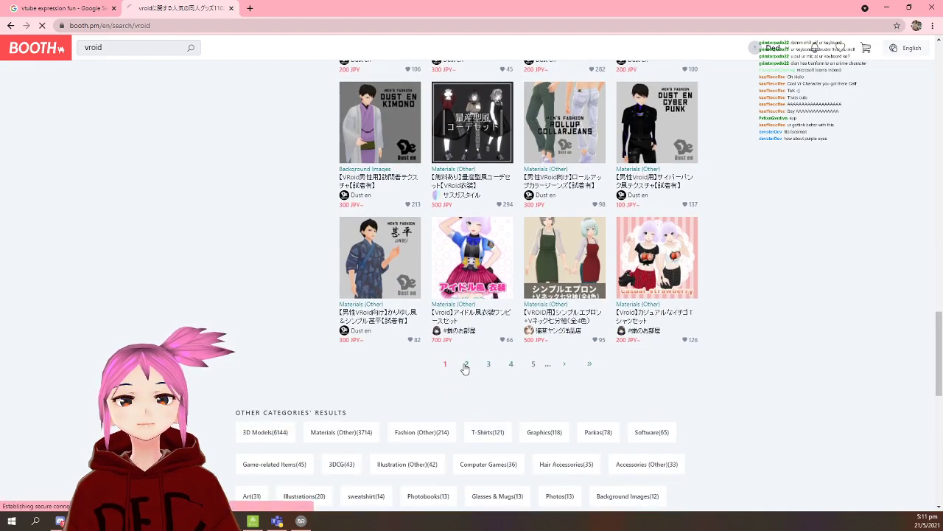
Look through page 2 of the vroid results and go to page 3.
{"action": "scroll", "coordinate": [465, 368], "scroll_direction": "down", "scroll_amount": 4}
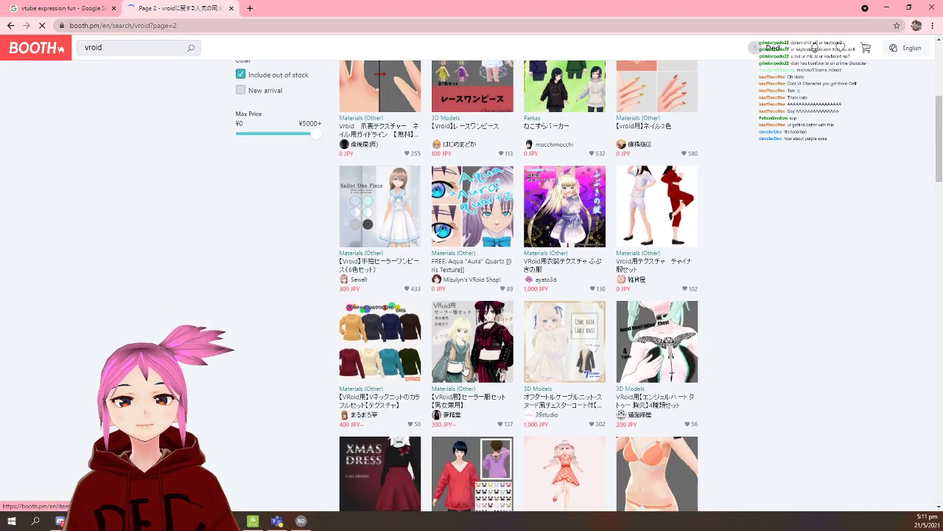
{"action": "scroll", "coordinate": [464, 368], "scroll_direction": "down", "scroll_amount": 11}
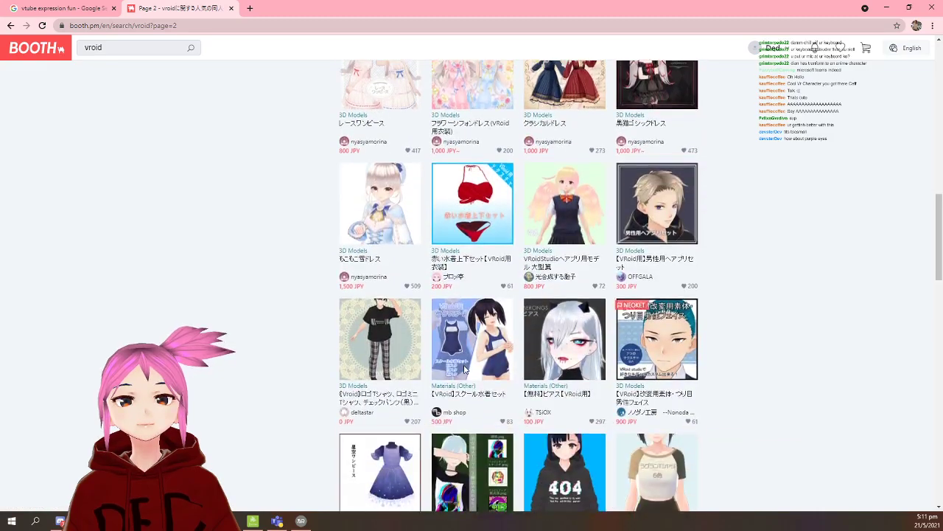
{"action": "scroll", "coordinate": [464, 369], "scroll_direction": "down", "scroll_amount": 6}
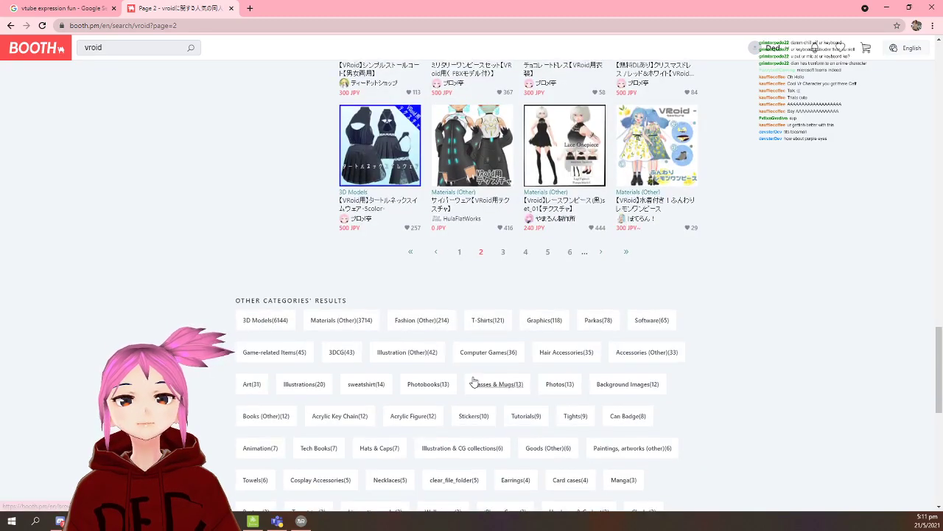
{"action": "left_click", "coordinate": [504, 304]}
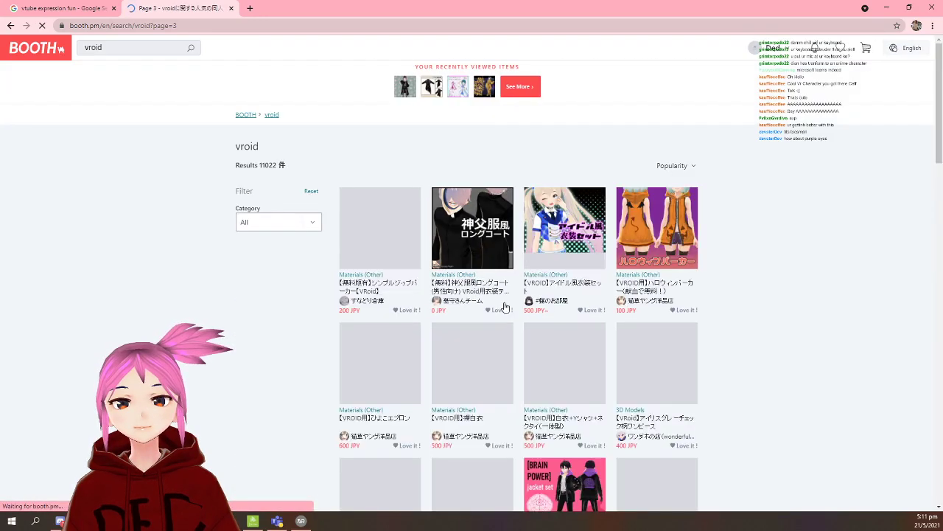
Find the "[Vroid] Free Maid Dress - Black and White" item on results page 3 and open its listing.
{"action": "scroll", "coordinate": [506, 317], "scroll_direction": "down", "scroll_amount": 3}
{"action": "scroll", "coordinate": [506, 328], "scroll_direction": "down", "scroll_amount": 3}
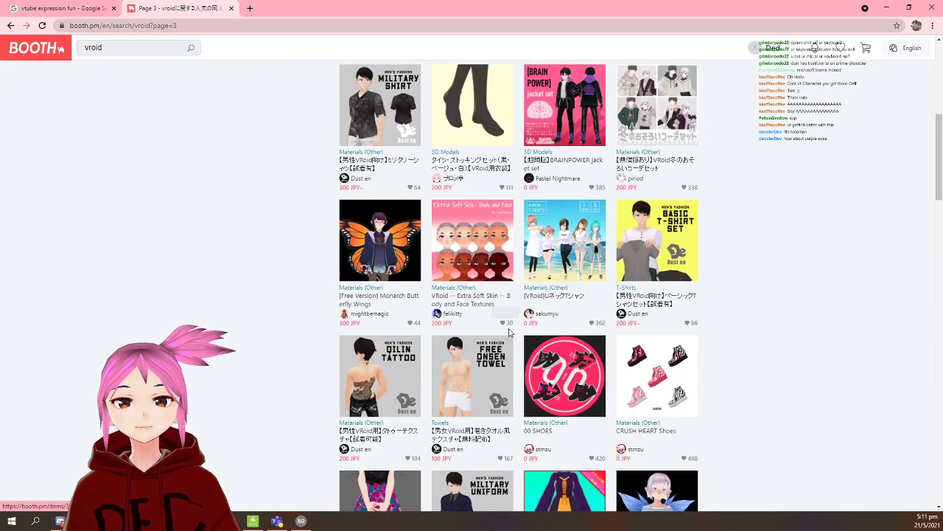
{"action": "scroll", "coordinate": [508, 332], "scroll_direction": "down", "scroll_amount": 3}
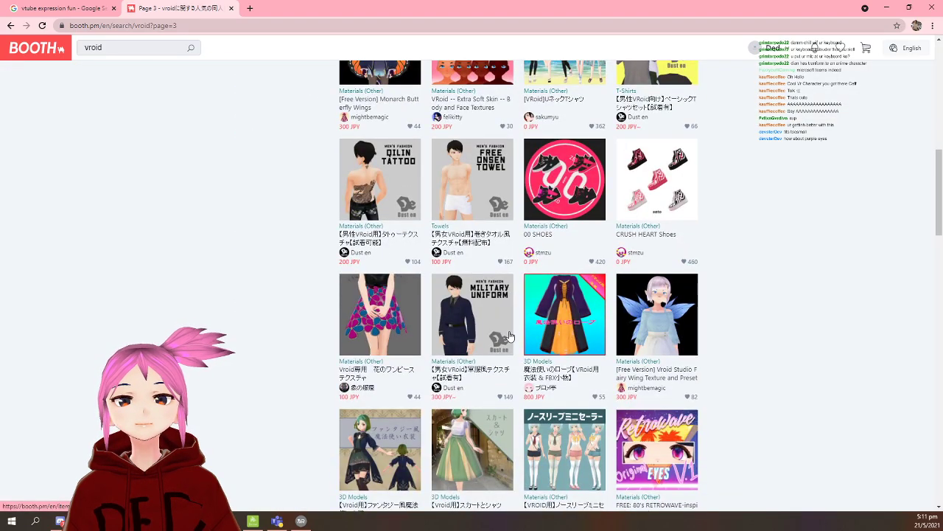
{"action": "scroll", "coordinate": [509, 335], "scroll_direction": "down", "scroll_amount": 8}
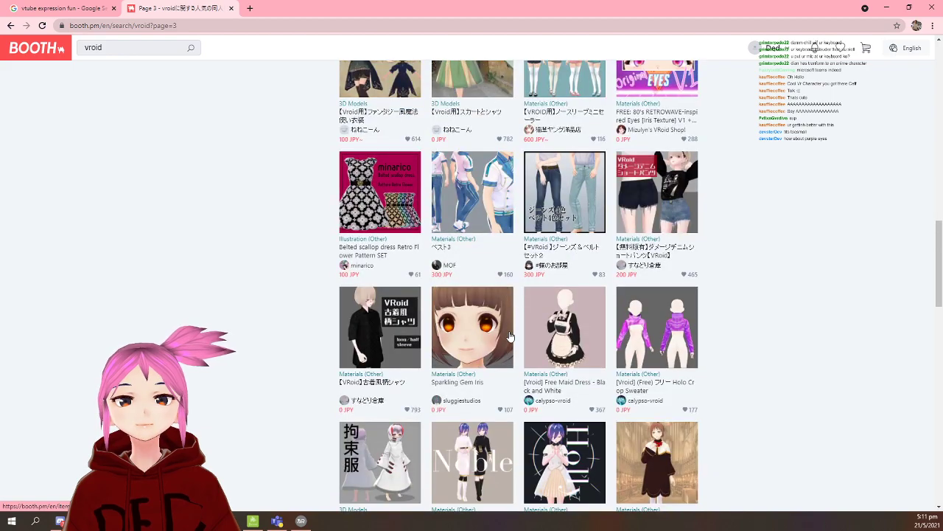
{"action": "left_click", "coordinate": [583, 198]}
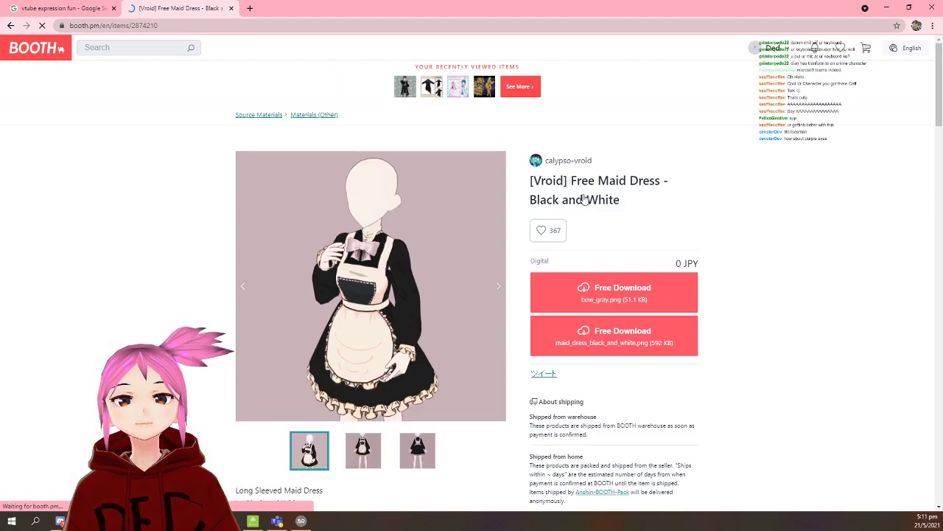
Download maid_dress_black_and_white.png and read the listing's description for the matching garment type and usage terms.
{"action": "left_click", "coordinate": [589, 346]}
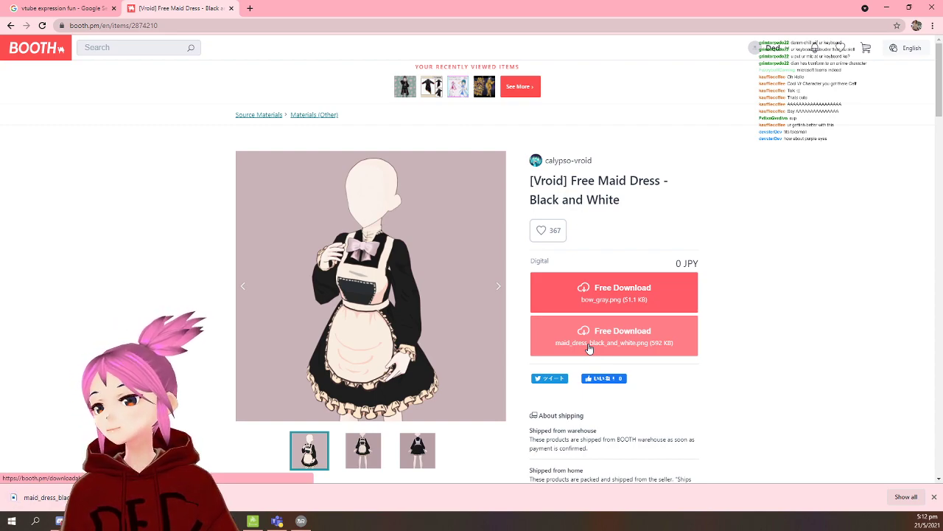
{"action": "scroll", "coordinate": [450, 371], "scroll_direction": "down", "scroll_amount": 3}
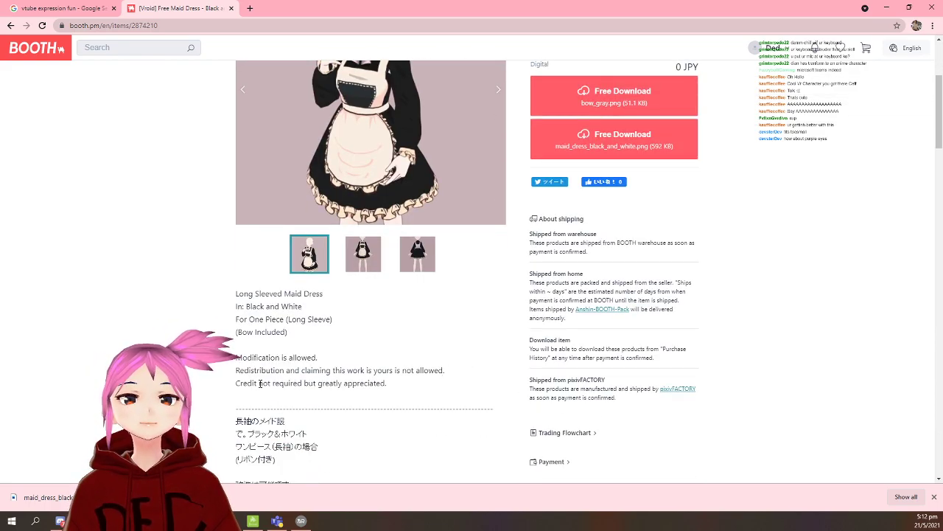
{"action": "scroll", "coordinate": [260, 383], "scroll_direction": "down", "scroll_amount": 3}
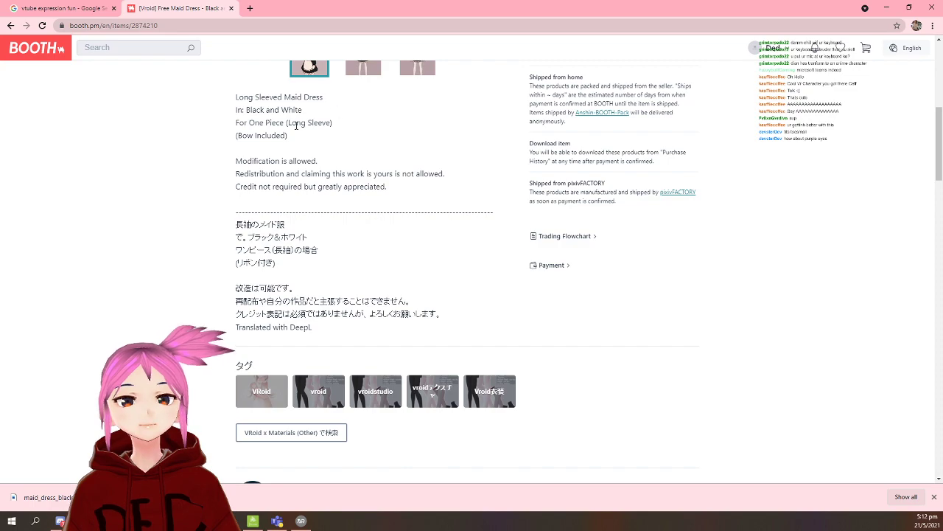
Switch to VRoid Studio and delete the edited T-shirt from the character's tops in the clothing design settings.
{"action": "left_click", "coordinate": [303, 522]}
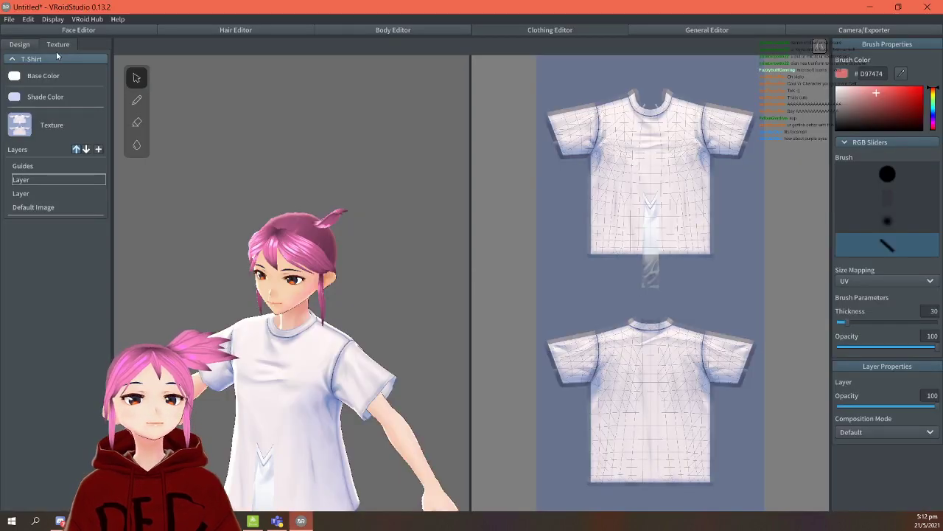
{"action": "left_click", "coordinate": [36, 44]}
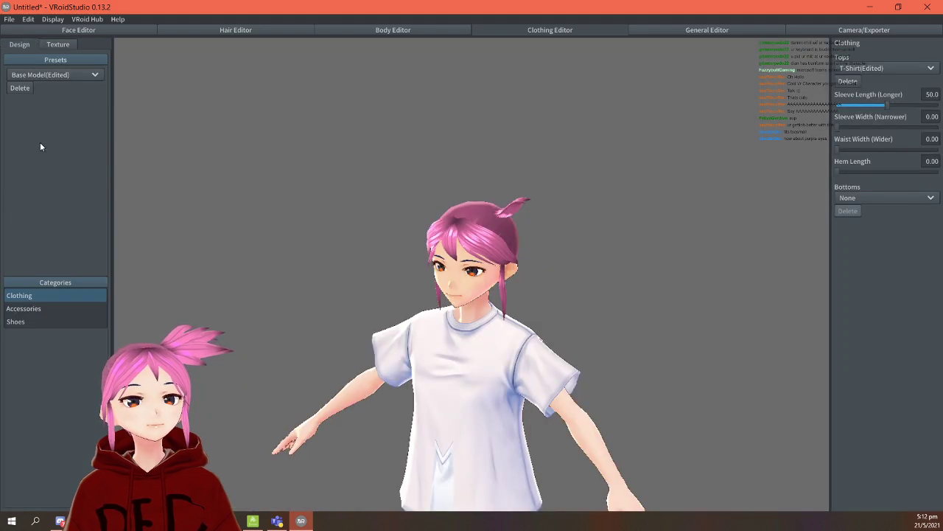
{"action": "left_click", "coordinate": [859, 81]}
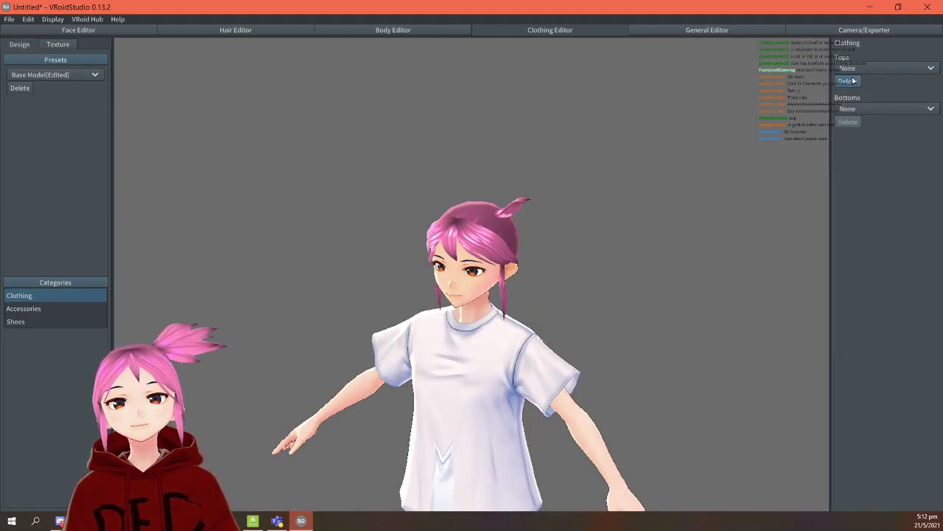
Set the character's top to Dress (Long Sleeve).
{"action": "left_click", "coordinate": [881, 70]}
{"action": "scroll", "coordinate": [876, 142], "scroll_direction": "down", "scroll_amount": 3}
{"action": "scroll", "coordinate": [887, 92], "scroll_direction": "up", "scroll_amount": 2}
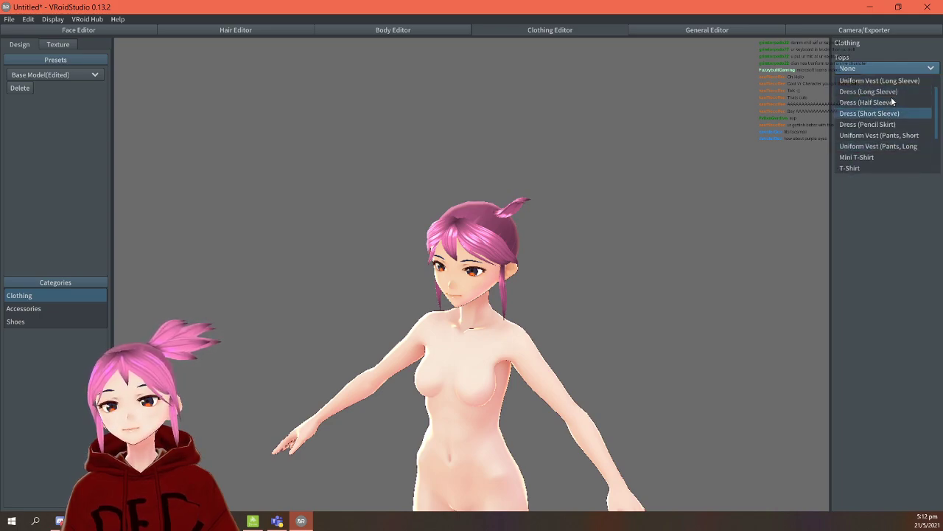
{"action": "left_click", "coordinate": [892, 94]}
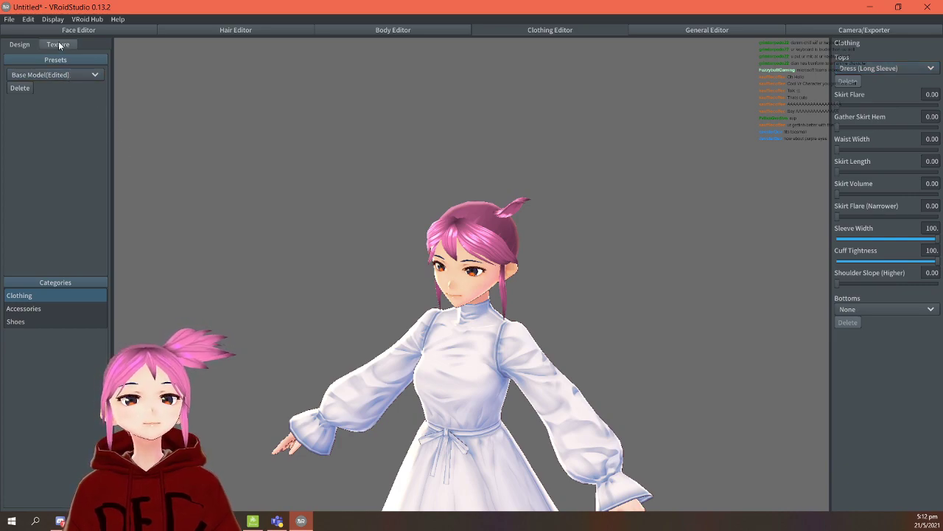
Recheck the maid dress listing in the browser, return to VRoid Studio and open the long-sleeve dress's texture for editing.
{"action": "left_click", "coordinate": [227, 520]}
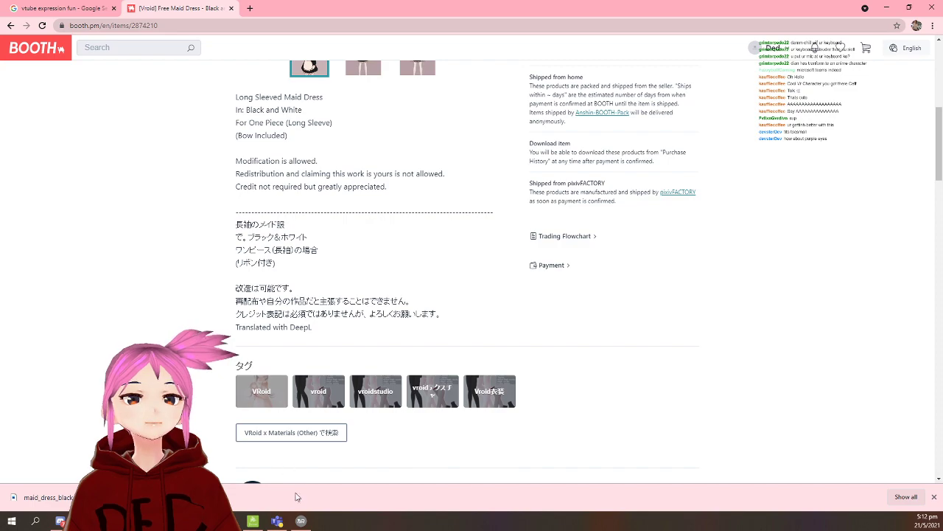
{"action": "left_click", "coordinate": [300, 520]}
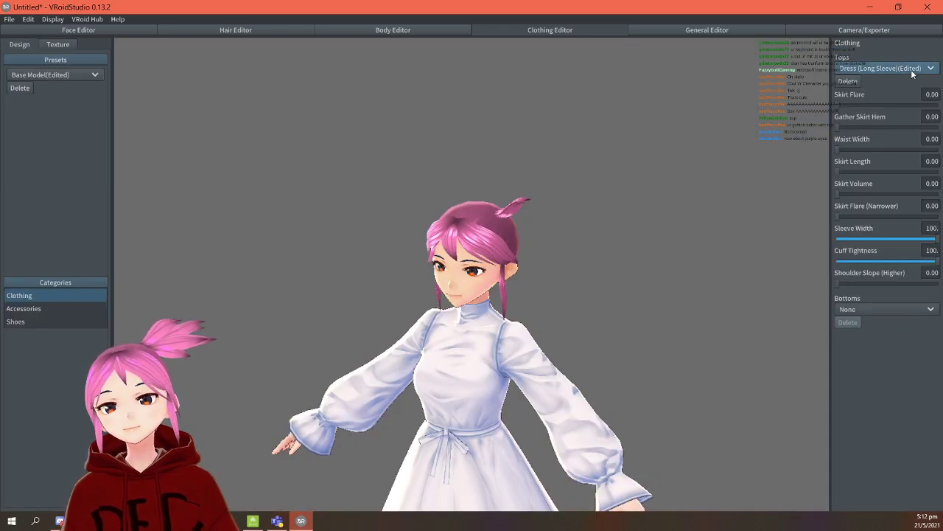
{"action": "left_click", "coordinate": [911, 69]}
{"action": "left_click", "coordinate": [868, 167]}
{"action": "left_click", "coordinate": [61, 45]}
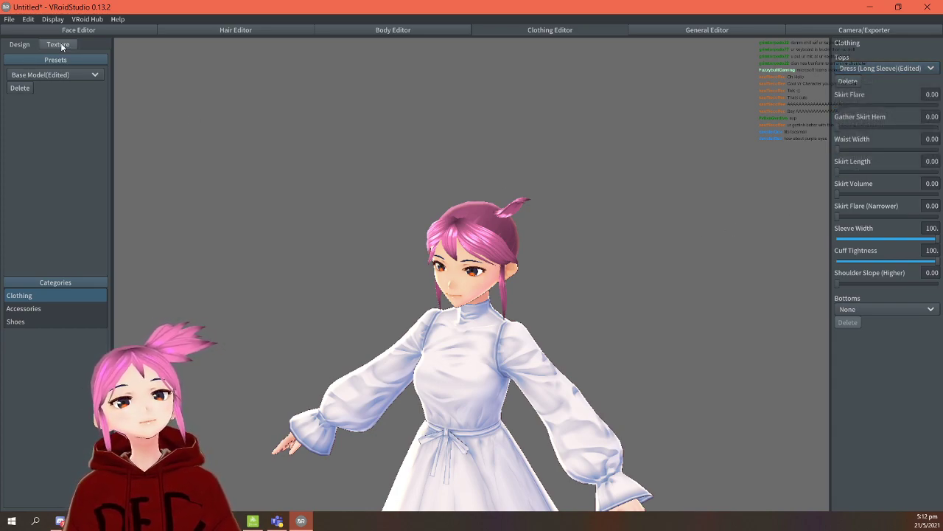
{"action": "left_click", "coordinate": [59, 45]}
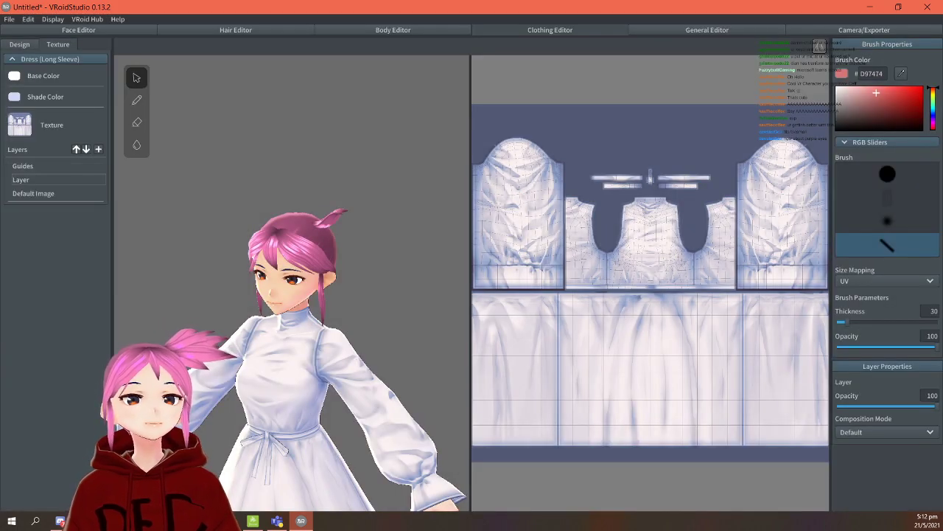
Import maid_dress_black_and_white into the layer above the default image of the long-sleeve dress's texture.
{"action": "right_click", "coordinate": [36, 180]}
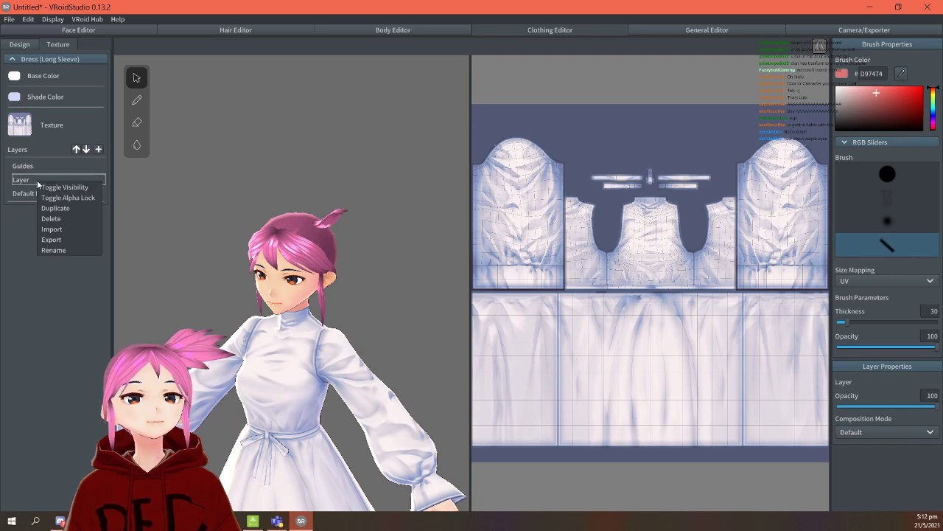
{"action": "left_click", "coordinate": [60, 230]}
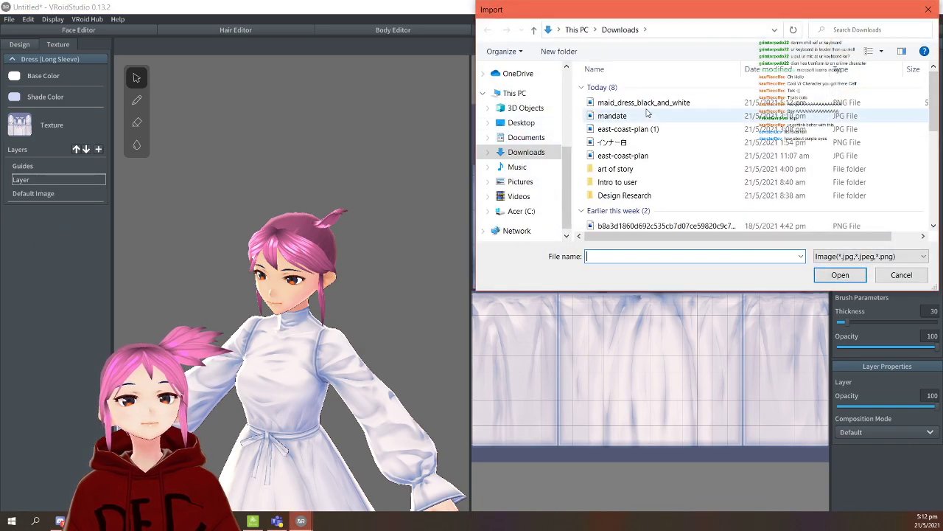
{"action": "left_click", "coordinate": [643, 103]}
{"action": "left_click", "coordinate": [839, 275]}
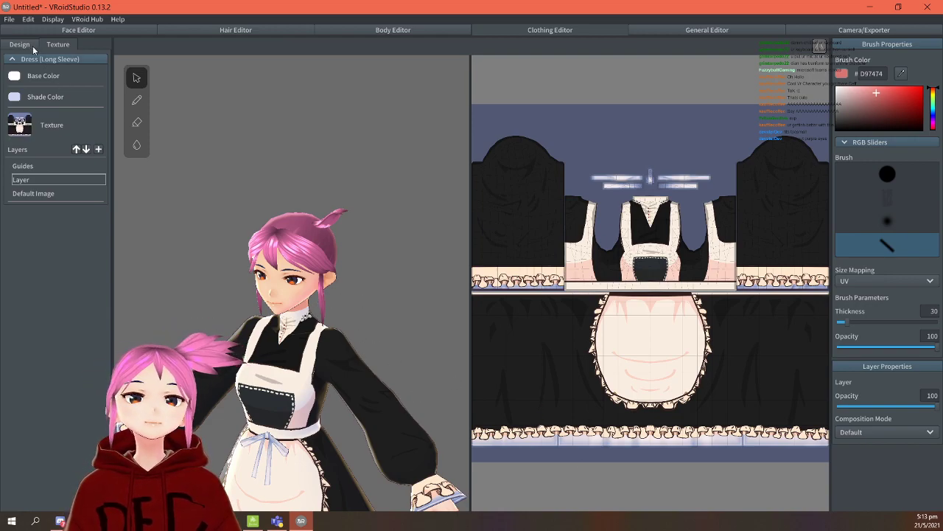
Inspect the textured maid dress on the character up close and from several angles.
{"action": "right_click_drag", "start_coordinate": [435, 254], "coordinate": [514, 254]}
{"action": "scroll", "coordinate": [515, 256], "scroll_direction": "up", "scroll_amount": 2}
{"action": "left_click_drag", "start_coordinate": [594, 270], "coordinate": [436, 265]}
{"action": "right_click_drag", "start_coordinate": [436, 263], "coordinate": [498, 280]}
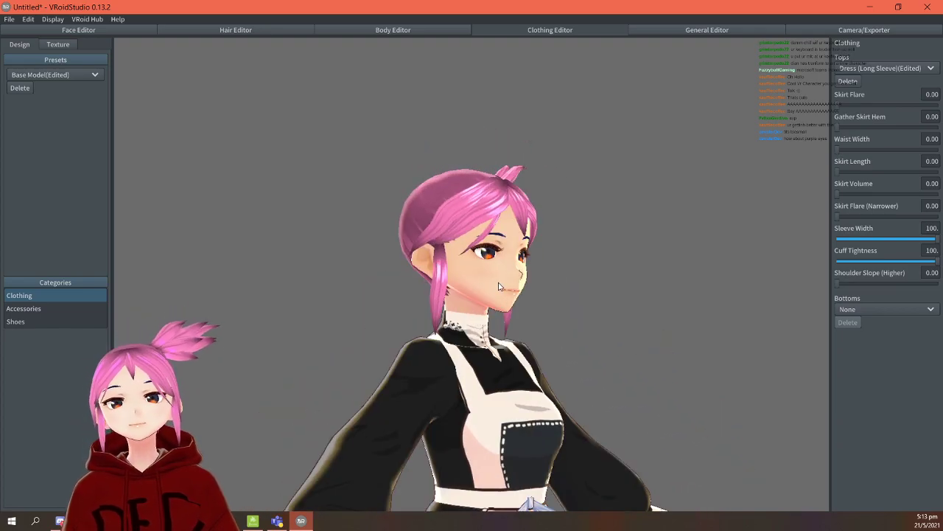
{"action": "scroll", "coordinate": [505, 283], "scroll_direction": "up", "scroll_amount": 3}
{"action": "right_click_drag", "start_coordinate": [612, 263], "coordinate": [501, 249]}
{"action": "left_click_drag", "start_coordinate": [500, 253], "coordinate": [442, 347]}
{"action": "scroll", "coordinate": [579, 280], "scroll_direction": "down", "scroll_amount": 4}
{"action": "right_click_drag", "start_coordinate": [442, 347], "coordinate": [441, 342]}
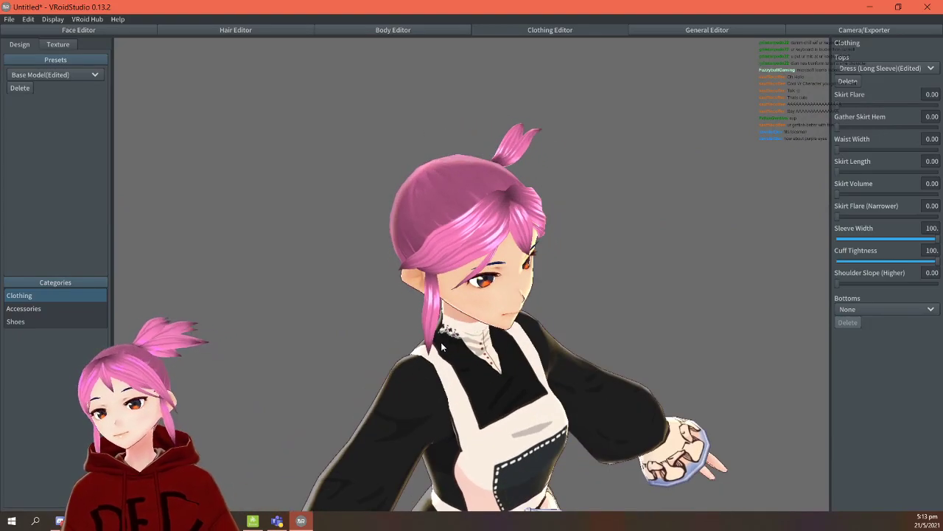
{"action": "right_click_drag", "start_coordinate": [506, 338], "coordinate": [499, 328]}
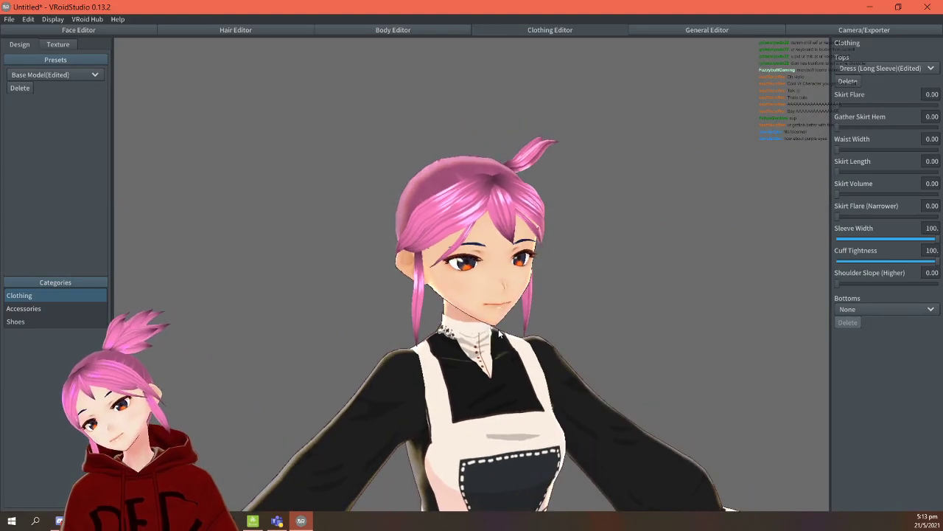
{"action": "left_click", "coordinate": [361, 30]}
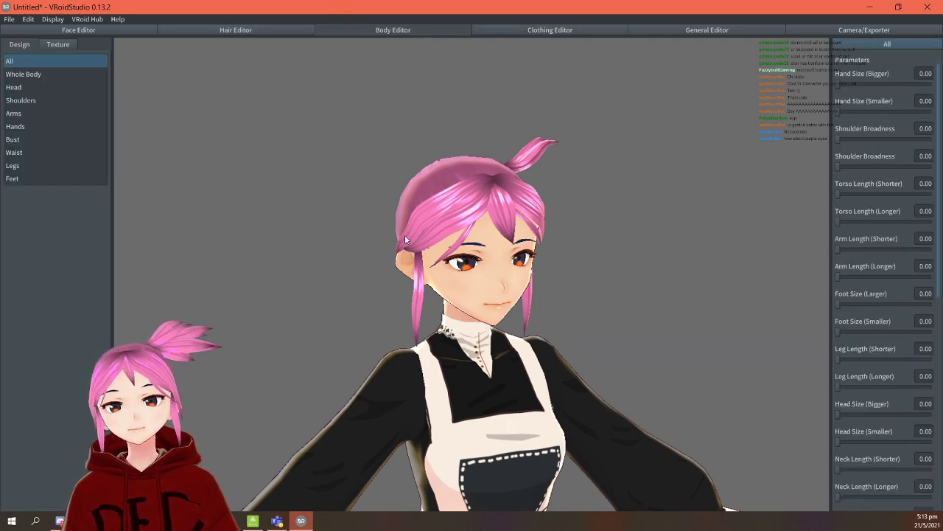
{"action": "right_click_drag", "start_coordinate": [537, 293], "coordinate": [509, 294]}
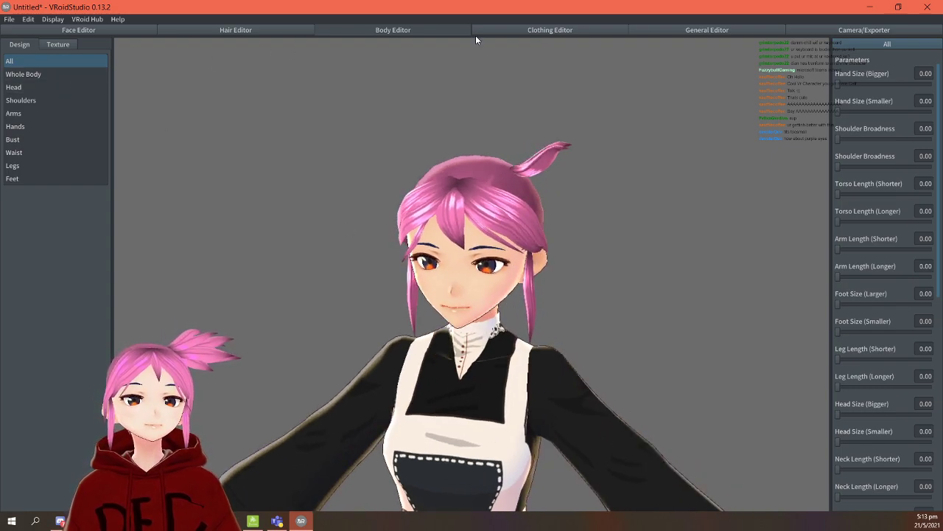
Open the hair editor and reshape Freehand Group 17's guide mesh around the ponytail by moving its control points.
{"action": "left_click", "coordinate": [236, 31]}
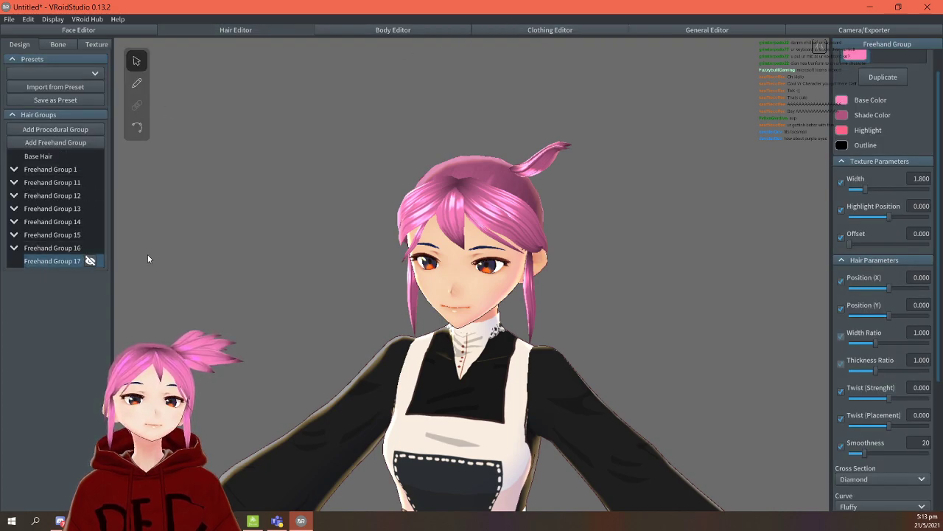
{"action": "left_click", "coordinate": [137, 84]}
{"action": "left_click", "coordinate": [137, 60]}
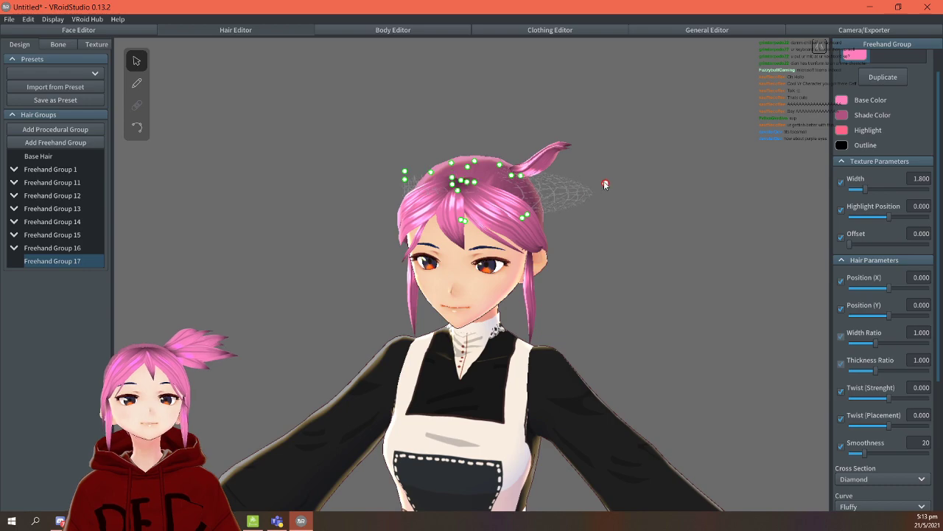
{"action": "left_click", "coordinate": [498, 171]}
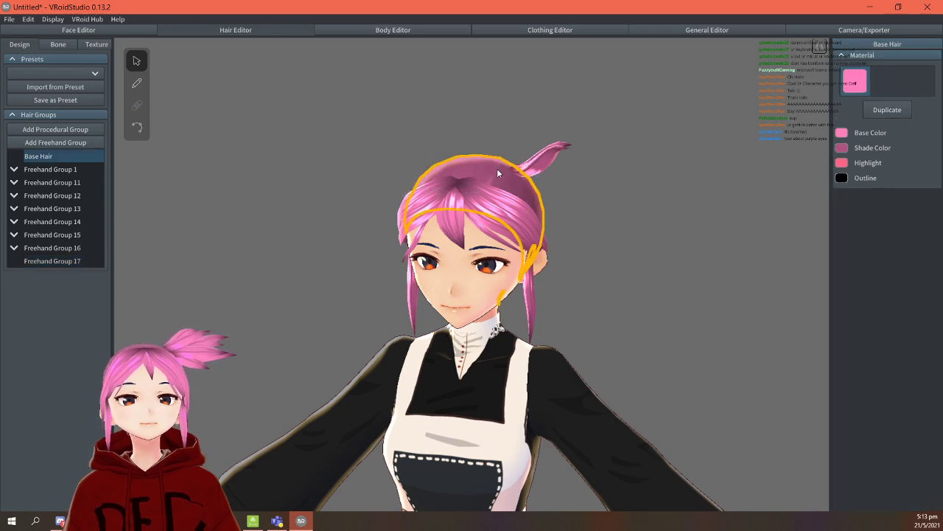
{"action": "left_click", "coordinate": [57, 260]}
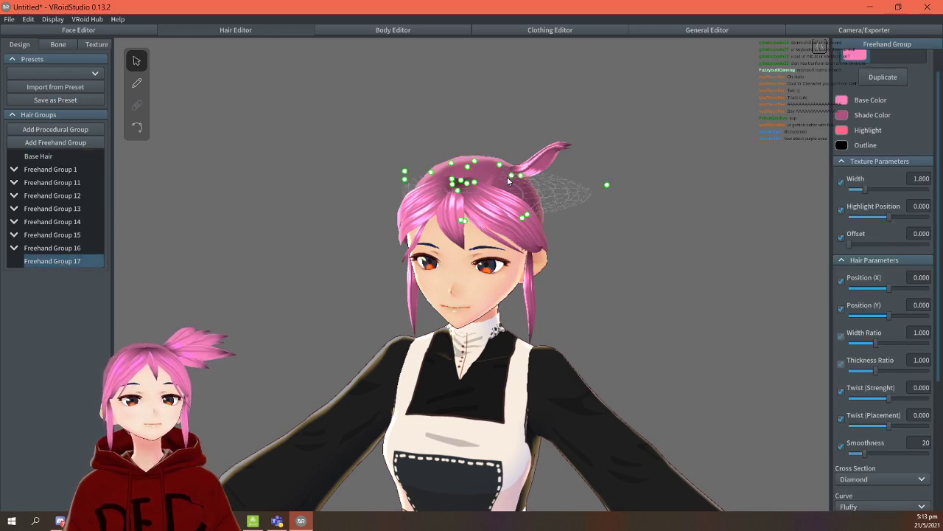
{"action": "left_click_drag", "start_coordinate": [497, 167], "coordinate": [499, 185]}
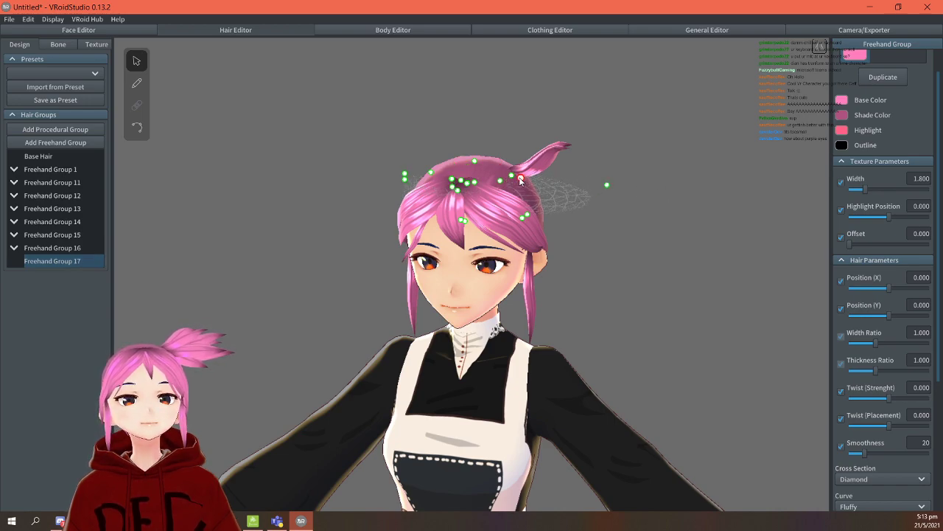
{"action": "left_click_drag", "start_coordinate": [601, 186], "coordinate": [635, 168]}
{"action": "right_click_drag", "start_coordinate": [690, 187], "coordinate": [659, 212]}
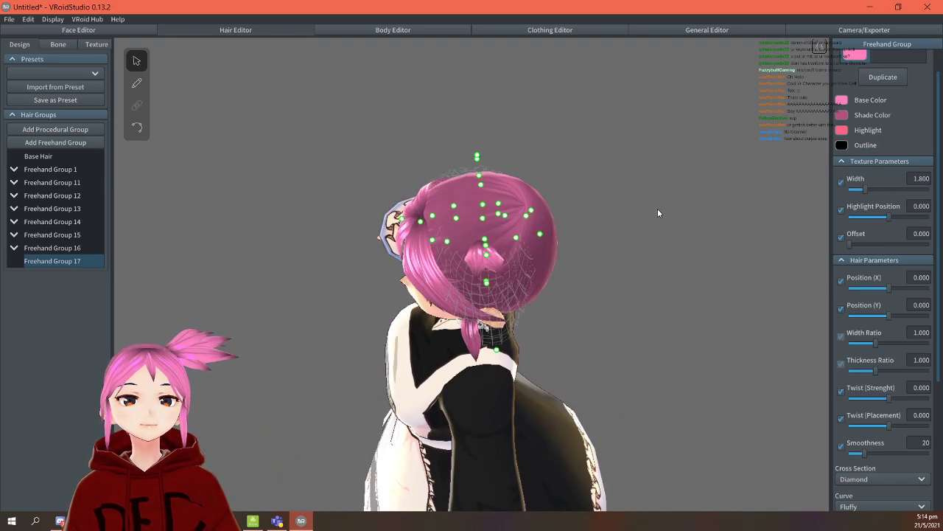
Hide Freehand Group 16 and draw two ponytail strands in Freehand Group 17 at the back of the head.
{"action": "left_click", "coordinate": [92, 247]}
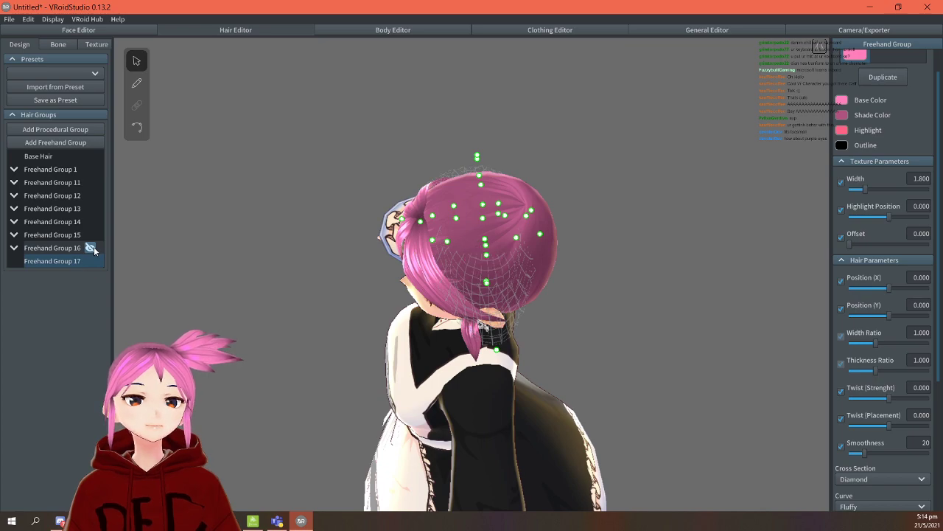
{"action": "left_click", "coordinate": [136, 84]}
{"action": "left_click_drag", "start_coordinate": [483, 259], "coordinate": [478, 337]}
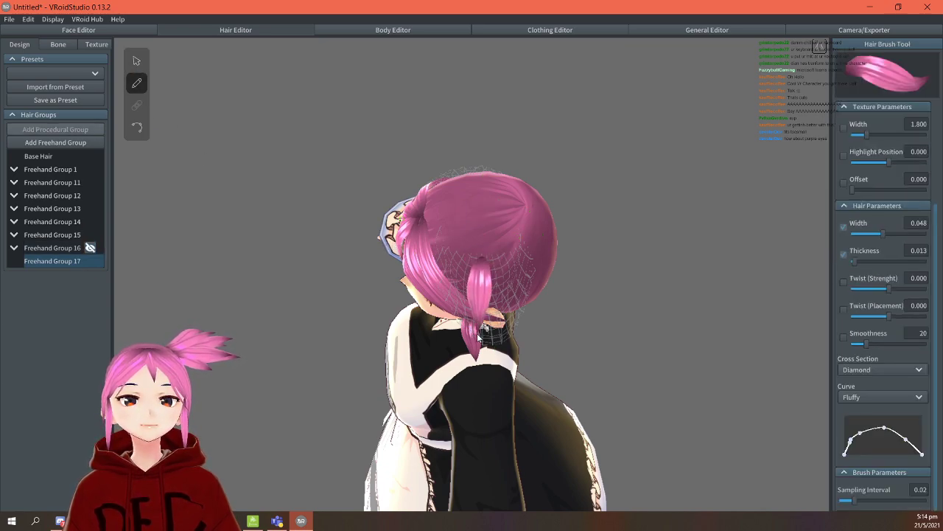
{"action": "left_click_drag", "start_coordinate": [487, 261], "coordinate": [509, 333]}
{"action": "mouse_move", "coordinate": [563, 326]}
{"action": "right_mouse_down"}
{"action": "mouse_move", "coordinate": [603, 321]}
{"action": "mouse_move", "coordinate": [630, 296]}
{"action": "right_mouse_up"}
Set the hair brush thickness to 0.042 and increase the thickness of both new ponytail strands, Hair 59 and Hair 58.
{"action": "left_click", "coordinate": [877, 263]}
{"action": "right_click_drag", "start_coordinate": [704, 264], "coordinate": [732, 272]}
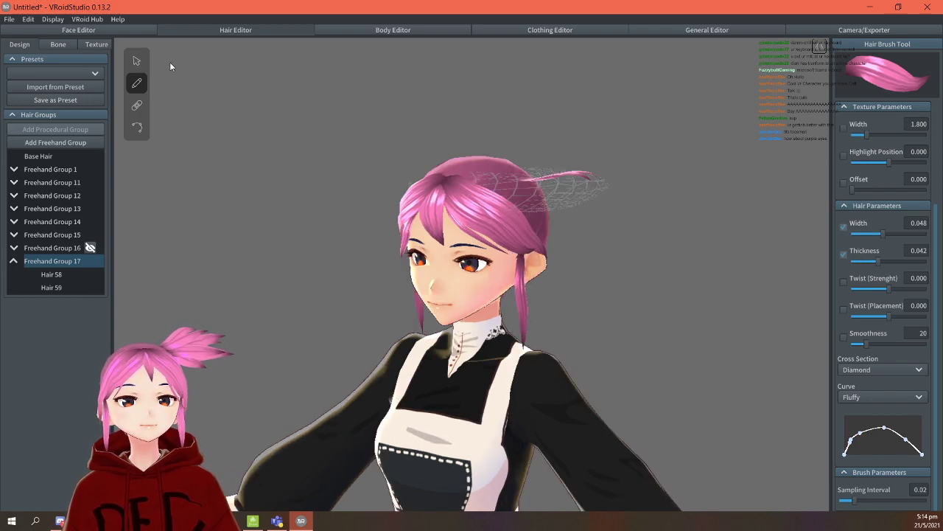
{"action": "left_click", "coordinate": [137, 62]}
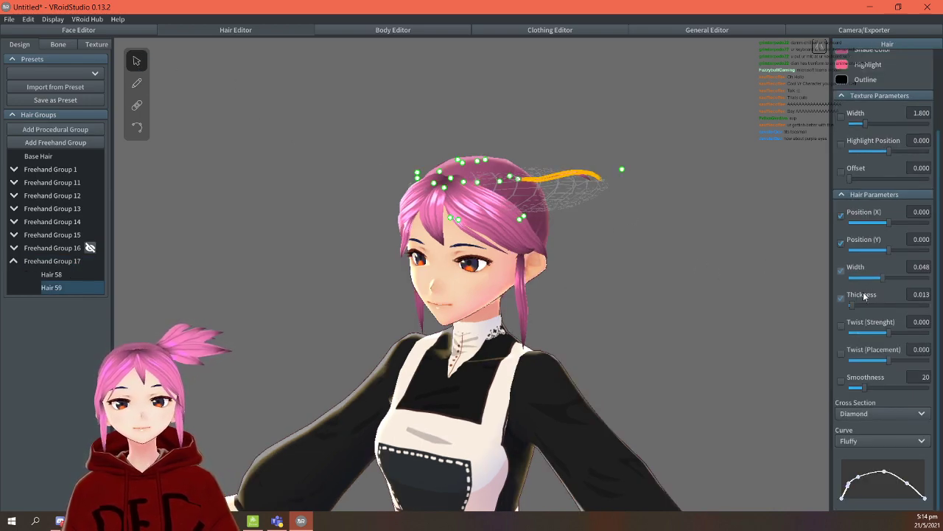
{"action": "left_click_drag", "start_coordinate": [860, 305], "coordinate": [894, 308]}
{"action": "right_click_drag", "start_coordinate": [803, 289], "coordinate": [695, 281]}
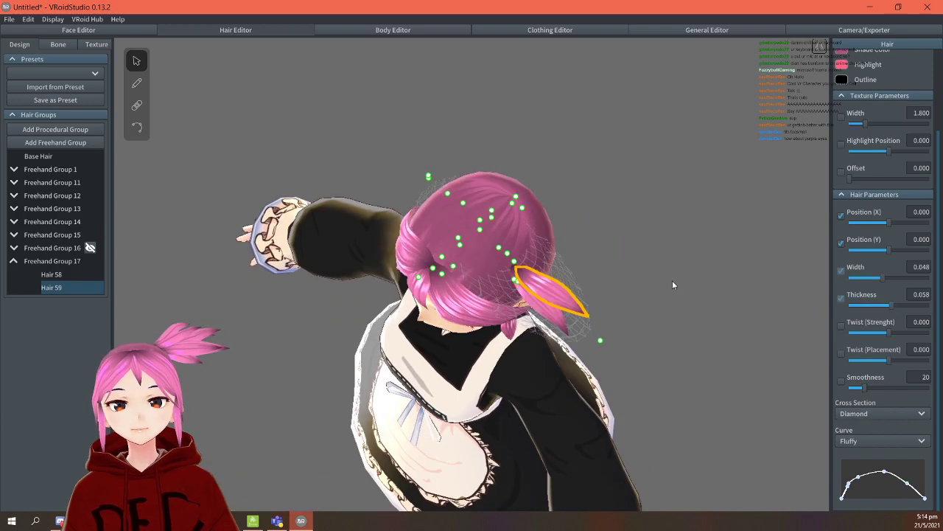
{"action": "left_click", "coordinate": [551, 319]}
{"action": "left_click_drag", "start_coordinate": [852, 308], "coordinate": [892, 310]}
{"action": "right_click_drag", "start_coordinate": [721, 322], "coordinate": [738, 279]}
{"action": "left_click", "coordinate": [734, 288]}
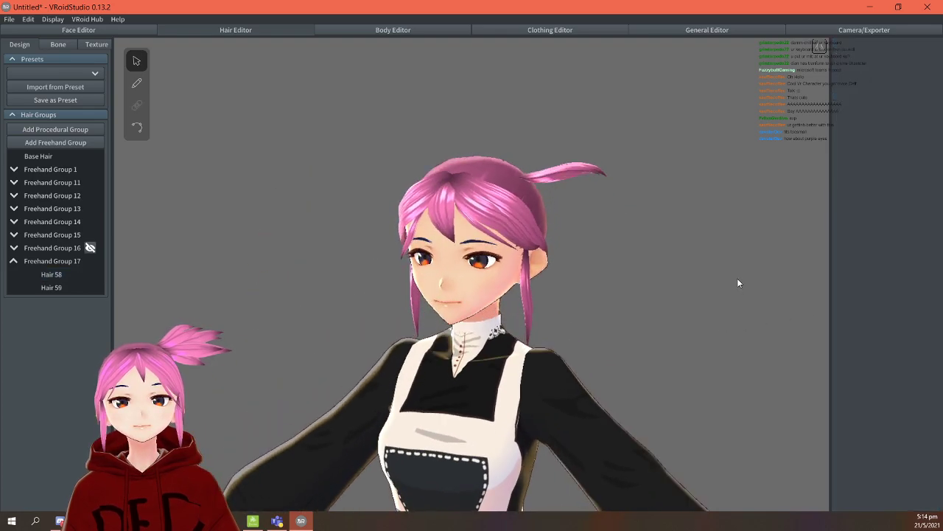
Thicken ponytail strands Hair 58 and Hair 59 further, setting Hair 58's thickness to 0.086.
{"action": "left_click", "coordinate": [552, 183]}
{"action": "left_click_drag", "start_coordinate": [885, 312], "coordinate": [904, 310]}
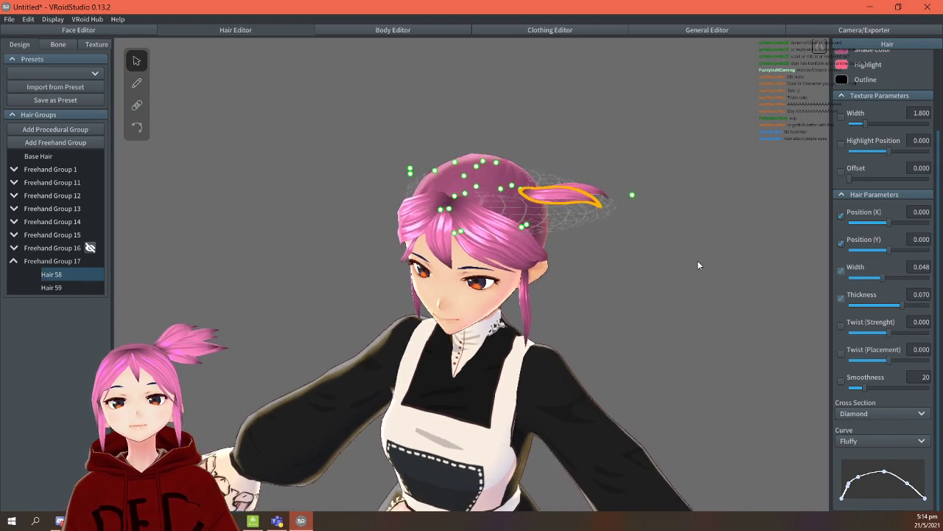
{"action": "left_click_drag", "start_coordinate": [902, 308], "coordinate": [912, 308]}
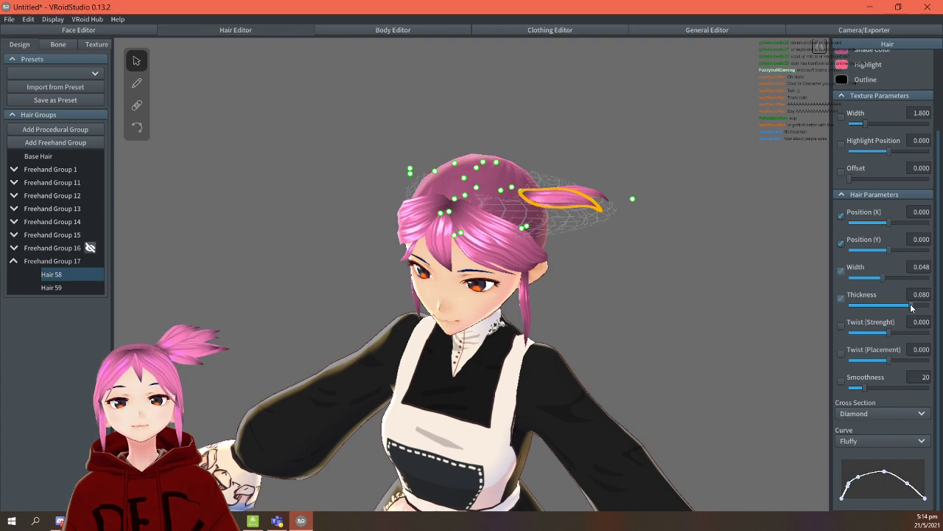
{"action": "left_click", "coordinate": [618, 201]}
{"action": "left_click", "coordinate": [611, 199]}
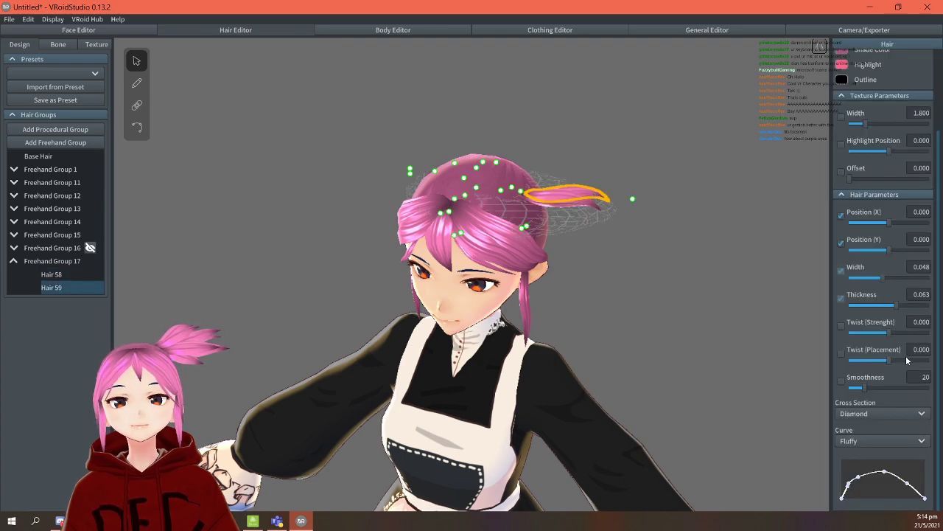
{"action": "left_click_drag", "start_coordinate": [893, 330], "coordinate": [916, 305]}
{"action": "left_click", "coordinate": [547, 201]}
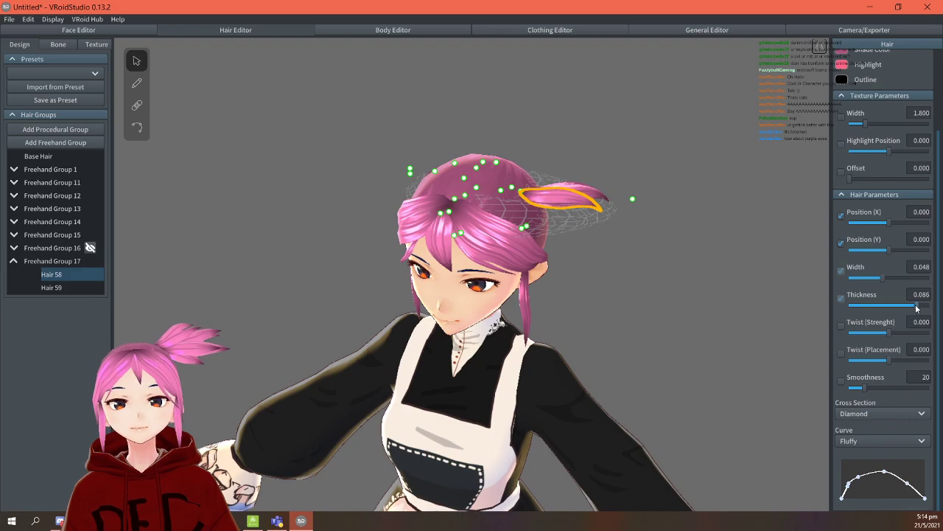
Show Freehand Group 16 again and draw a third ponytail strand in Freehand Group 17, redoing the first stroke.
{"action": "left_click", "coordinate": [89, 248]}
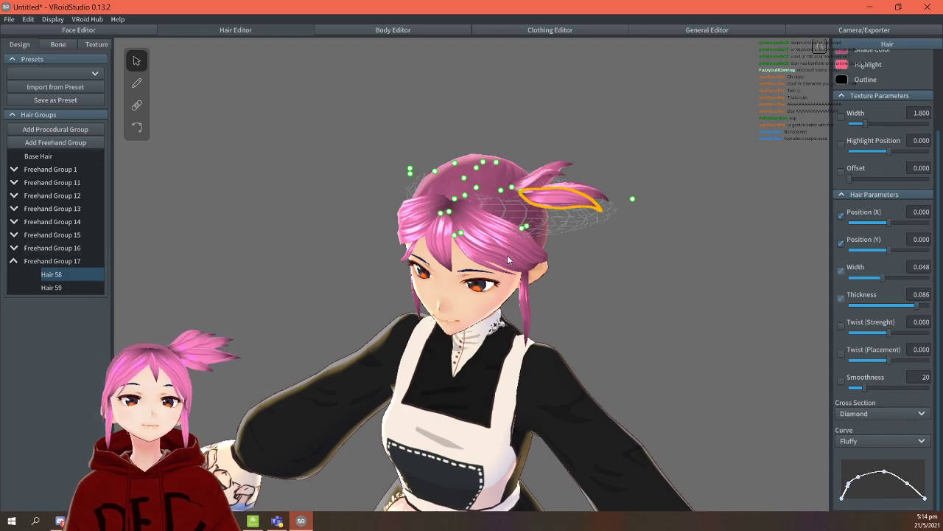
{"action": "left_click", "coordinate": [649, 237]}
{"action": "mouse_move", "coordinate": [658, 236]}
{"action": "right_mouse_down"}
{"action": "mouse_move", "coordinate": [627, 252]}
{"action": "mouse_move", "coordinate": [643, 231]}
{"action": "mouse_move", "coordinate": [616, 241]}
{"action": "mouse_move", "coordinate": [543, 286]}
{"action": "right_mouse_up"}
{"action": "left_click", "coordinate": [137, 84]}
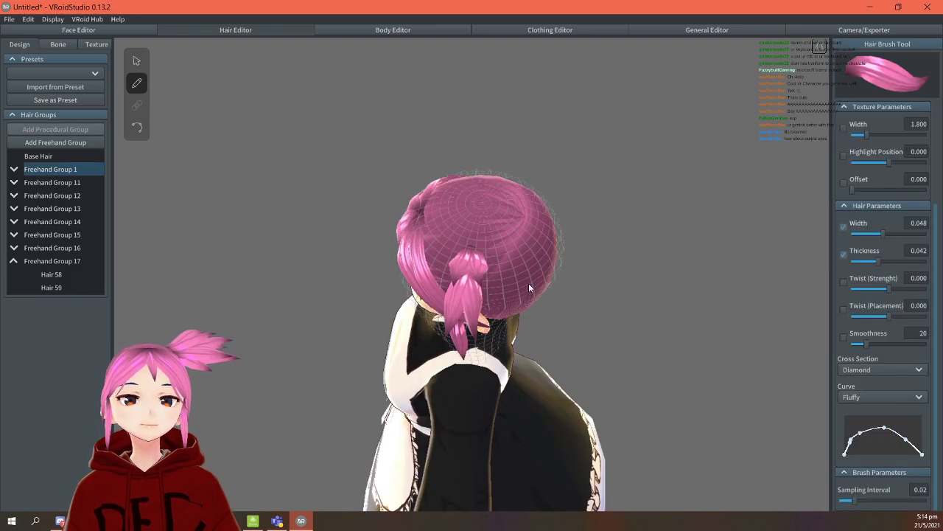
{"action": "left_click", "coordinate": [81, 260]}
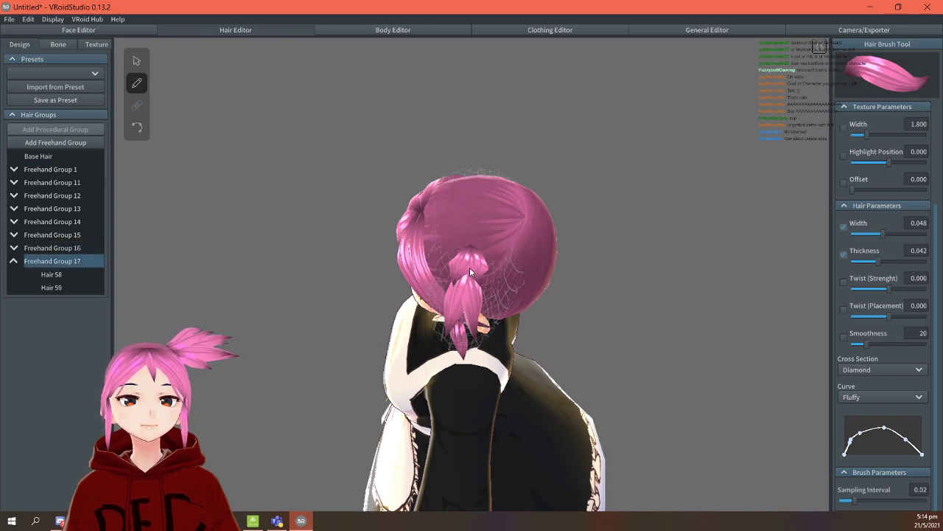
{"action": "left_click_drag", "start_coordinate": [472, 275], "coordinate": [501, 340]}
{"action": "mouse_move", "coordinate": [515, 336]}
{"action": "right_mouse_down"}
{"action": "mouse_move", "coordinate": [587, 311]}
{"action": "mouse_move", "coordinate": [583, 301]}
{"action": "mouse_move", "coordinate": [574, 310]}
{"action": "mouse_move", "coordinate": [586, 254]}
{"action": "mouse_move", "coordinate": [441, 242]}
{"action": "right_mouse_up"}
{"action": "key", "text": "ctrl+z"}
{"action": "left_click_drag", "start_coordinate": [451, 236], "coordinate": [438, 279]}
{"action": "right_click_drag", "start_coordinate": [642, 277], "coordinate": [693, 278]}
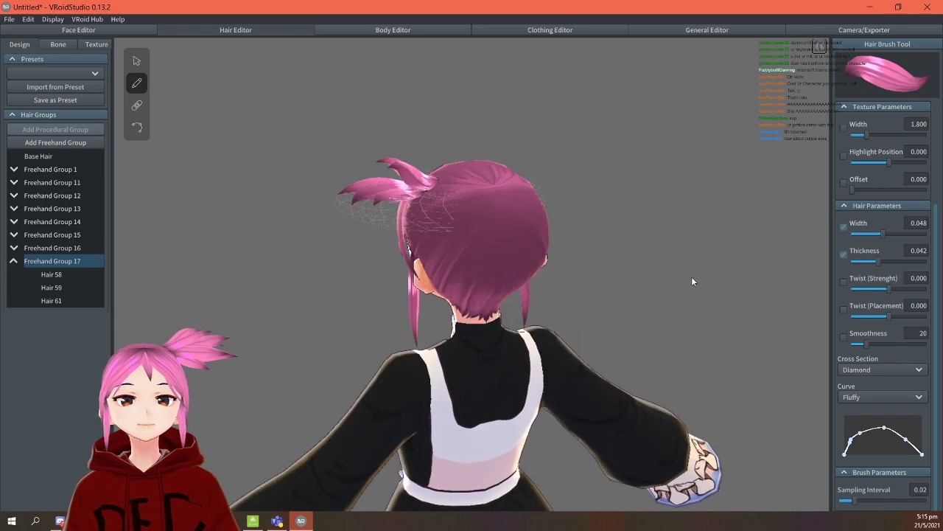
Increase the thickness of the third ponytail strand, Hair 61, to about 0.072.
{"action": "left_click", "coordinate": [385, 192]}
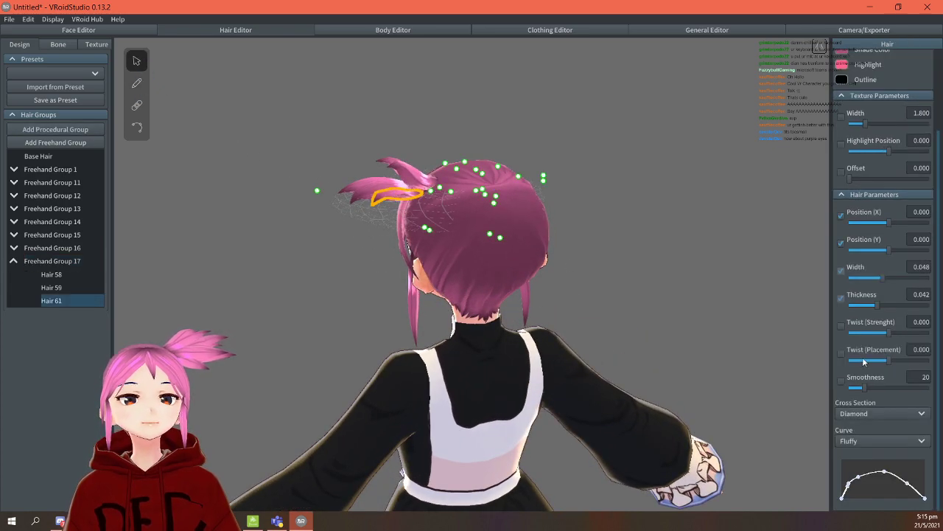
{"action": "left_click_drag", "start_coordinate": [888, 304], "coordinate": [912, 313]}
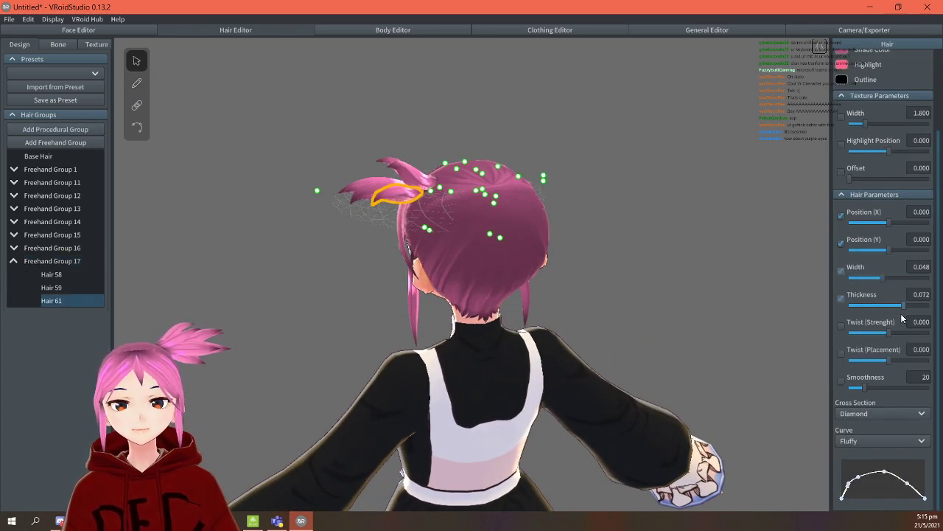
{"action": "left_click", "coordinate": [675, 271]}
{"action": "right_click_drag", "start_coordinate": [675, 270], "coordinate": [735, 276]}
Adjust the ponytail strands' control points near their roots at the back of the head.
{"action": "left_click", "coordinate": [136, 127]}
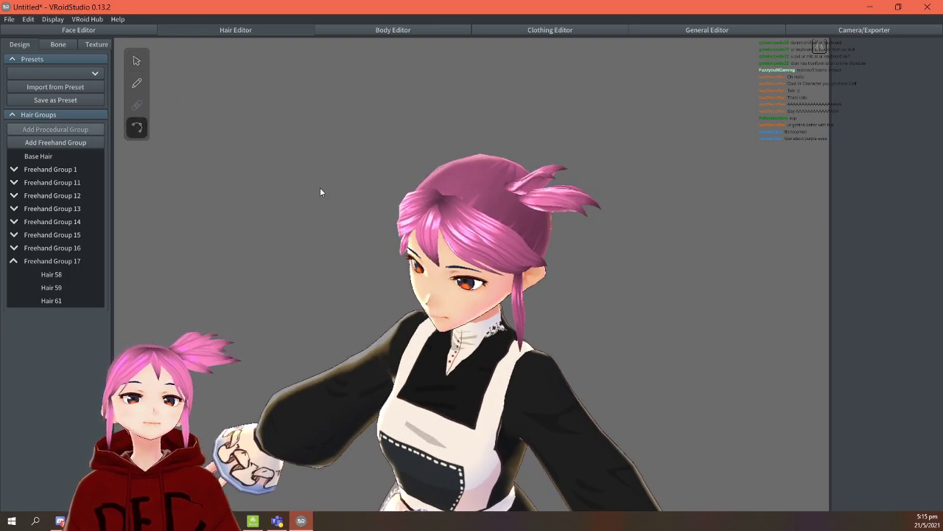
{"action": "left_click", "coordinate": [520, 202]}
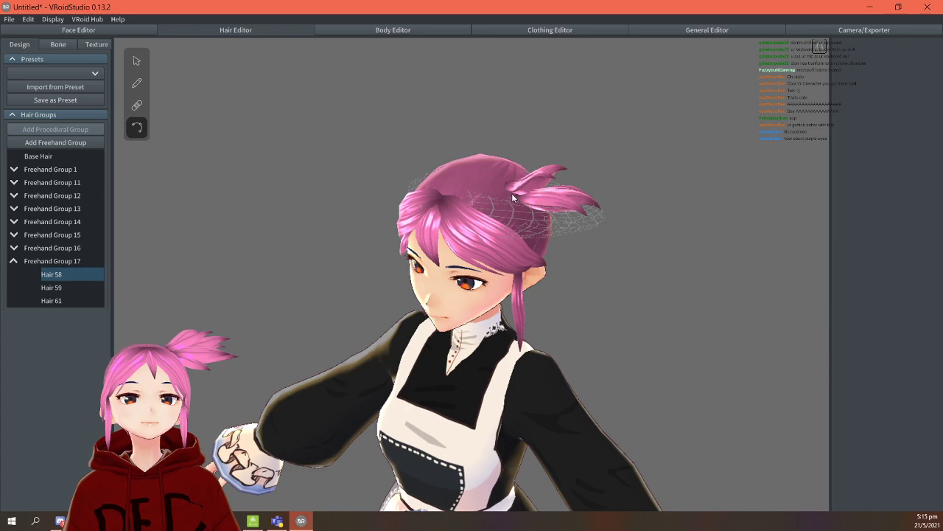
{"action": "left_click", "coordinate": [513, 184]}
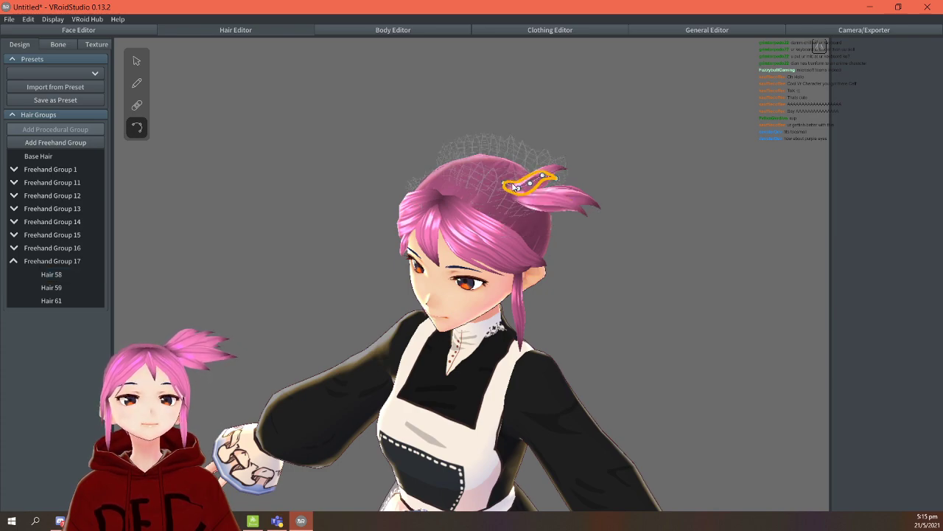
{"action": "left_click", "coordinate": [620, 198]}
{"action": "mouse_move", "coordinate": [619, 198]}
{"action": "right_mouse_down"}
{"action": "mouse_move", "coordinate": [665, 217]}
{"action": "mouse_move", "coordinate": [624, 209]}
{"action": "right_mouse_up"}
{"action": "key", "text": "ctrl+z"}
{"action": "left_click", "coordinate": [498, 235]}
{"action": "right_click_drag", "start_coordinate": [565, 227], "coordinate": [602, 230]}
{"action": "left_click_drag", "start_coordinate": [435, 262], "coordinate": [439, 250]}
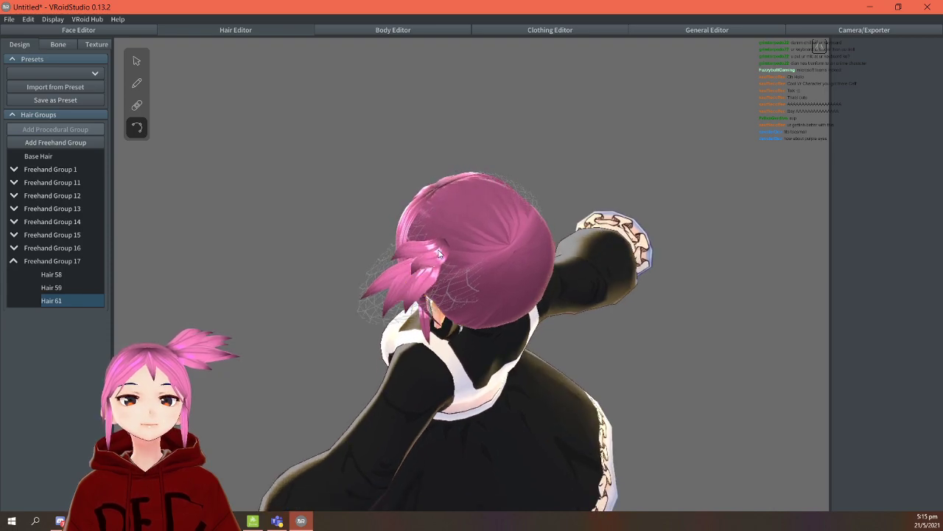
{"action": "left_click", "coordinate": [693, 245]}
{"action": "right_click_drag", "start_coordinate": [694, 245], "coordinate": [711, 268]}
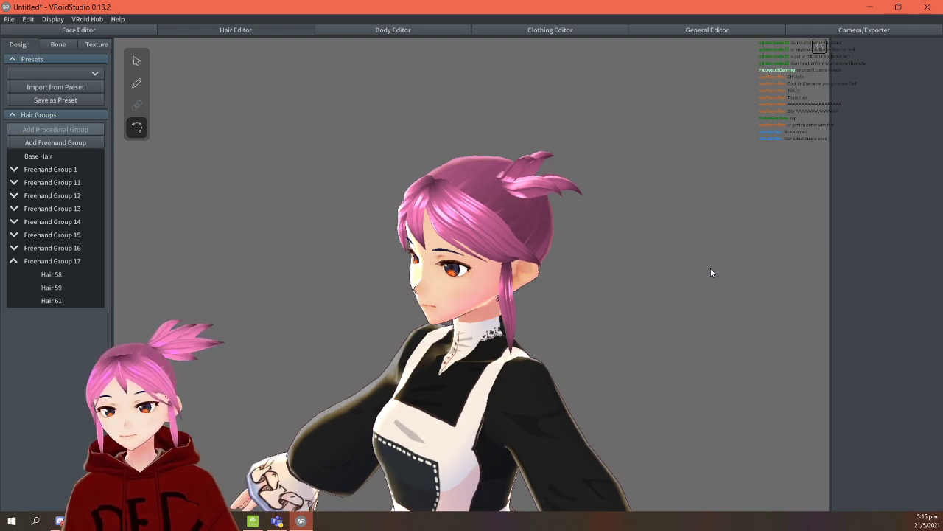
Raise the outer guide points of Freehand Group 17 and Freehand Group 16 so the ponytail strands angle upward.
{"action": "right_click_drag", "start_coordinate": [673, 272], "coordinate": [676, 279]}
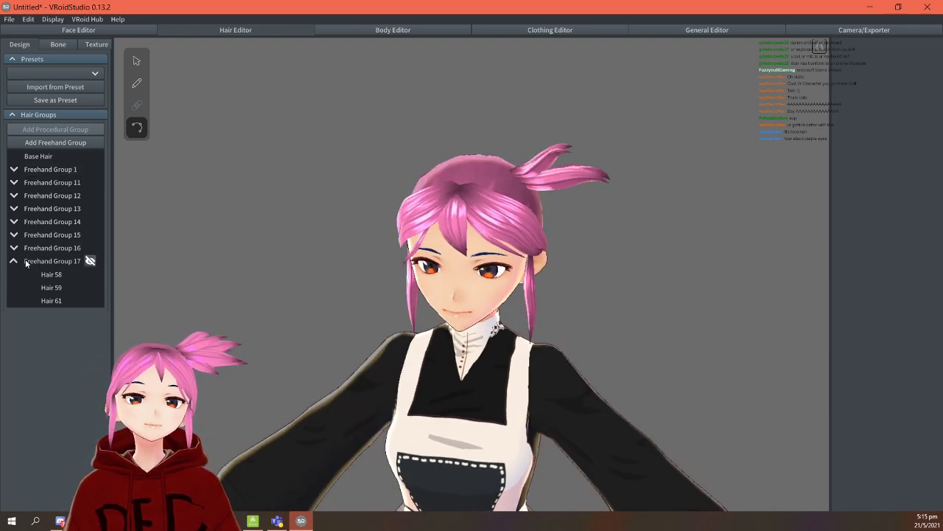
{"action": "left_click", "coordinate": [89, 261]}
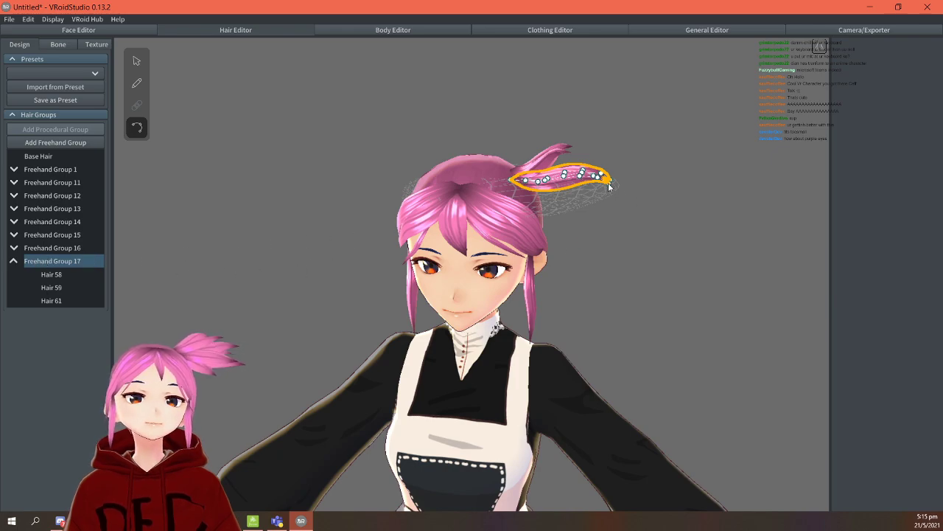
{"action": "left_click", "coordinate": [136, 61]}
{"action": "left_click_drag", "start_coordinate": [638, 169], "coordinate": [683, 131]}
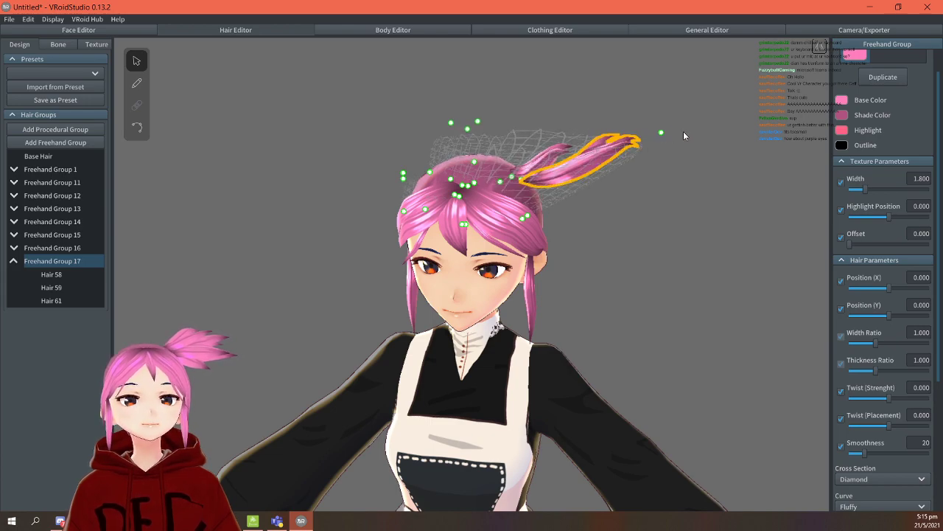
{"action": "left_click", "coordinate": [558, 147]}
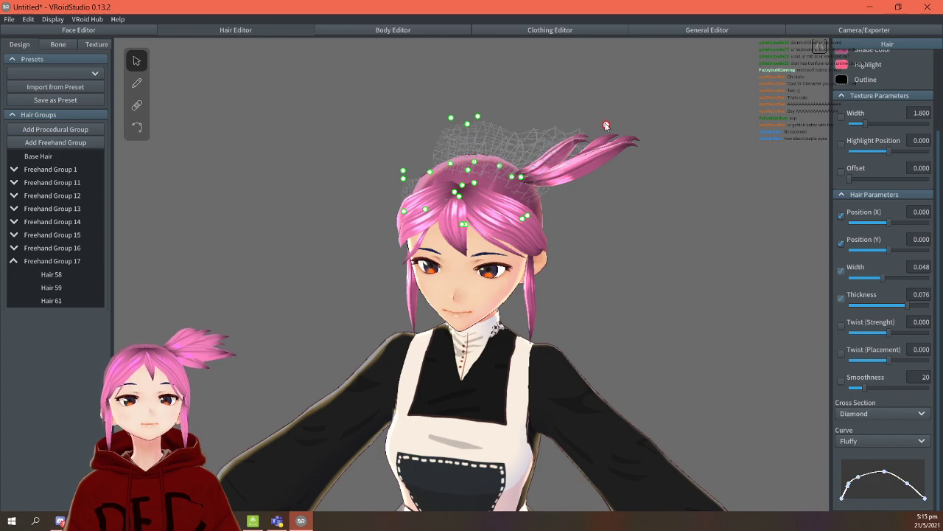
{"action": "left_click", "coordinate": [662, 220]}
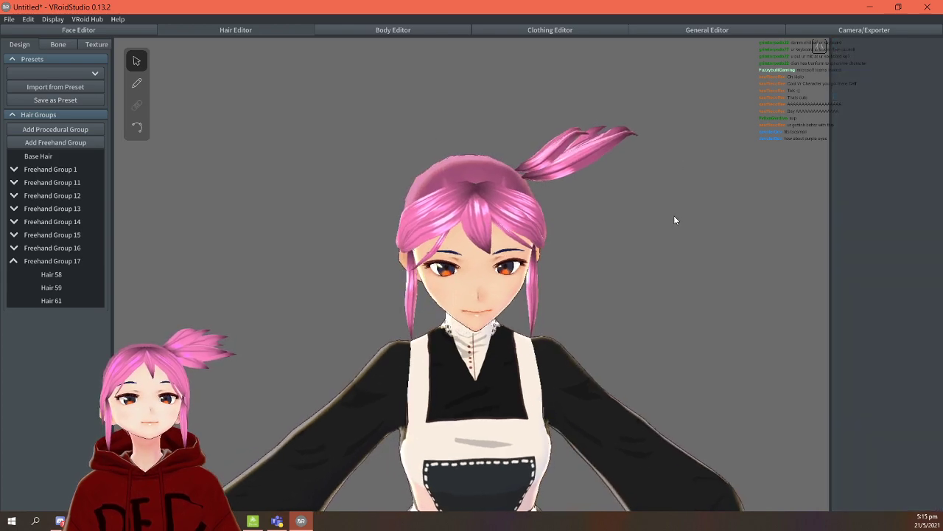
Move Freehand Group 17's guide point at the ponytail base inward toward the head.
{"action": "left_click", "coordinate": [505, 176]}
{"action": "left_click", "coordinate": [582, 174]}
{"action": "left_click", "coordinate": [573, 178]}
{"action": "left_click", "coordinate": [502, 177]}
{"action": "left_click", "coordinate": [519, 168]}
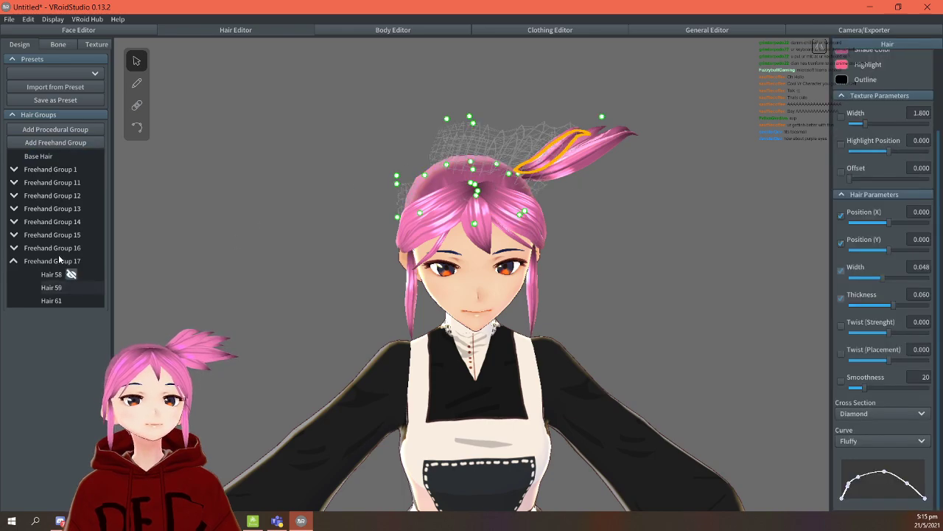
{"action": "left_click", "coordinate": [91, 261]}
{"action": "left_click_drag", "start_coordinate": [520, 177], "coordinate": [500, 184]}
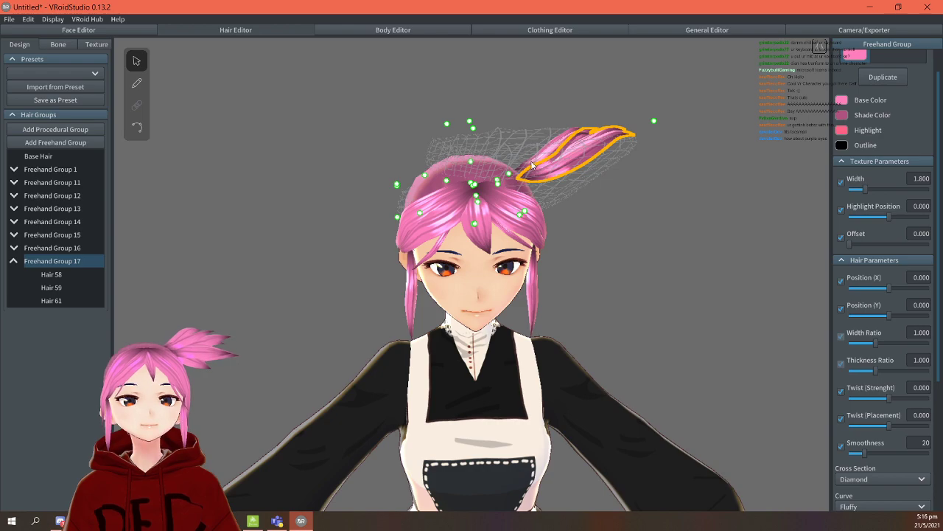
Adjust Freehand Group 16's guide point at the ponytail base closer to the head.
{"action": "left_click", "coordinate": [44, 249]}
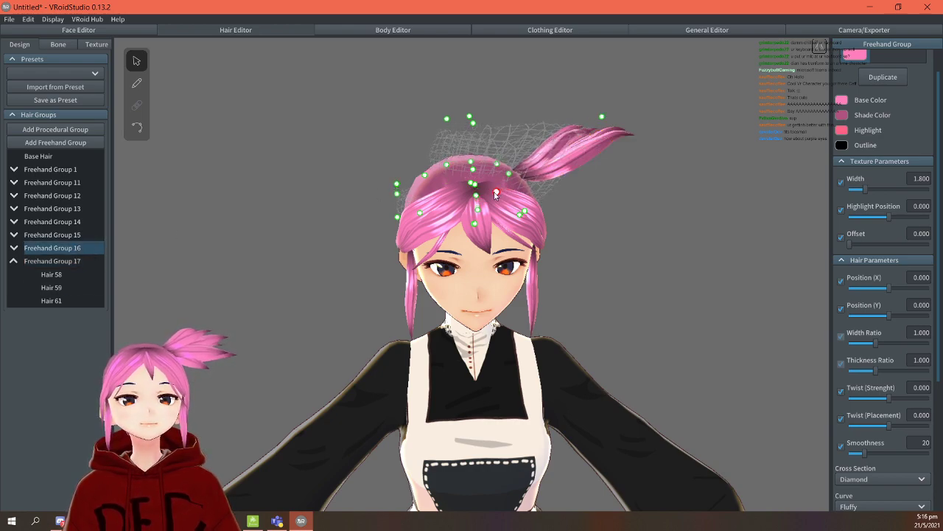
{"action": "left_click", "coordinate": [642, 184]}
{"action": "right_click_drag", "start_coordinate": [643, 183], "coordinate": [632, 187]}
{"action": "left_click", "coordinate": [538, 192]}
{"action": "left_click", "coordinate": [644, 236]}
{"action": "right_click_drag", "start_coordinate": [644, 236], "coordinate": [658, 226]}
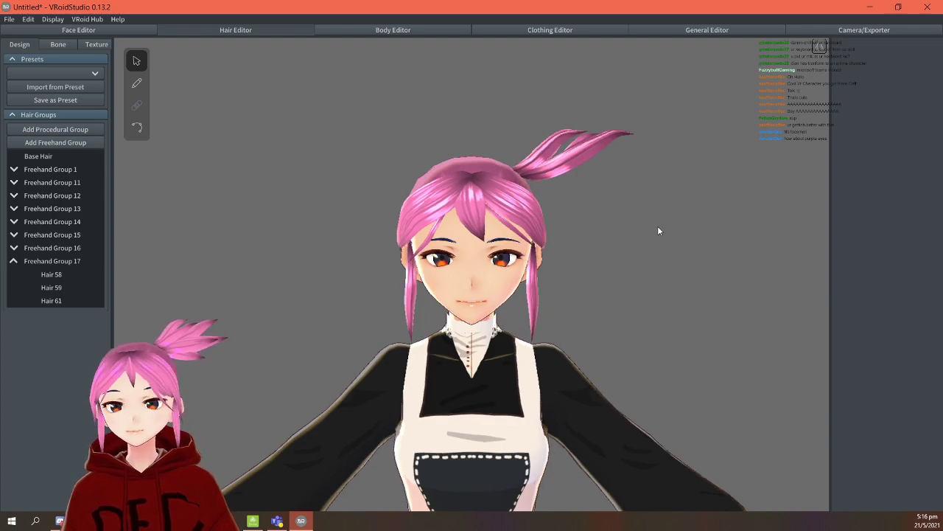
Set Hair 58's thickness to 0.100 and increase the thickness of a neighbouring ponytail strand at the back.
{"action": "left_click", "coordinate": [582, 158]}
{"action": "left_click_drag", "start_coordinate": [923, 309], "coordinate": [930, 306]}
{"action": "right_click_drag", "start_coordinate": [659, 266], "coordinate": [493, 302]}
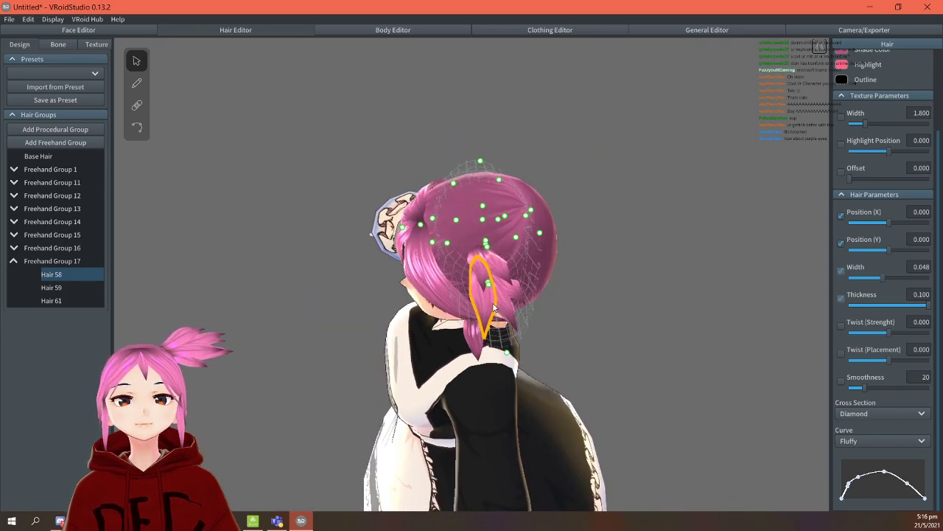
{"action": "left_click", "coordinate": [508, 309]}
{"action": "mouse_move", "coordinate": [923, 304]}
{"action": "left_mouse_down"}
{"action": "mouse_move", "coordinate": [942, 305]}
{"action": "mouse_move", "coordinate": [930, 308]}
{"action": "left_mouse_up"}
{"action": "left_click", "coordinate": [511, 292]}
{"action": "left_click", "coordinate": [764, 315]}
{"action": "right_click_drag", "start_coordinate": [764, 315], "coordinate": [720, 299]}
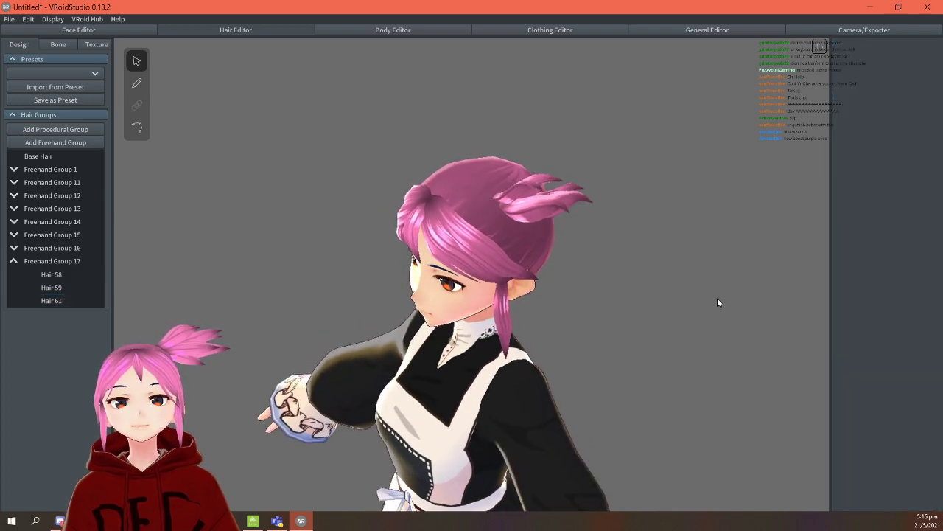
Thicken two of the upper ponytail strands, setting one to about 0.087 and the other to 0.091.
{"action": "left_click", "coordinate": [517, 200]}
{"action": "left_click_drag", "start_coordinate": [893, 306], "coordinate": [917, 307]}
{"action": "left_click", "coordinate": [728, 280]}
{"action": "right_click_drag", "start_coordinate": [727, 280], "coordinate": [602, 263]}
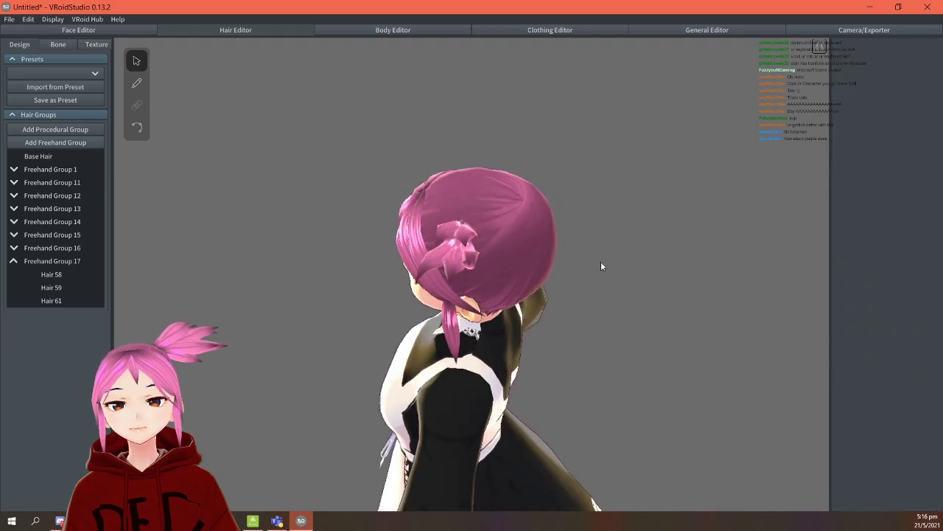
{"action": "left_click", "coordinate": [471, 233]}
{"action": "left_click_drag", "start_coordinate": [906, 310], "coordinate": [920, 309]}
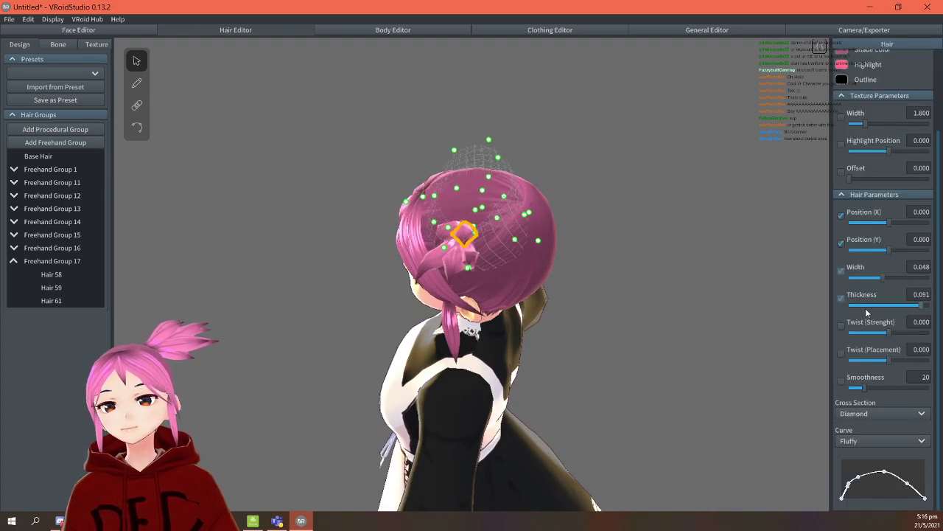
{"action": "left_click", "coordinate": [699, 326]}
{"action": "right_click_drag", "start_coordinate": [699, 327], "coordinate": [750, 300]}
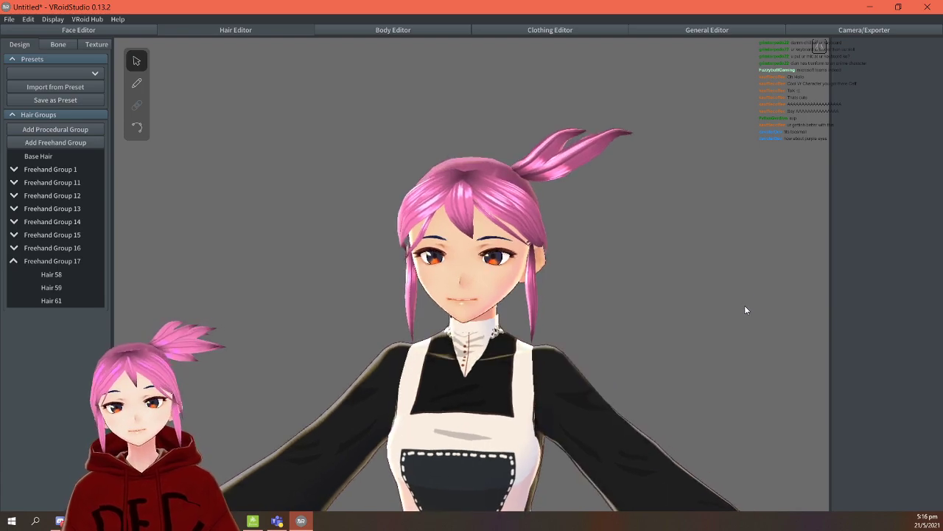
Shift the middle control point of ponytail strand Hair 58 and undo the last adjustment.
{"action": "left_click", "coordinate": [136, 132]}
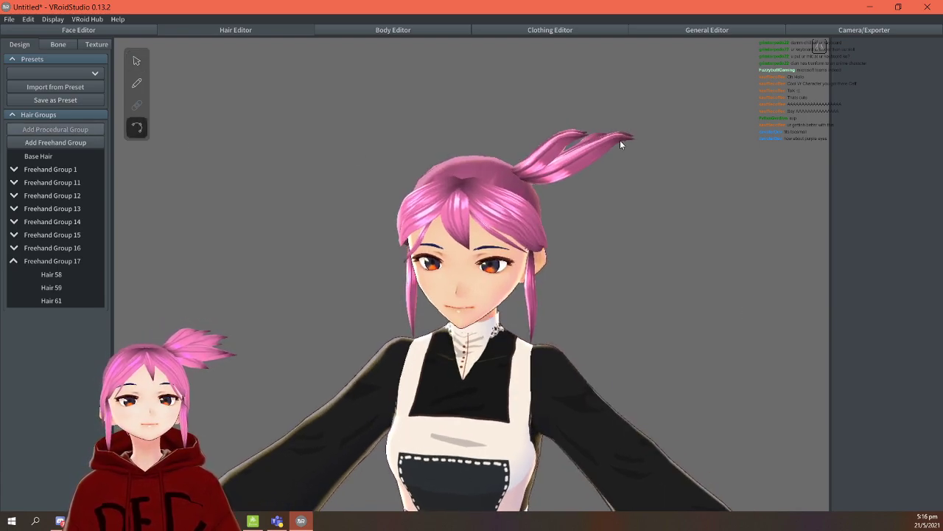
{"action": "left_click", "coordinate": [621, 140]}
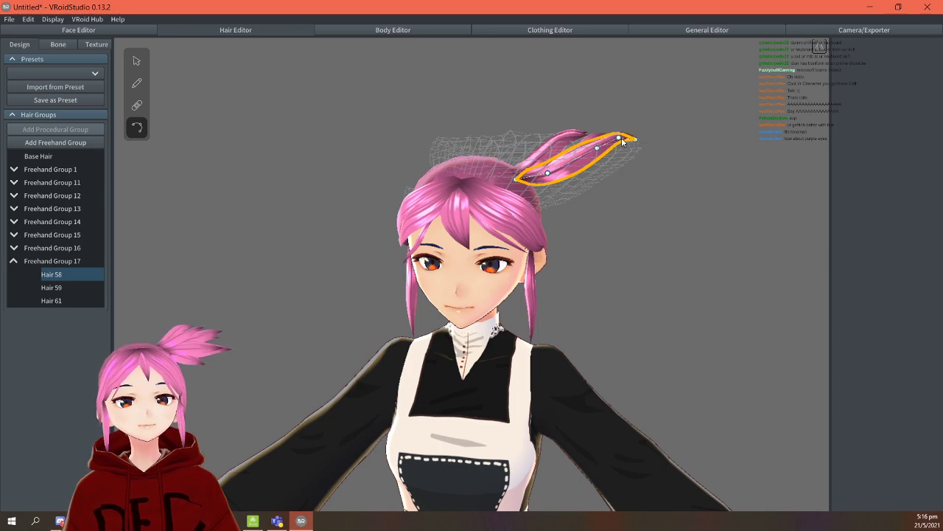
{"action": "left_click_drag", "start_coordinate": [598, 148], "coordinate": [591, 152]}
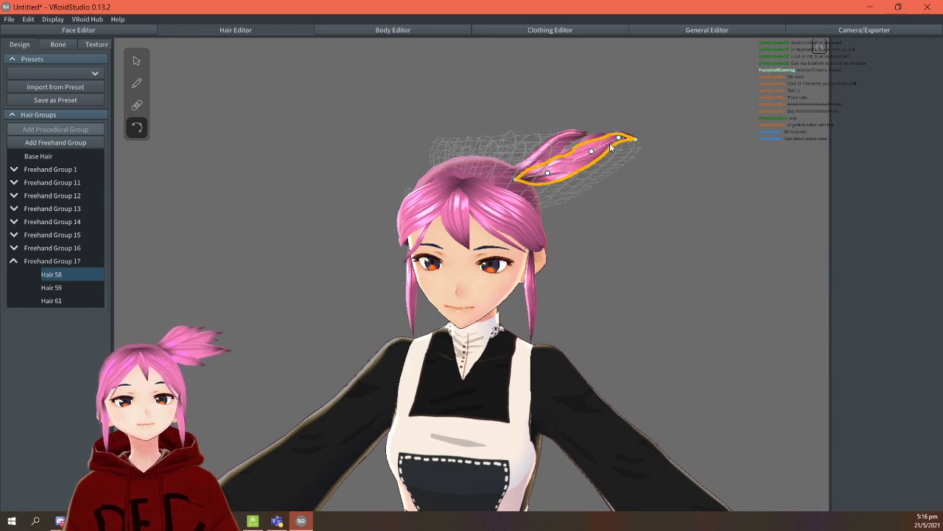
{"action": "left_click", "coordinate": [610, 143]}
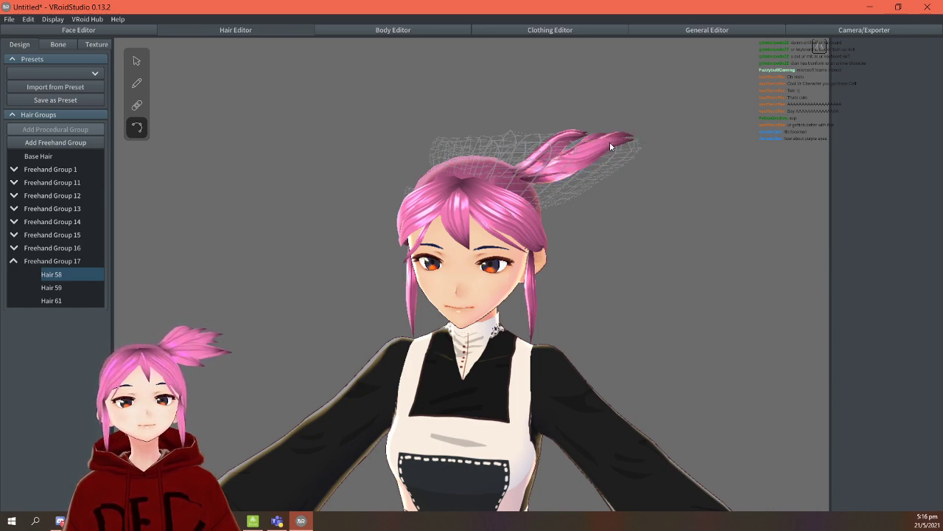
{"action": "left_click_drag", "start_coordinate": [593, 150], "coordinate": [588, 150]}
{"action": "right_click_drag", "start_coordinate": [616, 153], "coordinate": [623, 251]}
{"action": "key", "text": "ctrl+z"}
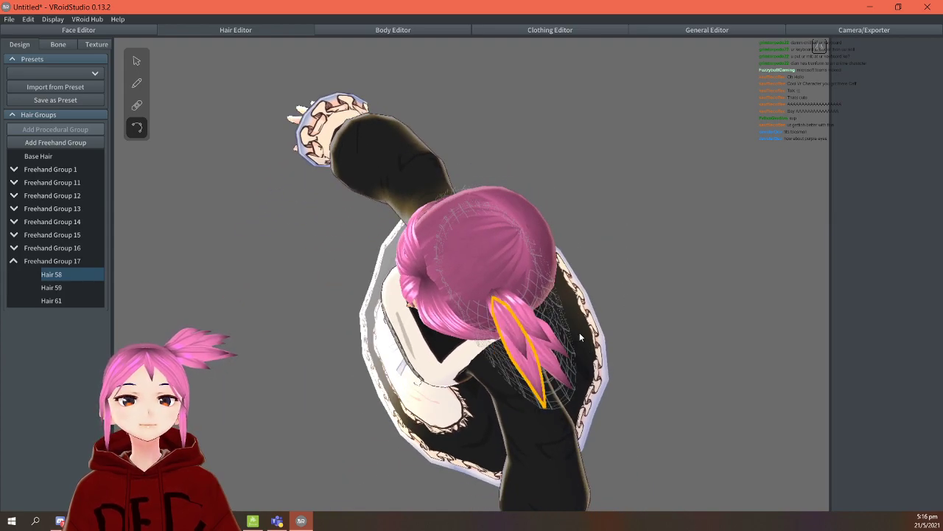
Reshape Hair 58, Hair 59, Hair 61 and the upper ponytail strands by moving their control points, working from above.
{"action": "mouse_move", "coordinate": [536, 376]}
{"action": "left_mouse_down"}
{"action": "mouse_move", "coordinate": [522, 351]}
{"action": "mouse_move", "coordinate": [539, 387]}
{"action": "left_mouse_up"}
{"action": "left_click", "coordinate": [547, 360]}
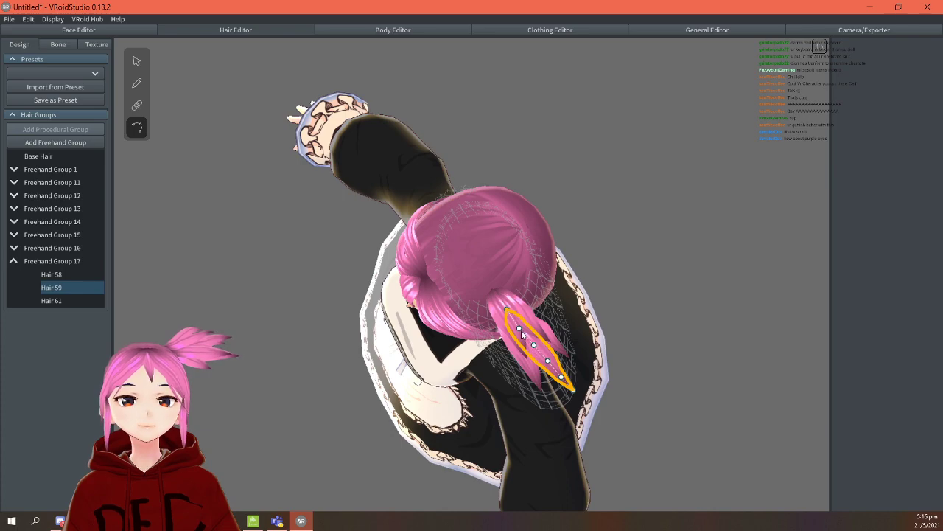
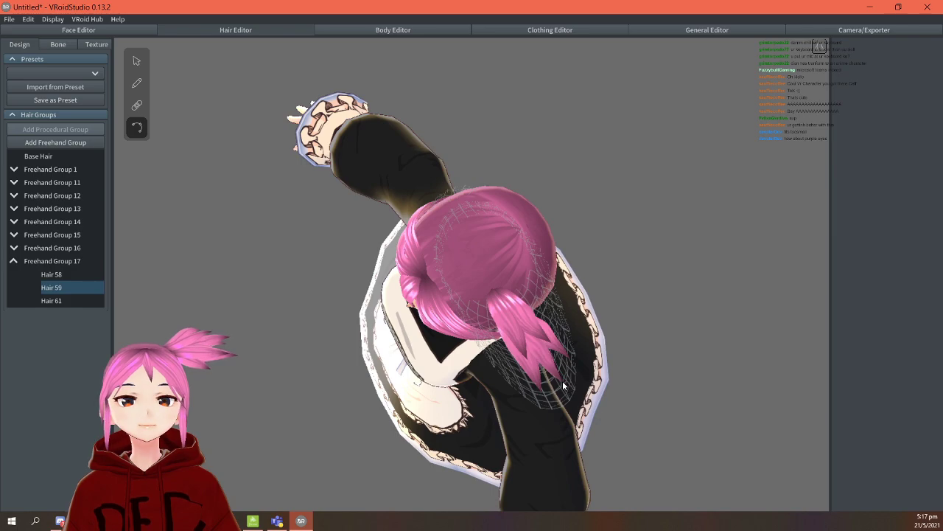
{"action": "left_click", "coordinate": [554, 349]}
{"action": "right_click_drag", "start_coordinate": [559, 354], "coordinate": [656, 355]}
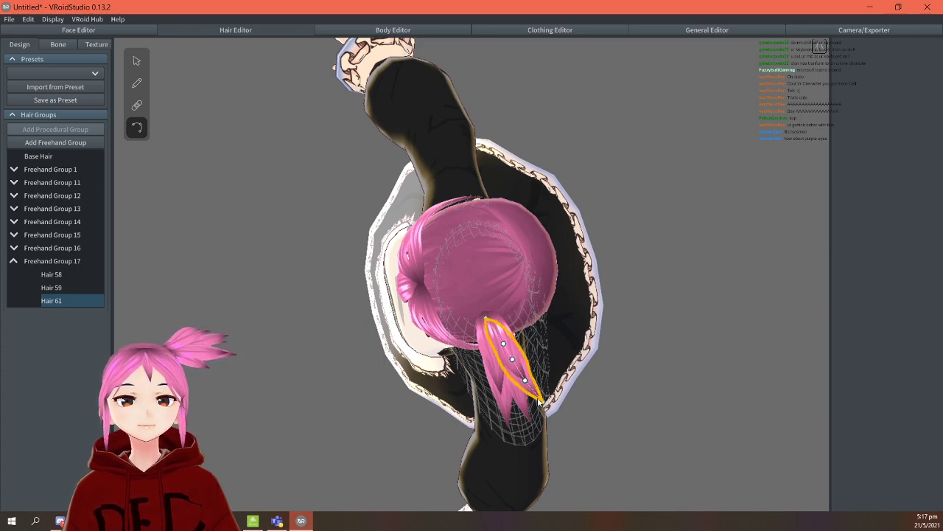
{"action": "left_click", "coordinate": [637, 402]}
{"action": "mouse_move", "coordinate": [637, 402]}
{"action": "right_mouse_down"}
{"action": "mouse_move", "coordinate": [662, 380]}
{"action": "mouse_move", "coordinate": [663, 413]}
{"action": "mouse_move", "coordinate": [631, 418]}
{"action": "right_mouse_up"}
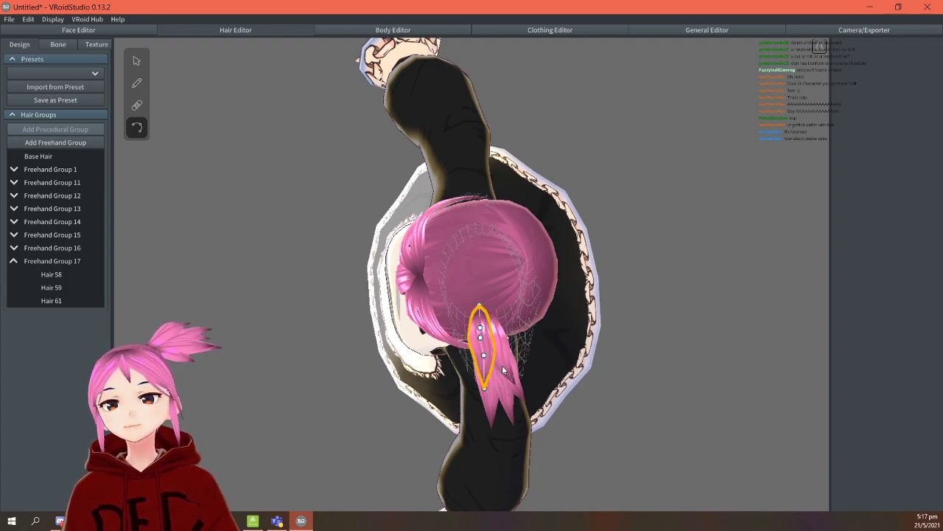
{"action": "left_click", "coordinate": [504, 366]}
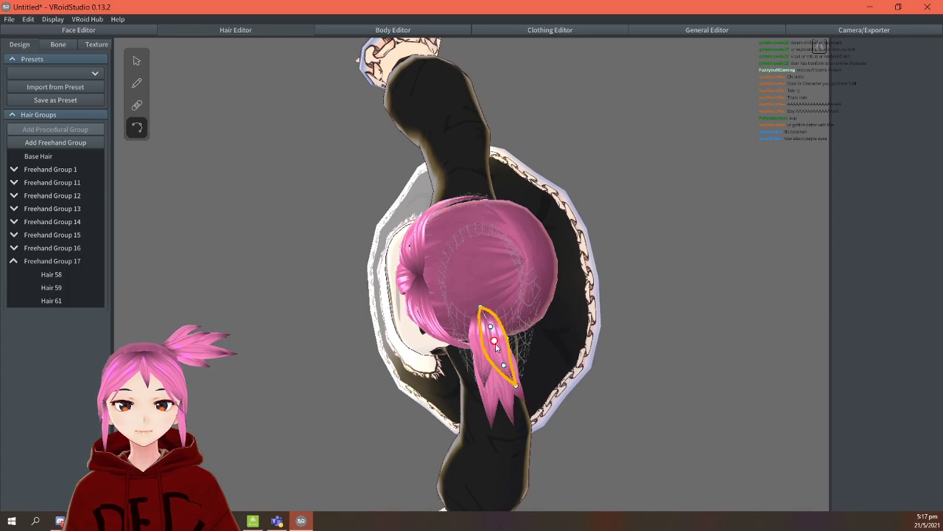
{"action": "right_click_drag", "start_coordinate": [661, 390], "coordinate": [710, 358]}
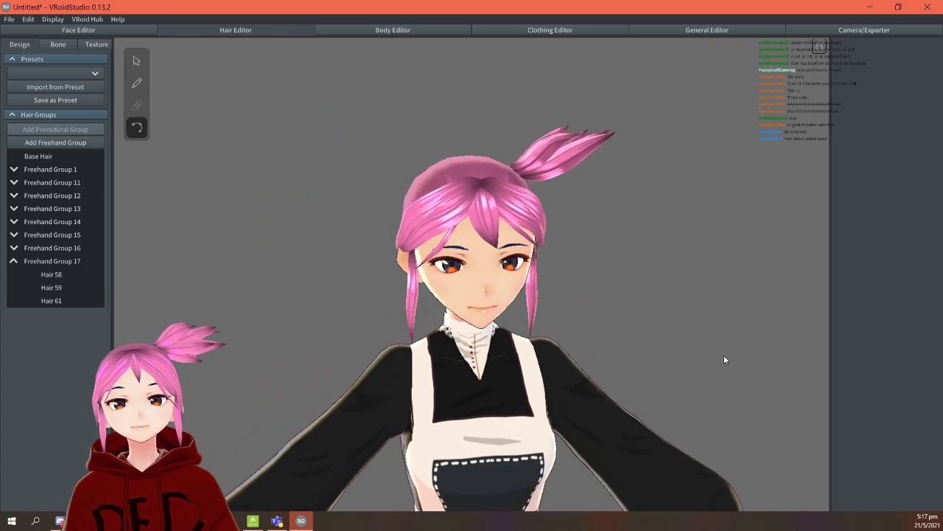
{"action": "left_click", "coordinate": [523, 164]}
{"action": "right_click_drag", "start_coordinate": [675, 243], "coordinate": [619, 293]}
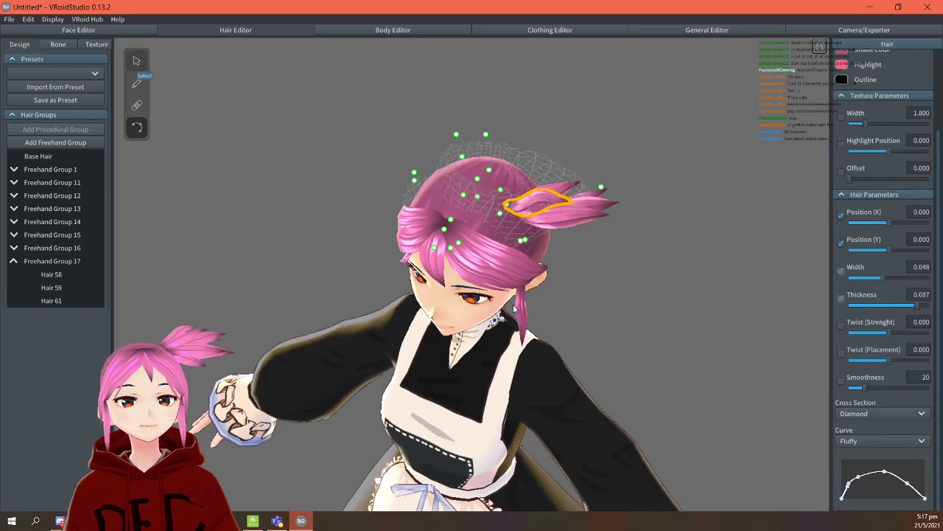
{"action": "left_click", "coordinate": [134, 60]}
{"action": "left_click", "coordinate": [685, 395]}
{"action": "mouse_move", "coordinate": [684, 396]}
{"action": "right_mouse_down"}
{"action": "mouse_move", "coordinate": [631, 354]}
{"action": "mouse_move", "coordinate": [430, 344]}
{"action": "right_mouse_up"}
Add a new freehand hair group based on Freehand Group 17 and lower its outer guide point.
{"action": "left_click", "coordinate": [30, 262]}
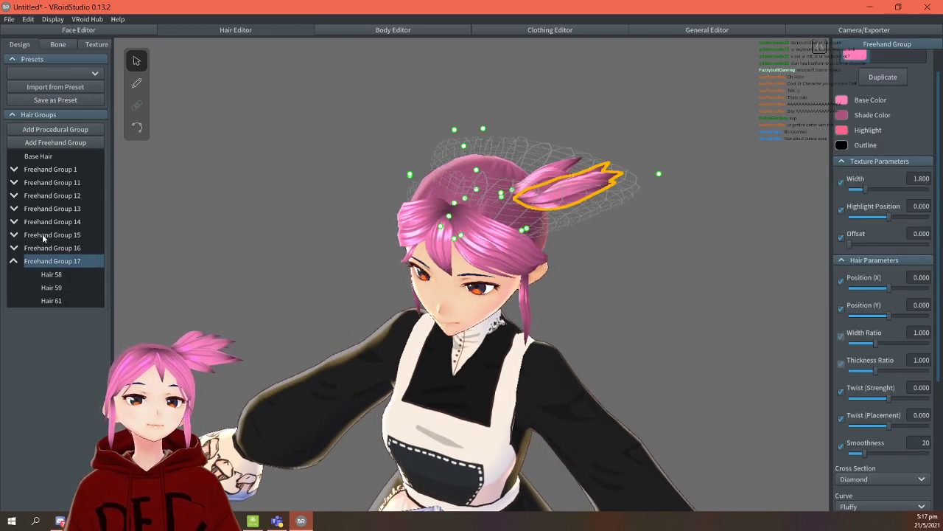
{"action": "left_click", "coordinate": [66, 143]}
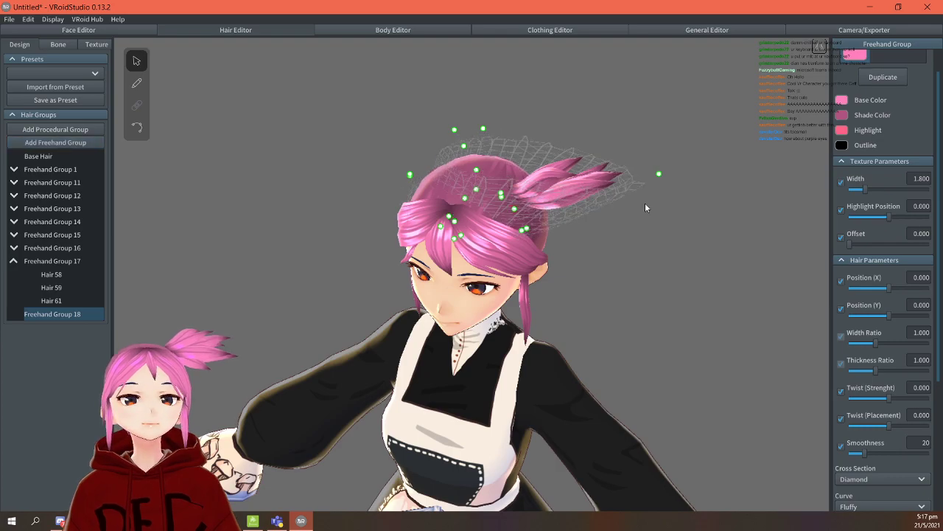
{"action": "left_click_drag", "start_coordinate": [662, 174], "coordinate": [666, 203]}
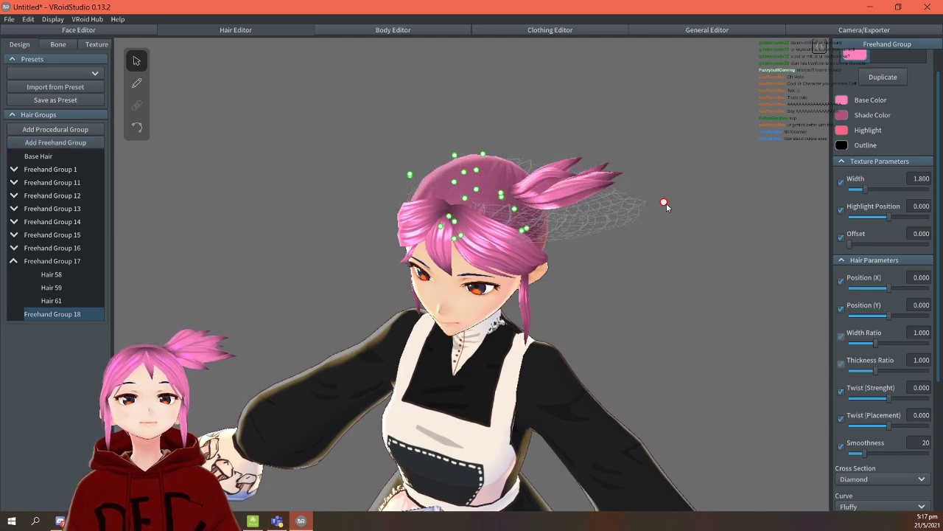
Hide Freehand Group 17 and Freehand Group 16 to clear the ponytail area at the back of the head.
{"action": "right_click_drag", "start_coordinate": [702, 257], "coordinate": [656, 283]}
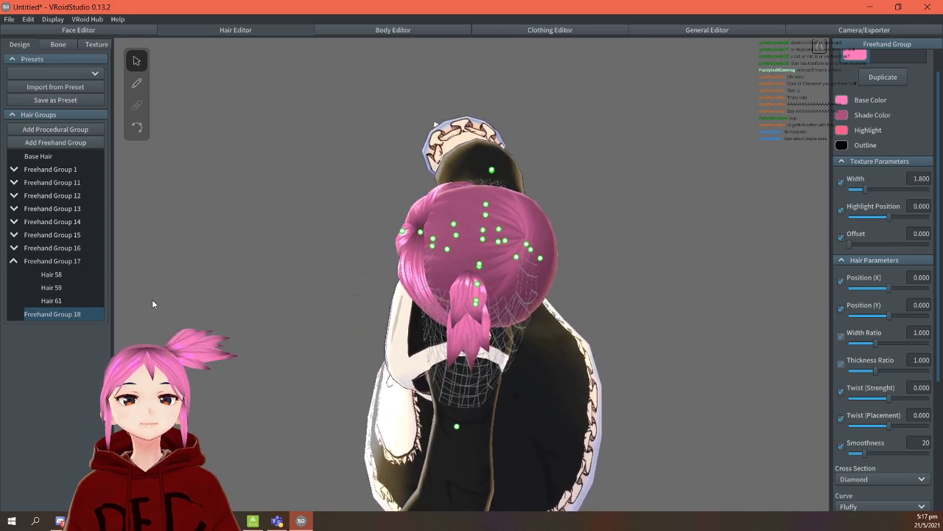
{"action": "left_click", "coordinate": [90, 261]}
{"action": "left_click", "coordinate": [90, 247]}
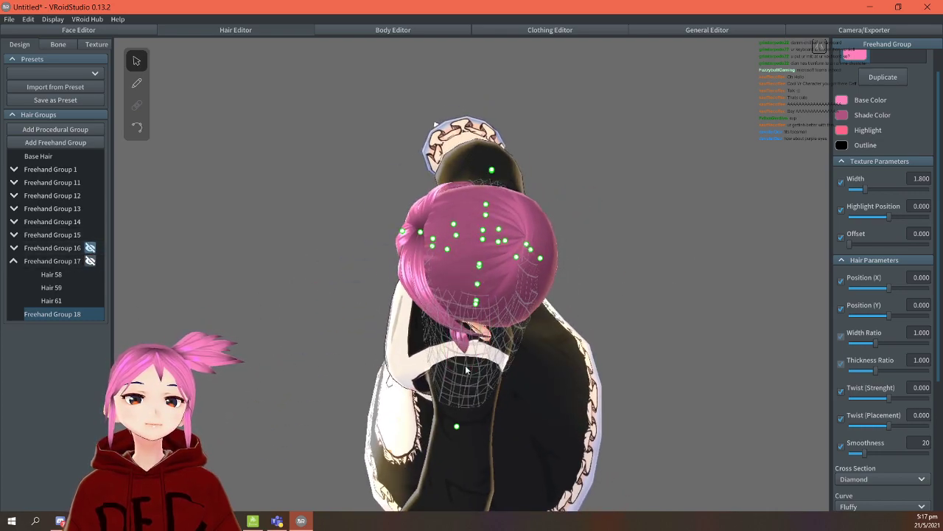
Set the hair brush's width and thickness to 0.100 and draw a ponytail strand in Freehand Group 18, redoing the first stroke.
{"action": "left_click", "coordinate": [136, 84]}
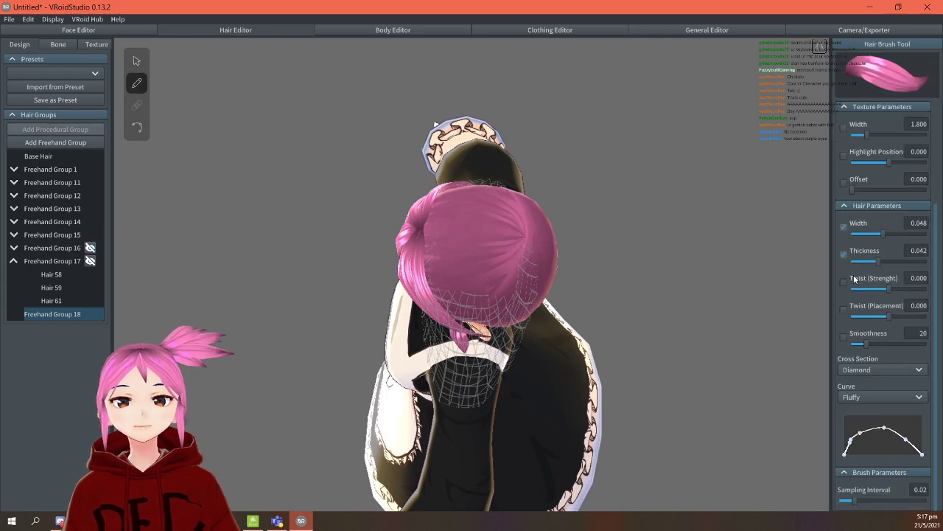
{"action": "left_click_drag", "start_coordinate": [877, 262], "coordinate": [931, 263]}
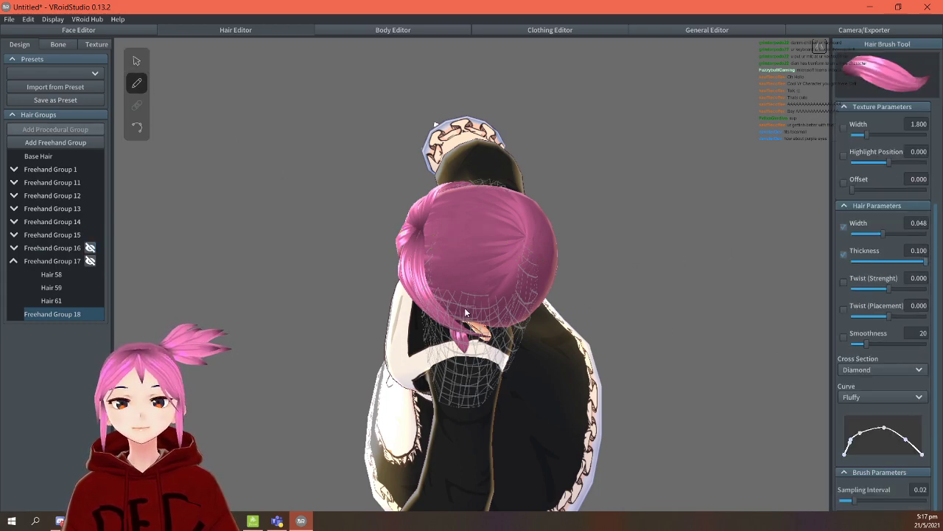
{"action": "left_click_drag", "start_coordinate": [467, 303], "coordinate": [451, 417]}
{"action": "key", "text": "ctrl+z"}
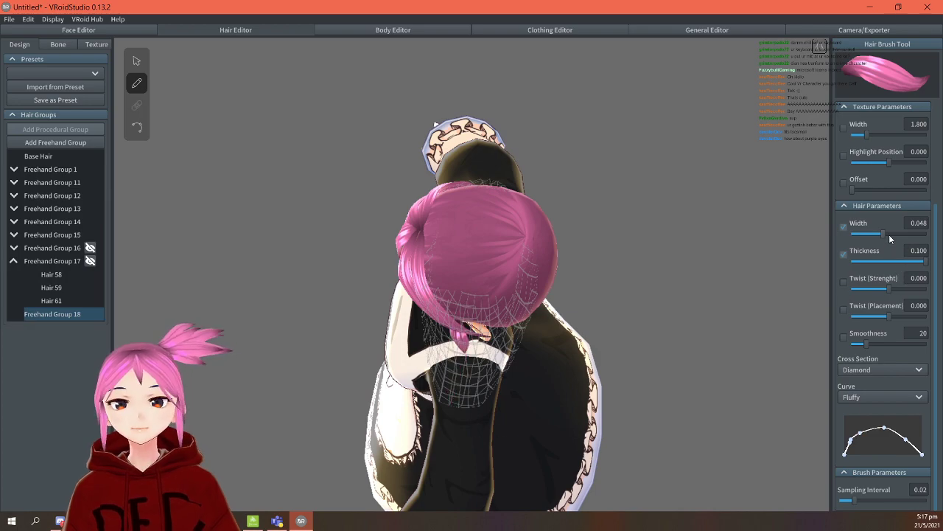
{"action": "left_click_drag", "start_coordinate": [887, 234], "coordinate": [940, 245]}
{"action": "left_click_drag", "start_coordinate": [465, 308], "coordinate": [452, 410]}
{"action": "right_click_drag", "start_coordinate": [651, 381], "coordinate": [680, 355]}
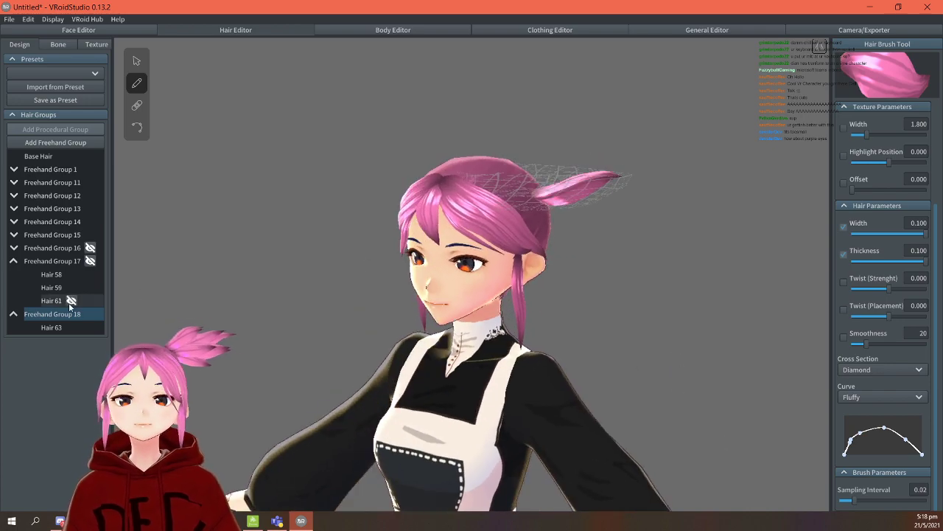
Make Freehand Group 17 and Freehand Group 16 visible again.
{"action": "left_click", "coordinate": [90, 261]}
{"action": "left_click", "coordinate": [91, 247]}
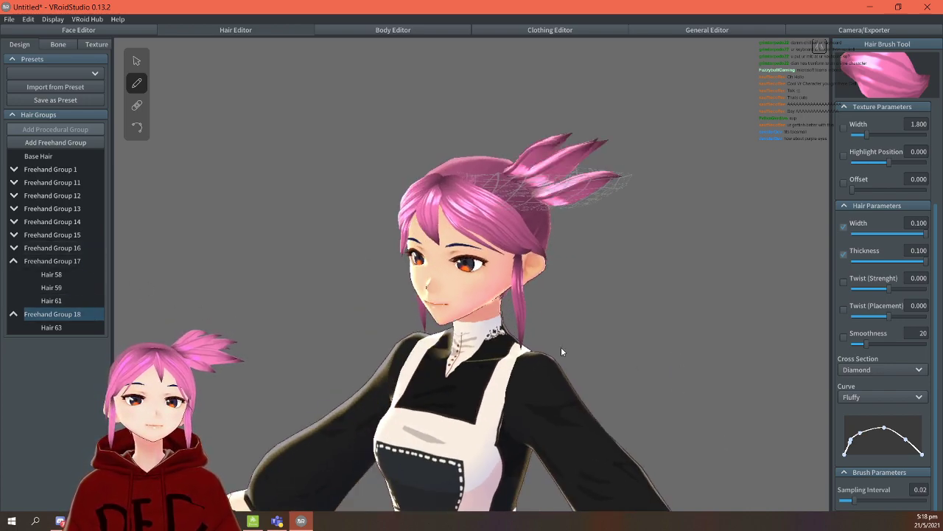
{"action": "right_click_drag", "start_coordinate": [561, 347], "coordinate": [573, 356]}
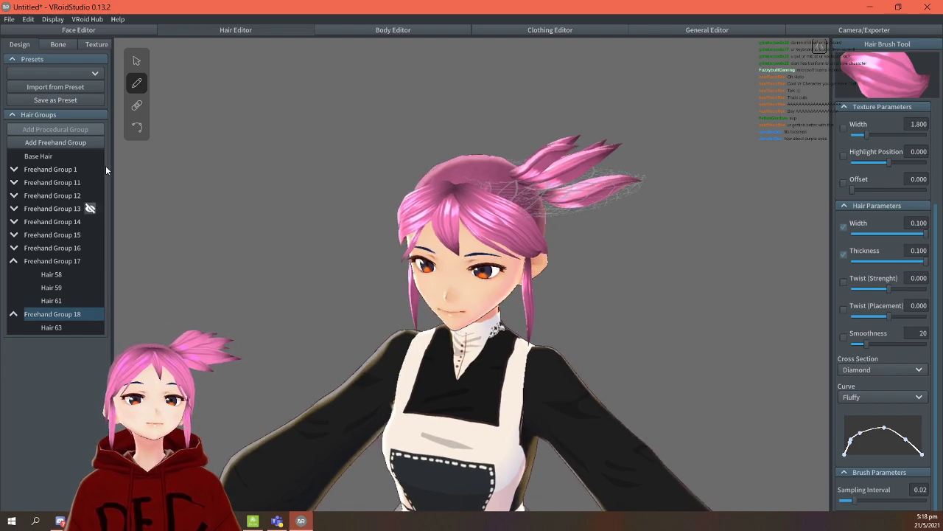
{"action": "left_click", "coordinate": [137, 127]}
{"action": "left_click", "coordinate": [540, 197]}
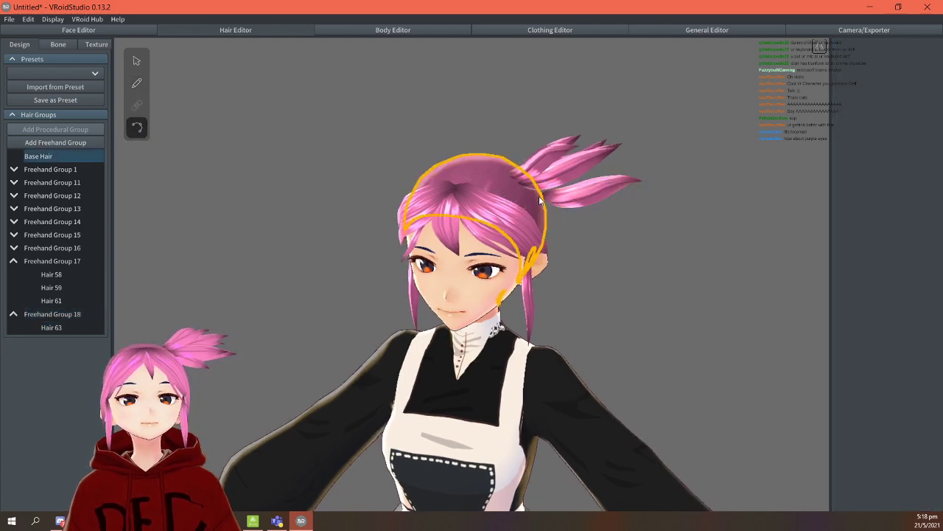
{"action": "left_click", "coordinate": [560, 190]}
{"action": "left_click", "coordinate": [537, 282]}
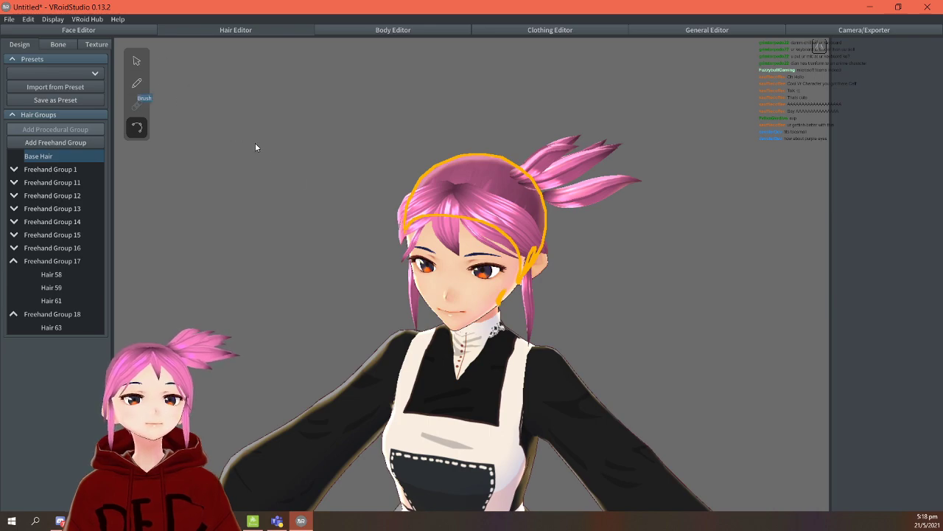
{"action": "left_click", "coordinate": [137, 82]}
{"action": "left_click", "coordinate": [137, 60]}
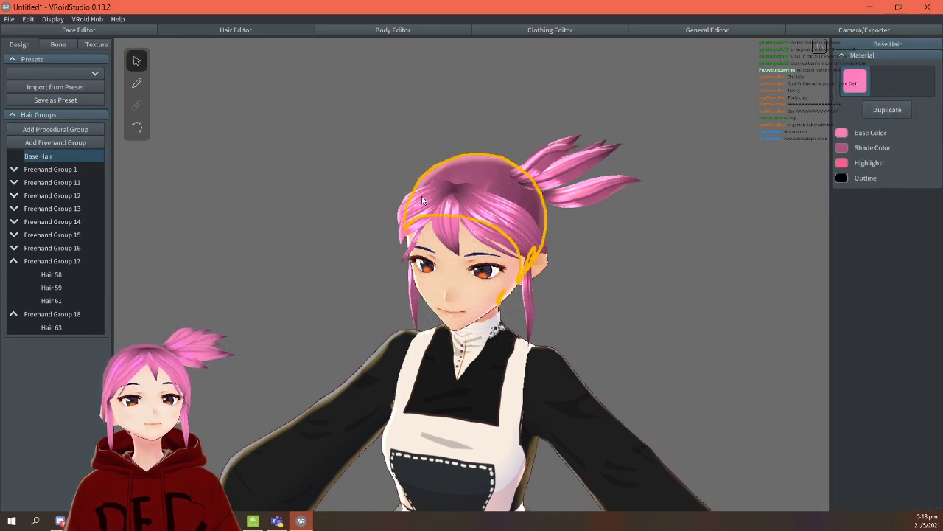
{"action": "left_click", "coordinate": [137, 128]}
{"action": "left_click", "coordinate": [129, 66]}
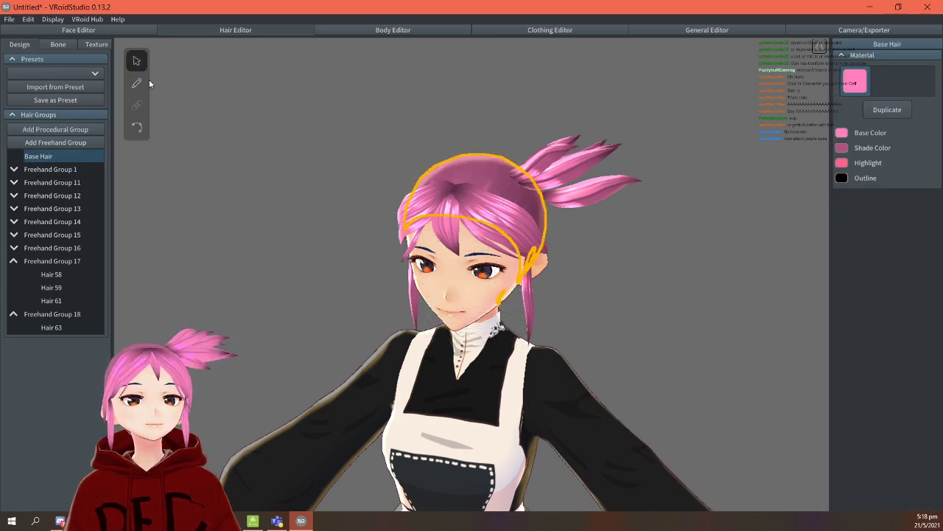
Select Hair 63 in Freehand Group 18 and move its root control points in toward the base of the ponytail.
{"action": "left_click", "coordinate": [580, 200]}
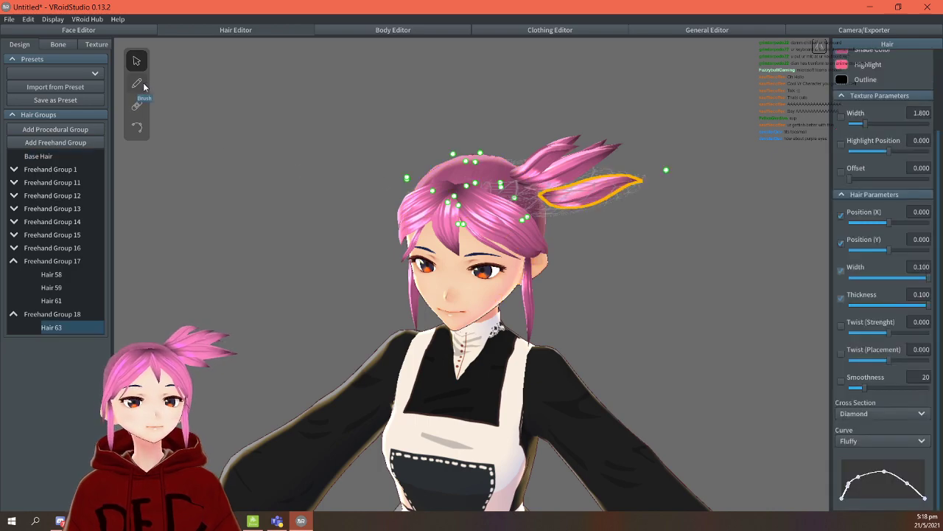
{"action": "left_click", "coordinate": [136, 127]}
{"action": "mouse_move", "coordinate": [546, 197]}
{"action": "left_mouse_down"}
{"action": "mouse_move", "coordinate": [513, 184]}
{"action": "mouse_move", "coordinate": [550, 206]}
{"action": "left_mouse_up"}
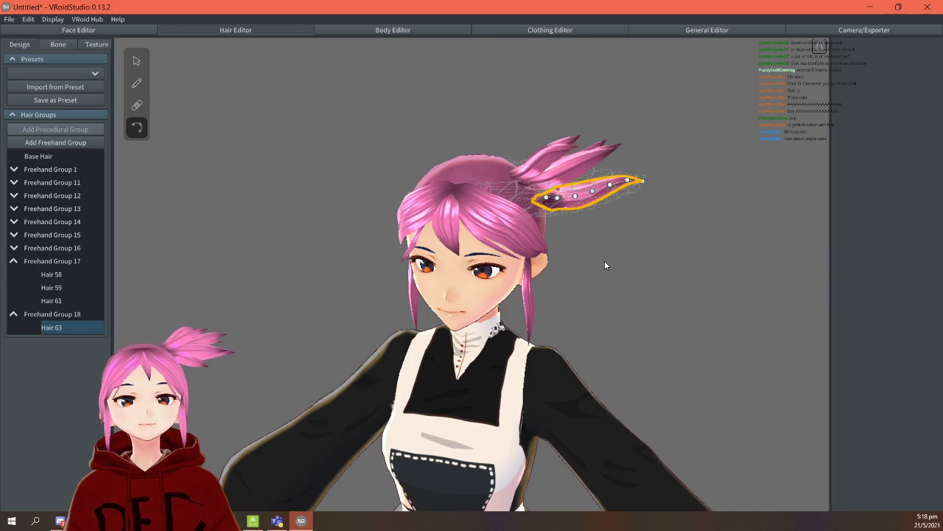
{"action": "right_click_drag", "start_coordinate": [607, 266], "coordinate": [576, 309]}
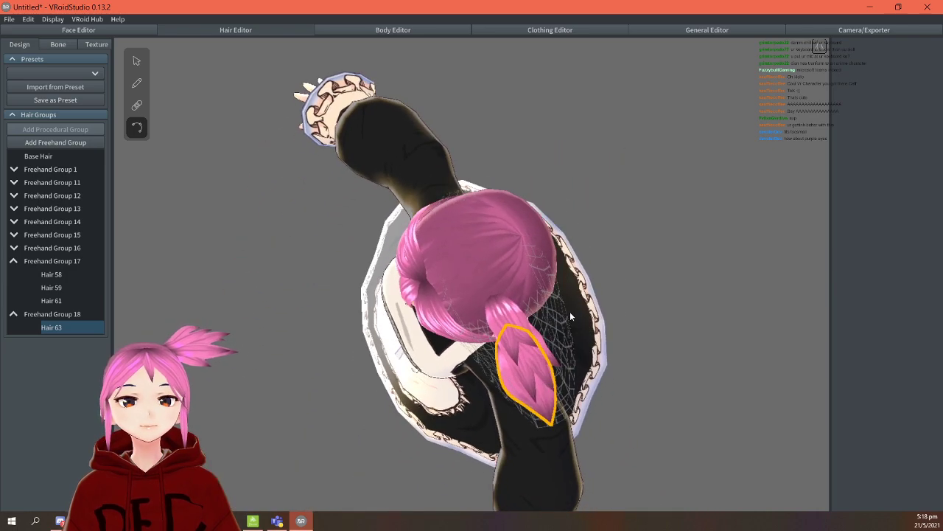
{"action": "left_click", "coordinate": [535, 379]}
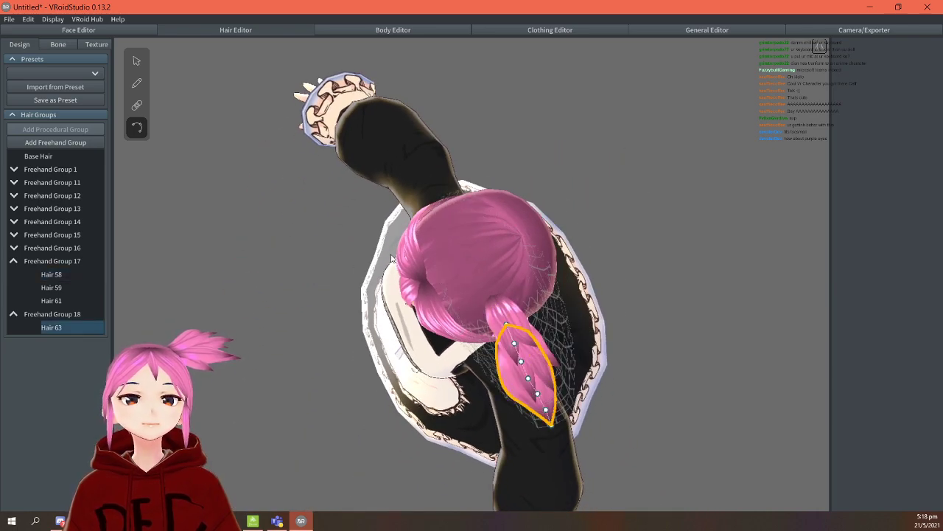
{"action": "left_click_drag", "start_coordinate": [509, 326], "coordinate": [490, 292]}
{"action": "mouse_move", "coordinate": [731, 292]}
{"action": "right_mouse_down"}
{"action": "mouse_move", "coordinate": [743, 260]}
{"action": "mouse_move", "coordinate": [770, 249]}
{"action": "mouse_move", "coordinate": [751, 253]}
{"action": "mouse_move", "coordinate": [718, 284]}
{"action": "right_mouse_up"}
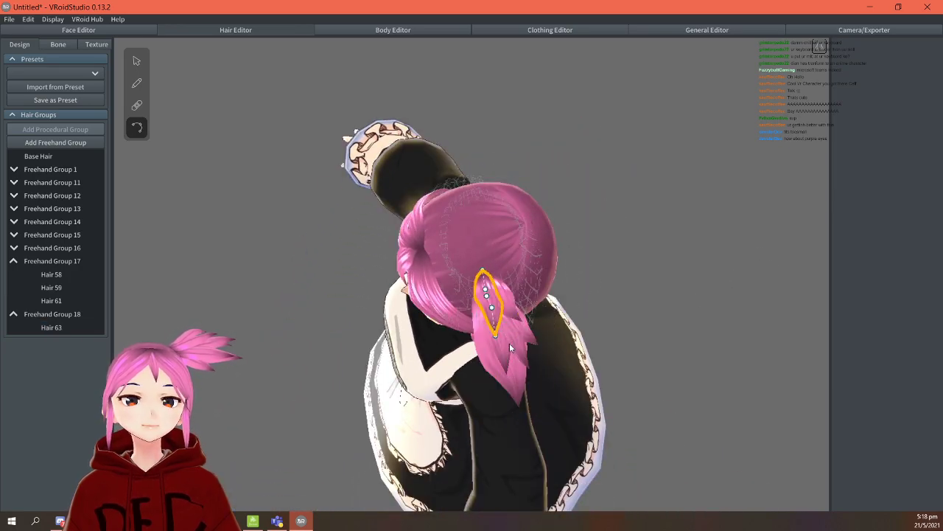
Reshape the middle and tip of Hair 63 from above by pulling its control points closer to the head.
{"action": "left_click_drag", "start_coordinate": [499, 329], "coordinate": [496, 317]}
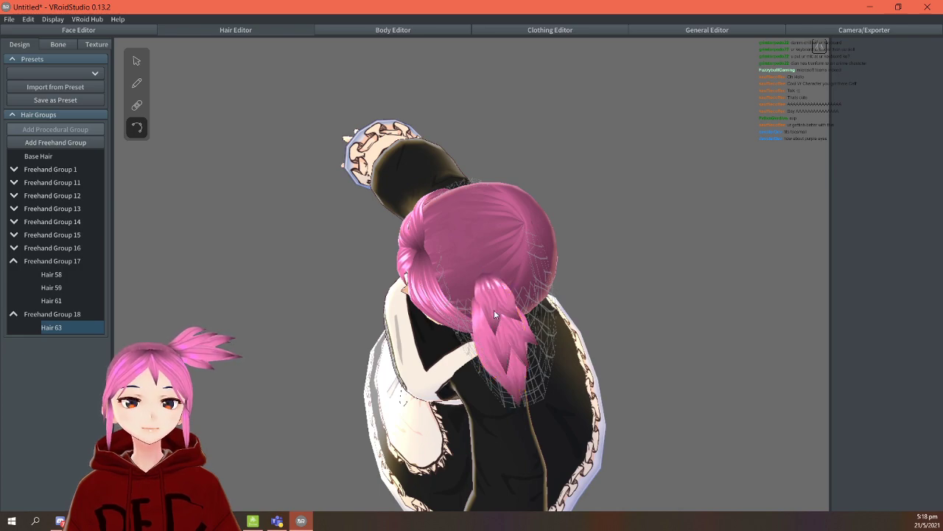
{"action": "left_click", "coordinate": [501, 346]}
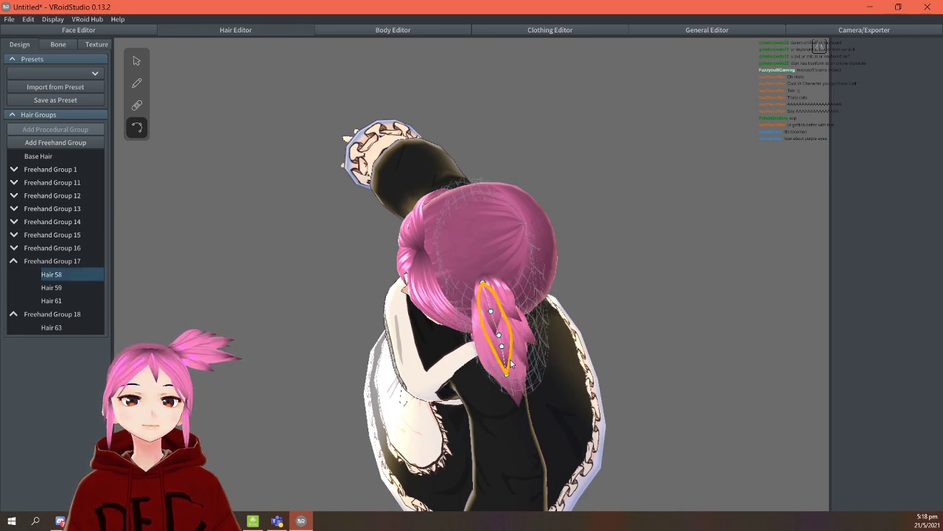
{"action": "left_click_drag", "start_coordinate": [503, 348], "coordinate": [502, 324]}
{"action": "left_click_drag", "start_coordinate": [505, 361], "coordinate": [503, 338]}
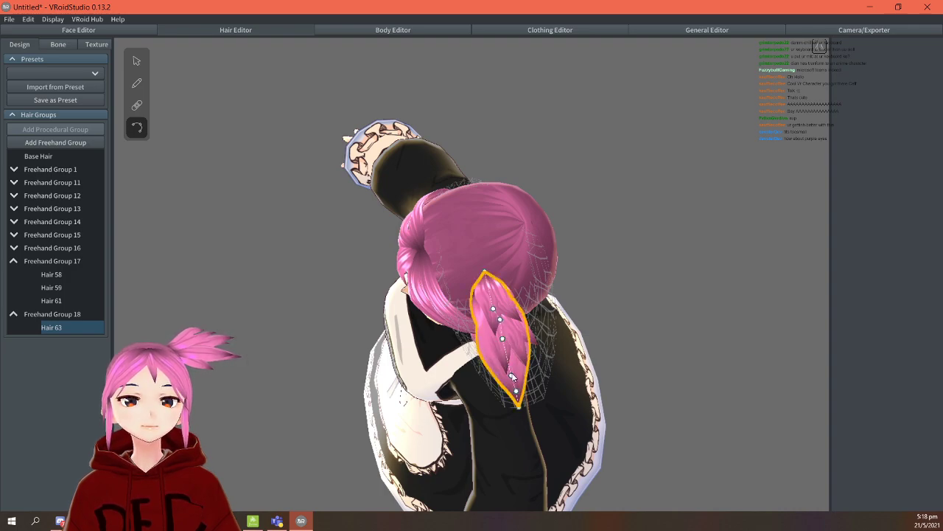
{"action": "left_click_drag", "start_coordinate": [513, 376], "coordinate": [512, 373]}
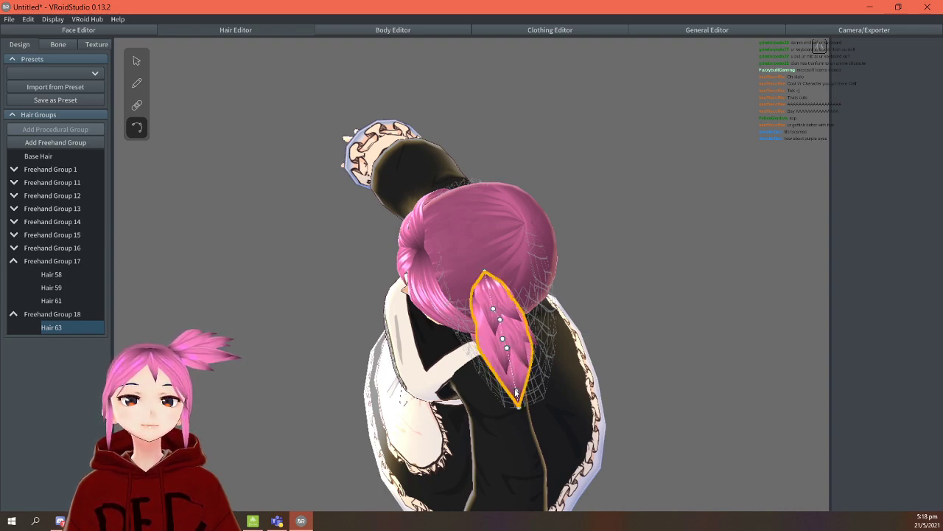
{"action": "left_click", "coordinate": [516, 381]}
{"action": "left_click", "coordinate": [518, 396]}
{"action": "left_click_drag", "start_coordinate": [521, 391], "coordinate": [521, 390]}
{"action": "left_click", "coordinate": [627, 380]}
{"action": "right_click_drag", "start_coordinate": [648, 372], "coordinate": [706, 339]}
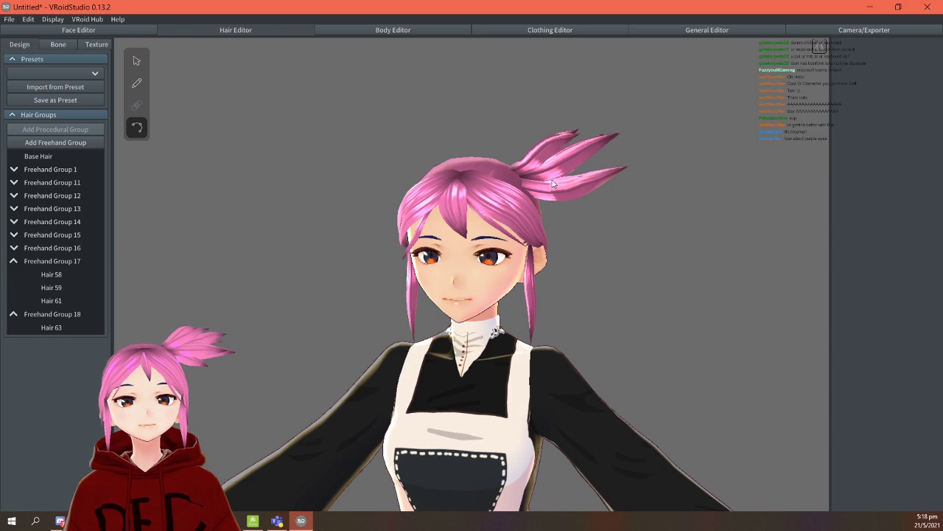
Flatten the start of Hair 63's Fluffy curve so that the strand is thinner at its root.
{"action": "left_click", "coordinate": [528, 184]}
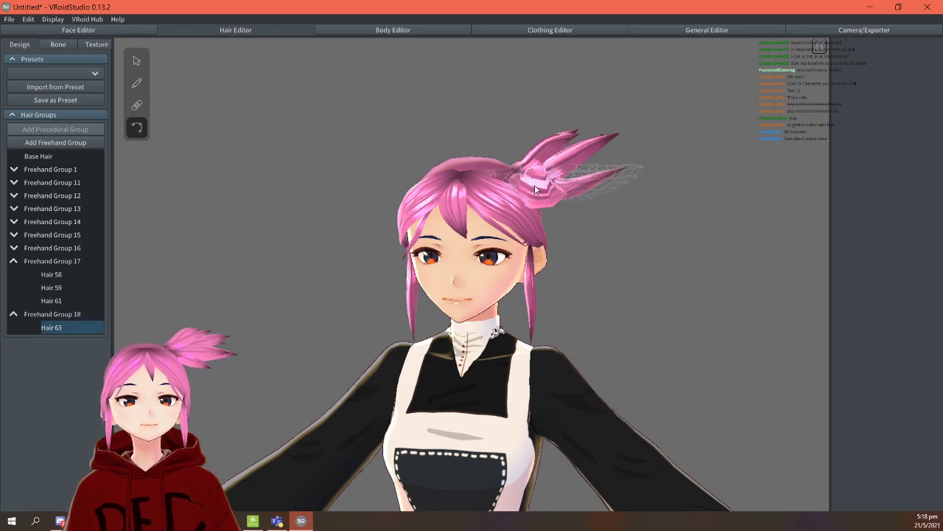
{"action": "left_click", "coordinate": [136, 62]}
{"action": "left_click_drag", "start_coordinate": [848, 486], "coordinate": [827, 476]}
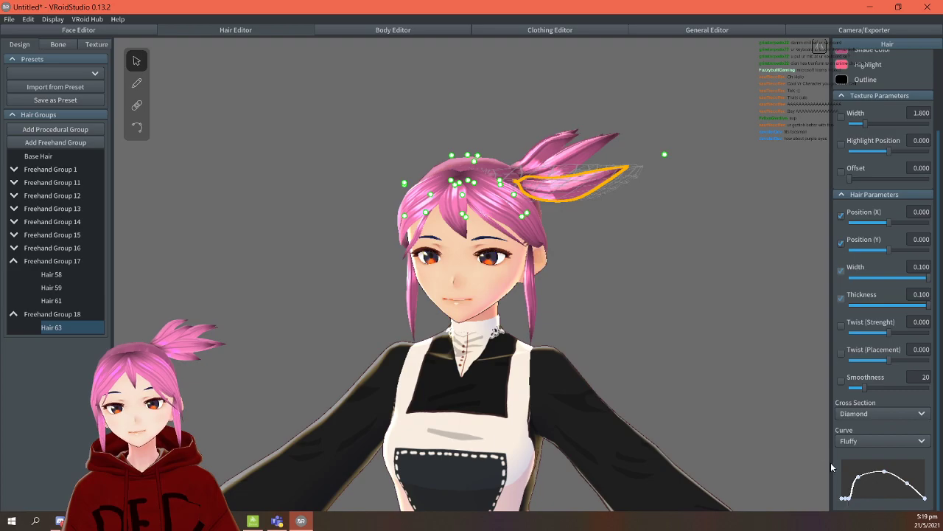
{"action": "left_click", "coordinate": [726, 356]}
{"action": "mouse_move", "coordinate": [725, 356]}
{"action": "right_mouse_down"}
{"action": "mouse_move", "coordinate": [717, 377]}
{"action": "mouse_move", "coordinate": [723, 359]}
{"action": "right_mouse_up"}
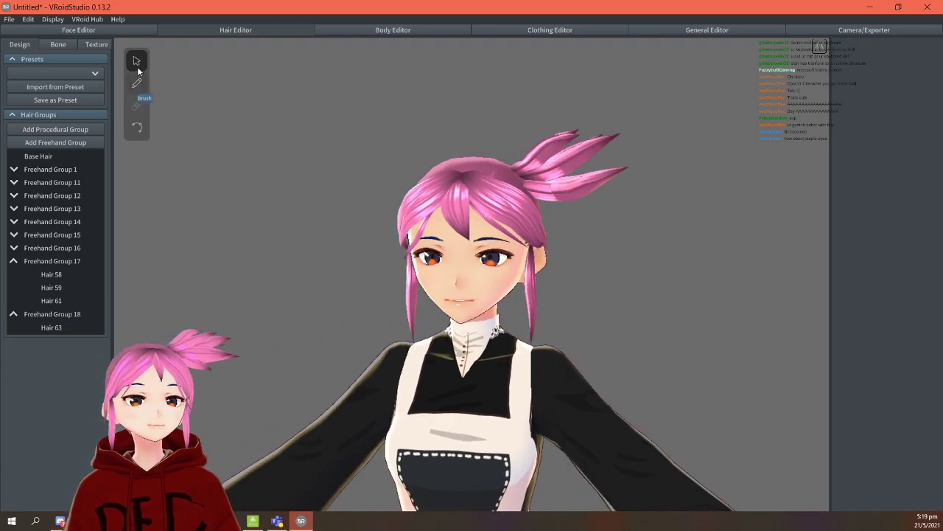
Reshape the guide mesh of Hair 63 by moving its upper head point and the outer point beyond the strand's tip.
{"action": "left_click", "coordinate": [516, 191]}
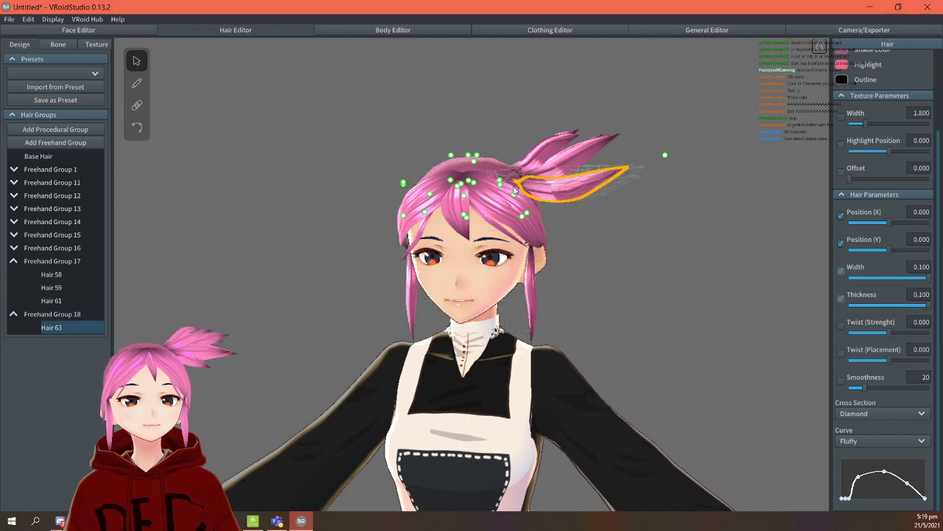
{"action": "left_click", "coordinate": [467, 155]}
{"action": "left_click", "coordinate": [583, 177]}
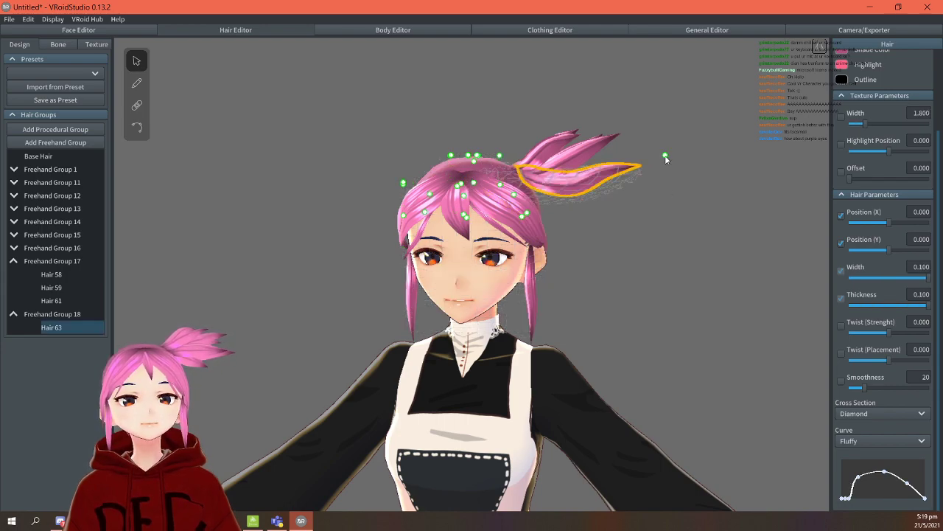
{"action": "left_click", "coordinate": [661, 159]}
{"action": "left_click", "coordinate": [618, 177]}
{"action": "left_click", "coordinate": [665, 157]}
{"action": "mouse_move", "coordinate": [665, 157]}
{"action": "left_mouse_down"}
{"action": "mouse_move", "coordinate": [659, 174]}
{"action": "mouse_move", "coordinate": [657, 163]}
{"action": "left_mouse_up"}
Adjust the inner guide points on top of the head to refine the flow of Hair 63 into the ponytail.
{"action": "right_click_drag", "start_coordinate": [678, 182], "coordinate": [681, 202]}
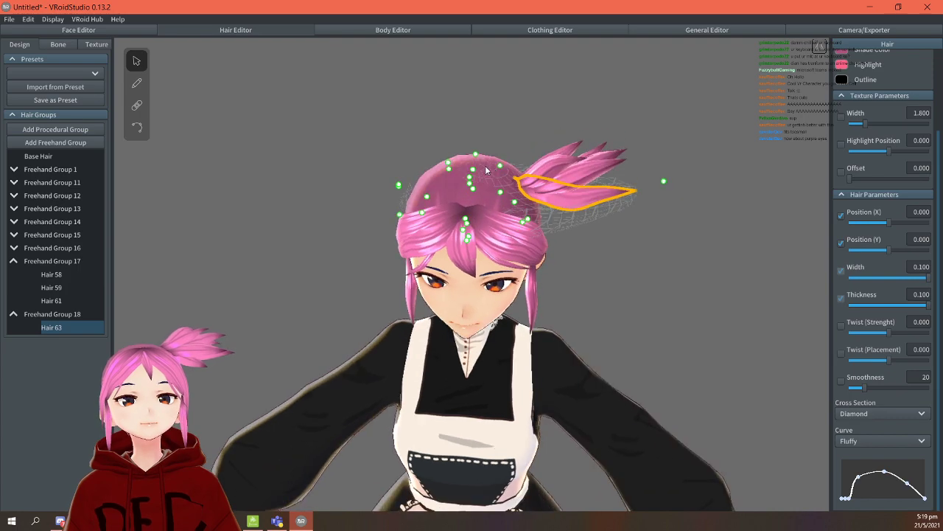
{"action": "left_click_drag", "start_coordinate": [474, 172], "coordinate": [476, 183]}
{"action": "left_click", "coordinate": [668, 250]}
{"action": "right_click_drag", "start_coordinate": [680, 249], "coordinate": [682, 235]}
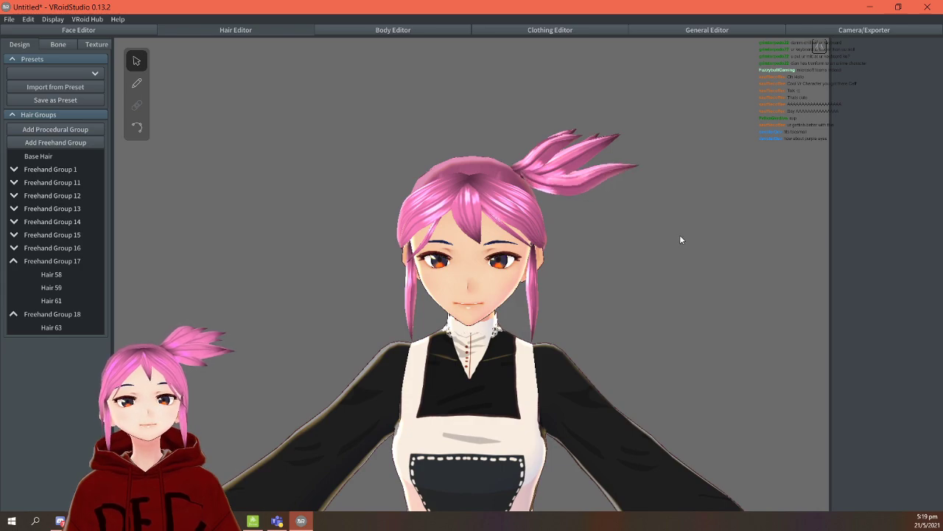
{"action": "right_click_drag", "start_coordinate": [681, 239], "coordinate": [677, 247]}
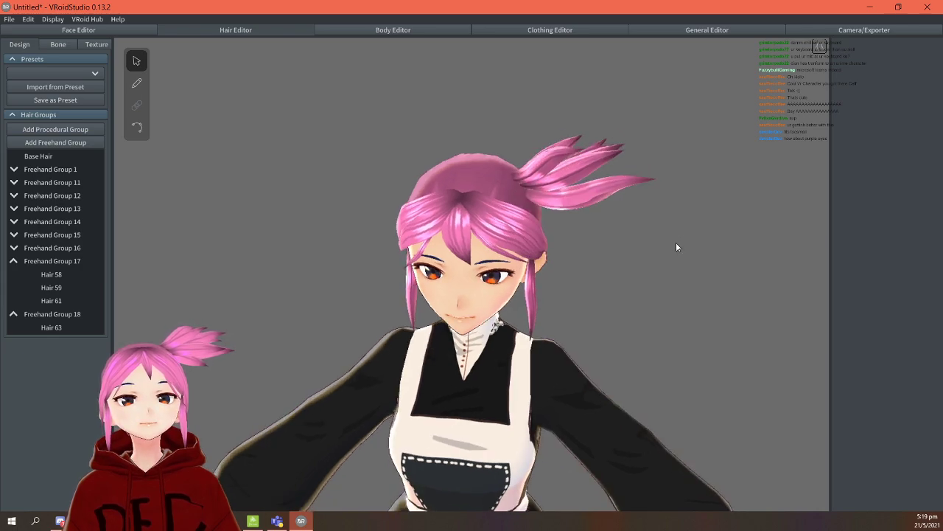
{"action": "left_click", "coordinate": [565, 202]}
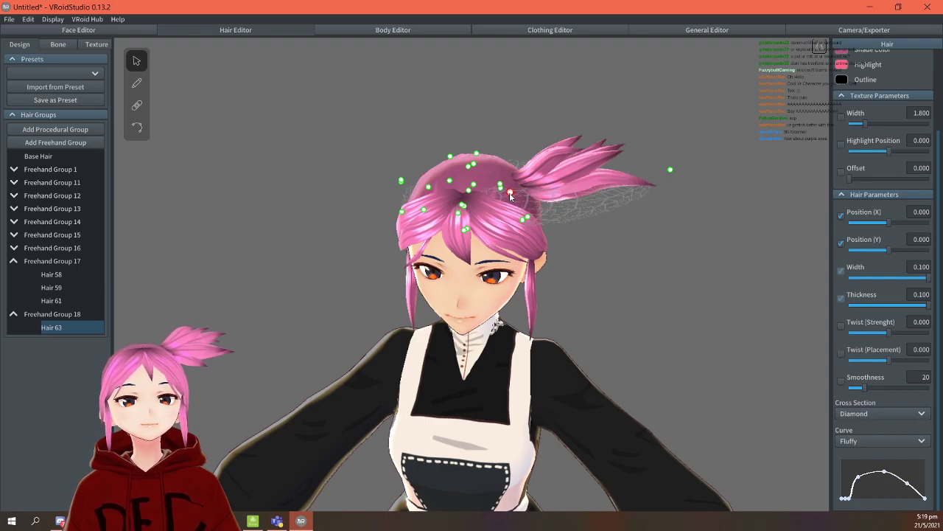
{"action": "left_click", "coordinate": [671, 250]}
{"action": "mouse_move", "coordinate": [672, 249]}
{"action": "right_mouse_down"}
{"action": "mouse_move", "coordinate": [642, 231]}
{"action": "mouse_move", "coordinate": [626, 246]}
{"action": "mouse_move", "coordinate": [642, 232]}
{"action": "mouse_move", "coordinate": [683, 247]}
{"action": "mouse_move", "coordinate": [677, 237]}
{"action": "right_mouse_up"}
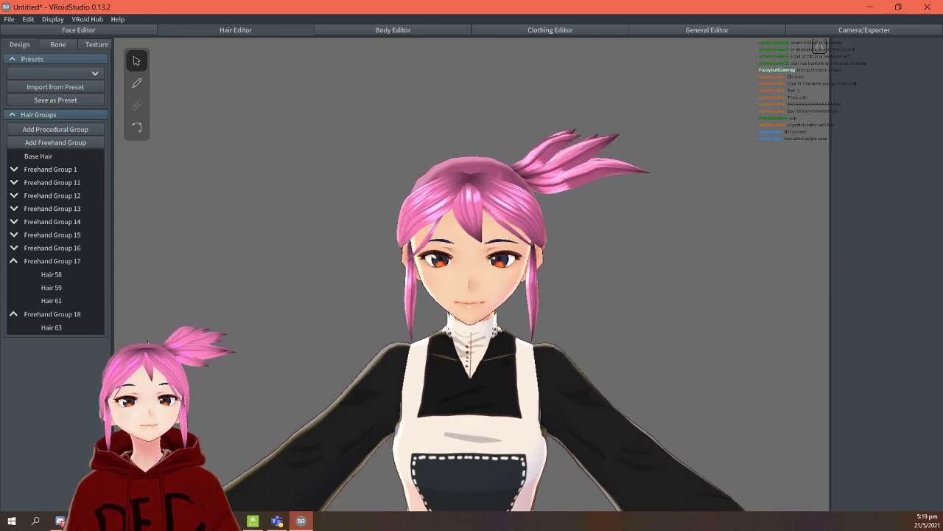
Add a new freehand hair group based on Freehand Group 18 and lower its outer and inner guide points.
{"action": "left_click", "coordinate": [85, 314]}
{"action": "left_click", "coordinate": [70, 140]}
{"action": "left_click_drag", "start_coordinate": [670, 157], "coordinate": [651, 226]}
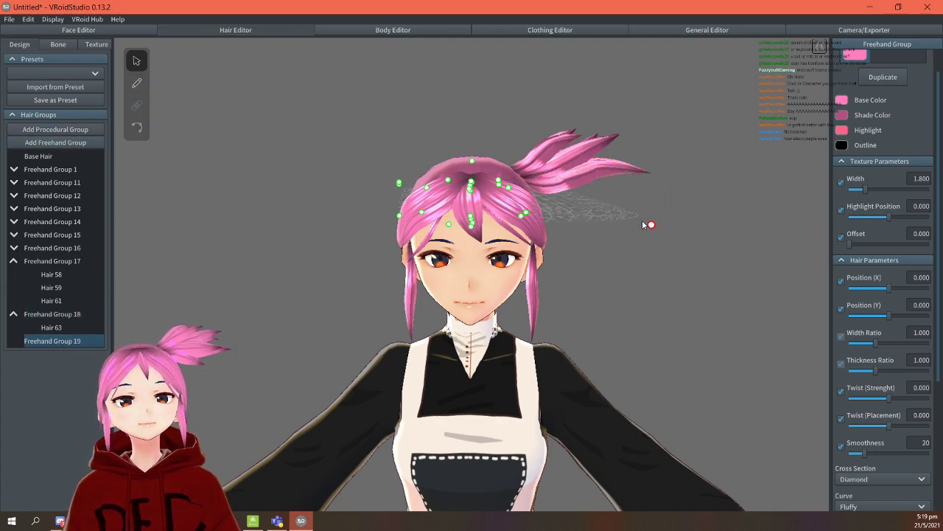
{"action": "left_click_drag", "start_coordinate": [499, 184], "coordinate": [506, 197]}
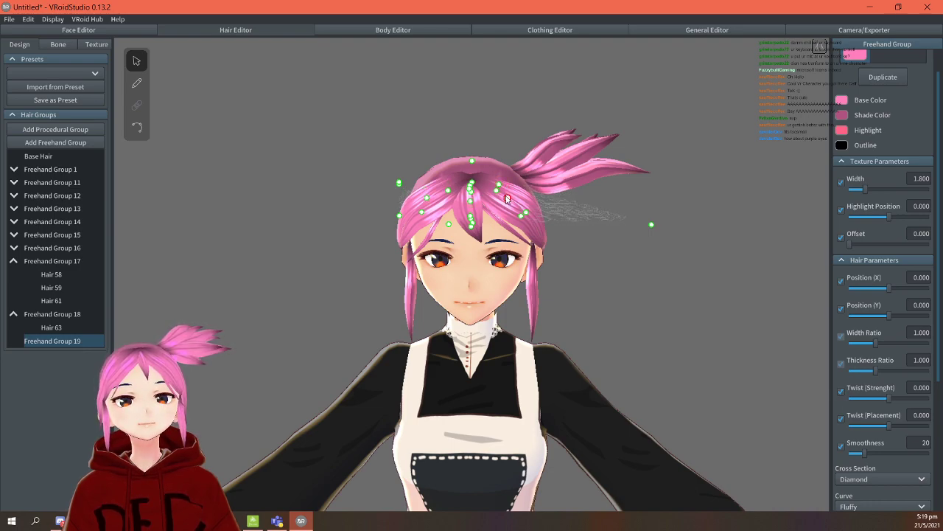
Set Freehand Group 19's Width Ratio to 0.778 and hide Freehand Group 18 to clear the drawing area.
{"action": "left_click_drag", "start_coordinate": [876, 343], "coordinate": [870, 348]}
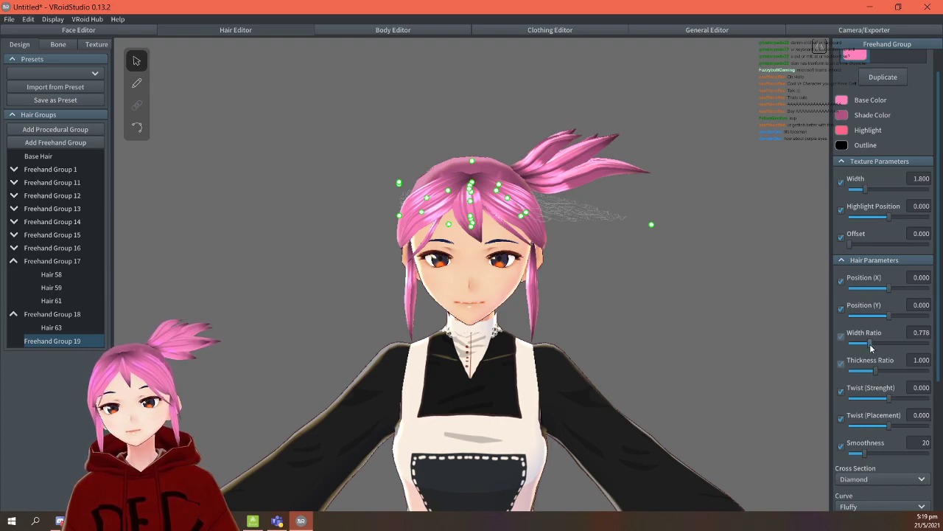
{"action": "right_click_drag", "start_coordinate": [732, 339], "coordinate": [687, 355]}
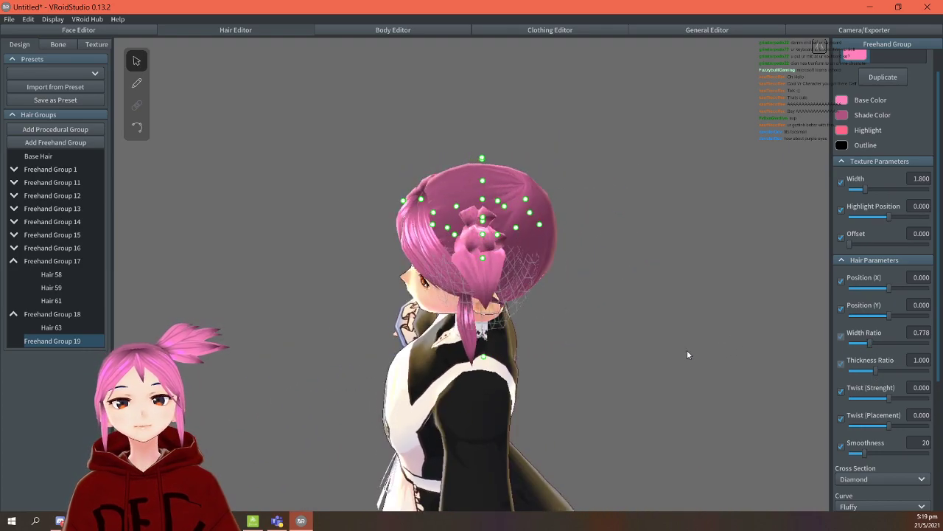
{"action": "left_click", "coordinate": [90, 314]}
{"action": "left_click", "coordinate": [137, 83]}
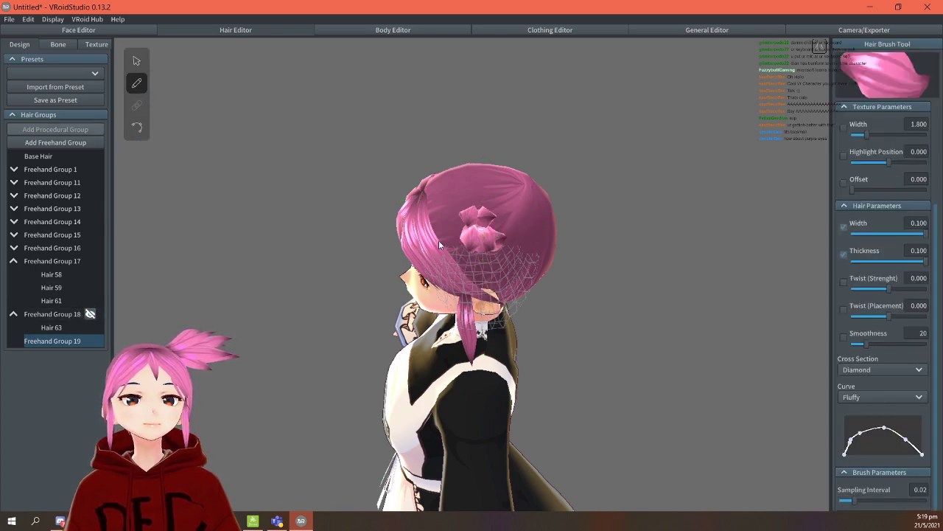
{"action": "left_click_drag", "start_coordinate": [479, 252], "coordinate": [490, 318]}
{"action": "right_click_drag", "start_coordinate": [491, 318], "coordinate": [606, 301]}
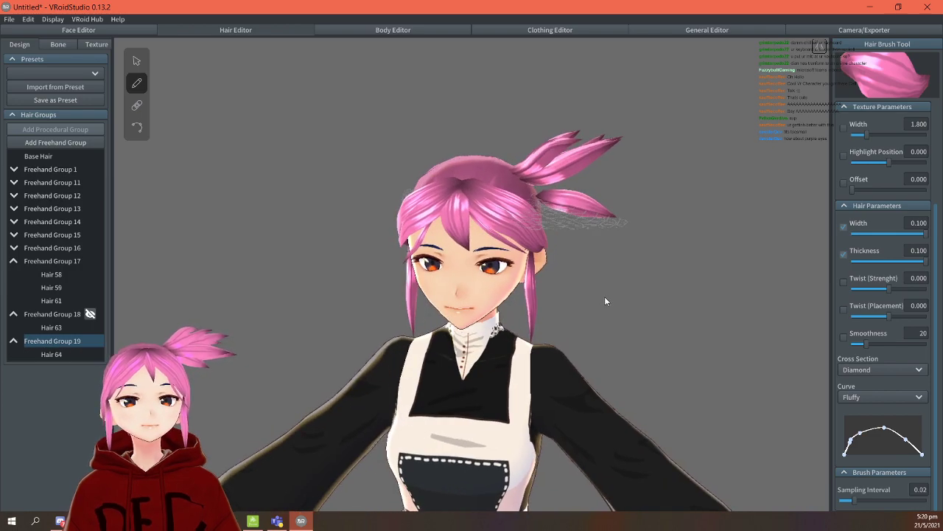
{"action": "key", "text": "ctrl+z"}
Set the hair brush's width to 0.035 and thickness to 0.060, and draw a slimmer ponytail strand in Freehand Group 19.
{"action": "left_click_drag", "start_coordinate": [896, 234], "coordinate": [873, 236]}
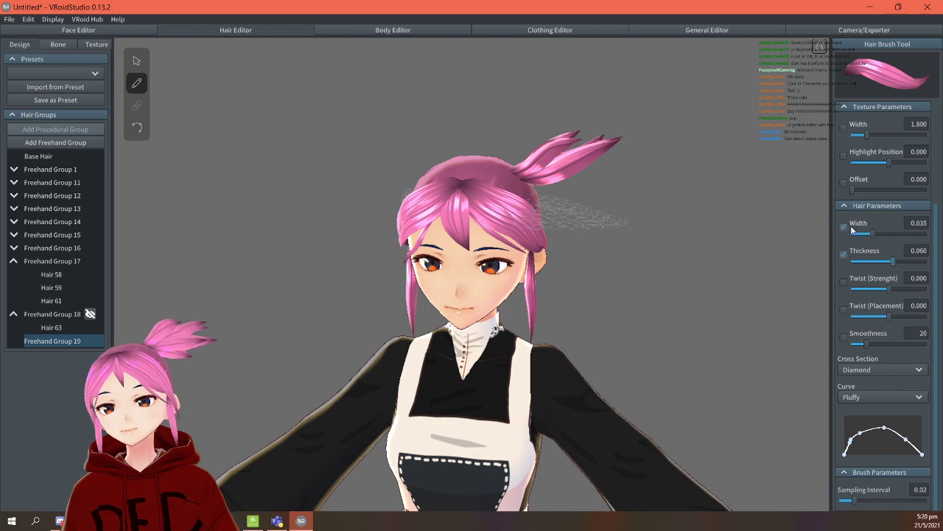
{"action": "right_click_drag", "start_coordinate": [800, 227], "coordinate": [496, 252]}
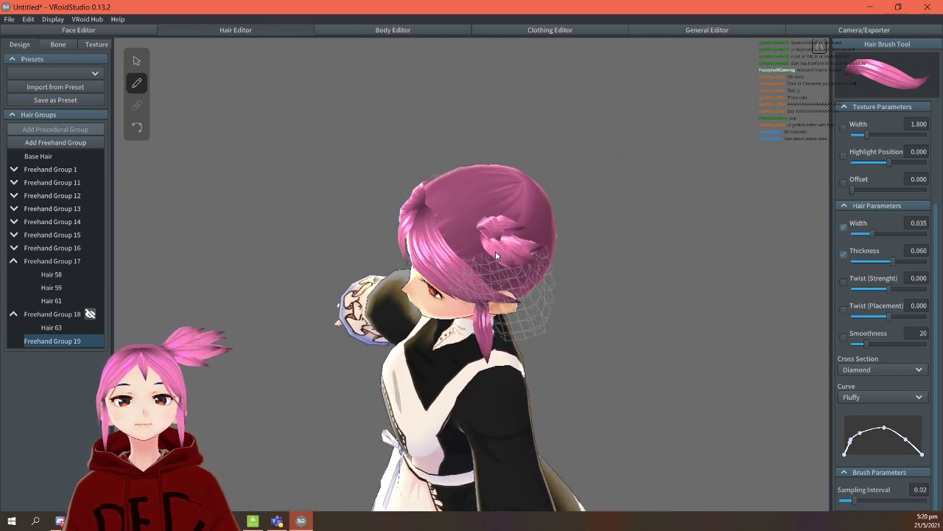
{"action": "left_click_drag", "start_coordinate": [513, 290], "coordinate": [525, 322]}
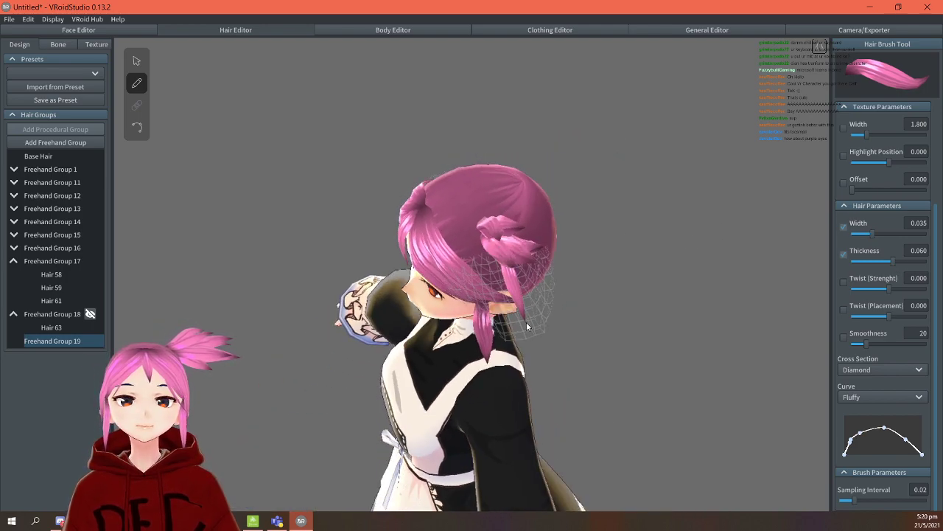
Set the width of Hair 65 to 0.070 and move Freehand Group 19's outer guide point inward toward the head.
{"action": "right_click_drag", "start_coordinate": [525, 322], "coordinate": [581, 310]}
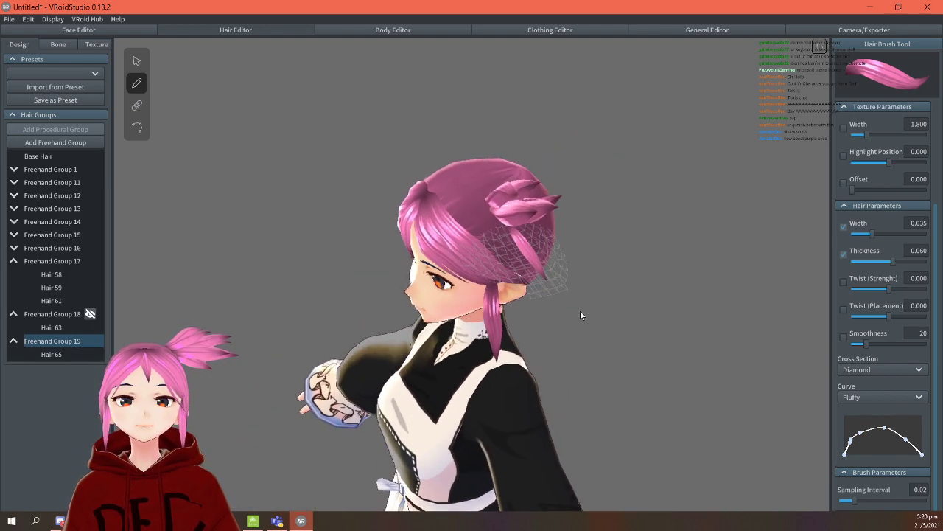
{"action": "left_click", "coordinate": [137, 60]}
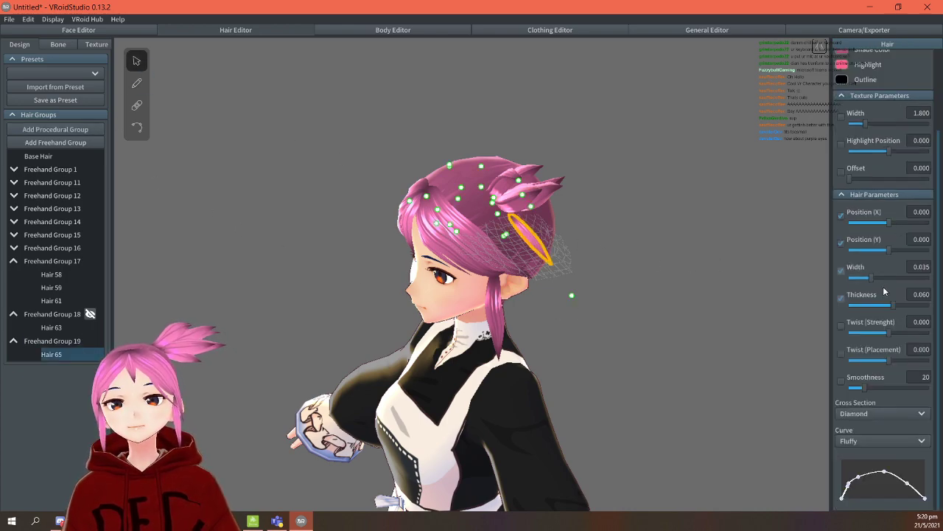
{"action": "left_click_drag", "start_coordinate": [886, 276], "coordinate": [902, 278]}
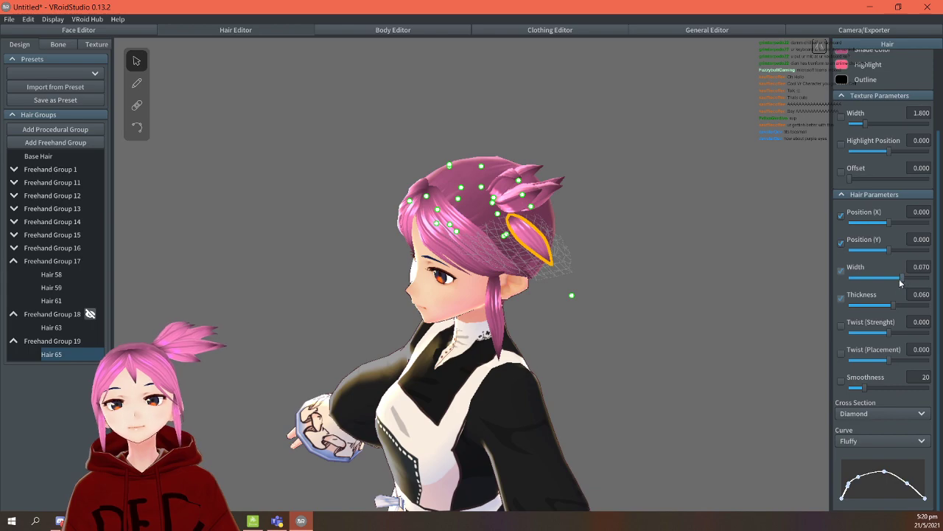
{"action": "right_click_drag", "start_coordinate": [782, 306], "coordinate": [811, 244]}
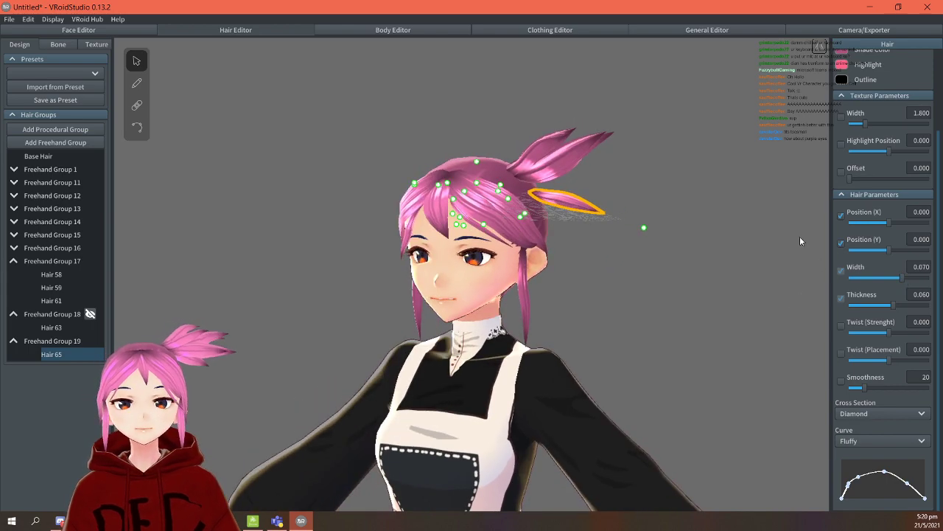
{"action": "left_click_drag", "start_coordinate": [645, 230], "coordinate": [608, 231]}
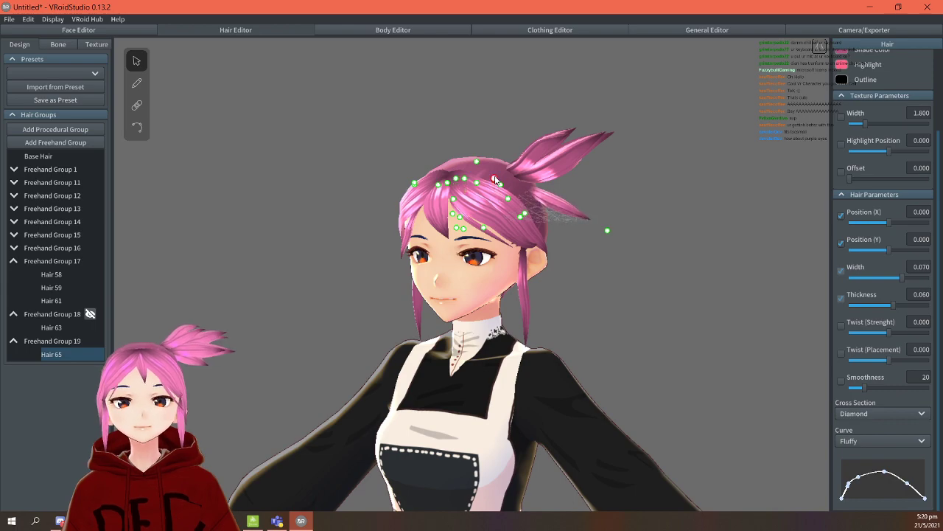
Show Freehand Group 18, lower its outer guide point and pull it inward, and set Hair 63's width to 0.038 and thickness to 0.059.
{"action": "left_click", "coordinate": [90, 314]}
{"action": "mouse_move", "coordinate": [154, 320]}
{"action": "right_mouse_down"}
{"action": "mouse_move", "coordinate": [247, 333]}
{"action": "mouse_move", "coordinate": [234, 323]}
{"action": "right_mouse_up"}
{"action": "left_click", "coordinate": [626, 348]}
{"action": "right_click_drag", "start_coordinate": [626, 348], "coordinate": [635, 341]}
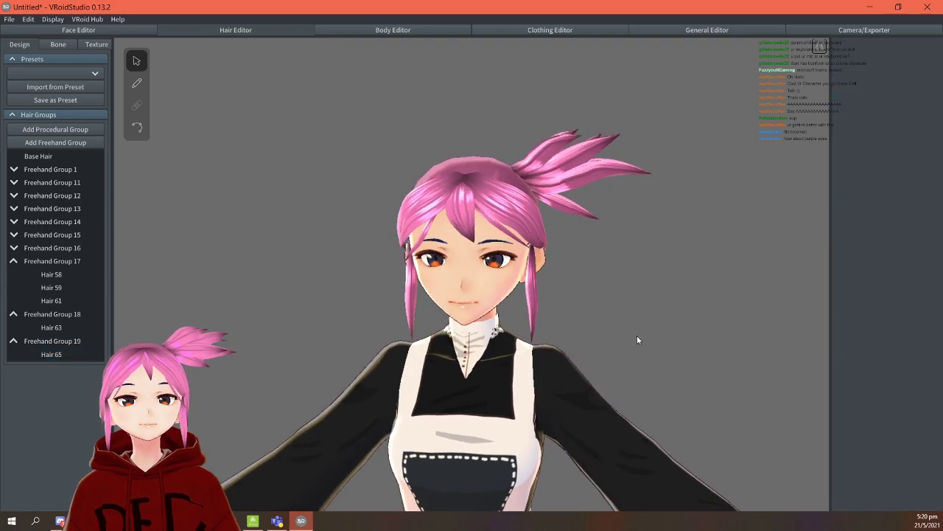
{"action": "left_click", "coordinate": [642, 175]}
{"action": "left_click_drag", "start_coordinate": [664, 157], "coordinate": [648, 170]}
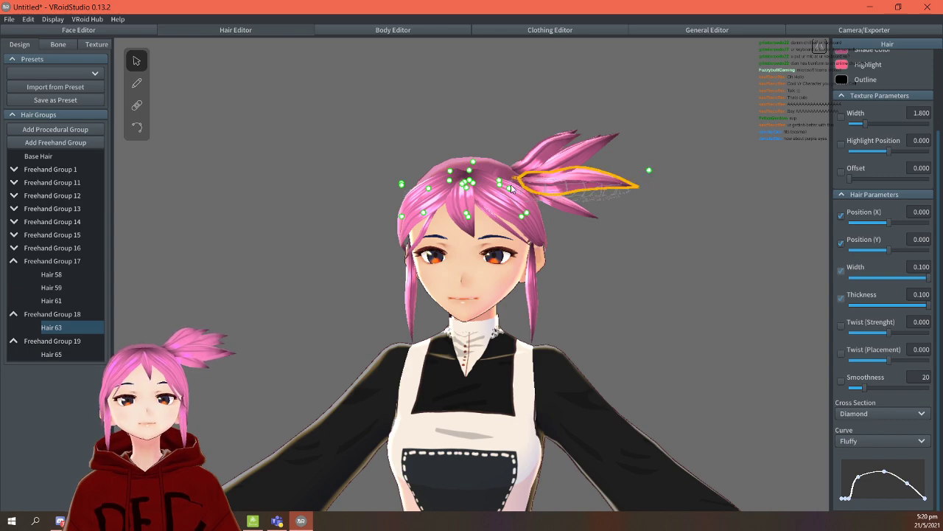
{"action": "left_click_drag", "start_coordinate": [926, 278], "coordinate": [892, 306]}
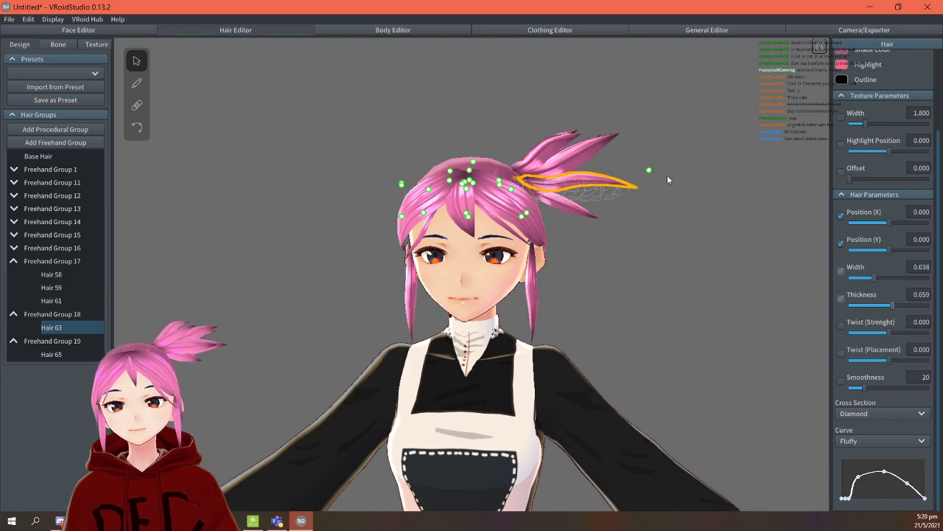
{"action": "left_click_drag", "start_coordinate": [649, 170], "coordinate": [638, 176]}
Set the width of Hair 65 in Freehand Group 19 to 0.089 for a fuller lower ponytail strand.
{"action": "left_click", "coordinate": [688, 238]}
{"action": "right_click_drag", "start_coordinate": [688, 237], "coordinate": [668, 257]}
{"action": "left_click_drag", "start_coordinate": [667, 261], "coordinate": [644, 255]}
{"action": "left_click", "coordinate": [502, 250]}
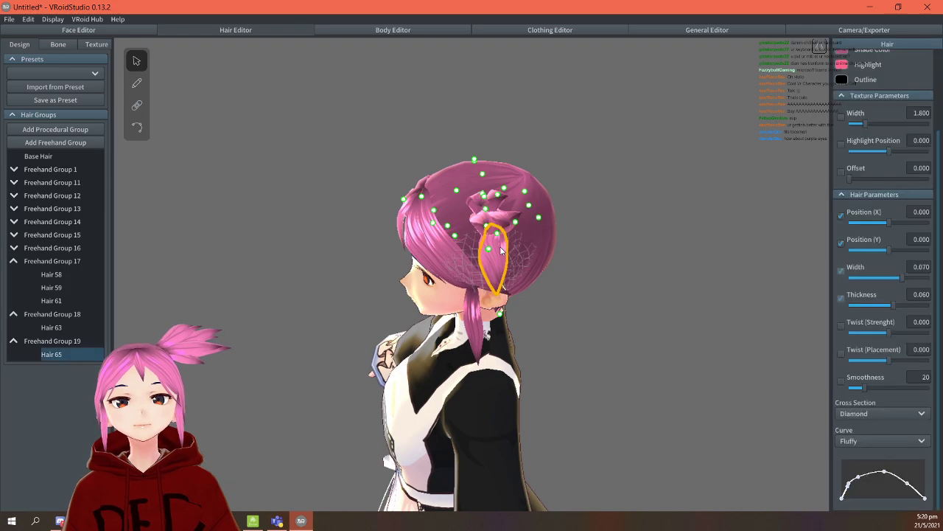
{"action": "left_click_drag", "start_coordinate": [903, 279], "coordinate": [921, 278]}
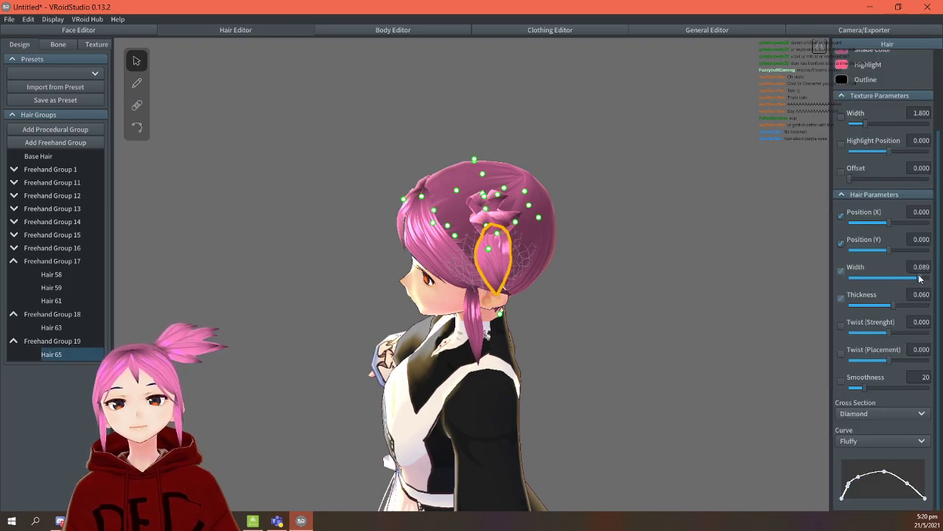
{"action": "left_click", "coordinate": [729, 293]}
{"action": "left_click_drag", "start_coordinate": [729, 293], "coordinate": [684, 272]}
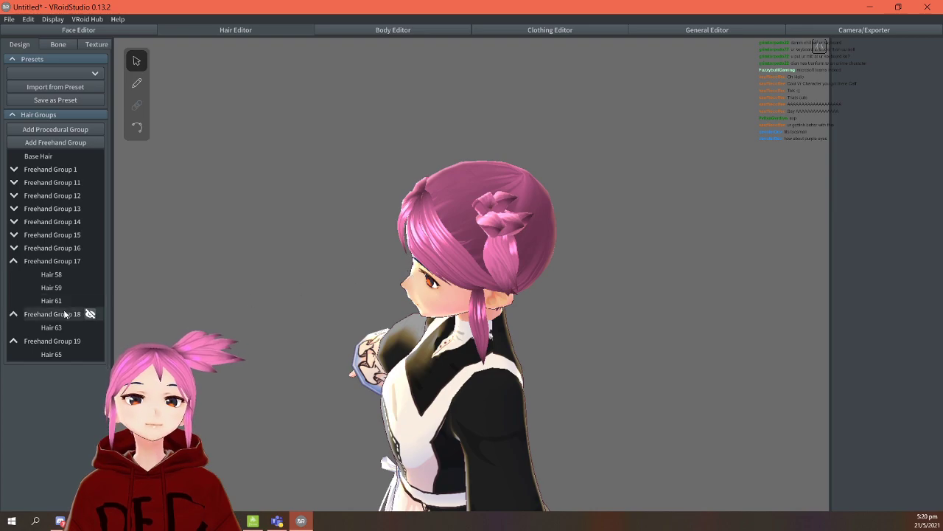
Reshape Hair 63 in Freehand Group 18 through its control points and check the root of Hair 65 beside it.
{"action": "left_click", "coordinate": [89, 315]}
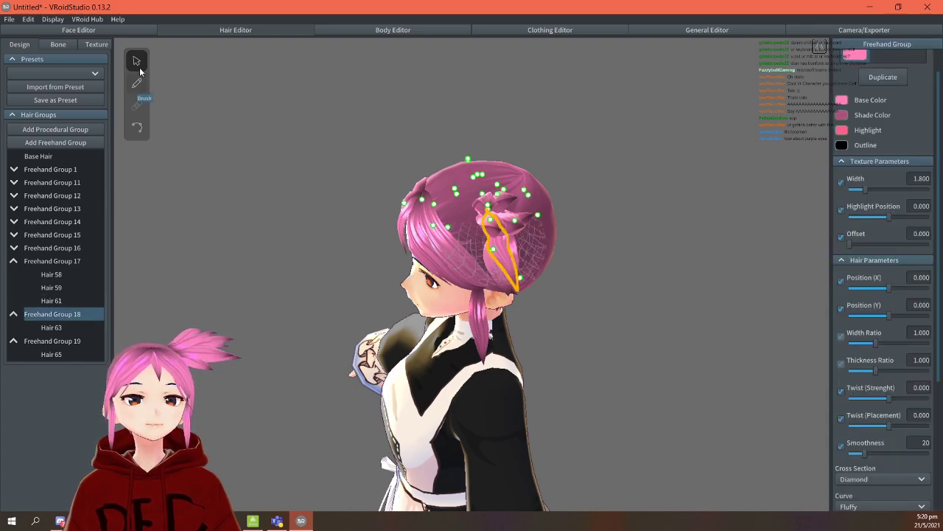
{"action": "left_click", "coordinate": [143, 128]}
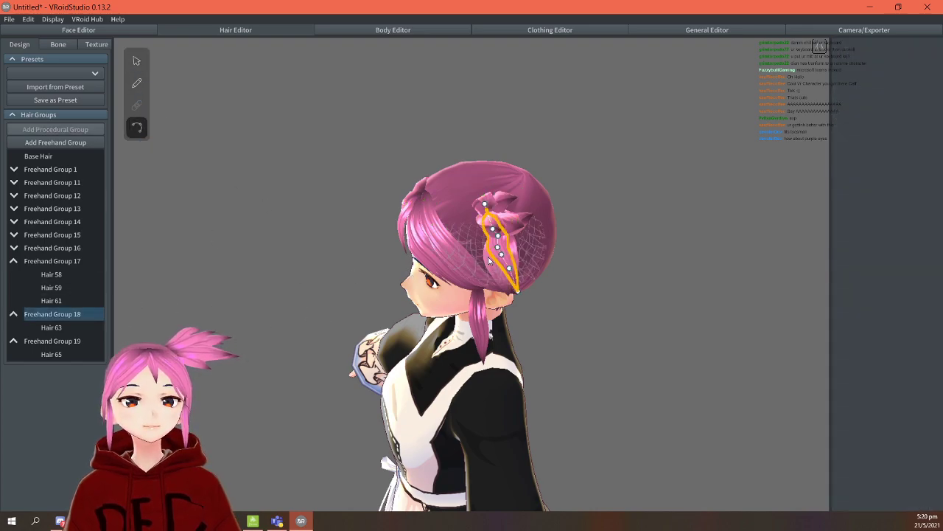
{"action": "right_click_drag", "start_coordinate": [554, 249], "coordinate": [566, 300]}
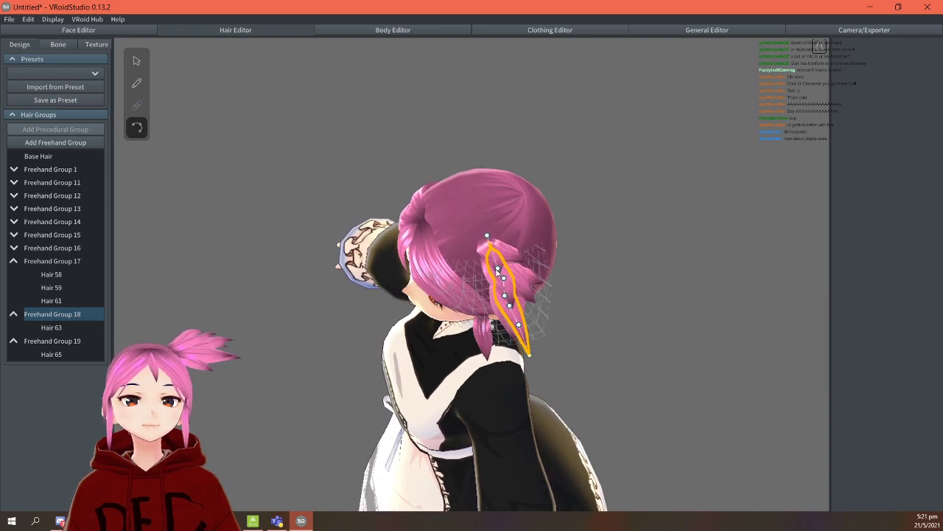
{"action": "left_click", "coordinate": [498, 272]}
{"action": "left_click", "coordinate": [515, 306]}
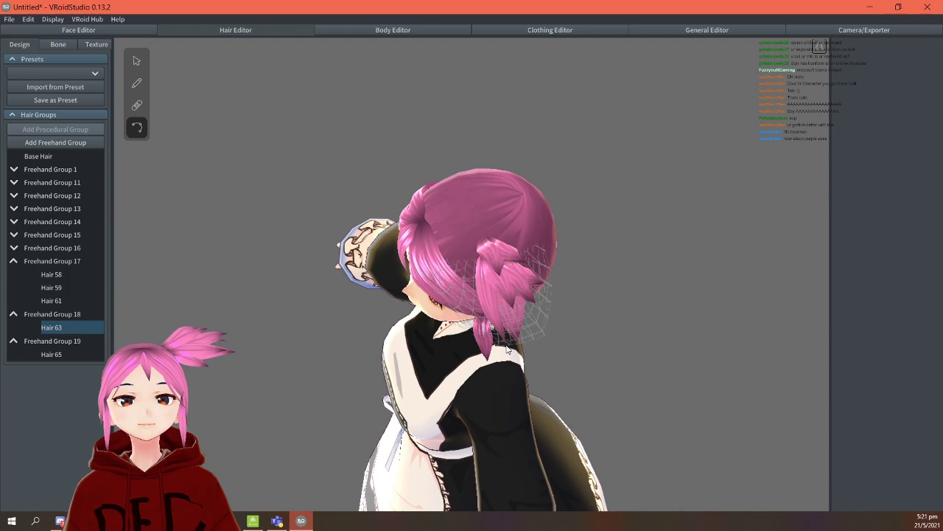
{"action": "left_click", "coordinate": [594, 333]}
{"action": "right_click_drag", "start_coordinate": [594, 333], "coordinate": [584, 306]}
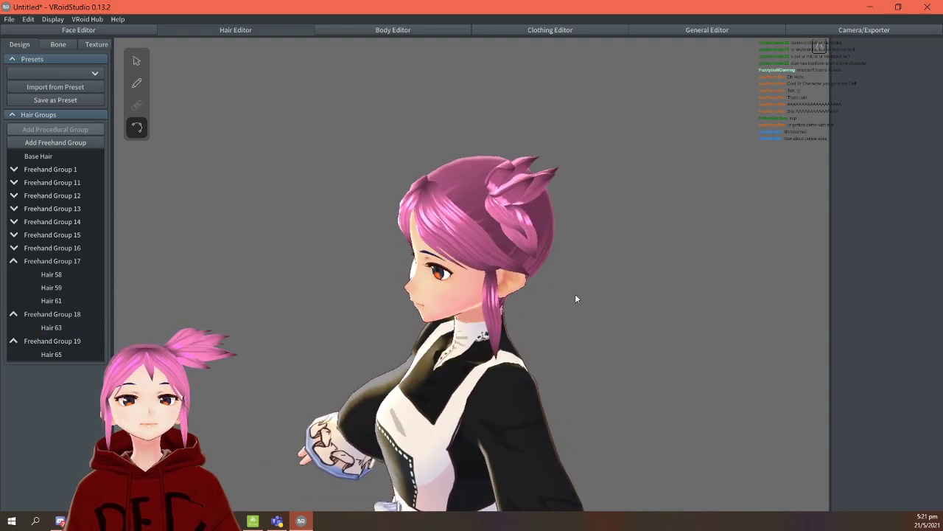
{"action": "left_click", "coordinate": [522, 219]}
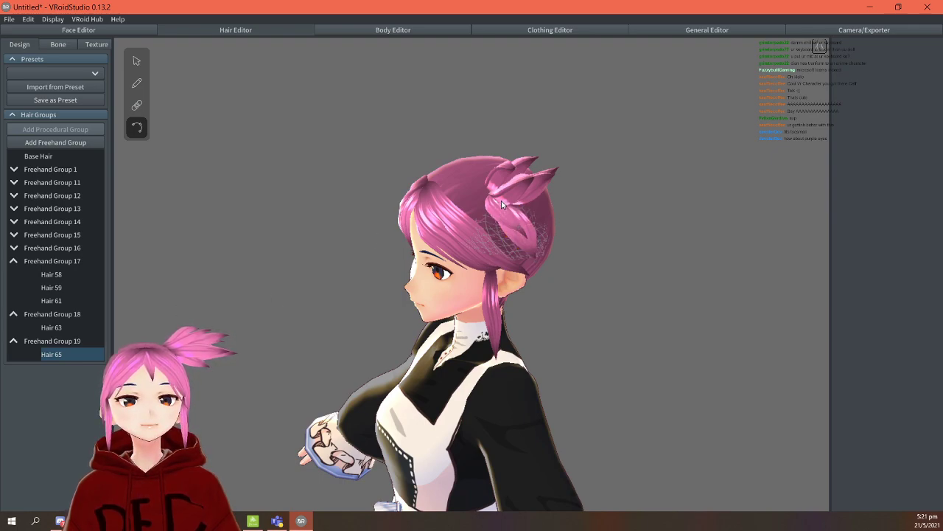
{"action": "left_click", "coordinate": [601, 260]}
Hide Freehand Group 17 and draw a second slim ponytail strand in Freehand Group 18.
{"action": "left_click", "coordinate": [81, 313]}
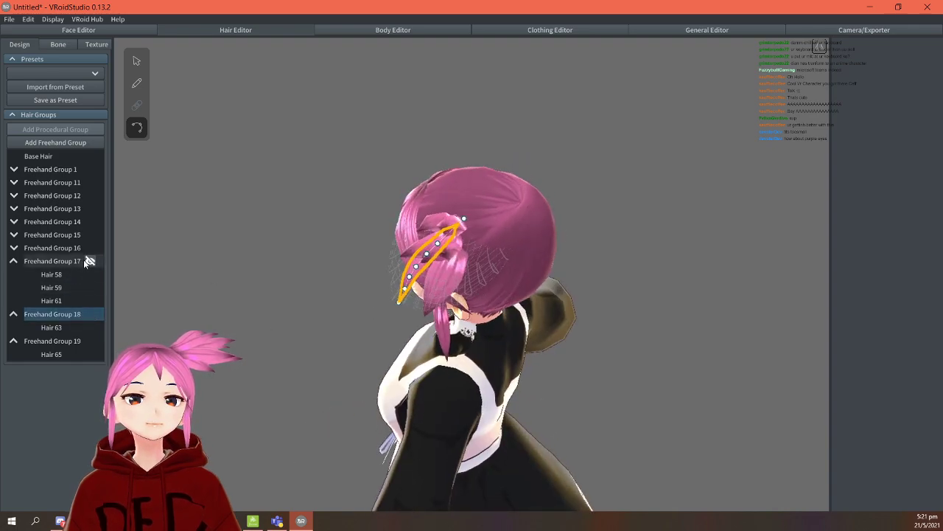
{"action": "left_click", "coordinate": [89, 261]}
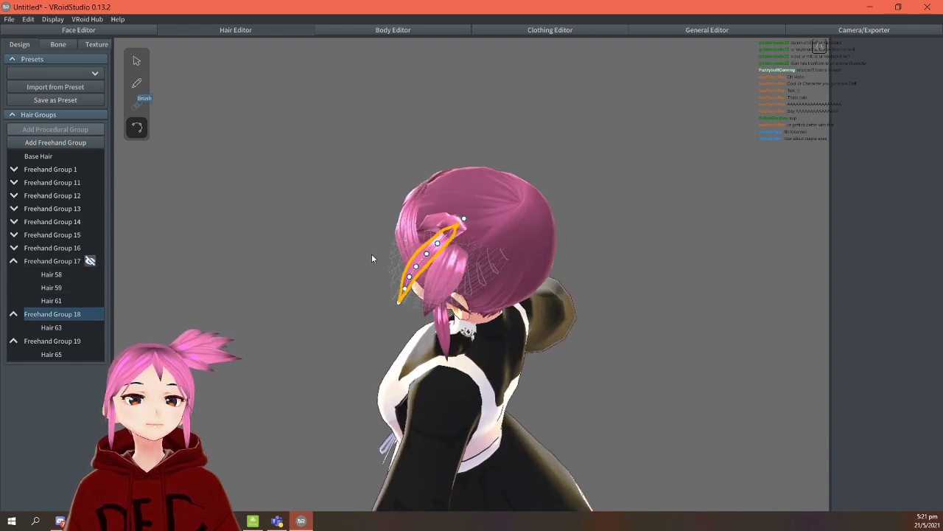
{"action": "key", "text": "b"}
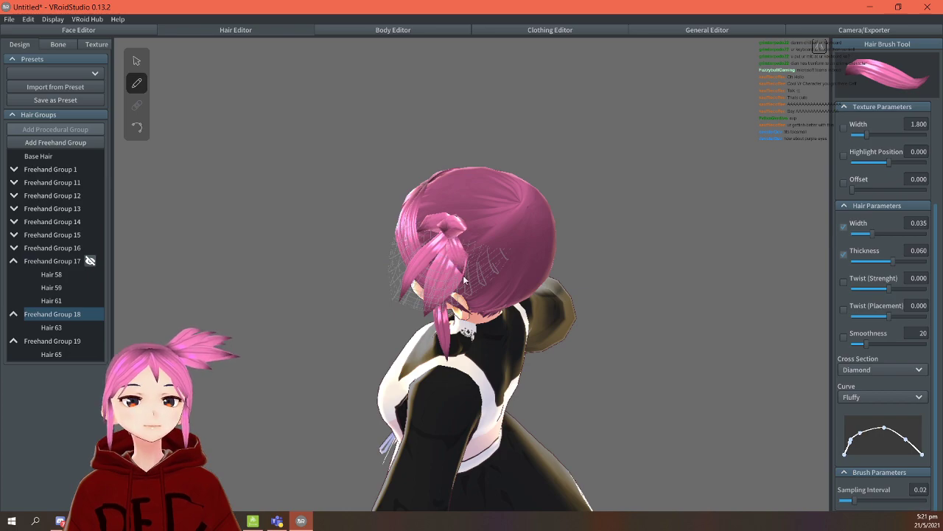
{"action": "mouse_move", "coordinate": [521, 329]}
{"action": "right_mouse_down"}
{"action": "mouse_move", "coordinate": [545, 322]}
{"action": "mouse_move", "coordinate": [534, 317]}
{"action": "right_mouse_up"}
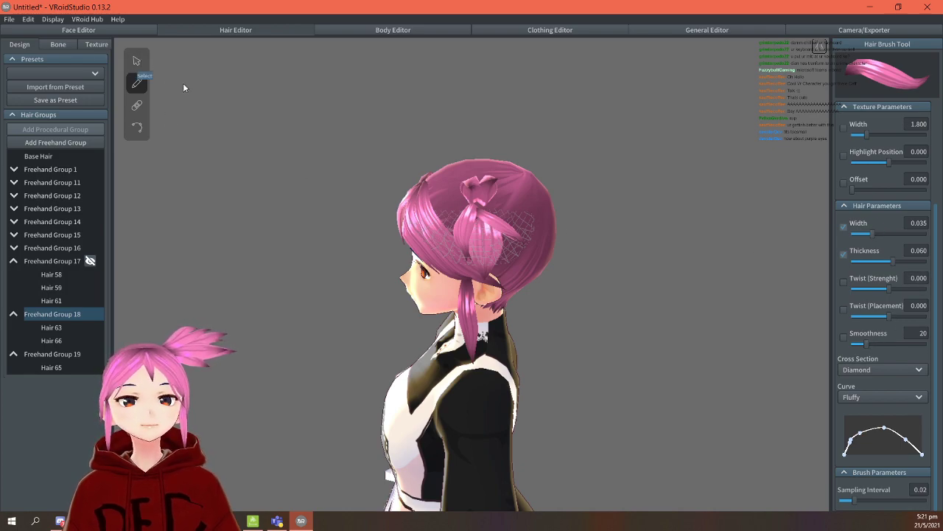
Adjust the control points of Hair 66 so the strand runs from the ponytail's base.
{"action": "left_click", "coordinate": [137, 61]}
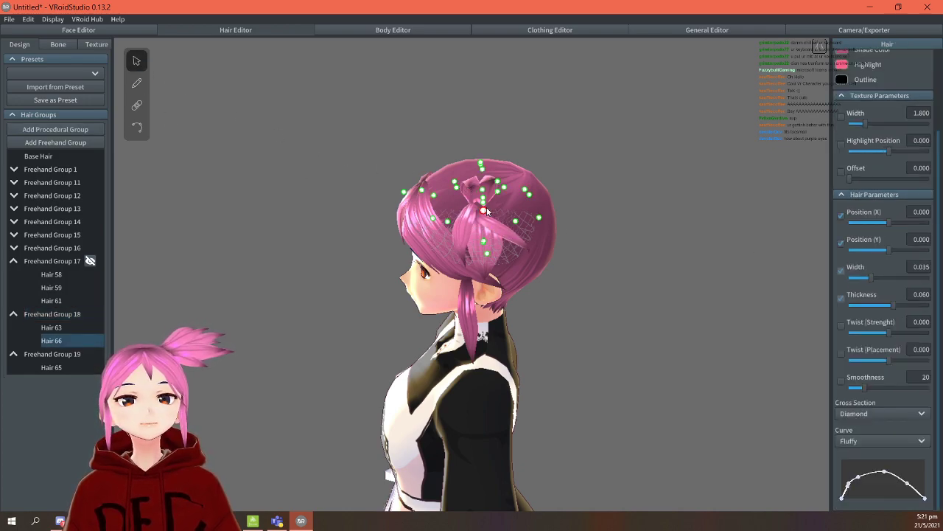
{"action": "left_click", "coordinate": [146, 130]}
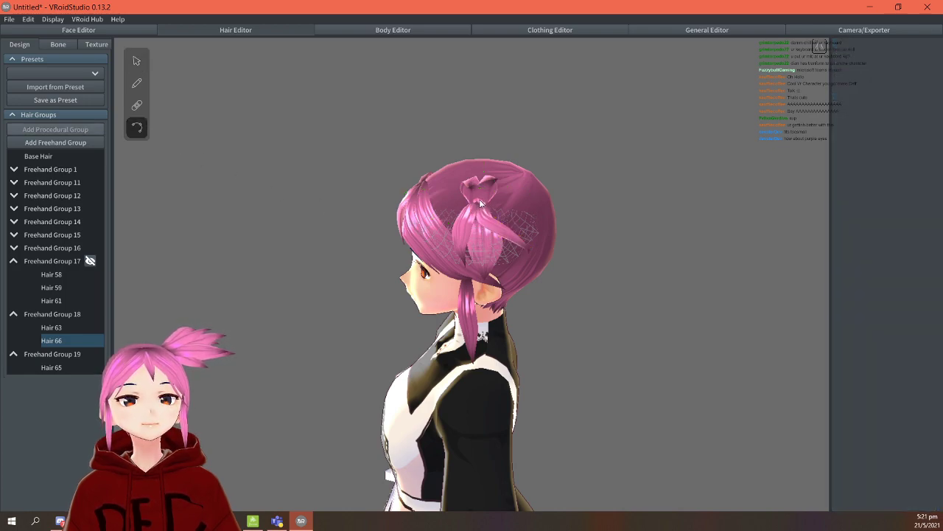
{"action": "right_click_drag", "start_coordinate": [590, 223], "coordinate": [529, 298]}
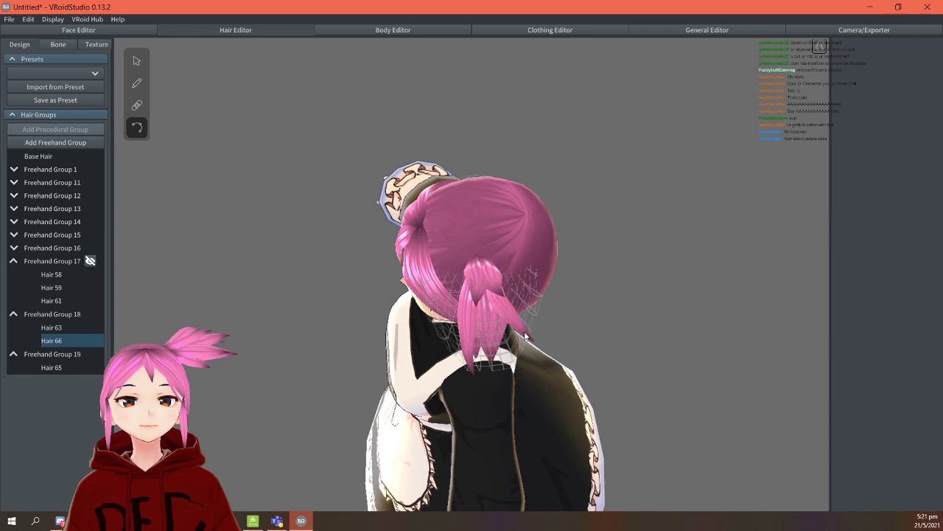
{"action": "left_click", "coordinate": [602, 320]}
{"action": "right_click_drag", "start_coordinate": [602, 320], "coordinate": [433, 307]}
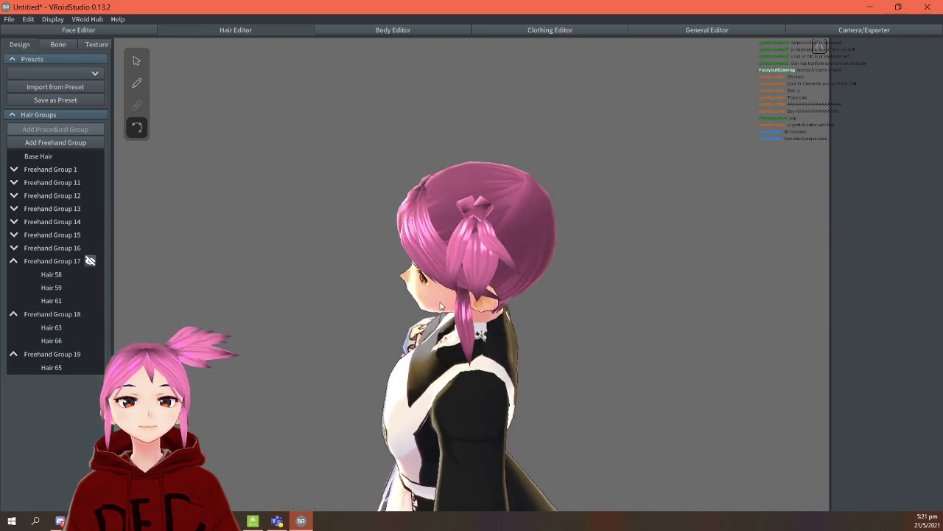
Undo the stray hair stroke in Freehand Group 1 and draw a third ponytail strand in Freehand Group 18.
{"action": "left_click", "coordinate": [136, 83]}
{"action": "right_click_drag", "start_coordinate": [549, 229], "coordinate": [569, 262]}
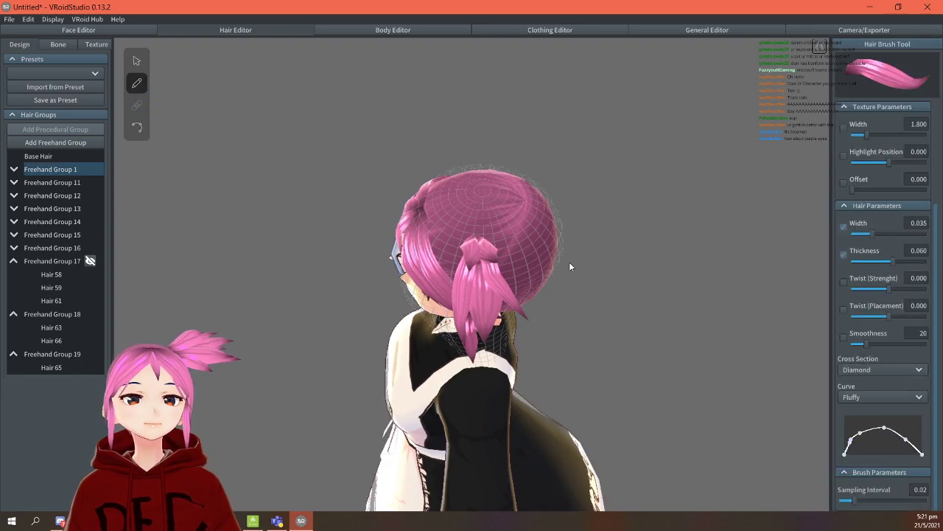
{"action": "left_click", "coordinate": [479, 254]}
{"action": "key", "text": "ctrl+z"}
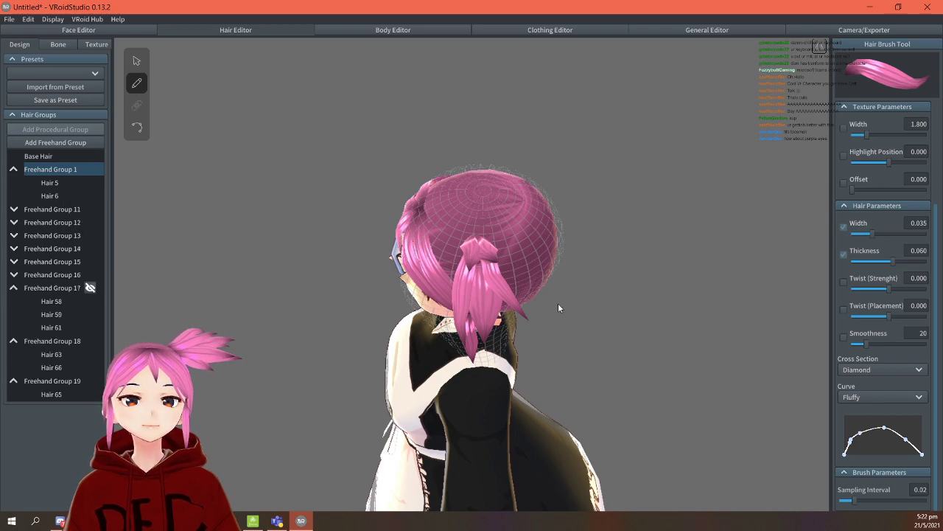
{"action": "left_click", "coordinate": [52, 288]}
{"action": "left_click", "coordinate": [62, 342]}
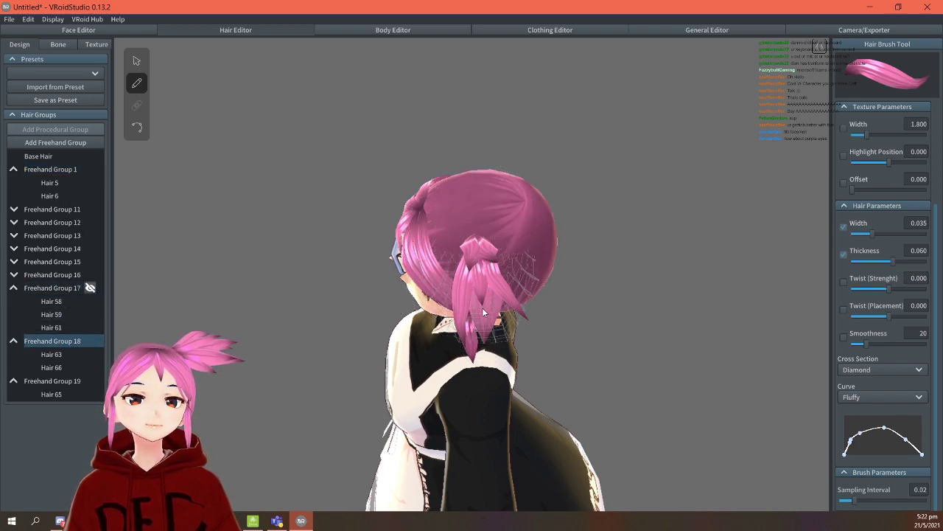
{"action": "left_click", "coordinate": [594, 325]}
{"action": "mouse_move", "coordinate": [594, 325]}
{"action": "right_mouse_down"}
{"action": "mouse_move", "coordinate": [606, 310]}
{"action": "mouse_move", "coordinate": [625, 315]}
{"action": "right_mouse_up"}
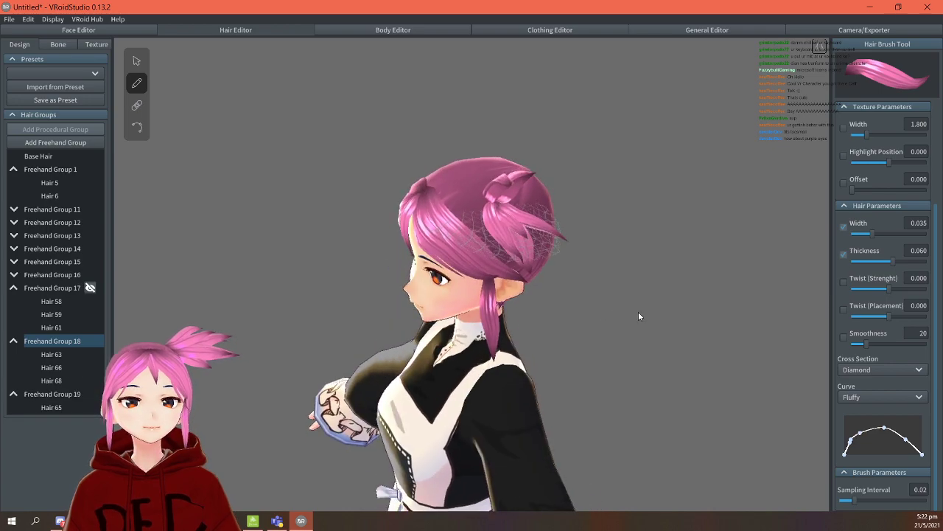
Set the hair brush's width to 0.041 and the newest Freehand Group 18 strand's width to 0.058.
{"action": "left_click_drag", "start_coordinate": [877, 238], "coordinate": [885, 238]}
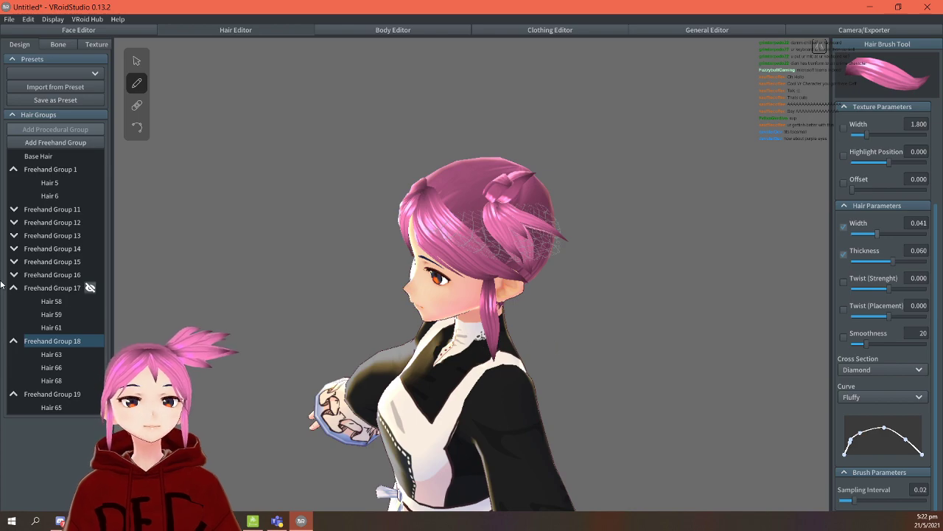
{"action": "left_click", "coordinate": [14, 339]}
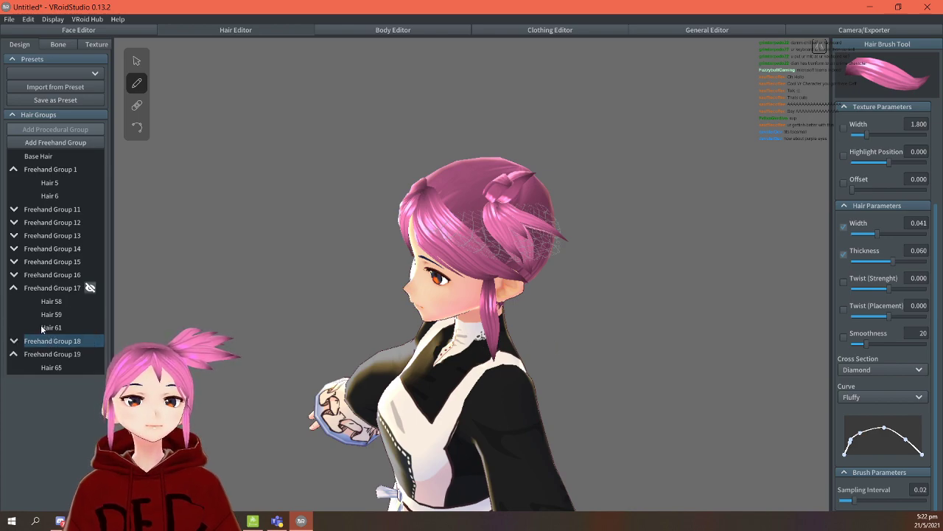
{"action": "left_click", "coordinate": [443, 255]}
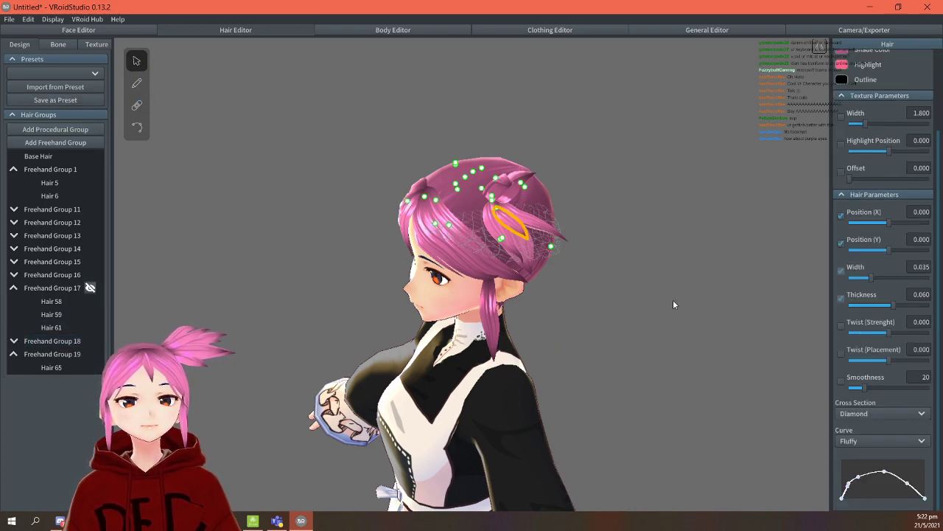
{"action": "left_click_drag", "start_coordinate": [875, 282], "coordinate": [895, 281]}
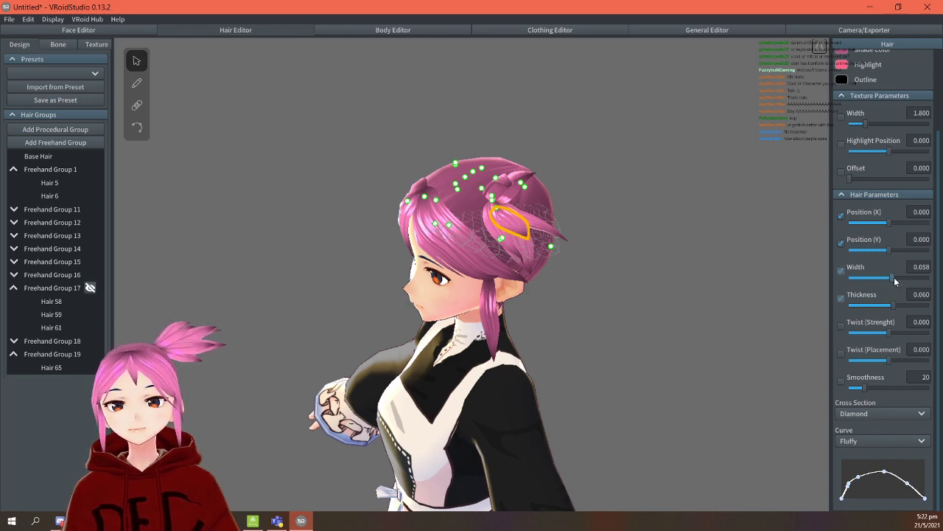
Set the width of the ponytail strand Hair 66 to 0.054 and check the neighbouring strands' settings.
{"action": "left_click", "coordinate": [566, 237]}
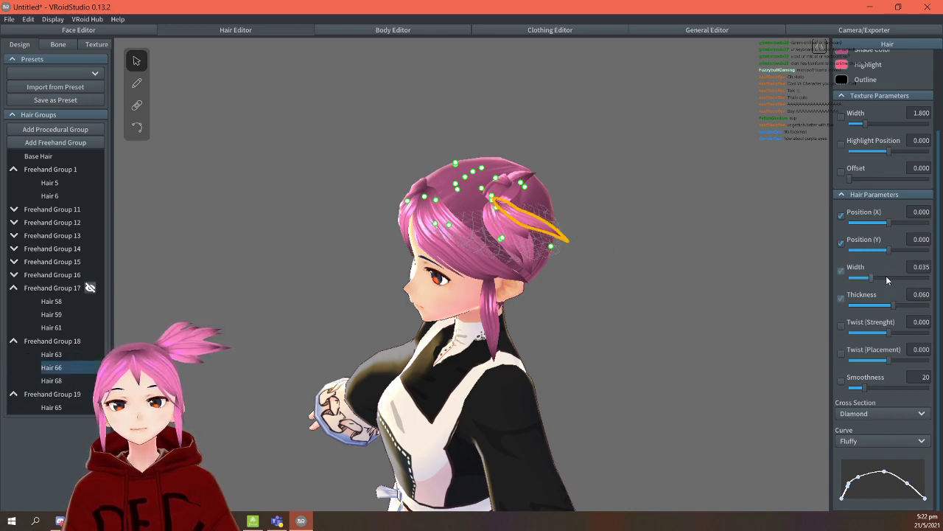
{"action": "left_click", "coordinate": [496, 232]}
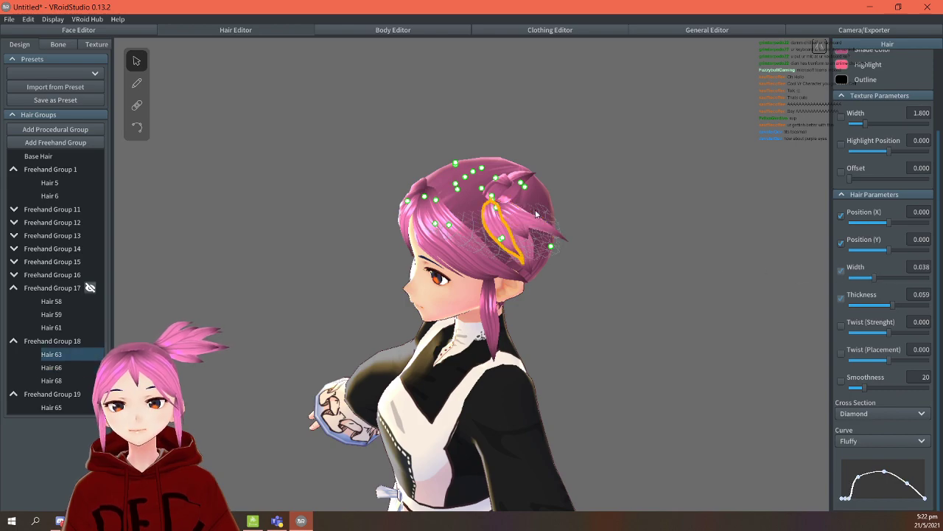
{"action": "left_click", "coordinate": [705, 286]}
{"action": "left_click", "coordinate": [485, 196]}
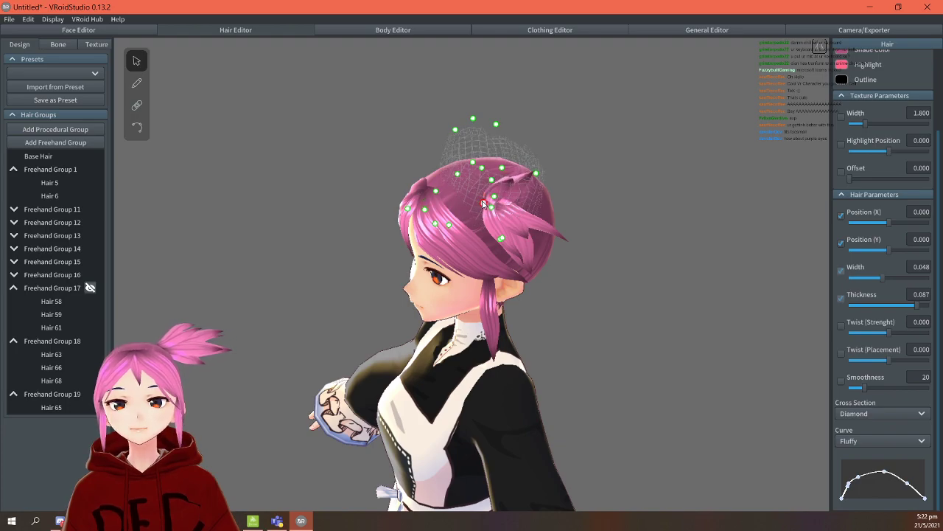
{"action": "left_click", "coordinate": [704, 289]}
Set the thickness of Hair 68 and Hair 63 to 0.071 and of Hair 66 to 0.082.
{"action": "right_click_drag", "start_coordinate": [575, 264], "coordinate": [608, 259]}
{"action": "left_click", "coordinate": [568, 199]}
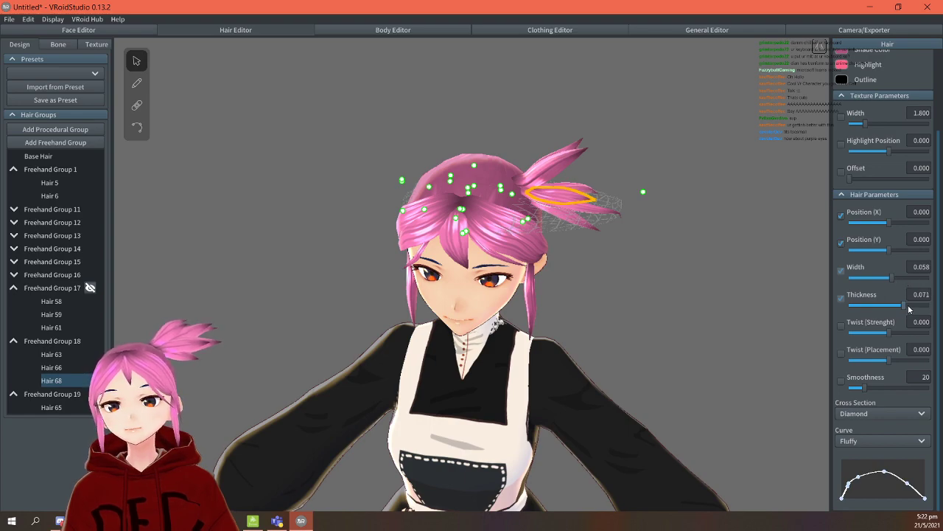
{"action": "left_click", "coordinate": [562, 203]}
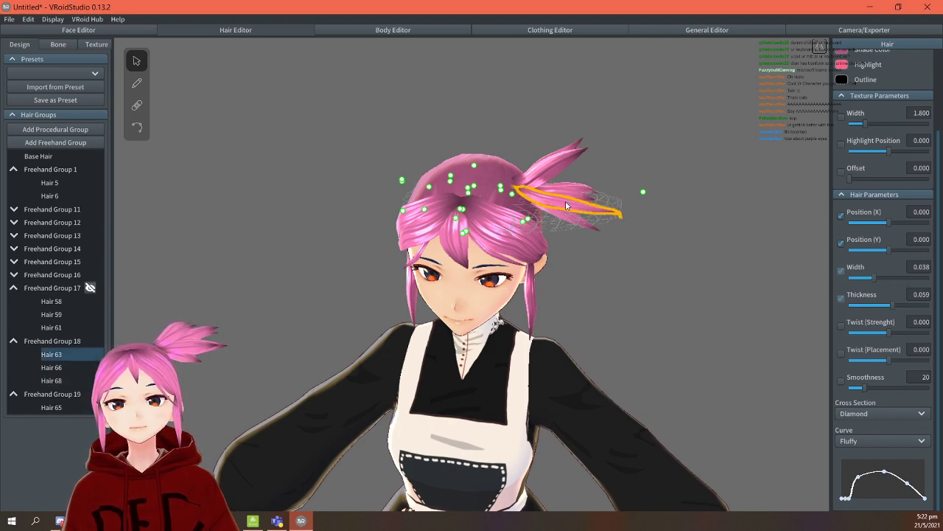
{"action": "left_click_drag", "start_coordinate": [895, 308], "coordinate": [907, 306]}
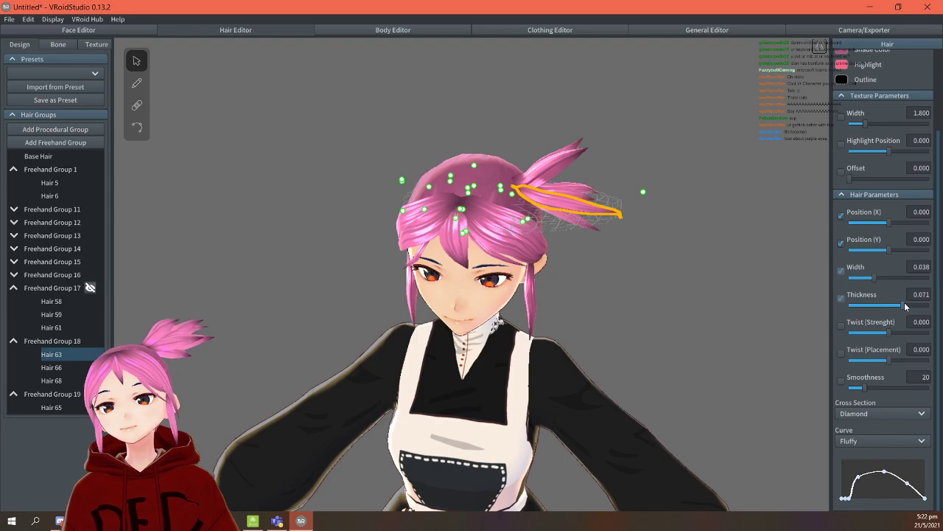
{"action": "right_click_drag", "start_coordinate": [759, 292], "coordinate": [461, 227]}
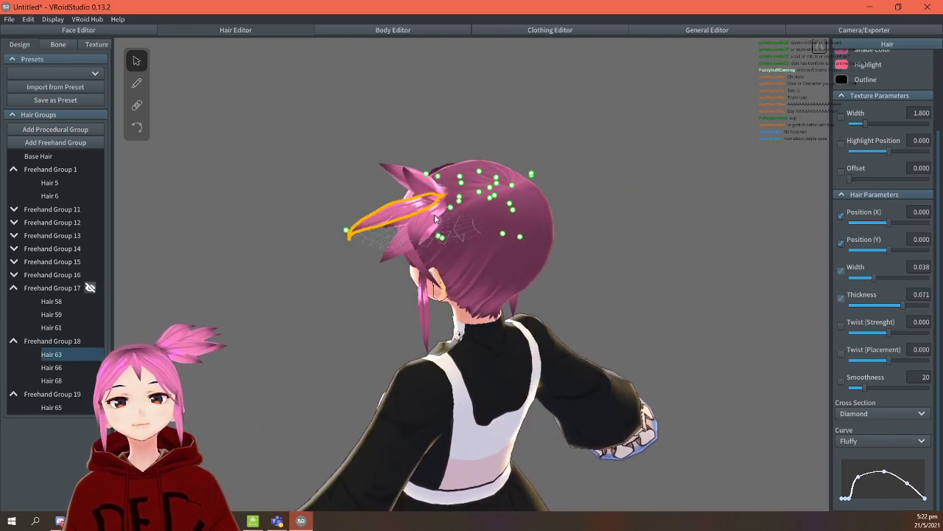
{"action": "left_click", "coordinate": [435, 219]}
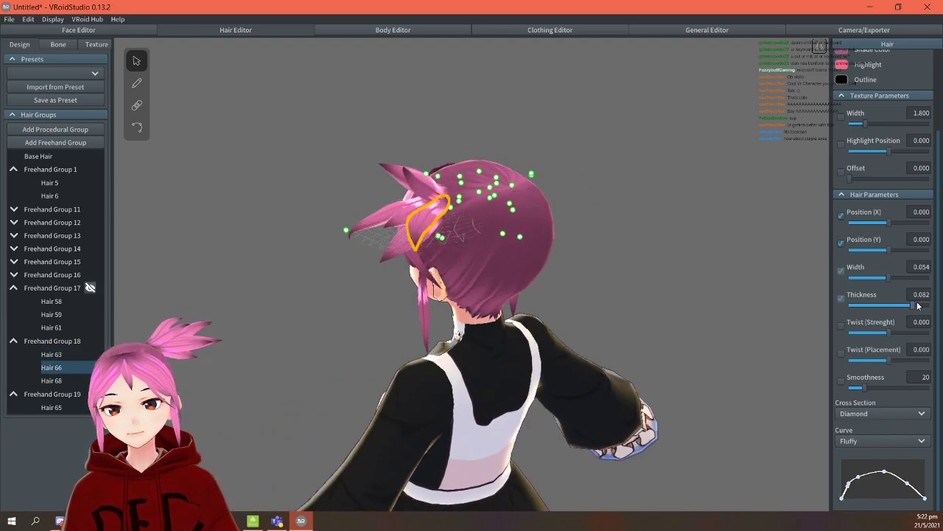
{"action": "left_click", "coordinate": [640, 295]}
Show the control points of Hair 63 and examine the ponytail's shape from the front, side and above.
{"action": "mouse_move", "coordinate": [641, 295]}
{"action": "right_mouse_down"}
{"action": "mouse_move", "coordinate": [696, 297]}
{"action": "mouse_move", "coordinate": [666, 286]}
{"action": "mouse_move", "coordinate": [676, 290]}
{"action": "mouse_move", "coordinate": [659, 315]}
{"action": "mouse_move", "coordinate": [696, 288]}
{"action": "mouse_move", "coordinate": [683, 289]}
{"action": "mouse_move", "coordinate": [683, 320]}
{"action": "mouse_move", "coordinate": [659, 348]}
{"action": "mouse_move", "coordinate": [688, 354]}
{"action": "mouse_move", "coordinate": [670, 362]}
{"action": "mouse_move", "coordinate": [600, 273]}
{"action": "mouse_move", "coordinate": [633, 304]}
{"action": "right_mouse_up"}
{"action": "scroll", "coordinate": [682, 289], "scroll_direction": "down", "scroll_amount": 3}
{"action": "scroll", "coordinate": [599, 274], "scroll_direction": "up", "scroll_amount": 2}
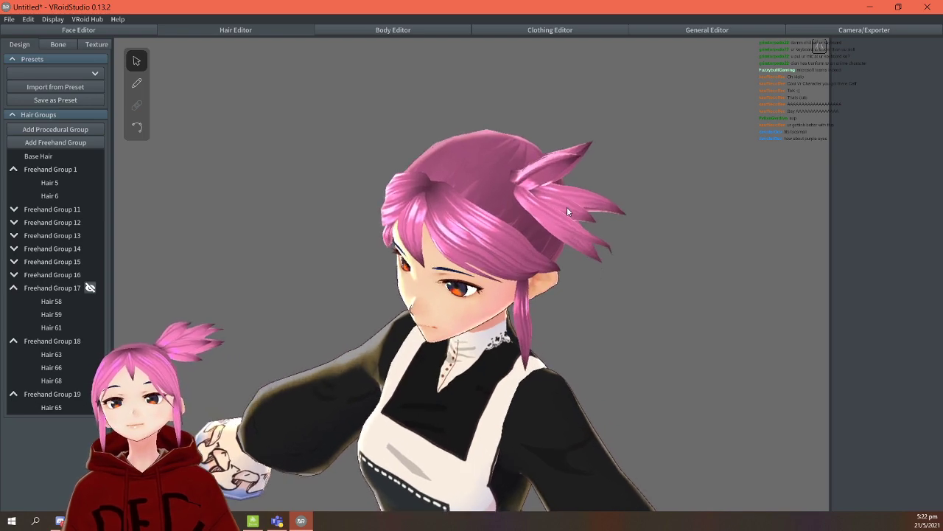
{"action": "left_click", "coordinate": [576, 235]}
{"action": "left_click", "coordinate": [137, 128]}
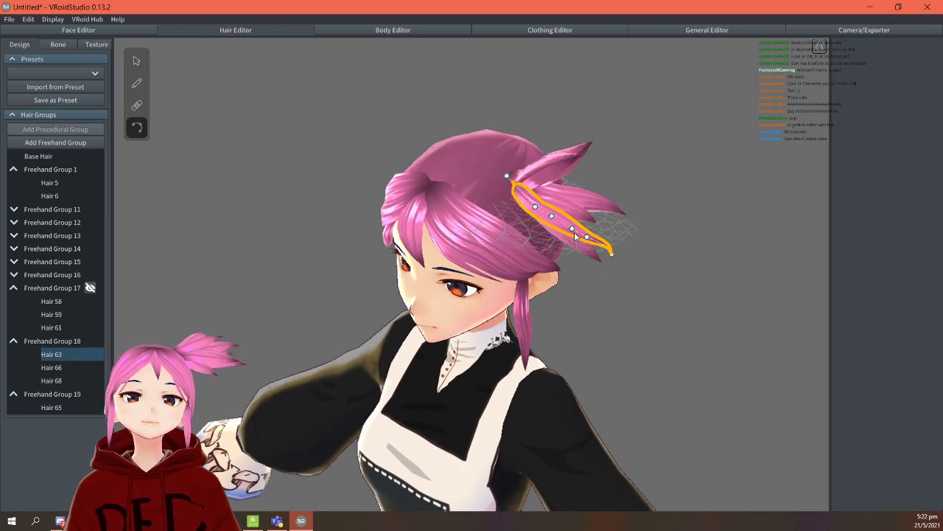
{"action": "right_click_drag", "start_coordinate": [703, 241], "coordinate": [628, 291]}
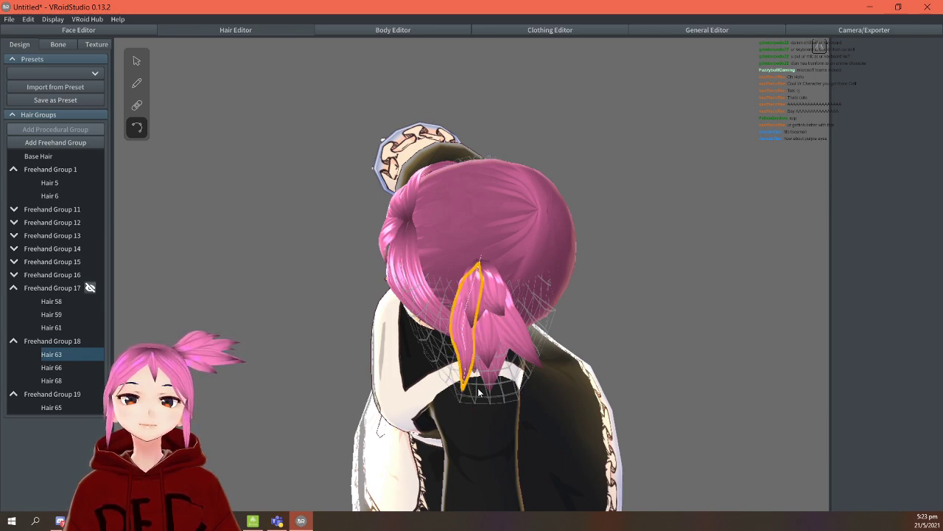
{"action": "left_click", "coordinate": [641, 368]}
{"action": "right_click_drag", "start_coordinate": [642, 369], "coordinate": [680, 350]}
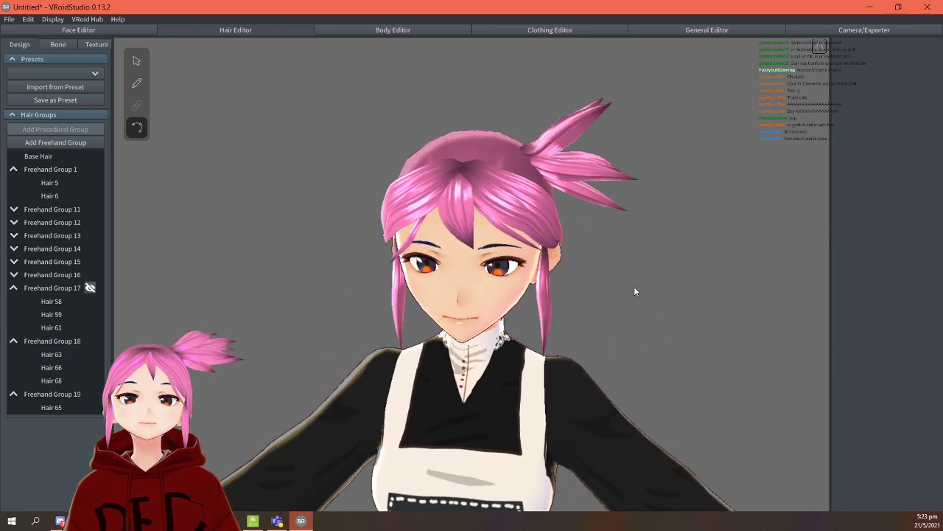
{"action": "left_click", "coordinate": [553, 140]}
{"action": "left_click", "coordinate": [521, 156]}
{"action": "right_click_drag", "start_coordinate": [698, 207], "coordinate": [681, 283]}
{"action": "left_click", "coordinate": [683, 271]}
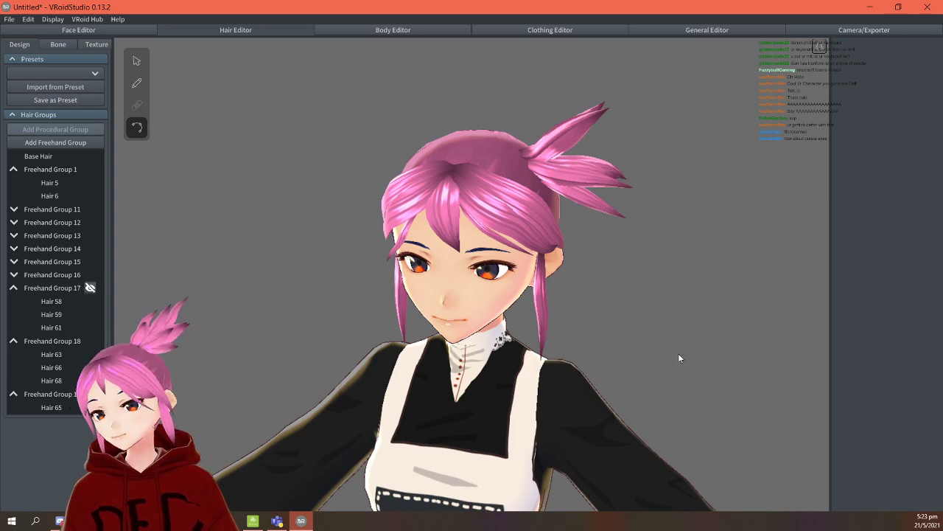
Open the hair bone settings and select Freehand Group 1 among the ungrouped hairs.
{"action": "left_click", "coordinate": [58, 44]}
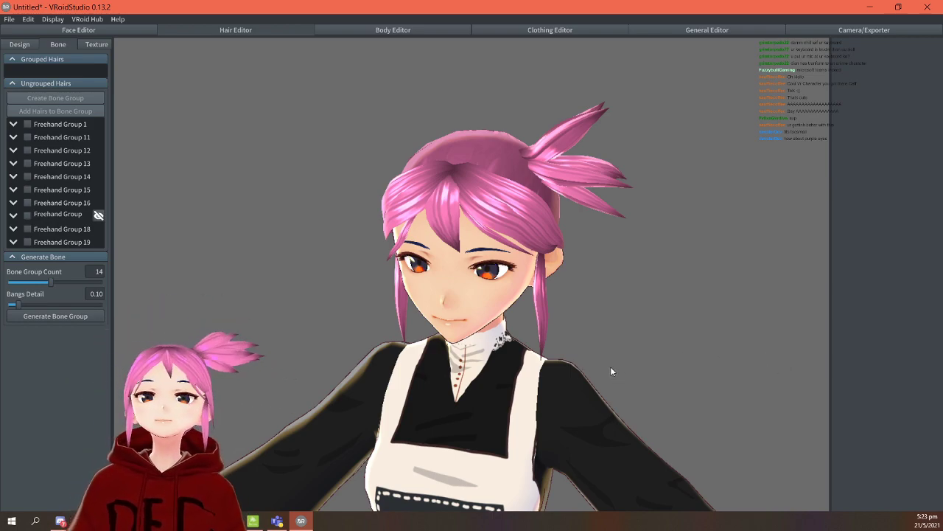
{"action": "left_click", "coordinate": [27, 124]}
{"action": "right_click_drag", "start_coordinate": [196, 207], "coordinate": [206, 207]}
Try generating 14 hair bone groups automatically and inspect the hair in Bone Group 1.
{"action": "left_click", "coordinate": [70, 316]}
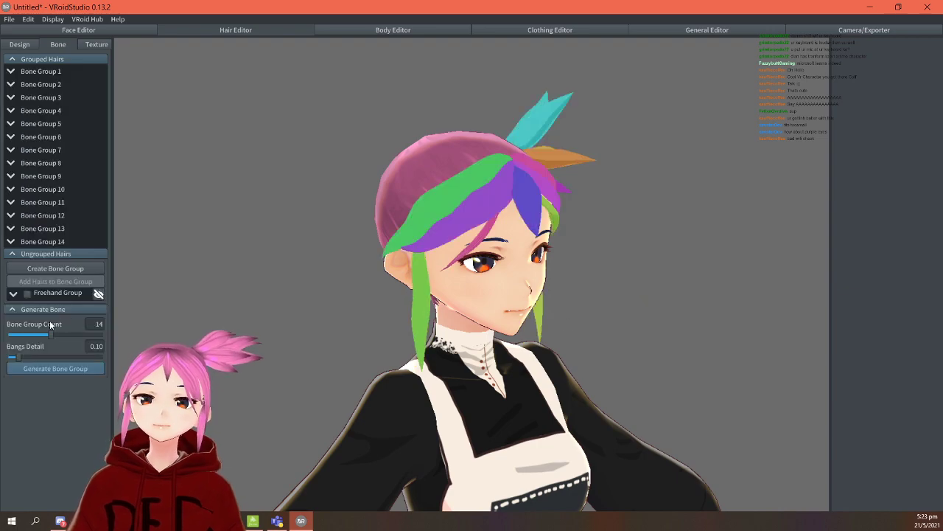
{"action": "right_click_drag", "start_coordinate": [637, 296], "coordinate": [595, 297]}
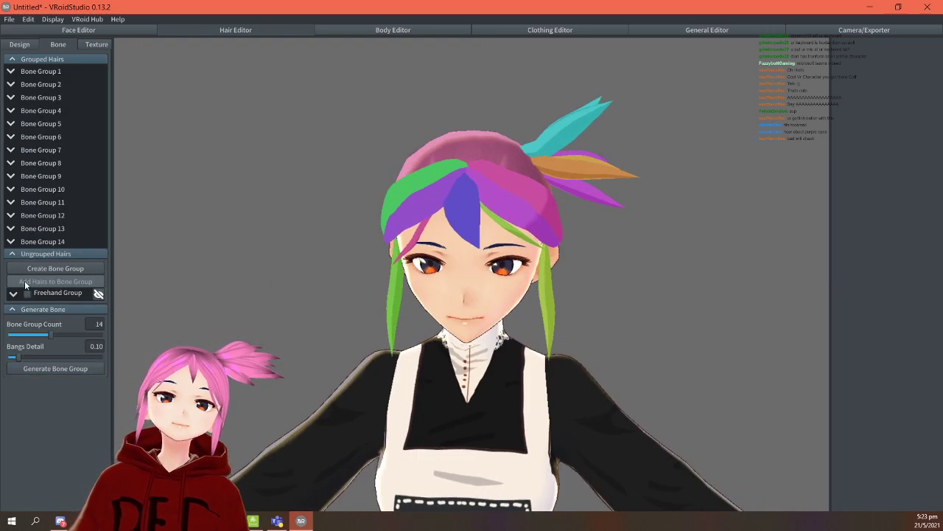
{"action": "left_click", "coordinate": [42, 72]}
{"action": "left_click", "coordinate": [11, 71]}
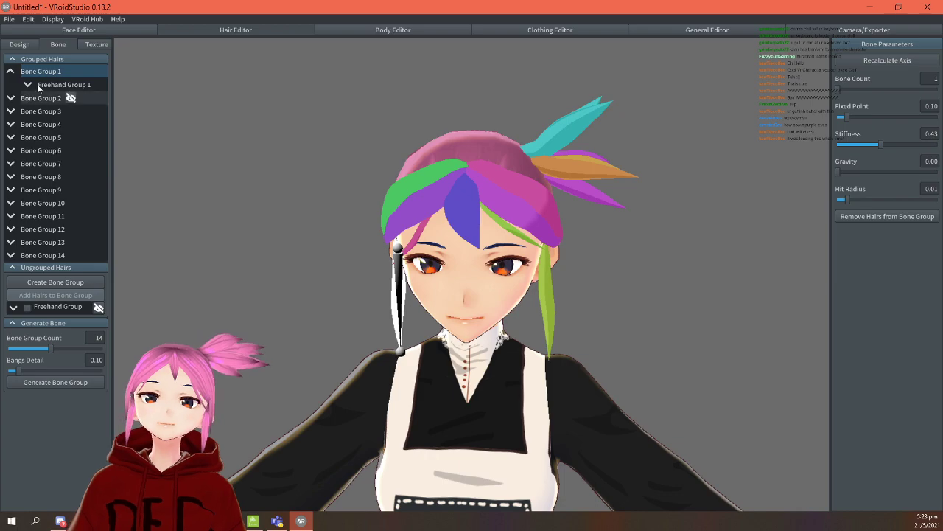
{"action": "left_click", "coordinate": [59, 85]}
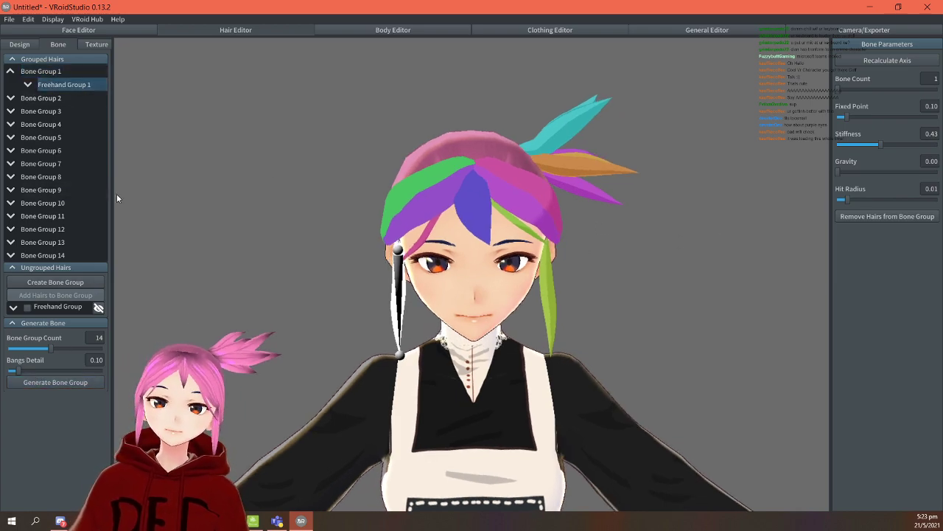
{"action": "key", "text": "ctrl+z"}
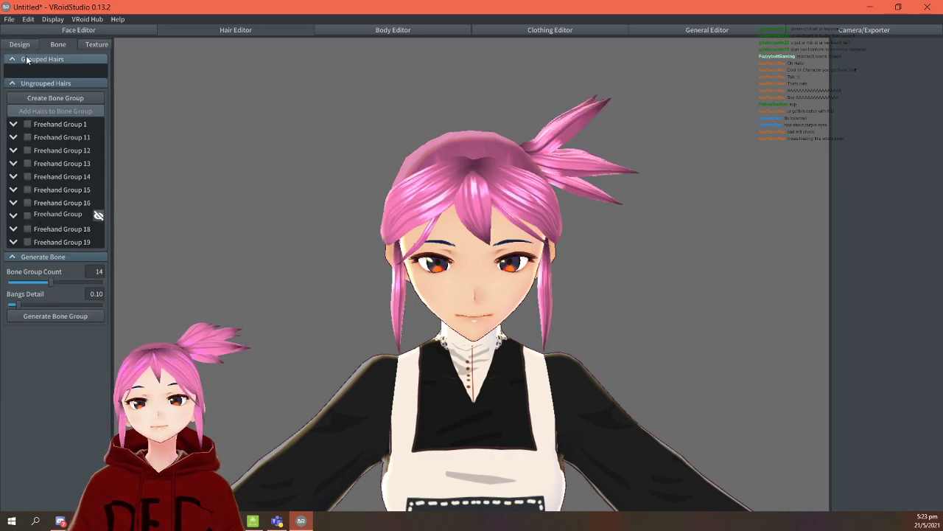
Try creating a single bone group from both side strands of Freehand Group 1.
{"action": "left_click", "coordinate": [28, 125]}
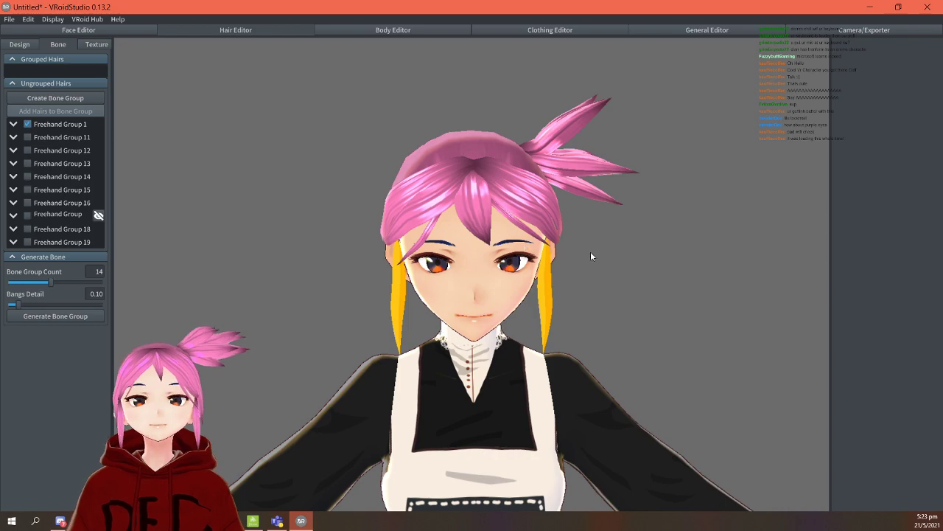
{"action": "left_click", "coordinate": [64, 98]}
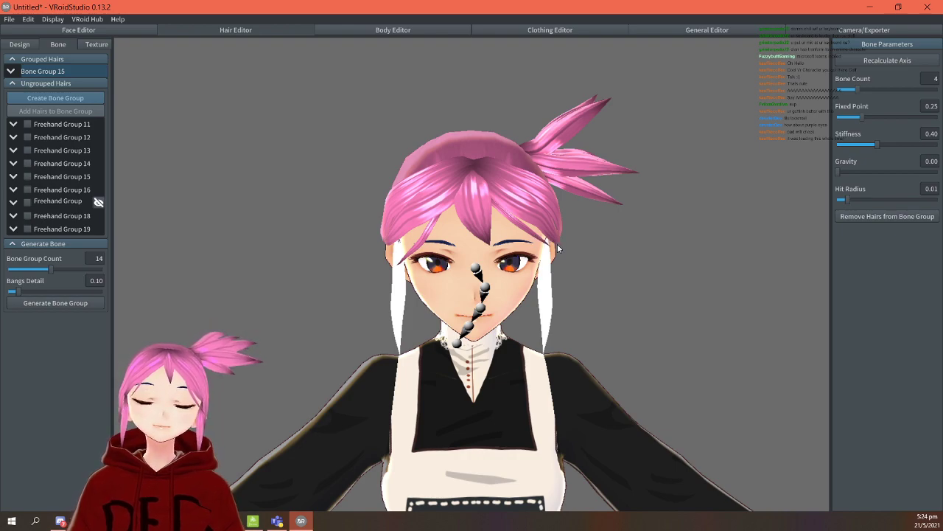
{"action": "key", "text": "ctrl+z"}
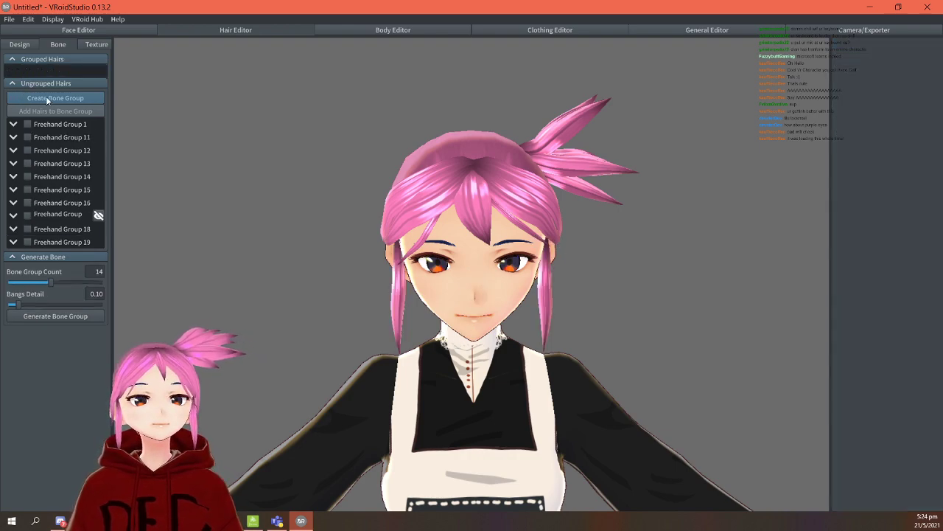
Generate bone groups for the visible hair with a group count of 14 and bangs detail of 0.10.
{"action": "left_click", "coordinate": [27, 124]}
{"action": "left_click", "coordinate": [79, 314]}
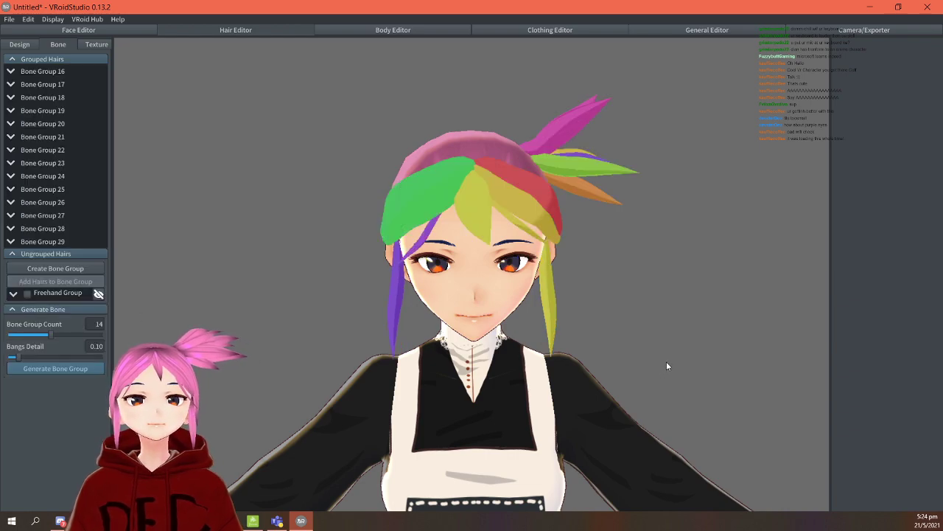
{"action": "right_click_drag", "start_coordinate": [667, 359], "coordinate": [640, 358]}
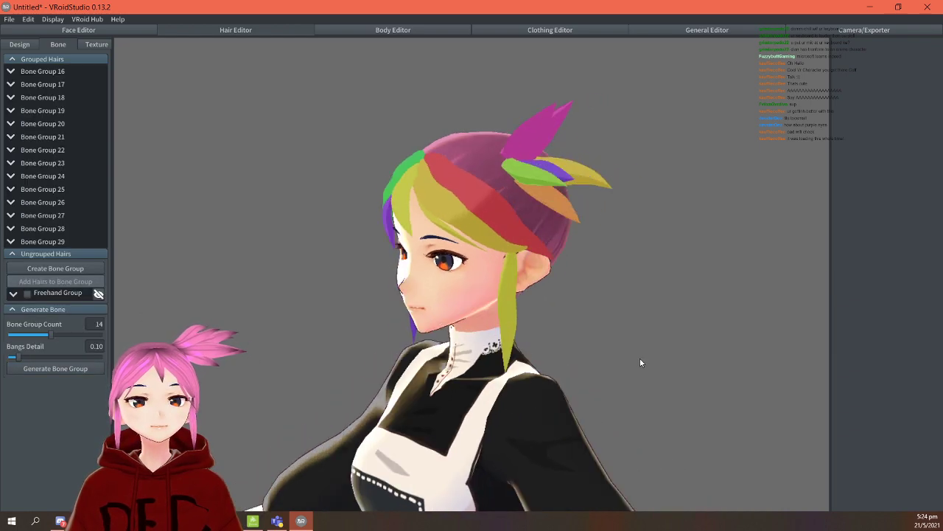
Give the side strand Hair 6 a bone count of 3 and a fixed point of 0.13.
{"action": "left_click", "coordinate": [512, 302]}
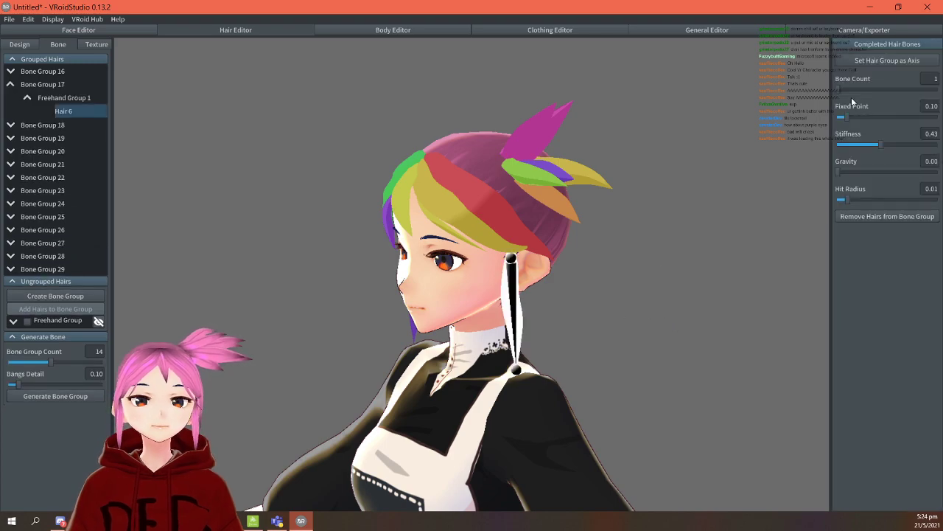
{"action": "mouse_move", "coordinate": [840, 89]}
{"action": "left_mouse_down"}
{"action": "mouse_move", "coordinate": [859, 91]}
{"action": "mouse_move", "coordinate": [849, 90]}
{"action": "left_mouse_up"}
{"action": "right_click_drag", "start_coordinate": [642, 262], "coordinate": [699, 283]}
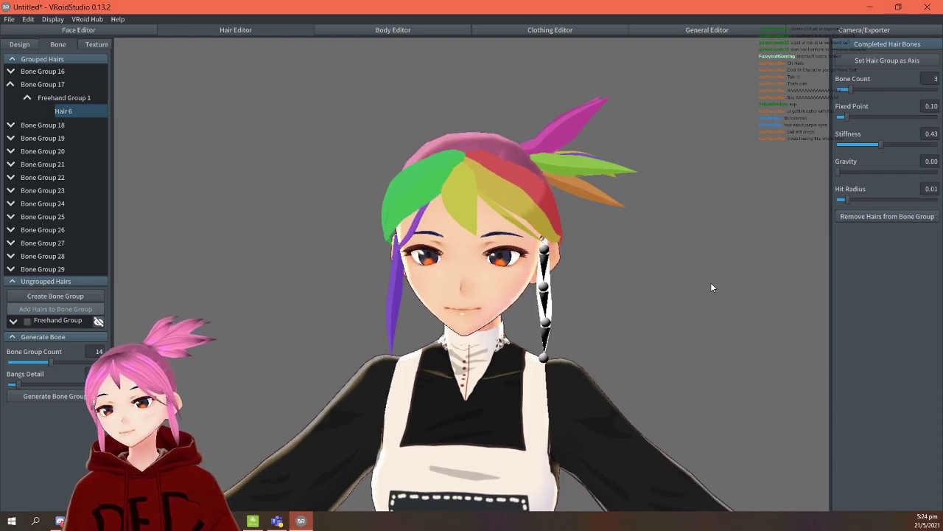
{"action": "left_click_drag", "start_coordinate": [847, 116], "coordinate": [851, 120]}
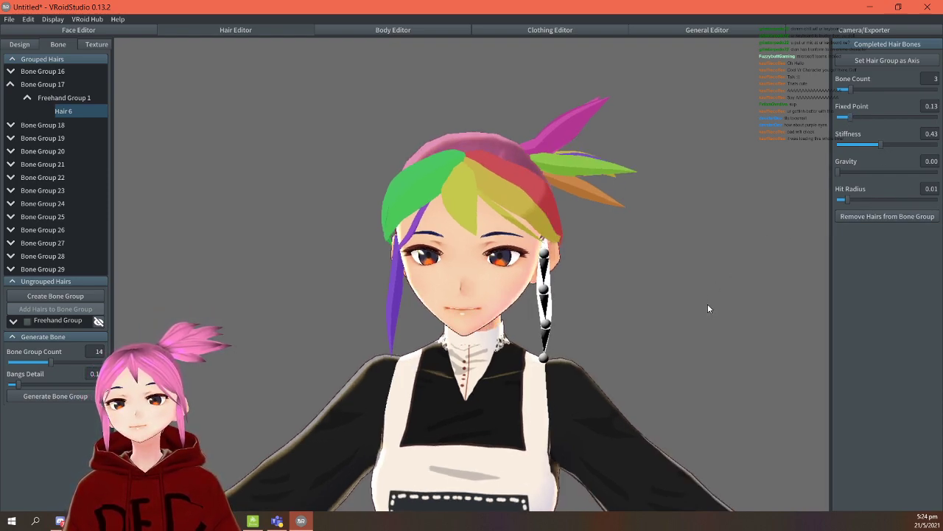
Set the bone count of the opposite side strand, Hair 5, to 4.
{"action": "left_click", "coordinate": [394, 293]}
{"action": "right_click_drag", "start_coordinate": [614, 335], "coordinate": [631, 338]}
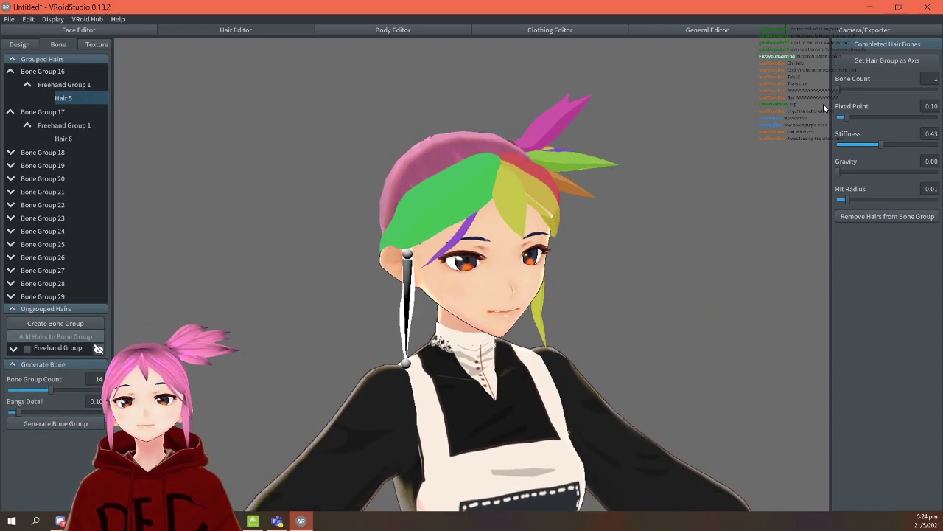
{"action": "left_click_drag", "start_coordinate": [840, 90], "coordinate": [857, 102]}
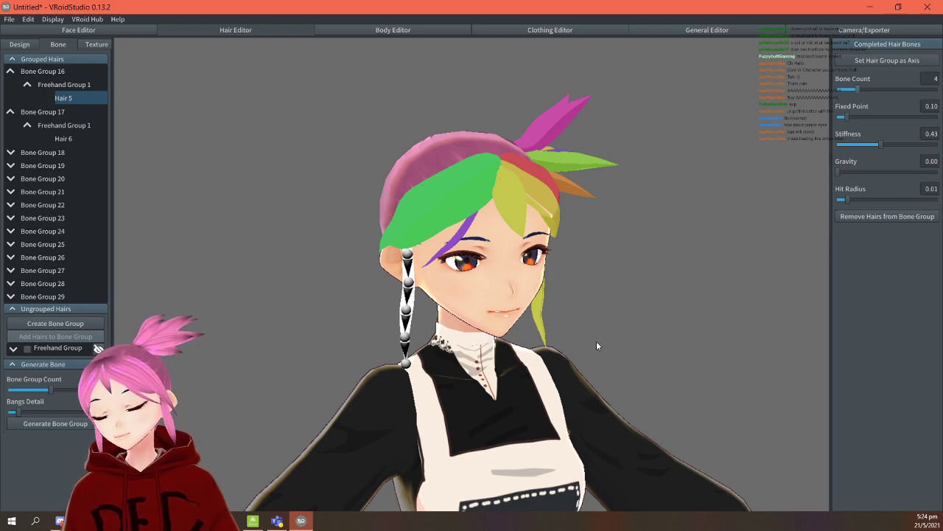
{"action": "right_click_drag", "start_coordinate": [615, 340], "coordinate": [569, 335]}
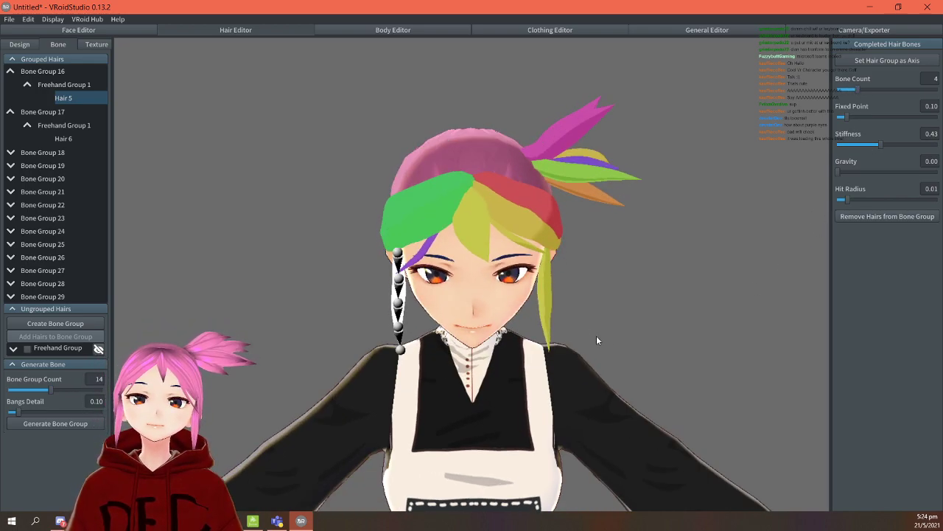
Collapse Bone Groups 16 and 17 and set the fixed point of Bone Group 18 on the central bang to 0.26.
{"action": "left_click", "coordinate": [10, 112]}
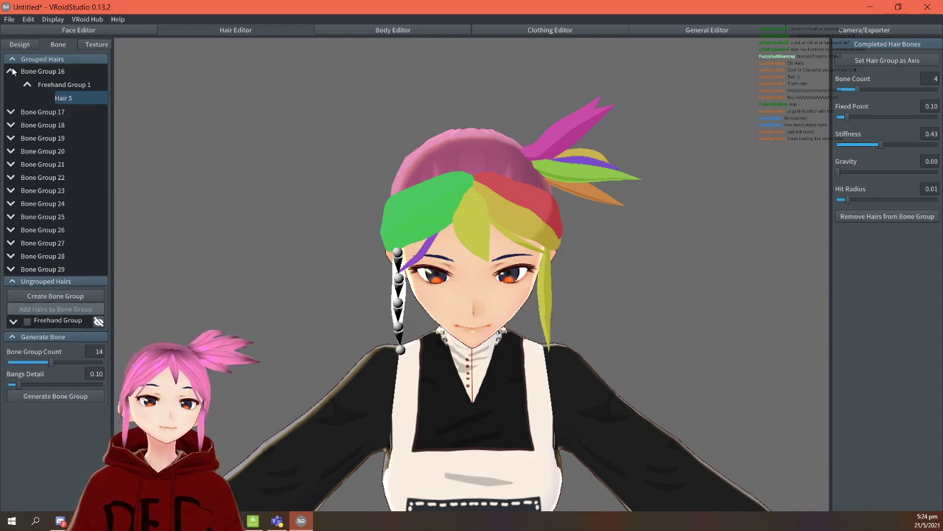
{"action": "left_click", "coordinate": [11, 71]}
{"action": "left_click", "coordinate": [50, 86]}
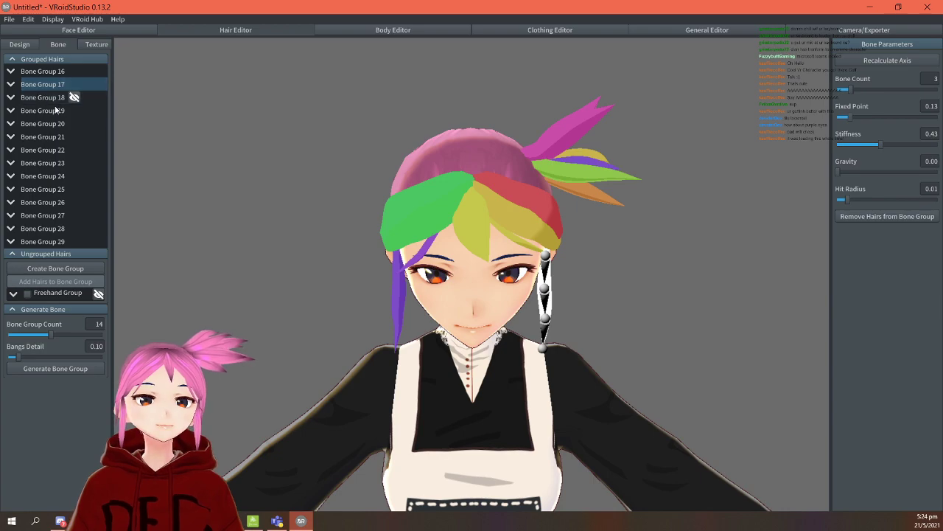
{"action": "right_click_drag", "start_coordinate": [302, 208], "coordinate": [244, 214]}
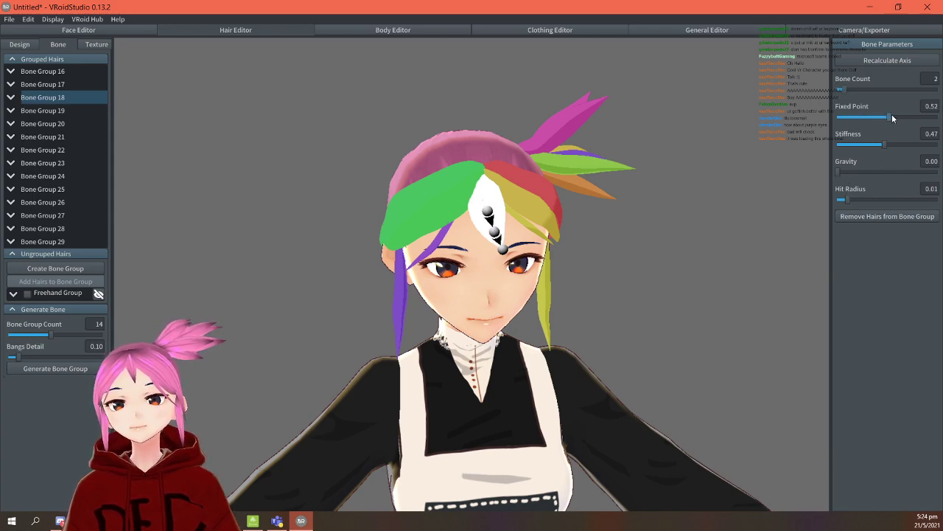
{"action": "left_click_drag", "start_coordinate": [867, 116], "coordinate": [864, 115]}
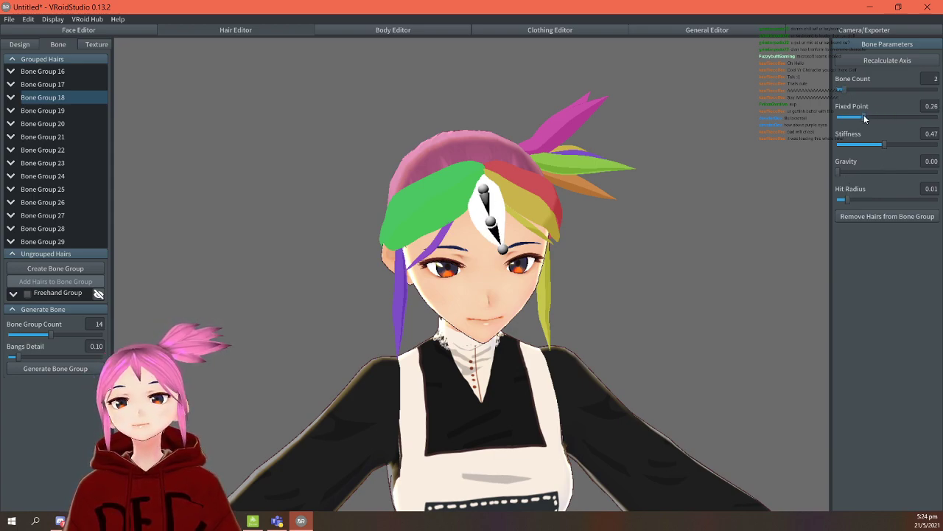
Give the green side bang strand Hair 36 a bone count of 3 and a fixed point of 0.24.
{"action": "left_click", "coordinate": [427, 214]}
{"action": "mouse_move", "coordinate": [640, 228]}
{"action": "right_mouse_down"}
{"action": "mouse_move", "coordinate": [667, 229]}
{"action": "mouse_move", "coordinate": [643, 236]}
{"action": "right_mouse_up"}
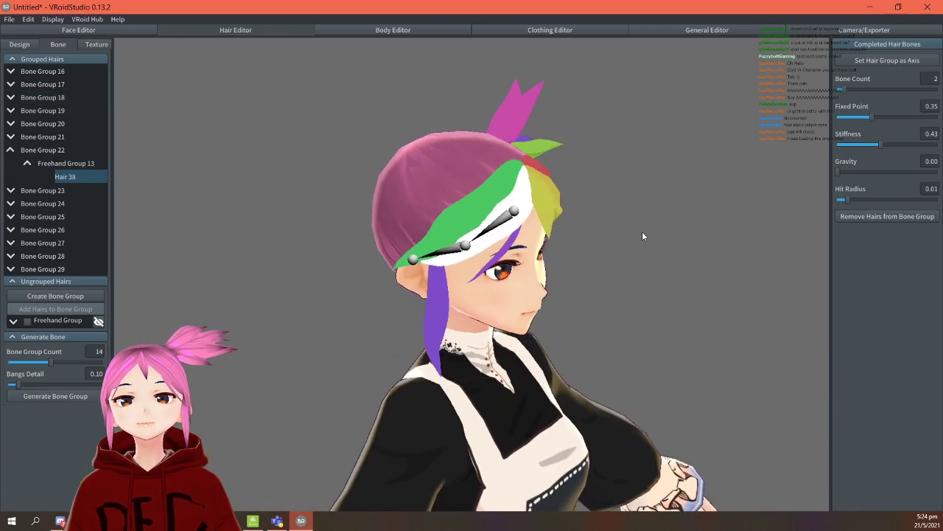
{"action": "left_click", "coordinate": [451, 231]}
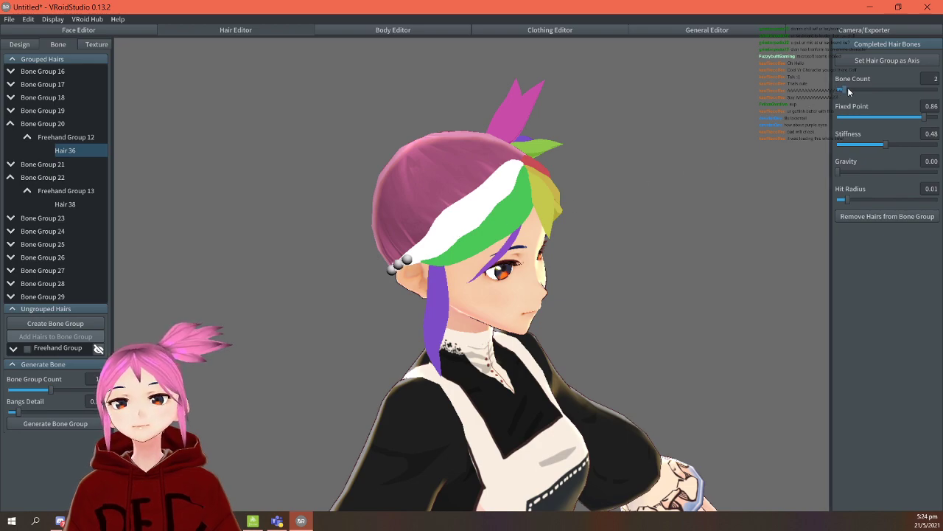
{"action": "left_click_drag", "start_coordinate": [921, 118], "coordinate": [859, 118]}
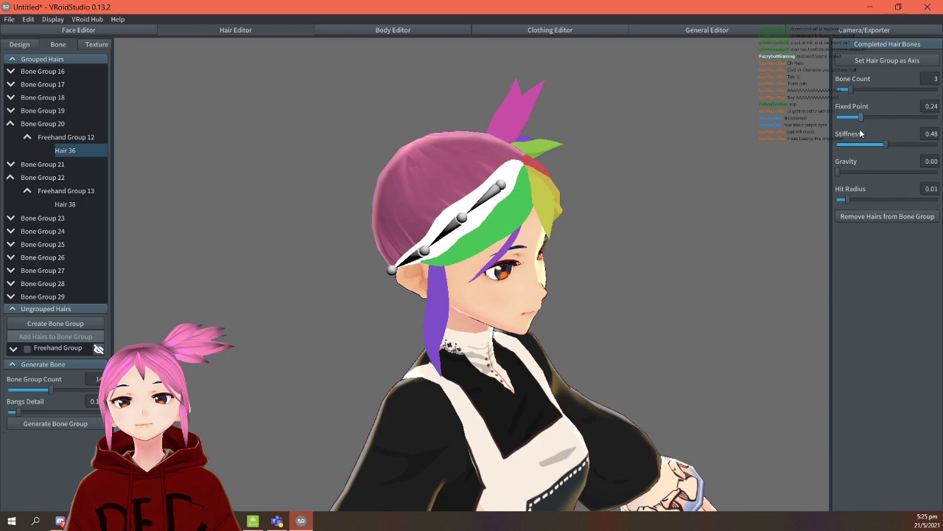
Give the opposite red bang strand Hair 35 a bone count of 5 and a fixed point of 0.16.
{"action": "right_click_drag", "start_coordinate": [624, 219], "coordinate": [592, 223]}
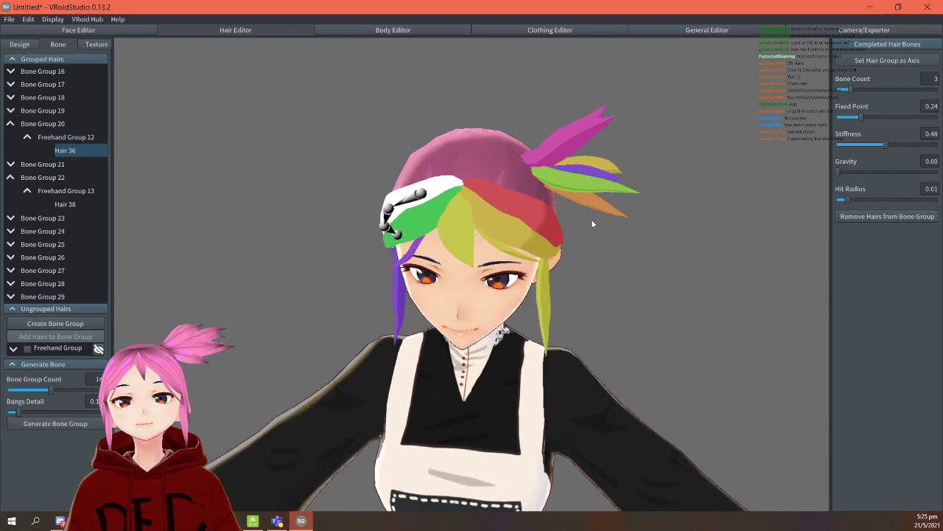
{"action": "left_click", "coordinate": [544, 212]}
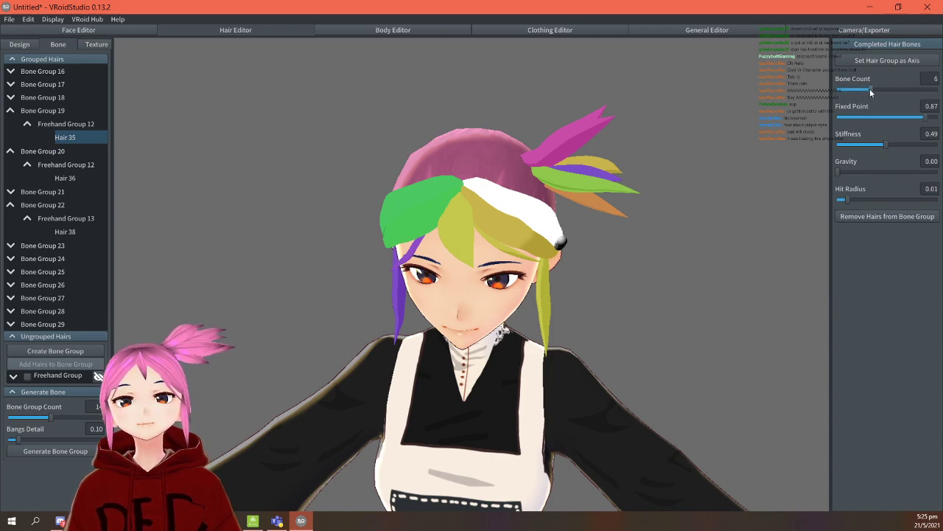
{"action": "left_click_drag", "start_coordinate": [866, 125], "coordinate": [853, 118]}
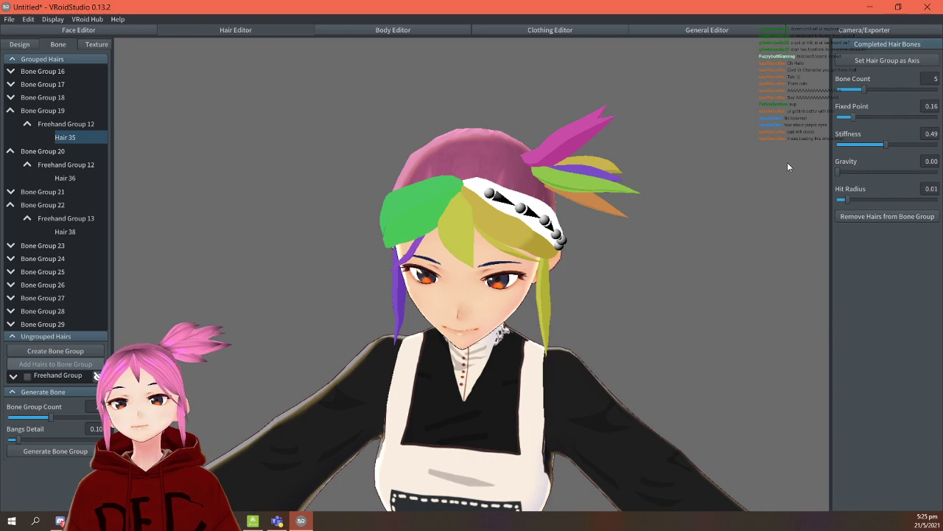
Set the bone count of Hair 37, the yellow bang strand below the red one, to 2.
{"action": "right_click_drag", "start_coordinate": [787, 163], "coordinate": [593, 218]}
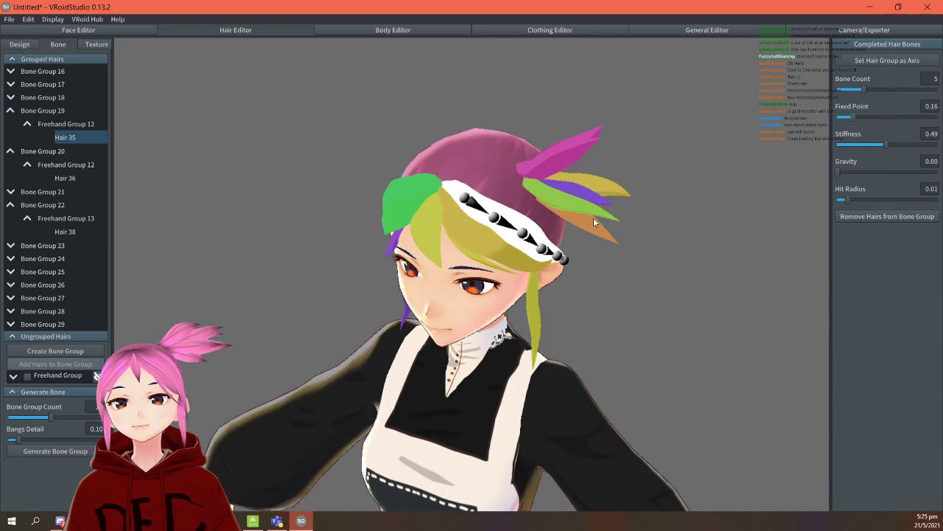
{"action": "left_click", "coordinate": [504, 245]}
{"action": "mouse_move", "coordinate": [848, 94]}
{"action": "left_mouse_down"}
{"action": "mouse_move", "coordinate": [889, 118]}
{"action": "mouse_move", "coordinate": [855, 123]}
{"action": "mouse_move", "coordinate": [859, 93]}
{"action": "mouse_move", "coordinate": [845, 93]}
{"action": "left_mouse_up"}
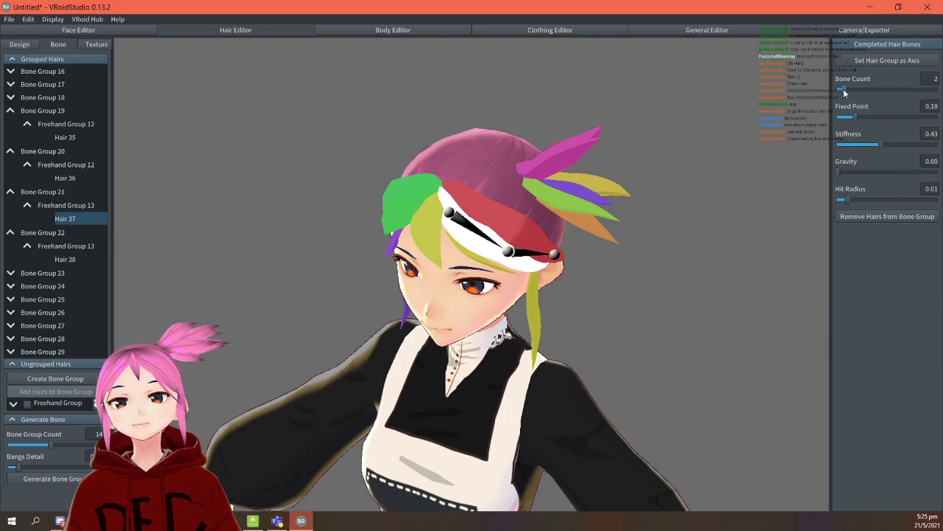
Give the ponytail strand Hair 56 a bone count of 3 and a fixed point of 0.09, and Hair 63 a bone count of 4.
{"action": "left_click", "coordinate": [573, 157]}
{"action": "mouse_move", "coordinate": [840, 92]}
{"action": "left_mouse_down"}
{"action": "mouse_move", "coordinate": [857, 93]}
{"action": "mouse_move", "coordinate": [855, 119]}
{"action": "left_mouse_up"}
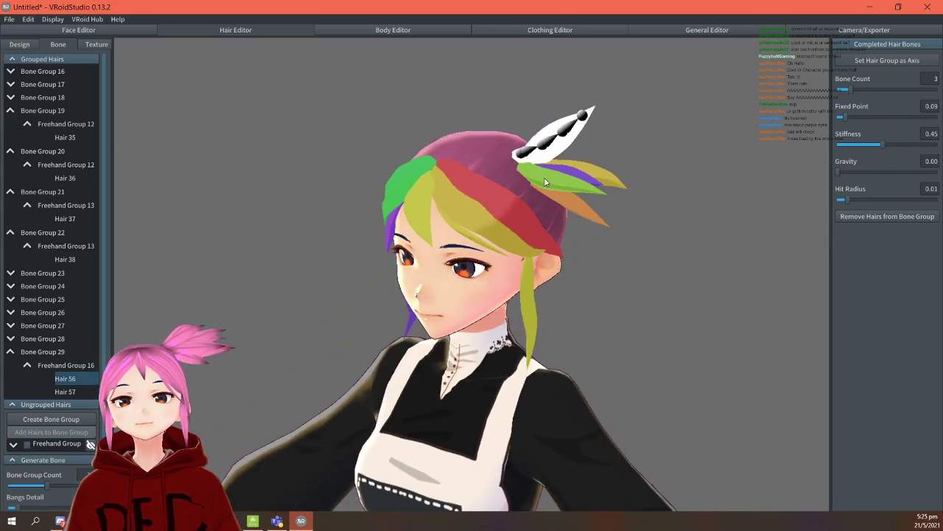
{"action": "left_click", "coordinate": [548, 177]}
{"action": "mouse_move", "coordinate": [845, 91]}
{"action": "left_mouse_down"}
{"action": "mouse_move", "coordinate": [870, 88]}
{"action": "mouse_move", "coordinate": [859, 89]}
{"action": "left_mouse_up"}
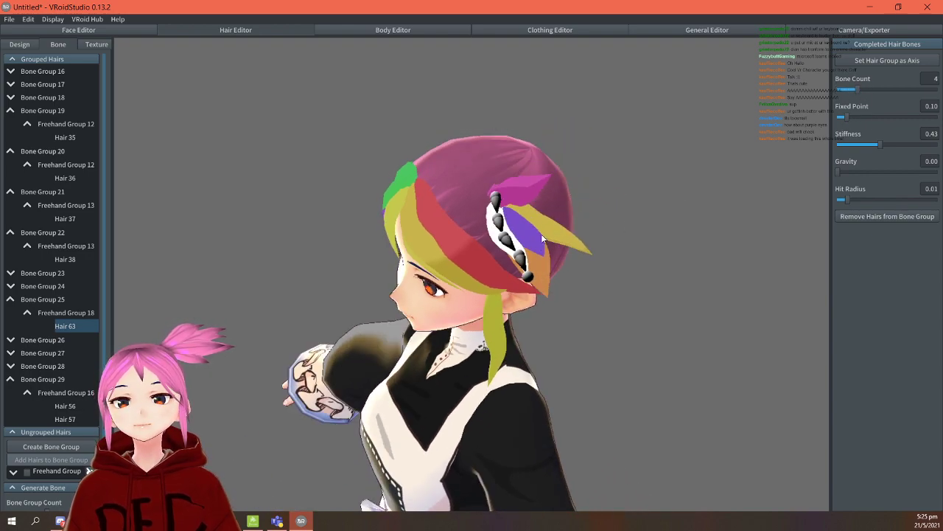
Set the bone counts of the remaining ponytail strands to 3 for Hair 68, 2 for Hair 66 and 3 for Hair 65.
{"action": "left_click", "coordinate": [502, 211]}
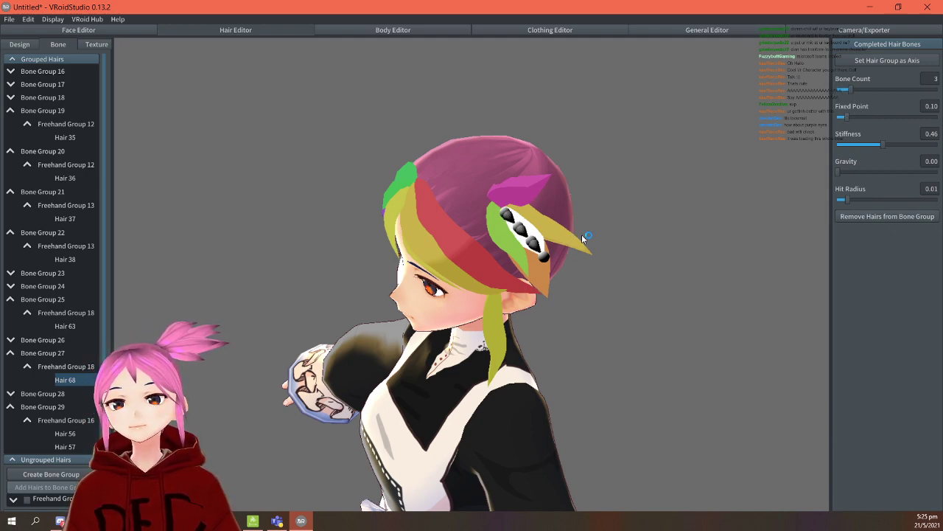
{"action": "left_click", "coordinate": [576, 254]}
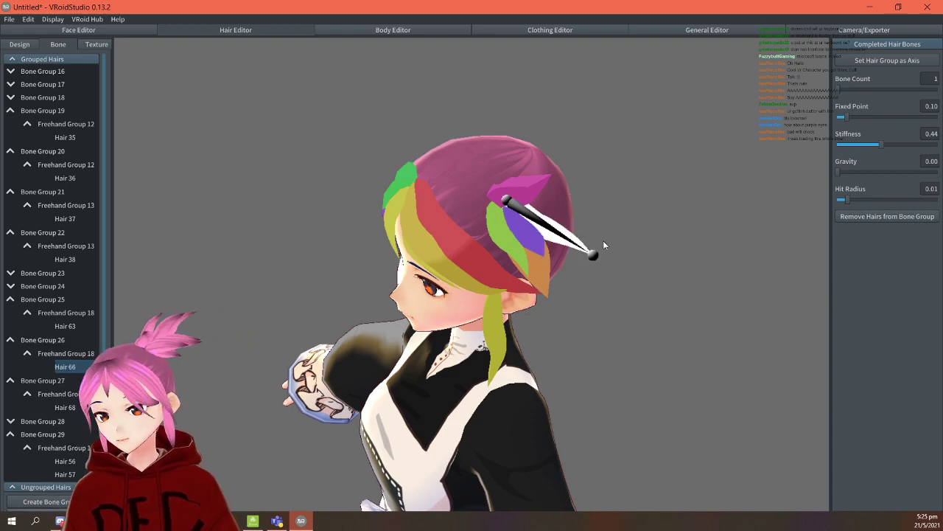
{"action": "left_click", "coordinate": [849, 93]}
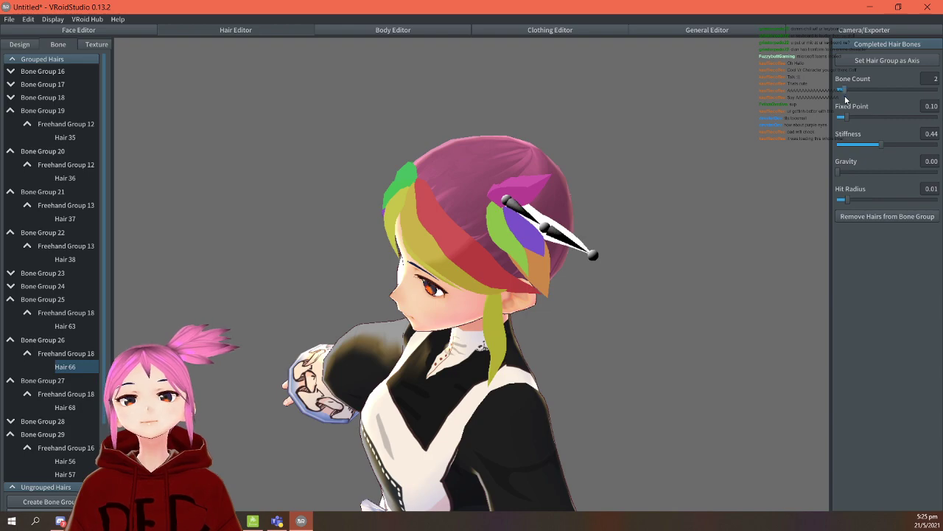
{"action": "left_click", "coordinate": [546, 267]}
{"action": "left_click", "coordinate": [857, 90]}
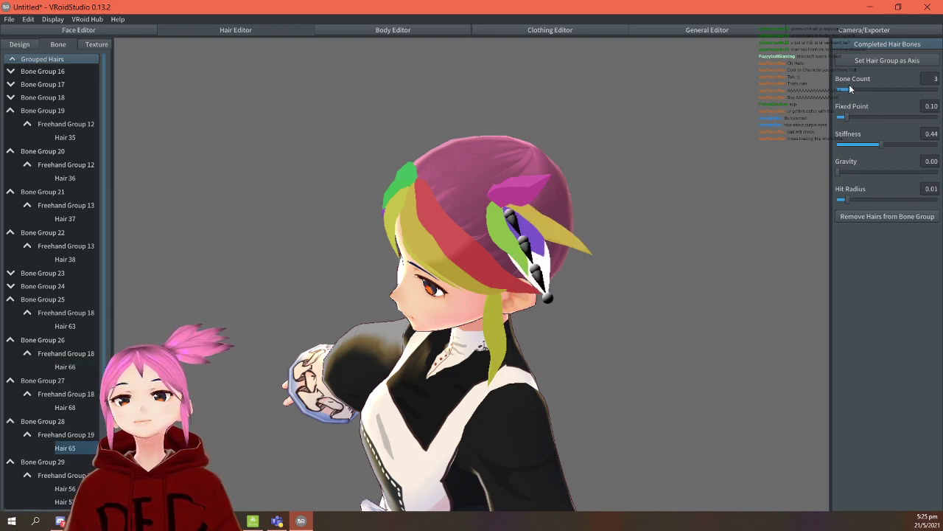
Preview the hair movement with the Jumping 1 and Walking animations, checking the walk from the front and side.
{"action": "mouse_move", "coordinate": [723, 188]}
{"action": "right_mouse_down"}
{"action": "mouse_move", "coordinate": [719, 167]}
{"action": "mouse_move", "coordinate": [741, 170]}
{"action": "mouse_move", "coordinate": [718, 186]}
{"action": "right_mouse_up"}
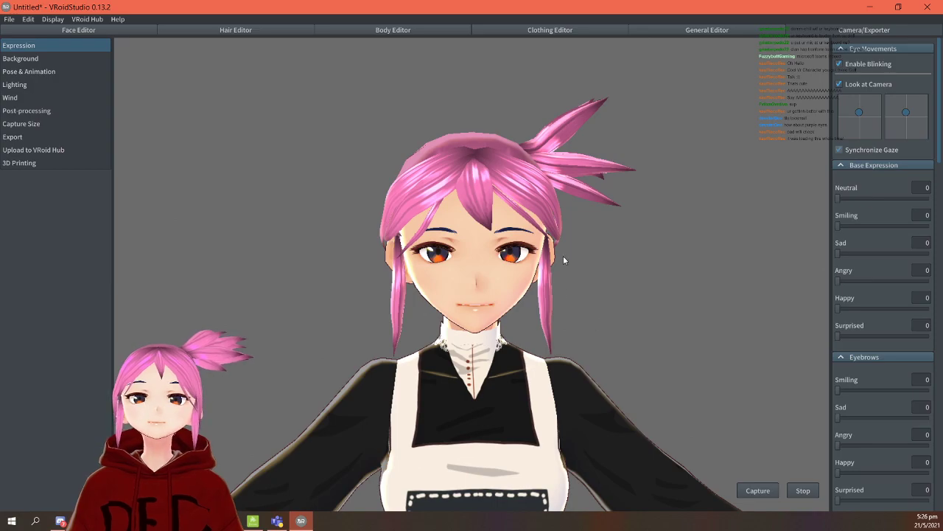
{"action": "left_click", "coordinate": [67, 74]}
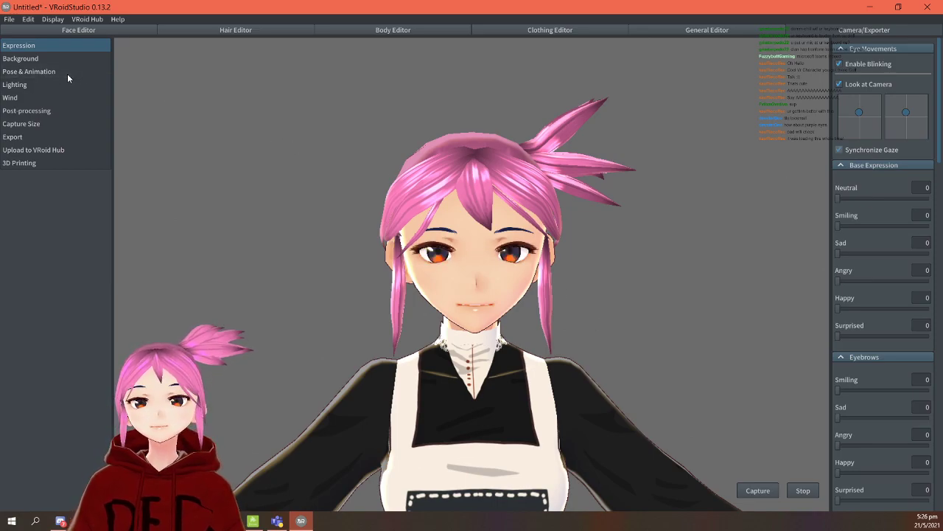
{"action": "left_click", "coordinate": [876, 249]}
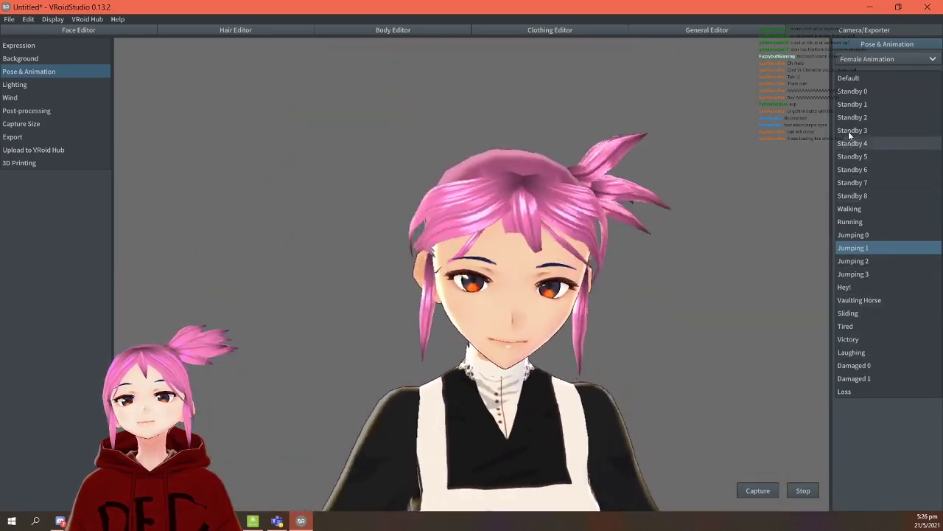
{"action": "left_click", "coordinate": [849, 211]}
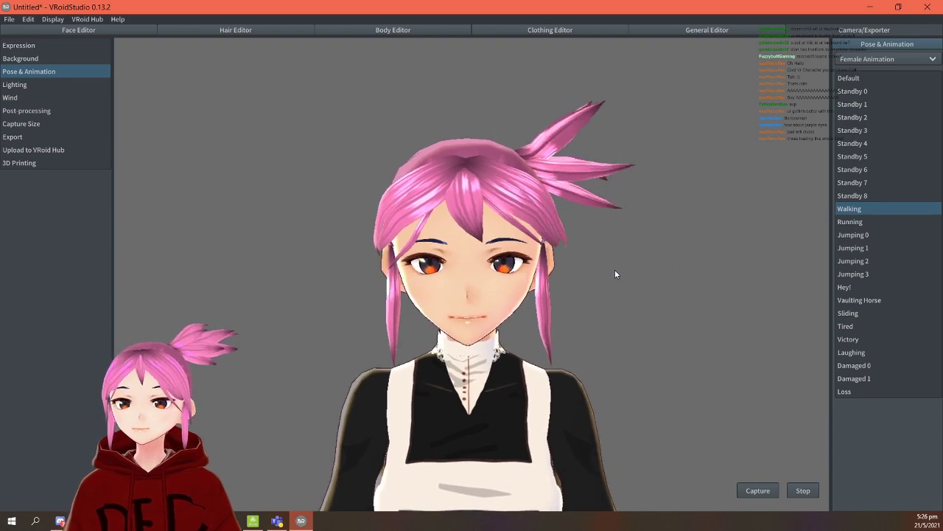
{"action": "right_click_drag", "start_coordinate": [608, 272], "coordinate": [632, 274]}
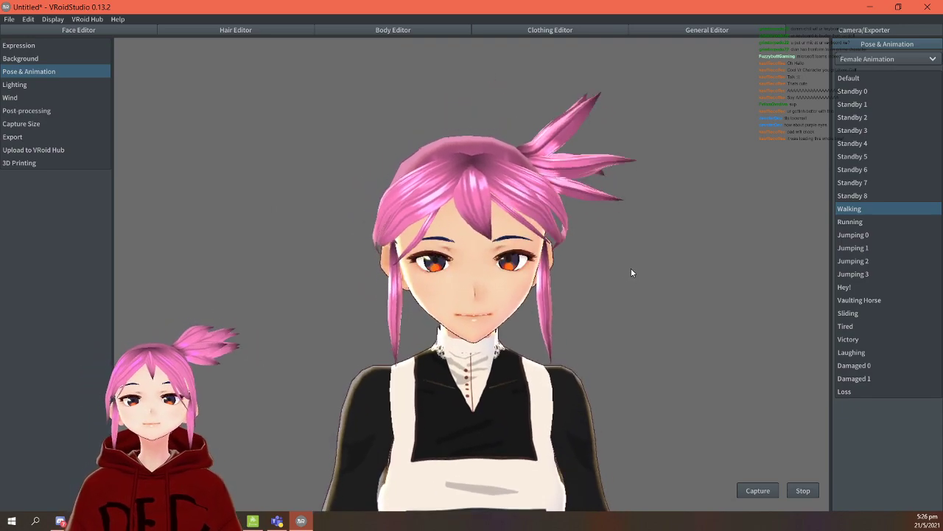
{"action": "mouse_move", "coordinate": [567, 283]}
{"action": "right_mouse_down"}
{"action": "mouse_move", "coordinate": [553, 277]}
{"action": "mouse_move", "coordinate": [693, 290]}
{"action": "mouse_move", "coordinate": [570, 292]}
{"action": "right_mouse_up"}
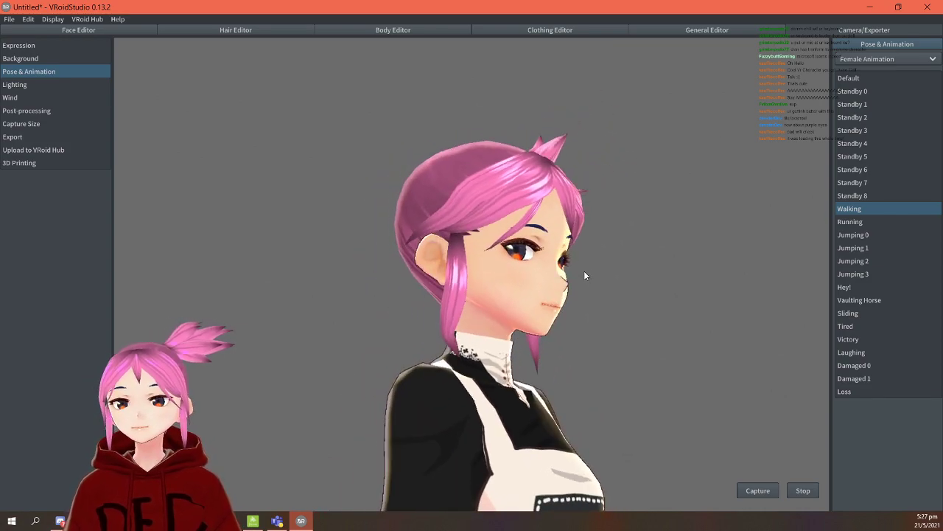
Preview the hair movement with the Sliding, Tired, Laughing and Standby 1 animations.
{"action": "left_click", "coordinate": [849, 313]}
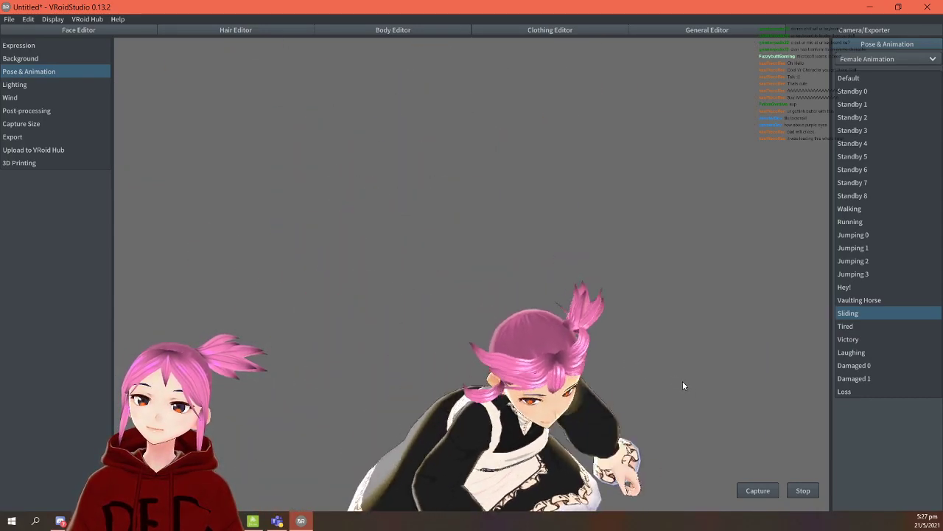
{"action": "left_click", "coordinate": [855, 326]}
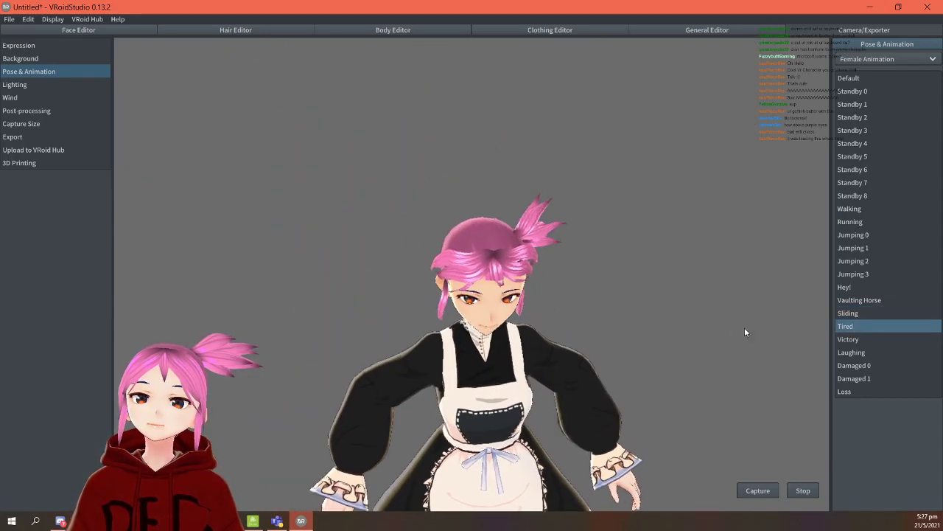
{"action": "left_click", "coordinate": [850, 353]}
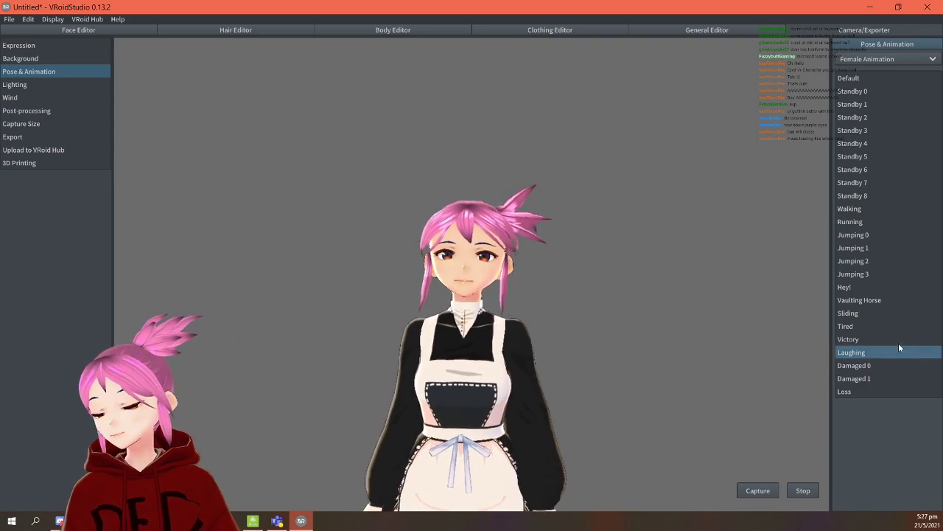
{"action": "left_click", "coordinate": [853, 106]}
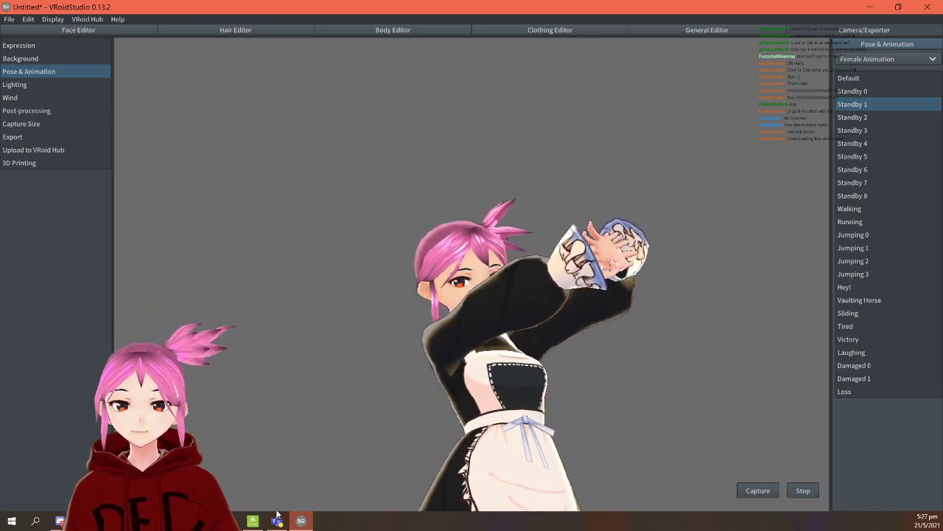
Leave the animation preview and open the clothing settings of the maid dress.
{"action": "mouse_move", "coordinate": [259, 522]}
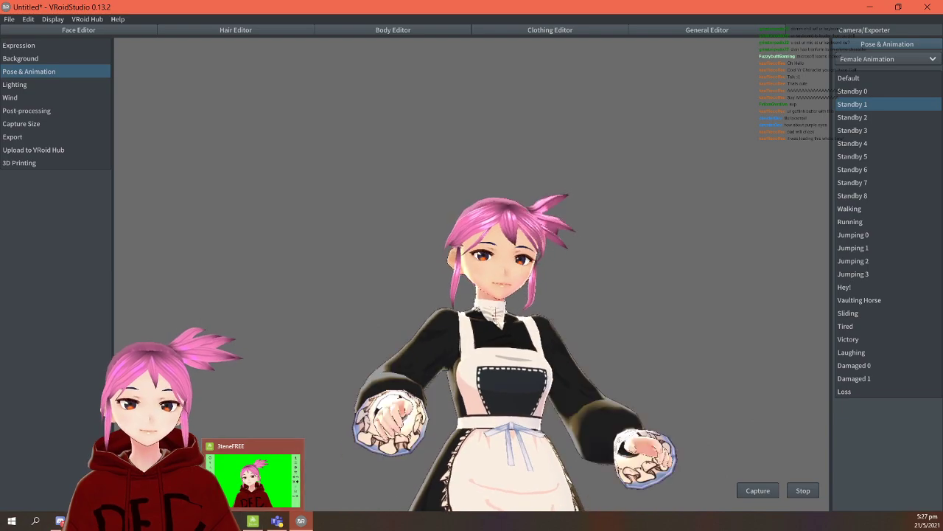
{"action": "left_click", "coordinate": [63, 521]}
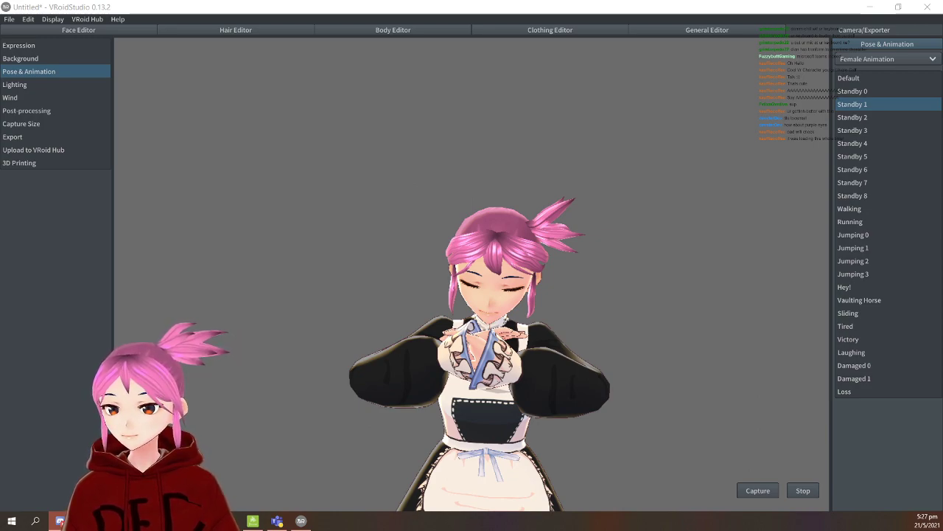
{"action": "left_click", "coordinate": [723, 295]}
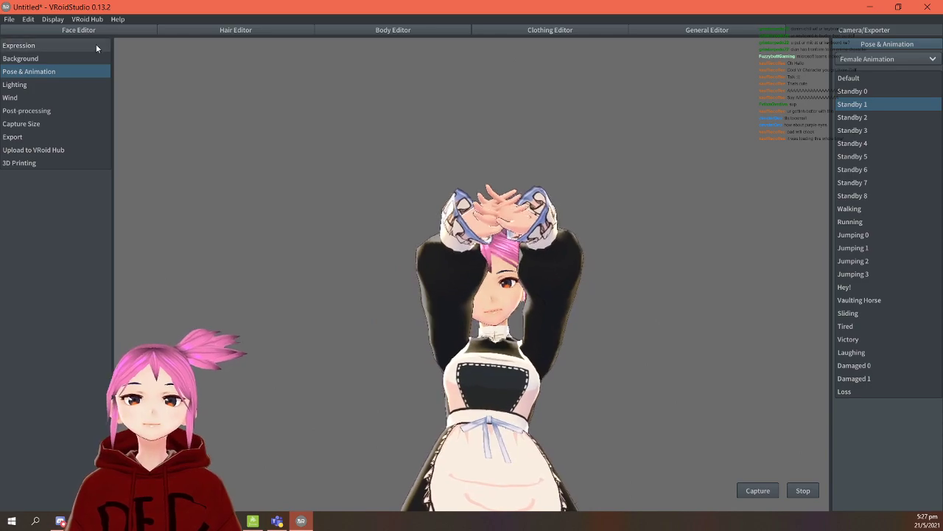
{"action": "left_click", "coordinate": [416, 30]}
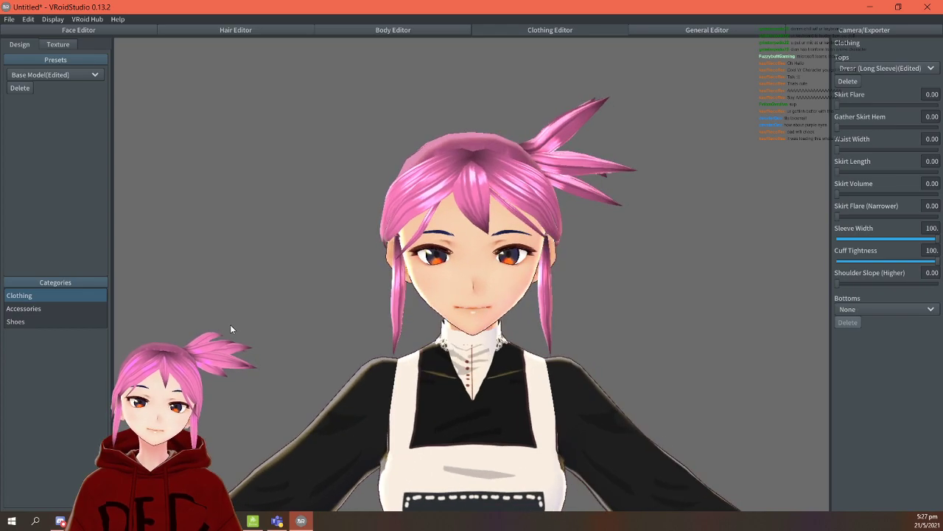
Switch to the browser window with the BOOTH shop and search it for argamawitch.
{"action": "left_click", "coordinate": [132, 520]}
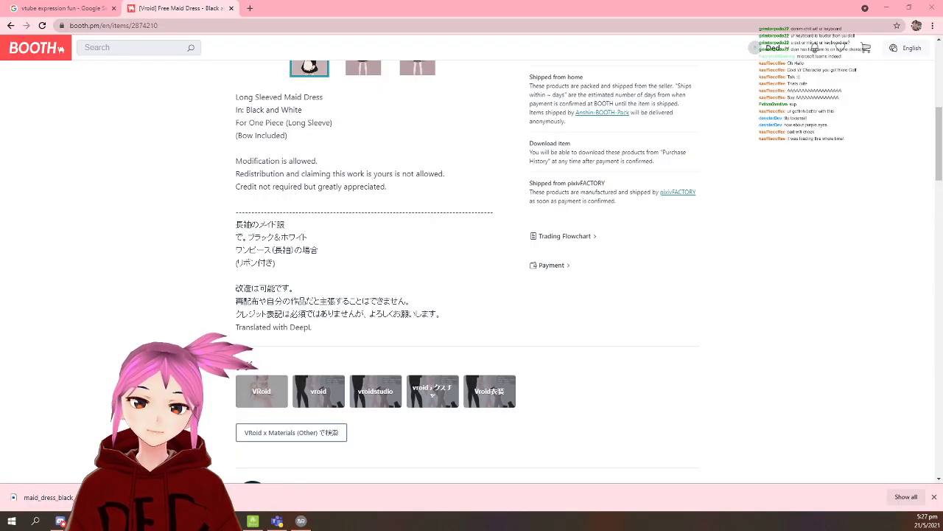
{"action": "scroll", "coordinate": [302, 149], "scroll_direction": "up", "scroll_amount": 4}
{"action": "scroll", "coordinate": [302, 150], "scroll_direction": "up", "scroll_amount": 2}
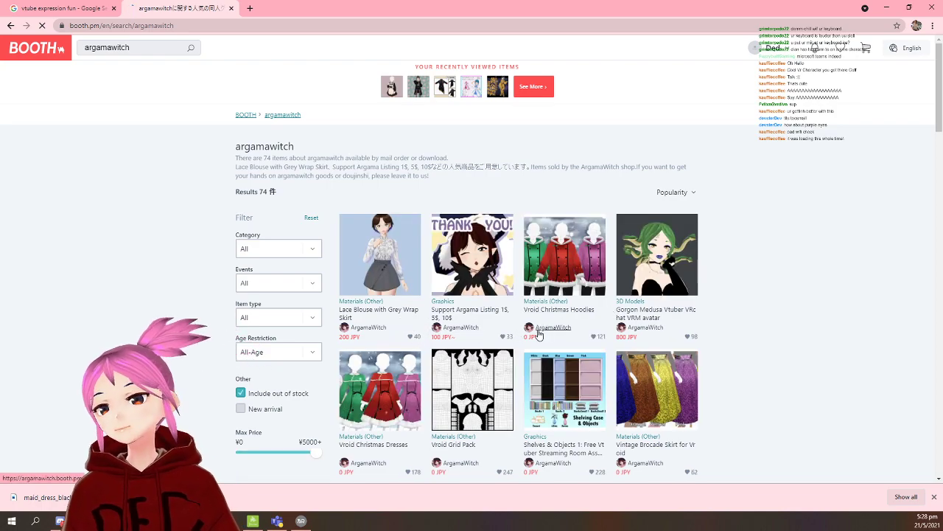
Look through the argamawitch results for VRoid clothing, hair and texture items.
{"action": "scroll", "coordinate": [538, 334], "scroll_direction": "down", "scroll_amount": 1}
{"action": "scroll", "coordinate": [541, 340], "scroll_direction": "down", "scroll_amount": 3}
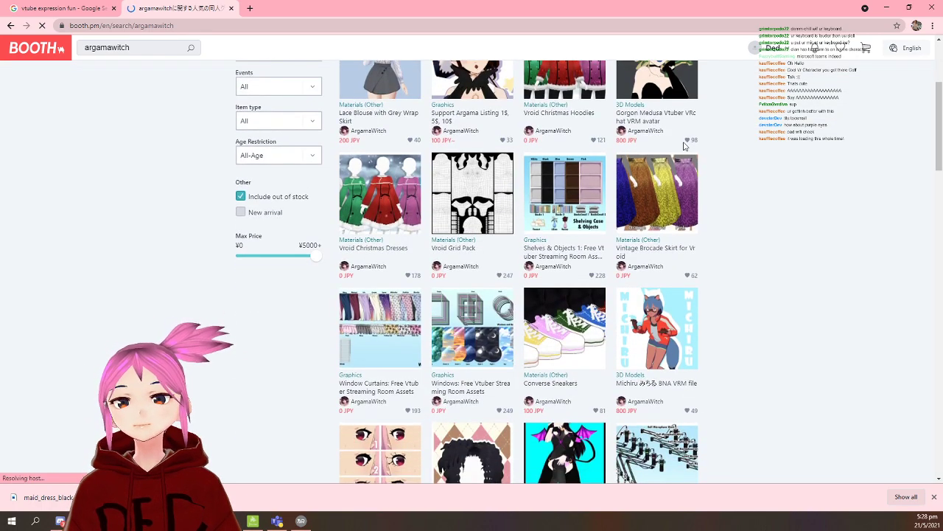
{"action": "scroll", "coordinate": [660, 238], "scroll_direction": "up", "scroll_amount": 2}
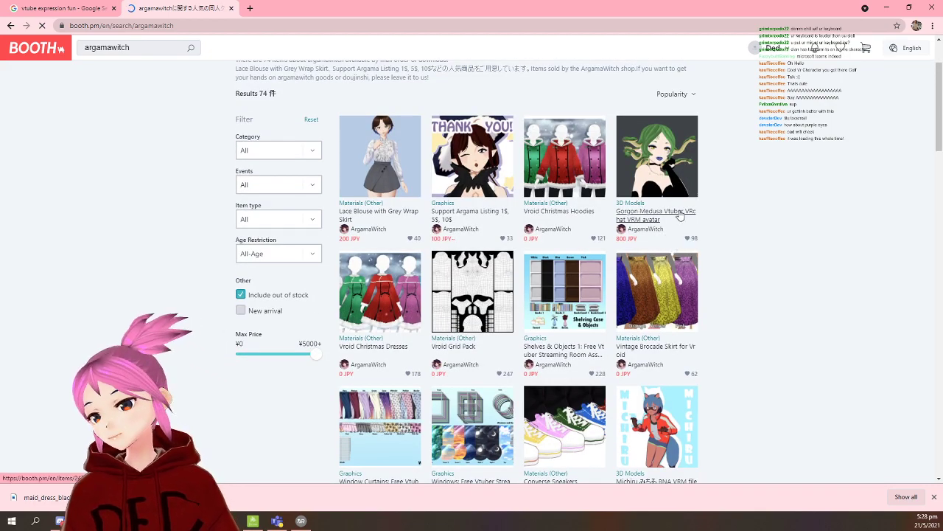
{"action": "scroll", "coordinate": [588, 315], "scroll_direction": "down", "scroll_amount": 8}
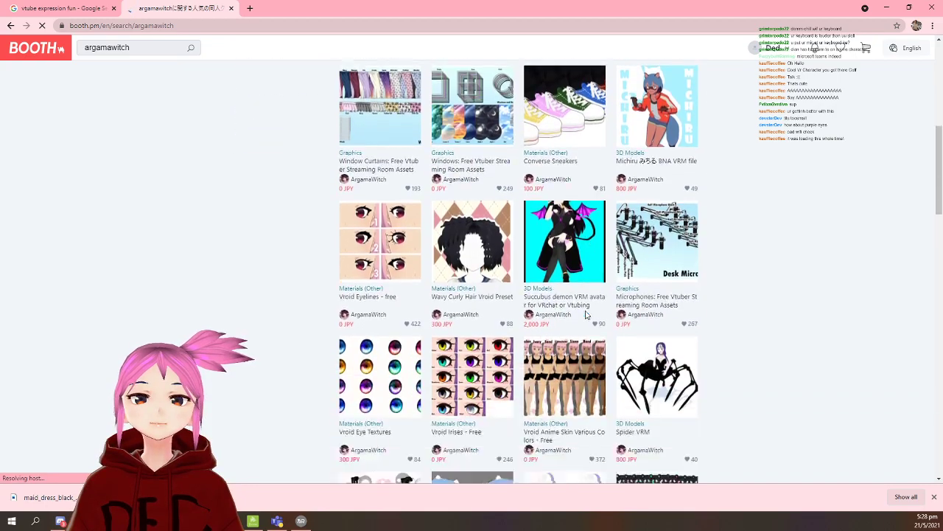
{"action": "scroll", "coordinate": [587, 315], "scroll_direction": "down", "scroll_amount": 9}
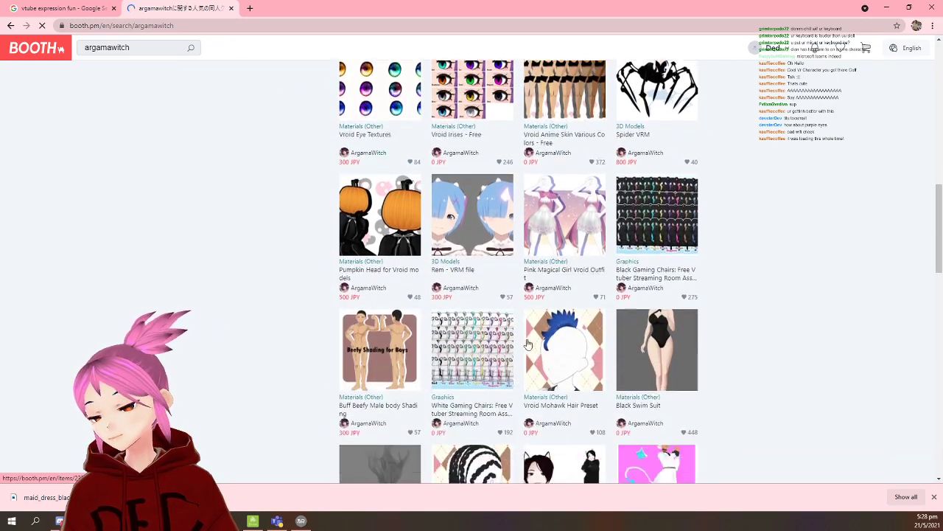
{"action": "scroll", "coordinate": [465, 375], "scroll_direction": "down", "scroll_amount": 4}
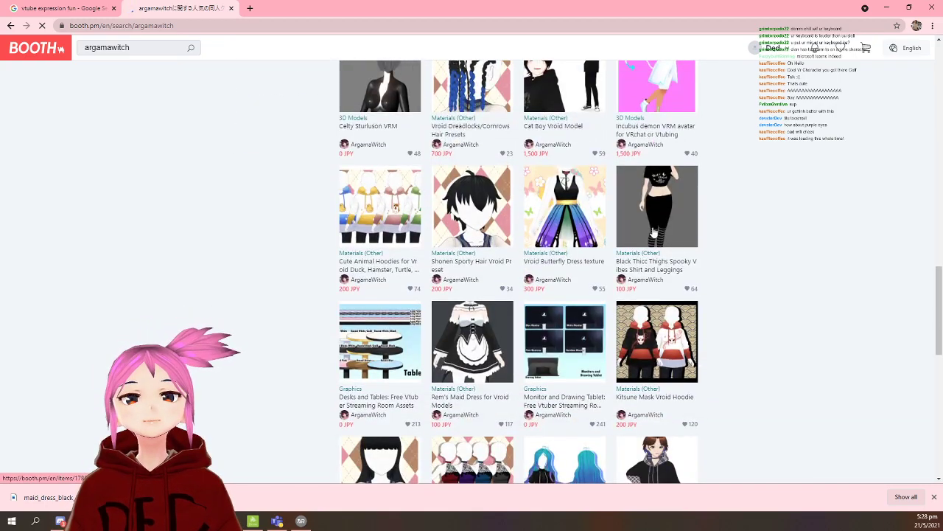
Look through the remaining argamawitch items and the second page of those results.
{"action": "scroll", "coordinate": [556, 316], "scroll_direction": "down", "scroll_amount": 8}
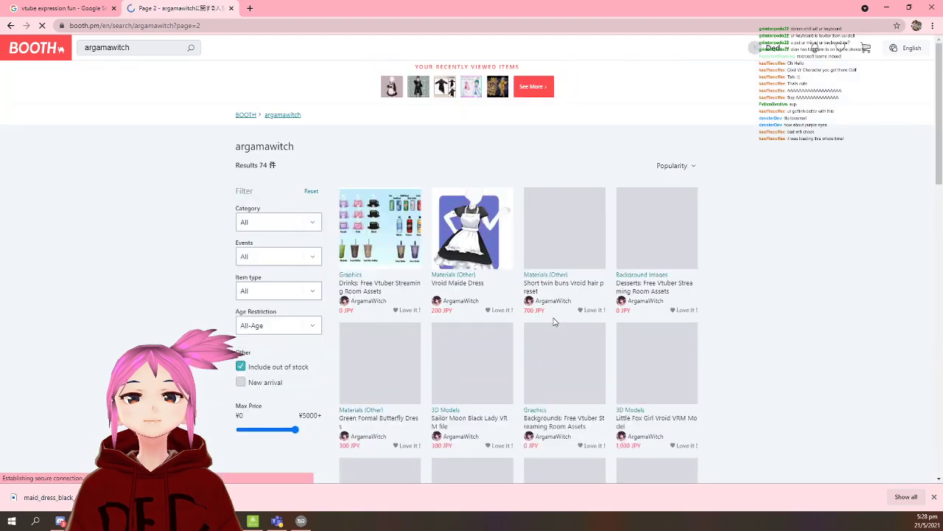
{"action": "scroll", "coordinate": [554, 325], "scroll_direction": "down", "scroll_amount": 4}
{"action": "scroll", "coordinate": [557, 332], "scroll_direction": "up", "scroll_amount": 3}
{"action": "scroll", "coordinate": [557, 332], "scroll_direction": "down", "scroll_amount": 14}
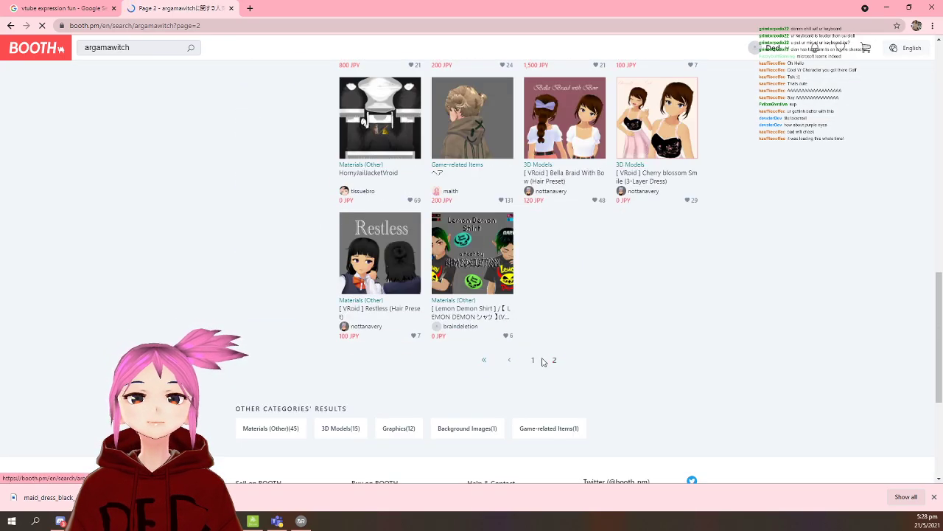
Search the shop for vroid items with a maximum price of ¥0 and open the muscular male body texture from page 2.
{"action": "scroll", "coordinate": [549, 288], "scroll_direction": "up", "scroll_amount": 20}
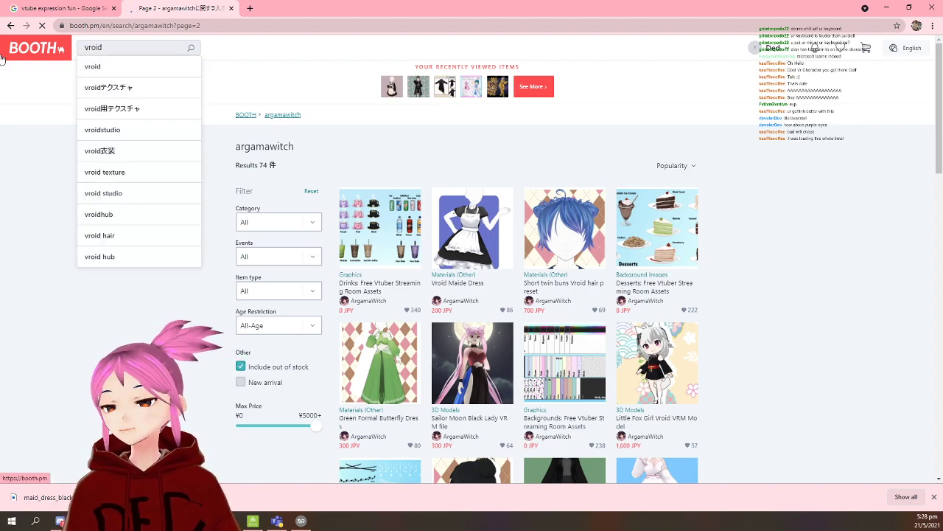
{"action": "scroll", "coordinate": [579, 229], "scroll_direction": "down", "scroll_amount": 6}
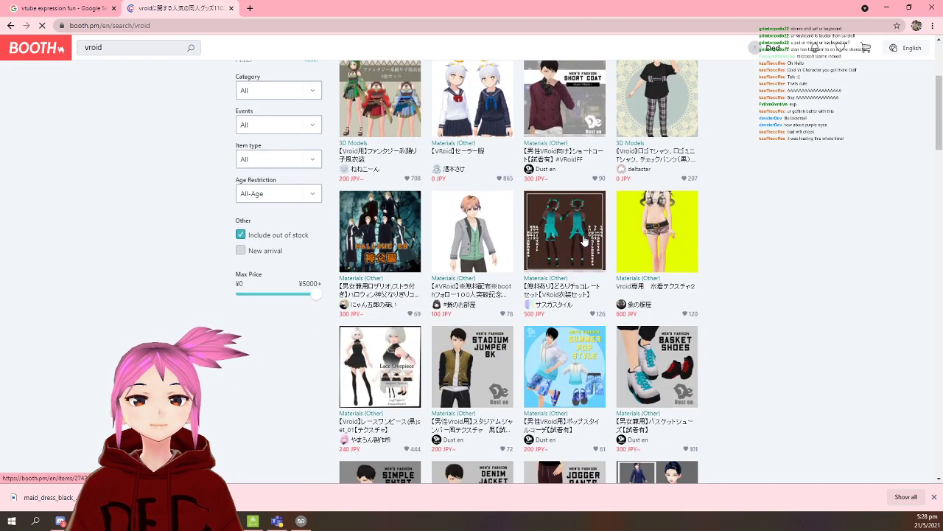
{"action": "scroll", "coordinate": [584, 243], "scroll_direction": "down", "scroll_amount": 10}
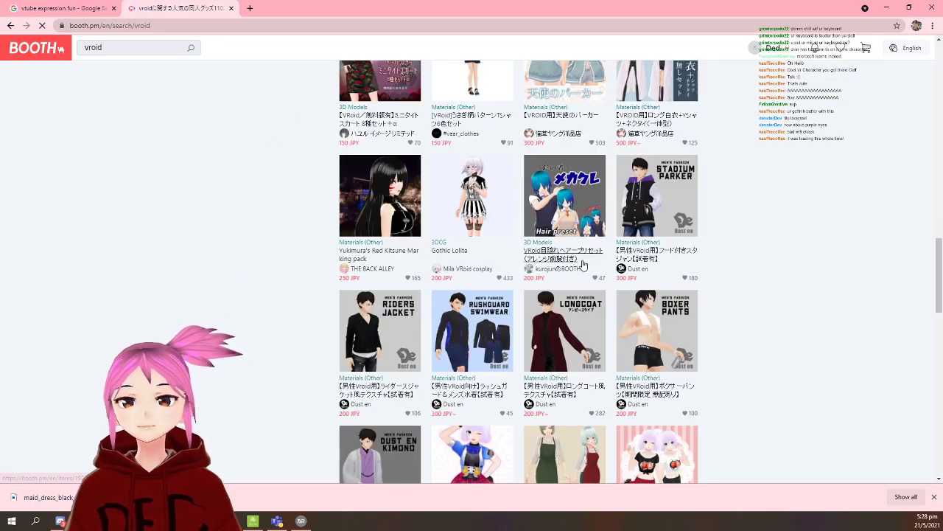
{"action": "scroll", "coordinate": [587, 271], "scroll_direction": "down", "scroll_amount": 3}
{"action": "scroll", "coordinate": [463, 293], "scroll_direction": "up", "scroll_amount": 1}
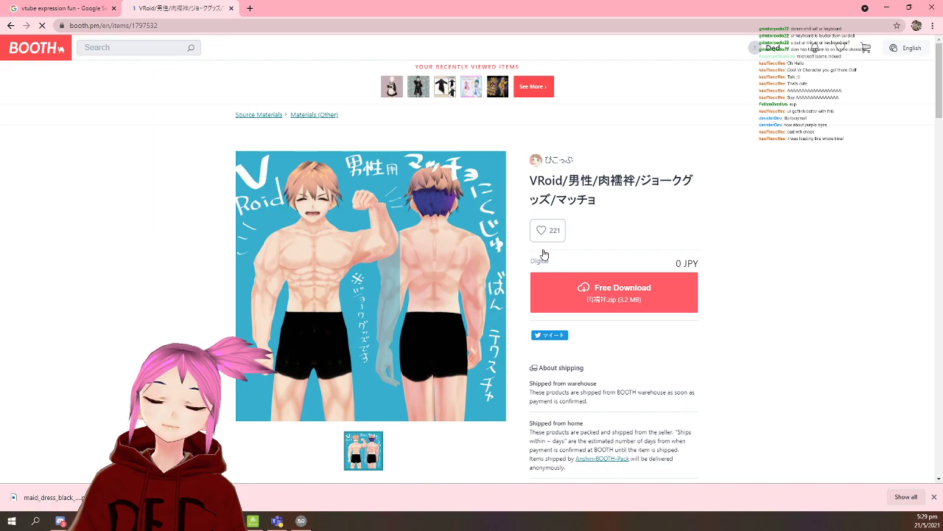
Return from the item page to the free vroid results and look through the listed clothing, hair and makeup textures.
{"action": "key", "text": "alt+Left"}
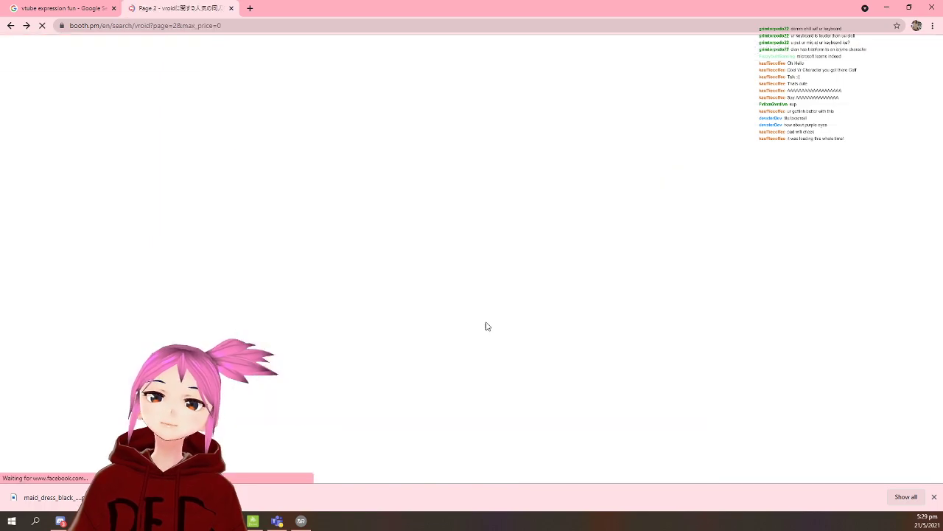
{"action": "left_click", "coordinate": [934, 28]}
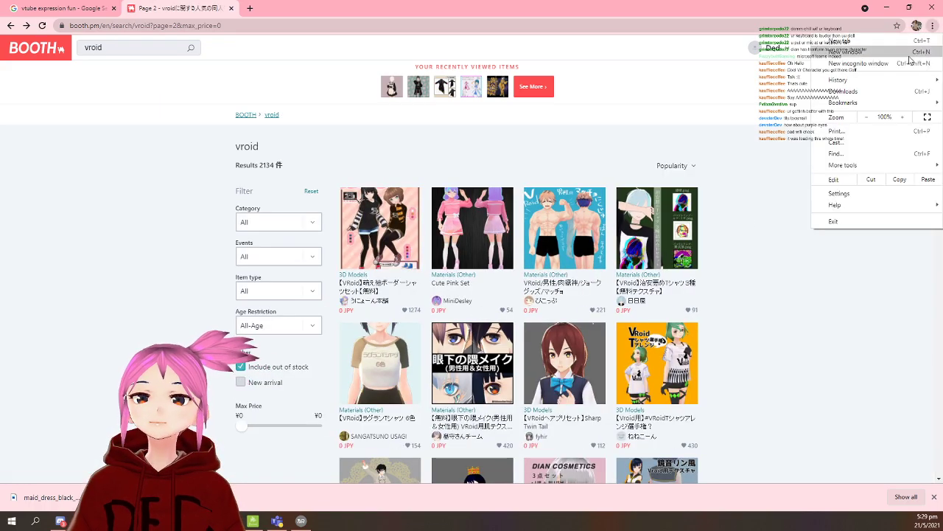
{"action": "left_click", "coordinate": [764, 261]}
{"action": "scroll", "coordinate": [630, 221], "scroll_direction": "down", "scroll_amount": 9}
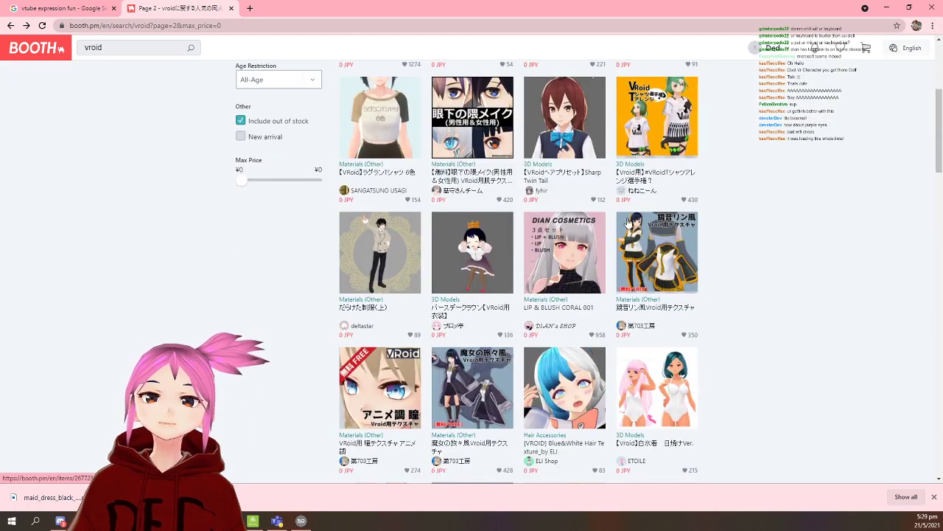
{"action": "scroll", "coordinate": [626, 228], "scroll_direction": "down", "scroll_amount": 10}
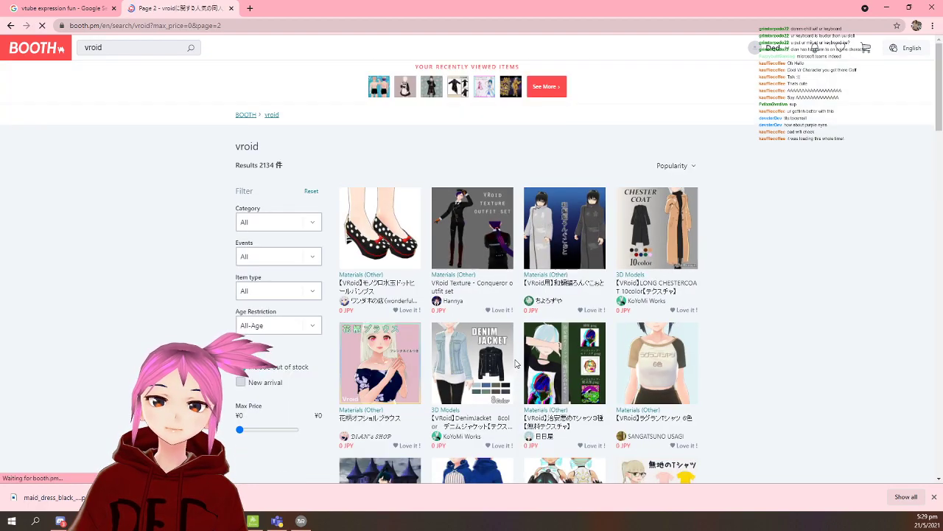
Examine the reloaded page 2 of the free vroid results and close the browser's downloads bar.
{"action": "scroll", "coordinate": [630, 310], "scroll_direction": "down", "scroll_amount": 2}
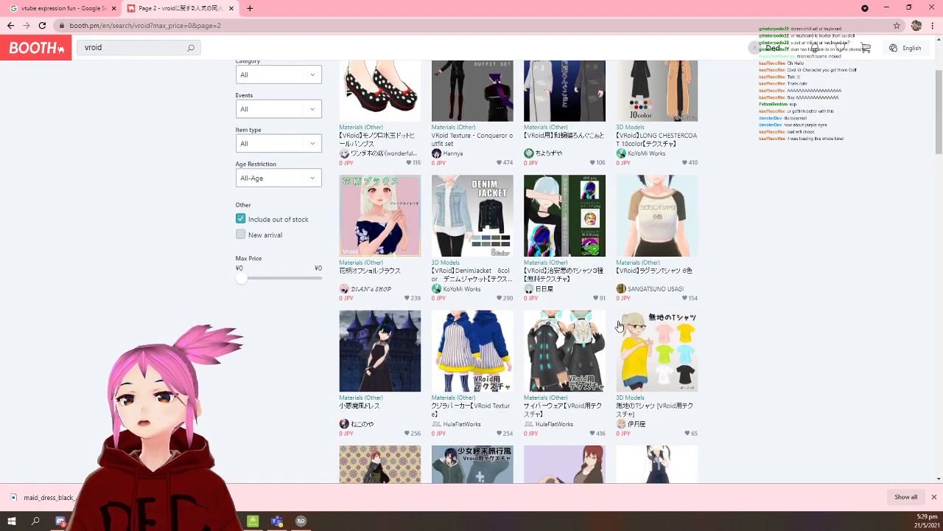
{"action": "scroll", "coordinate": [630, 310], "scroll_direction": "up", "scroll_amount": 1}
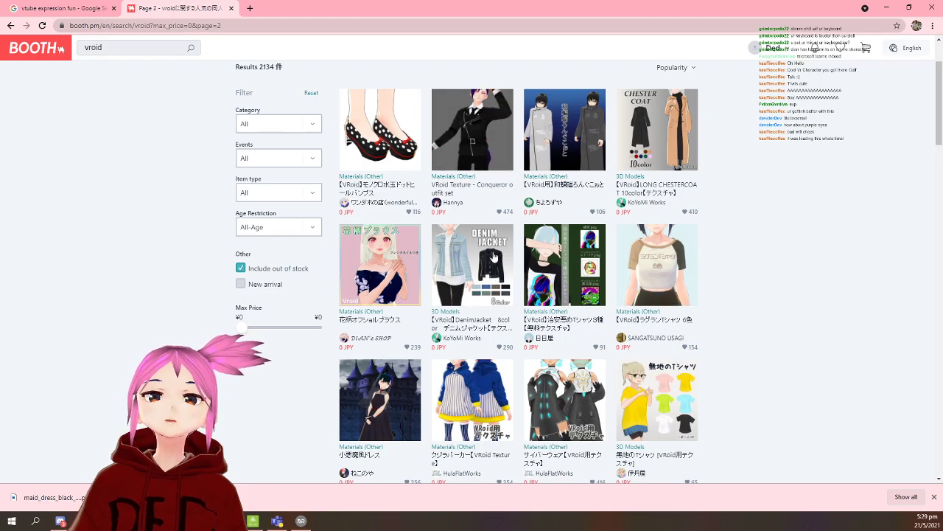
{"action": "scroll", "coordinate": [671, 333], "scroll_direction": "down", "scroll_amount": 3}
{"action": "scroll", "coordinate": [670, 333], "scroll_direction": "down", "scroll_amount": 6}
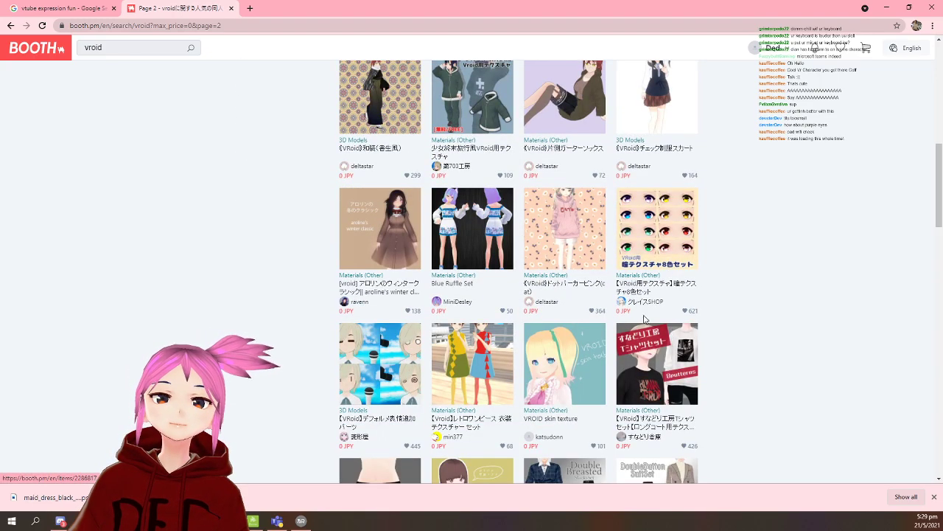
{"action": "scroll", "coordinate": [562, 455], "scroll_direction": "down", "scroll_amount": 3}
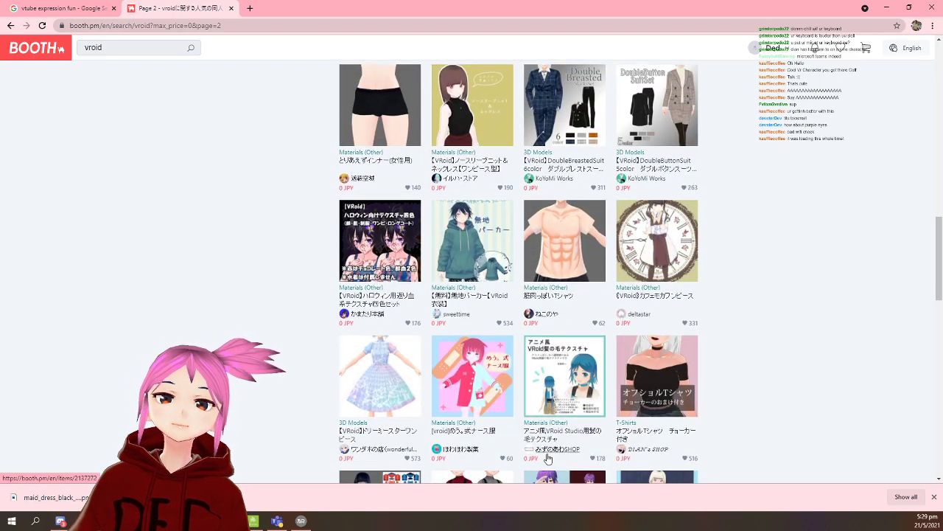
{"action": "scroll", "coordinate": [562, 455], "scroll_direction": "down", "scroll_amount": 3}
{"action": "left_click", "coordinate": [933, 499]}
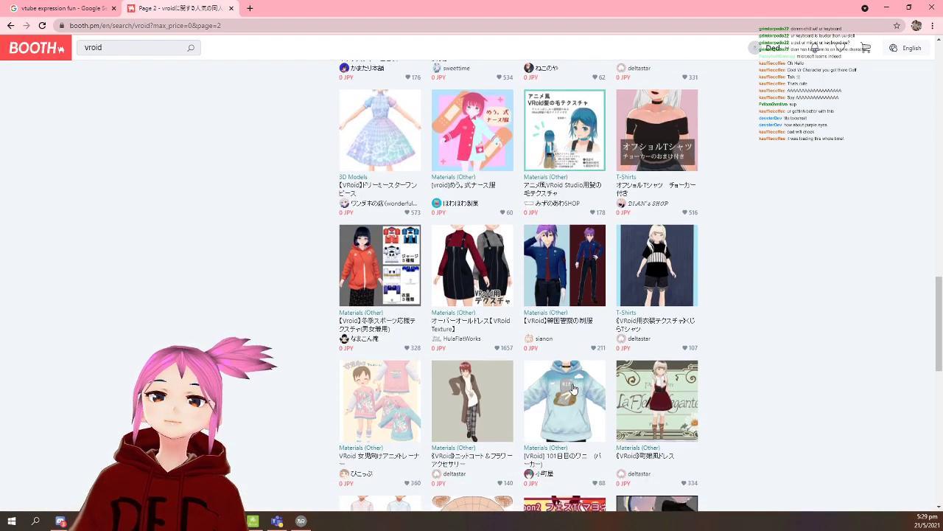
{"action": "scroll", "coordinate": [518, 420], "scroll_direction": "down", "scroll_amount": 4}
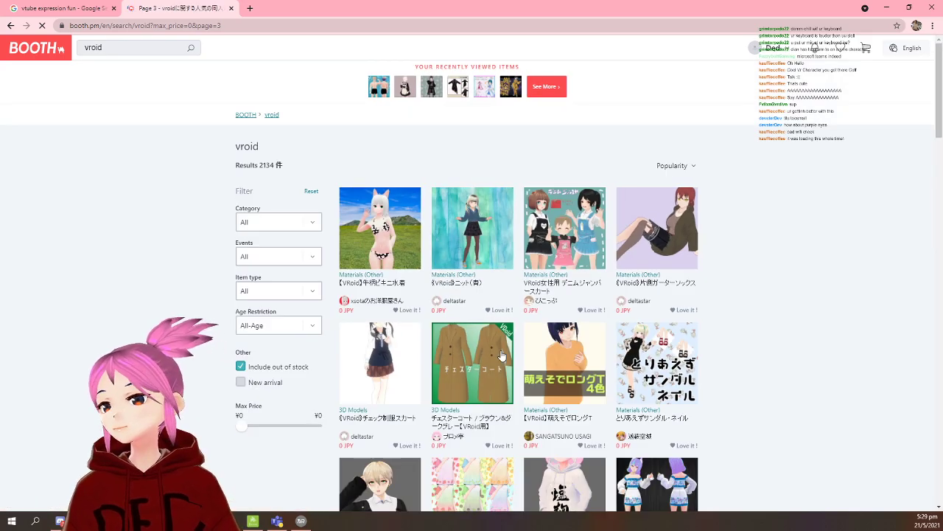
Look through pages 3 and 4 of the free vroid results for clothing and texture items.
{"action": "scroll", "coordinate": [601, 302], "scroll_direction": "down", "scroll_amount": 3}
{"action": "scroll", "coordinate": [593, 315], "scroll_direction": "down", "scroll_amount": 6}
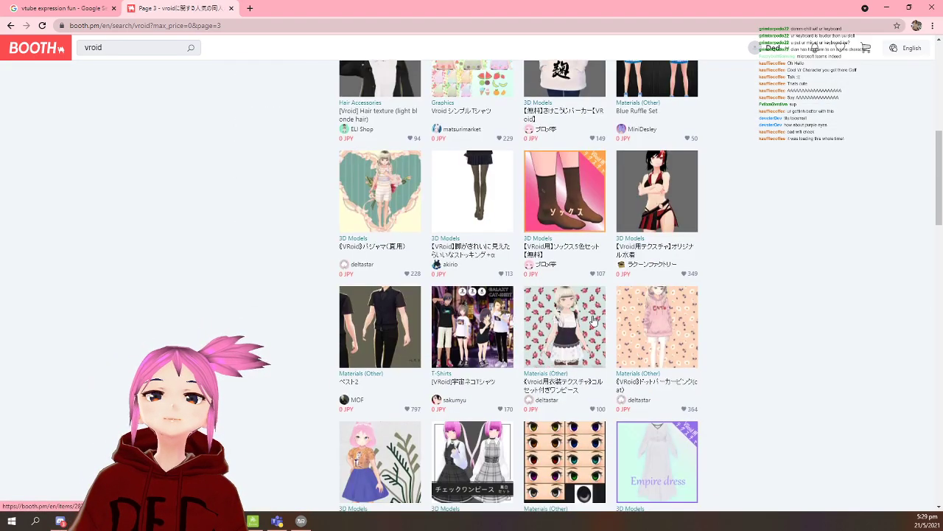
{"action": "scroll", "coordinate": [592, 325], "scroll_direction": "down", "scroll_amount": 6}
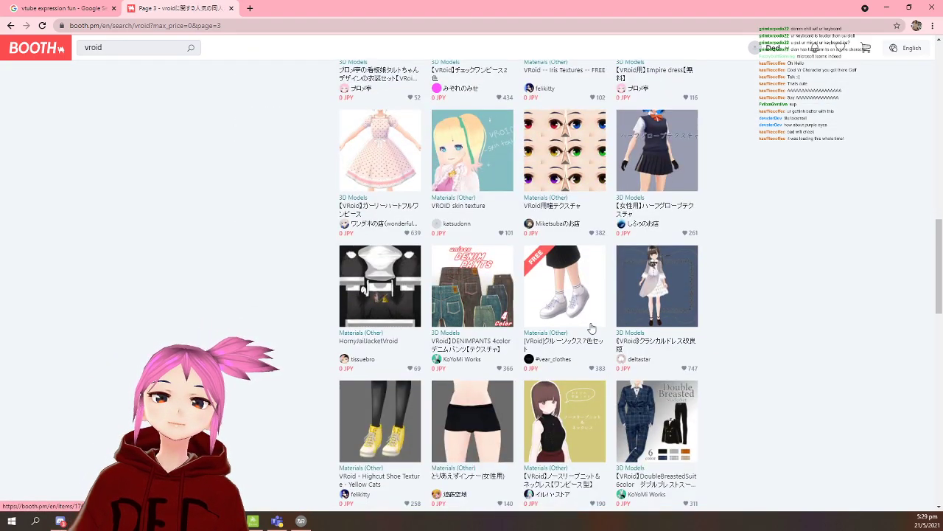
{"action": "scroll", "coordinate": [588, 427], "scroll_direction": "down", "scroll_amount": 2}
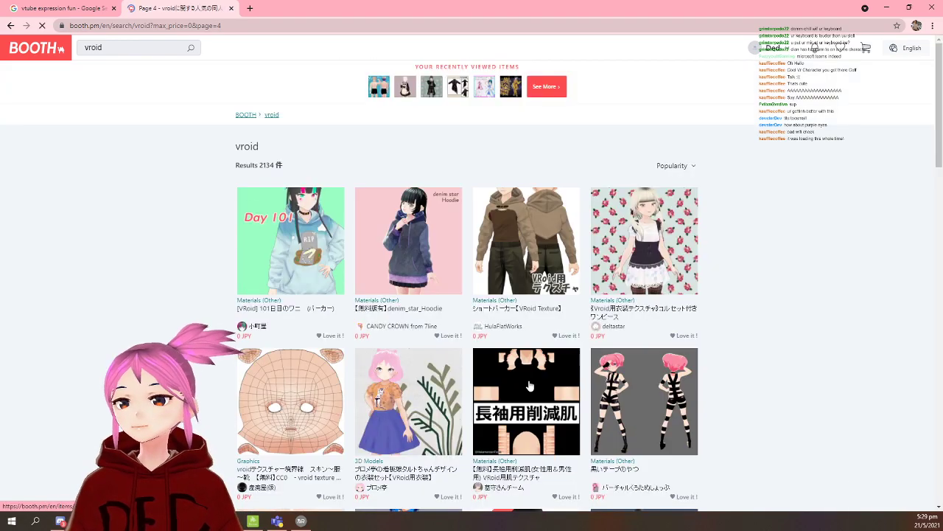
{"action": "scroll", "coordinate": [482, 354], "scroll_direction": "down", "scroll_amount": 1}
{"action": "scroll", "coordinate": [481, 354], "scroll_direction": "down", "scroll_amount": 9}
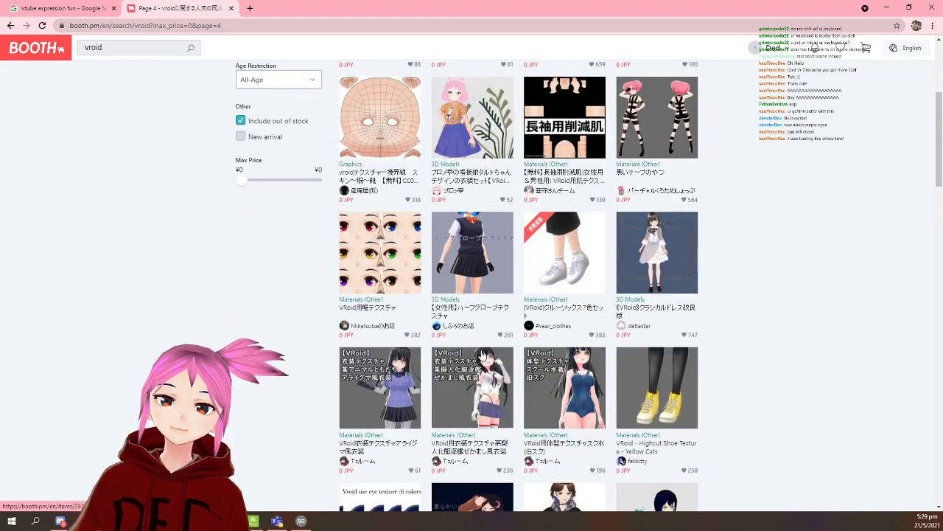
{"action": "scroll", "coordinate": [486, 358], "scroll_direction": "down", "scroll_amount": 5}
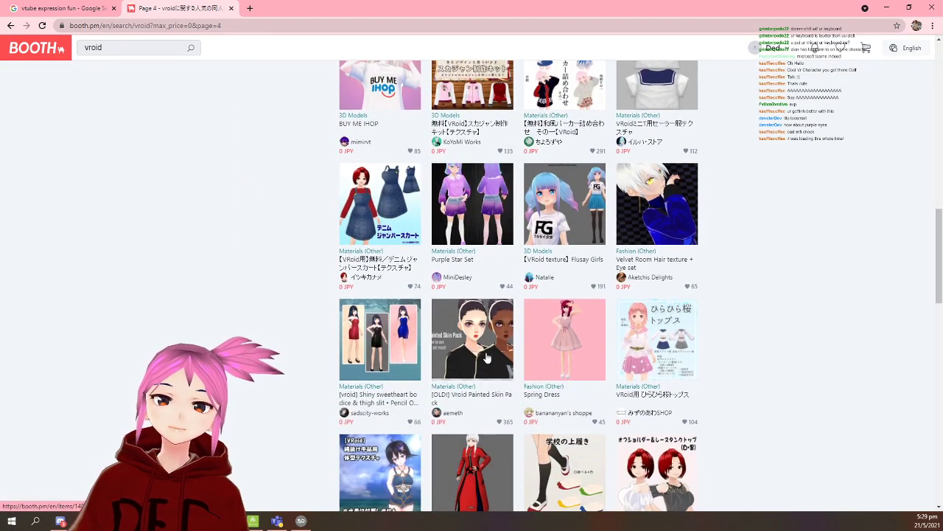
{"action": "scroll", "coordinate": [487, 358], "scroll_direction": "down", "scroll_amount": 5}
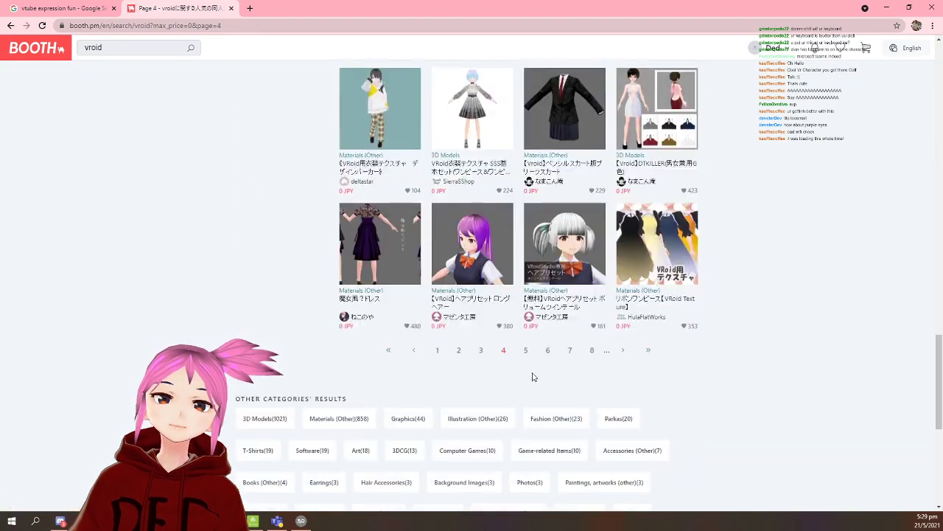
Go on to pages 5 and 6 of the free vroid results and examine their outfits, hair presets and eye textures.
{"action": "left_click", "coordinate": [526, 348]}
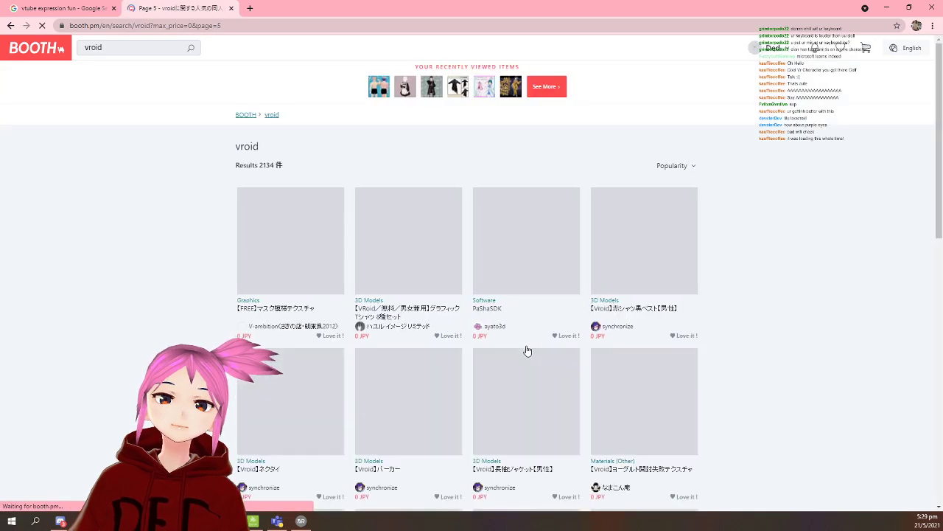
{"action": "scroll", "coordinate": [590, 332], "scroll_direction": "down", "scroll_amount": 2}
{"action": "scroll", "coordinate": [586, 327], "scroll_direction": "down", "scroll_amount": 1}
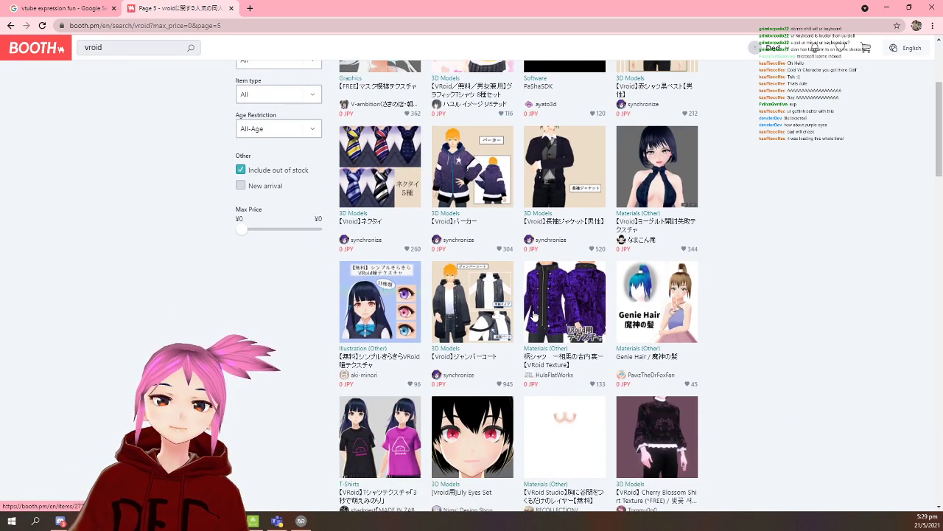
{"action": "scroll", "coordinate": [532, 315], "scroll_direction": "down", "scroll_amount": 5}
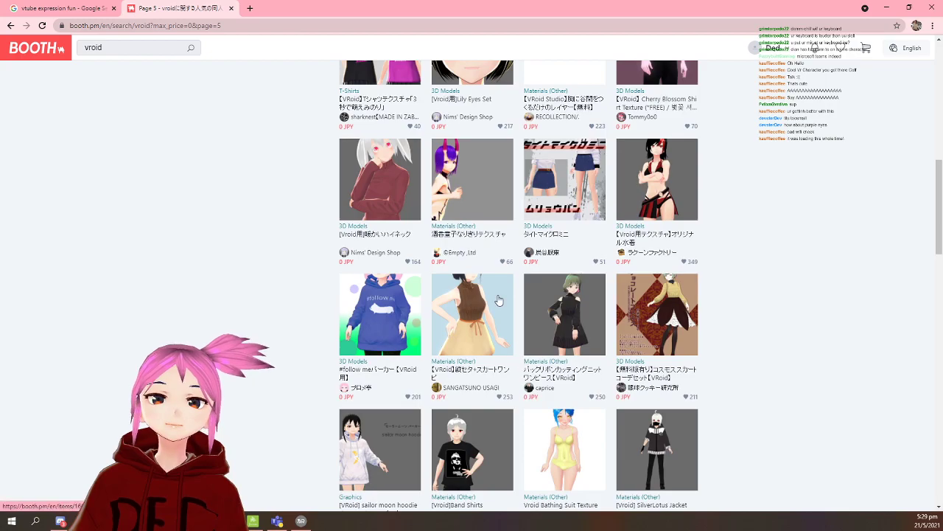
{"action": "scroll", "coordinate": [506, 215], "scroll_direction": "down", "scroll_amount": 6}
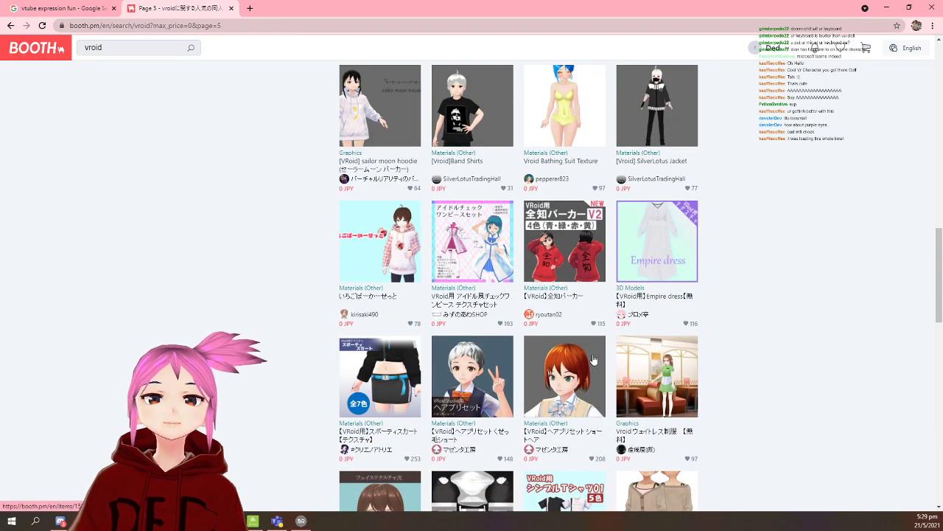
{"action": "scroll", "coordinate": [593, 359], "scroll_direction": "down", "scroll_amount": 6}
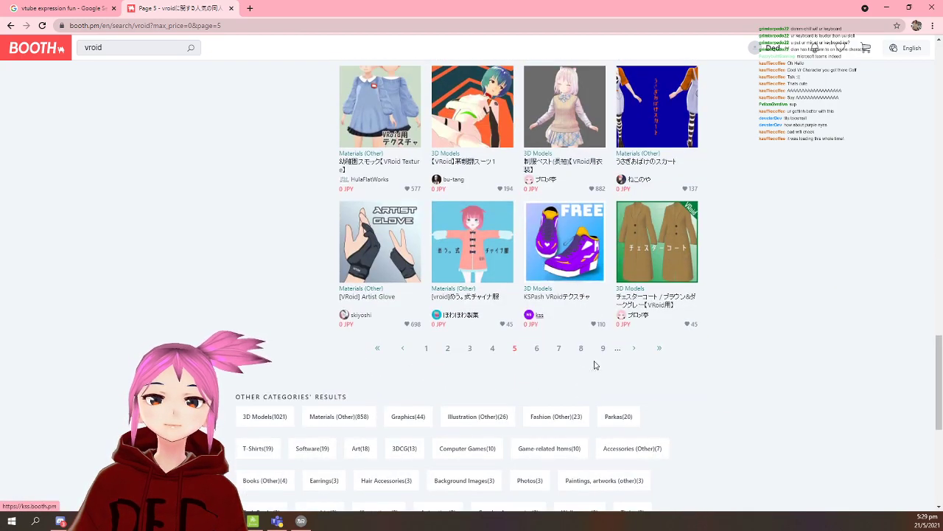
{"action": "left_click", "coordinate": [539, 349]}
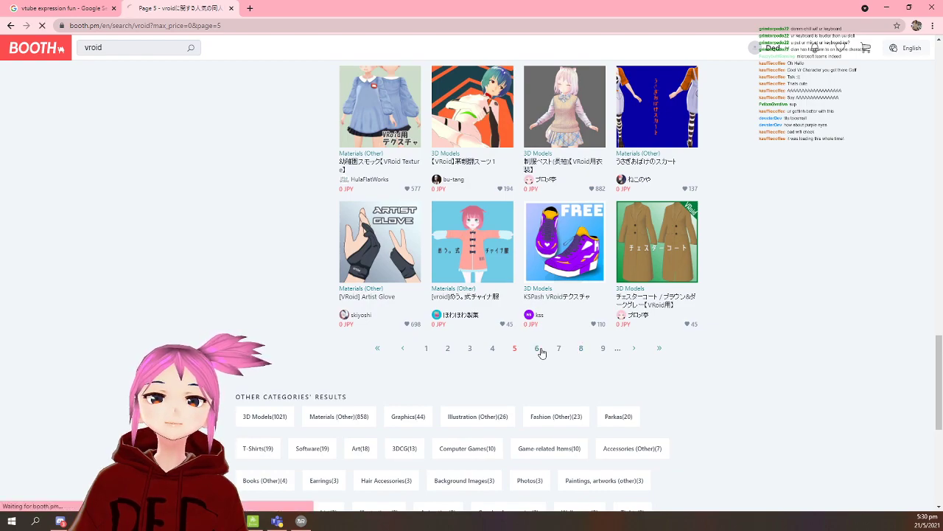
{"action": "scroll", "coordinate": [558, 342], "scroll_direction": "down", "scroll_amount": 3}
{"action": "scroll", "coordinate": [558, 343], "scroll_direction": "down", "scroll_amount": 9}
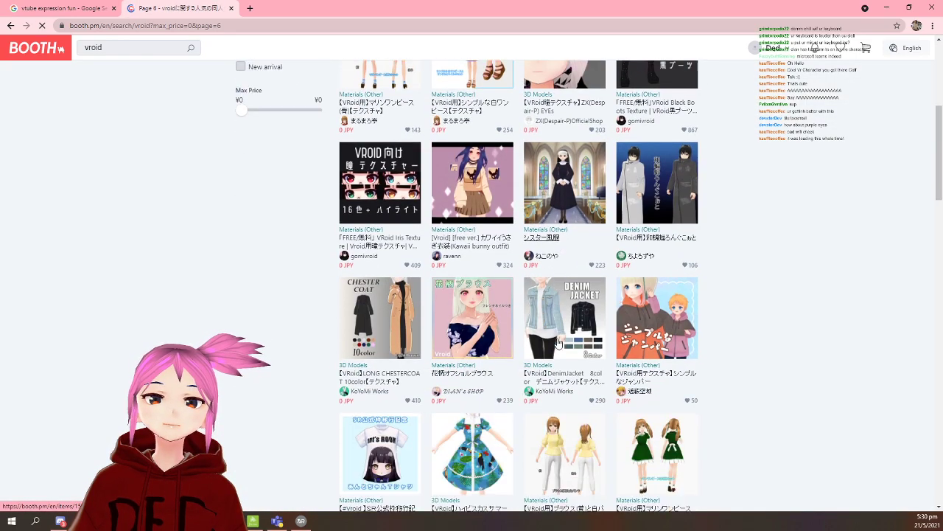
{"action": "scroll", "coordinate": [558, 355], "scroll_direction": "down", "scroll_amount": 9}
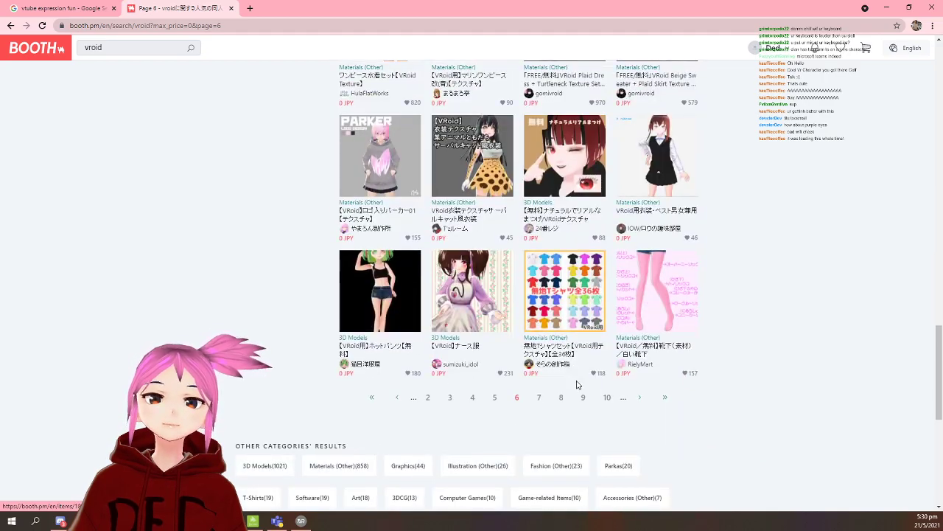
Look through page 7 of the free vroid results and open page 8.
{"action": "left_click", "coordinate": [539, 397]}
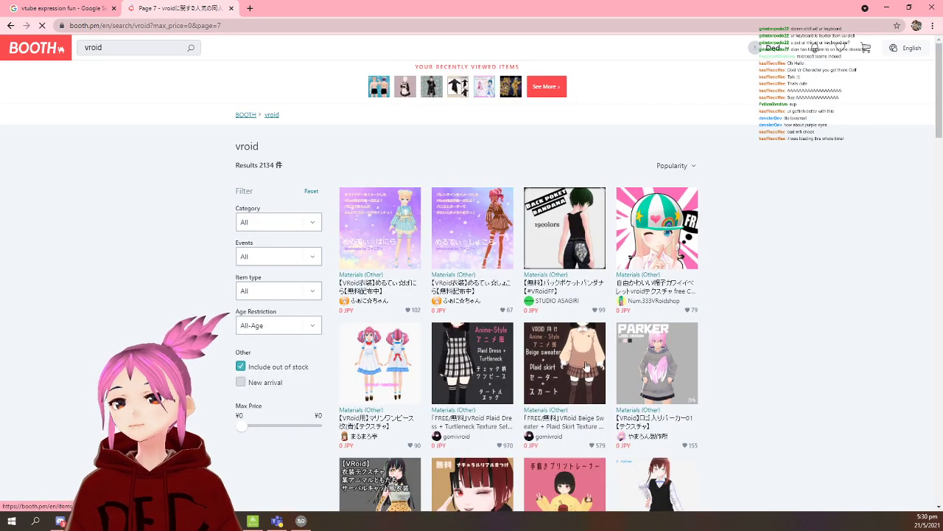
{"action": "scroll", "coordinate": [587, 370], "scroll_direction": "down", "scroll_amount": 4}
{"action": "scroll", "coordinate": [587, 370], "scroll_direction": "down", "scroll_amount": 7}
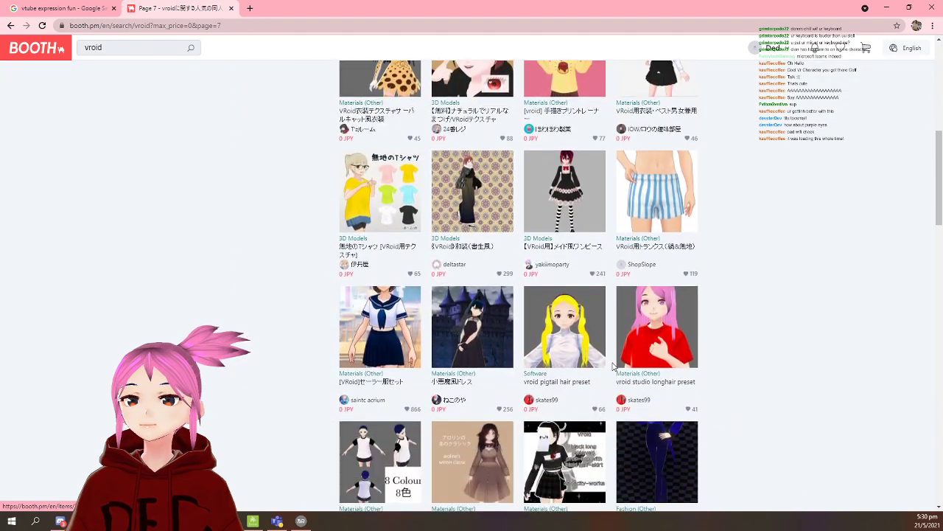
{"action": "scroll", "coordinate": [612, 366], "scroll_direction": "down", "scroll_amount": 5}
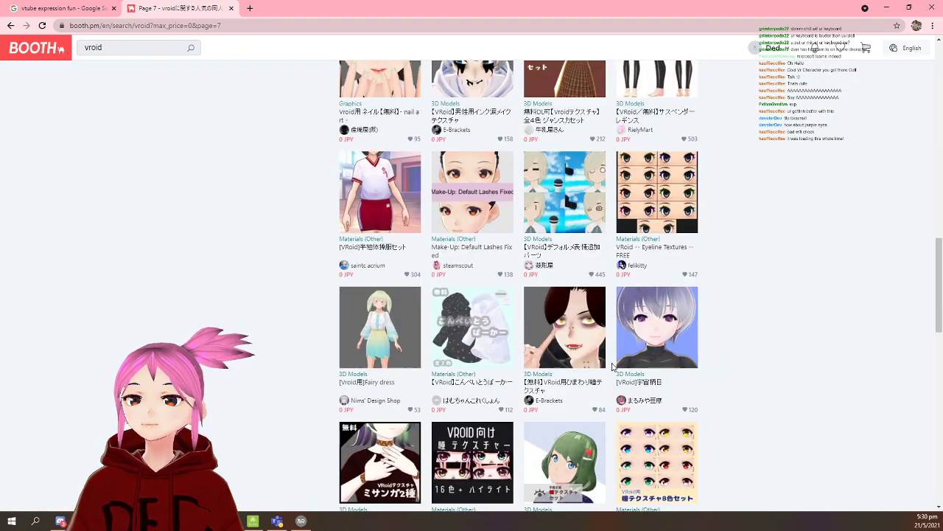
{"action": "scroll", "coordinate": [609, 370], "scroll_direction": "down", "scroll_amount": 3}
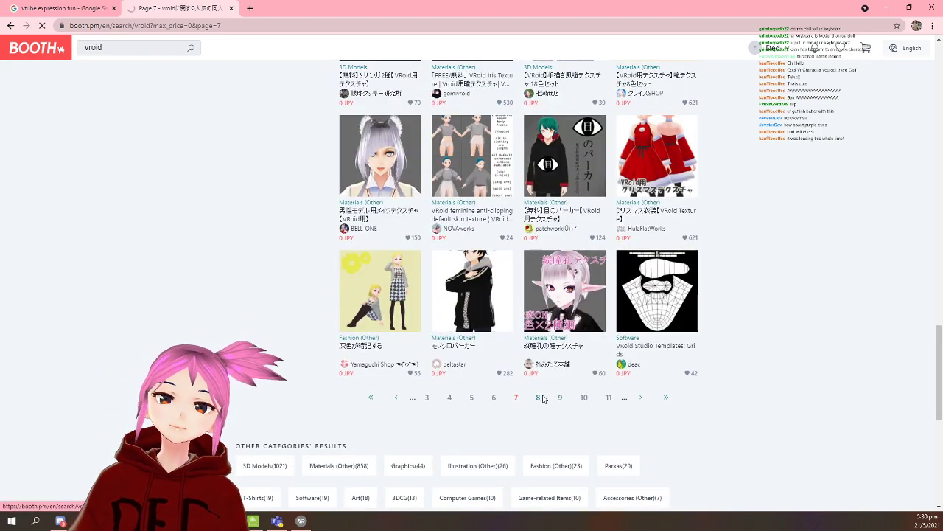
{"action": "left_click", "coordinate": [539, 397]}
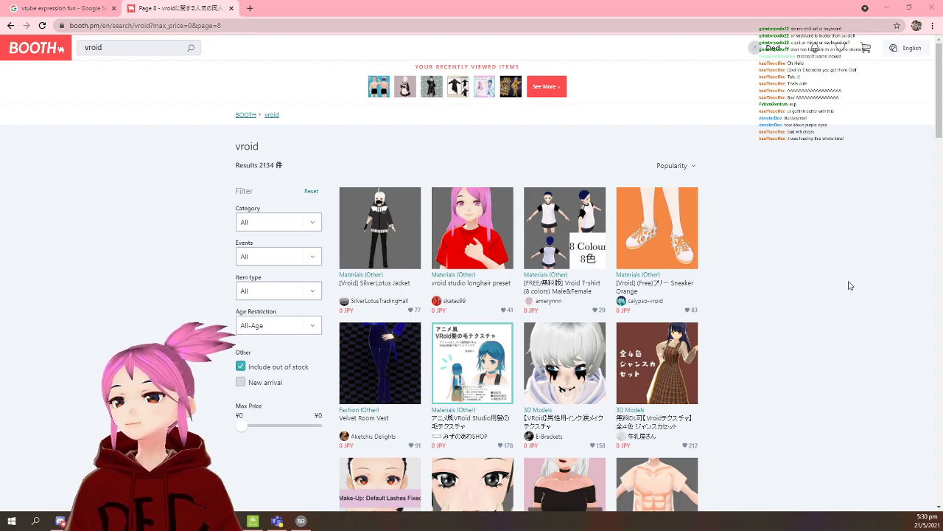
Look through page 8 of the free vroid results and open page 9.
{"action": "scroll", "coordinate": [584, 413], "scroll_direction": "down", "scroll_amount": 15}
{"action": "scroll", "coordinate": [585, 413], "scroll_direction": "down", "scroll_amount": 3}
{"action": "scroll", "coordinate": [581, 415], "scroll_direction": "up", "scroll_amount": 3}
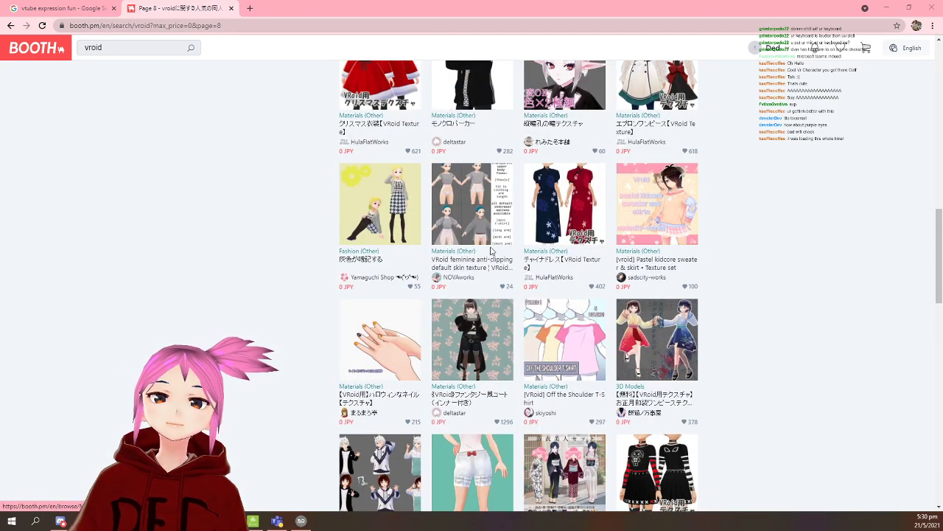
{"action": "scroll", "coordinate": [491, 251], "scroll_direction": "down", "scroll_amount": 6}
{"action": "left_click", "coordinate": [537, 447]}
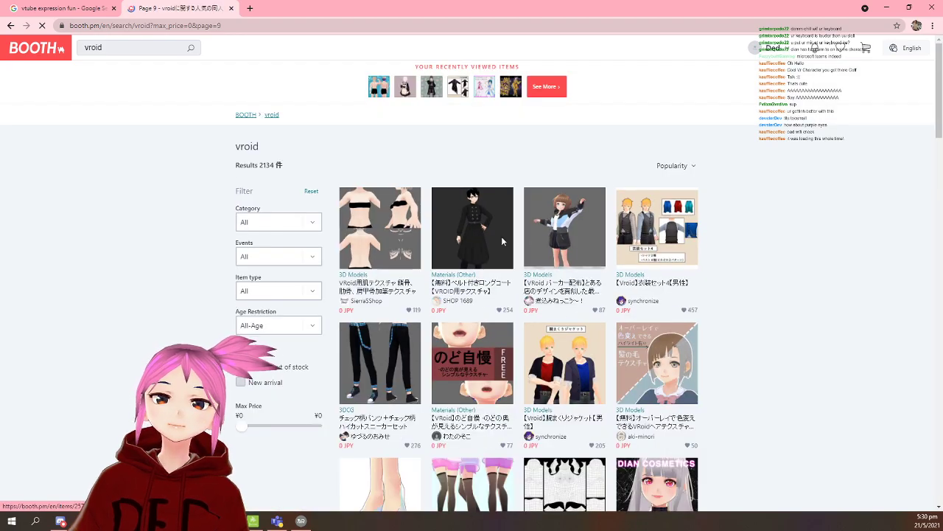
Browse page 9 of the free vroid results and open synchronize's アイドル衣装3 item.
{"action": "scroll", "coordinate": [516, 251], "scroll_direction": "down", "scroll_amount": 6}
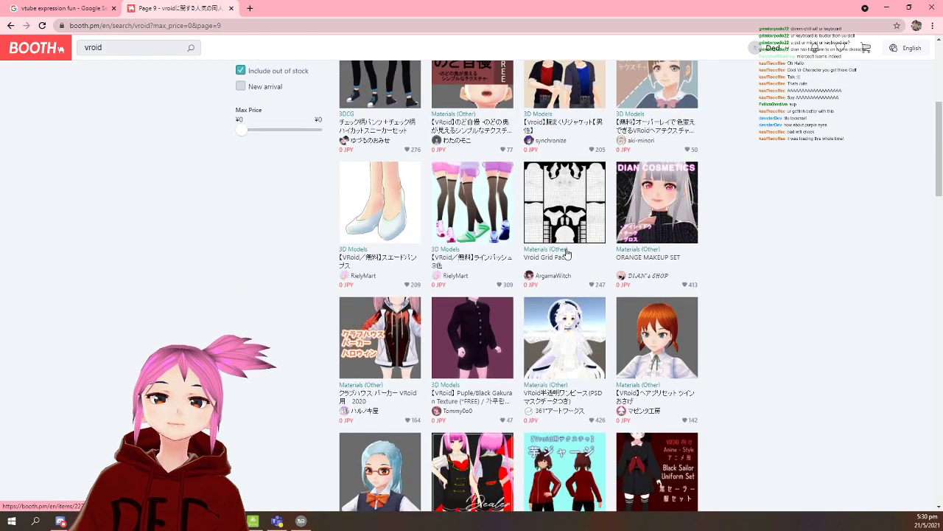
{"action": "scroll", "coordinate": [568, 253], "scroll_direction": "down", "scroll_amount": 5}
{"action": "left_click", "coordinate": [673, 295]}
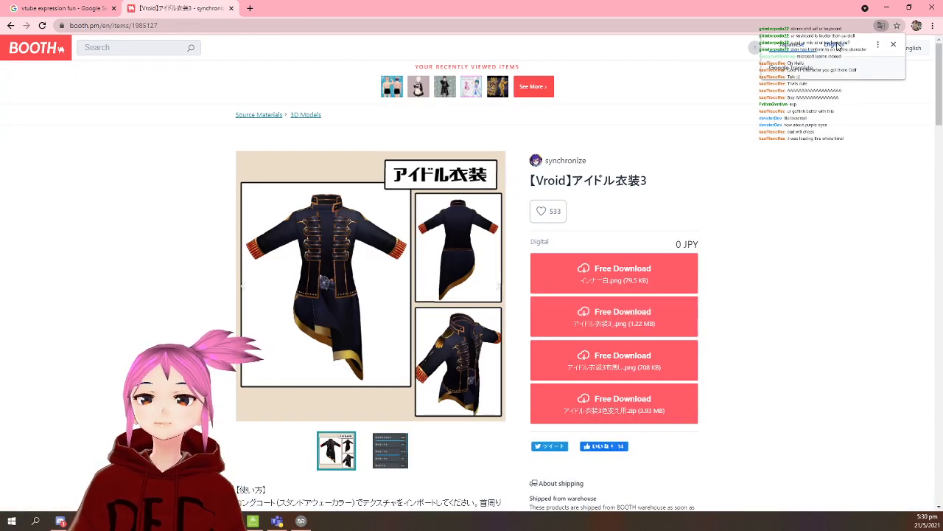
Translate the costume's item page to English and read its download options and usage notes.
{"action": "left_click", "coordinate": [837, 48]}
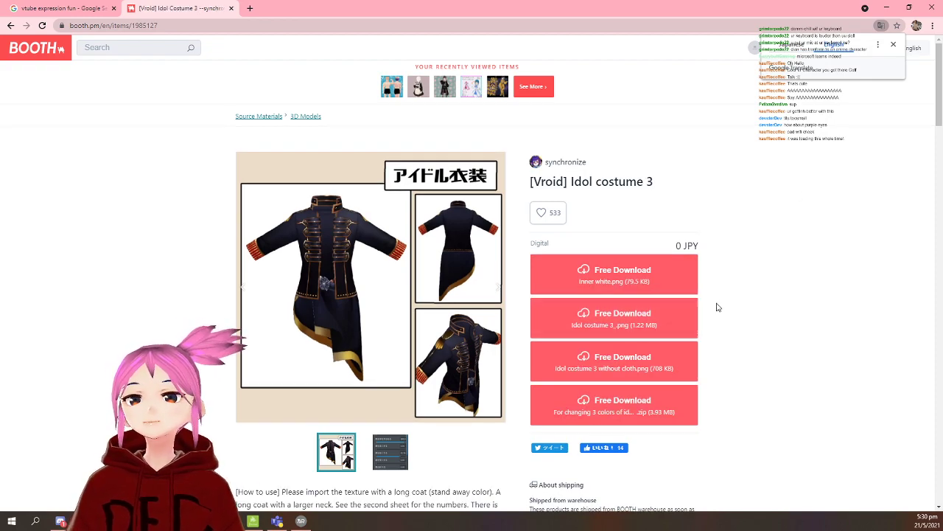
{"action": "scroll", "coordinate": [716, 307], "scroll_direction": "down", "scroll_amount": 1}
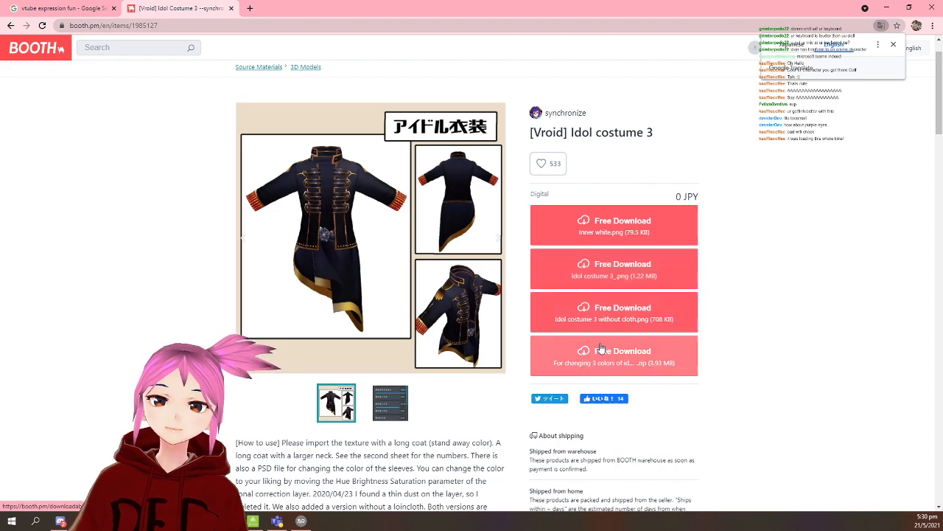
{"action": "scroll", "coordinate": [619, 325], "scroll_direction": "down", "scroll_amount": 1}
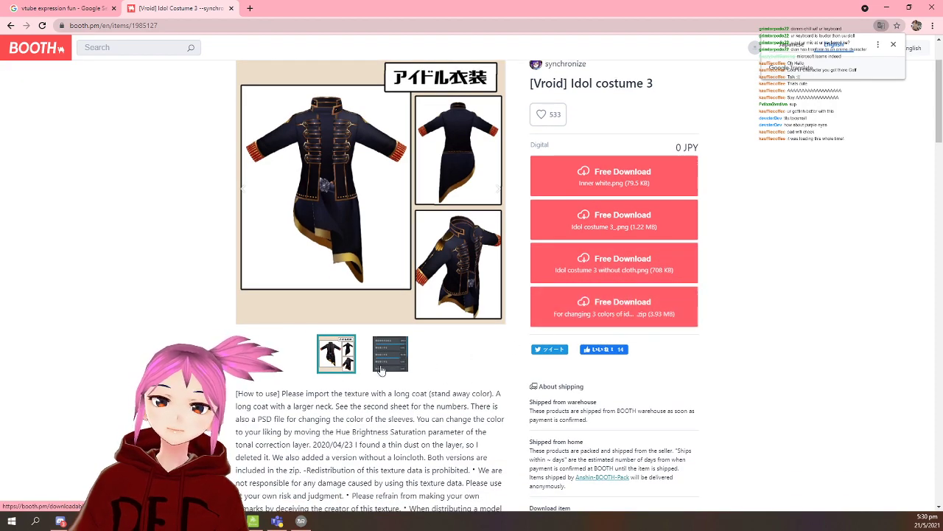
{"action": "scroll", "coordinate": [393, 367], "scroll_direction": "down", "scroll_amount": 4}
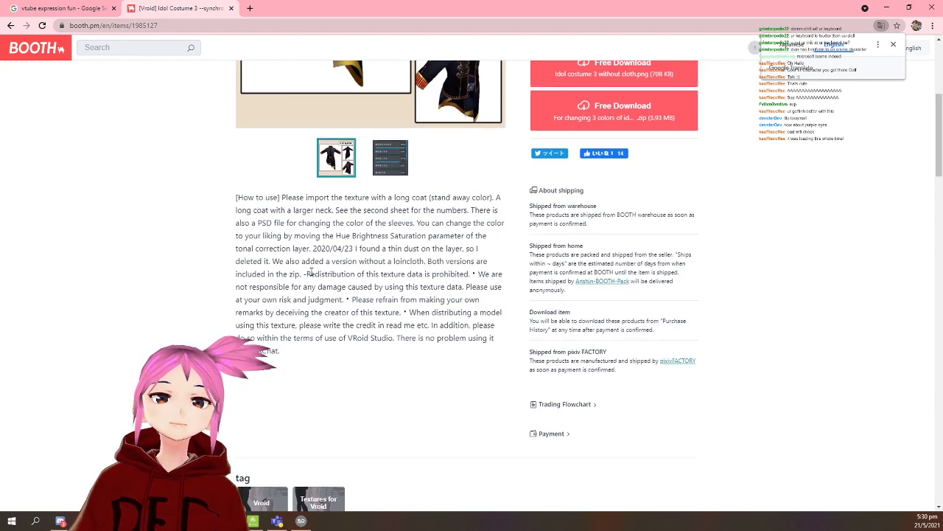
Download the free texture file "Idol costume 3 without cloth.png".
{"action": "scroll", "coordinate": [310, 272], "scroll_direction": "up", "scroll_amount": 3}
{"action": "scroll", "coordinate": [582, 235], "scroll_direction": "up", "scroll_amount": 1}
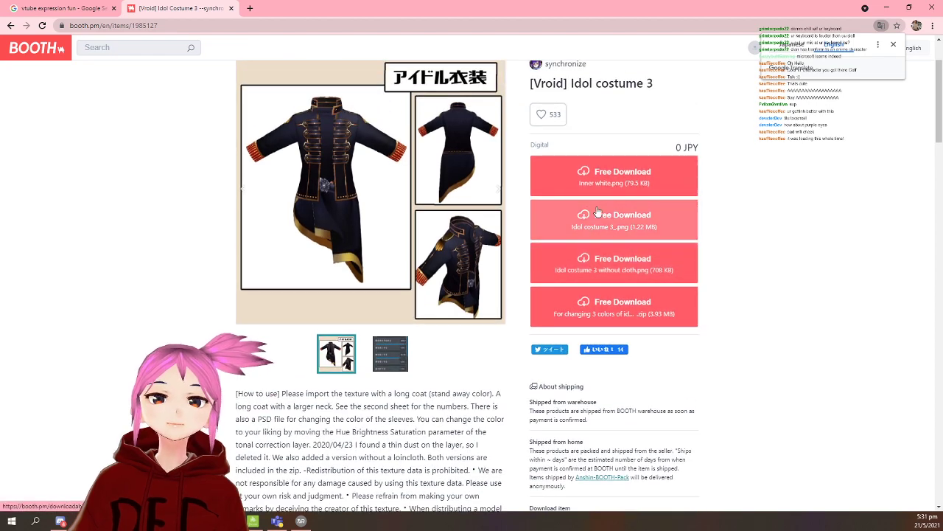
{"action": "left_click", "coordinate": [649, 274]}
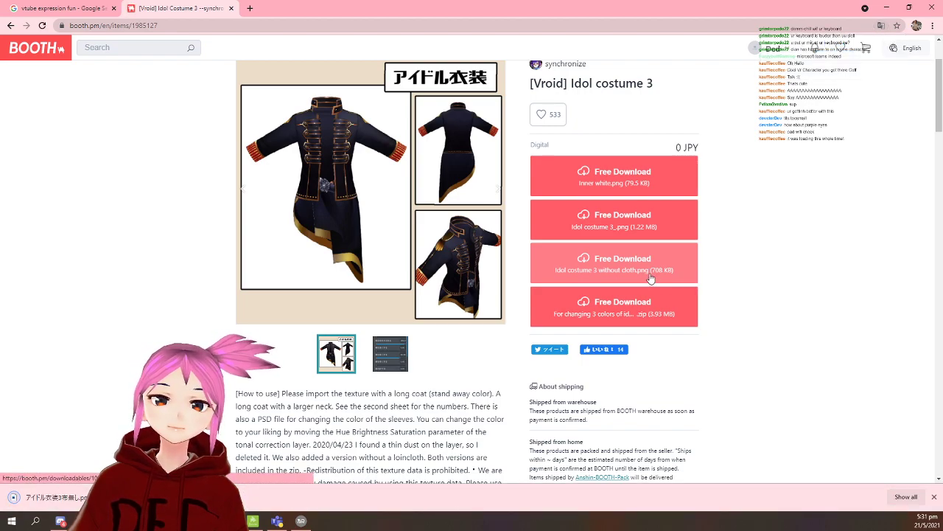
{"action": "scroll", "coordinate": [449, 386], "scroll_direction": "down", "scroll_amount": 1}
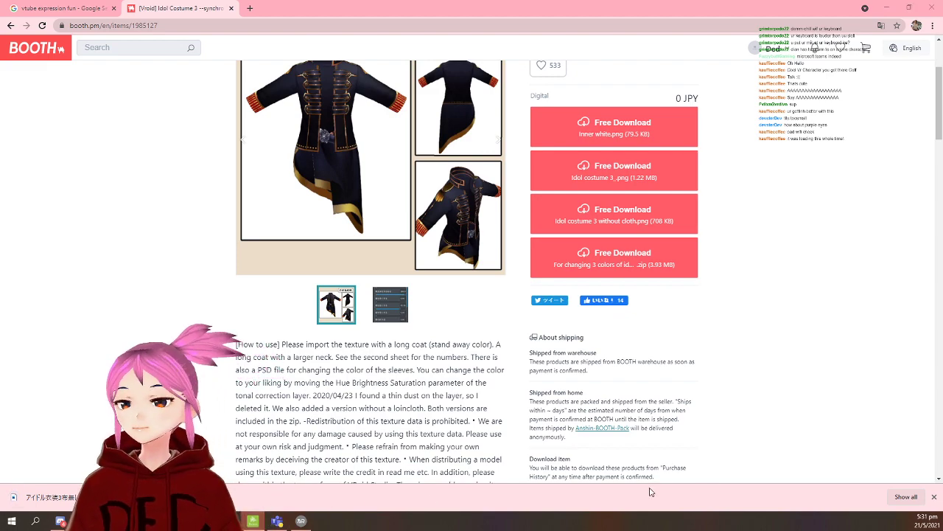
Switch to VRoid Studio and delete the edited long-sleeve dress from the character's tops.
{"action": "left_click", "coordinate": [300, 520]}
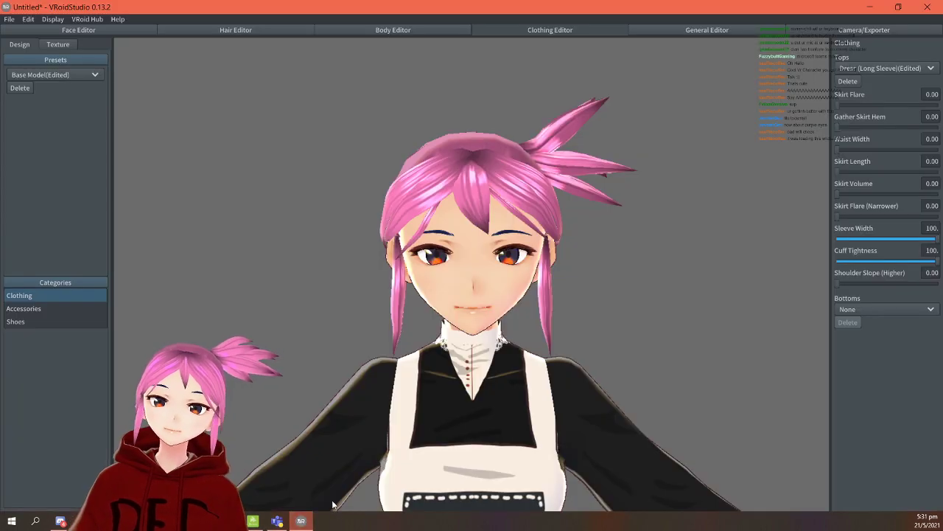
{"action": "left_click", "coordinate": [66, 74]}
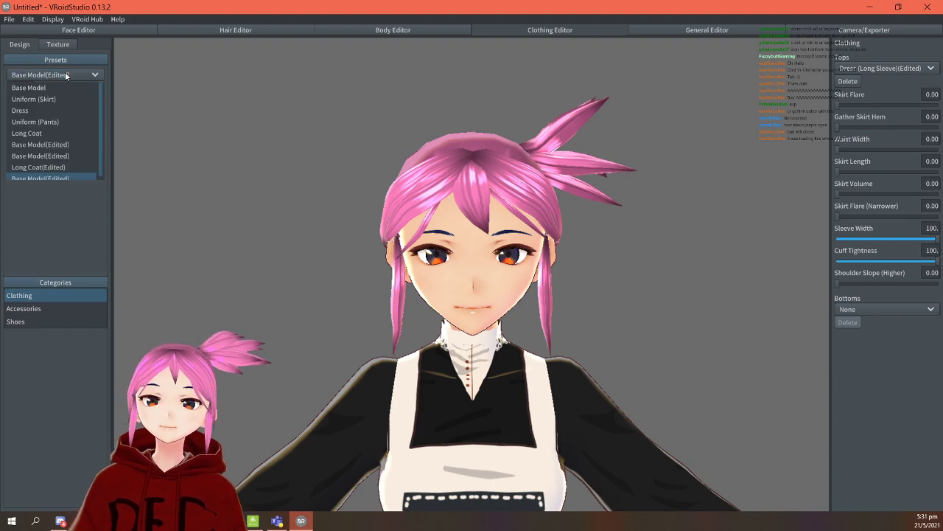
{"action": "left_click", "coordinate": [39, 256]}
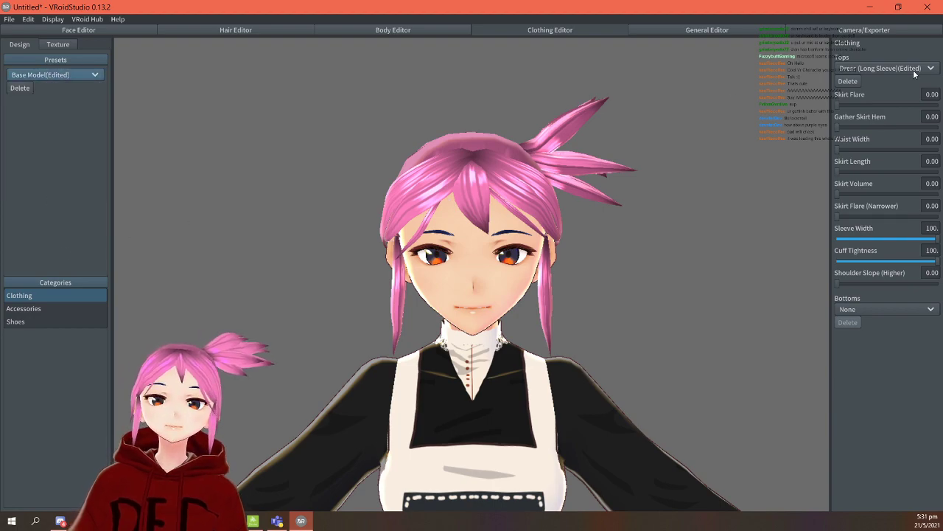
{"action": "left_click", "coordinate": [850, 81]}
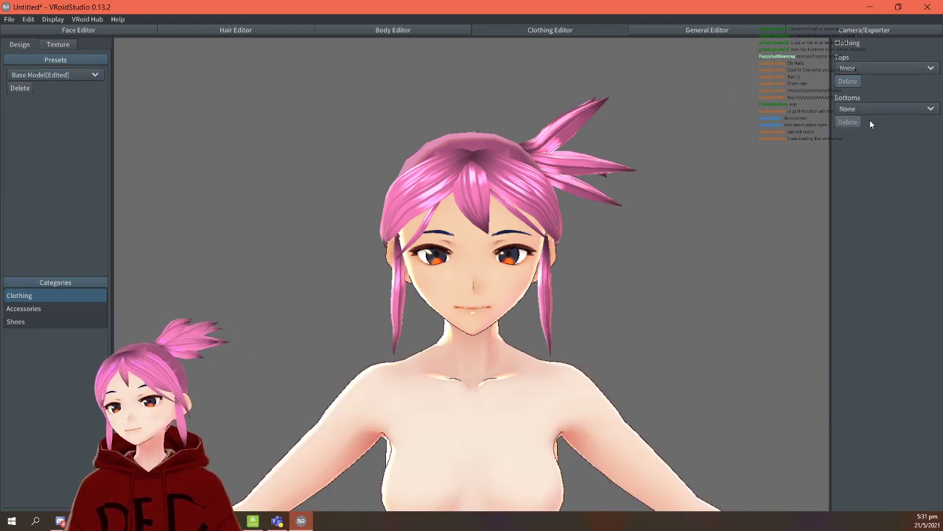
Set the character's top to Long Coat (High Neck).
{"action": "left_click", "coordinate": [859, 67]}
{"action": "scroll", "coordinate": [883, 126], "scroll_direction": "down", "scroll_amount": 1}
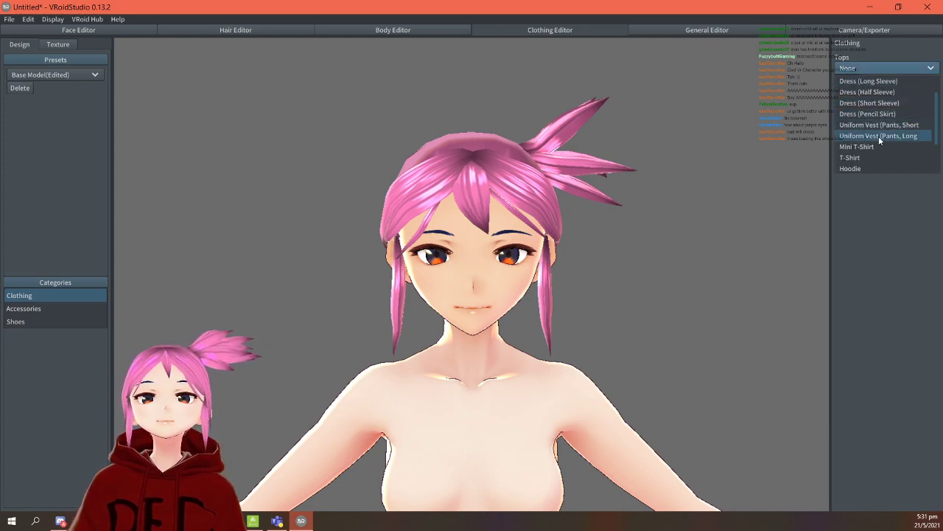
{"action": "scroll", "coordinate": [865, 154], "scroll_direction": "up", "scroll_amount": 1}
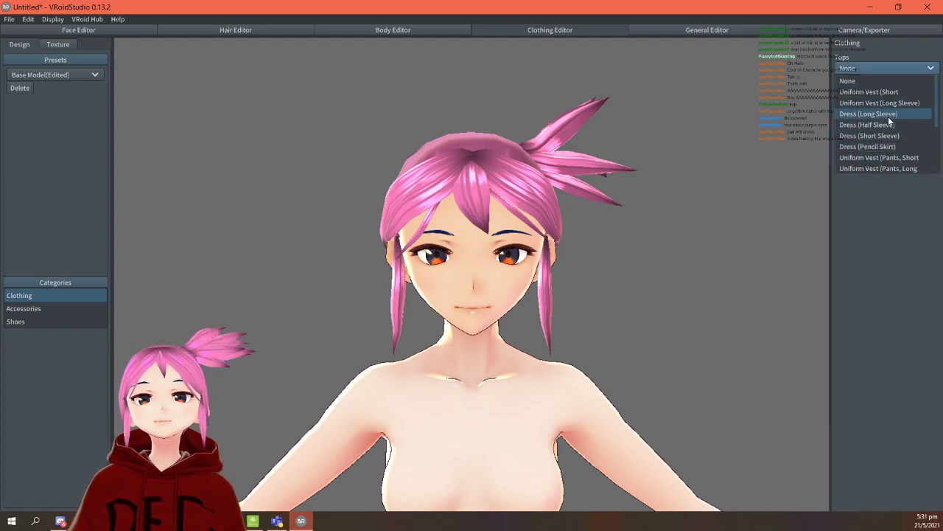
{"action": "scroll", "coordinate": [892, 88], "scroll_direction": "down", "scroll_amount": 2}
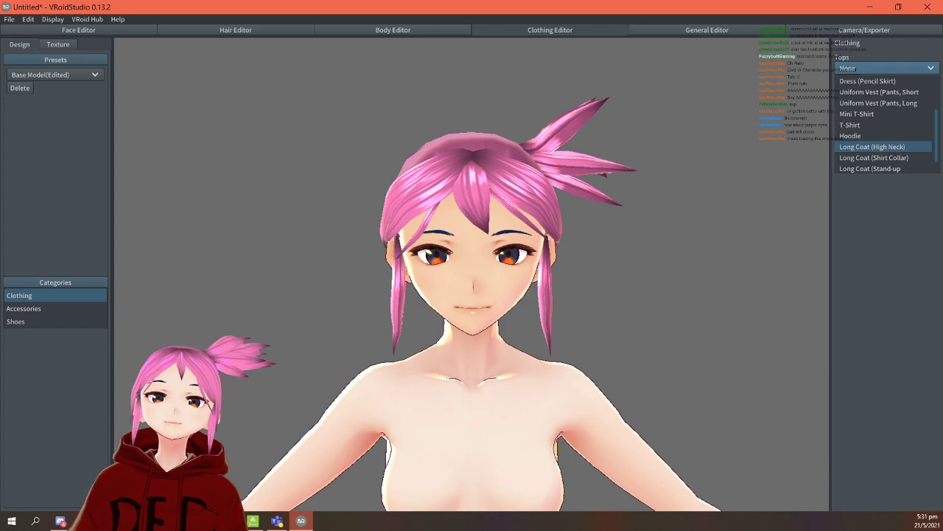
{"action": "left_click", "coordinate": [872, 147]}
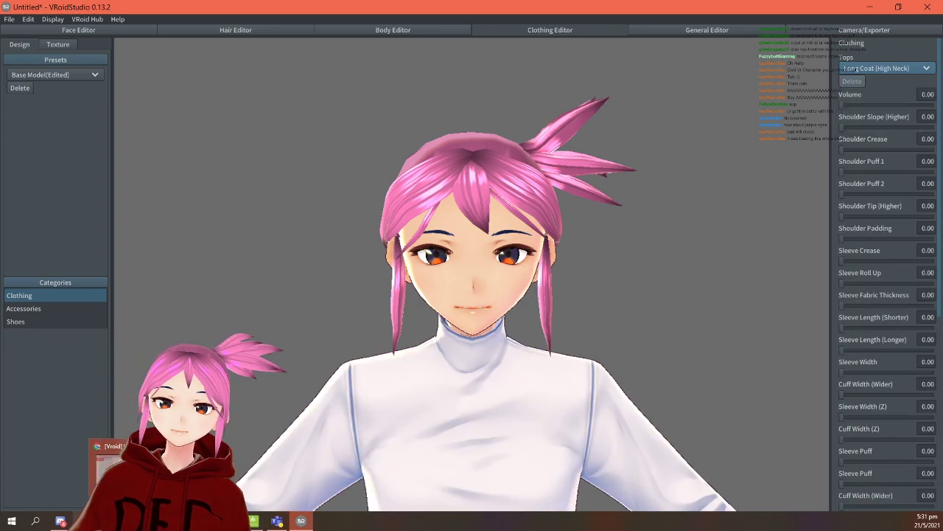
Recheck the costume's usage notes on its BOOTH page for the required coat type, and return to VRoid Studio.
{"action": "left_click", "coordinate": [60, 521]}
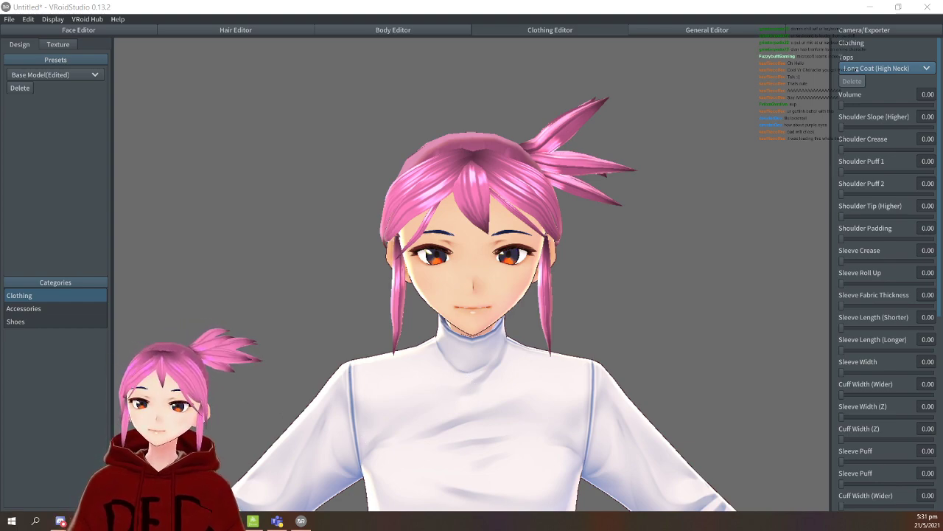
{"action": "key", "text": "alt+Tab"}
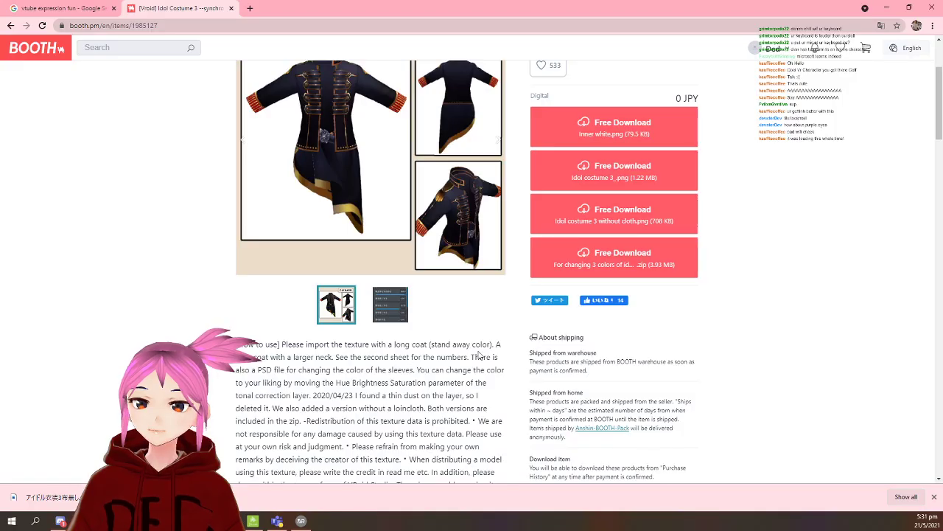
{"action": "left_click", "coordinate": [301, 521]}
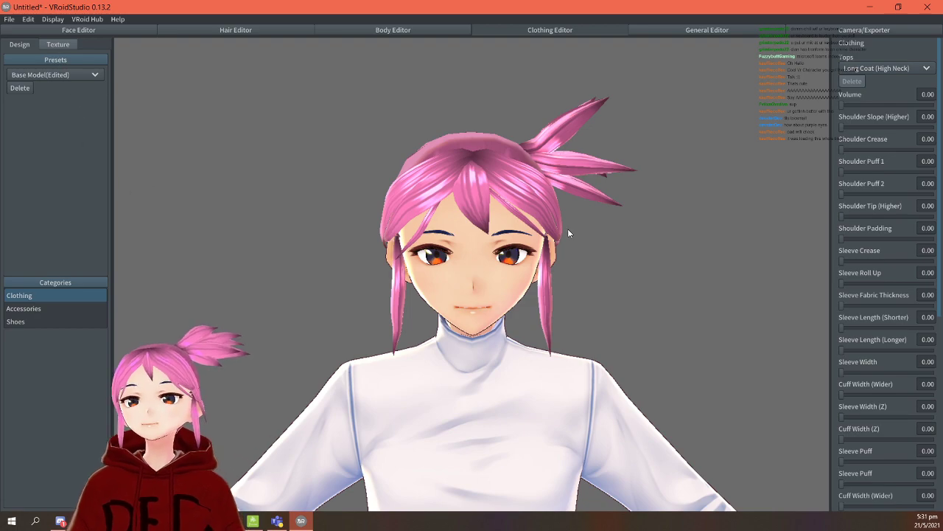
Import the downloaded アイドル衣装3布無し image into the Long Coat (High Neck) texture's paint layer.
{"action": "left_click", "coordinate": [62, 44]}
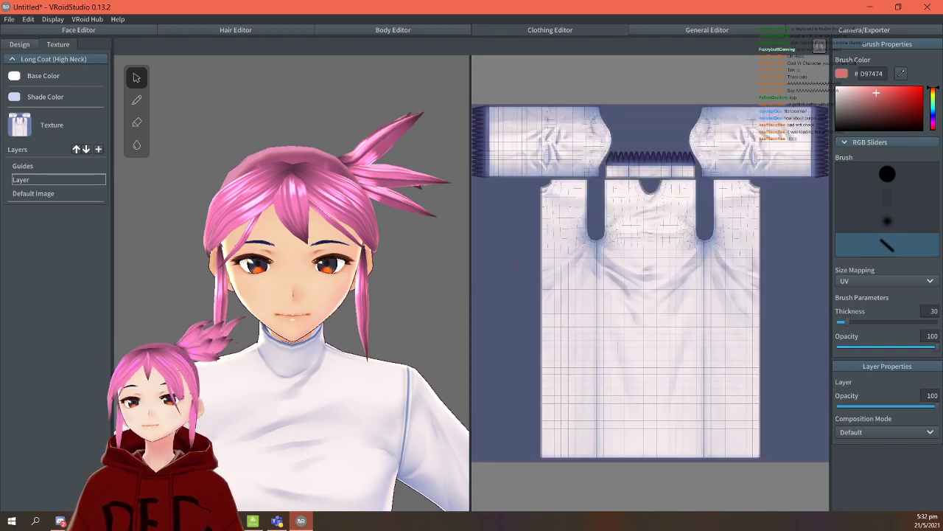
{"action": "right_click", "coordinate": [77, 180]}
{"action": "left_click", "coordinate": [86, 229]}
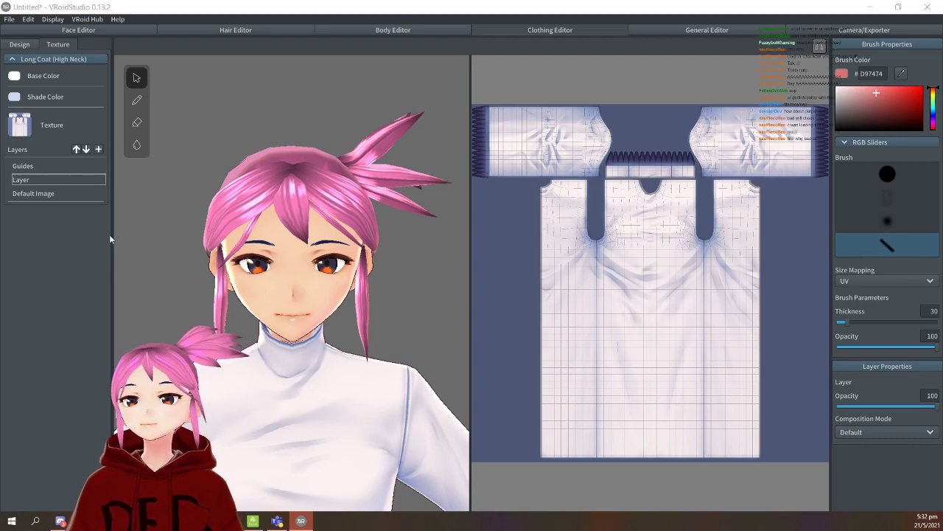
{"action": "left_click", "coordinate": [626, 102]}
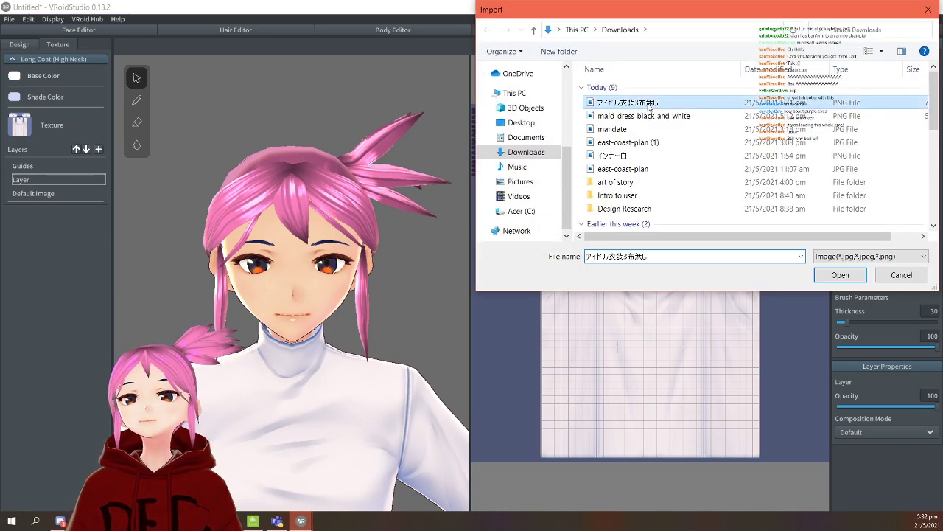
{"action": "left_click", "coordinate": [839, 275]}
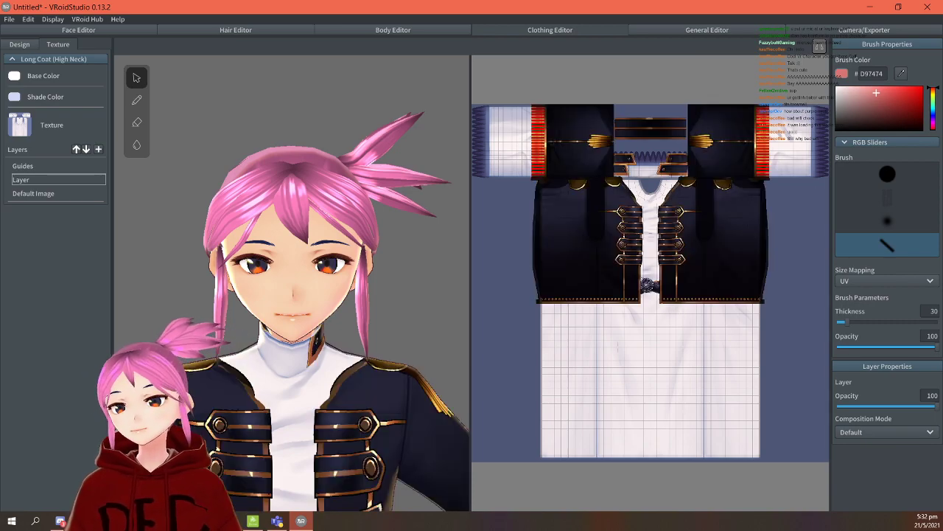
Examine the imported idol costume texture on the character's collar, shoulders and front from several angles and distances.
{"action": "scroll", "coordinate": [313, 320], "scroll_direction": "down", "scroll_amount": 5}
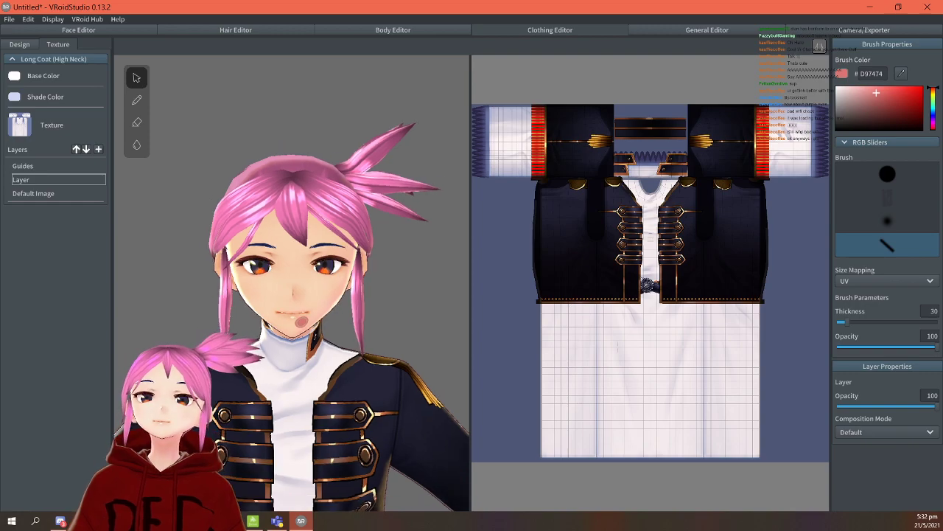
{"action": "scroll", "coordinate": [312, 320], "scroll_direction": "up", "scroll_amount": 4}
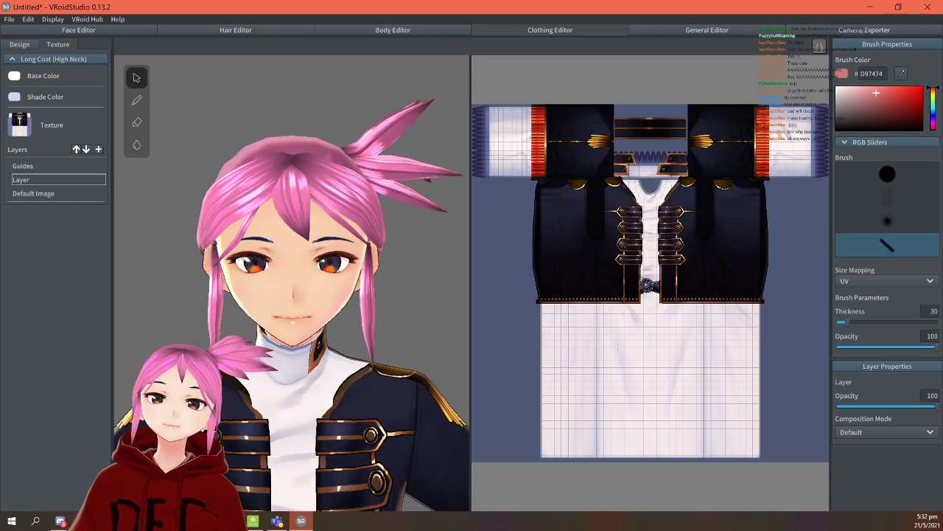
{"action": "scroll", "coordinate": [365, 341], "scroll_direction": "up", "scroll_amount": 3}
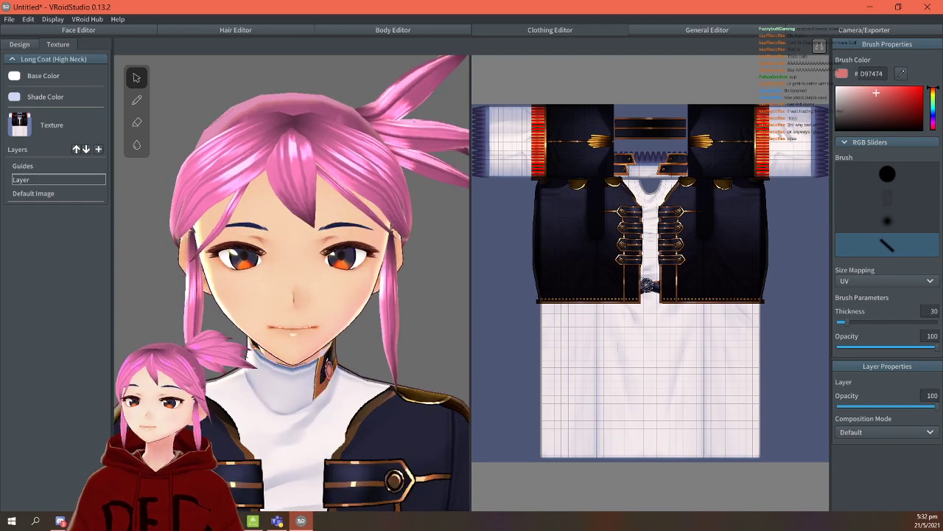
{"action": "right_click_drag", "start_coordinate": [450, 311], "coordinate": [523, 311]}
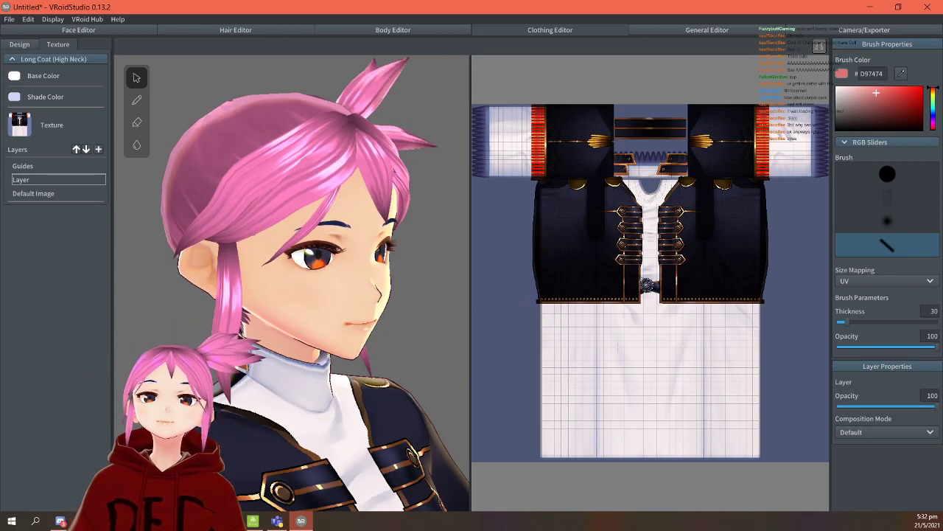
{"action": "right_click_drag", "start_coordinate": [369, 354], "coordinate": [345, 358]}
{"action": "mouse_move", "coordinate": [407, 346]}
{"action": "right_mouse_down"}
{"action": "mouse_move", "coordinate": [361, 330]}
{"action": "mouse_move", "coordinate": [390, 320]}
{"action": "mouse_move", "coordinate": [407, 330]}
{"action": "mouse_move", "coordinate": [405, 344]}
{"action": "right_mouse_up"}
{"action": "scroll", "coordinate": [405, 351], "scroll_direction": "up", "scroll_amount": 5}
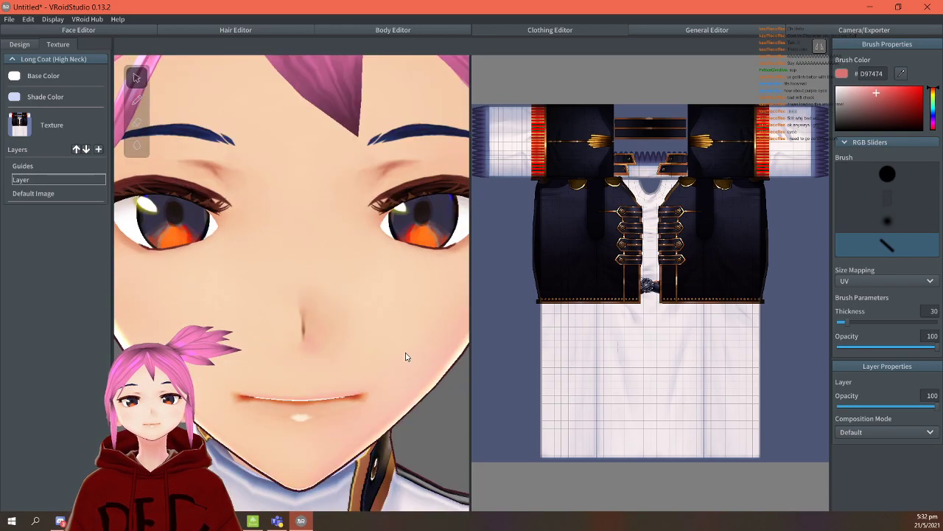
{"action": "scroll", "coordinate": [406, 354], "scroll_direction": "down", "scroll_amount": 6}
{"action": "right_click_drag", "start_coordinate": [417, 345], "coordinate": [422, 346]}
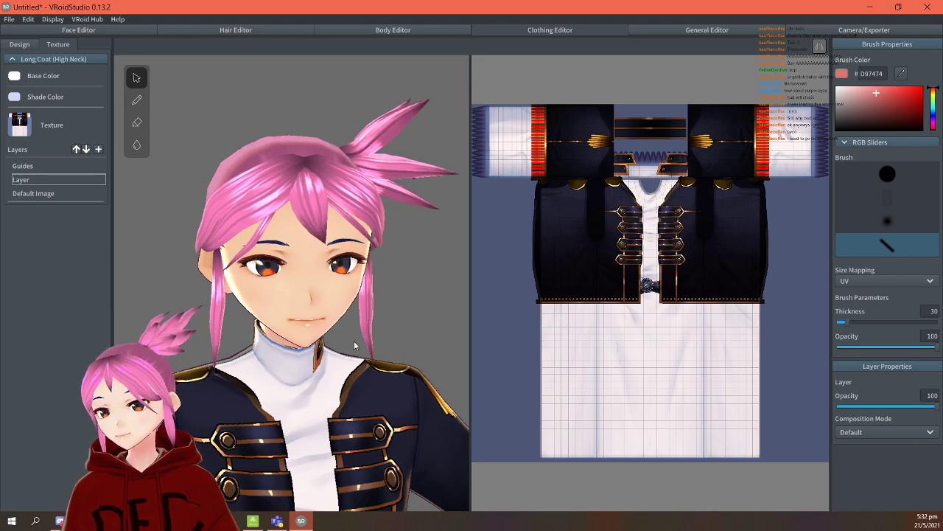
{"action": "scroll", "coordinate": [354, 341], "scroll_direction": "up", "scroll_amount": 5}
{"action": "scroll", "coordinate": [402, 373], "scroll_direction": "down", "scroll_amount": 3}
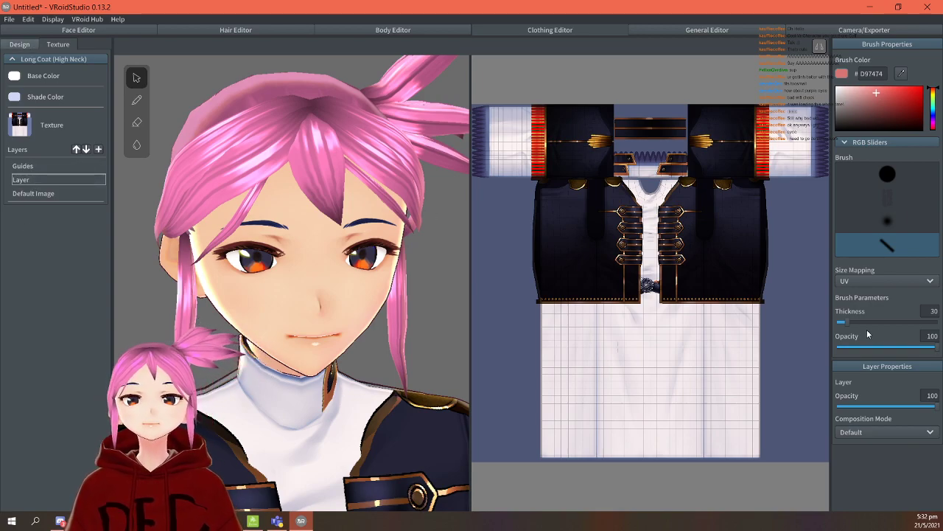
Look through the long coat's shape parameters and examine the full costume on the character from the front and side.
{"action": "scroll", "coordinate": [881, 256], "scroll_direction": "down", "scroll_amount": 1}
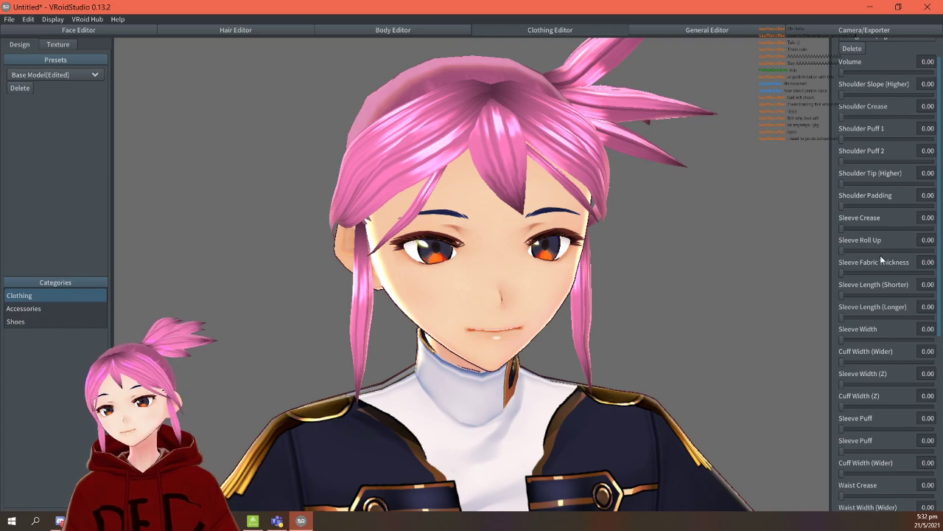
{"action": "scroll", "coordinate": [879, 398], "scroll_direction": "down", "scroll_amount": 1}
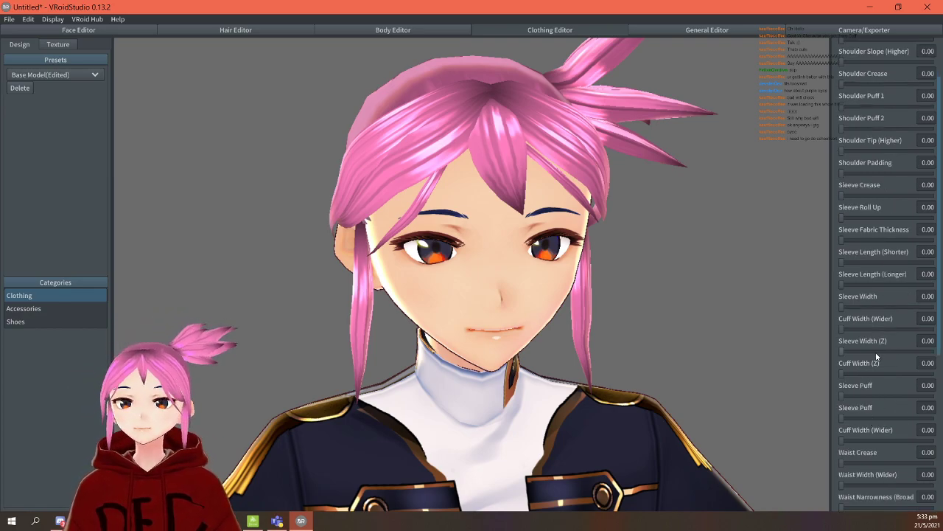
{"action": "scroll", "coordinate": [876, 357], "scroll_direction": "up", "scroll_amount": 2}
{"action": "scroll", "coordinate": [849, 118], "scroll_direction": "down", "scroll_amount": 10}
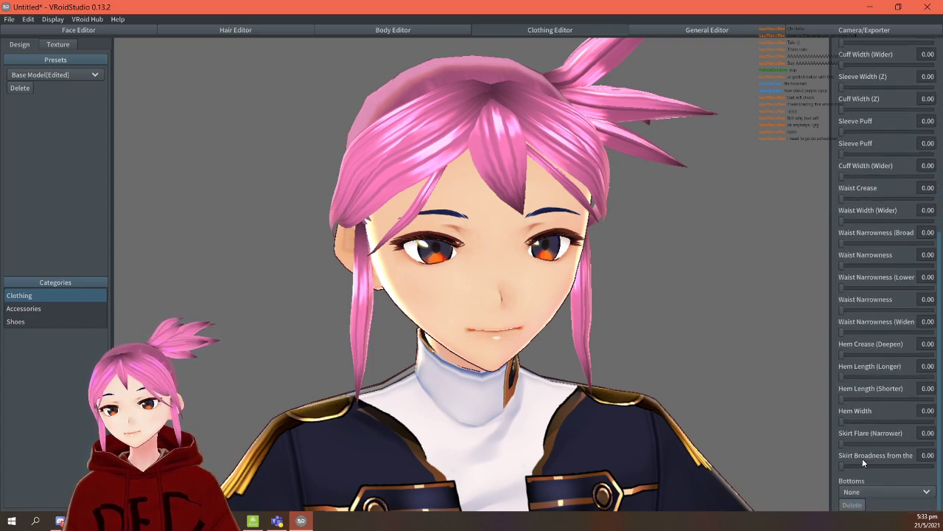
{"action": "scroll", "coordinate": [870, 431], "scroll_direction": "up", "scroll_amount": 3}
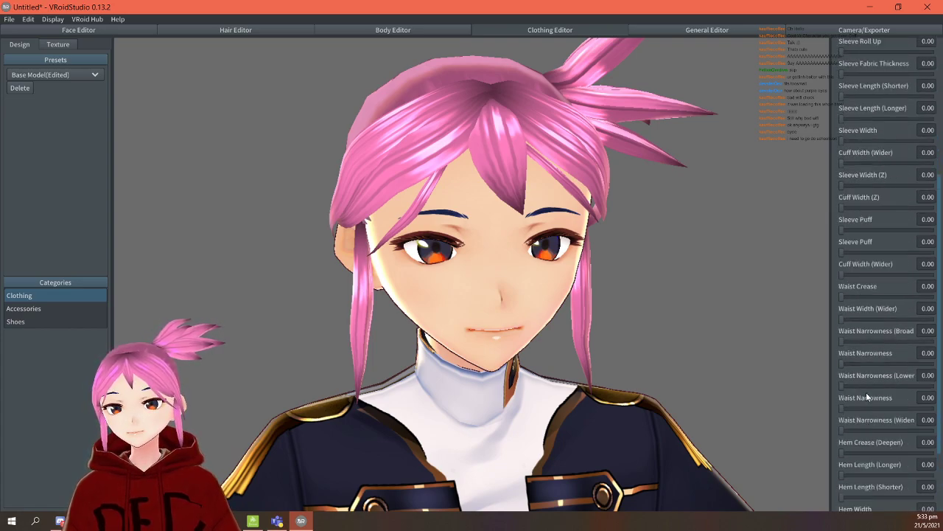
{"action": "scroll", "coordinate": [867, 398], "scroll_direction": "up", "scroll_amount": 4}
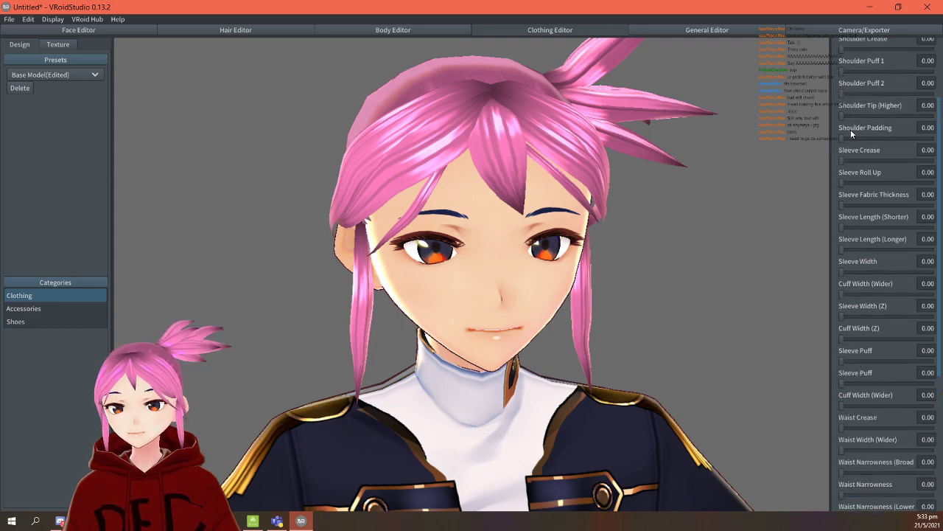
{"action": "scroll", "coordinate": [859, 136], "scroll_direction": "up", "scroll_amount": 2}
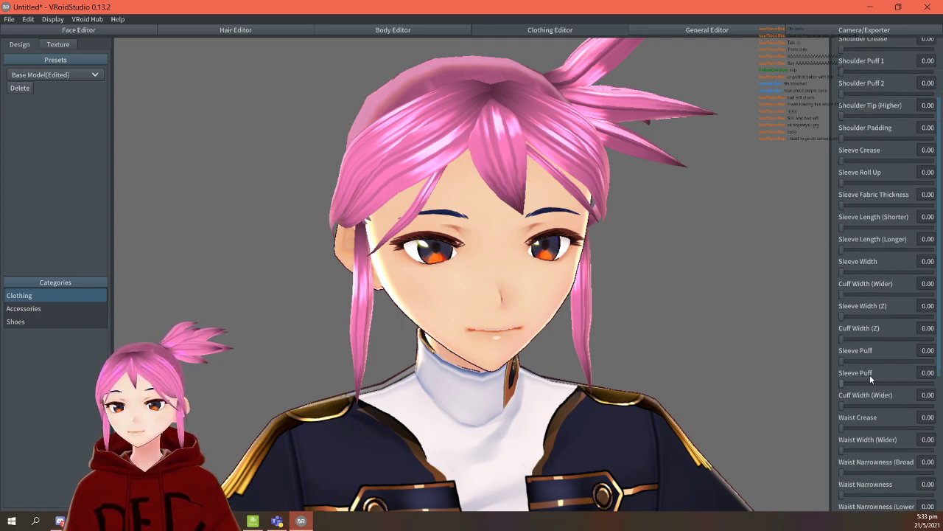
{"action": "scroll", "coordinate": [861, 82], "scroll_direction": "up", "scroll_amount": 1}
{"action": "mouse_move", "coordinate": [844, 107]}
{"action": "left_mouse_down"}
{"action": "mouse_move", "coordinate": [937, 104]}
{"action": "mouse_move", "coordinate": [843, 114]}
{"action": "mouse_move", "coordinate": [891, 128]}
{"action": "mouse_move", "coordinate": [840, 125]}
{"action": "left_mouse_up"}
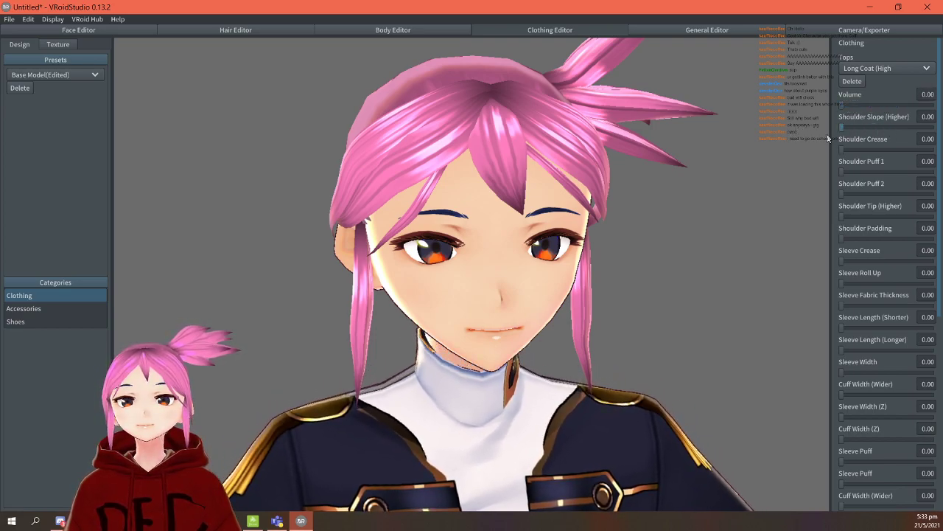
{"action": "mouse_move", "coordinate": [841, 171]}
{"action": "left_mouse_down"}
{"action": "mouse_move", "coordinate": [909, 178]}
{"action": "mouse_move", "coordinate": [836, 184]}
{"action": "left_mouse_up"}
{"action": "scroll", "coordinate": [675, 369], "scroll_direction": "down", "scroll_amount": 4}
{"action": "scroll", "coordinate": [662, 391], "scroll_direction": "down", "scroll_amount": 3}
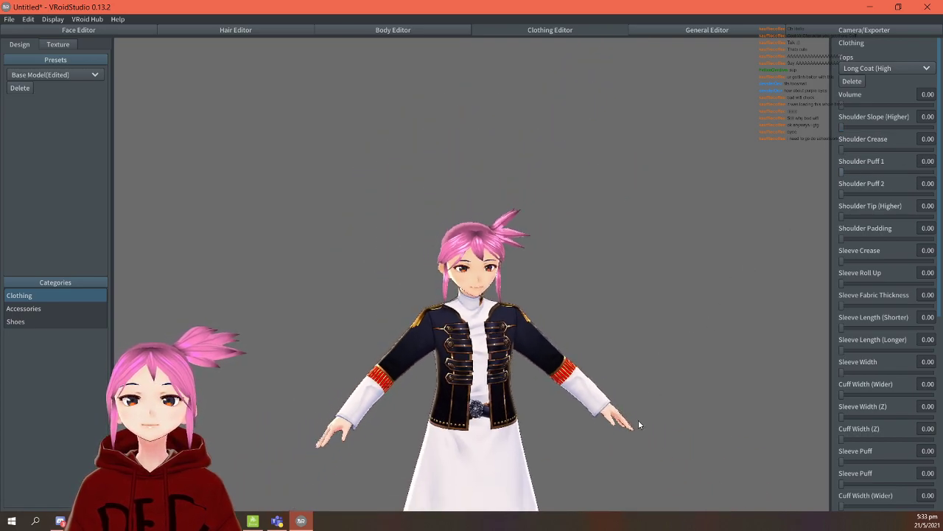
{"action": "right_click_drag", "start_coordinate": [734, 414], "coordinate": [757, 410]}
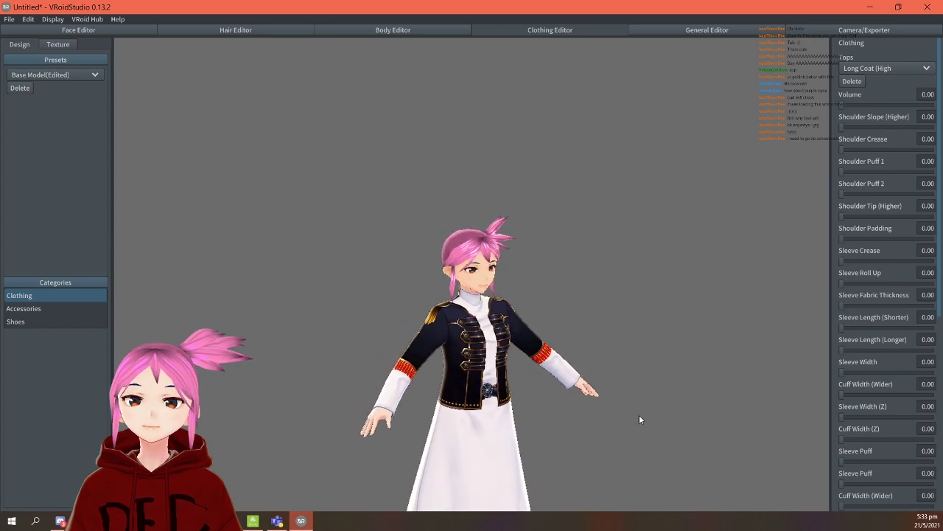
{"action": "scroll", "coordinate": [528, 454], "scroll_direction": "up", "scroll_amount": 2}
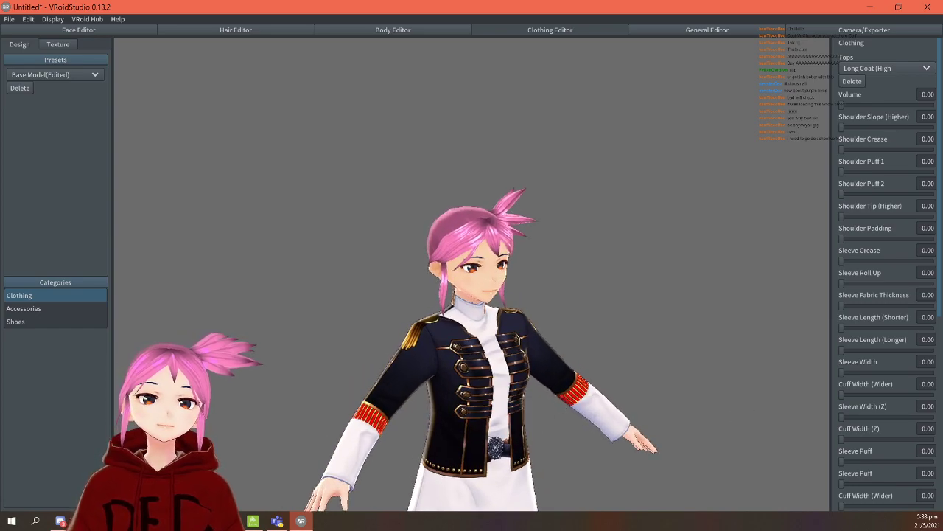
Place the Idol costume 3 BOOTH page beside VRoid Studio and show the product image listing the recommended parameter values.
{"action": "left_click", "coordinate": [60, 522]}
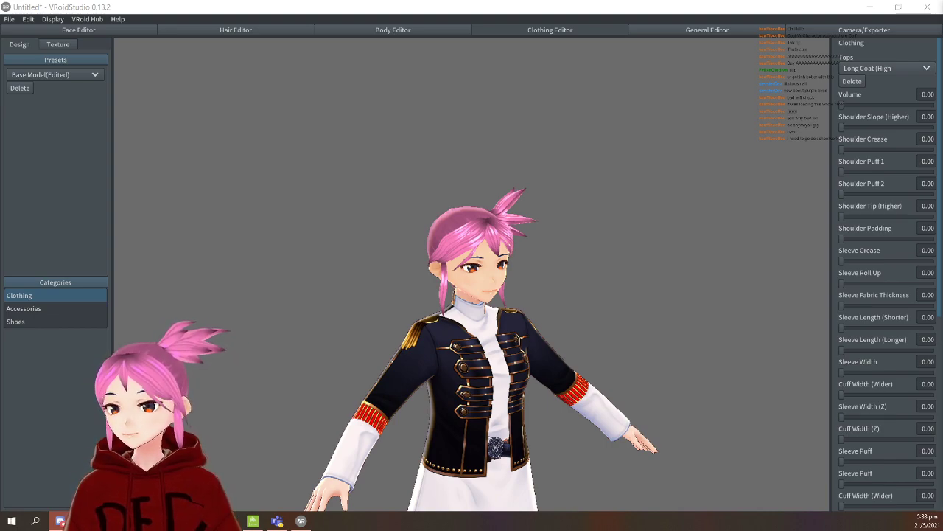
{"action": "left_click", "coordinate": [713, 422]}
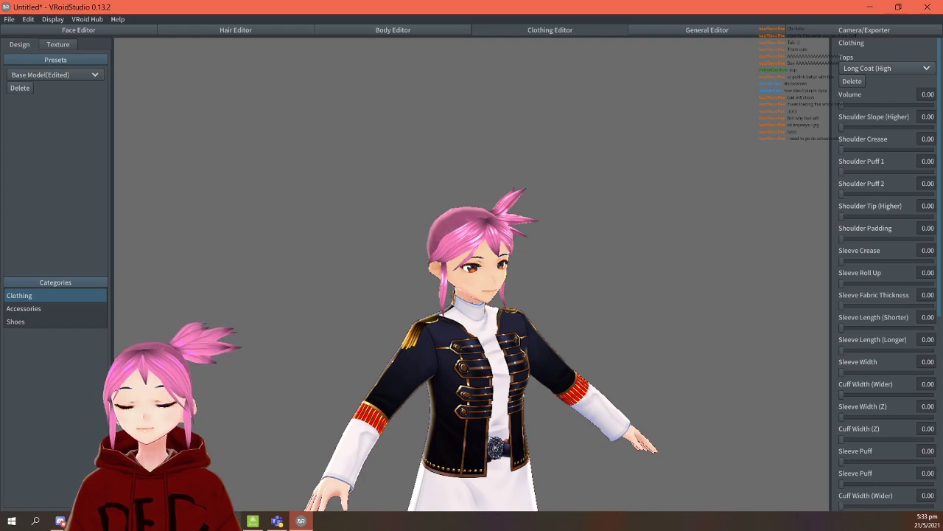
{"action": "key", "text": "alt+Tab"}
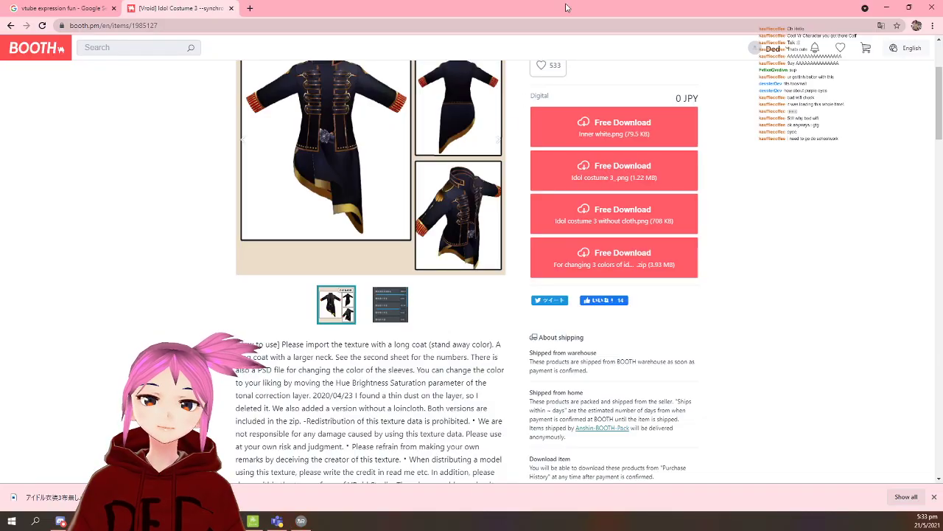
{"action": "key", "text": "super+Left"}
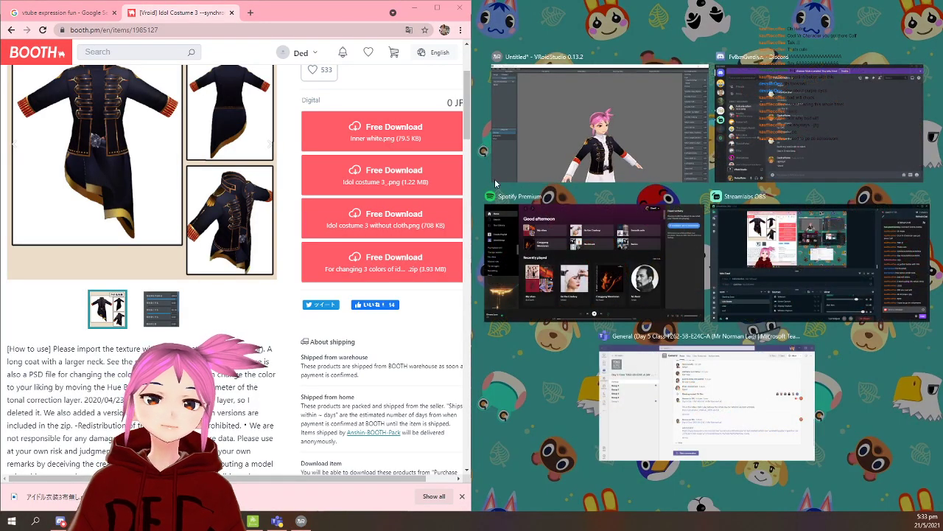
{"action": "left_click", "coordinate": [569, 137]}
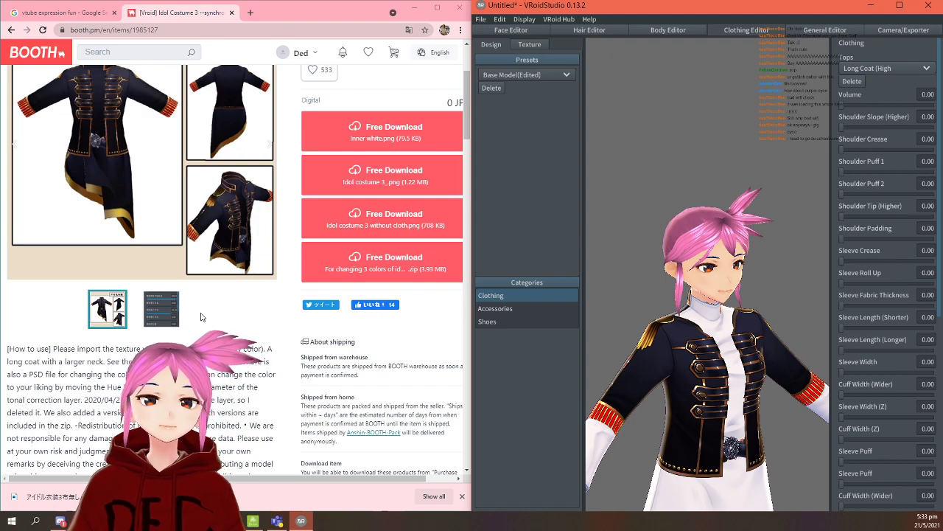
{"action": "left_click", "coordinate": [161, 308]}
{"action": "scroll", "coordinate": [230, 192], "scroll_direction": "up", "scroll_amount": 2}
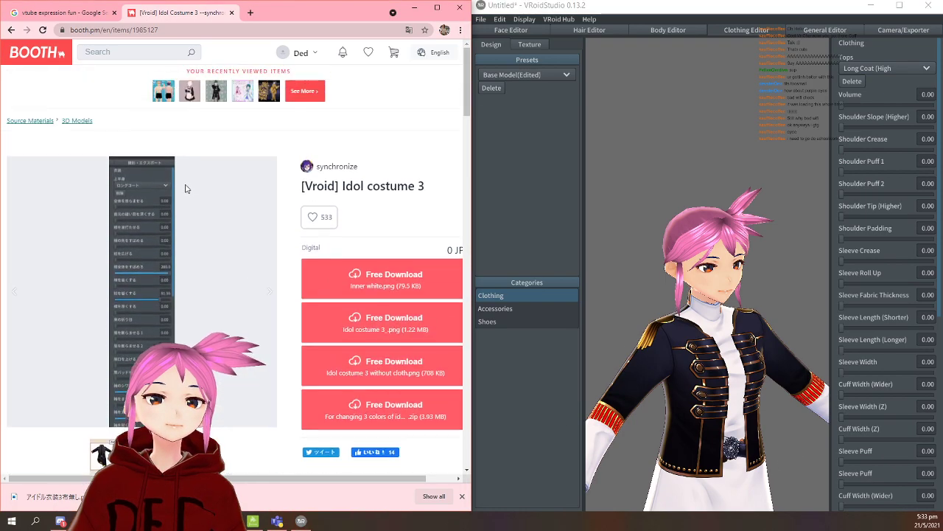
{"action": "scroll", "coordinate": [186, 190], "scroll_direction": "down", "scroll_amount": 1}
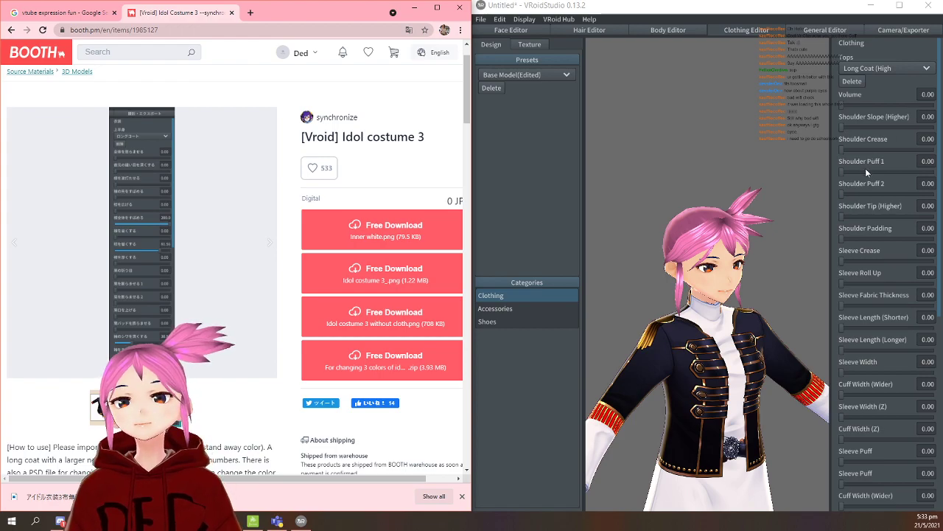
Set the textured long coat's Shoulder Tip (Higher) and Sleeve Crease to 100 and its Cuff Width (Z) to 30.8.
{"action": "left_click_drag", "start_coordinate": [844, 217], "coordinate": [936, 218]}
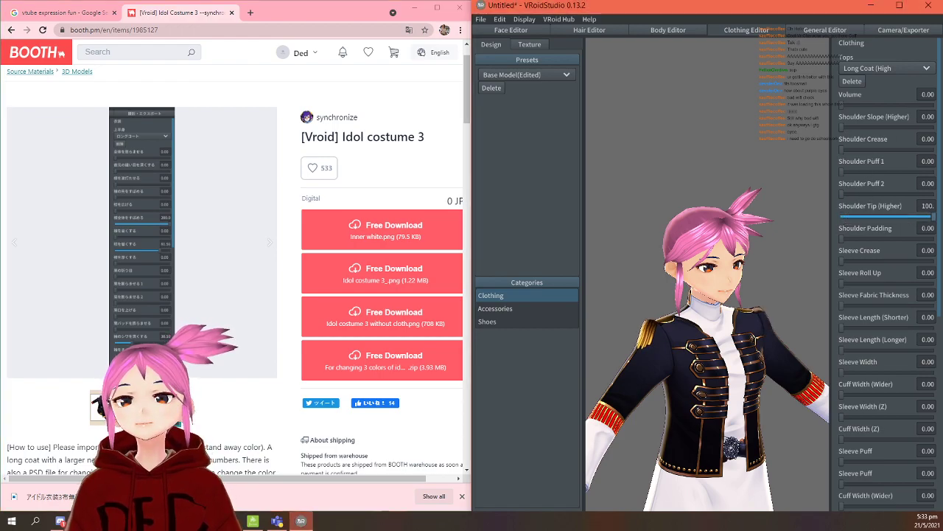
{"action": "right_click_drag", "start_coordinate": [763, 318], "coordinate": [693, 317]}
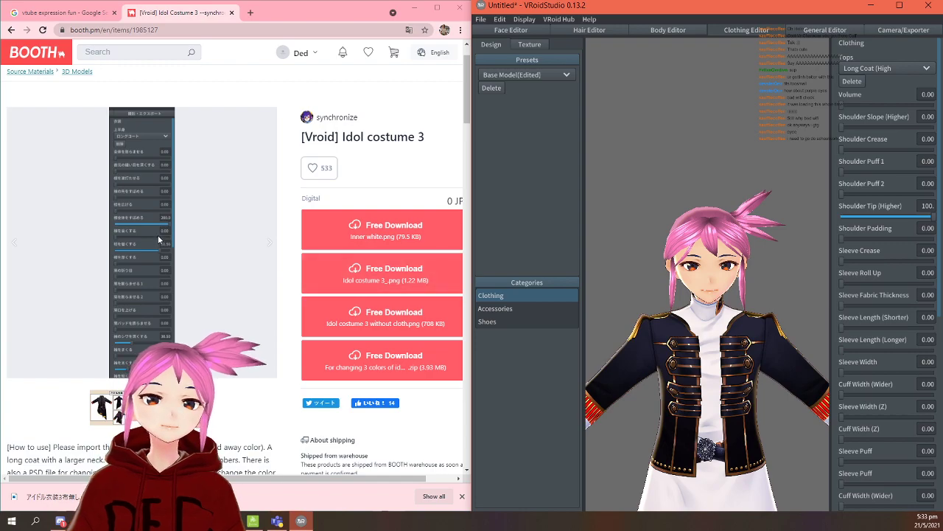
{"action": "left_click_drag", "start_coordinate": [842, 261], "coordinate": [933, 261]}
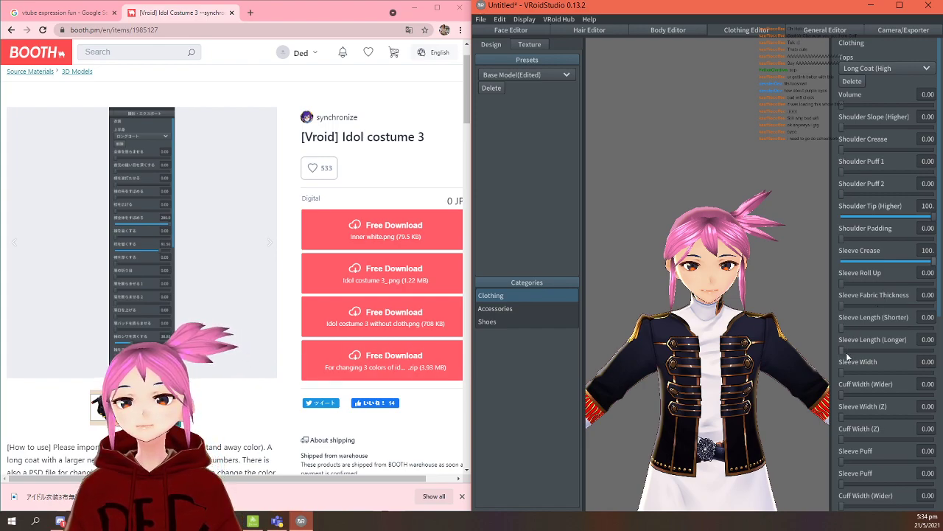
{"action": "mouse_move", "coordinate": [858, 440]}
{"action": "left_mouse_down"}
{"action": "mouse_move", "coordinate": [884, 440]}
{"action": "mouse_move", "coordinate": [873, 442]}
{"action": "left_mouse_up"}
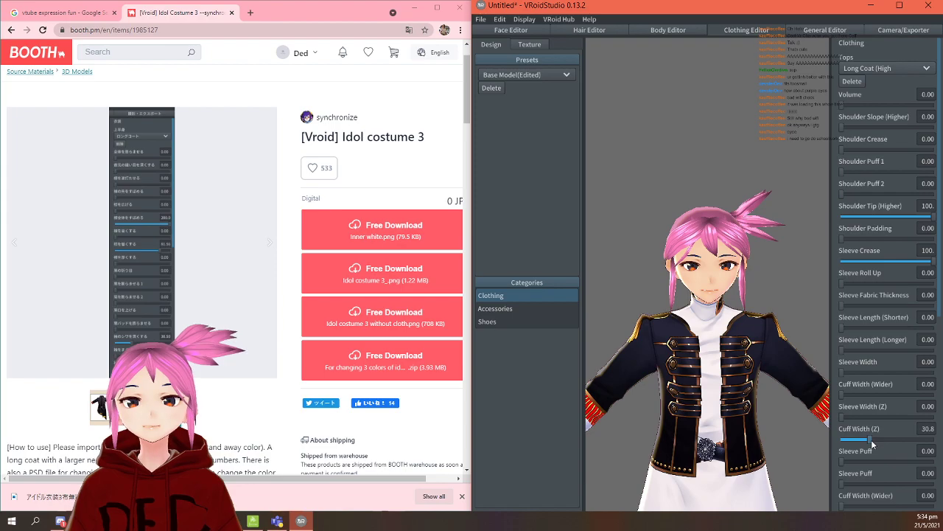
Set the textured long coat's second Sleeve Puff parameter to 22.3 and its Sleeve Length (Shorter) to 100.
{"action": "scroll", "coordinate": [696, 387], "scroll_direction": "down", "scroll_amount": 5}
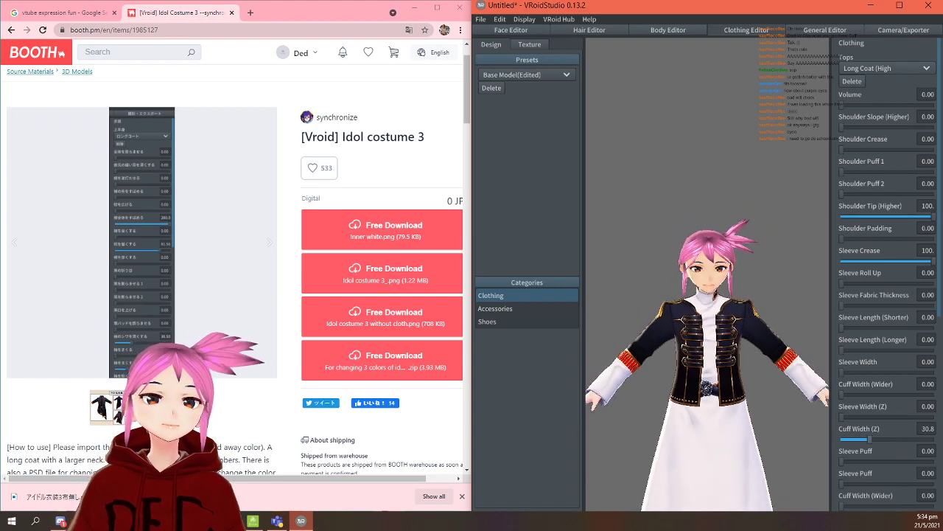
{"action": "left_click_drag", "start_coordinate": [843, 483], "coordinate": [864, 479]}
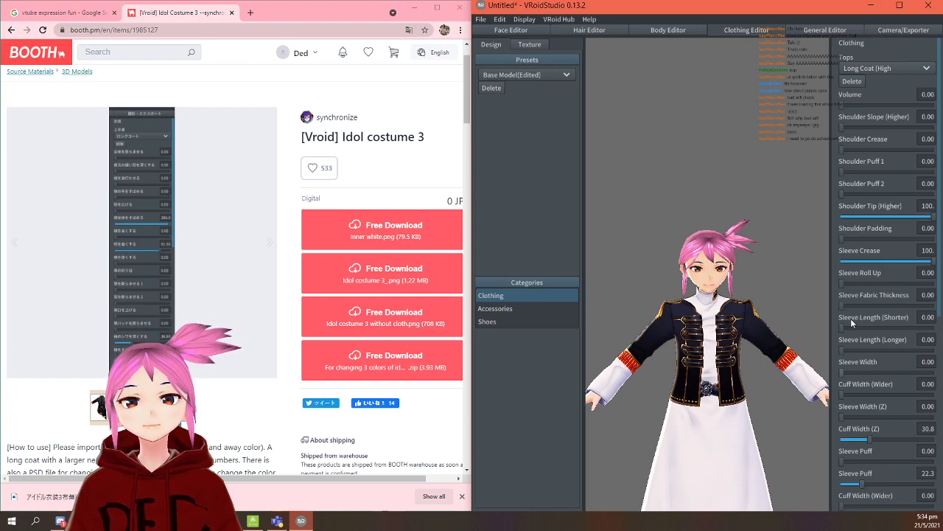
{"action": "left_click_drag", "start_coordinate": [846, 324], "coordinate": [935, 325]}
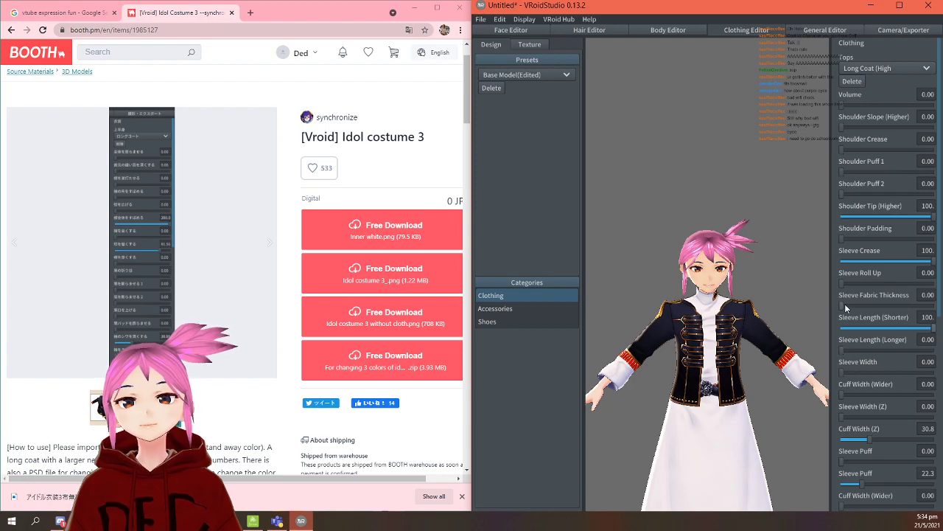
{"action": "left_click_drag", "start_coordinate": [852, 288], "coordinate": [829, 288]}
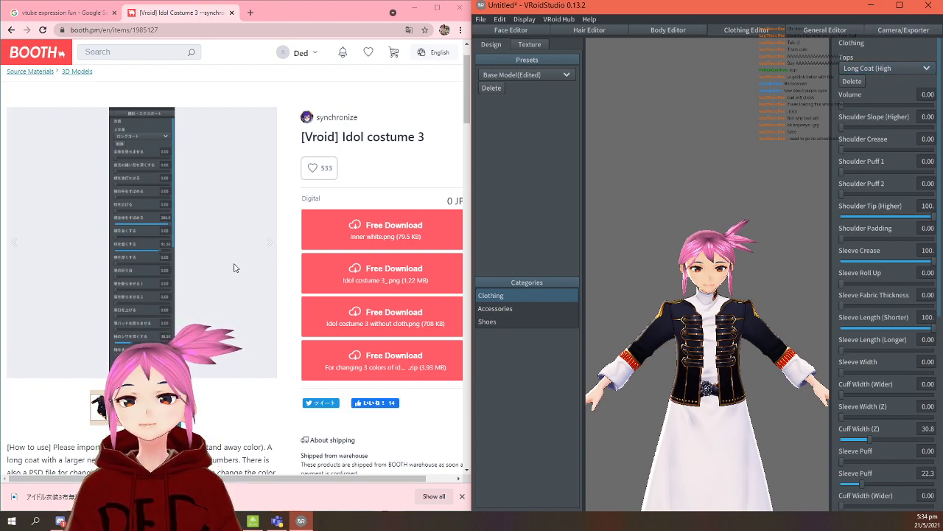
Try the Dress (Half Sleeve), Uniform Vest (Short Sleeve), Long Coat (Stand-up) and Long Coat (Shirt Collar) tops on the character.
{"action": "left_click", "coordinate": [905, 68]}
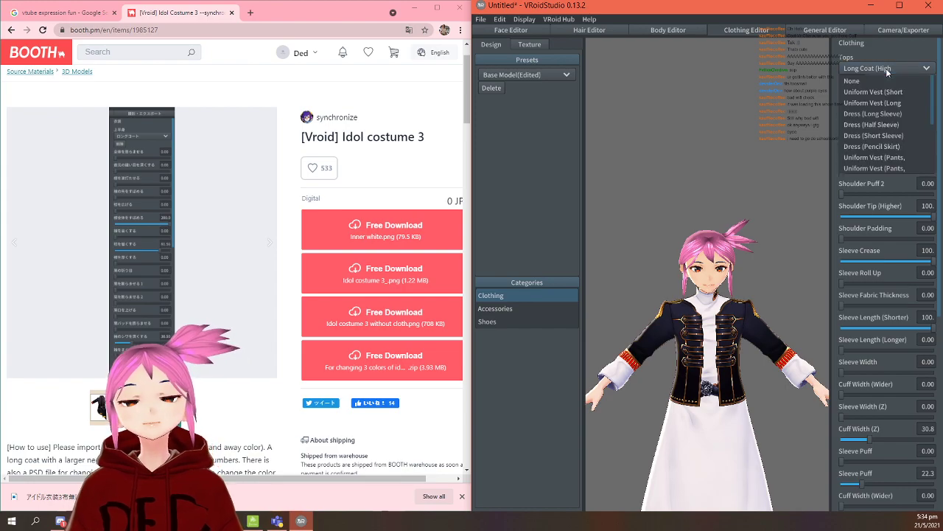
{"action": "left_click", "coordinate": [901, 125]}
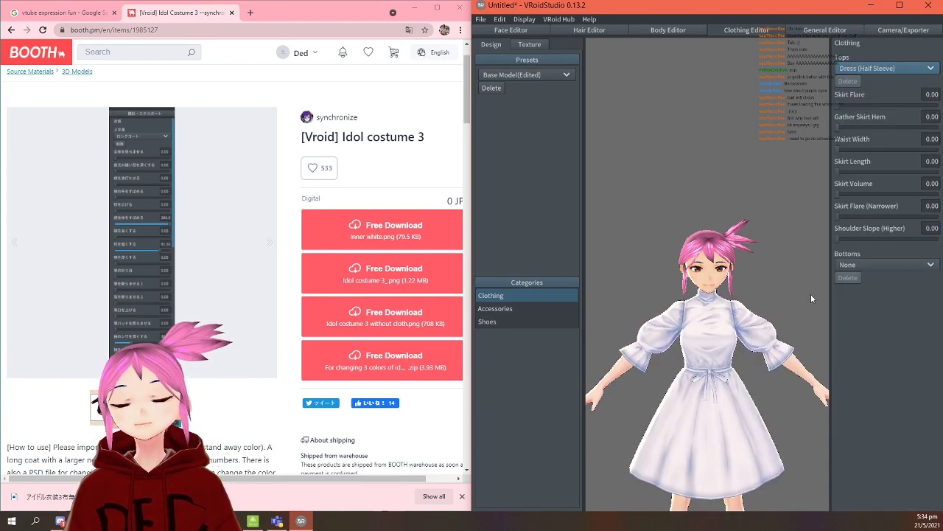
{"action": "left_click", "coordinate": [896, 68]}
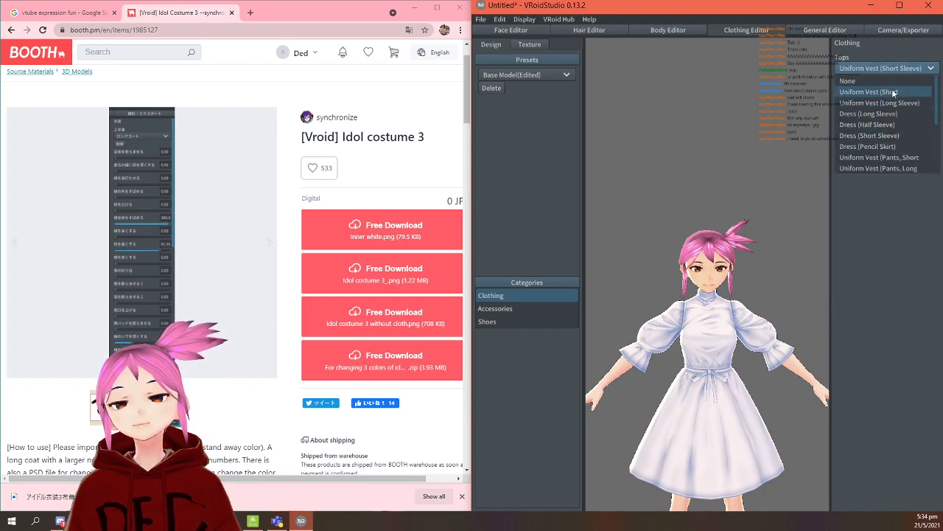
{"action": "left_click", "coordinate": [892, 92]}
{"action": "left_click", "coordinate": [905, 71]}
{"action": "scroll", "coordinate": [885, 140], "scroll_direction": "down", "scroll_amount": 3}
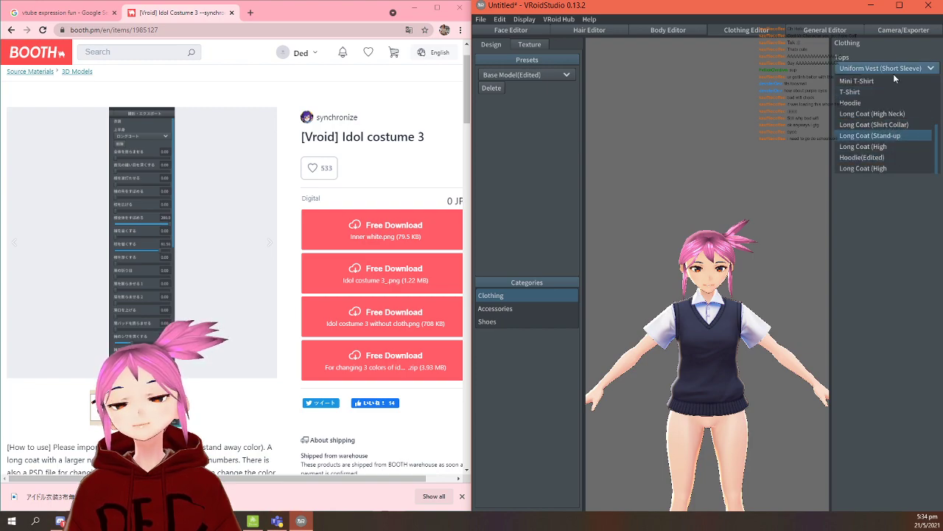
{"action": "key", "text": "Return"}
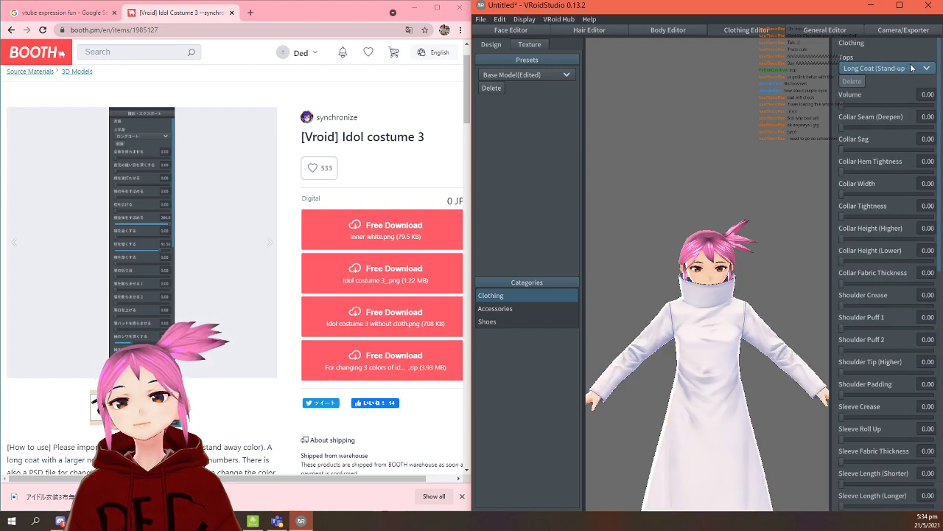
{"action": "left_click", "coordinate": [912, 68]}
{"action": "scroll", "coordinate": [894, 140], "scroll_direction": "down", "scroll_amount": 3}
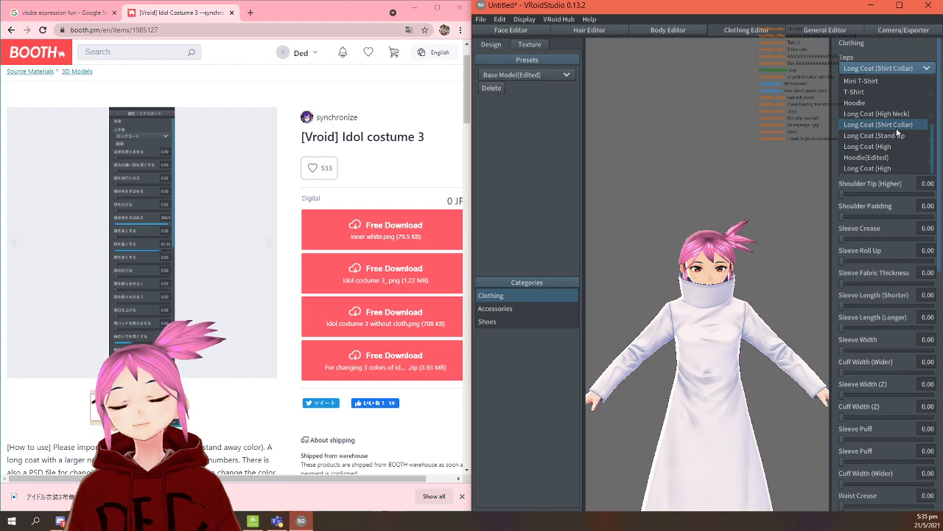
{"action": "left_click", "coordinate": [896, 126]}
Set the character's top to a fresh Long Coat (High Neck) with Sleeve Length (Shorter) at 100.
{"action": "left_click", "coordinate": [898, 70]}
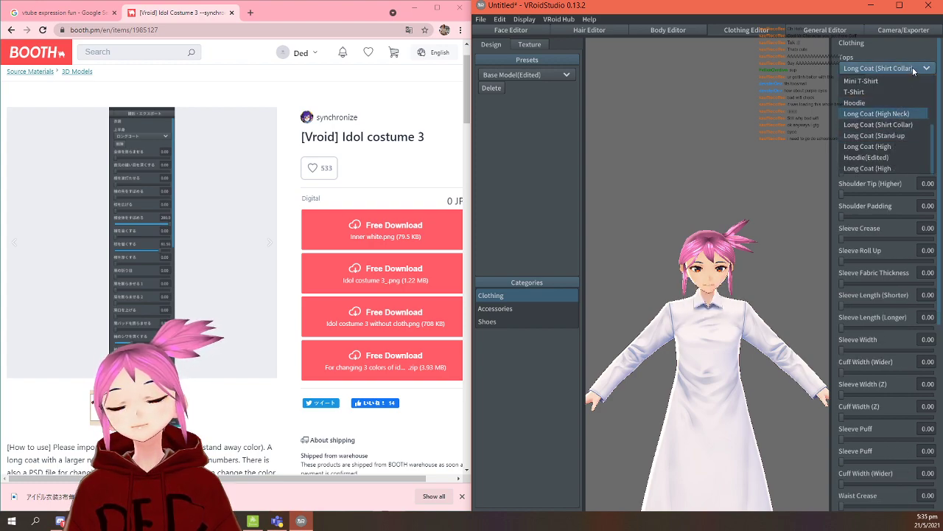
{"action": "key", "text": "Return"}
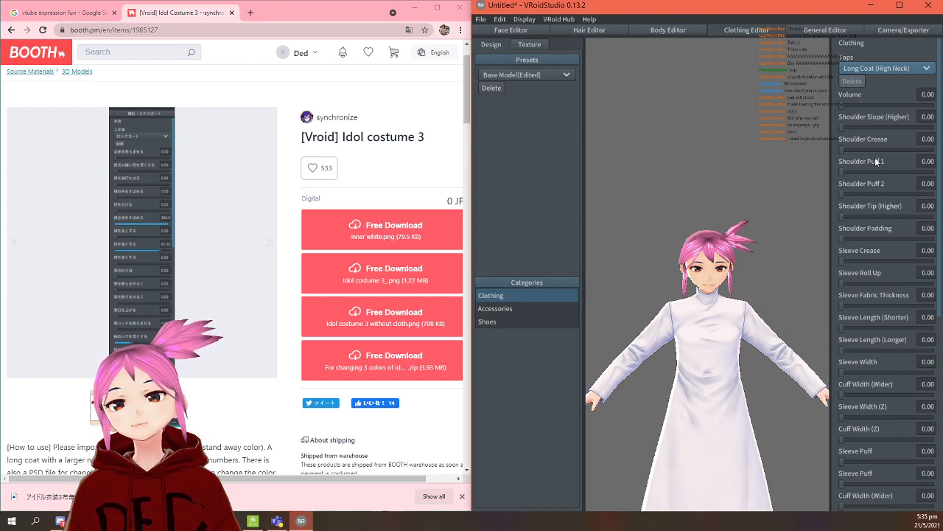
{"action": "left_click_drag", "start_coordinate": [845, 327], "coordinate": [916, 332]}
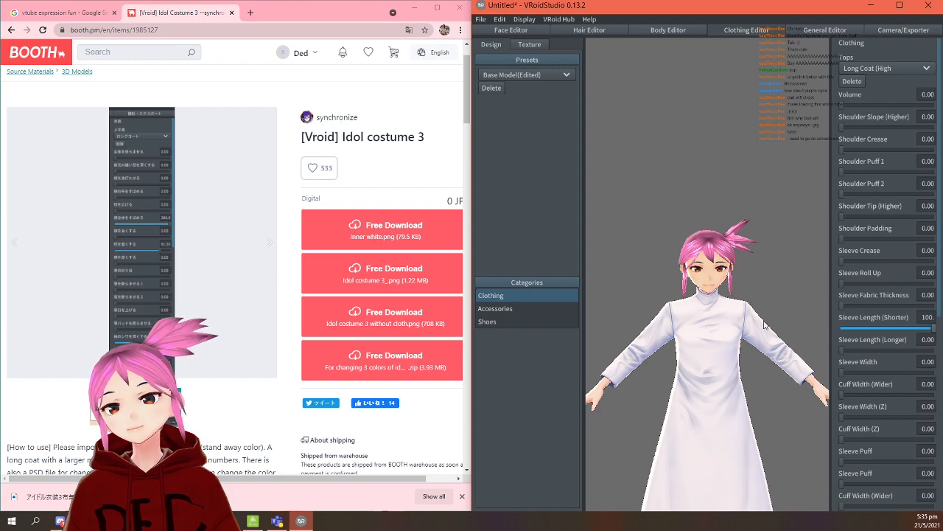